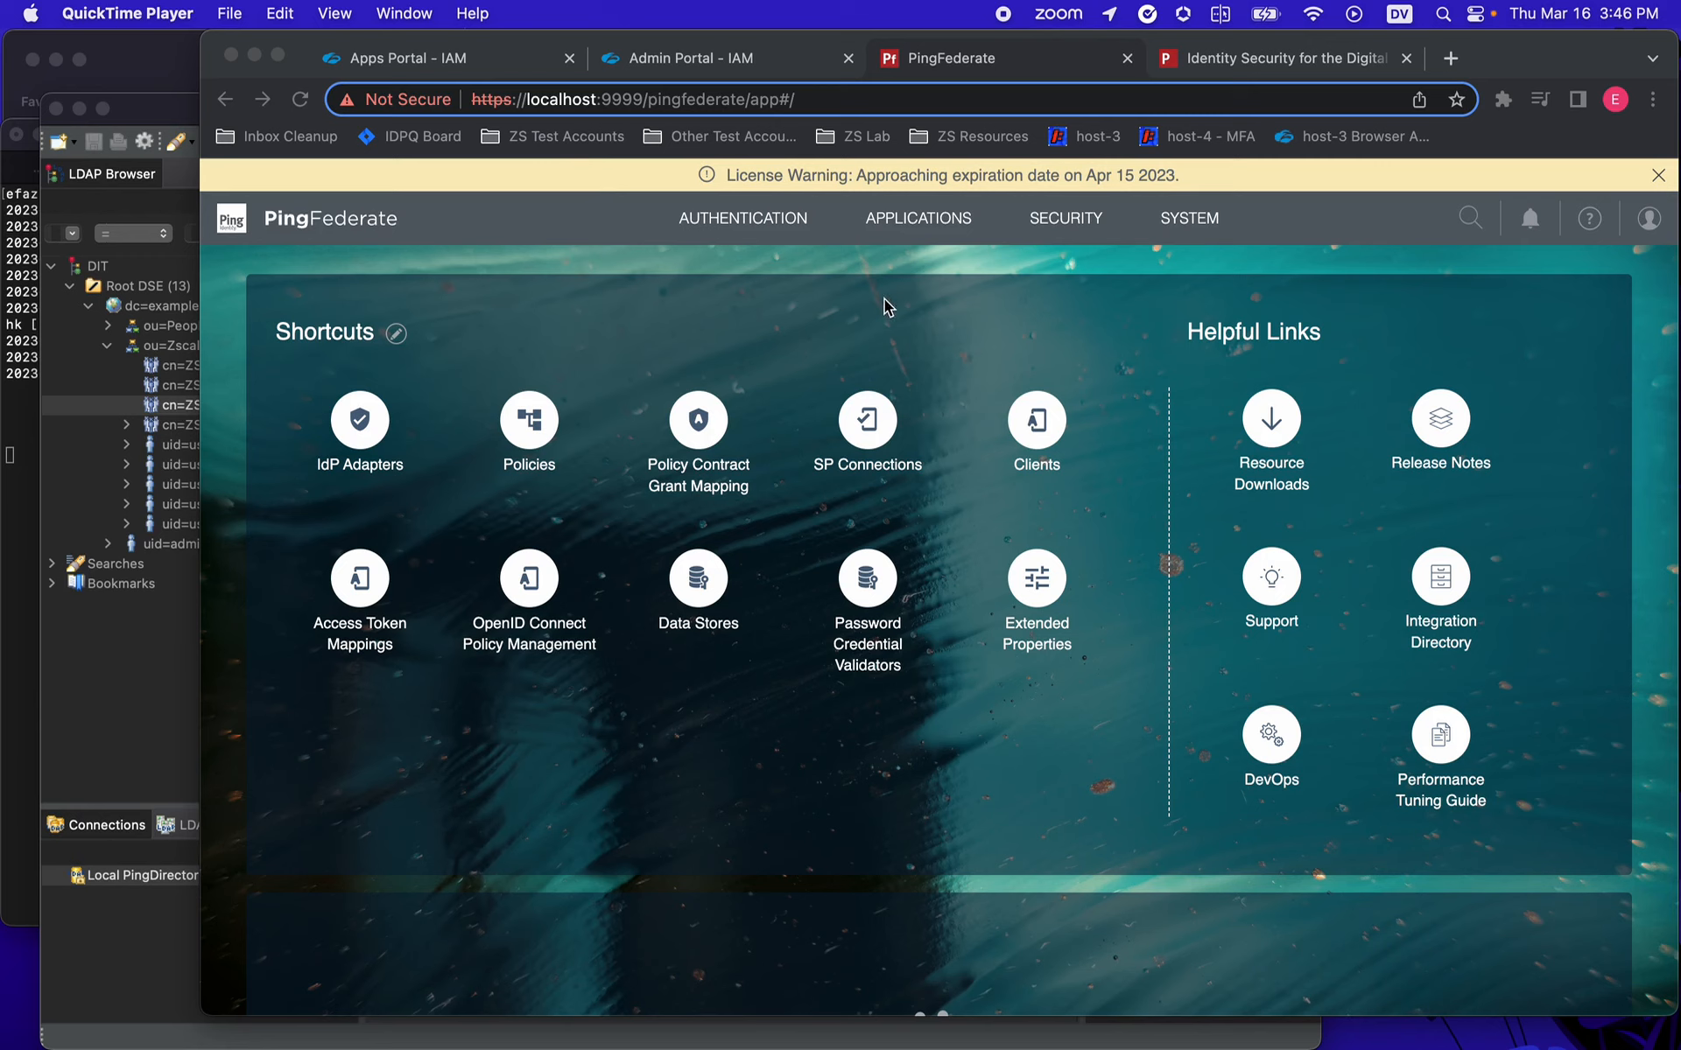
- Bring Apache Directory Studio forward and show the cn=ZSLogin Groups entry's attributes
left_click(140, 695)
left_click(274, 388)
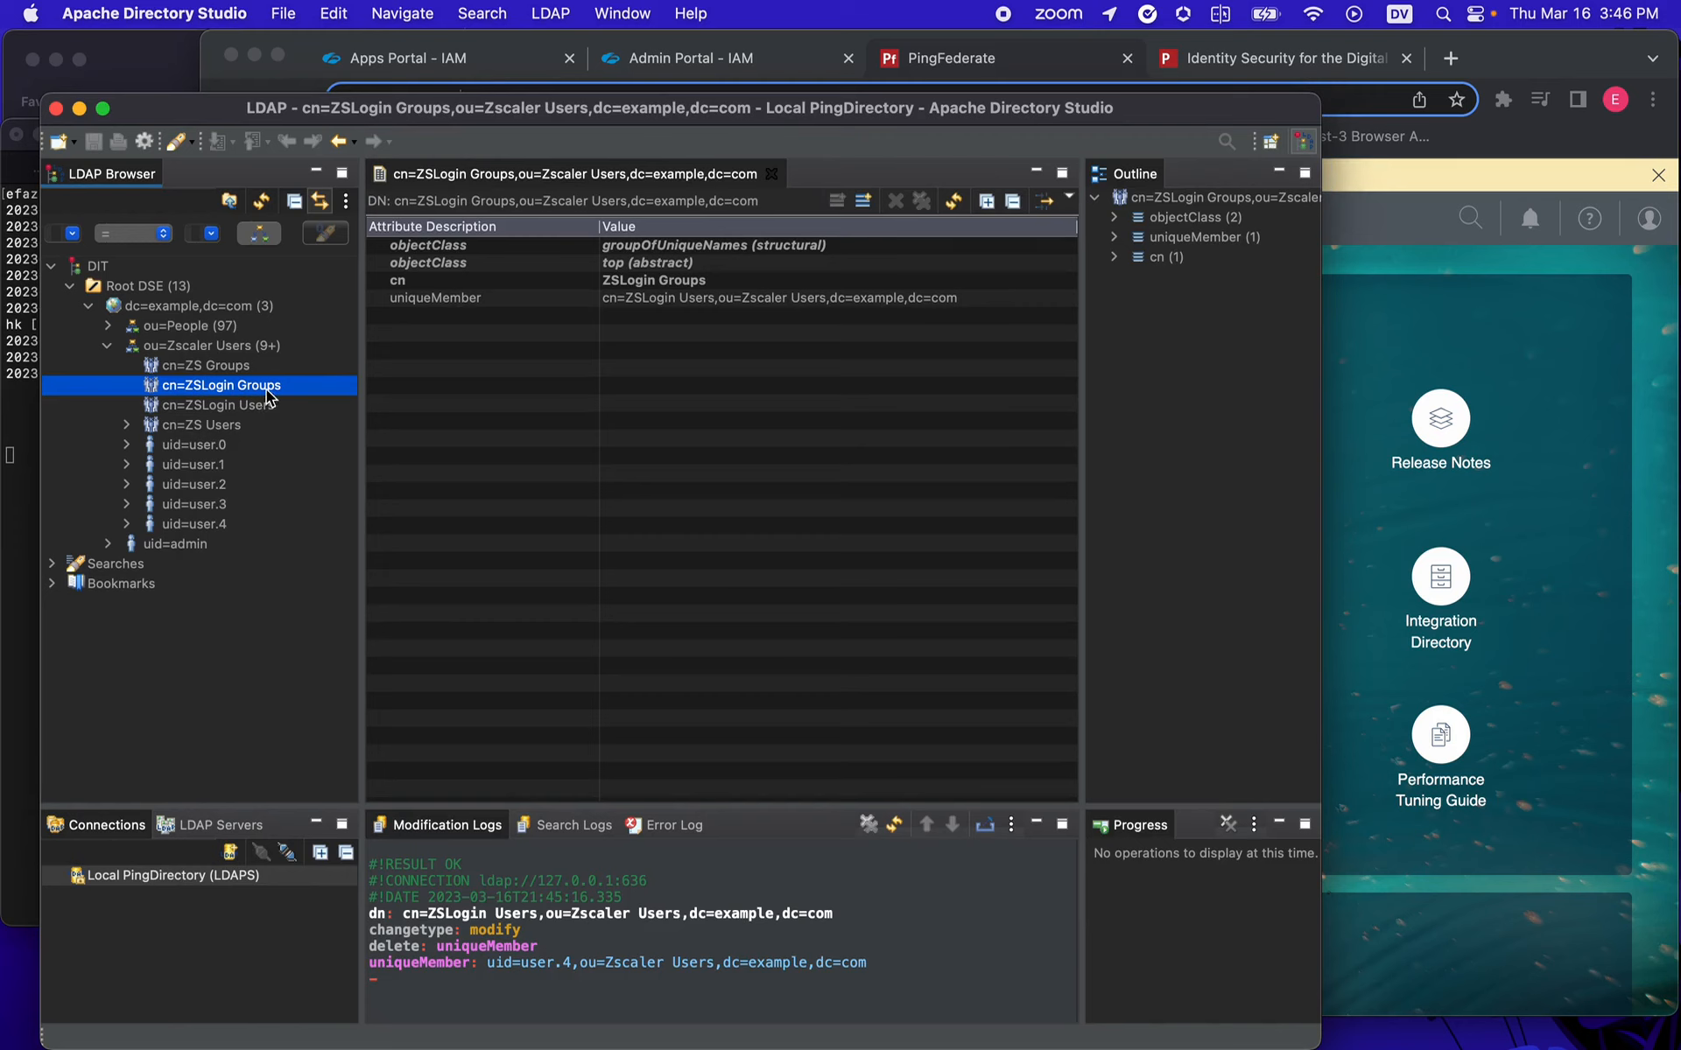
- Check the uniqueMember values of cn=ZSLogin Users and cn=ZSLogin Groups, then return to PingFederate
left_click(223, 408)
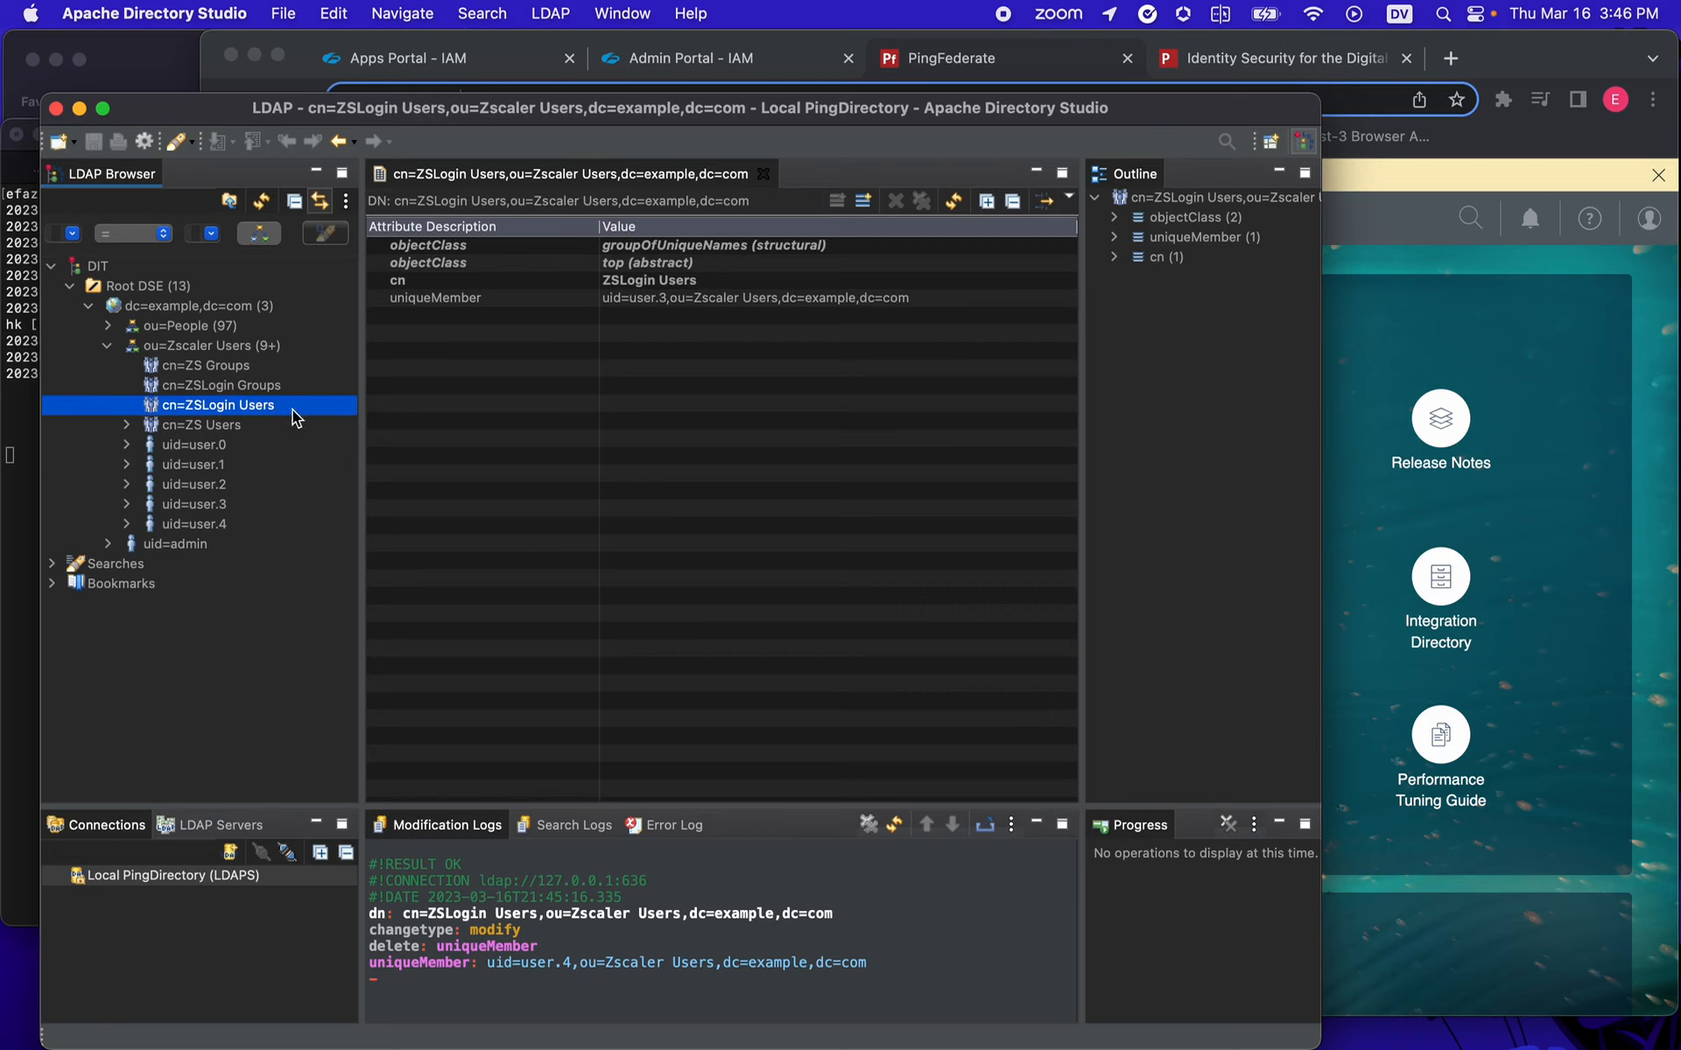
left_click(262, 387)
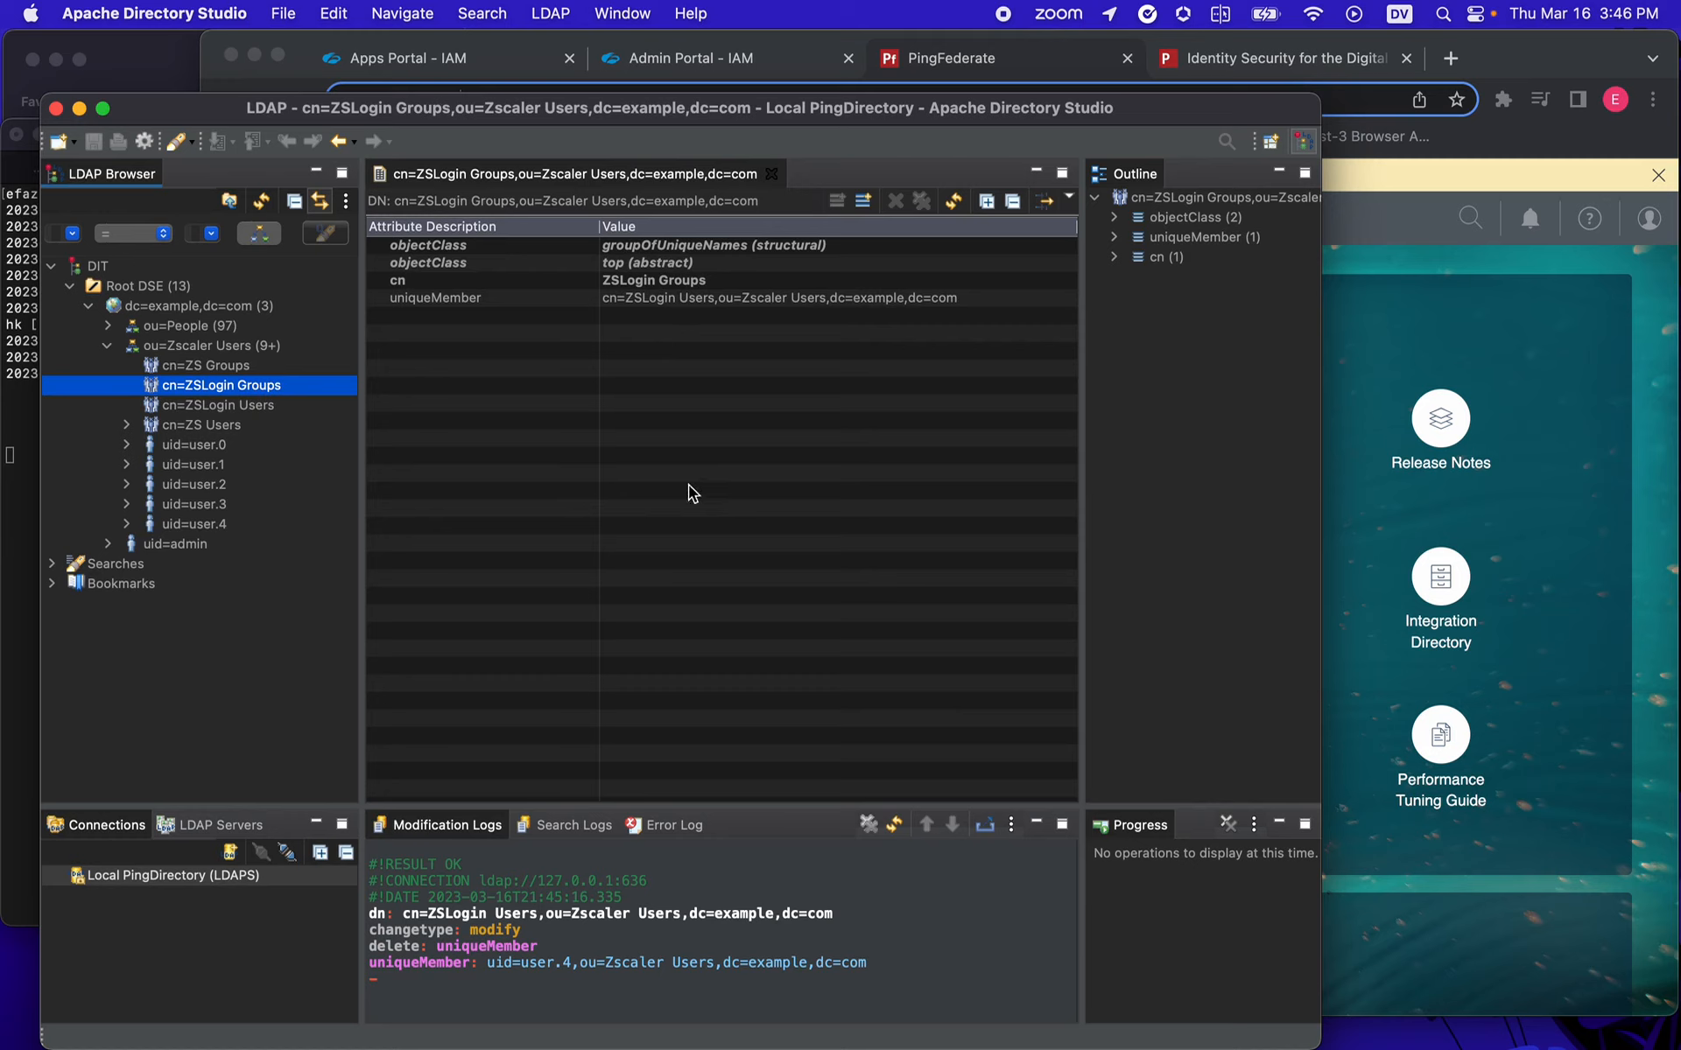
left_click(726, 298)
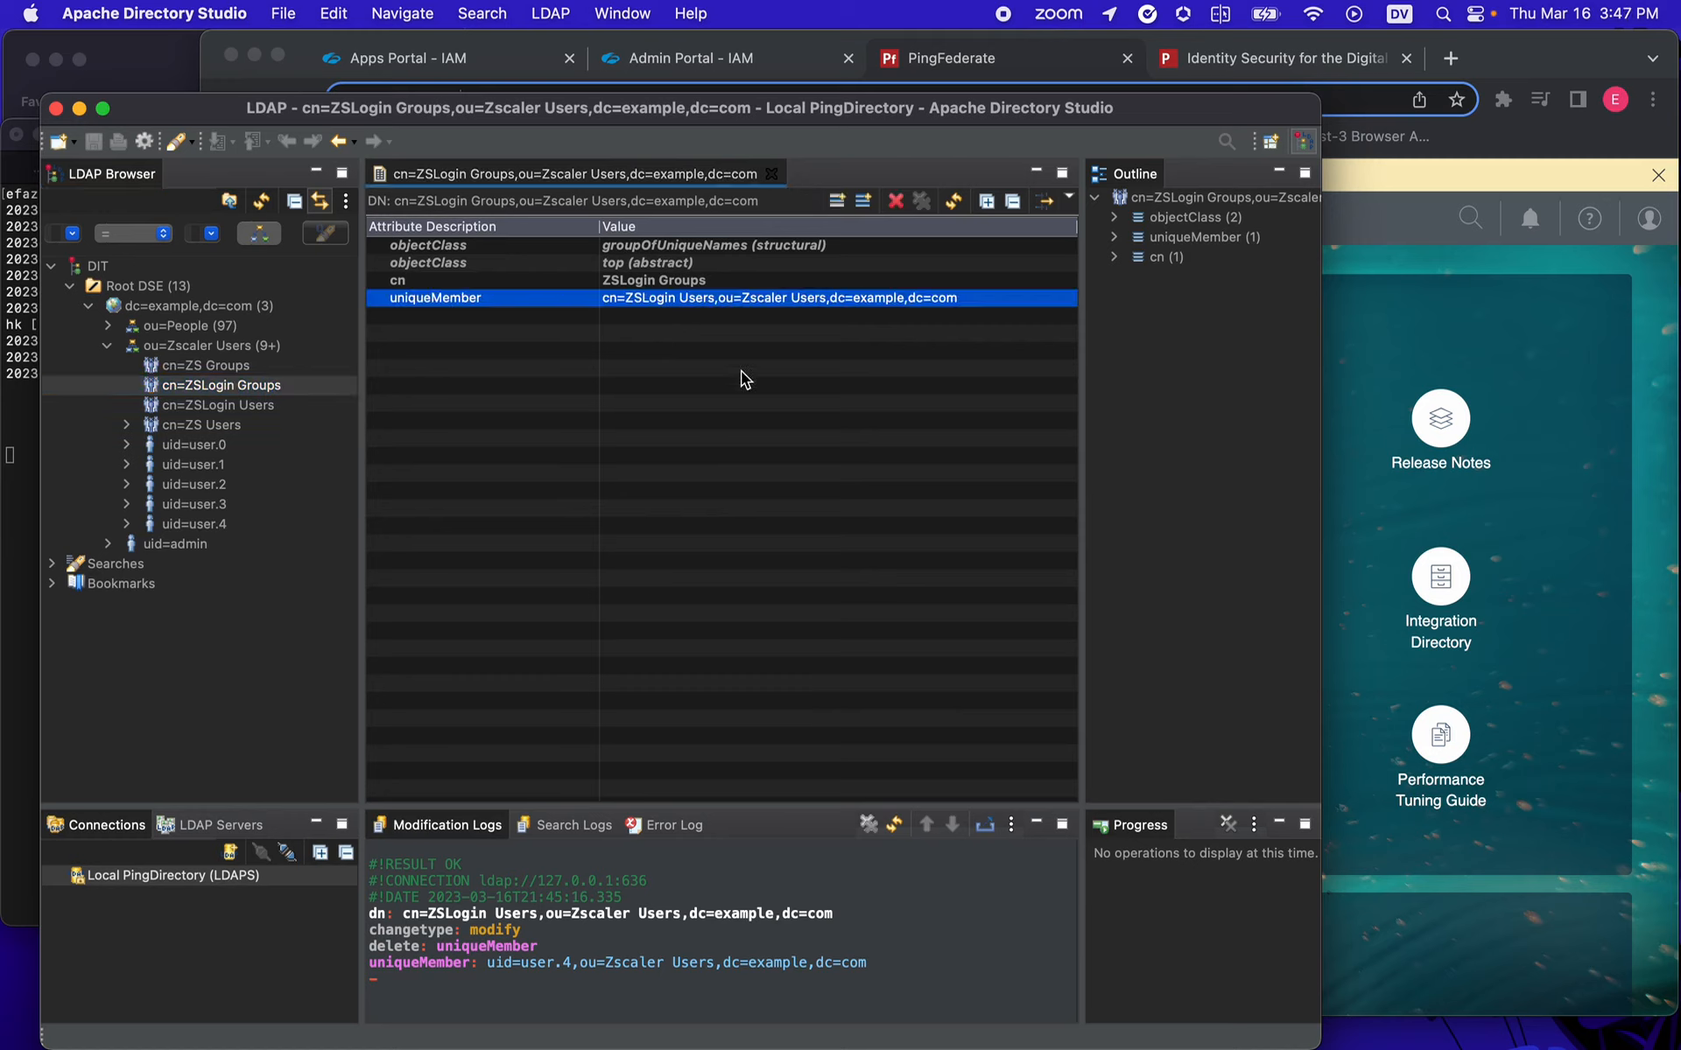
left_click(254, 405)
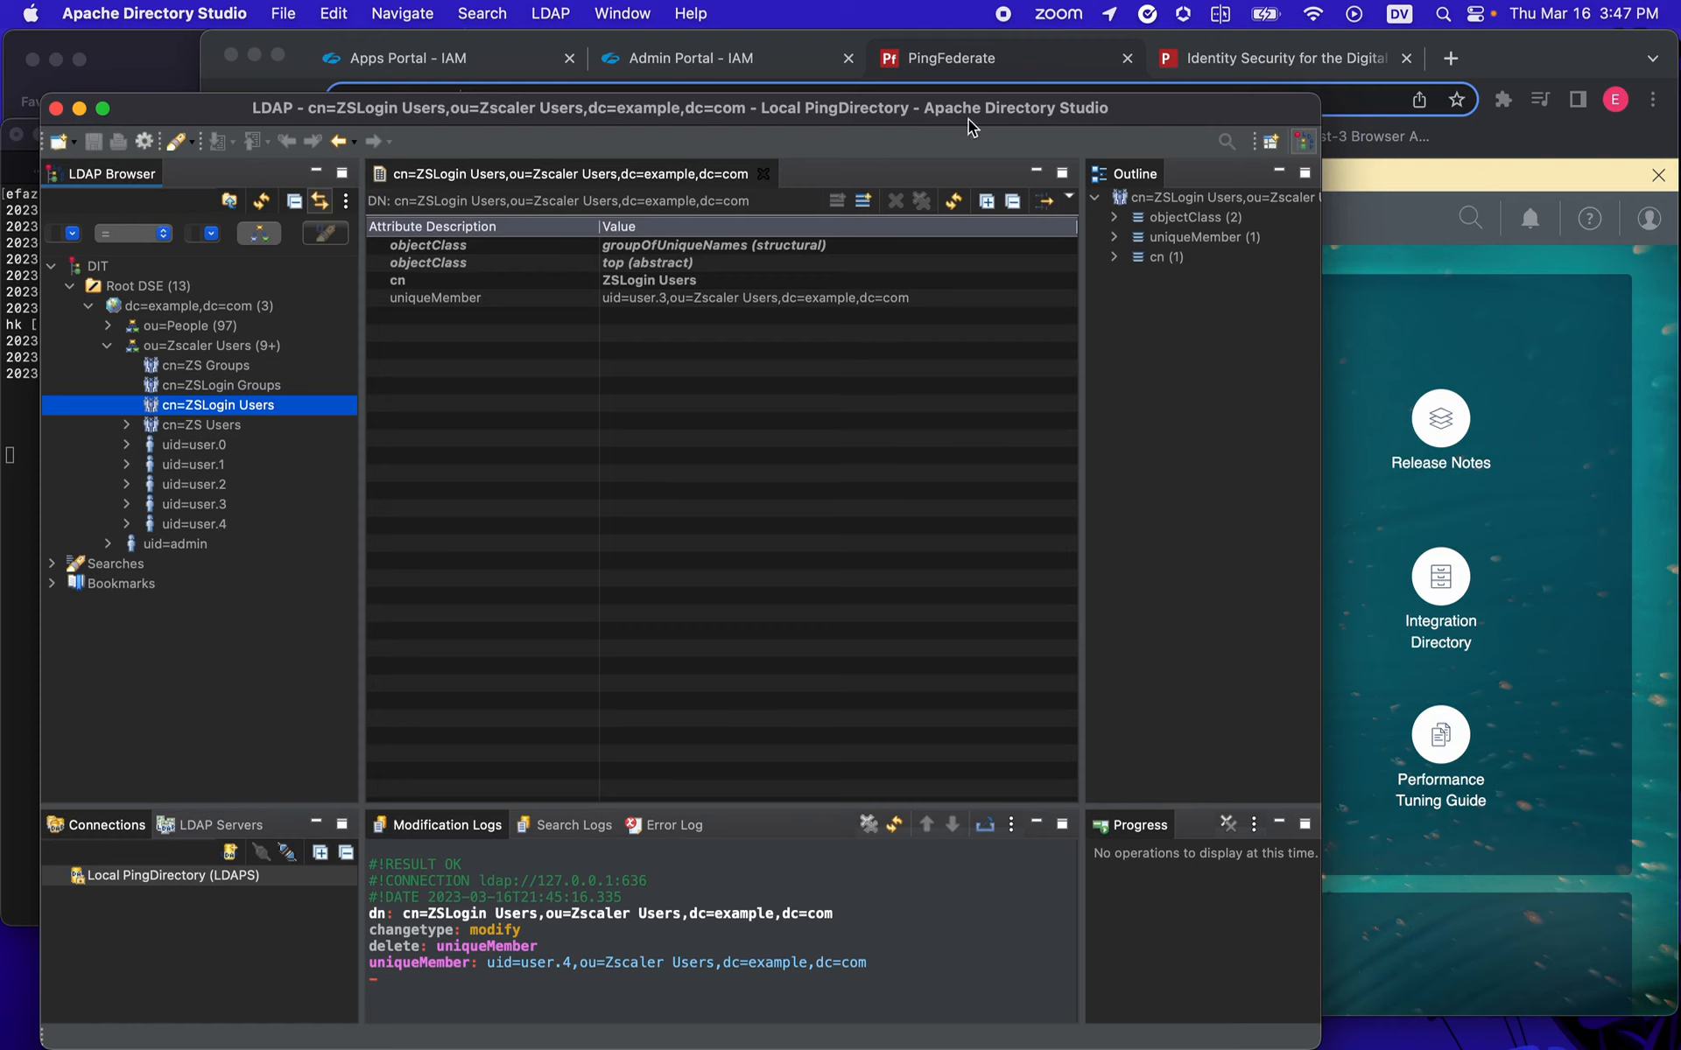
left_click(1043, 63)
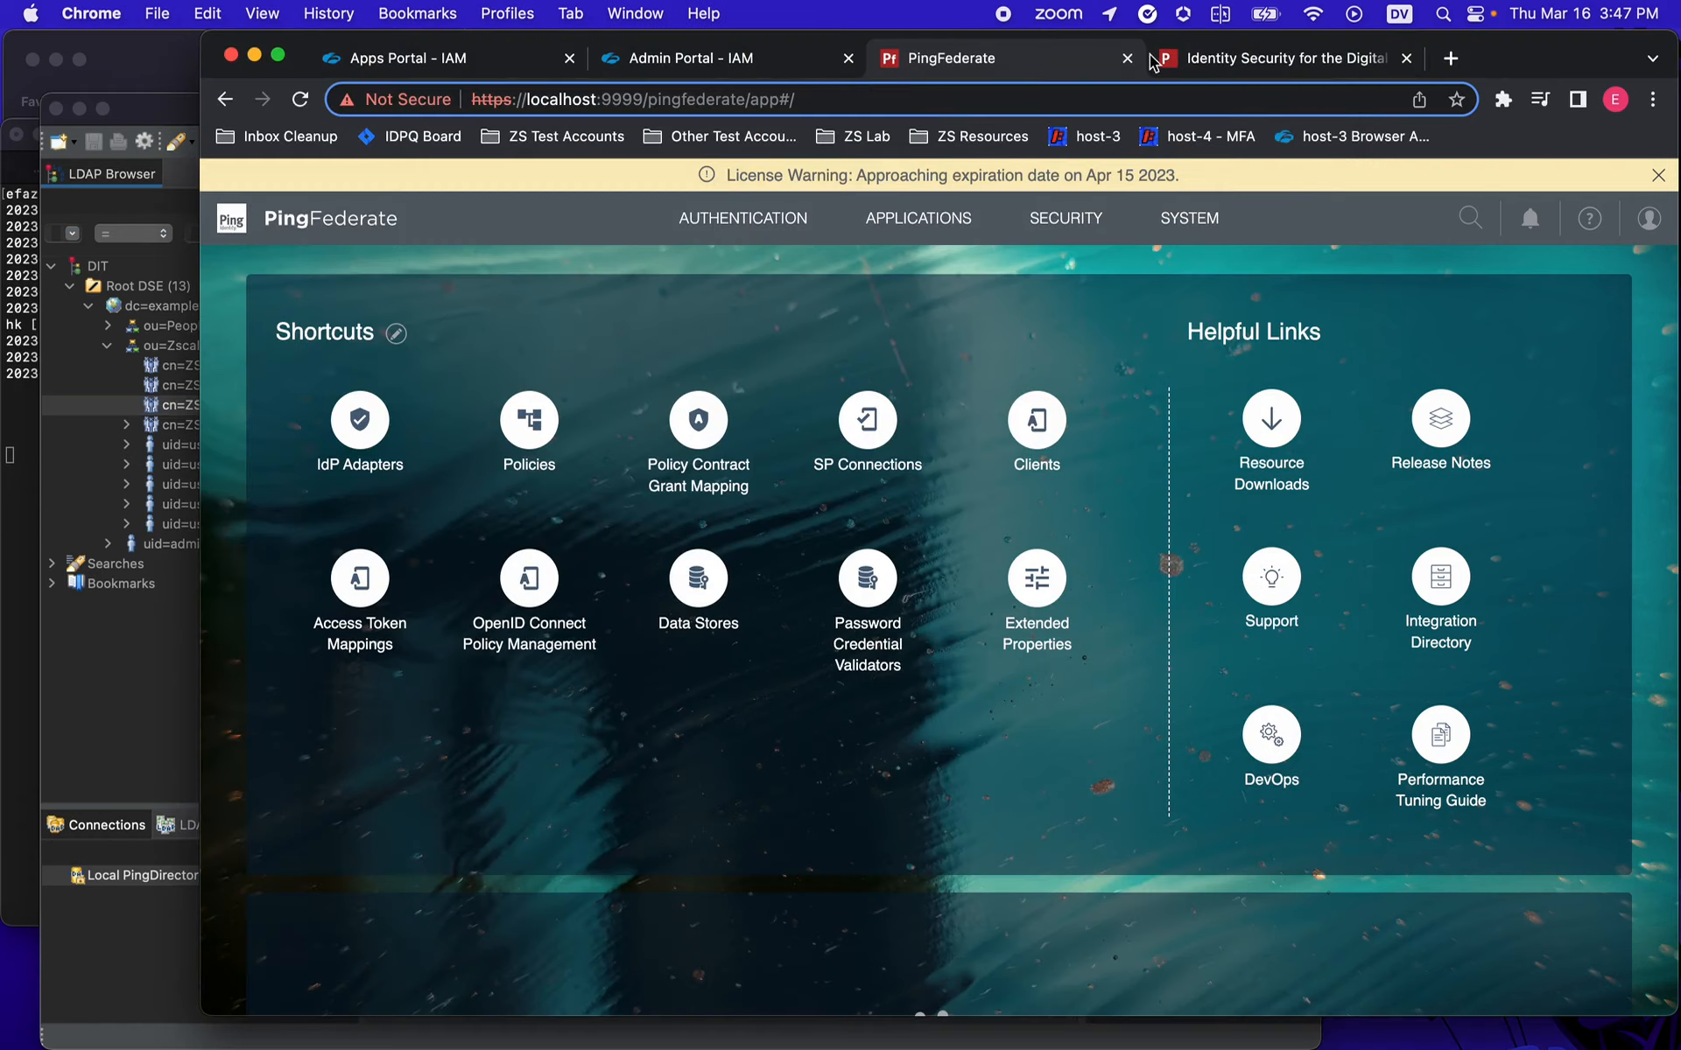
- Browse Ping Identity's downloads to the PingFederate 11.2.3 Add-ons list showing SCIM Connector 1.5
left_click(1294, 61)
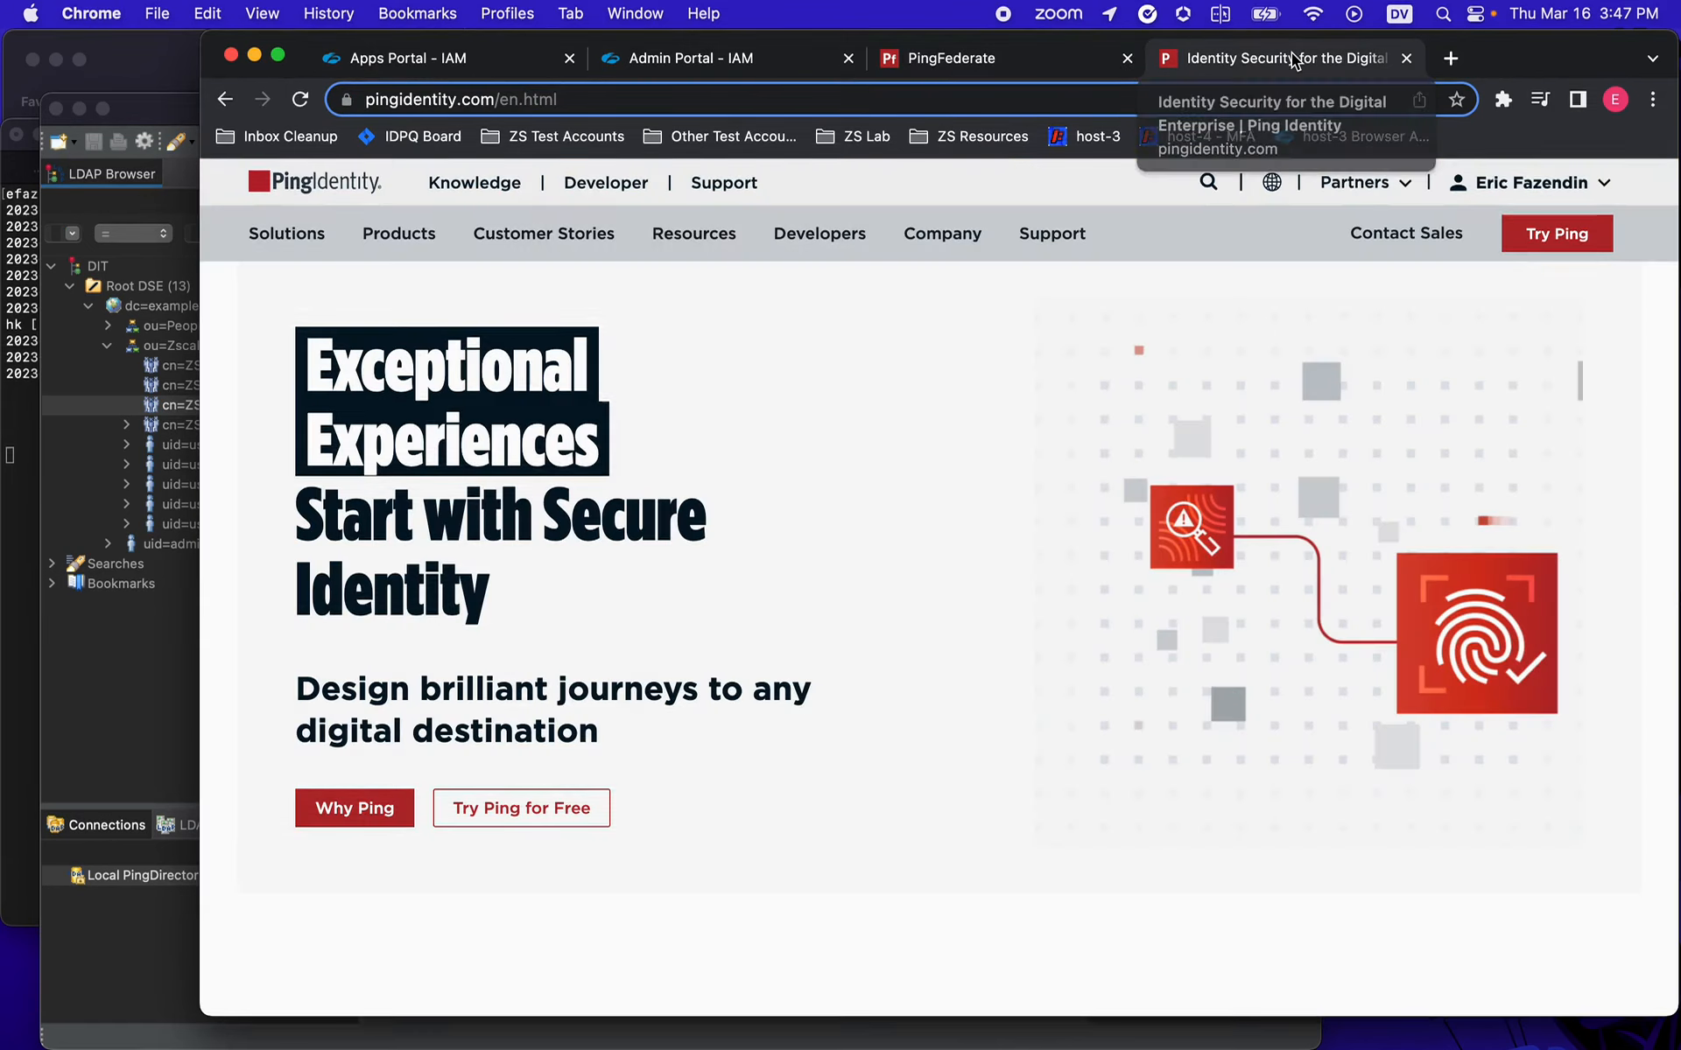
mouse_move(672, 252)
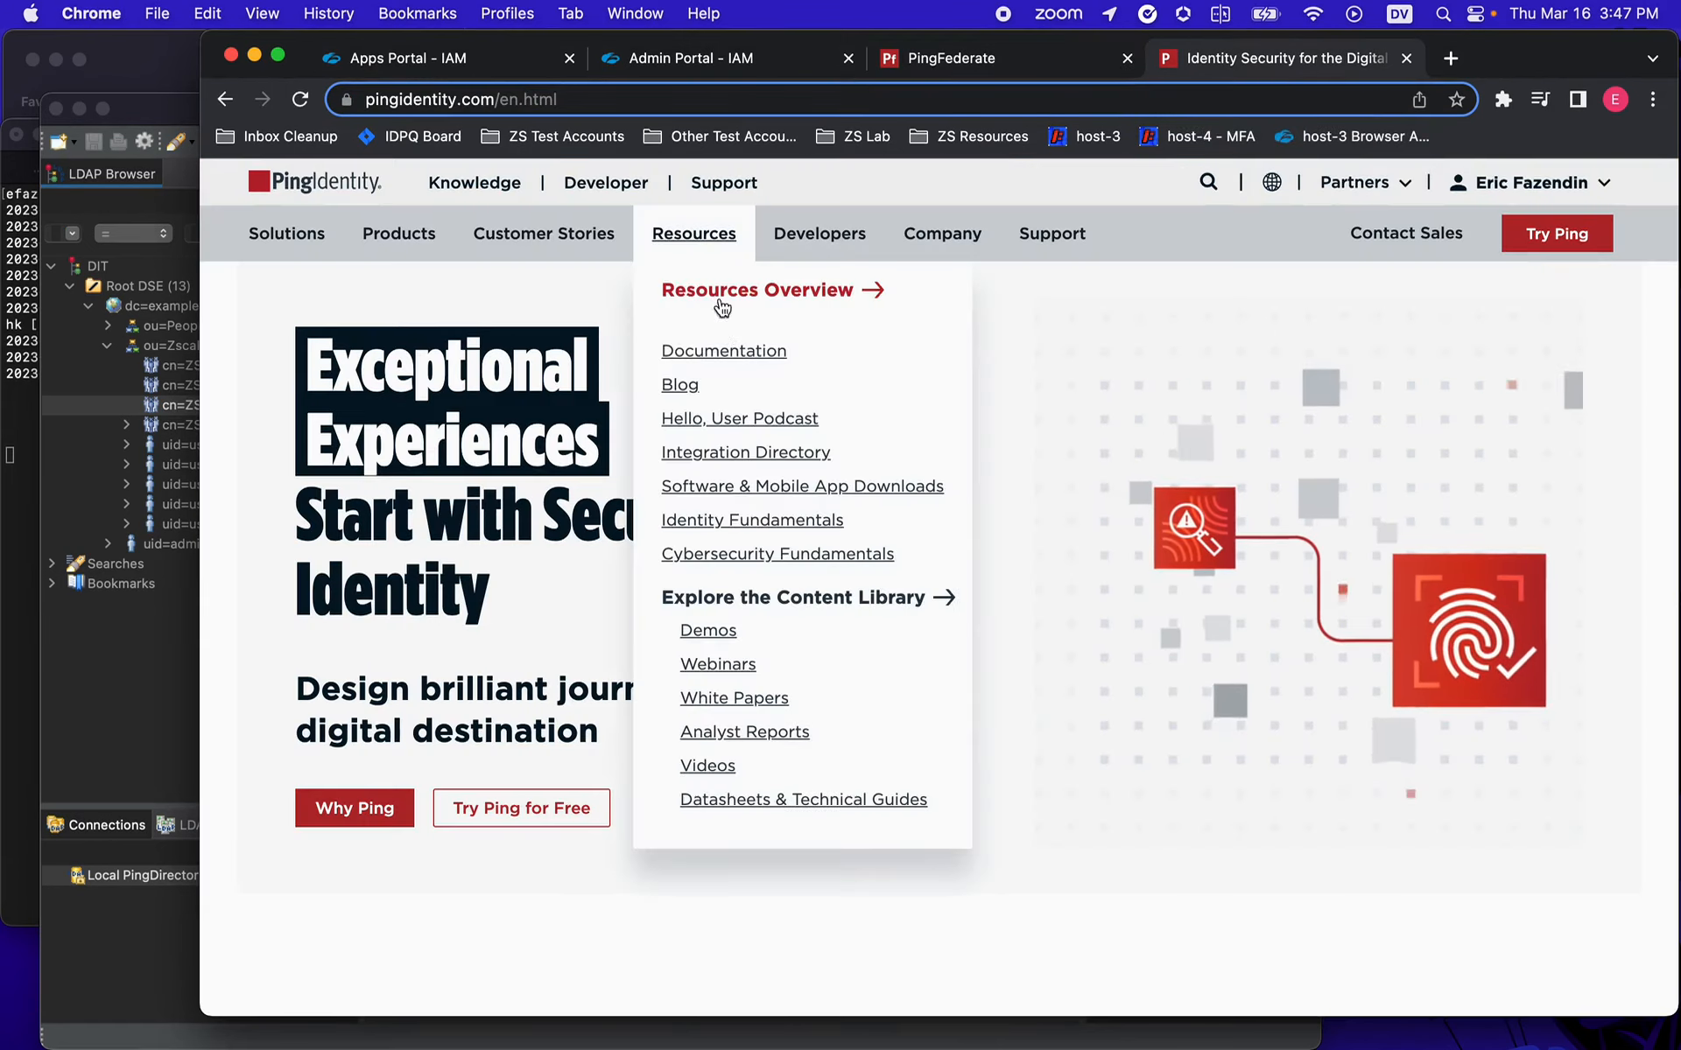
left_click(723, 495)
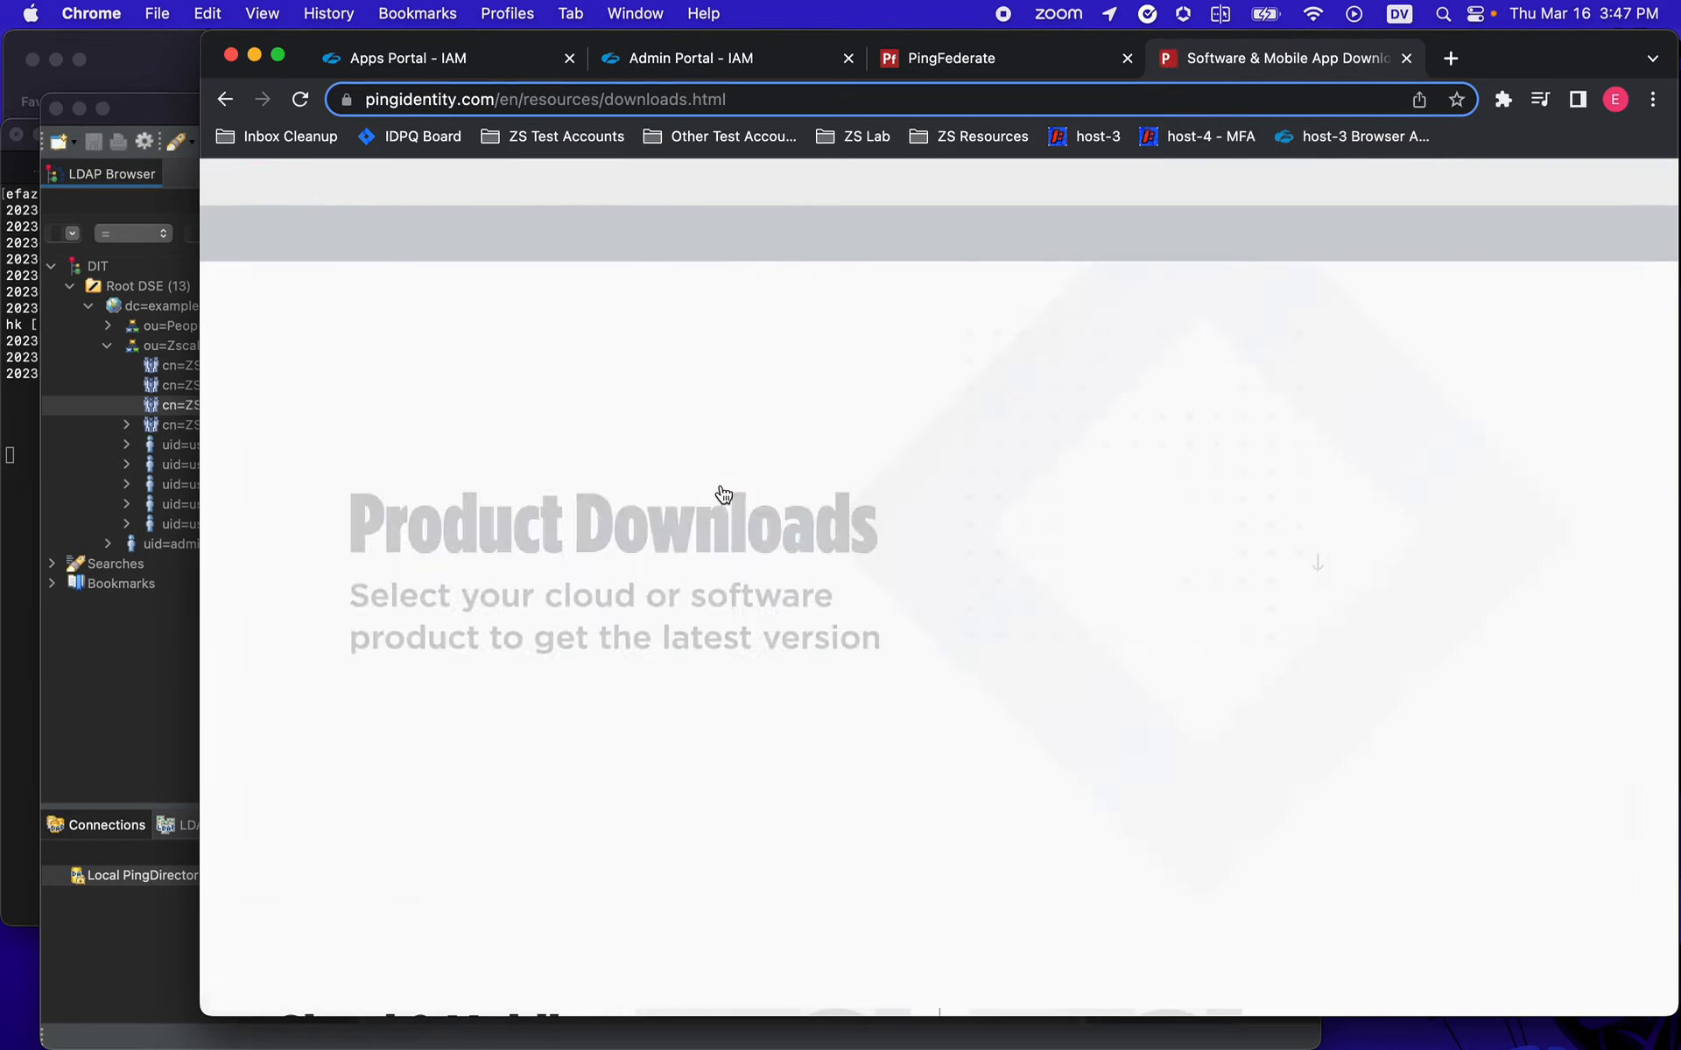
mouse_move(661, 229)
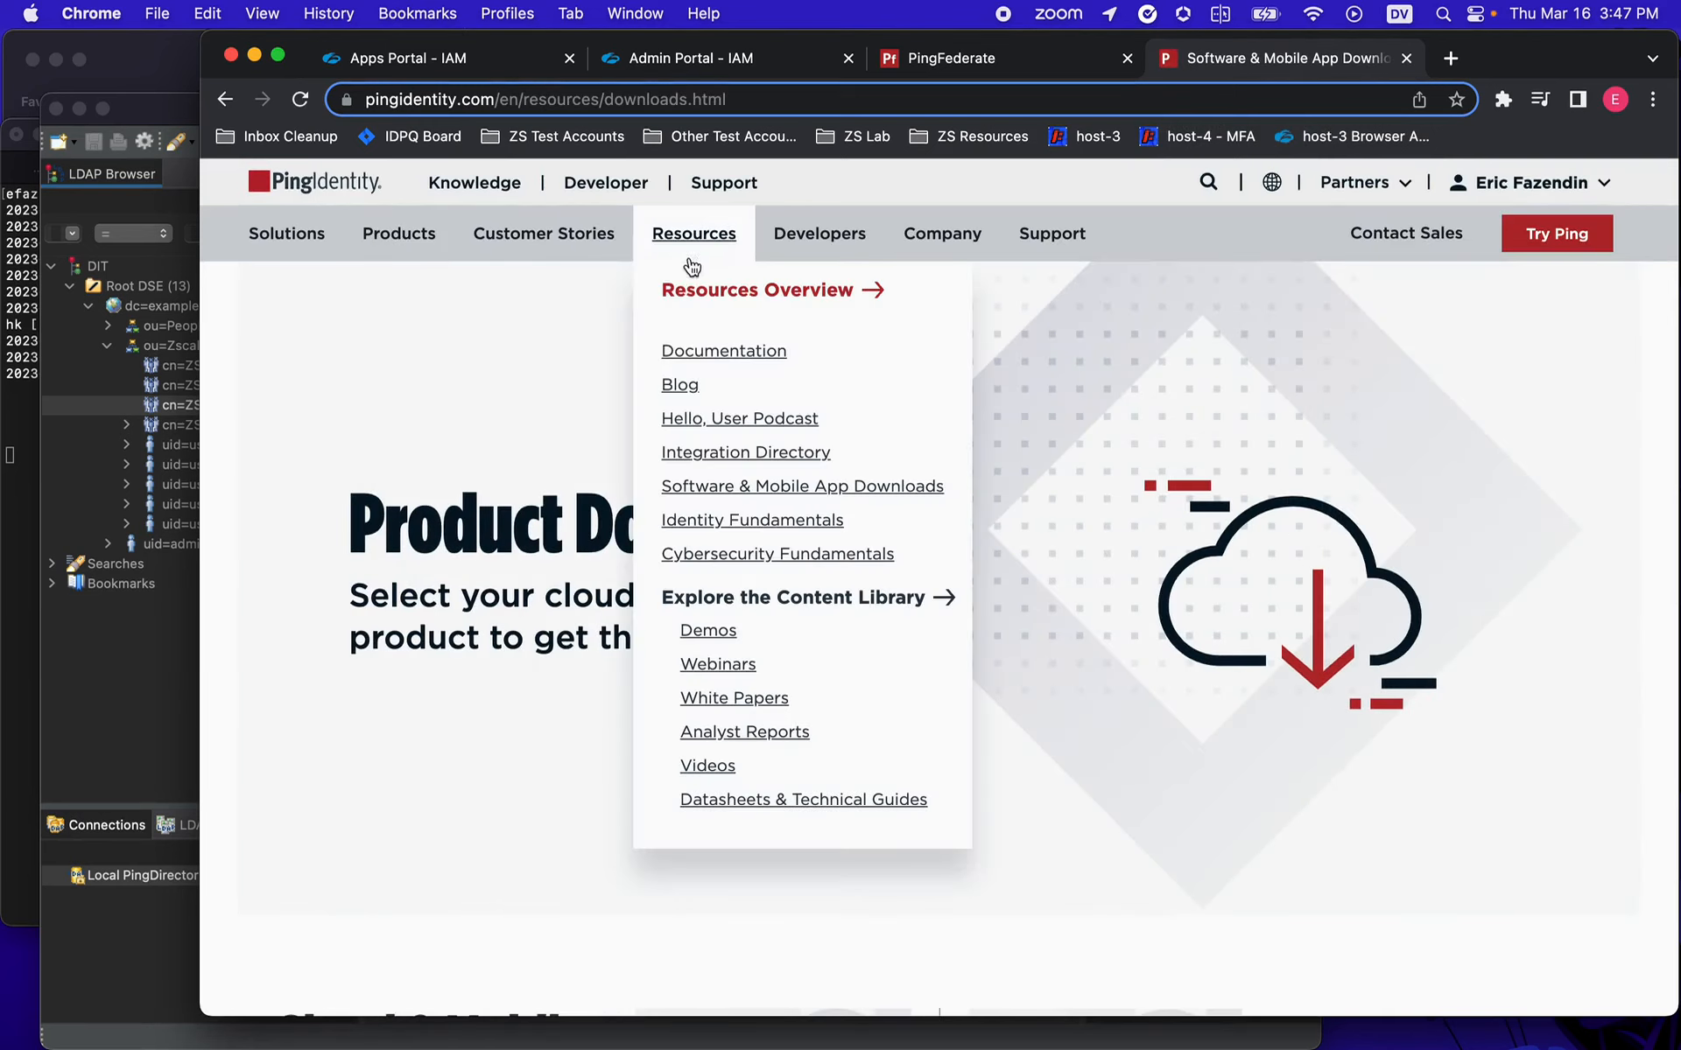
scroll(537, 574, "down", 10)
scroll(797, 839, "down", 3)
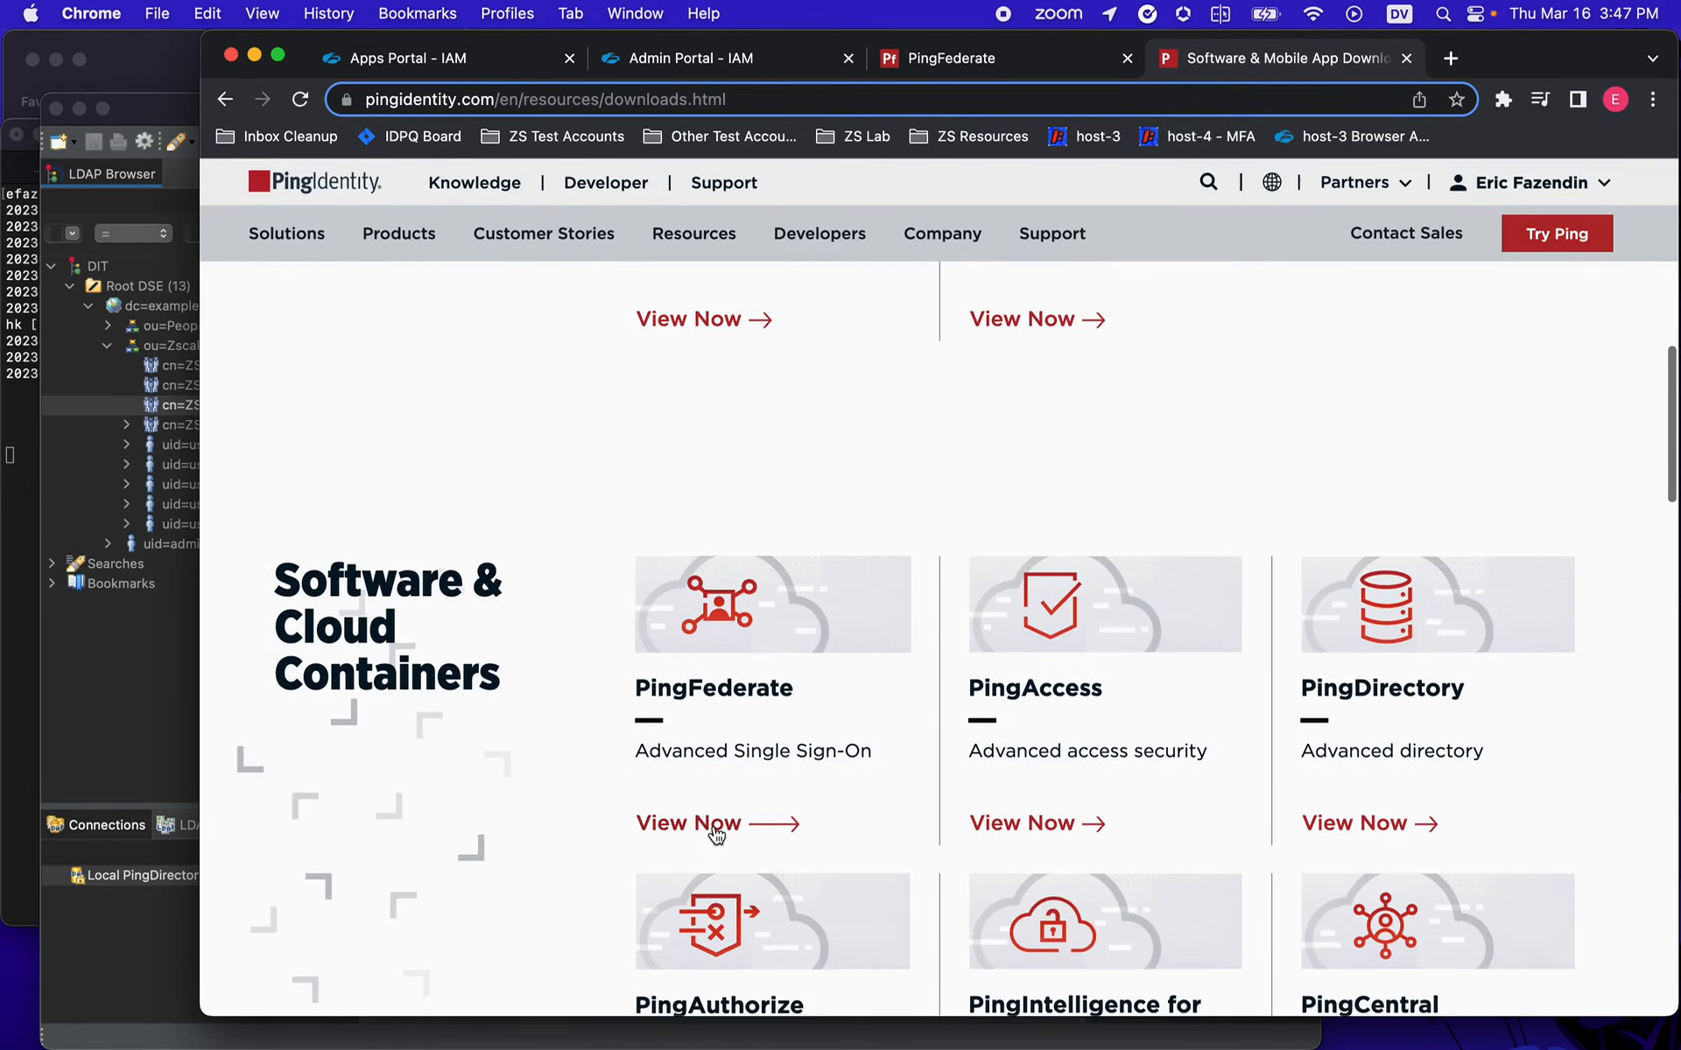
left_click(713, 827)
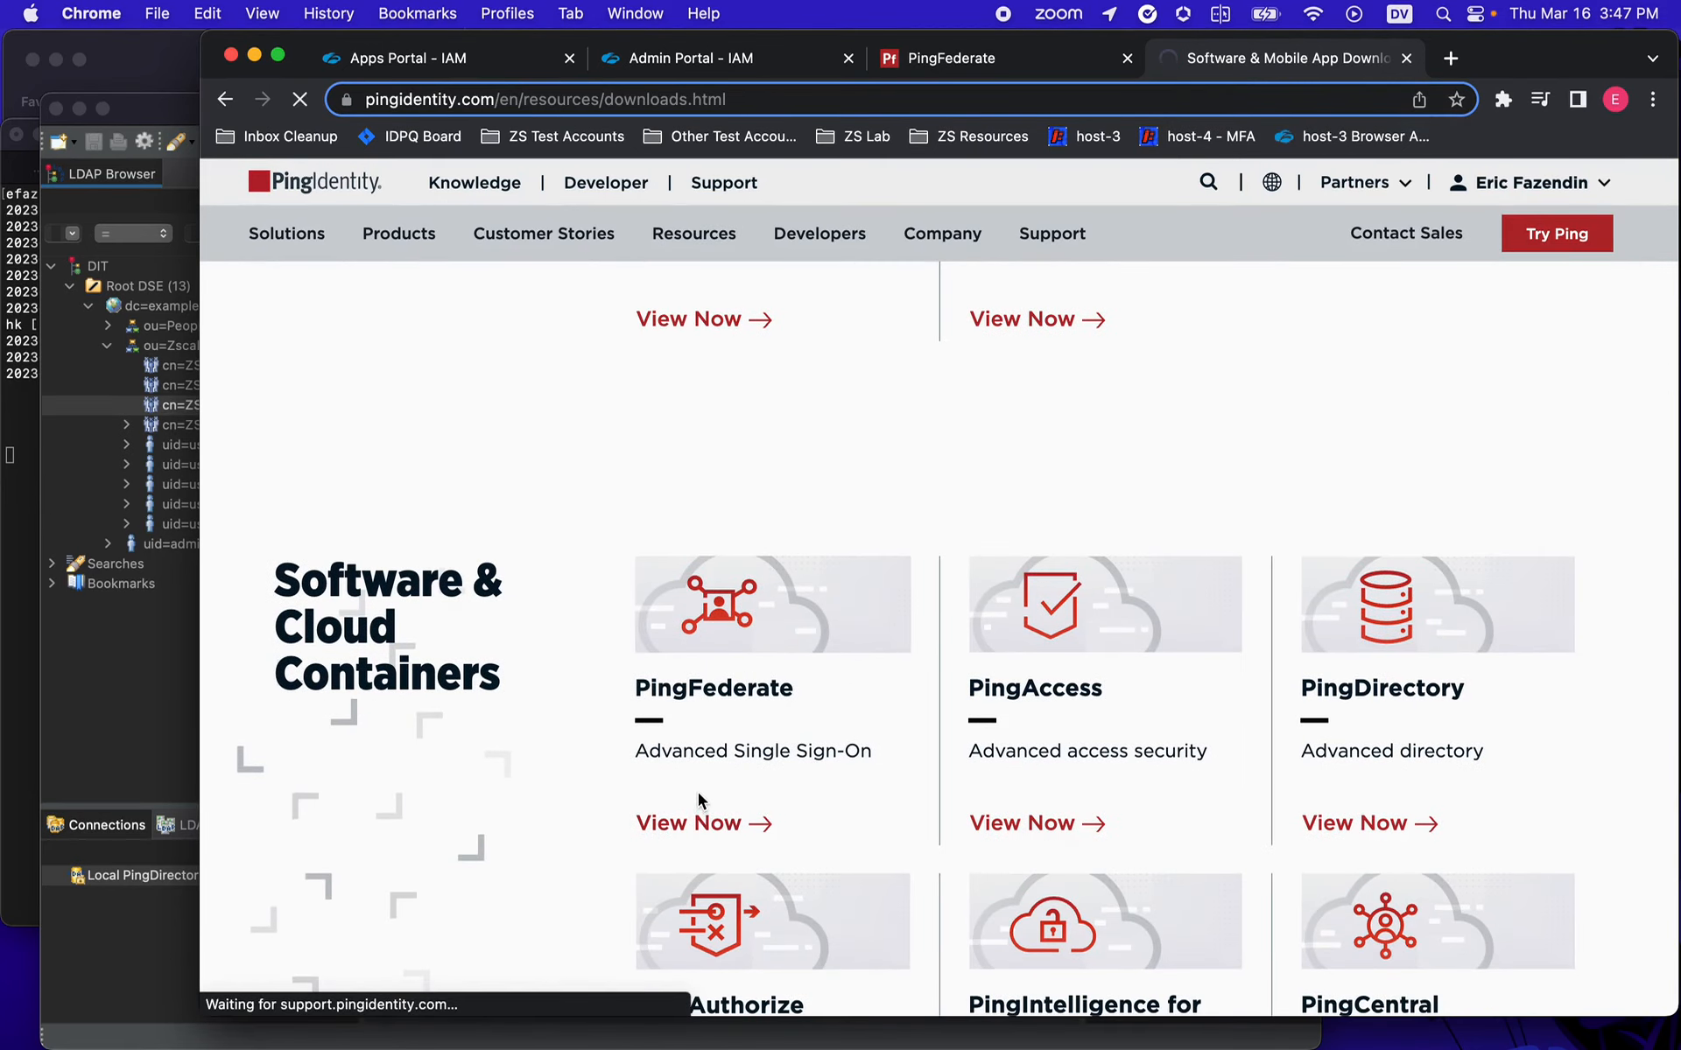
left_click(588, 777)
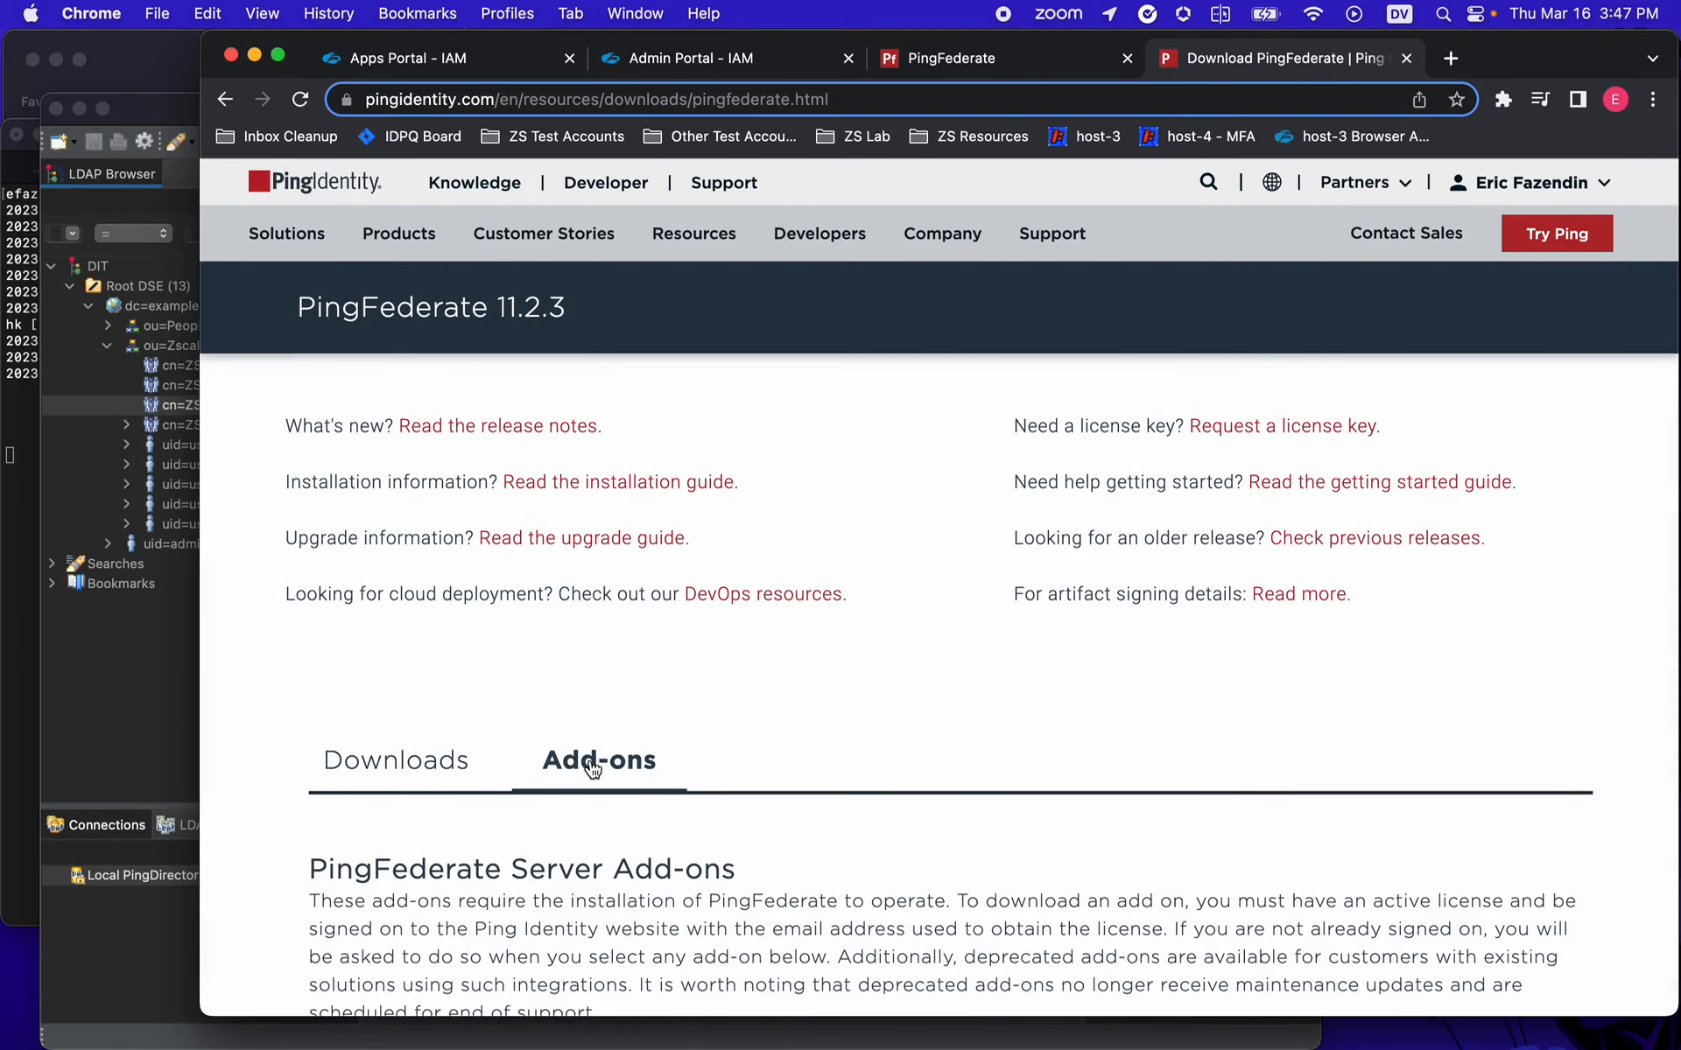
scroll(1136, 698, "down", 8)
scroll(1136, 705, "down", 5)
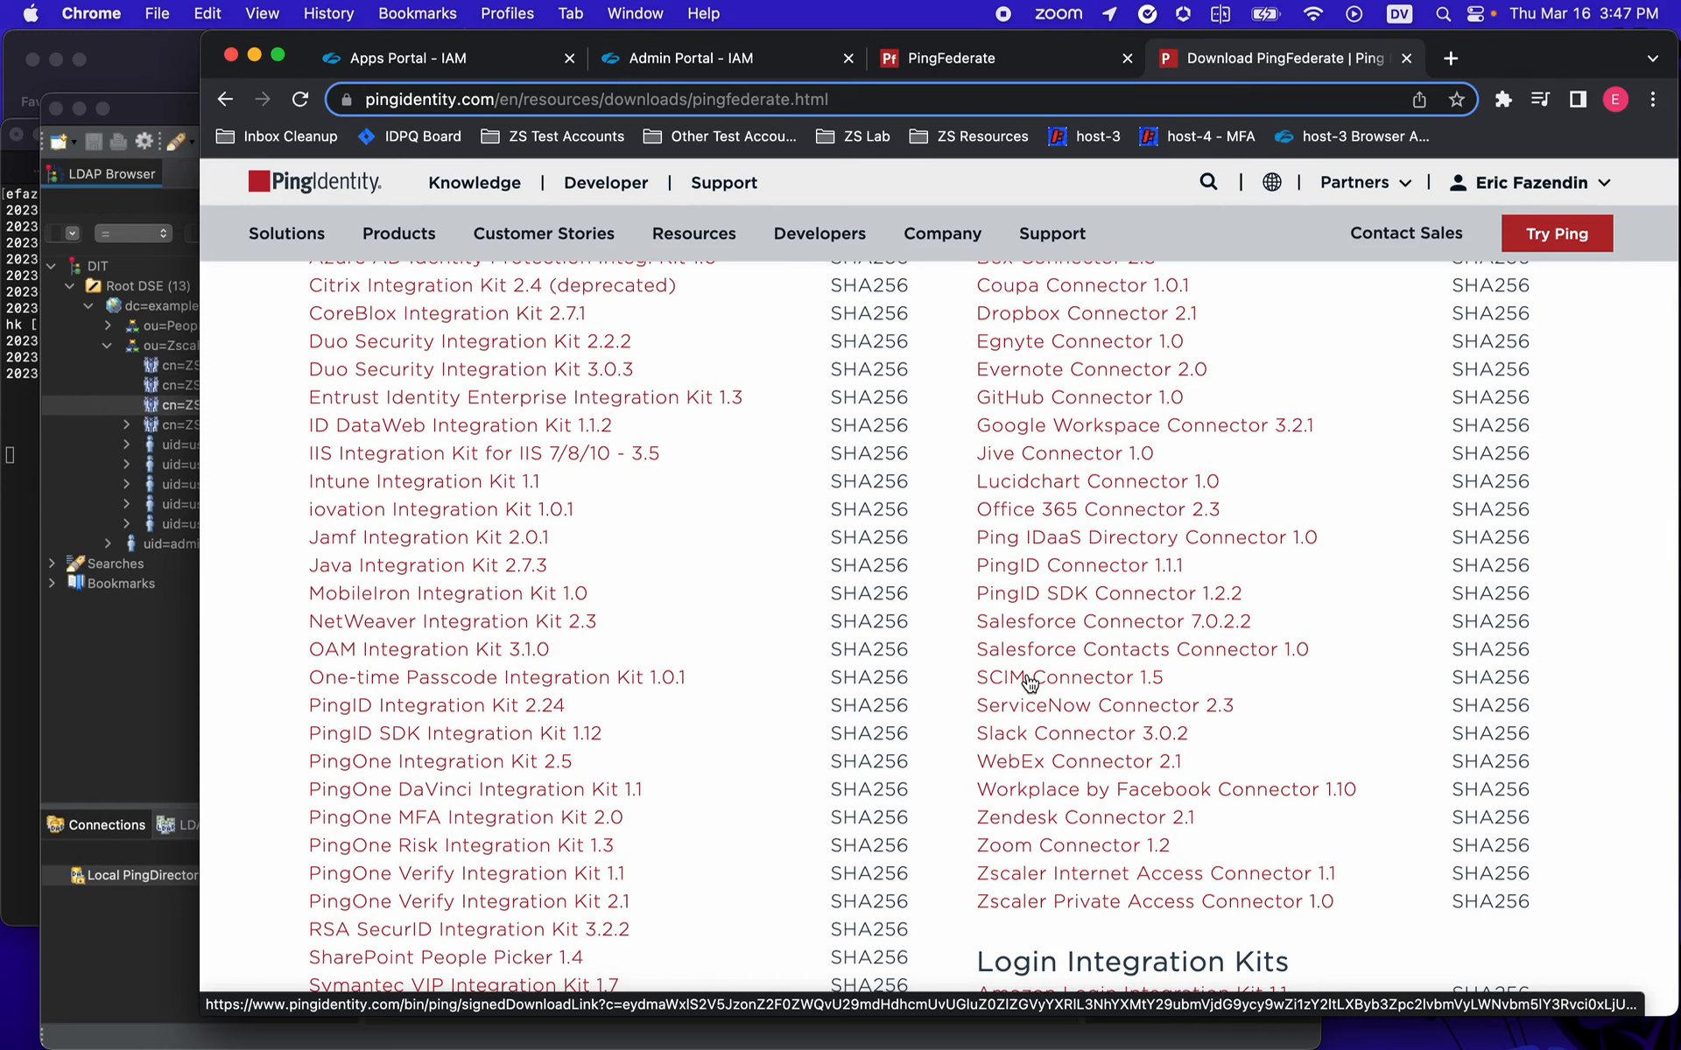
- Verify pf-scim-quickconnection-1.5.jar is in the deploy folder, then go back to PingFederate
key("super+Tab")
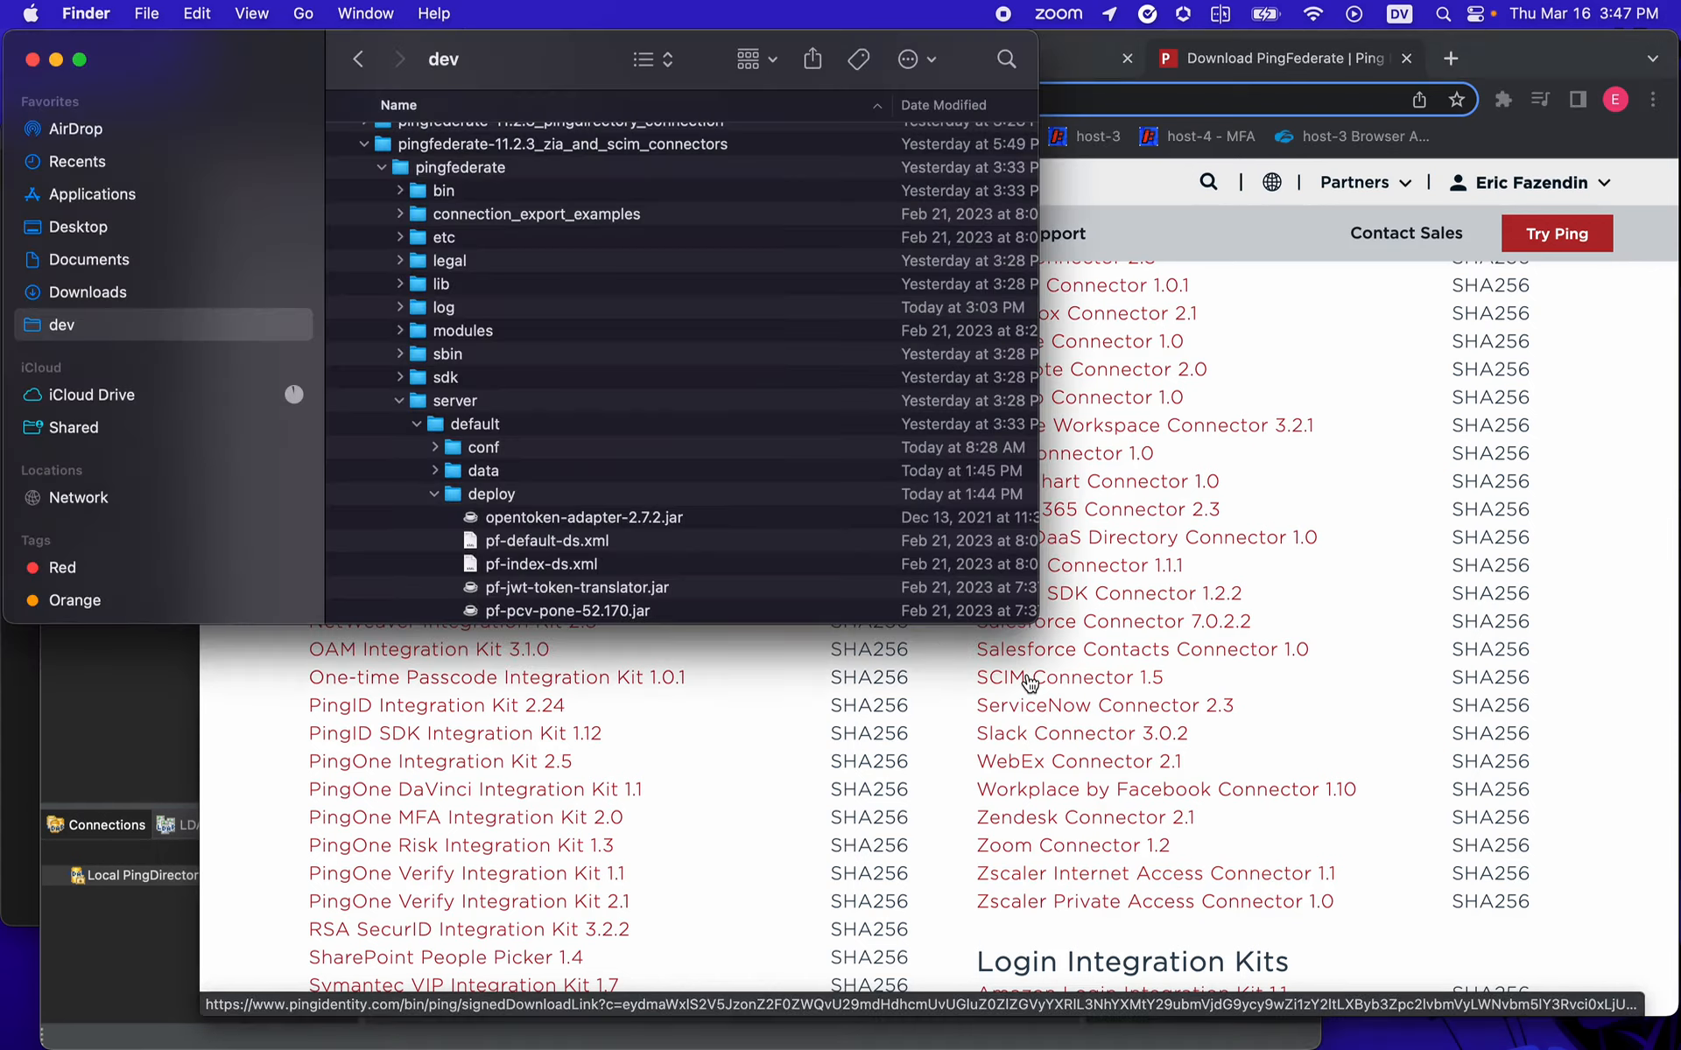
scroll(688, 354, "down", 5)
scroll(688, 354, "down", 6)
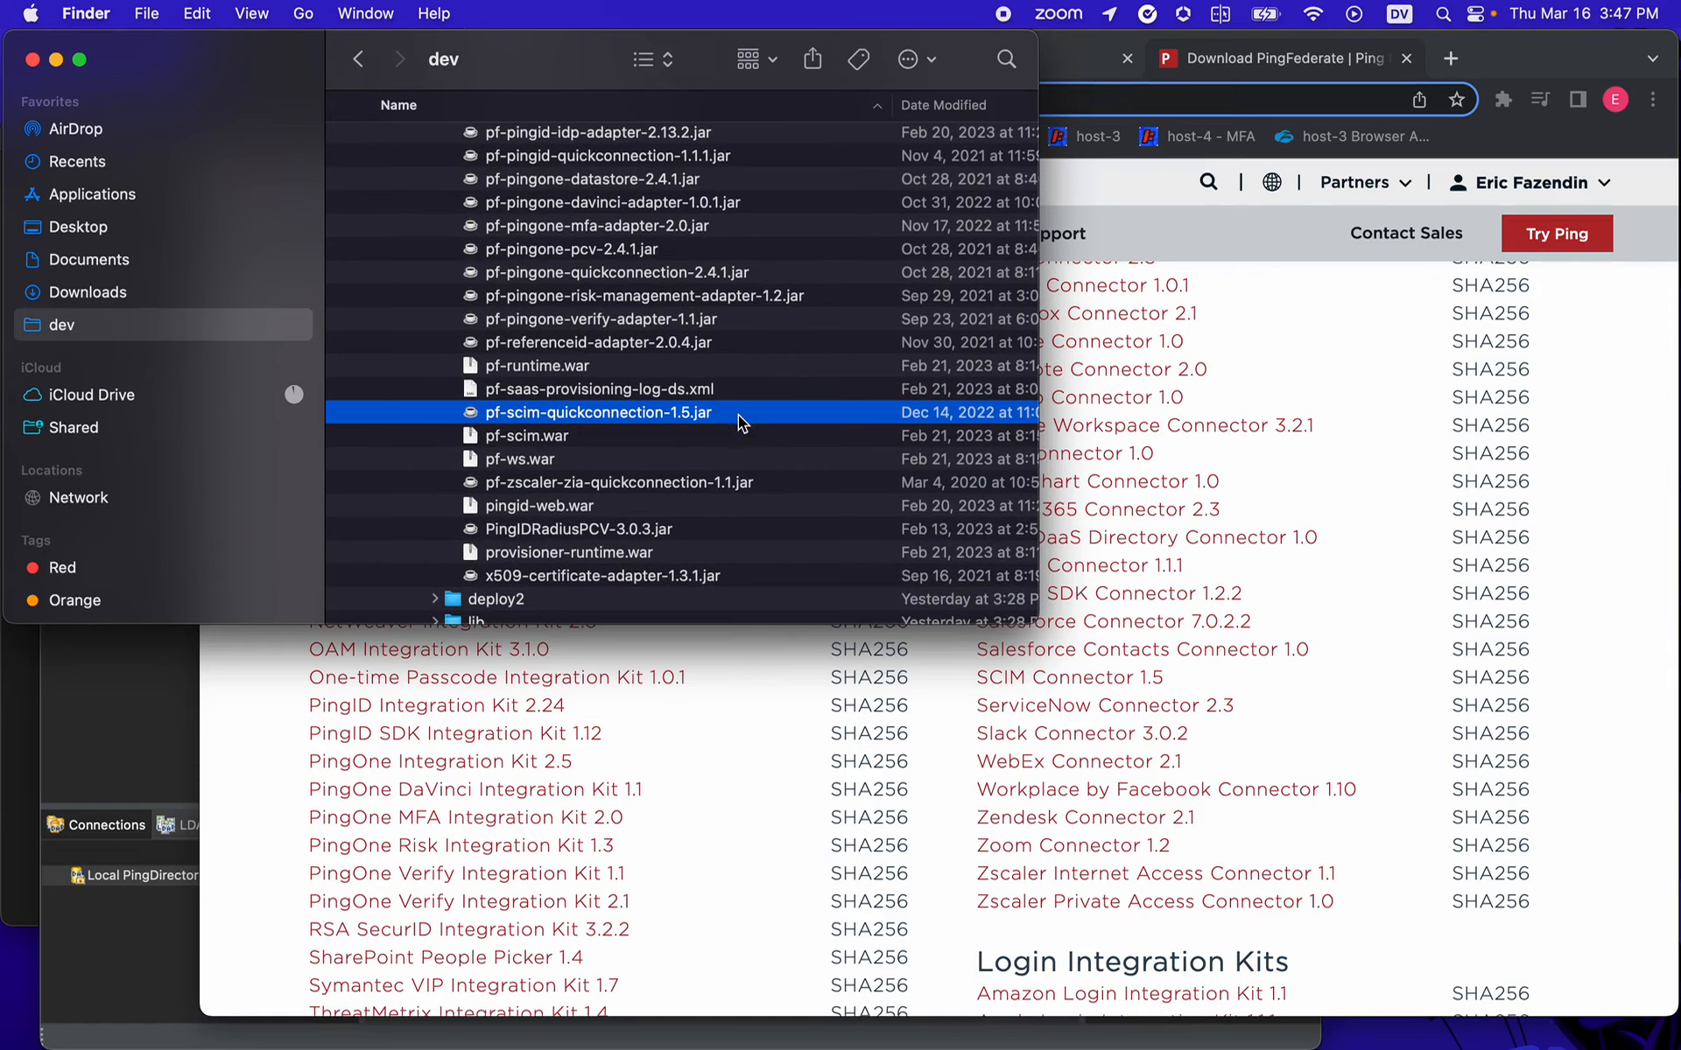
scroll(738, 415, "up", 10)
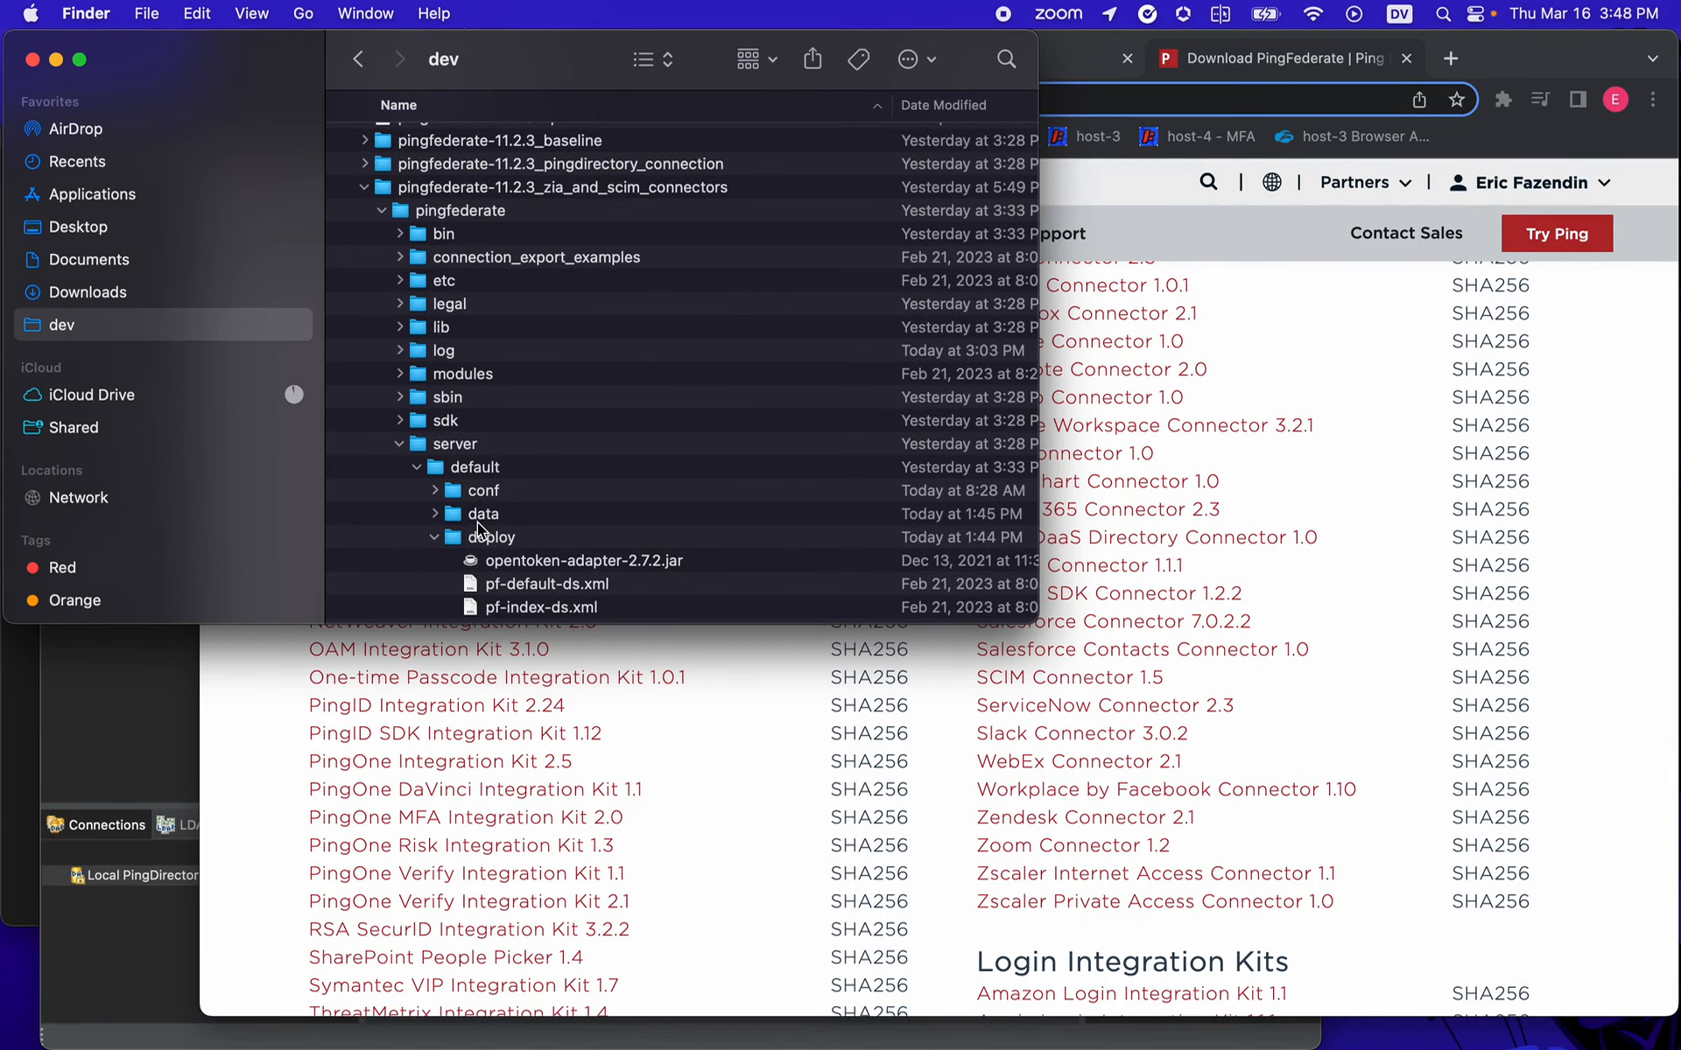
left_click(1064, 70)
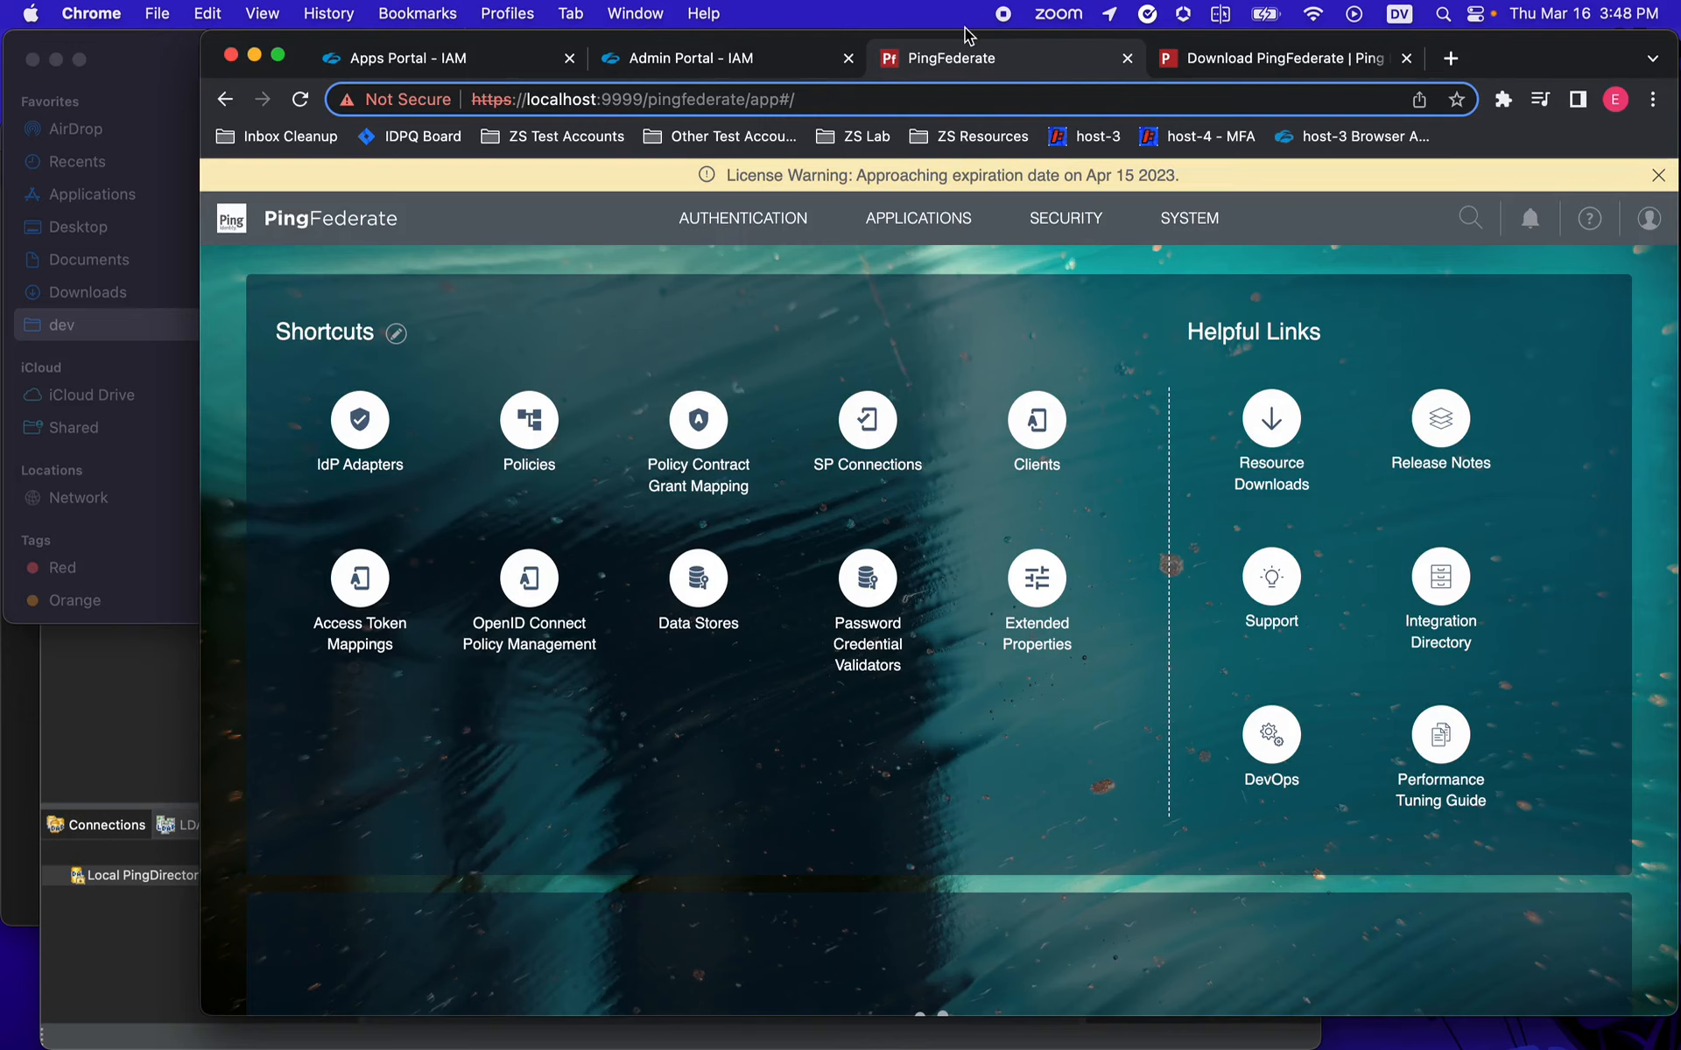
- Review the ZSLogin Admin Portal's secondary IdPs, Users and User Groups lists
left_click(740, 61)
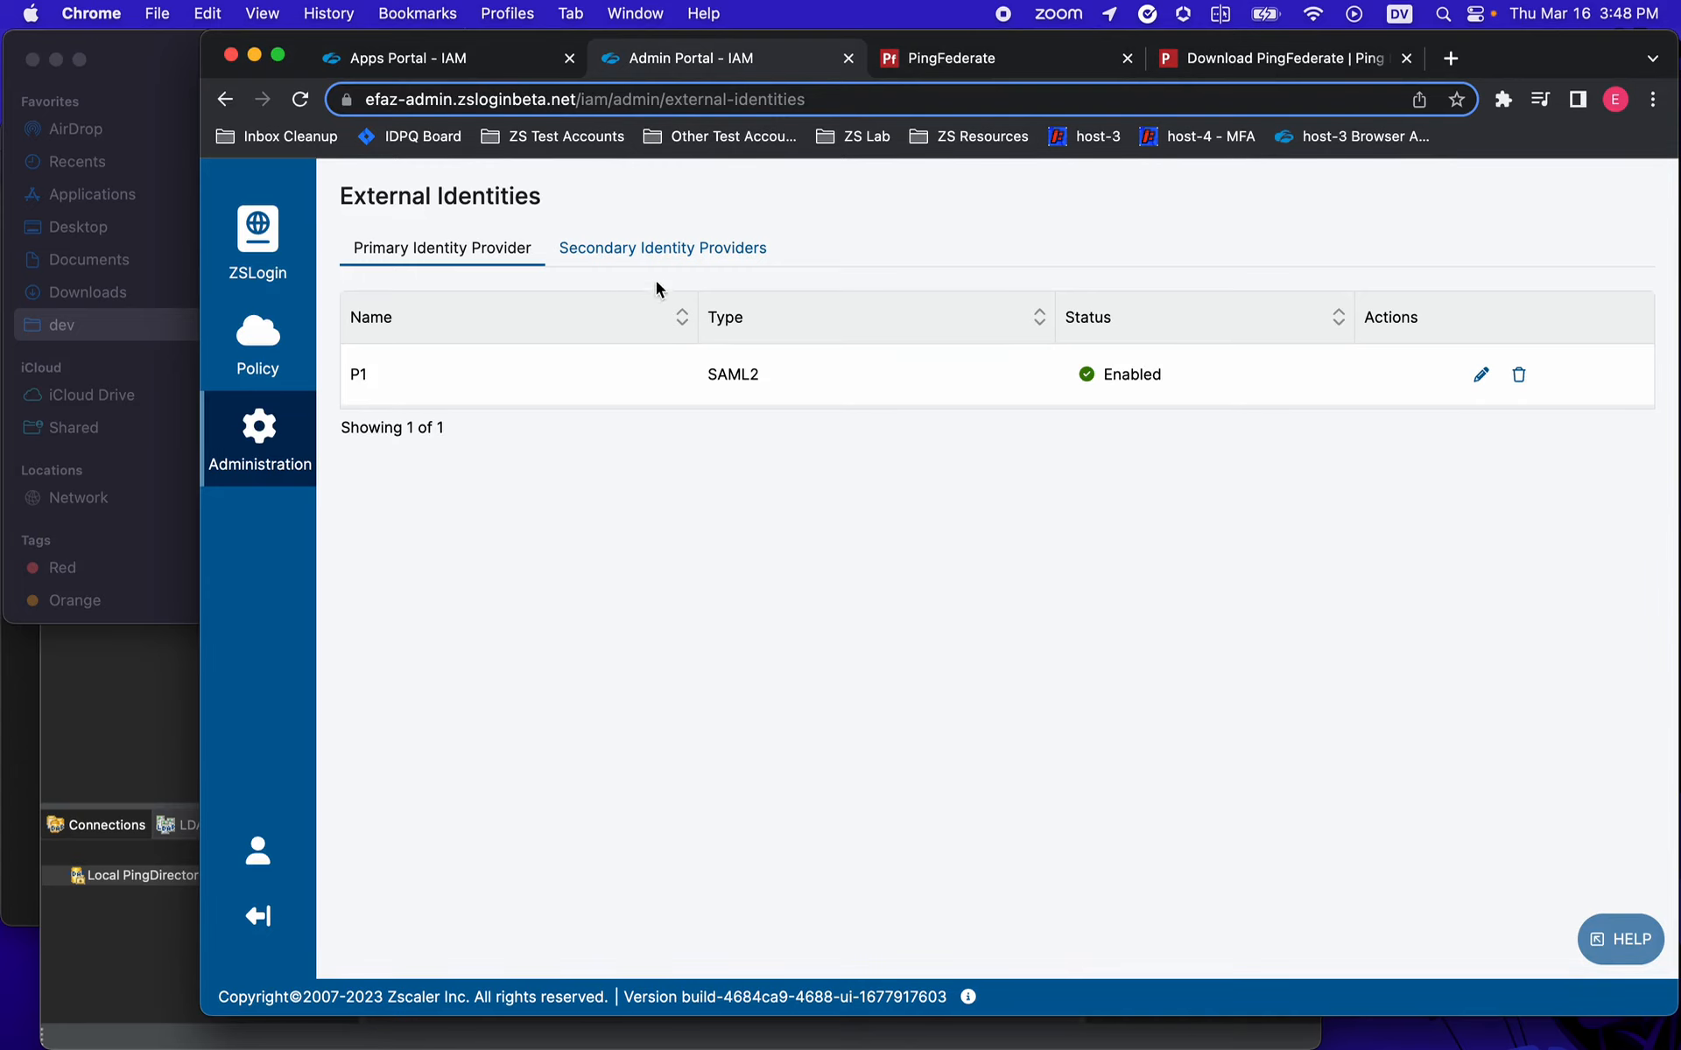
left_click(665, 249)
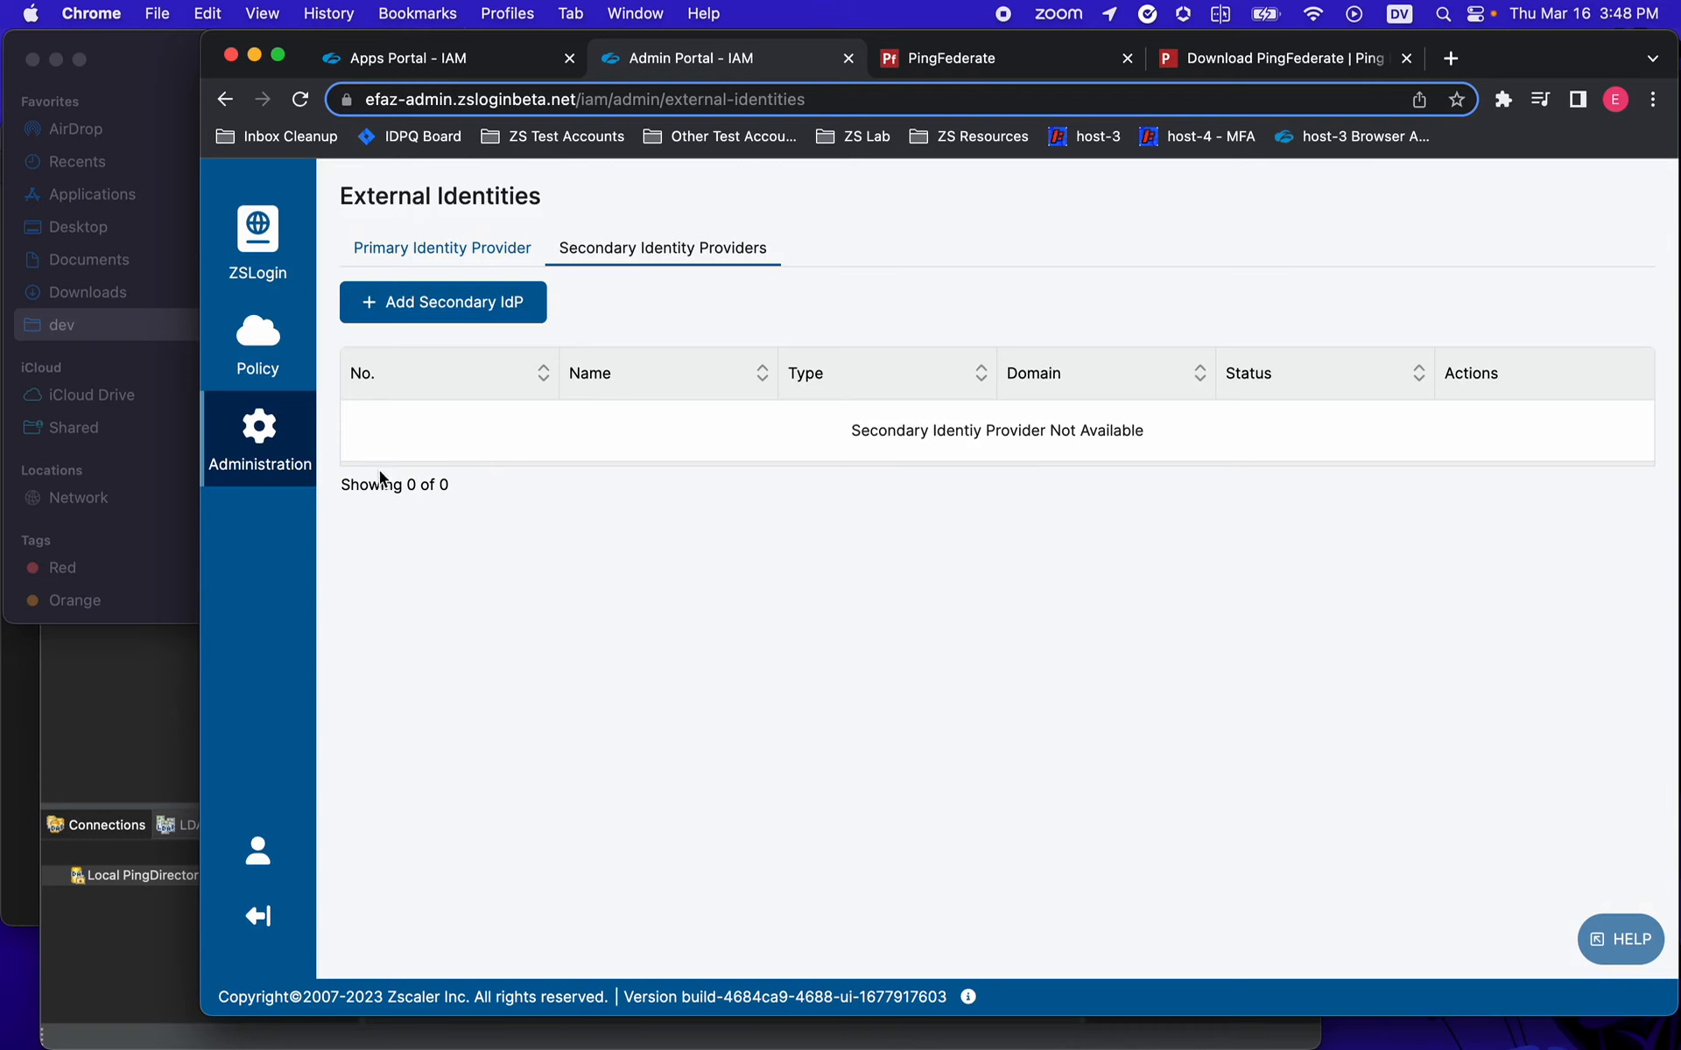
mouse_move(269, 453)
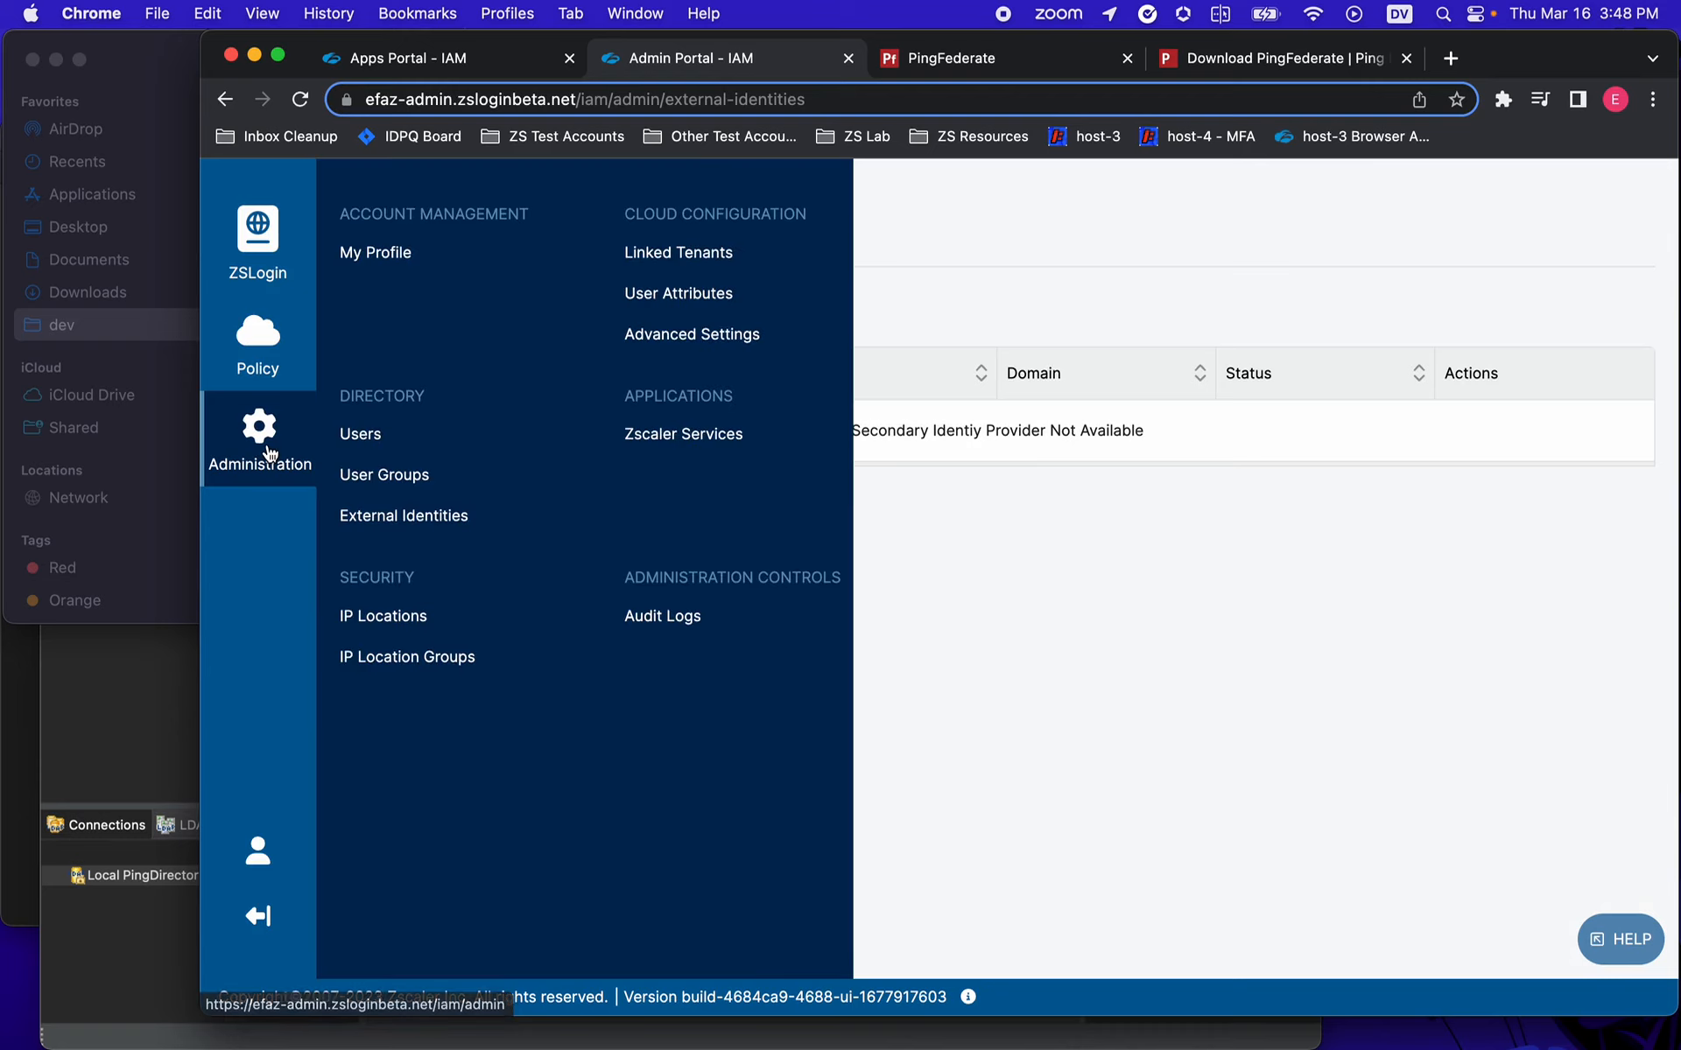
left_click(386, 434)
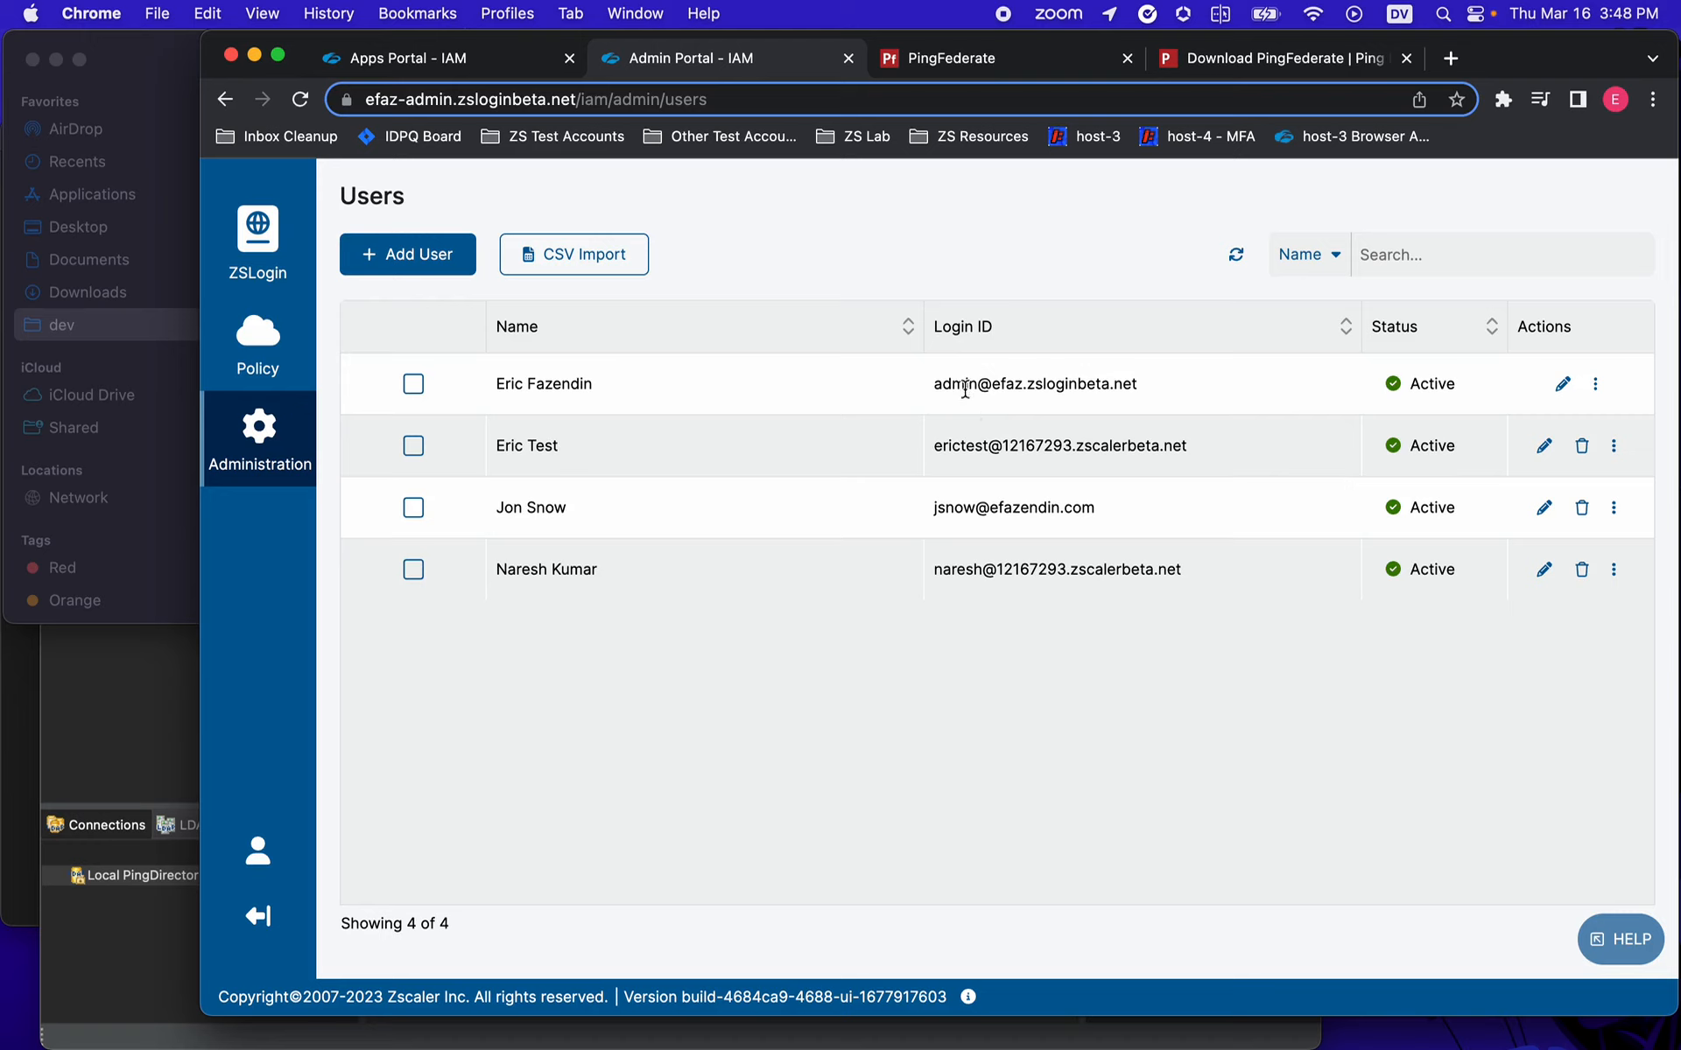
mouse_move(289, 451)
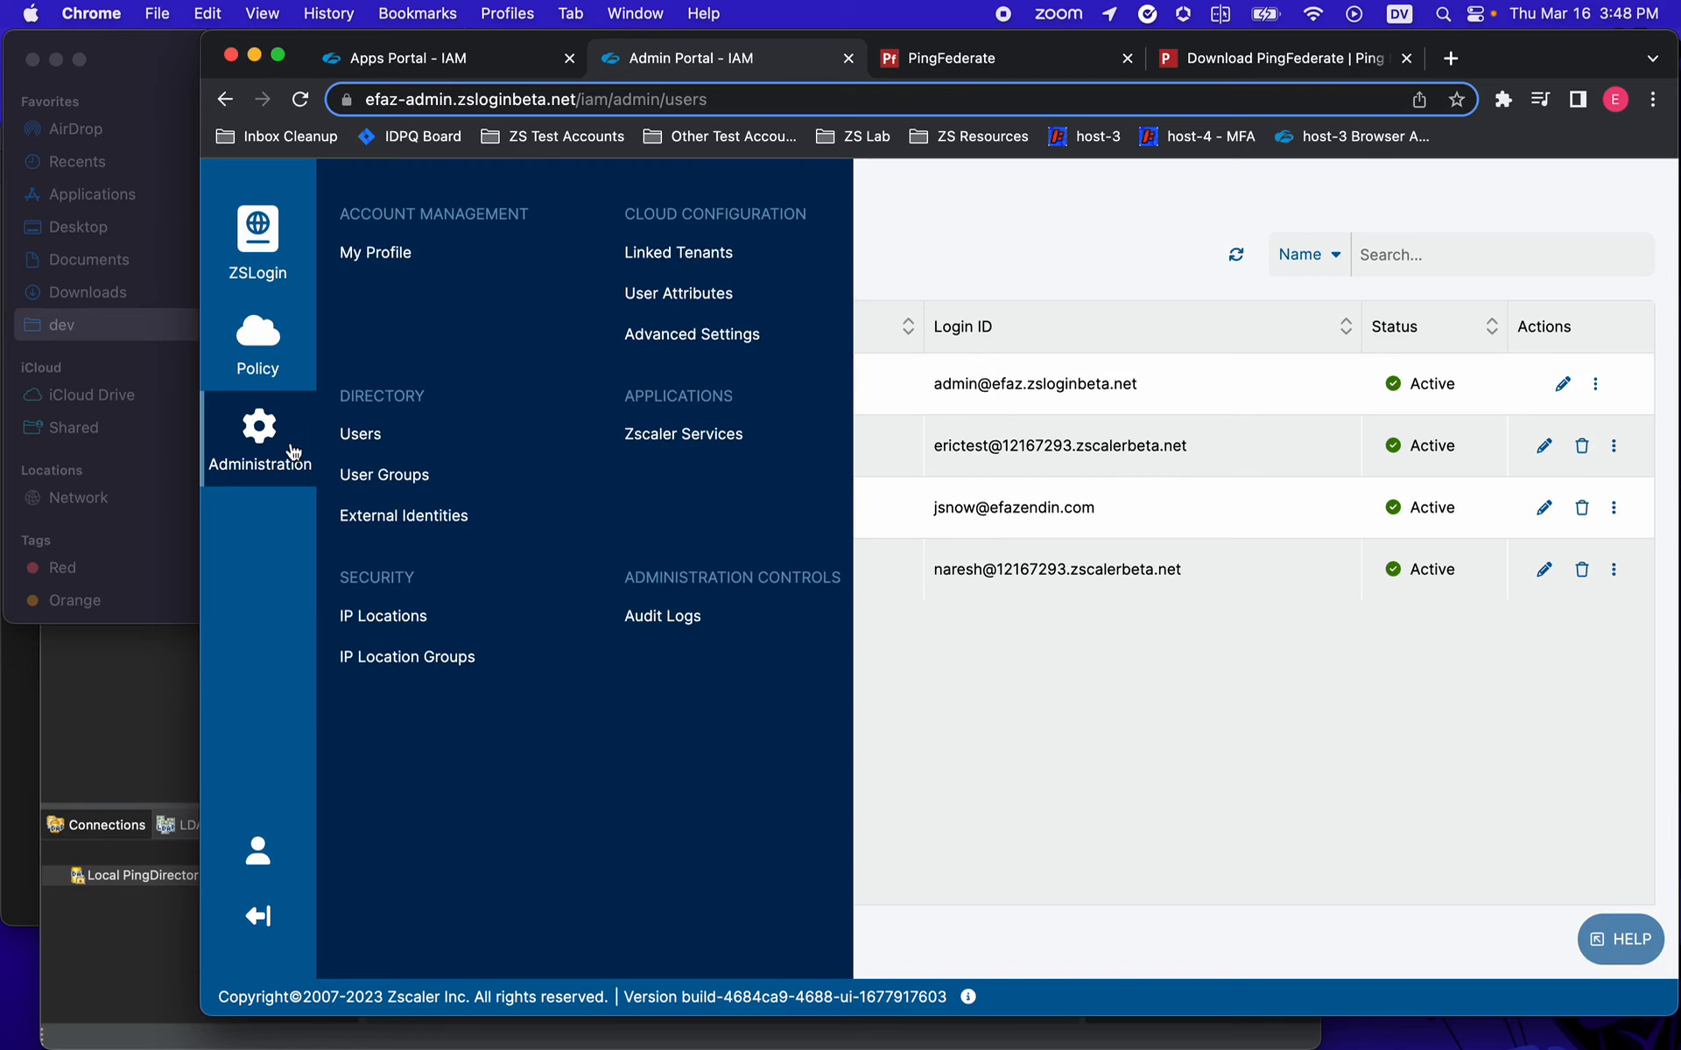
left_click(399, 473)
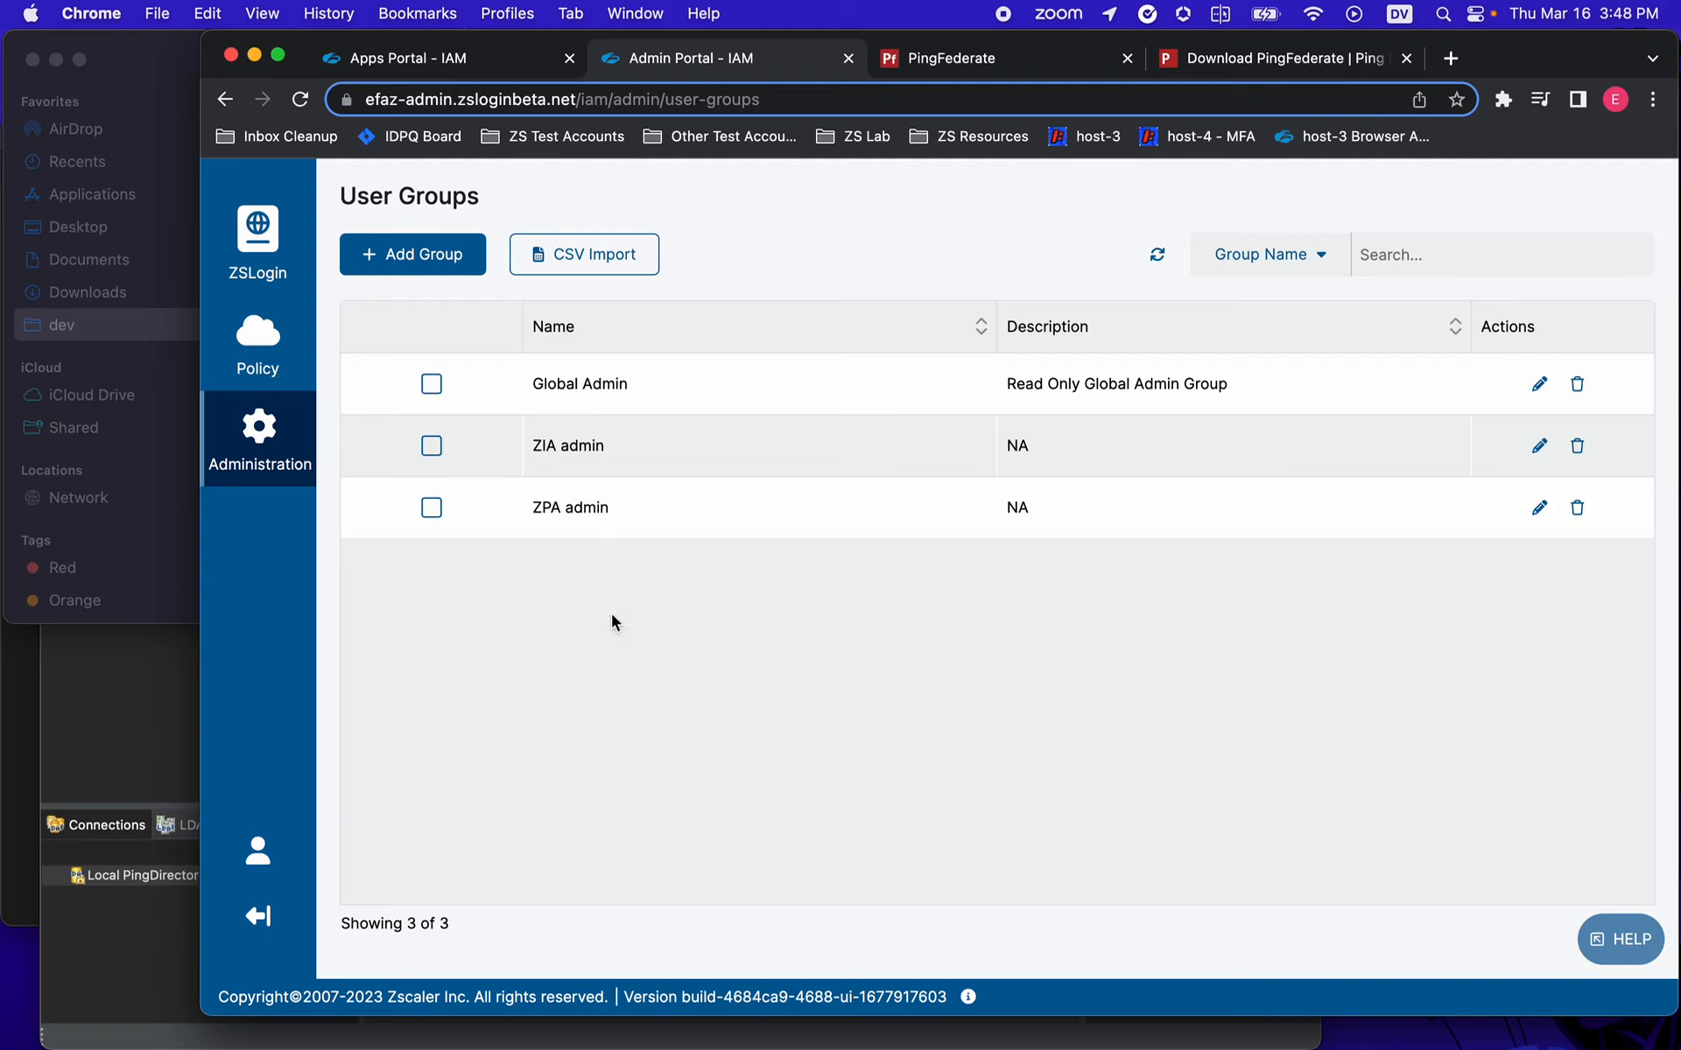
mouse_move(256, 449)
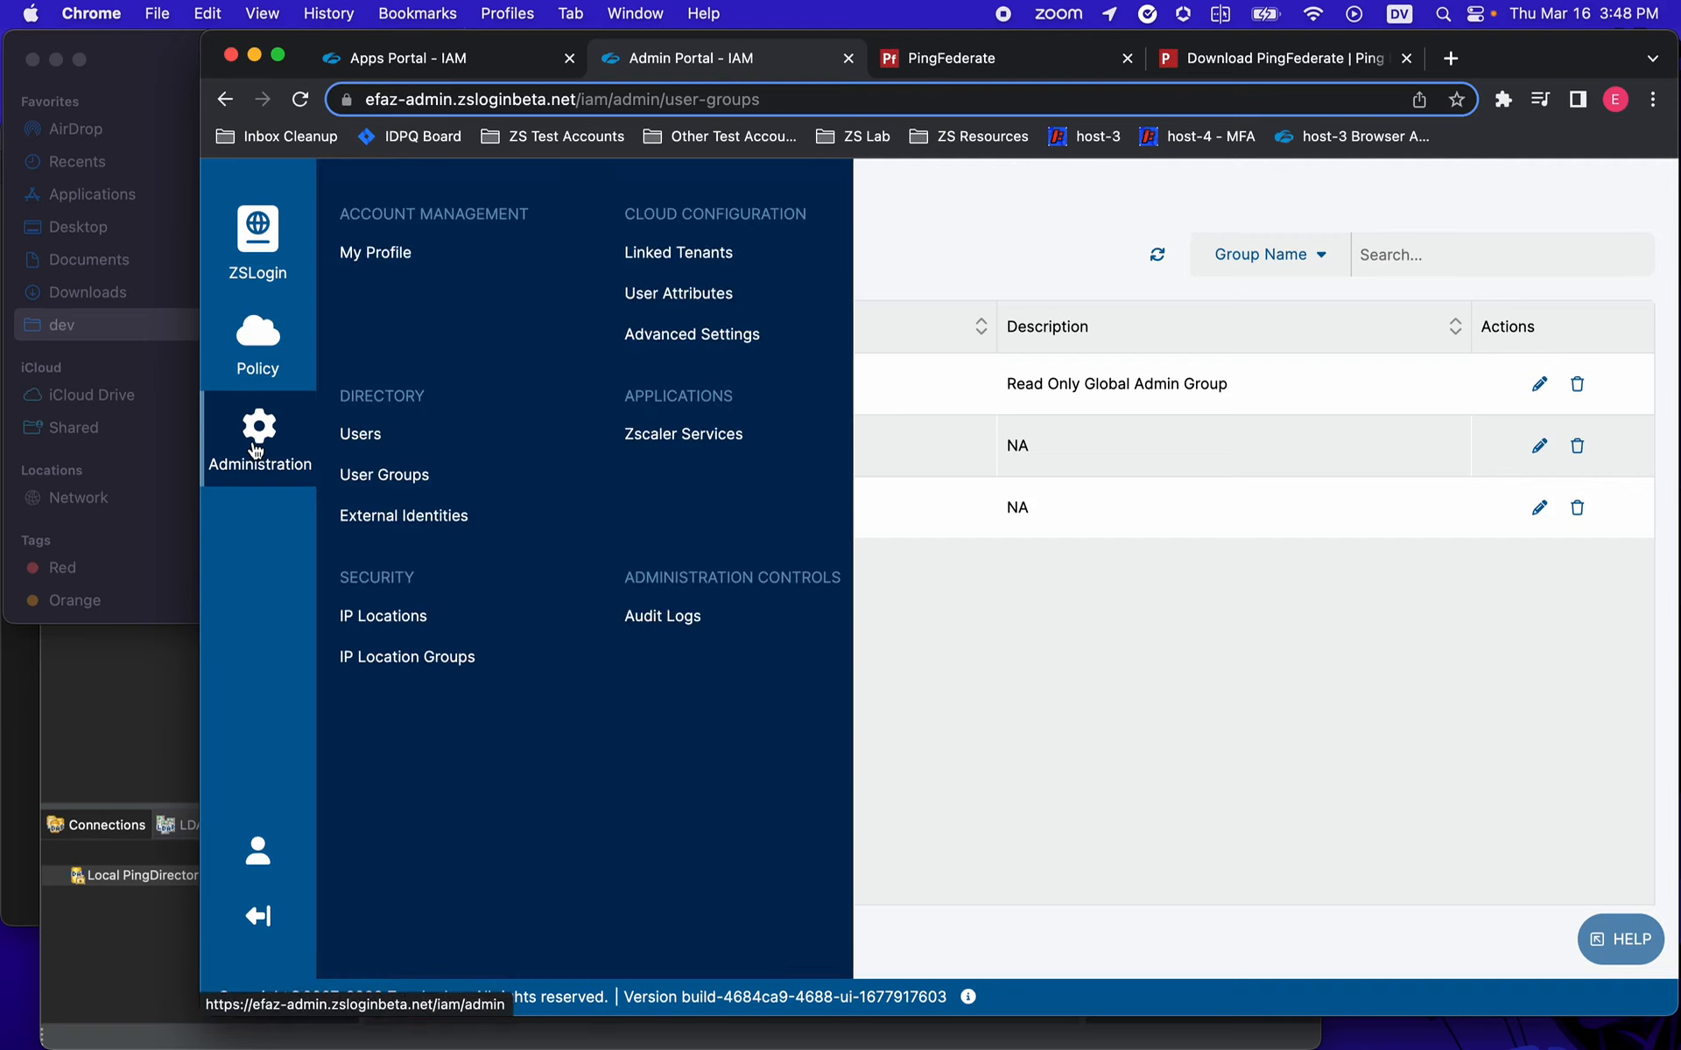
- Open a blank Add Secondary IdP form under External Identities, then return to PingFederate
left_click(420, 515)
left_click(675, 250)
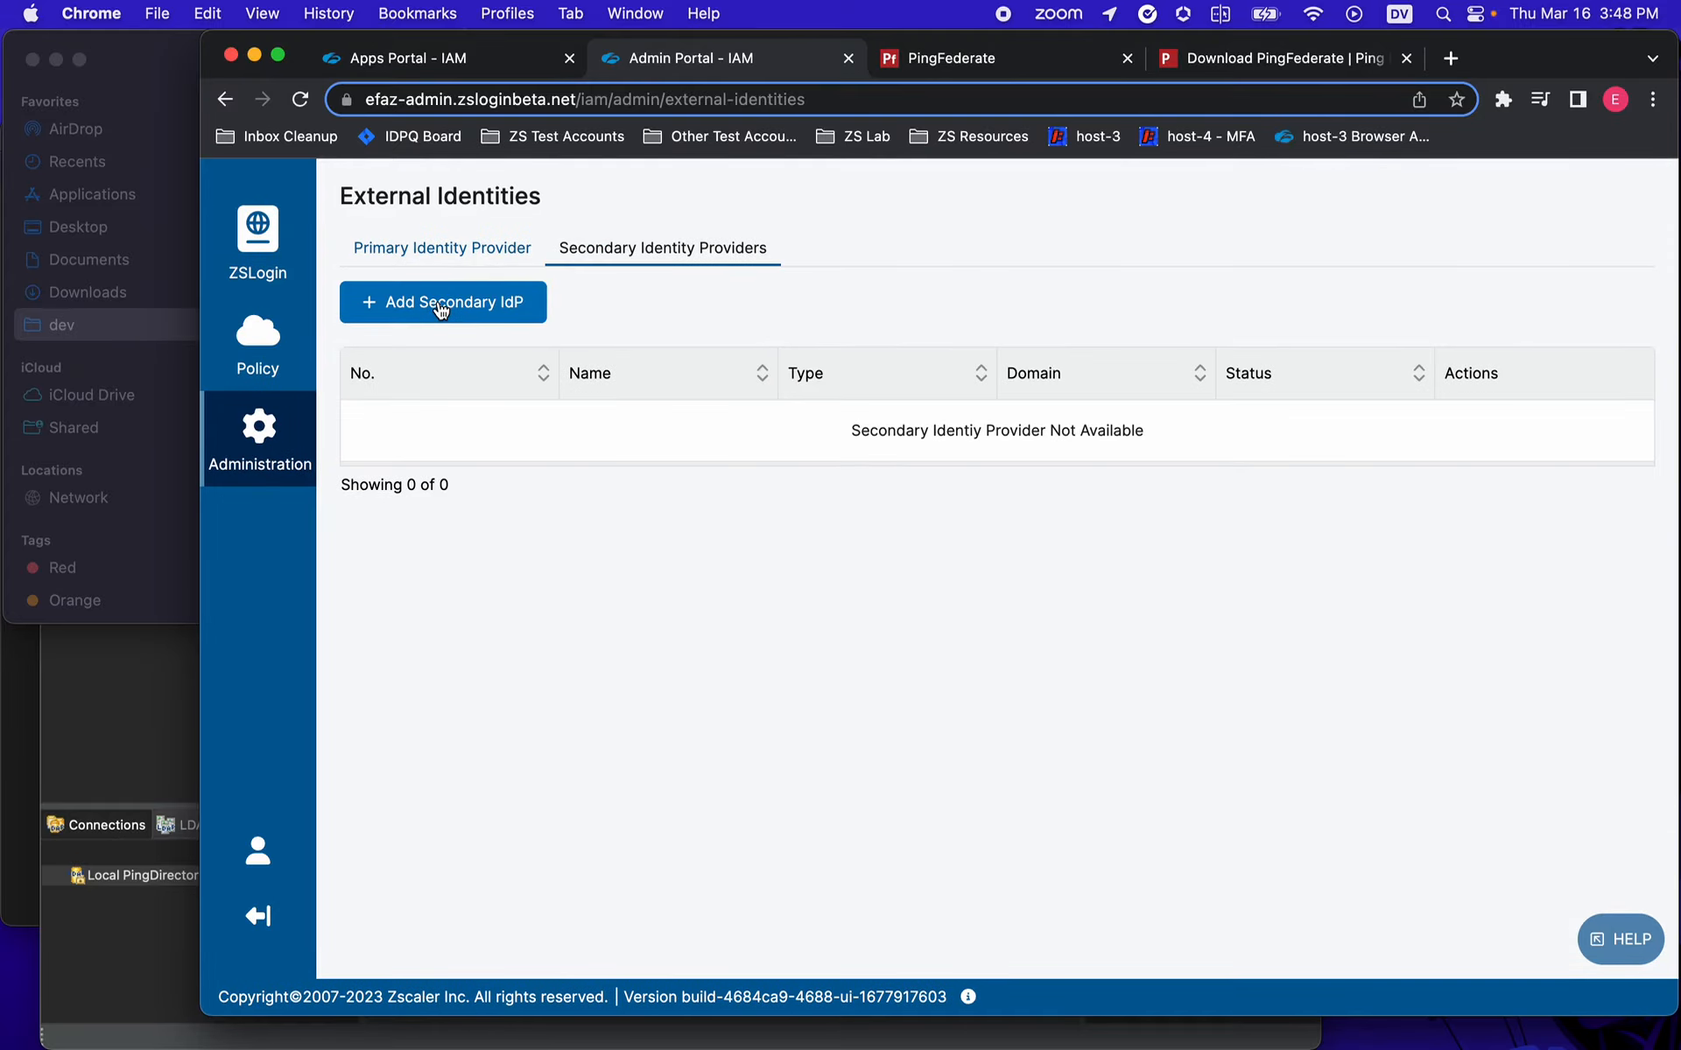
left_click(440, 308)
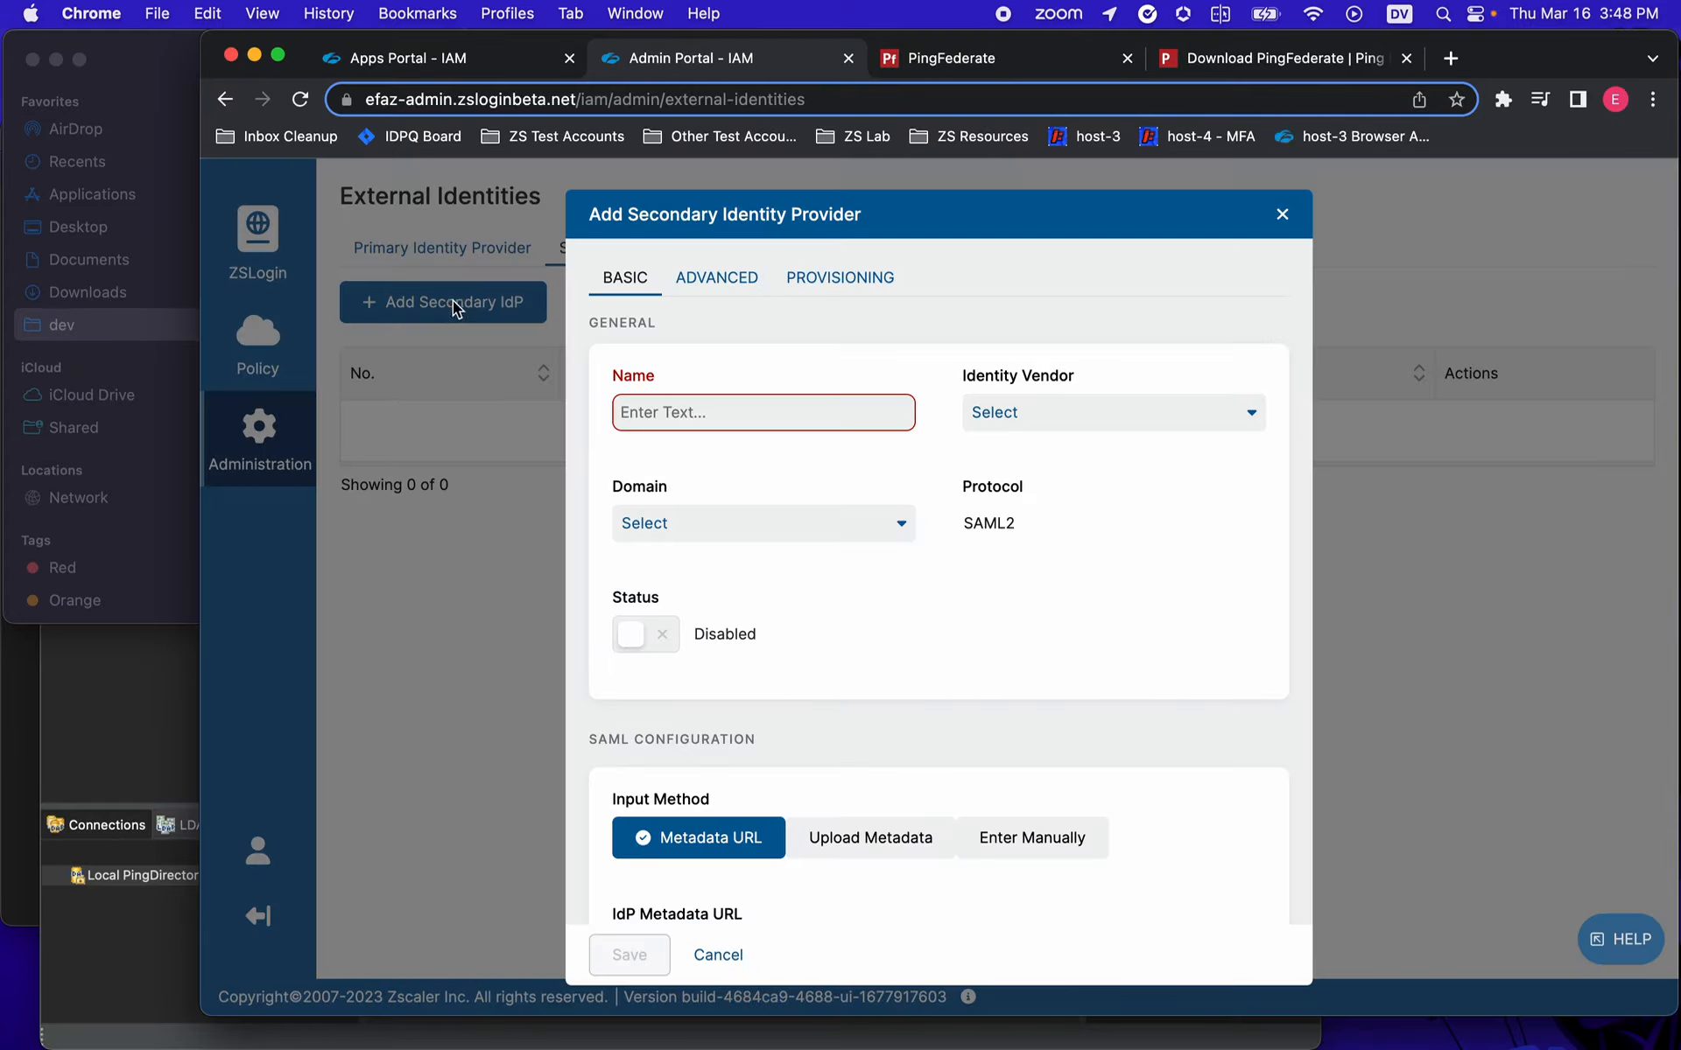
left_click(987, 61)
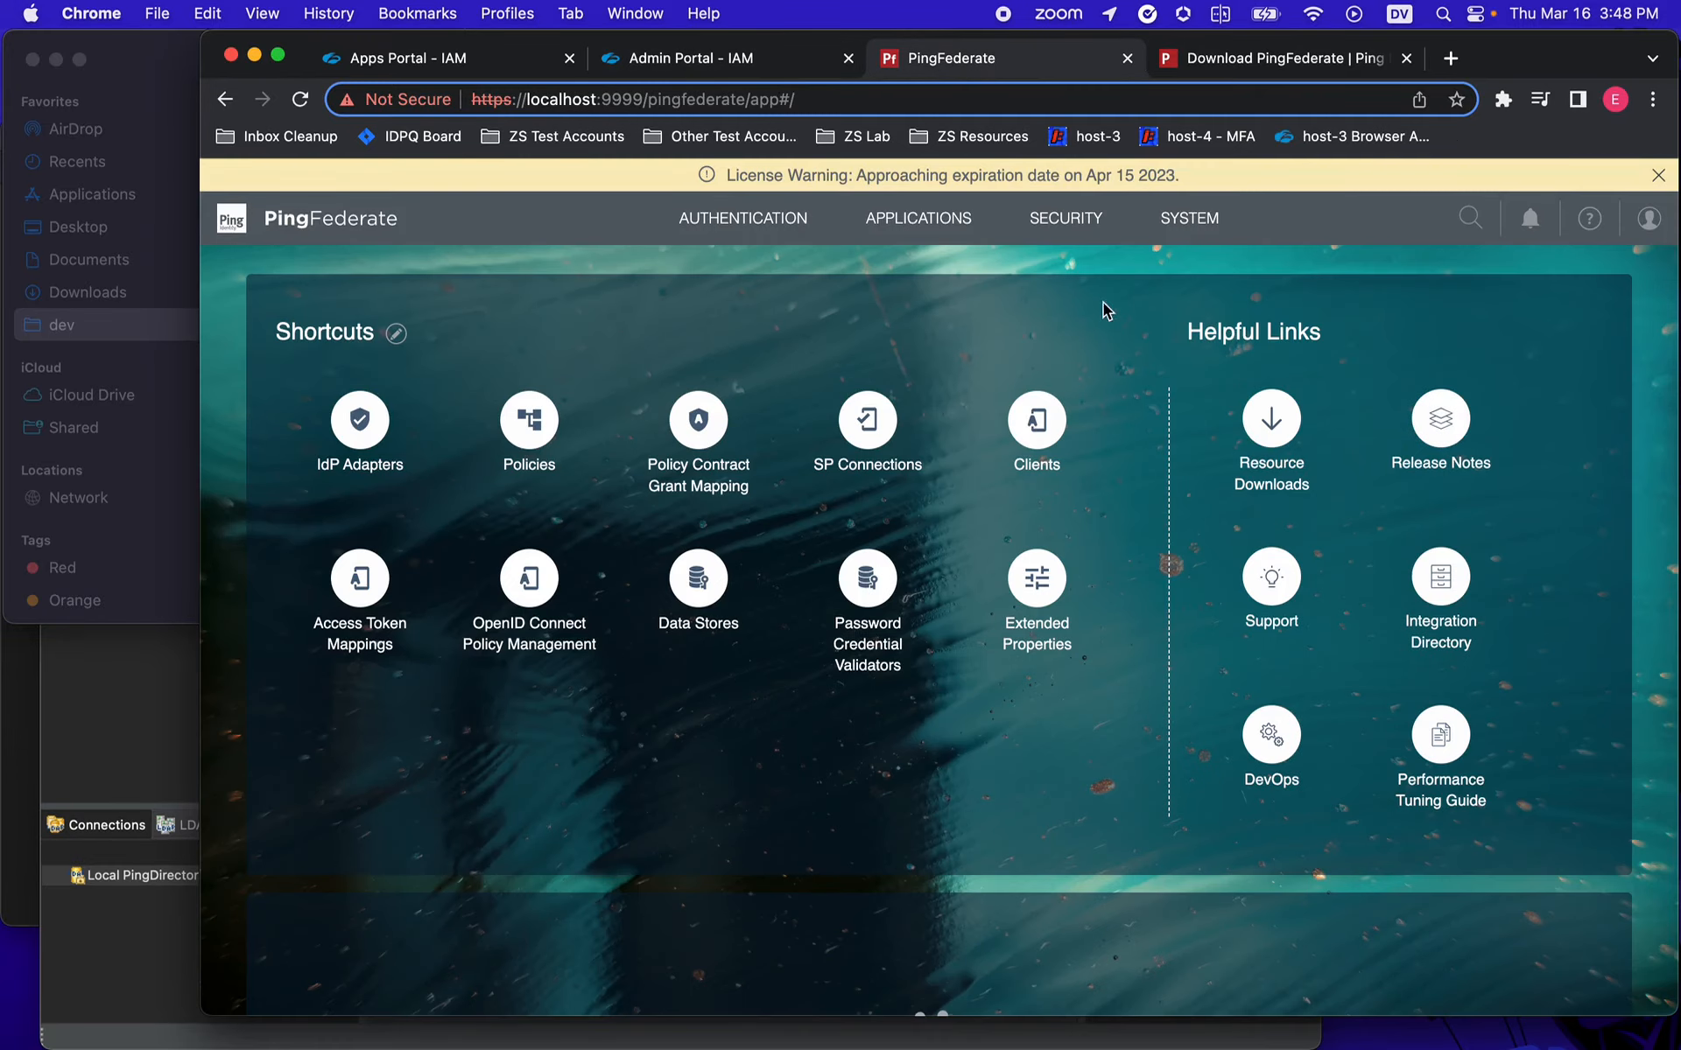
- Start a SAML 2.0 identity provider metadata export, selecting the information manually
left_click(1188, 220)
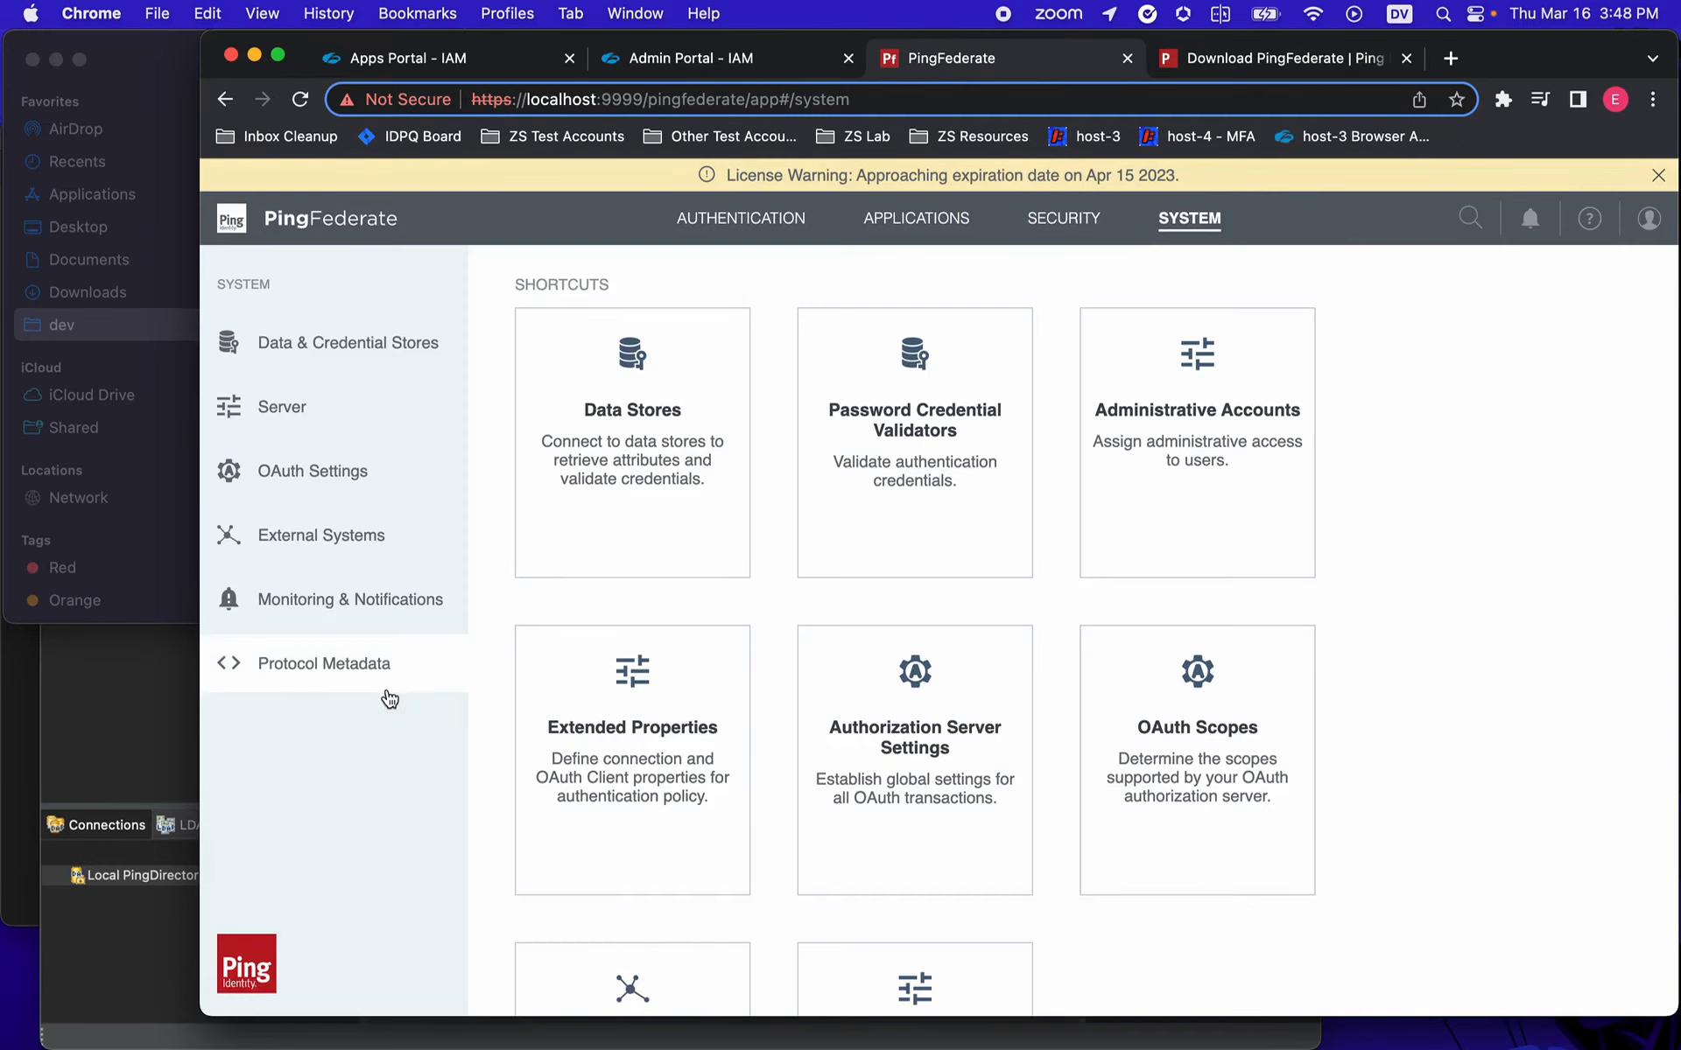
left_click(347, 662)
left_click(366, 423)
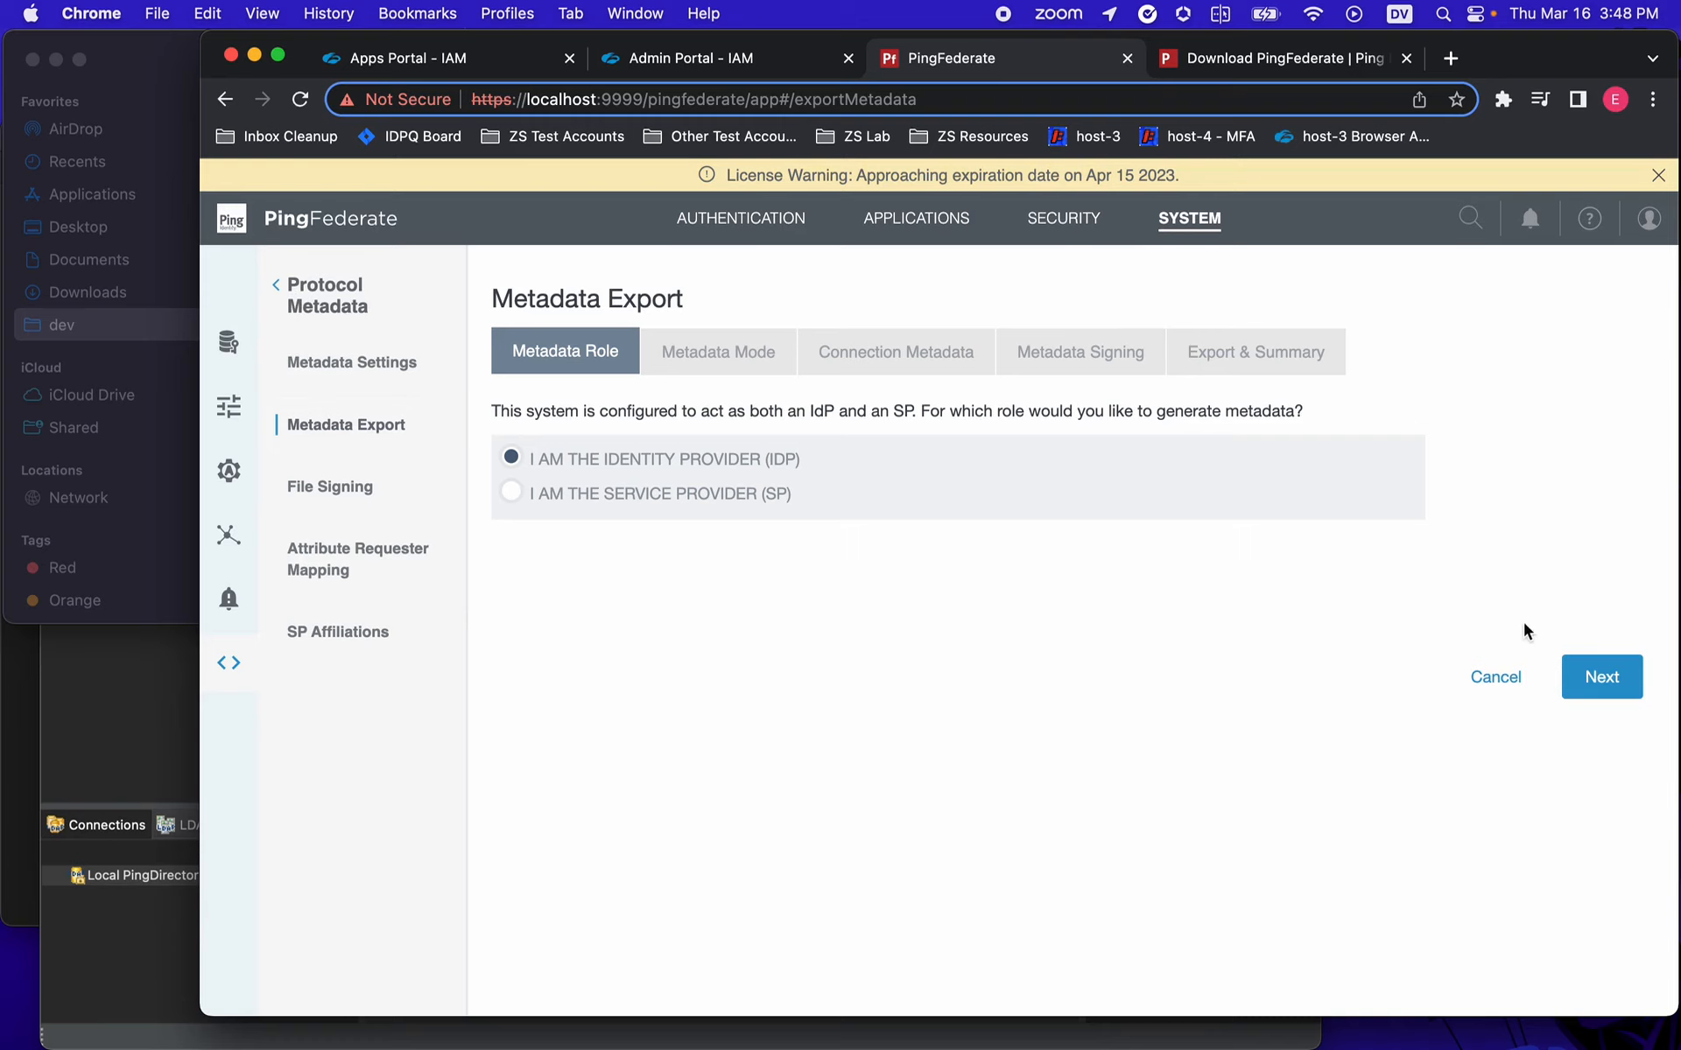
left_click(1598, 677)
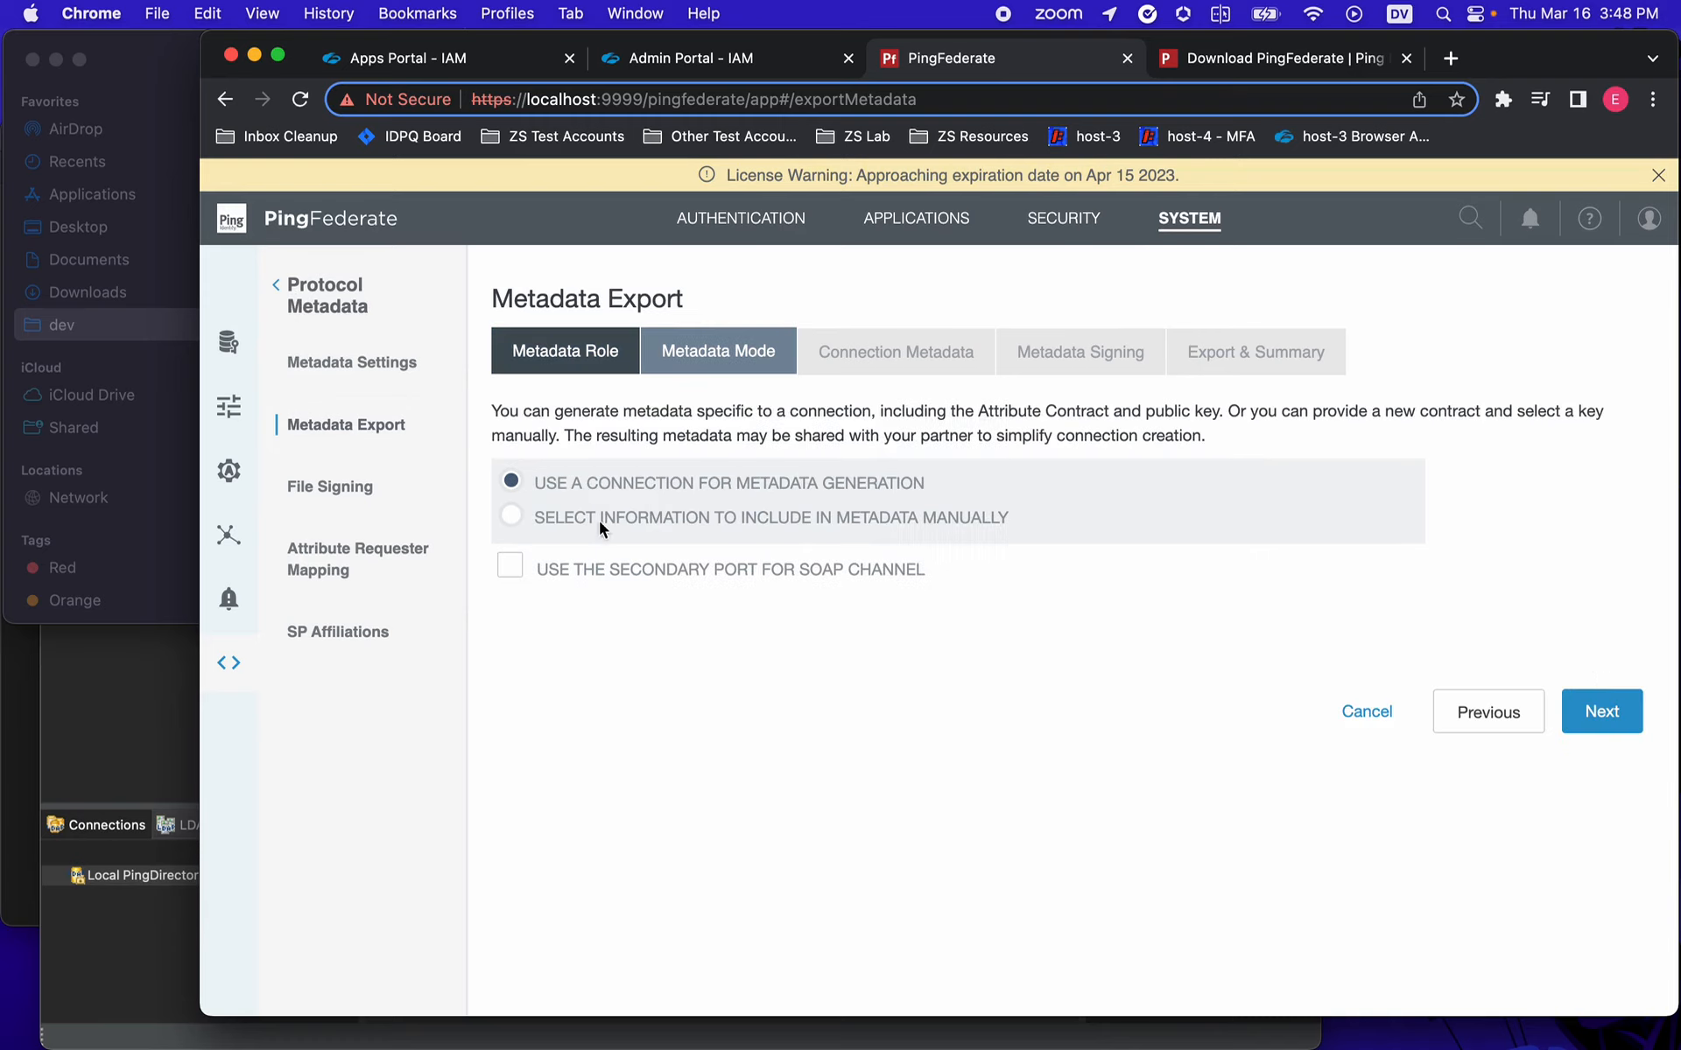
left_click(511, 517)
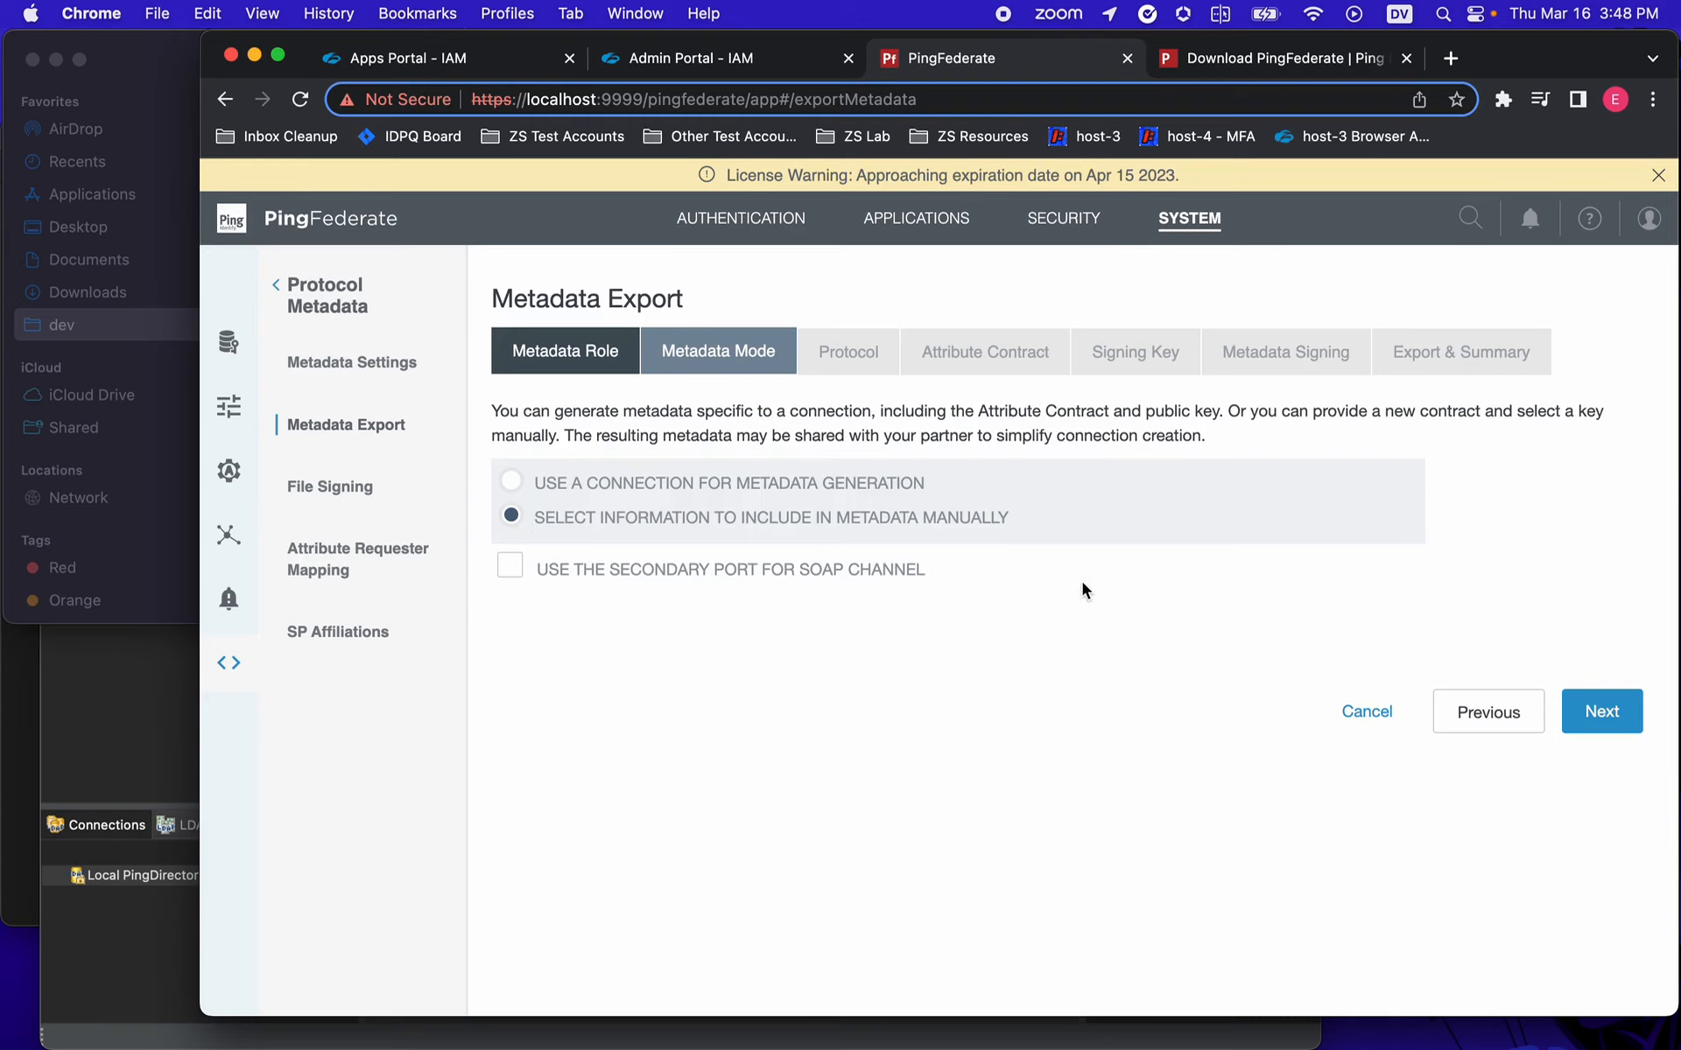
left_click(1598, 711)
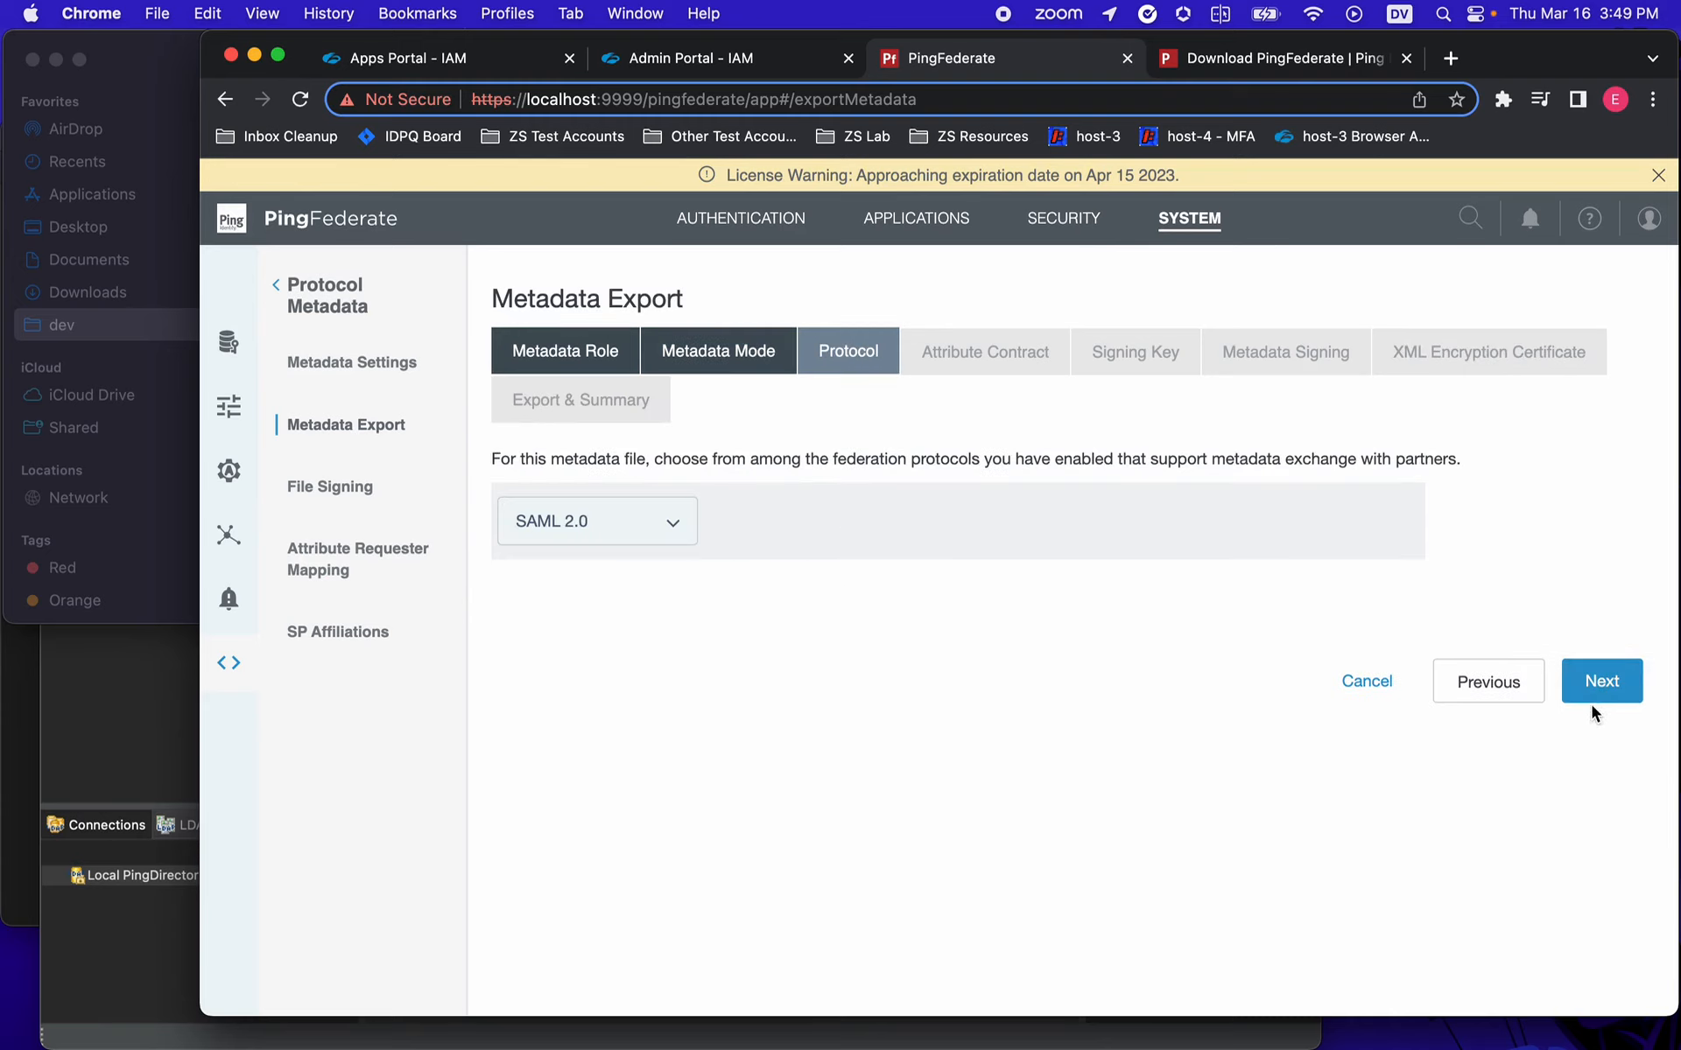
left_click(1596, 681)
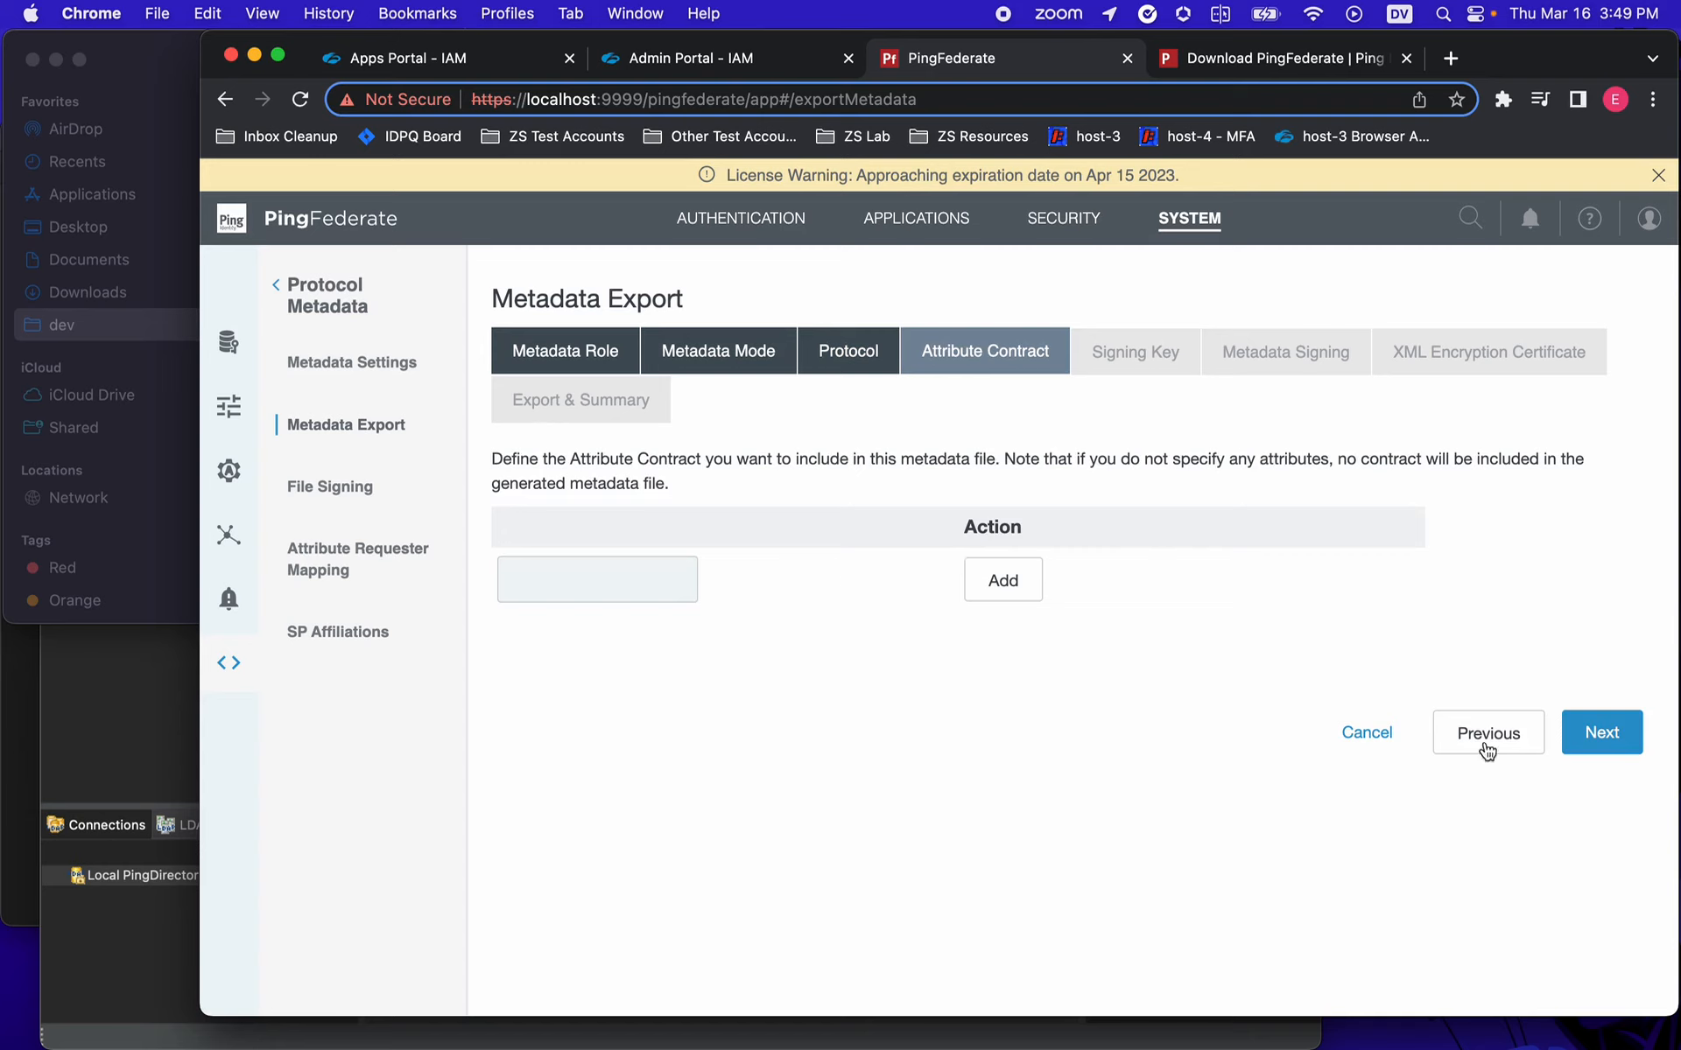
left_click(1599, 733)
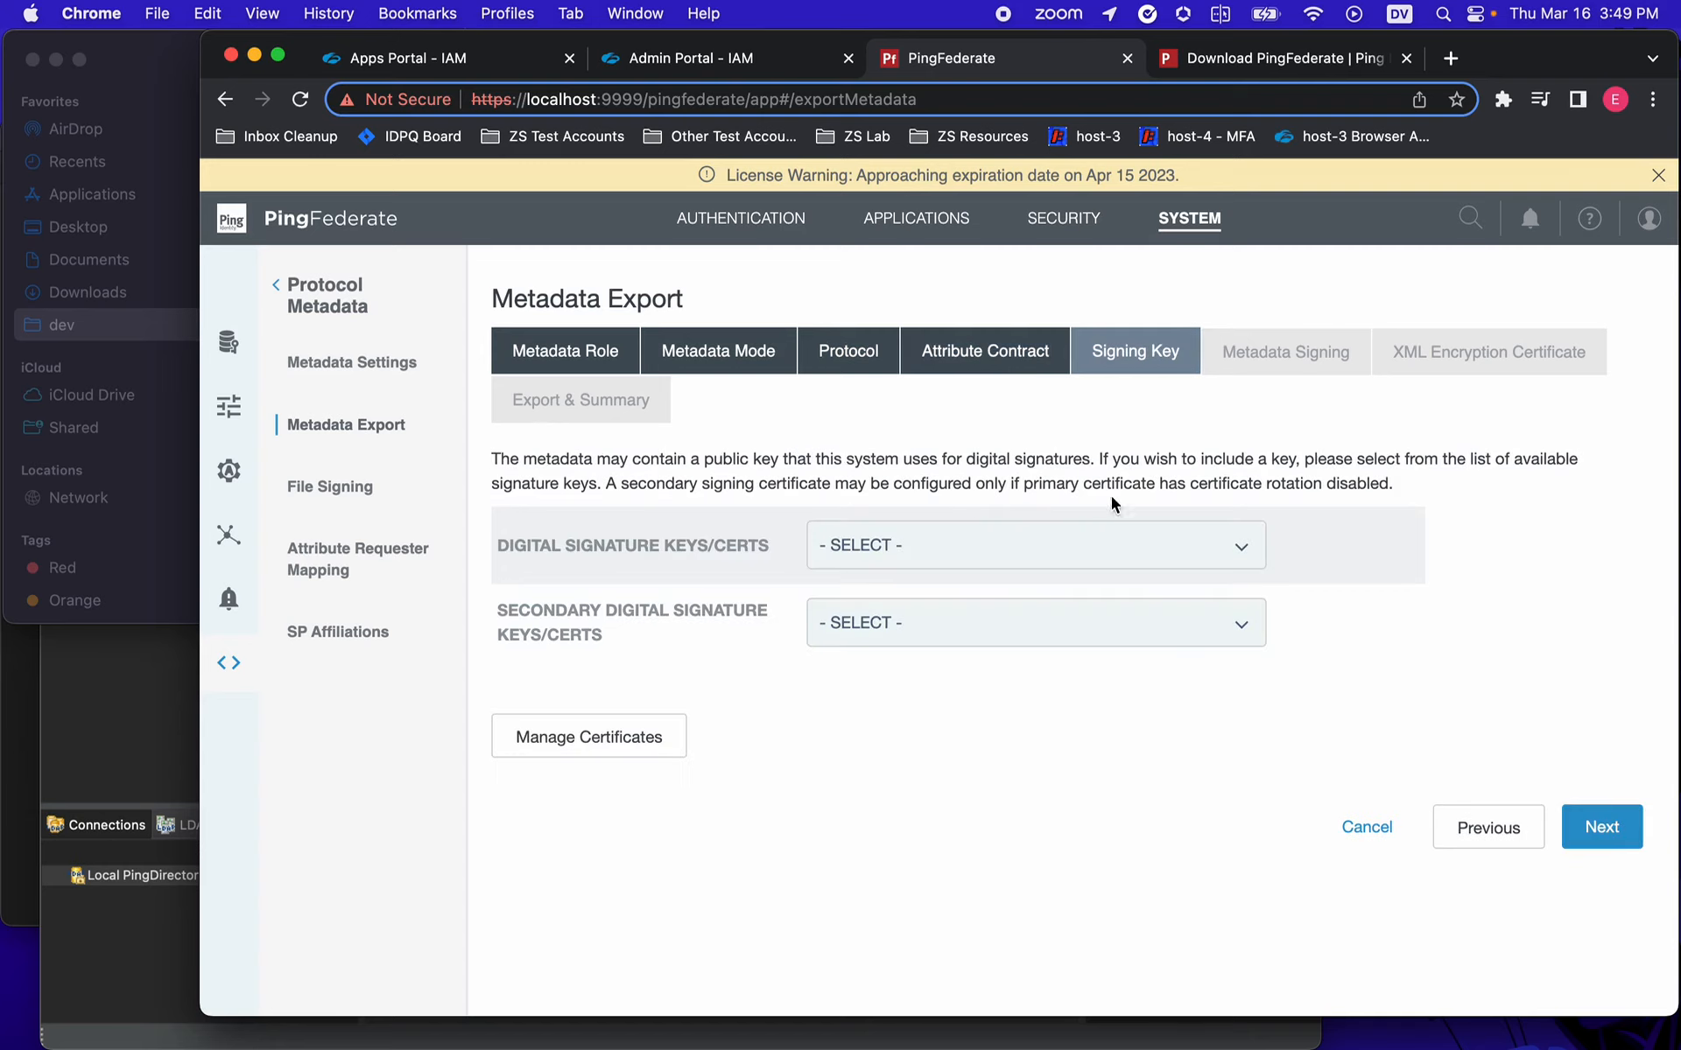
- Use the signing cert as the signing key and export the metadata as metadata (1).xml
left_click(985, 549)
left_click(943, 571)
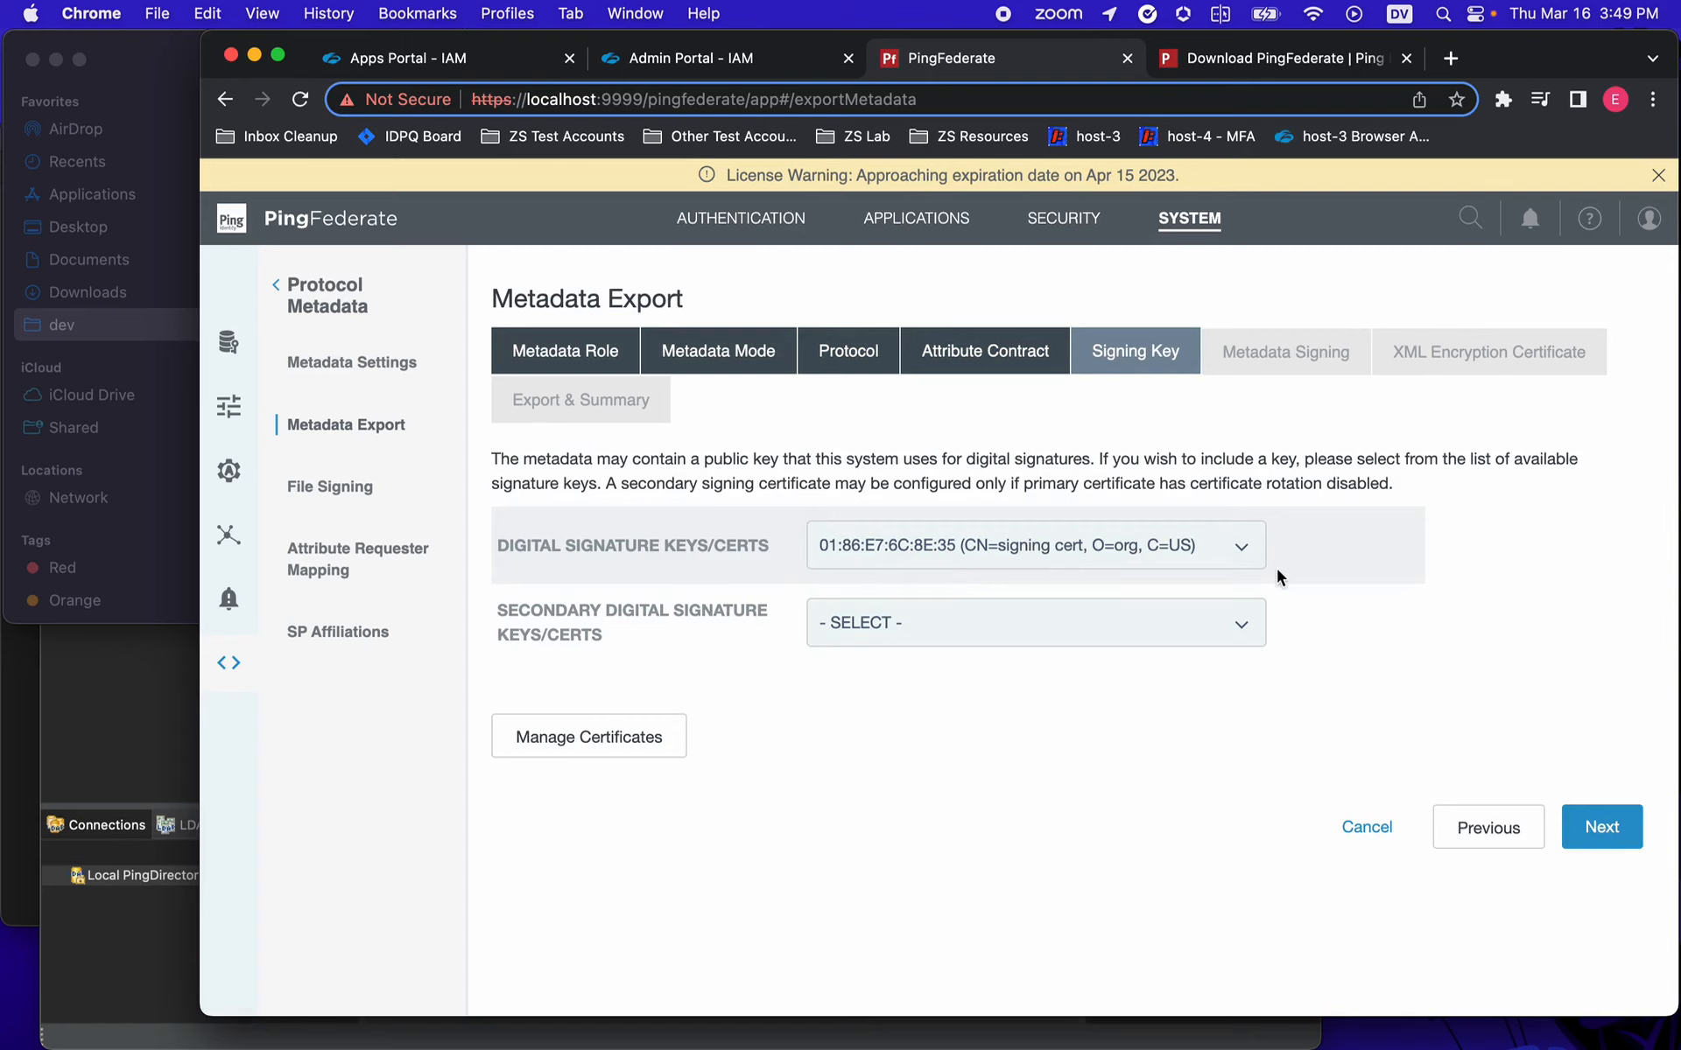
left_click(1610, 828)
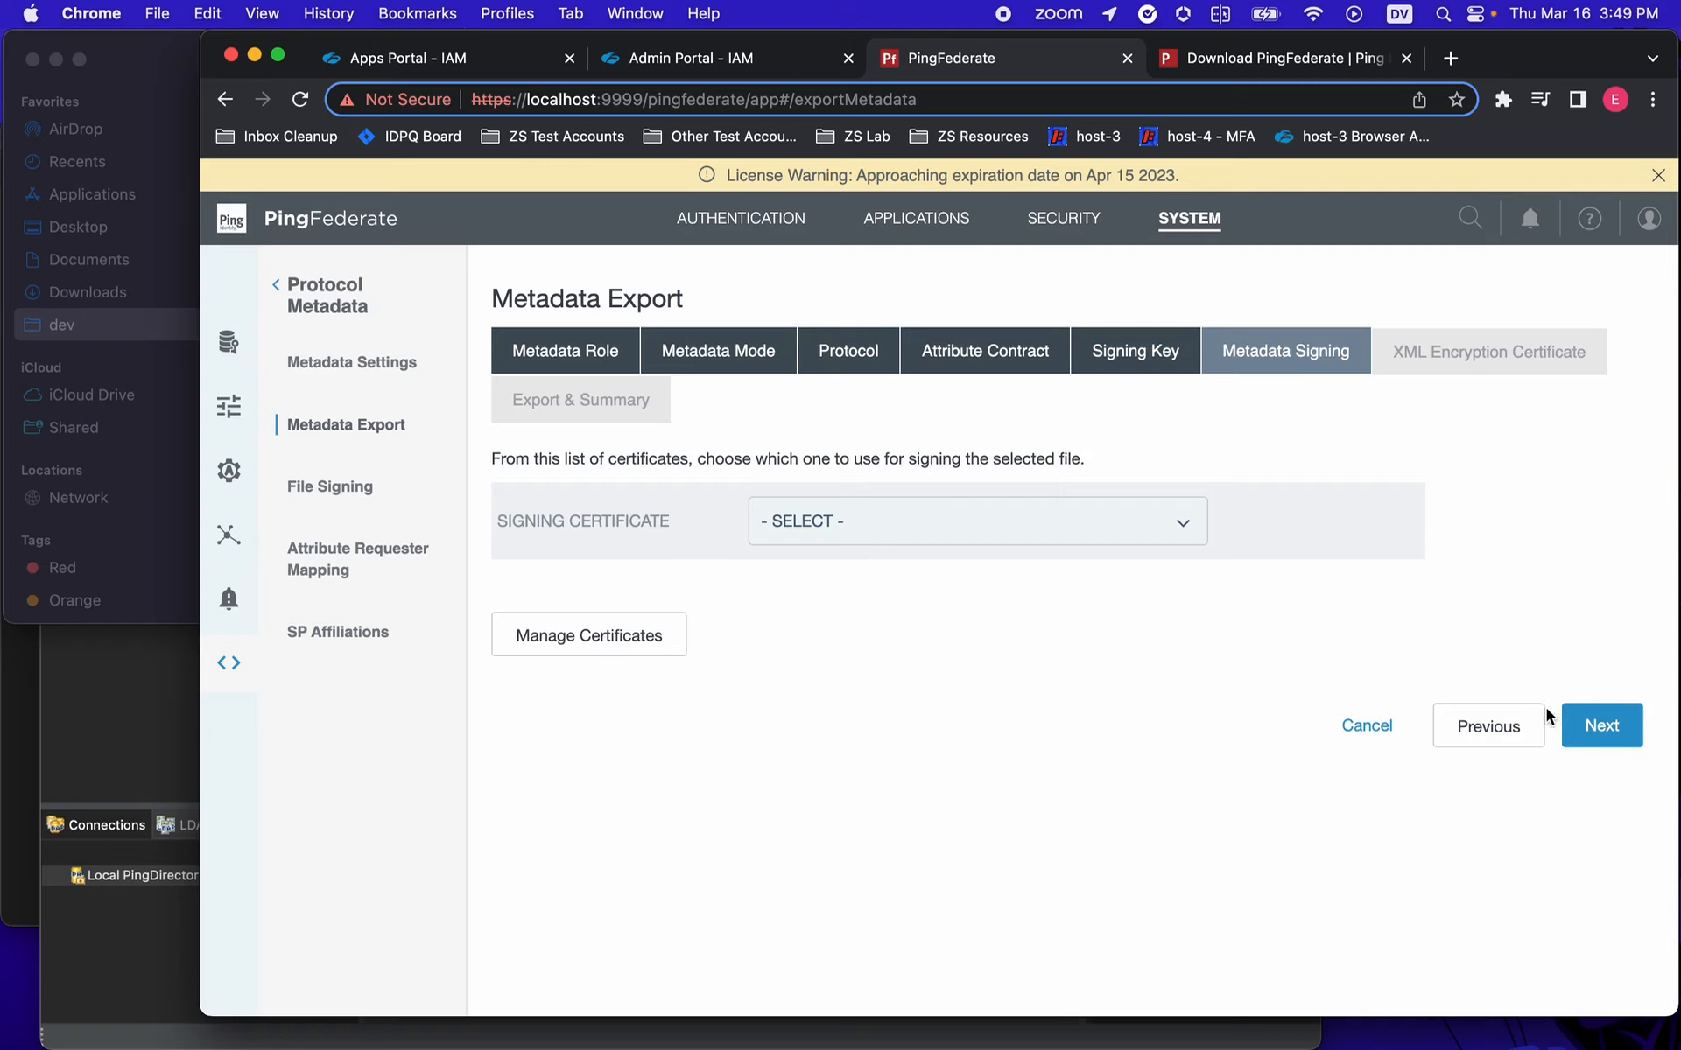
left_click(1607, 728)
left_click(1602, 768)
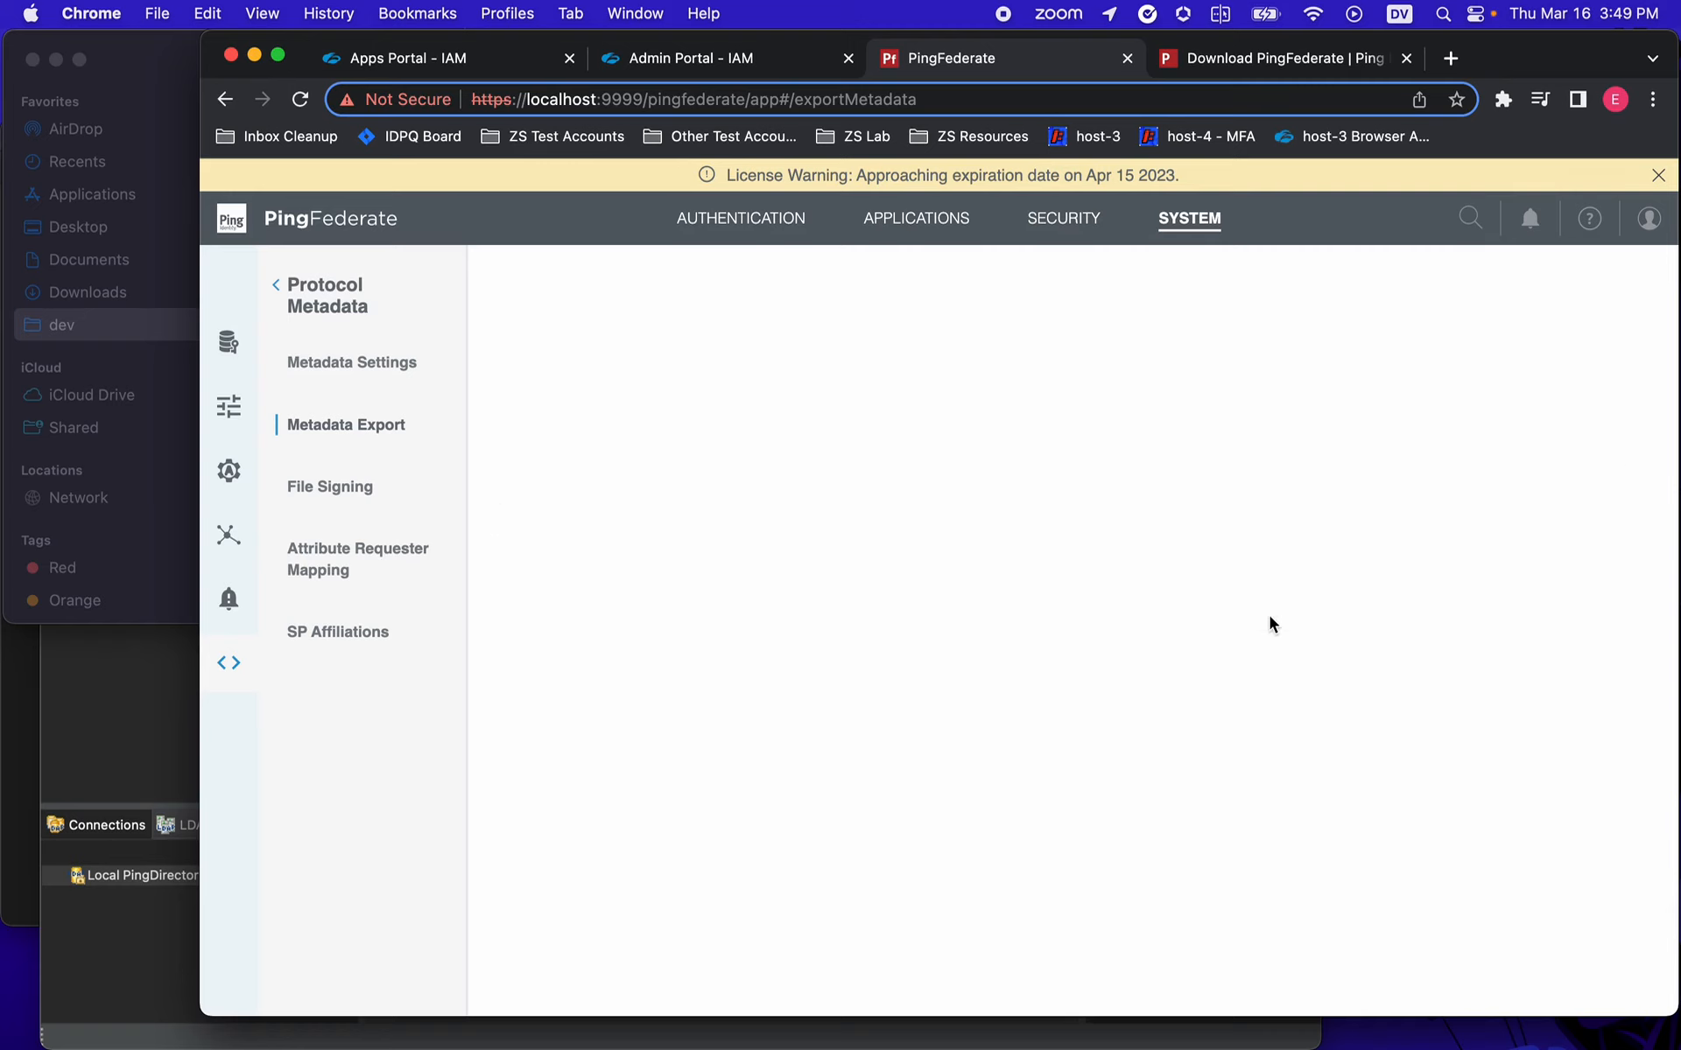
scroll(971, 675, "down", 5)
left_click(535, 887)
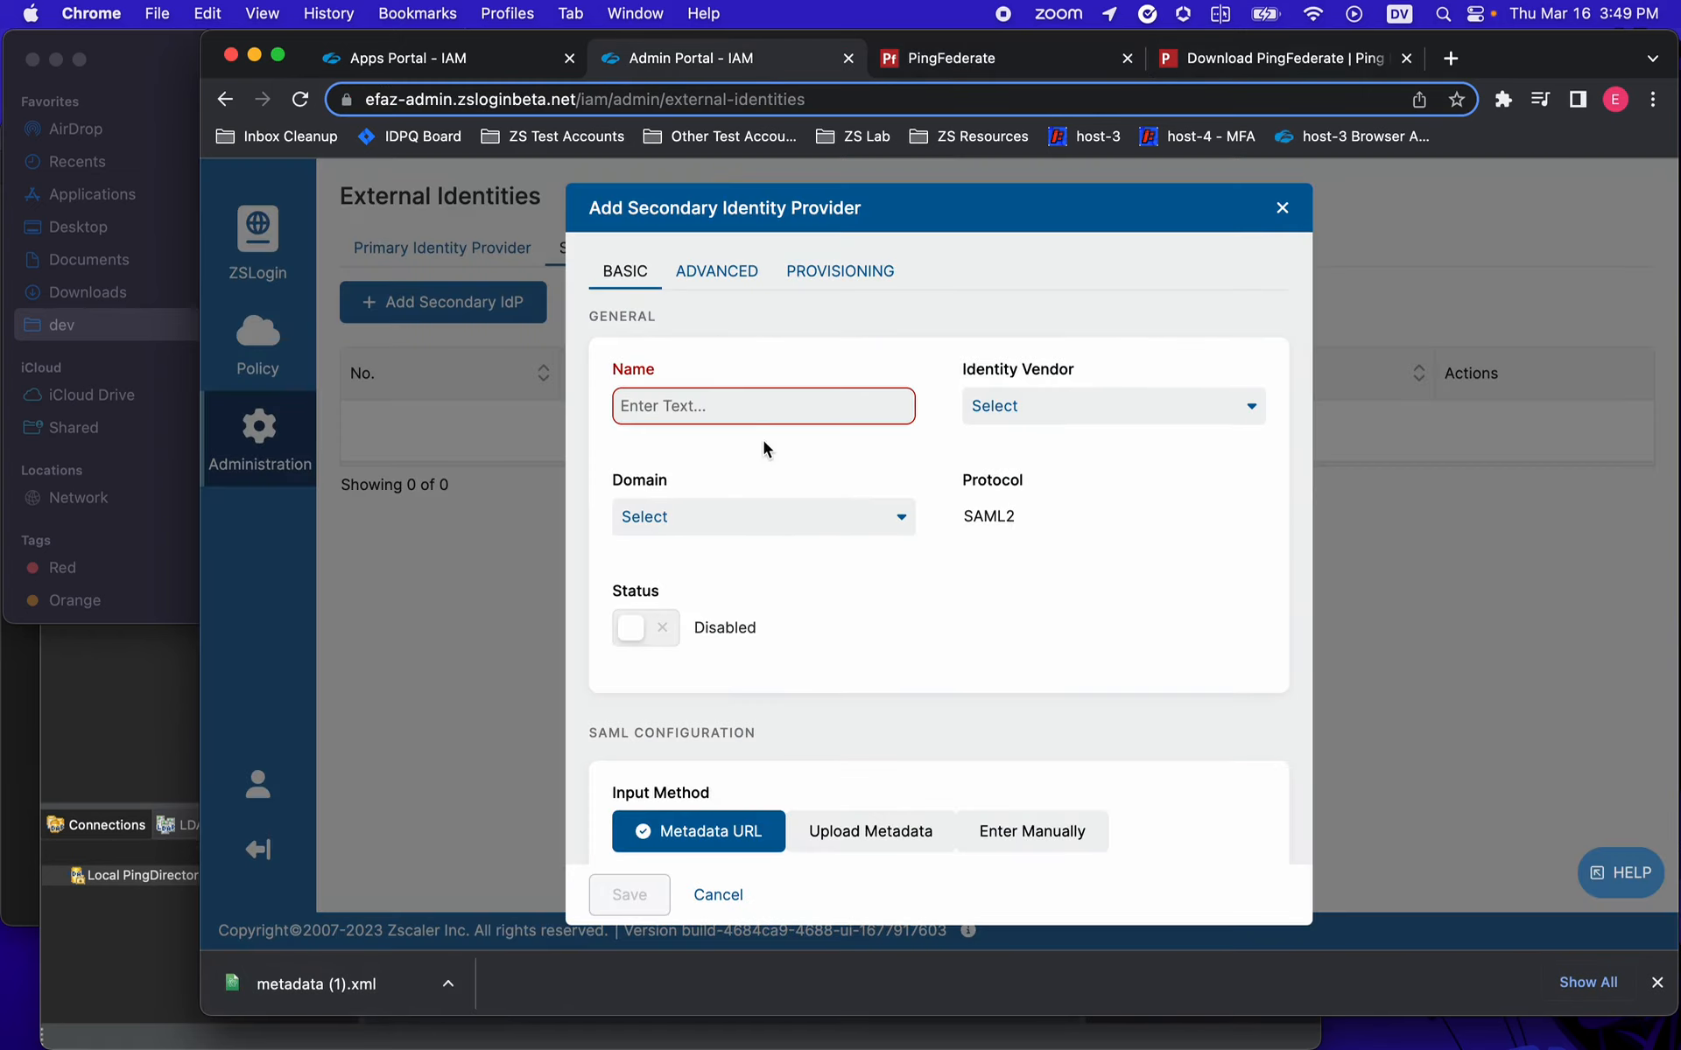
- Name the secondary IdP PingFederate, pick vendor PingFederate, and select domain 12167293.zscalerbeta.net
left_click(737, 408)
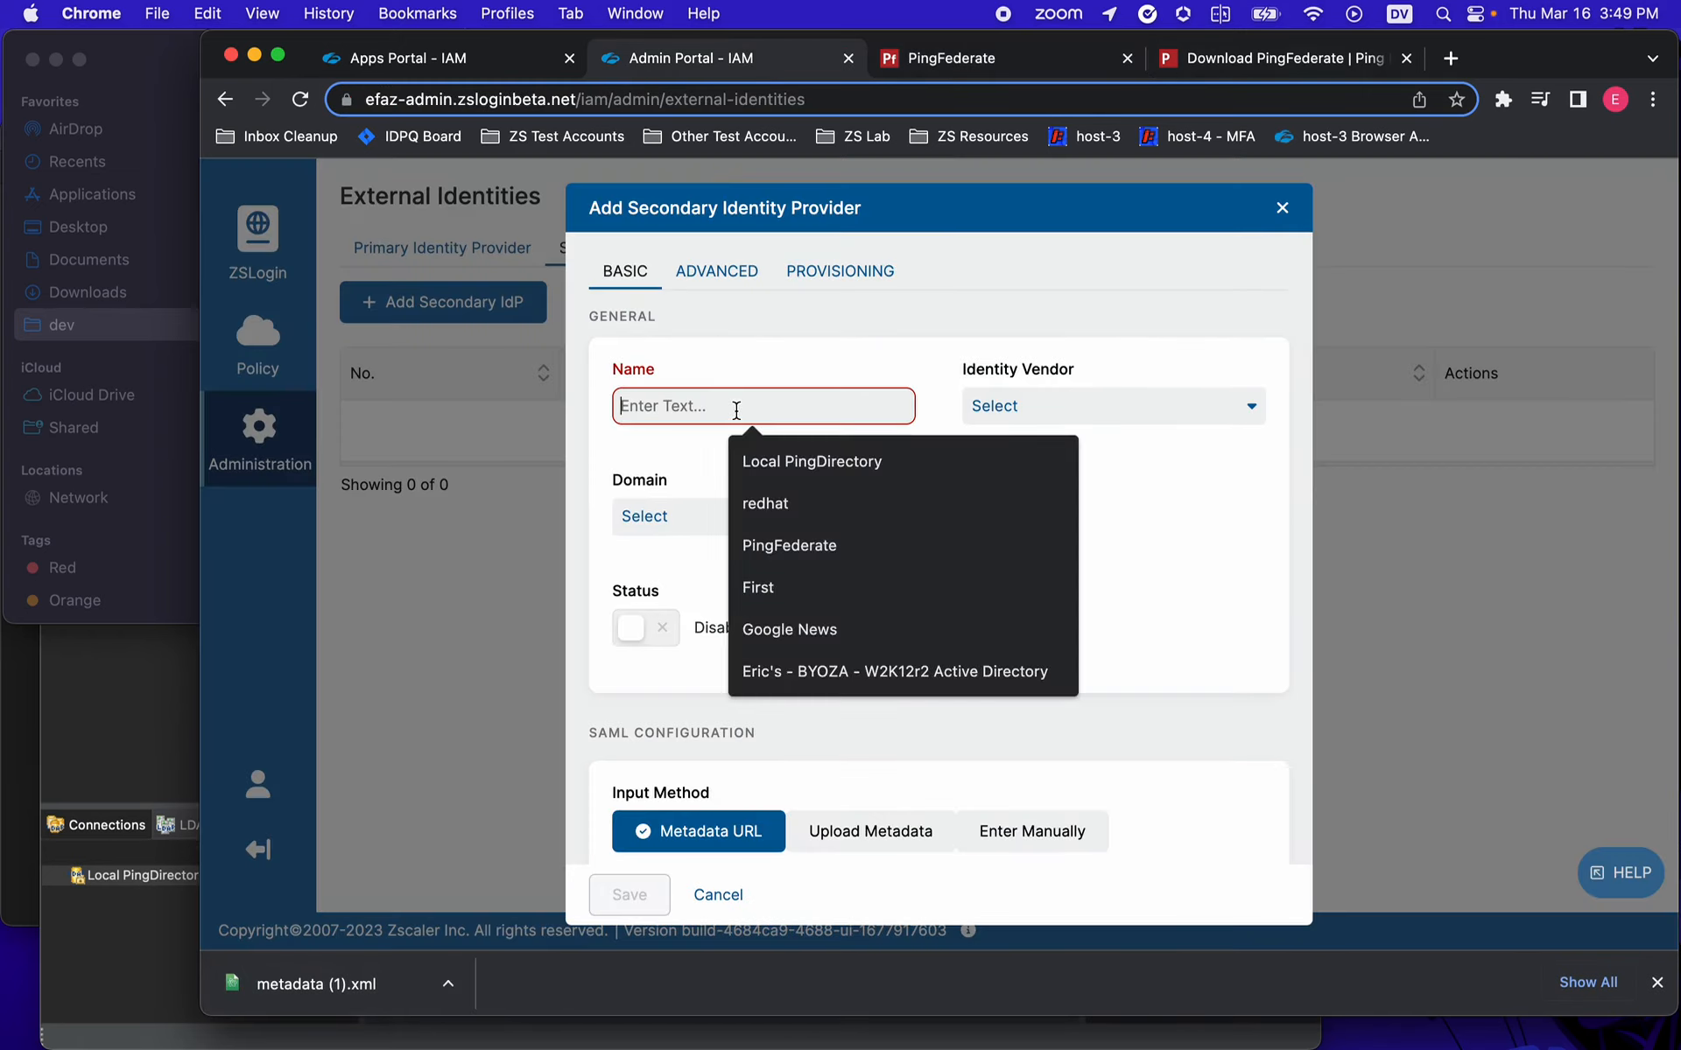
type("PingFederate")
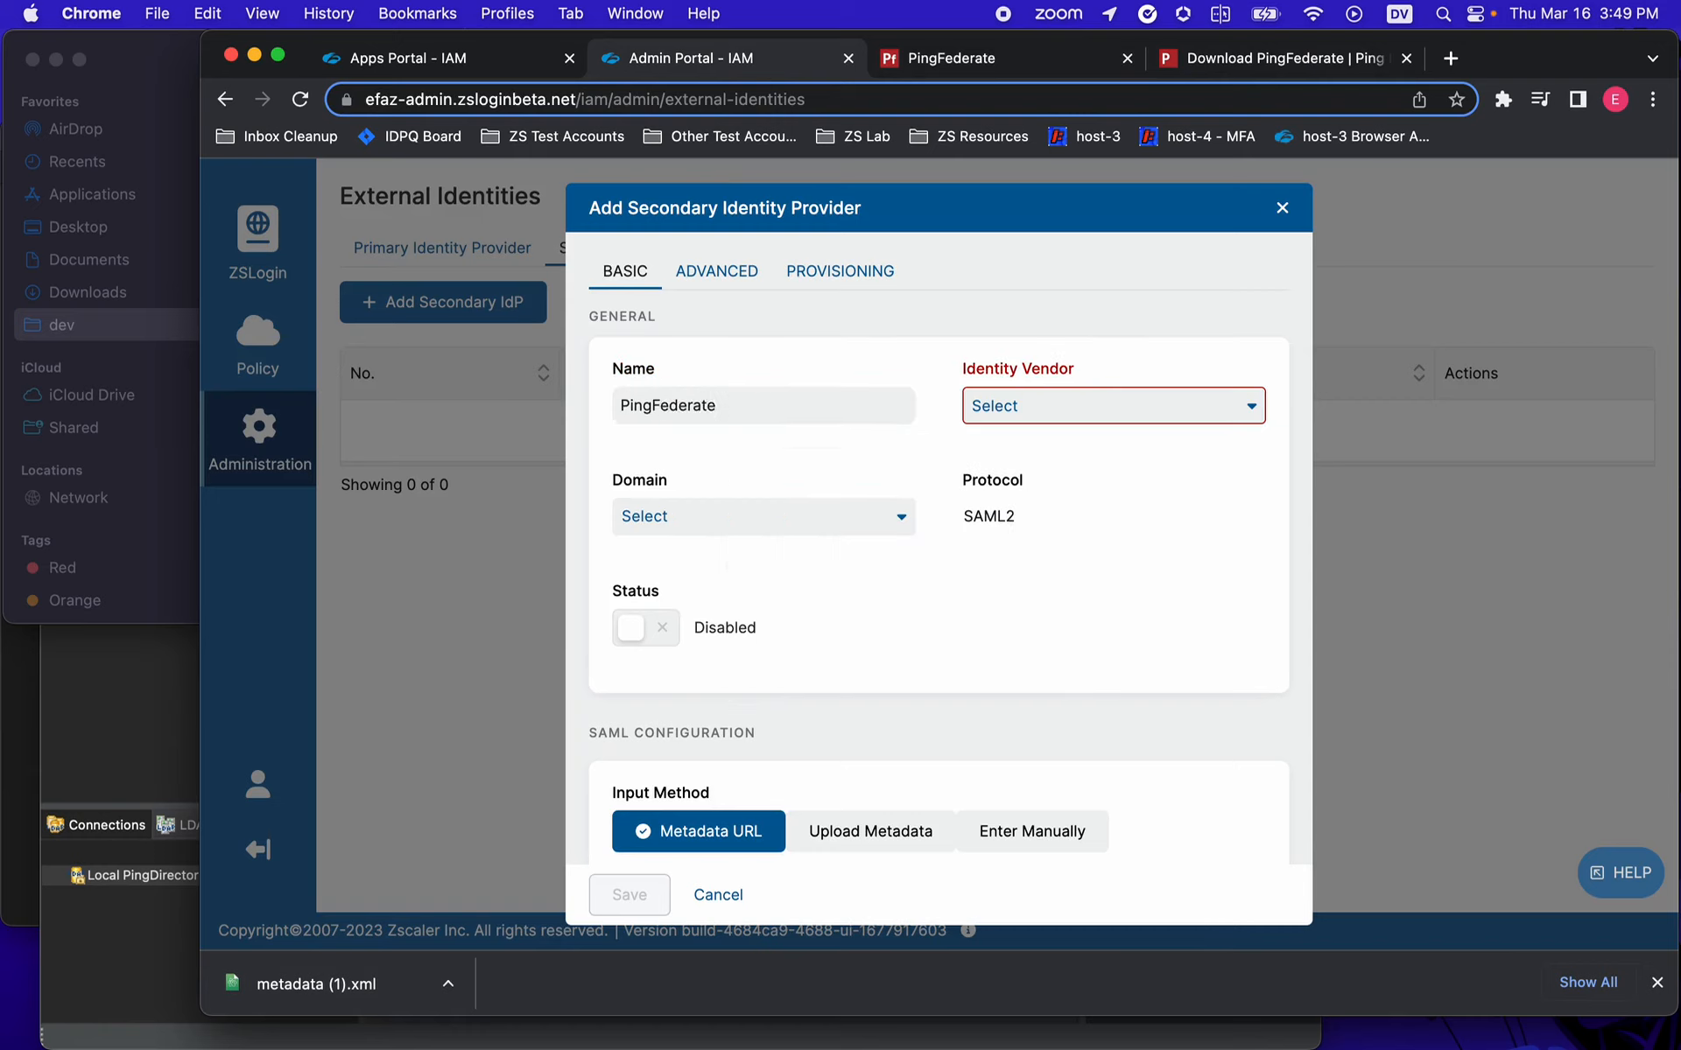
left_click(1078, 411)
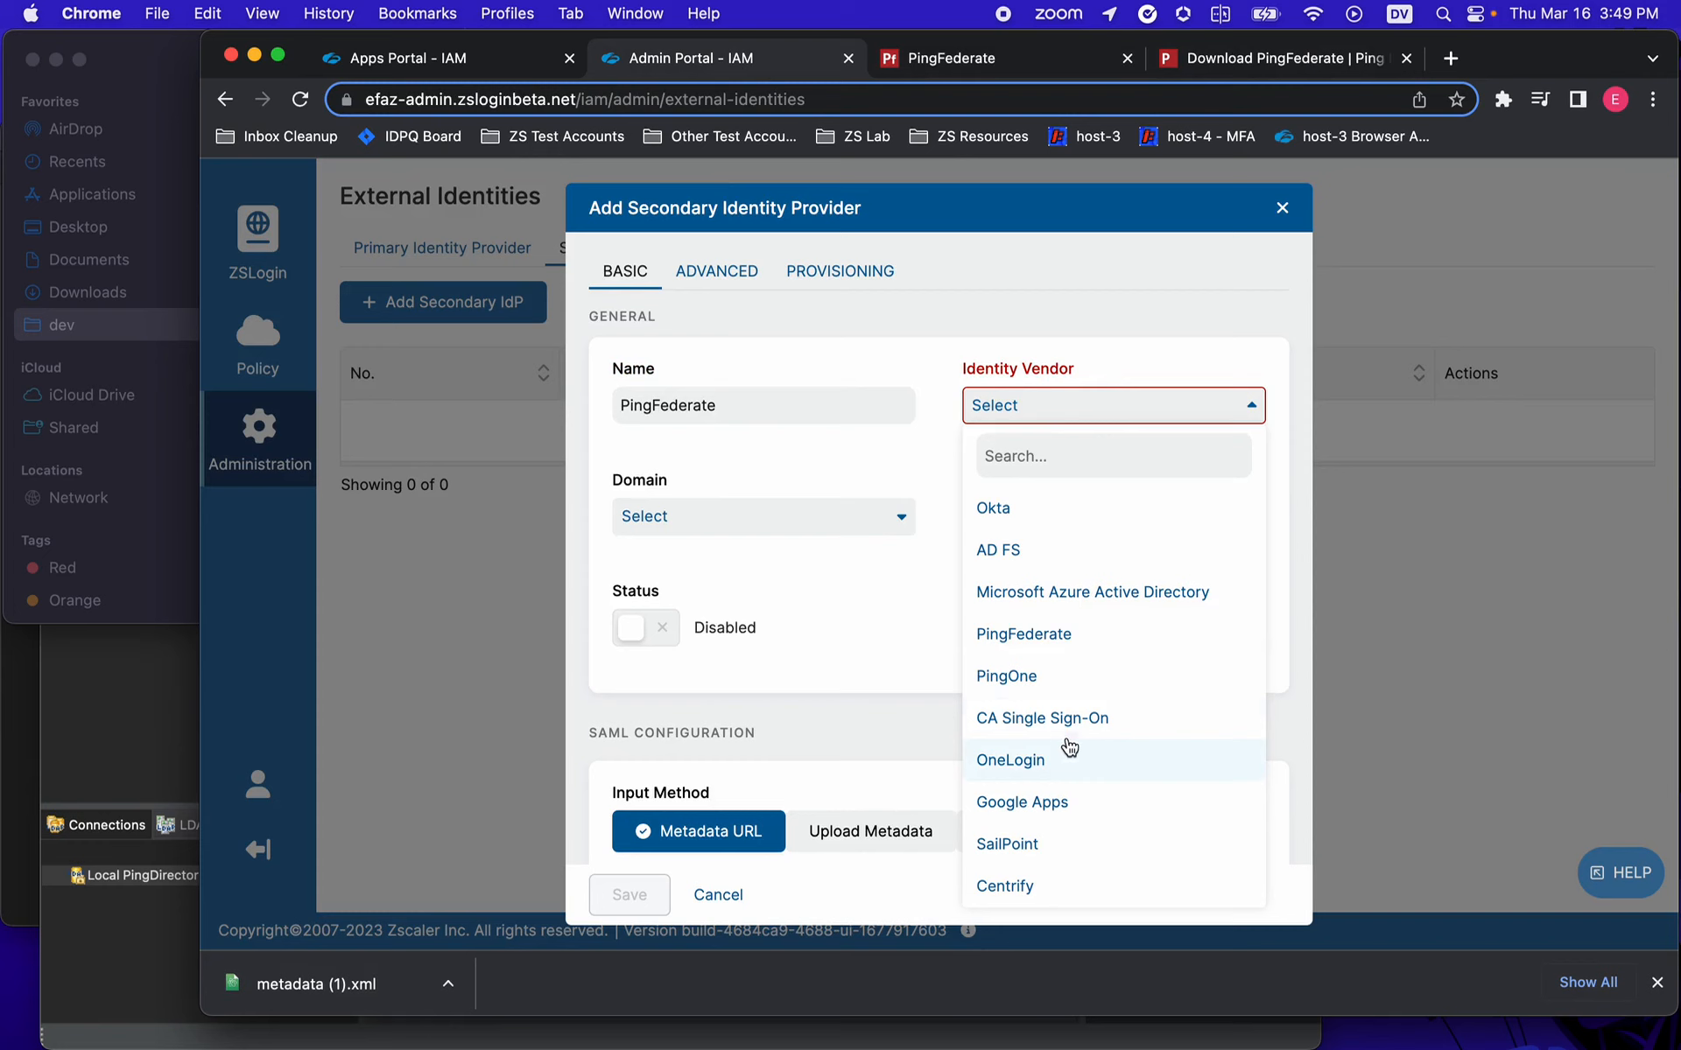
left_click(1064, 633)
left_click(737, 522)
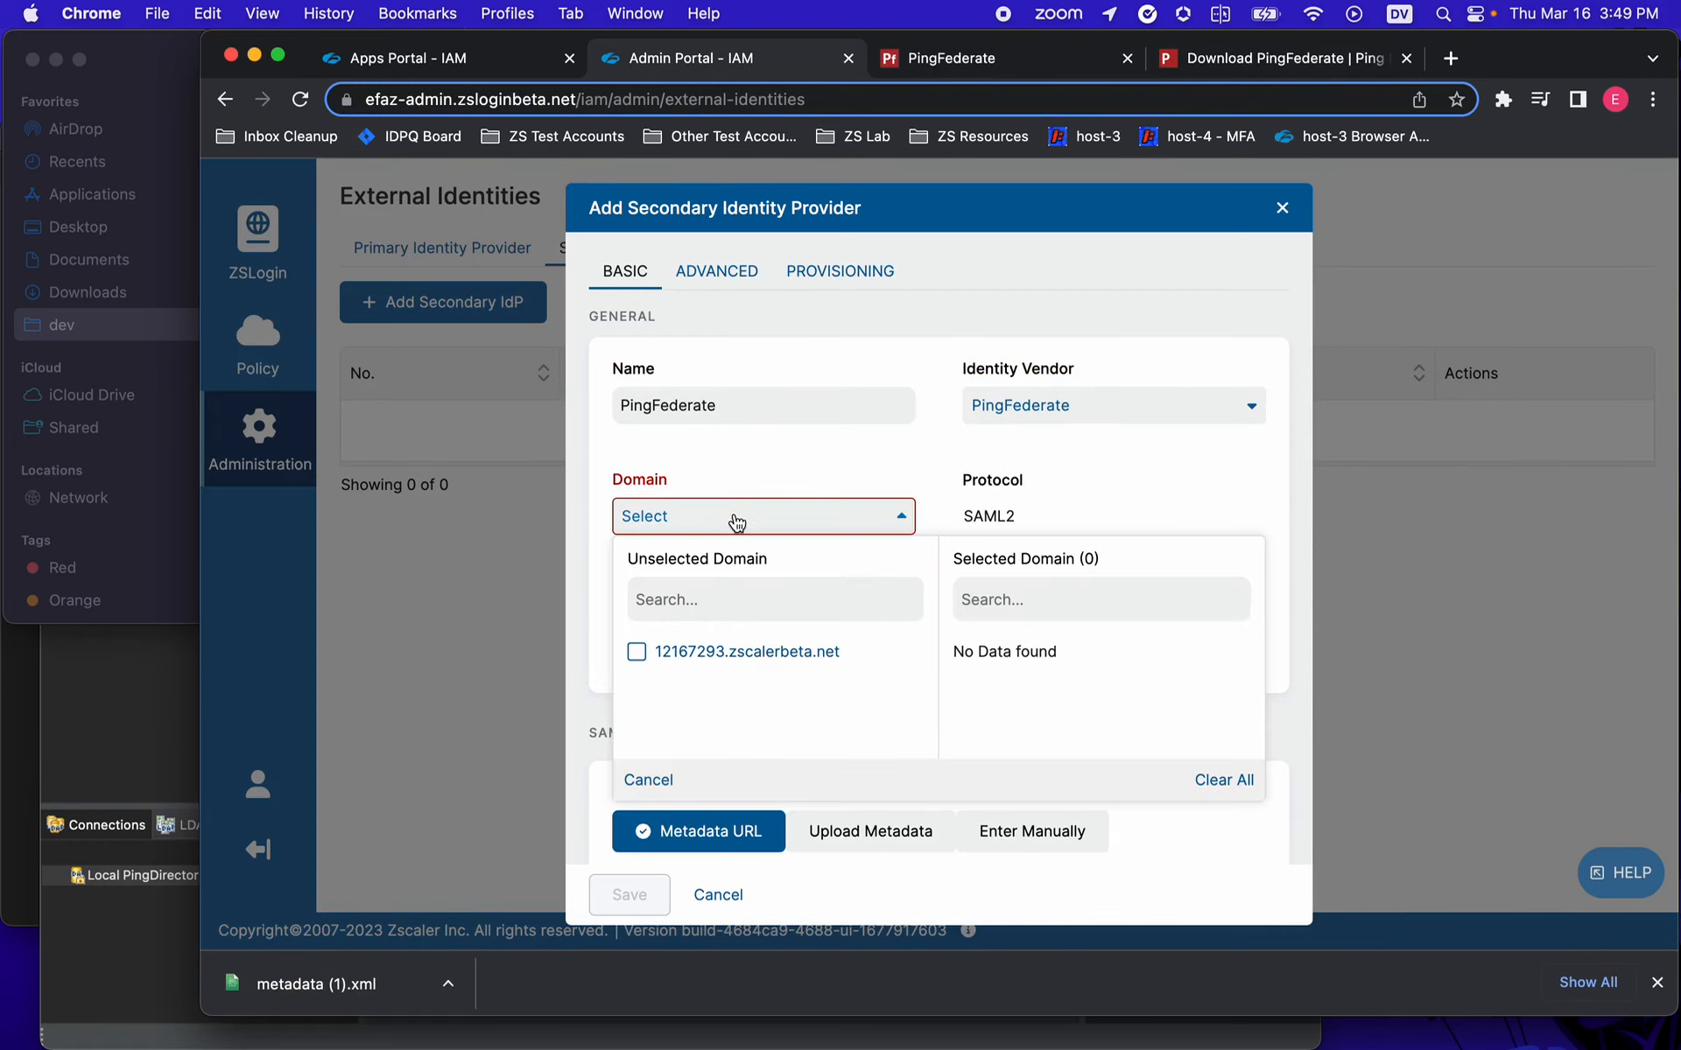
left_click(636, 654)
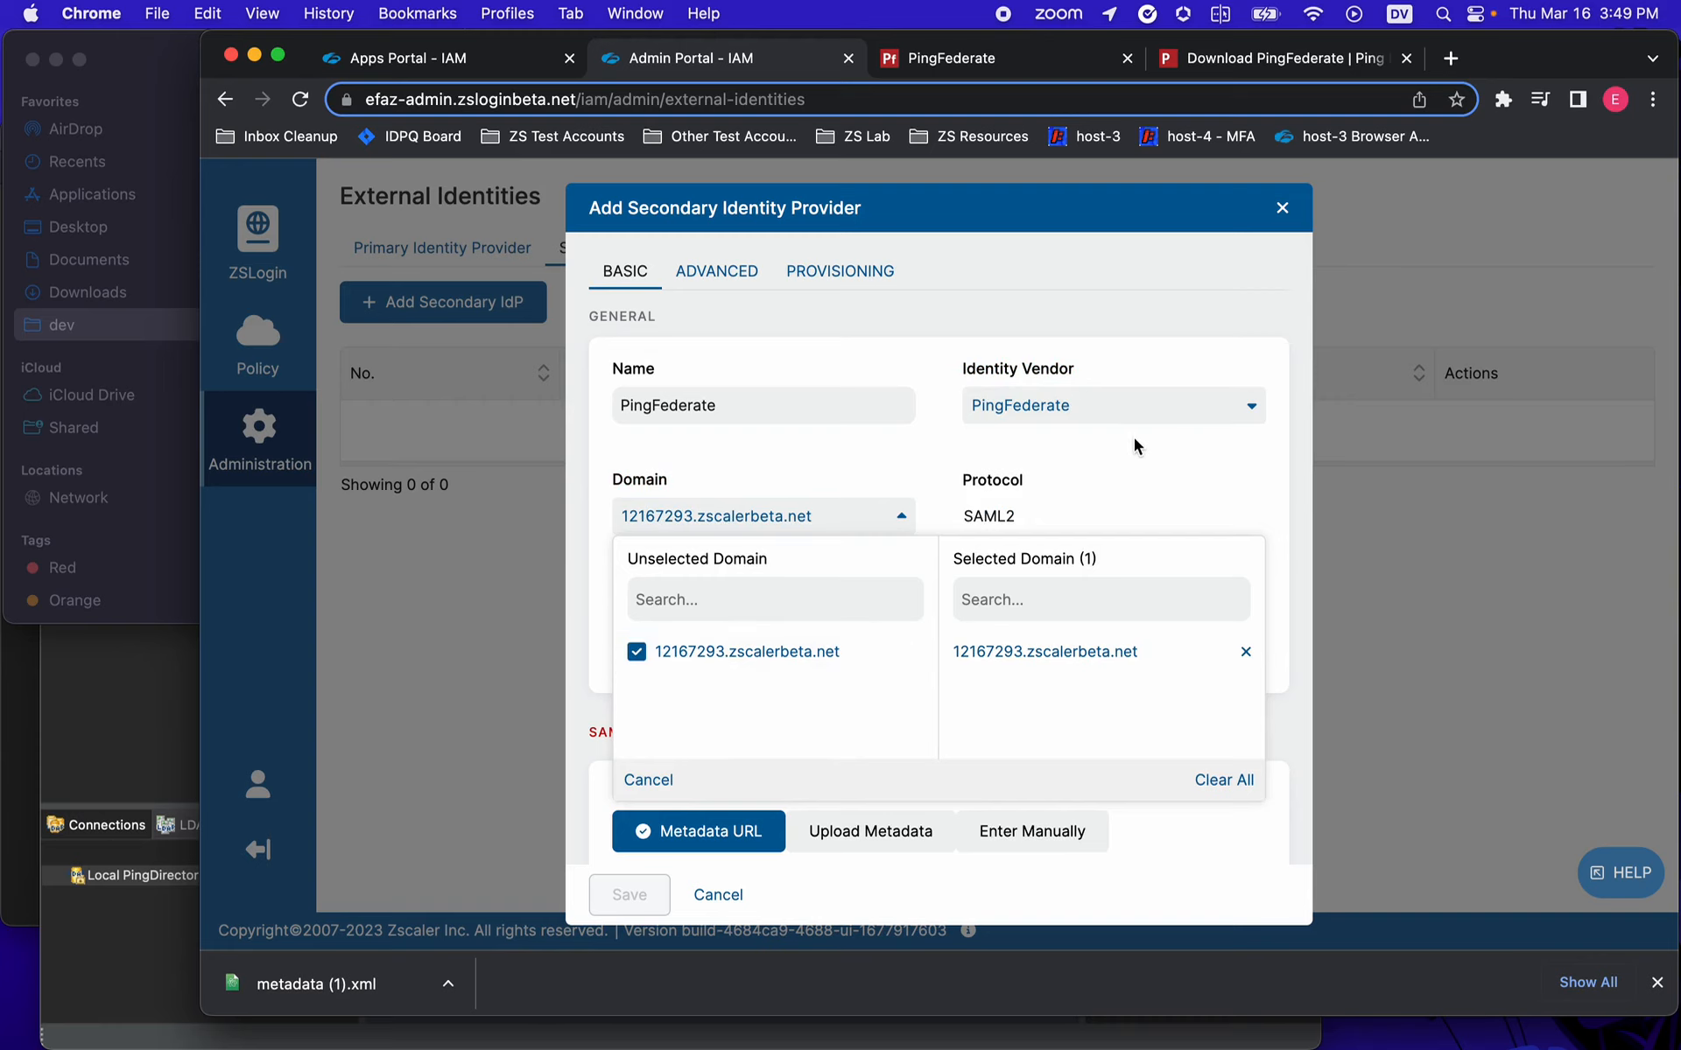
left_click(1135, 484)
- Enable the IdP and upload metadata (1).xml as its IdP metadata
left_click(639, 642)
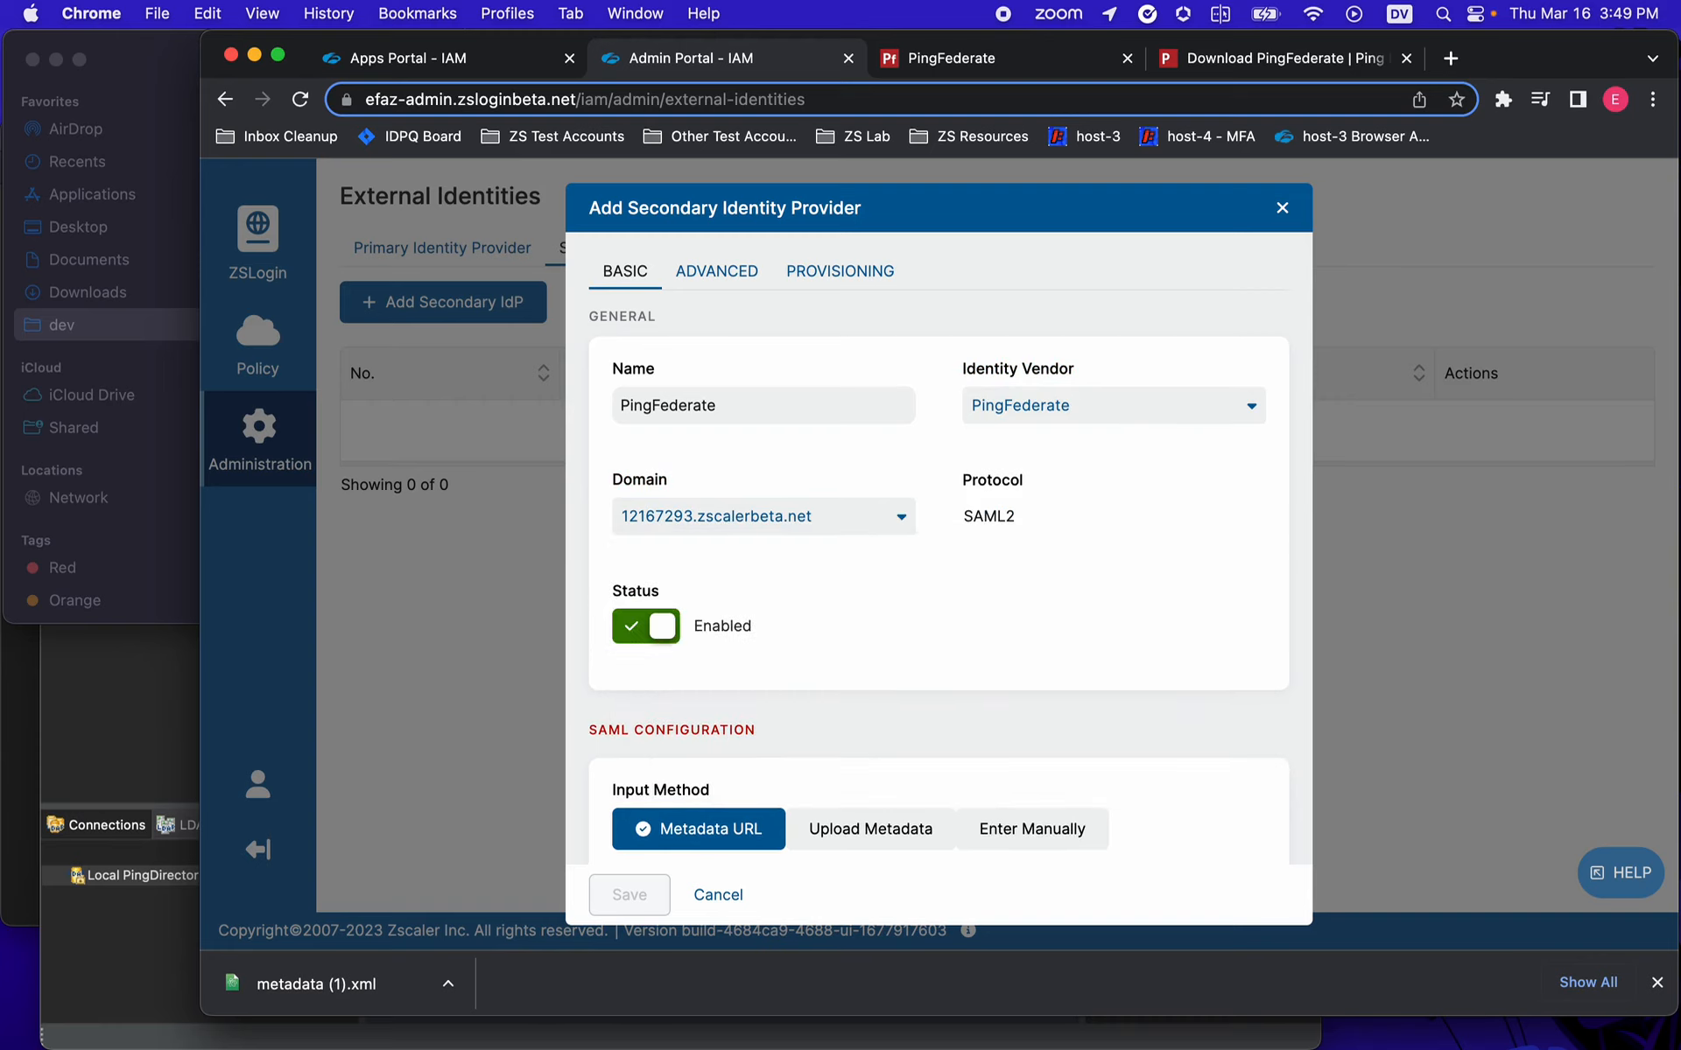
scroll(1148, 616, "down", 3)
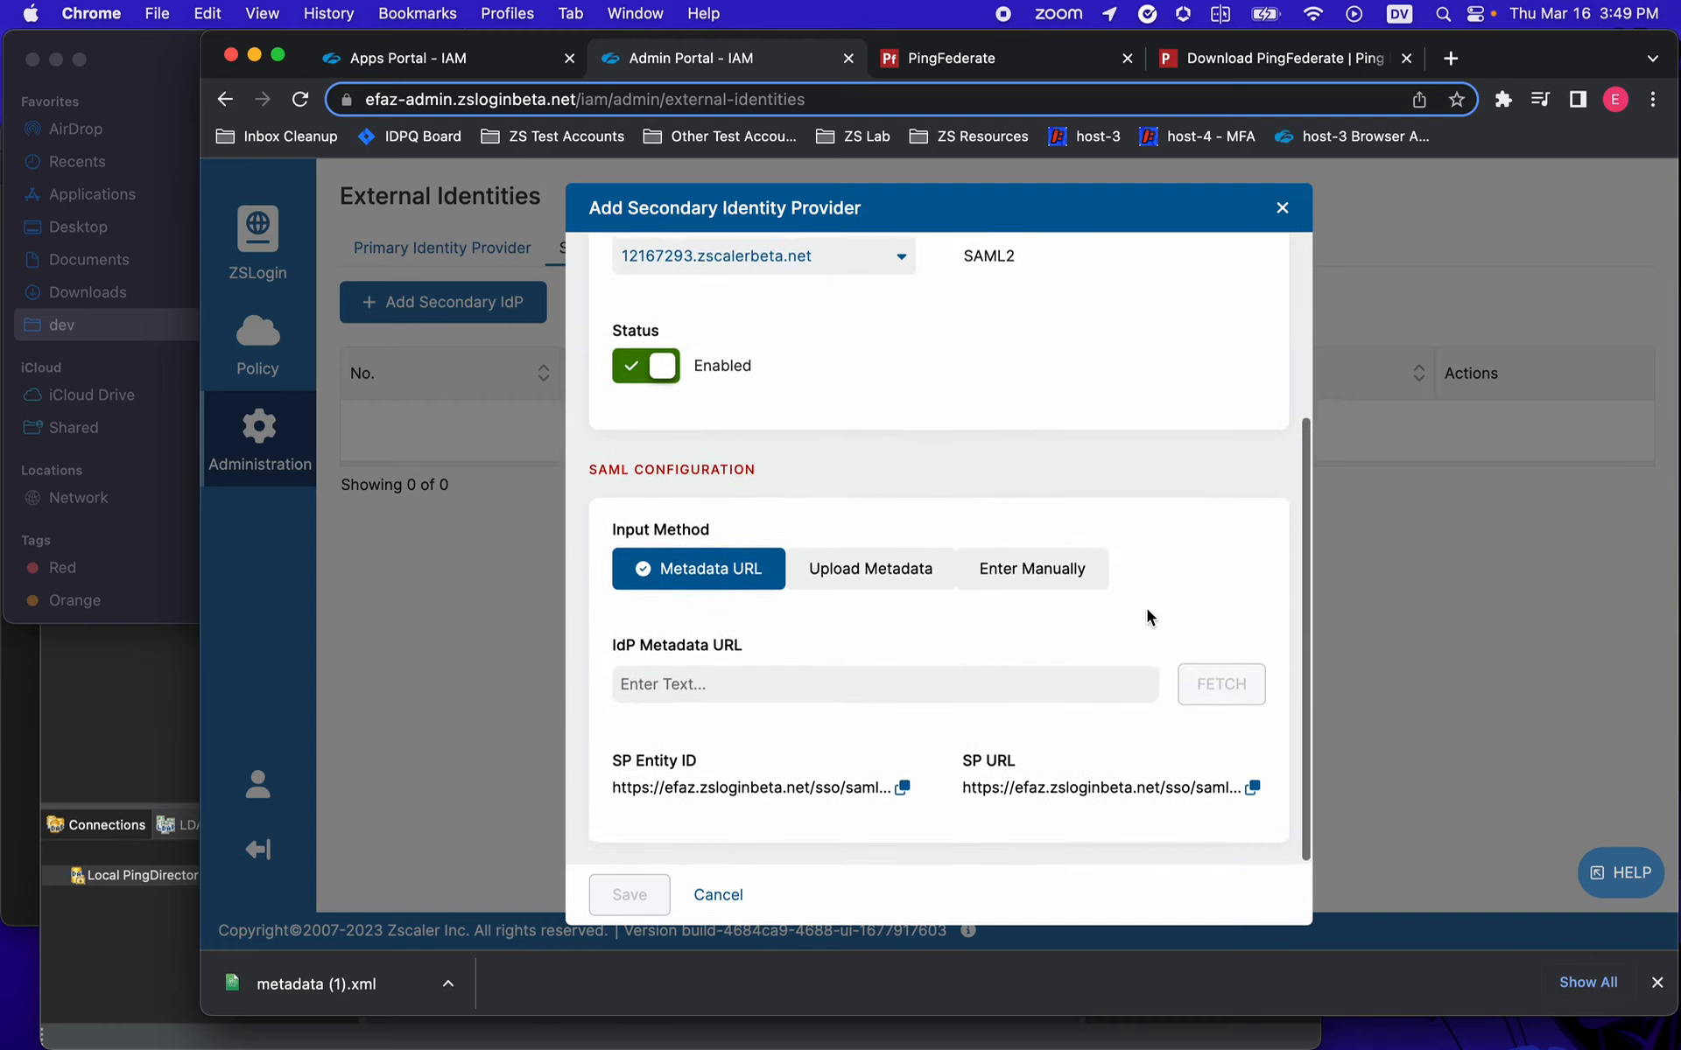
left_click(909, 589)
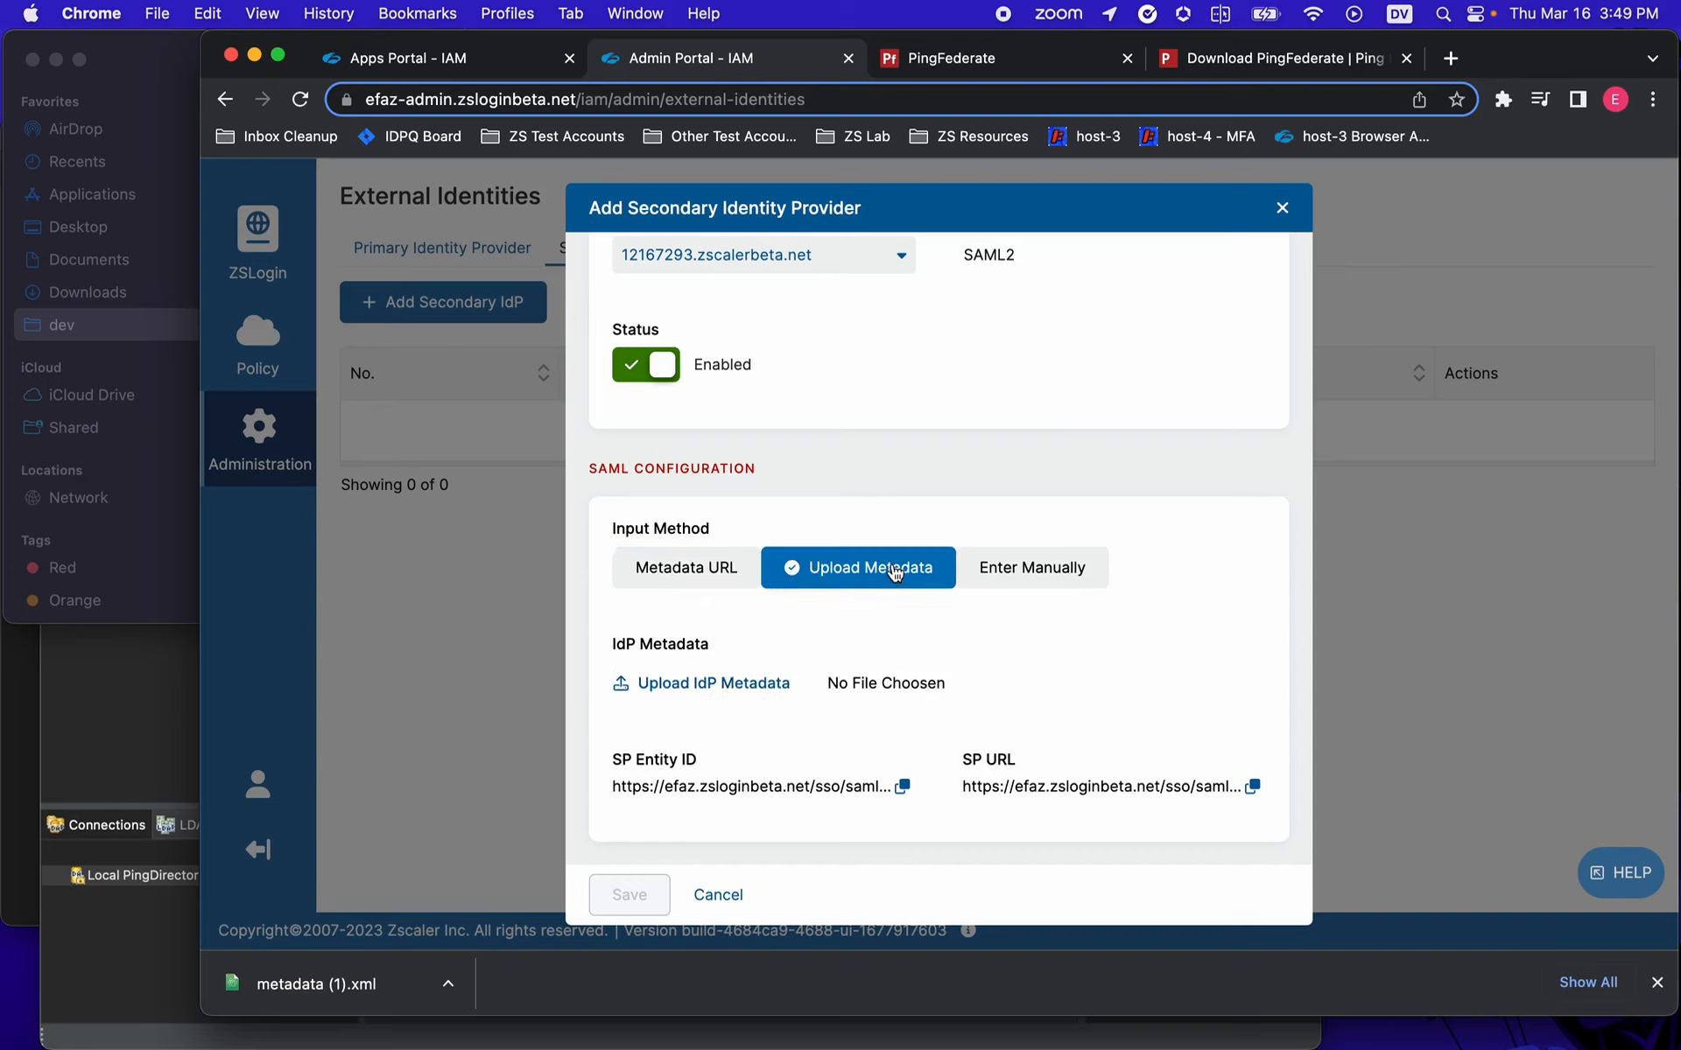
left_click(685, 686)
double_click(758, 378)
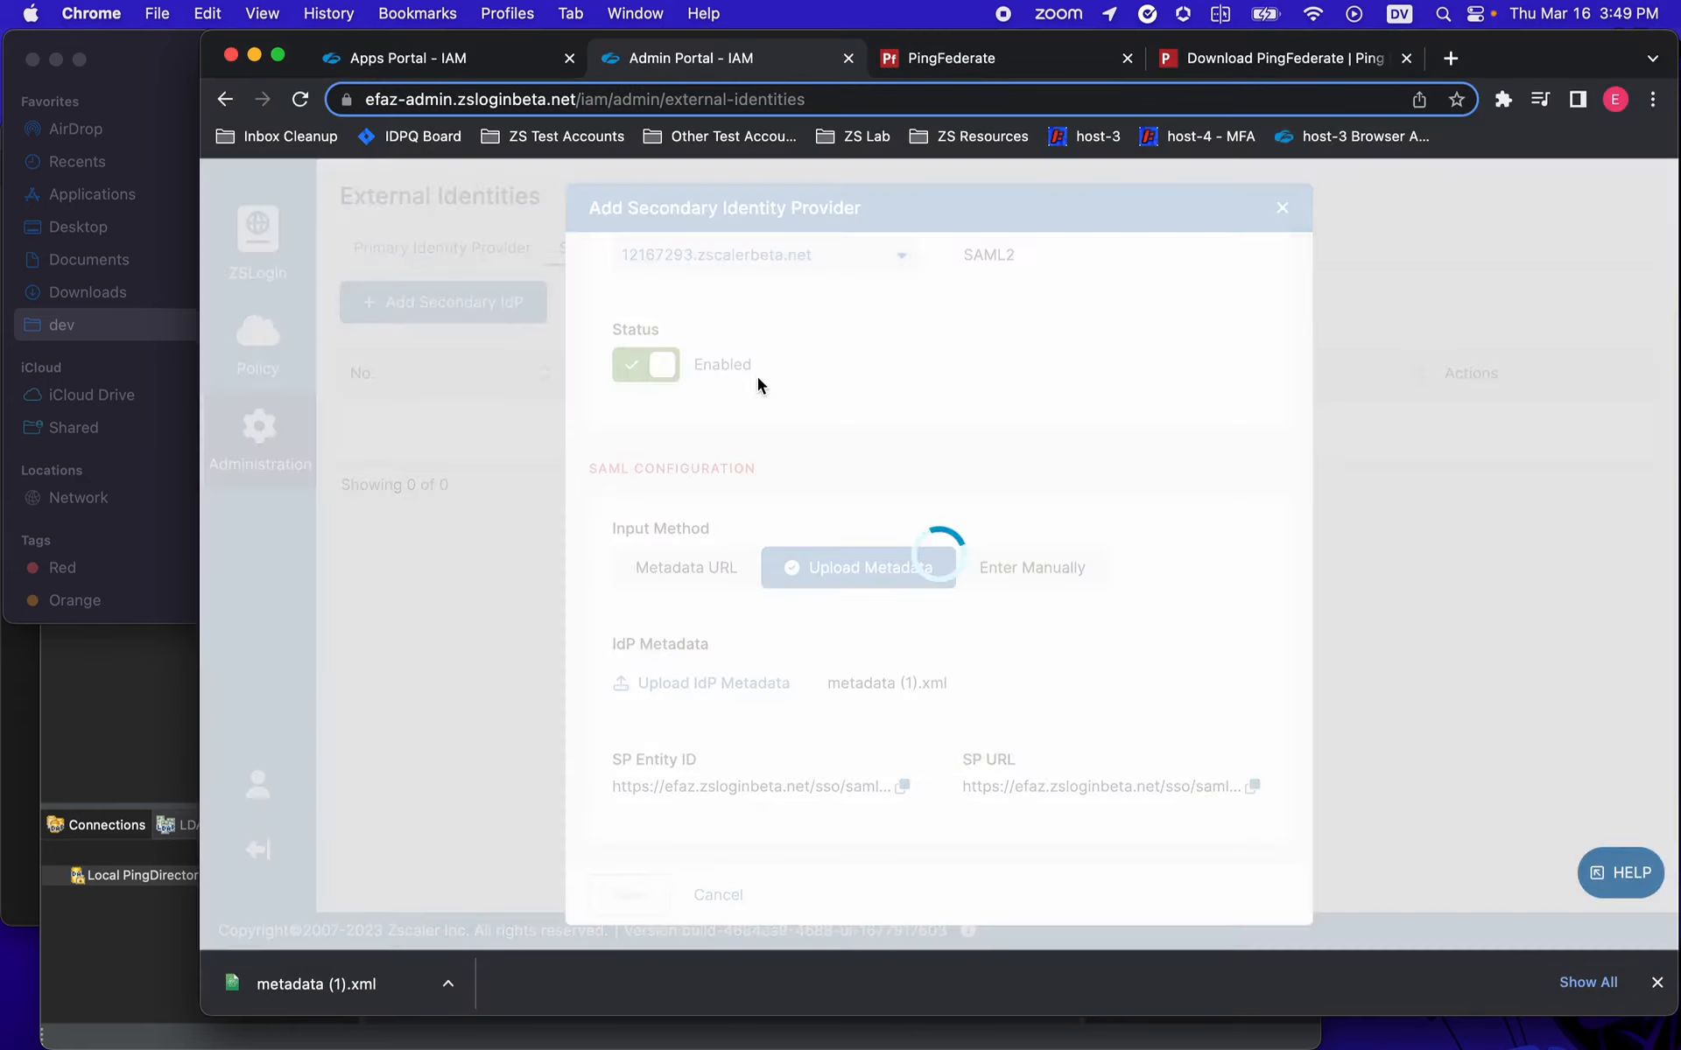
scroll(974, 693, "down", 3)
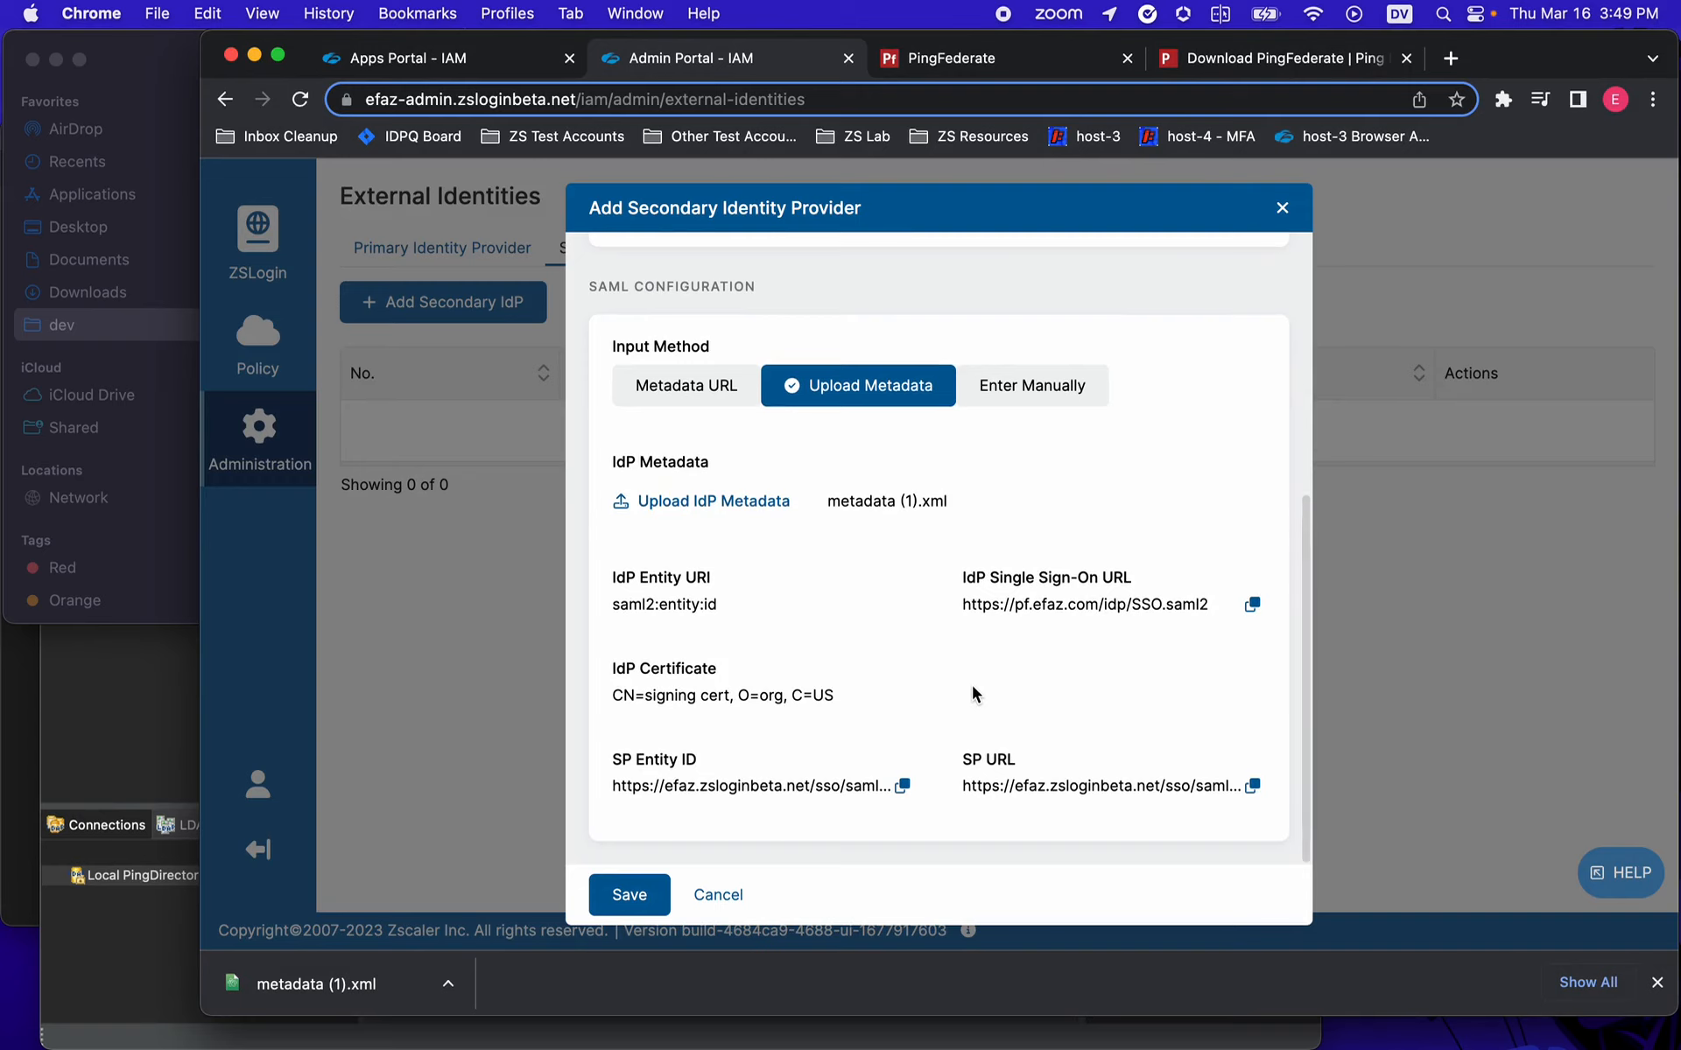
scroll(972, 690, "up", 5)
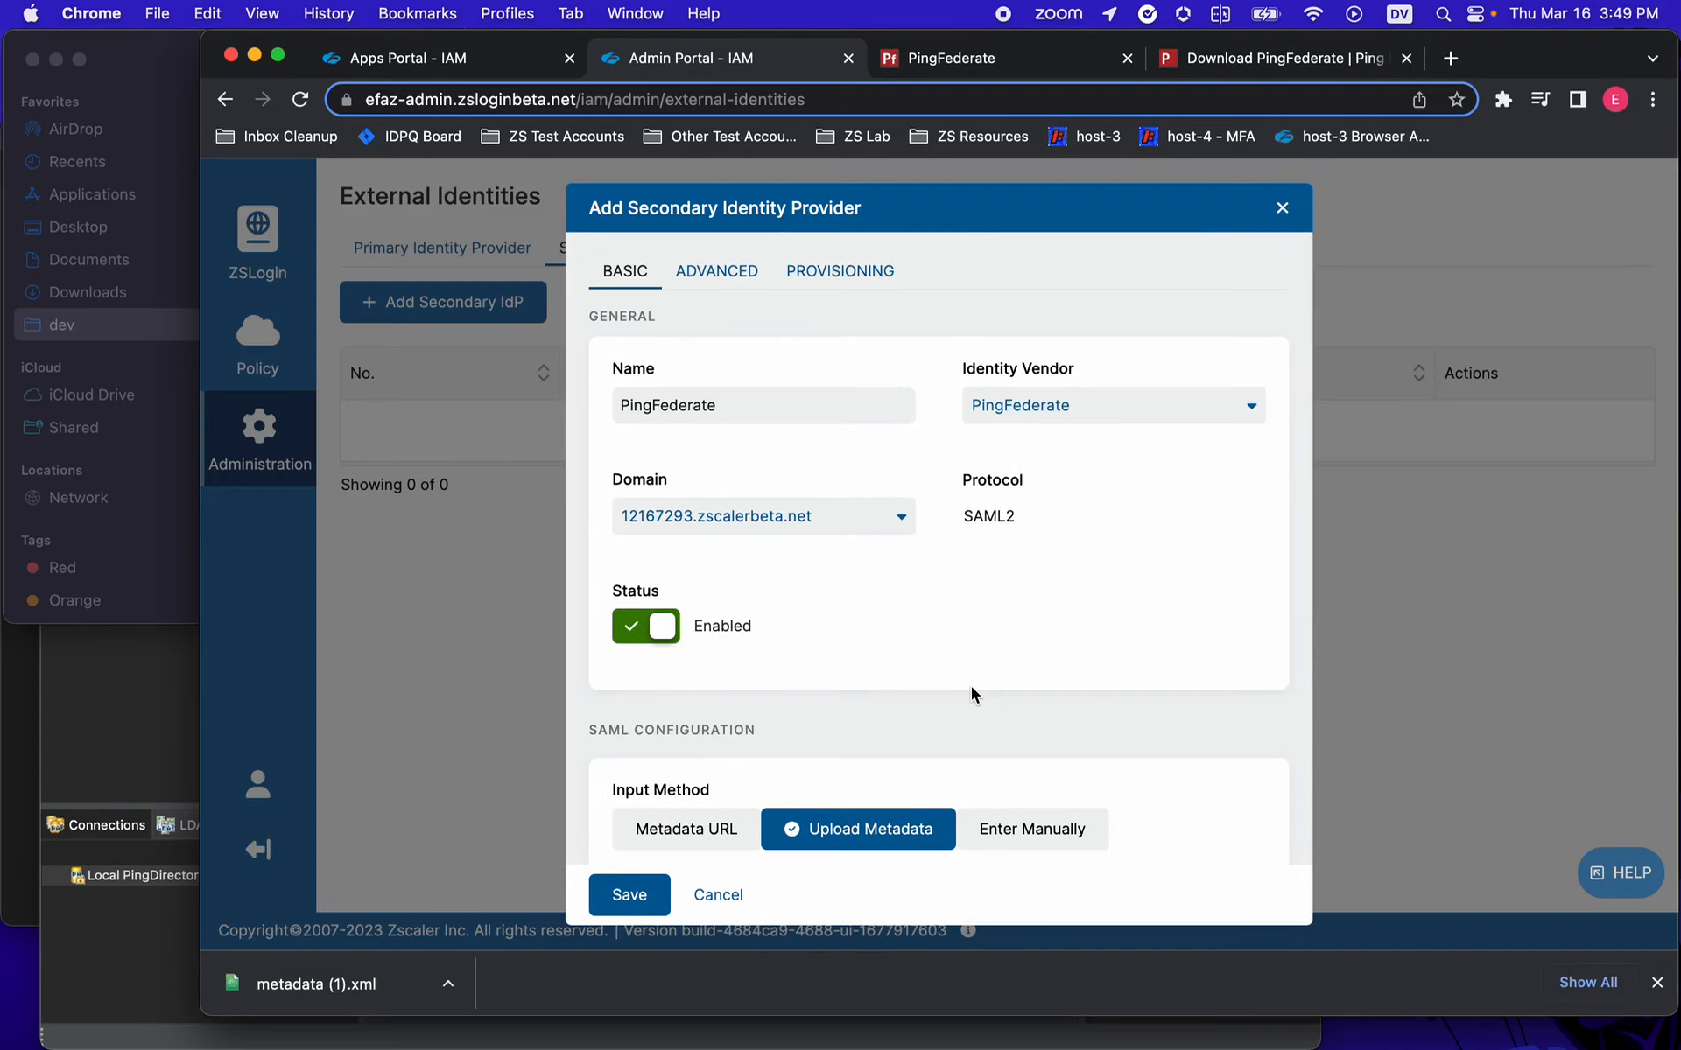
- Turn on SCIM provisioning, generate a bearer token, and save the PingFederate IdP
left_click(819, 272)
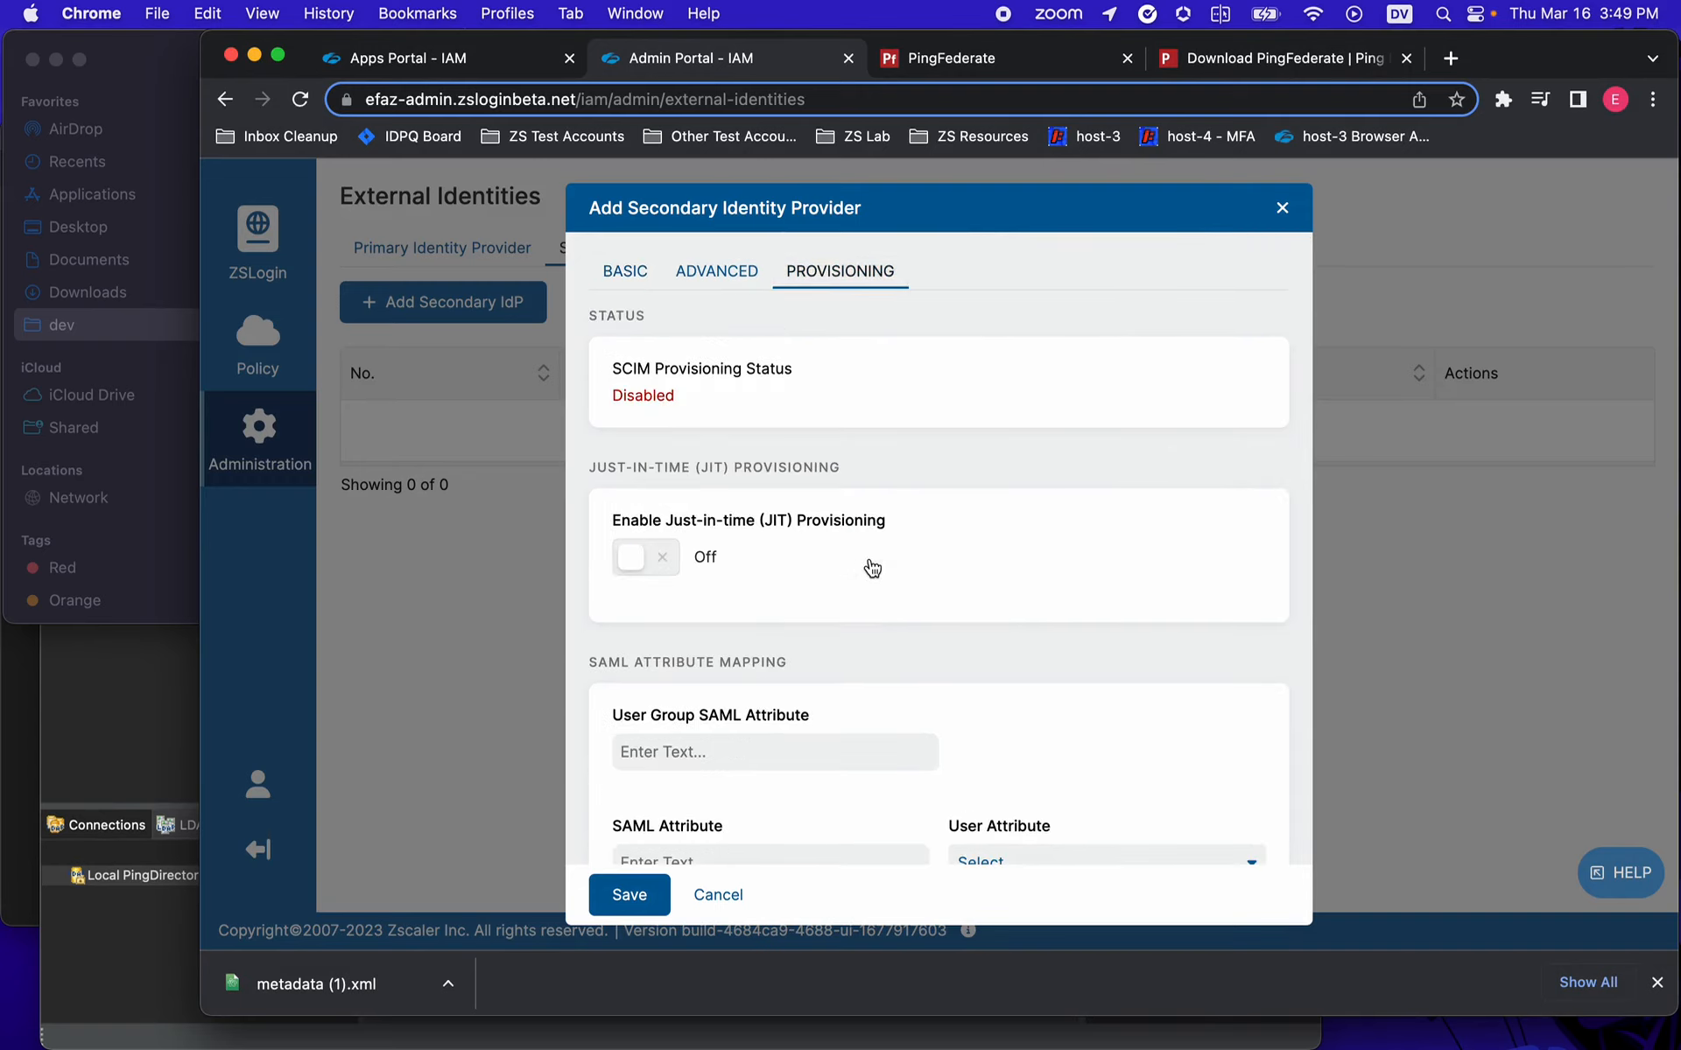
scroll(869, 568, "down", 5)
scroll(869, 568, "down", 3)
left_click(633, 534)
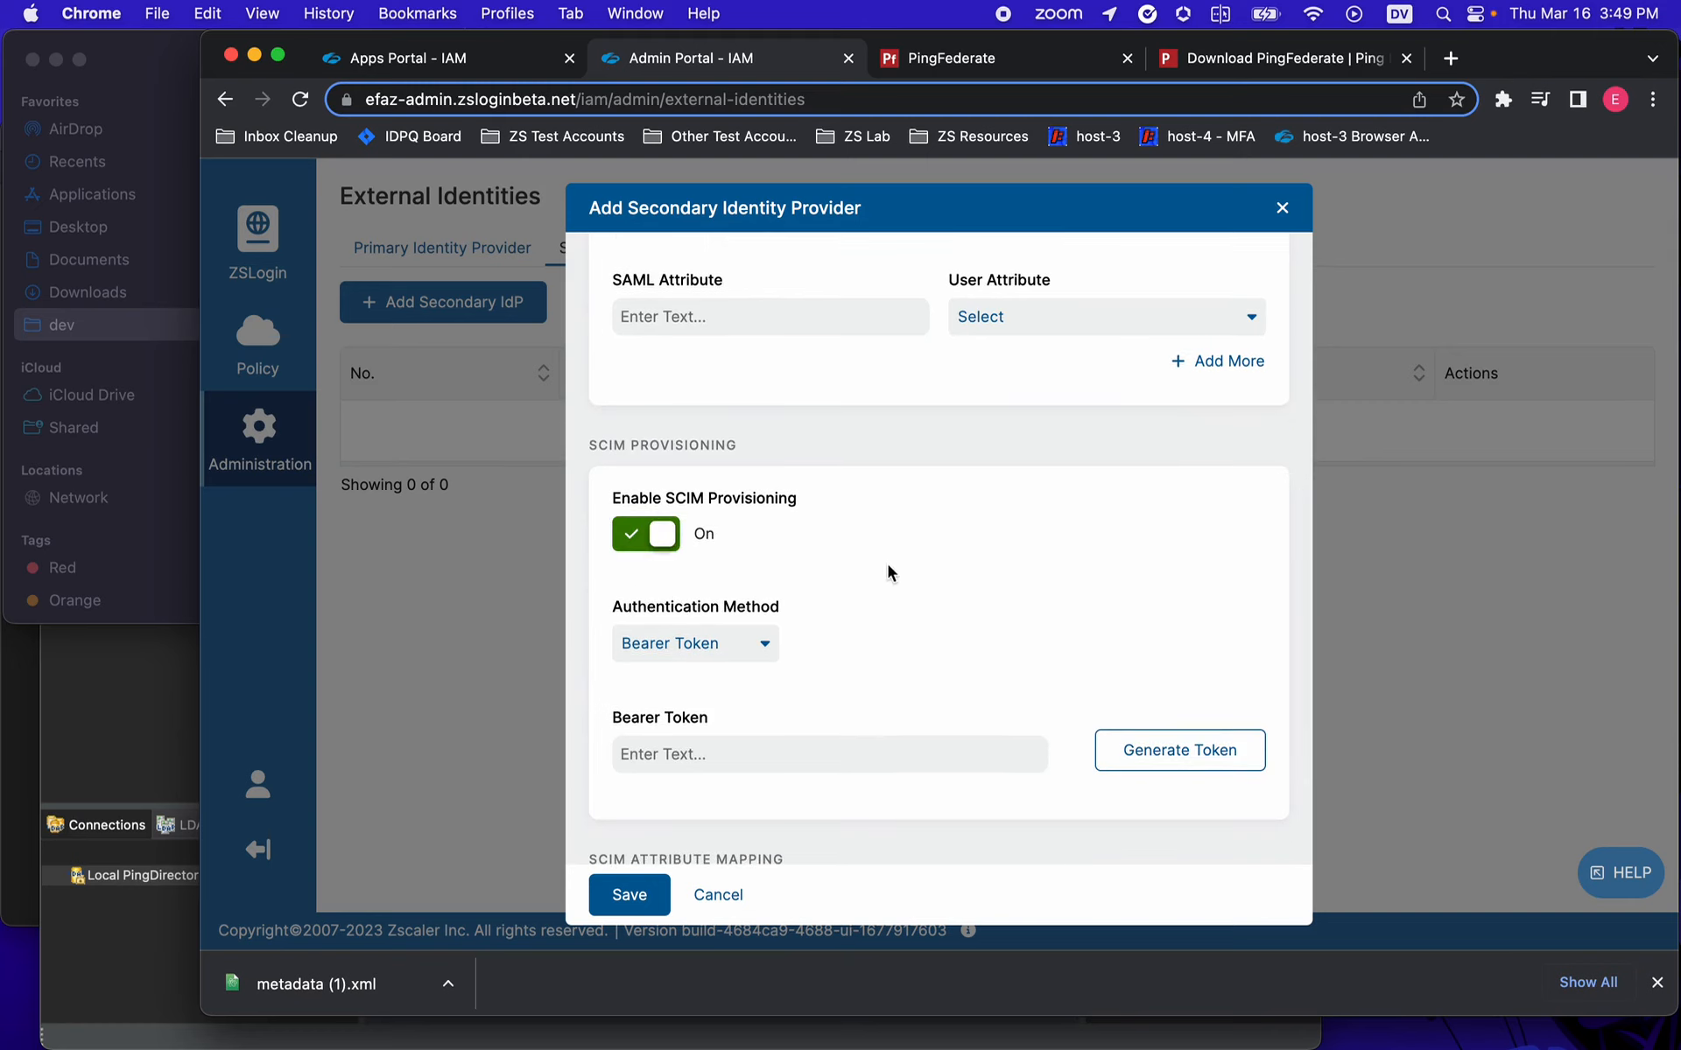
left_click(1182, 754)
scroll(998, 665, "down", 3)
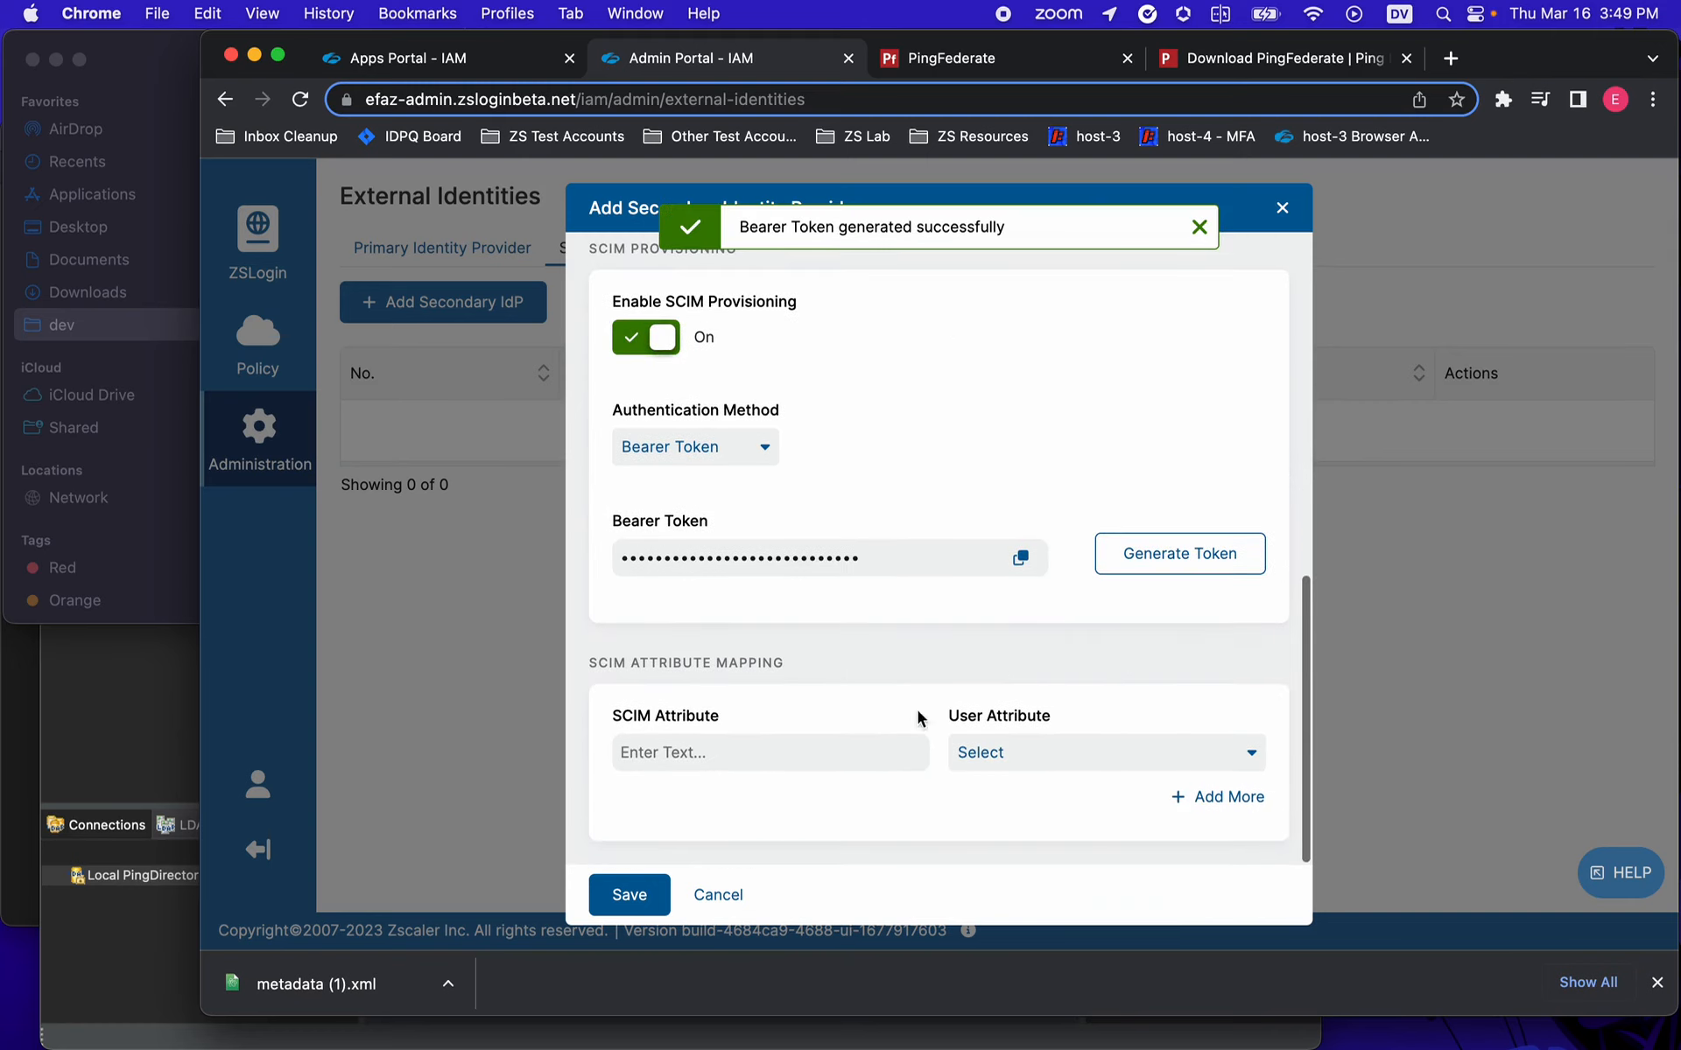
left_click(642, 902)
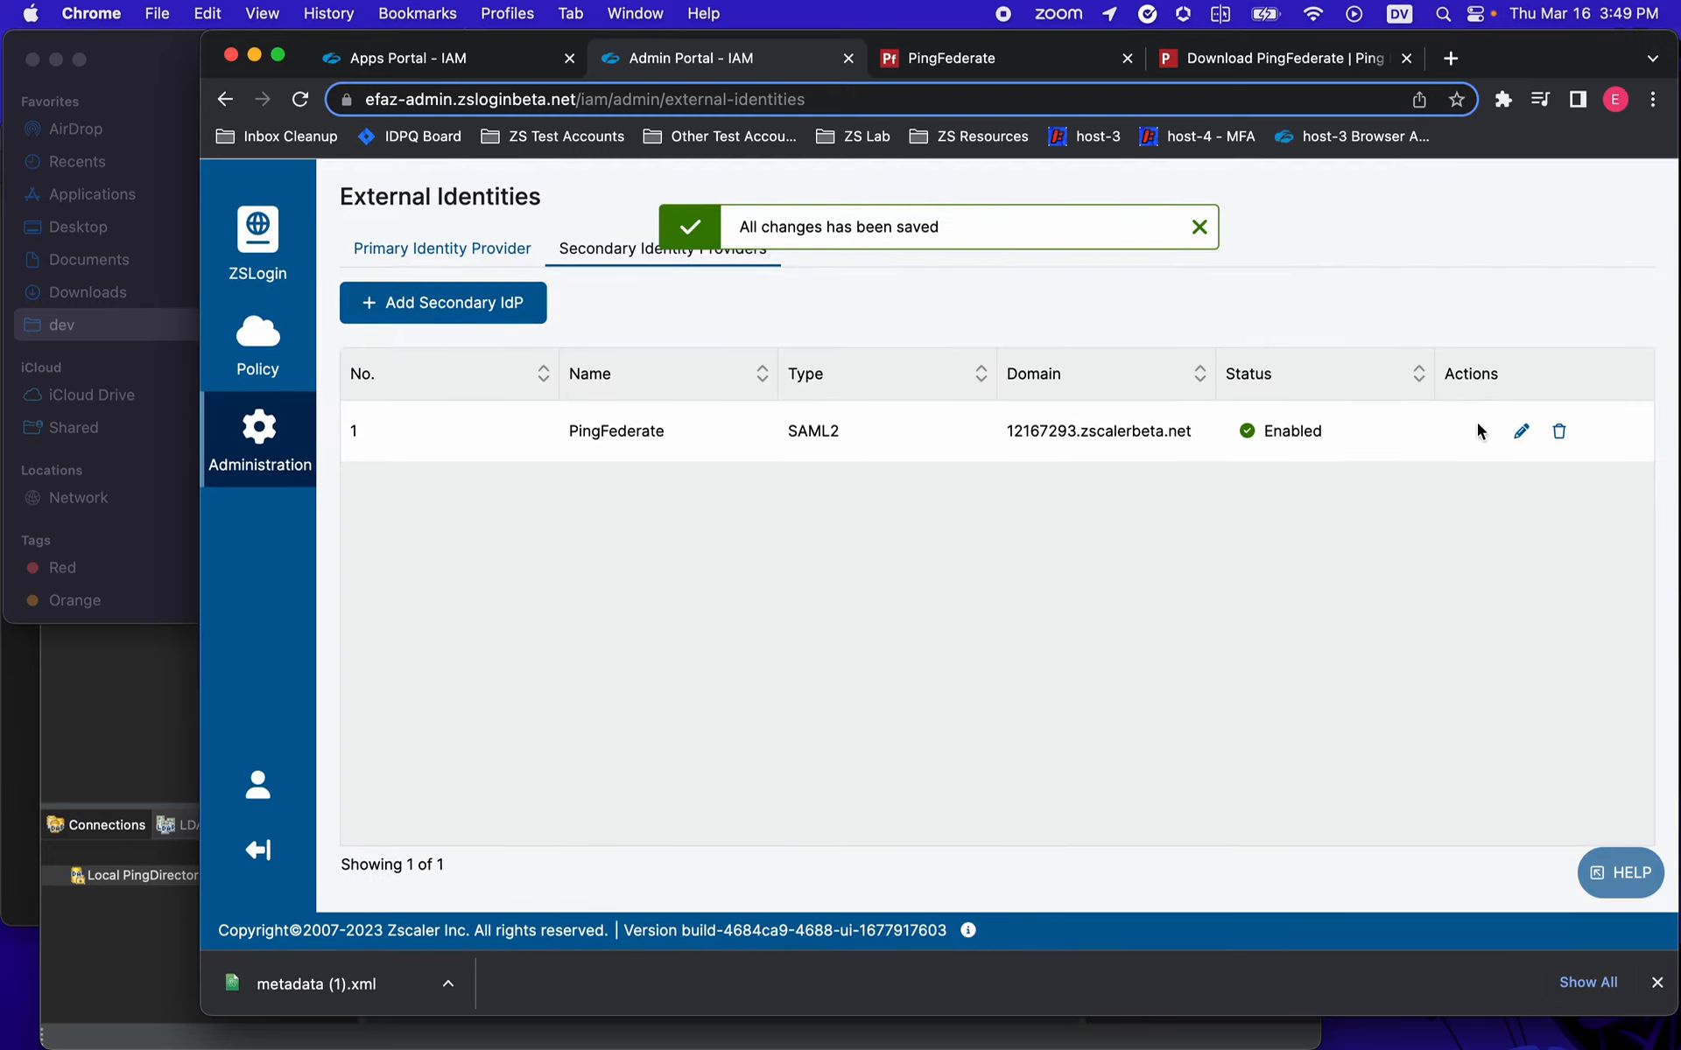
- Reopen the saved PingFederate IdP for editing, then return to PingFederate
left_click(1519, 432)
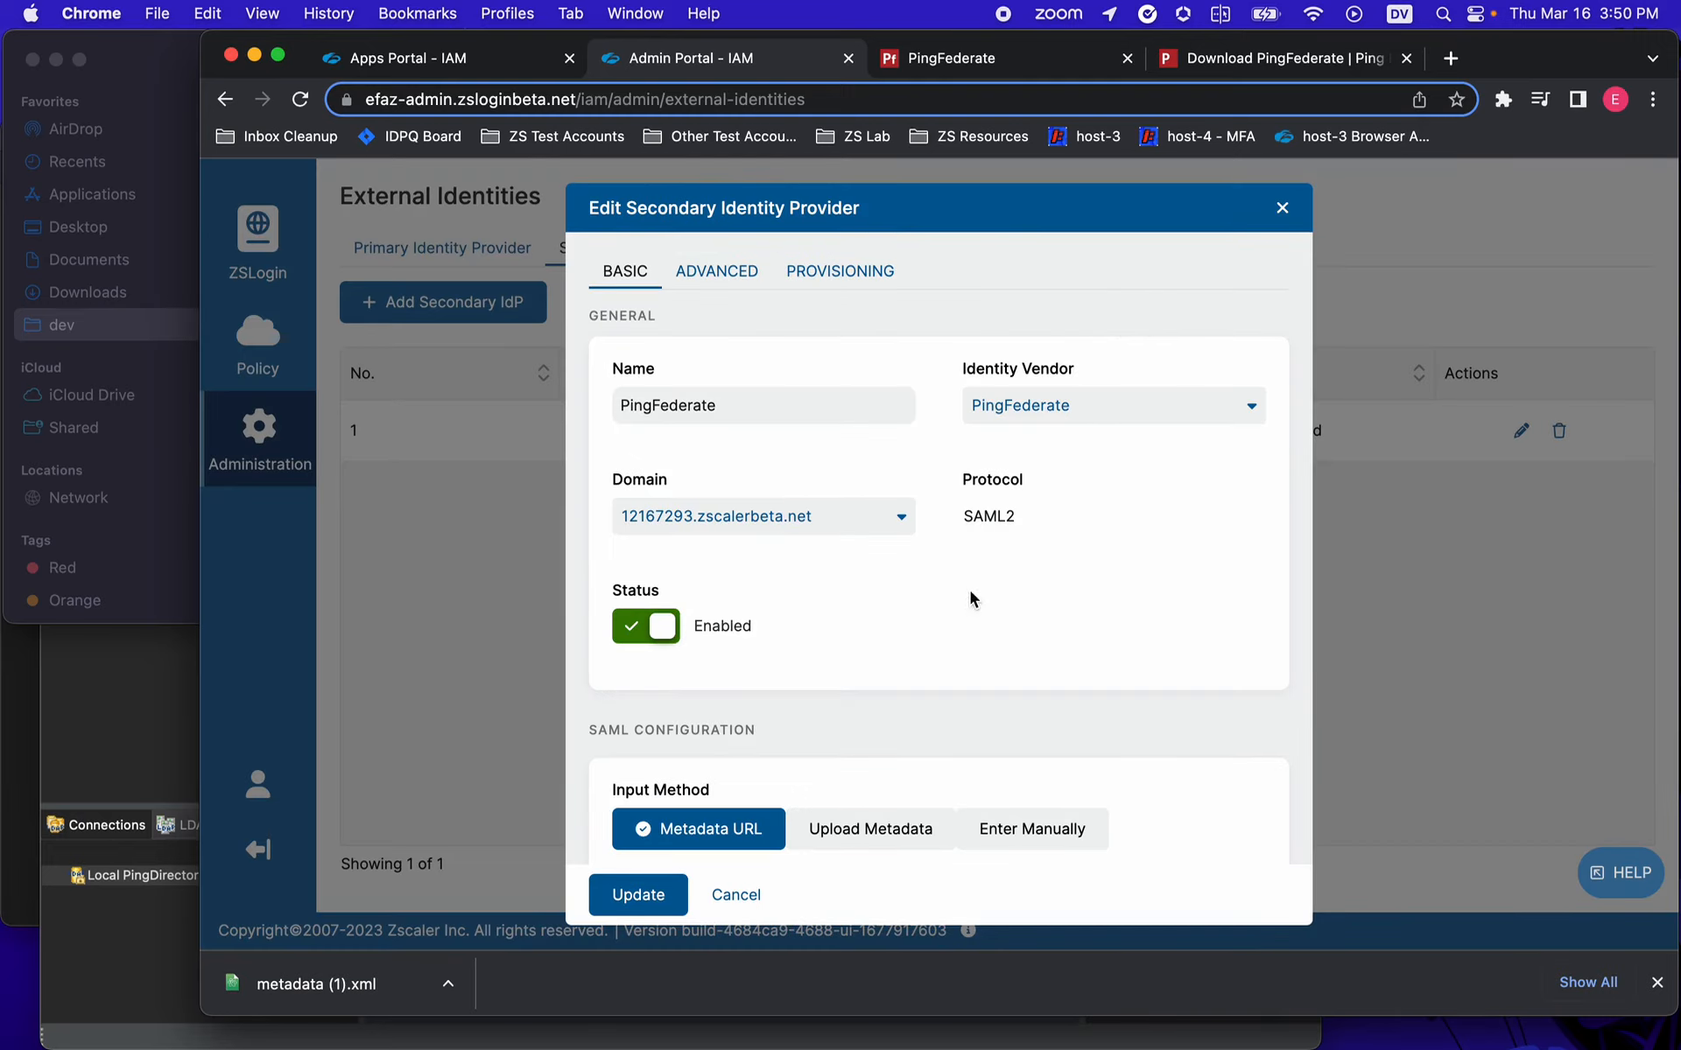
scroll(1000, 552, "down", 5)
scroll(1007, 569, "up", 5)
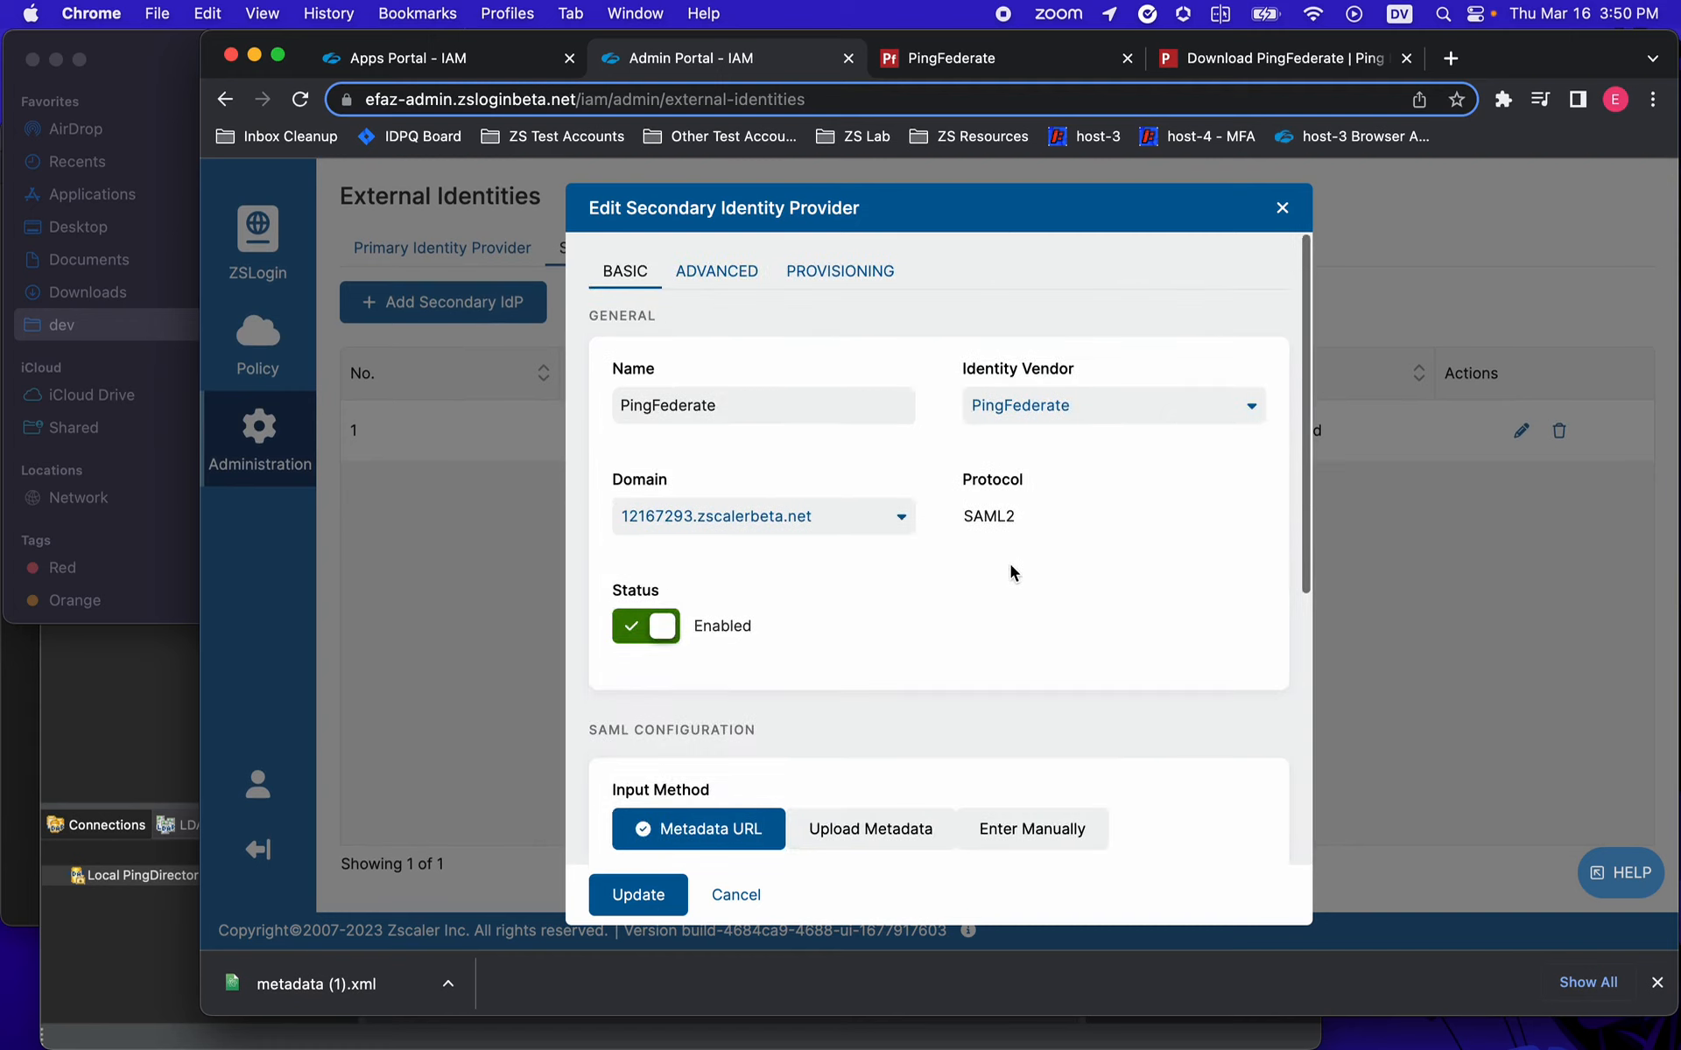
left_click(990, 70)
- Create a new SP connection from the SCIM Connector template and advance to General Info
scroll(1036, 503, "up", 5)
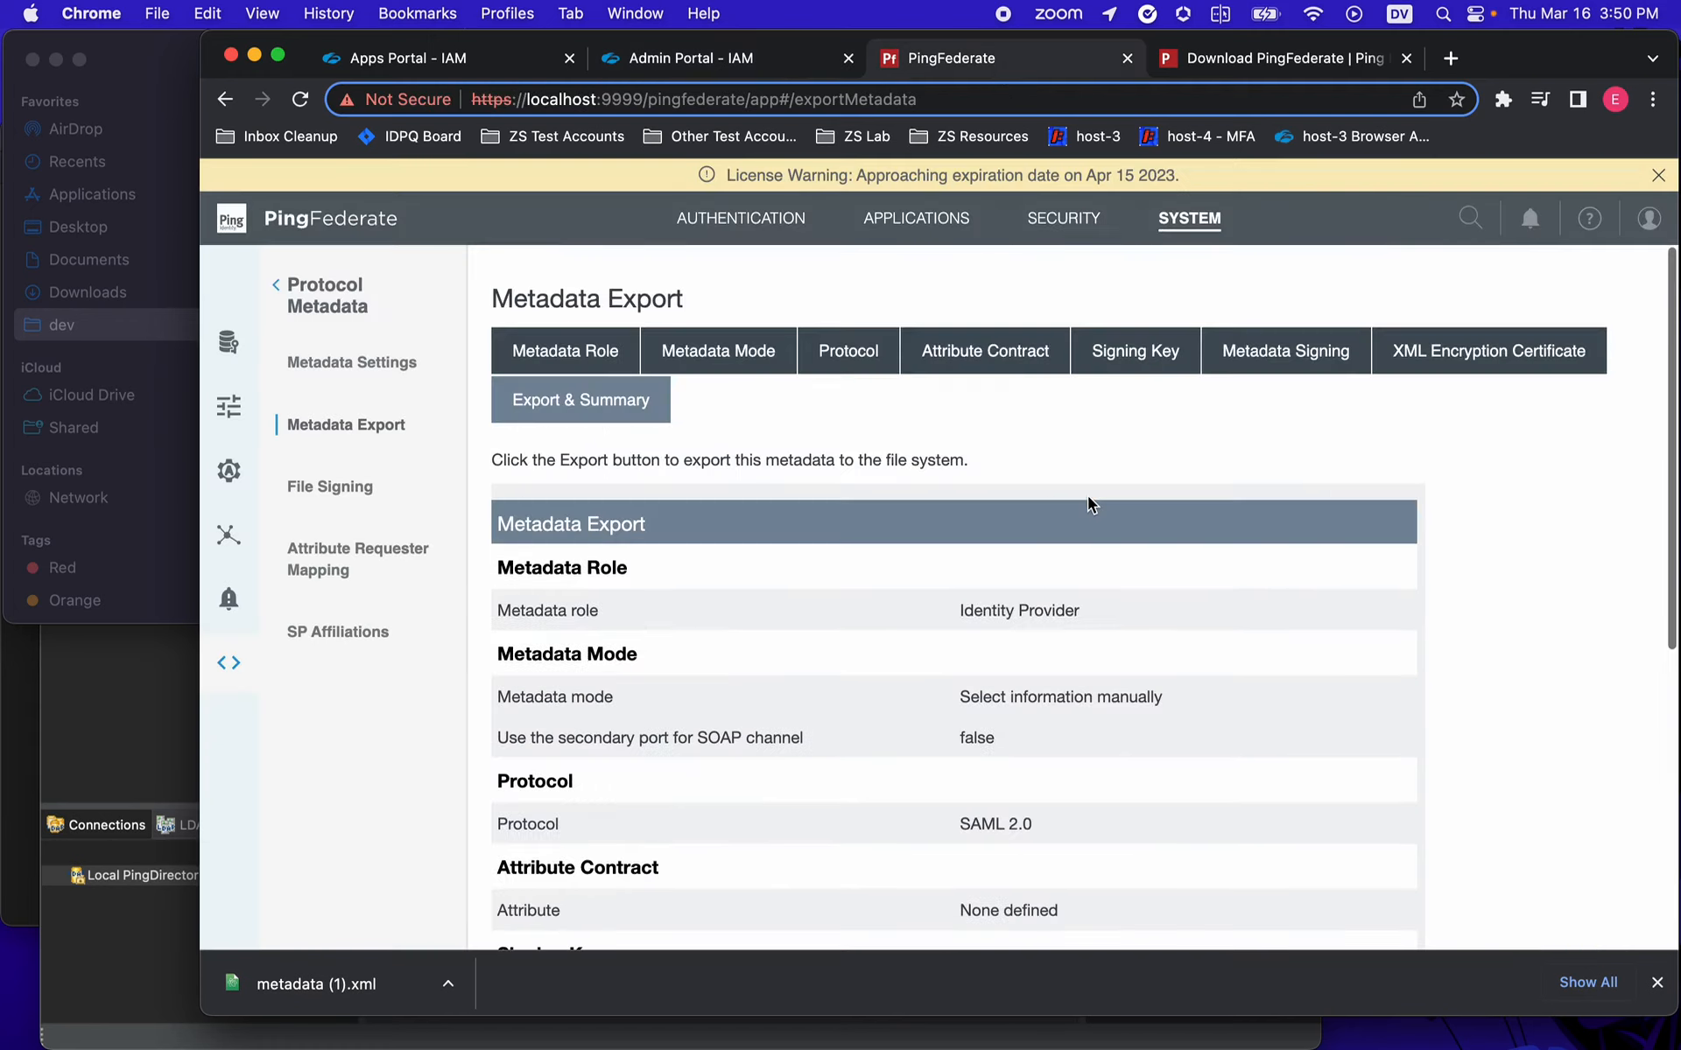
left_click(930, 218)
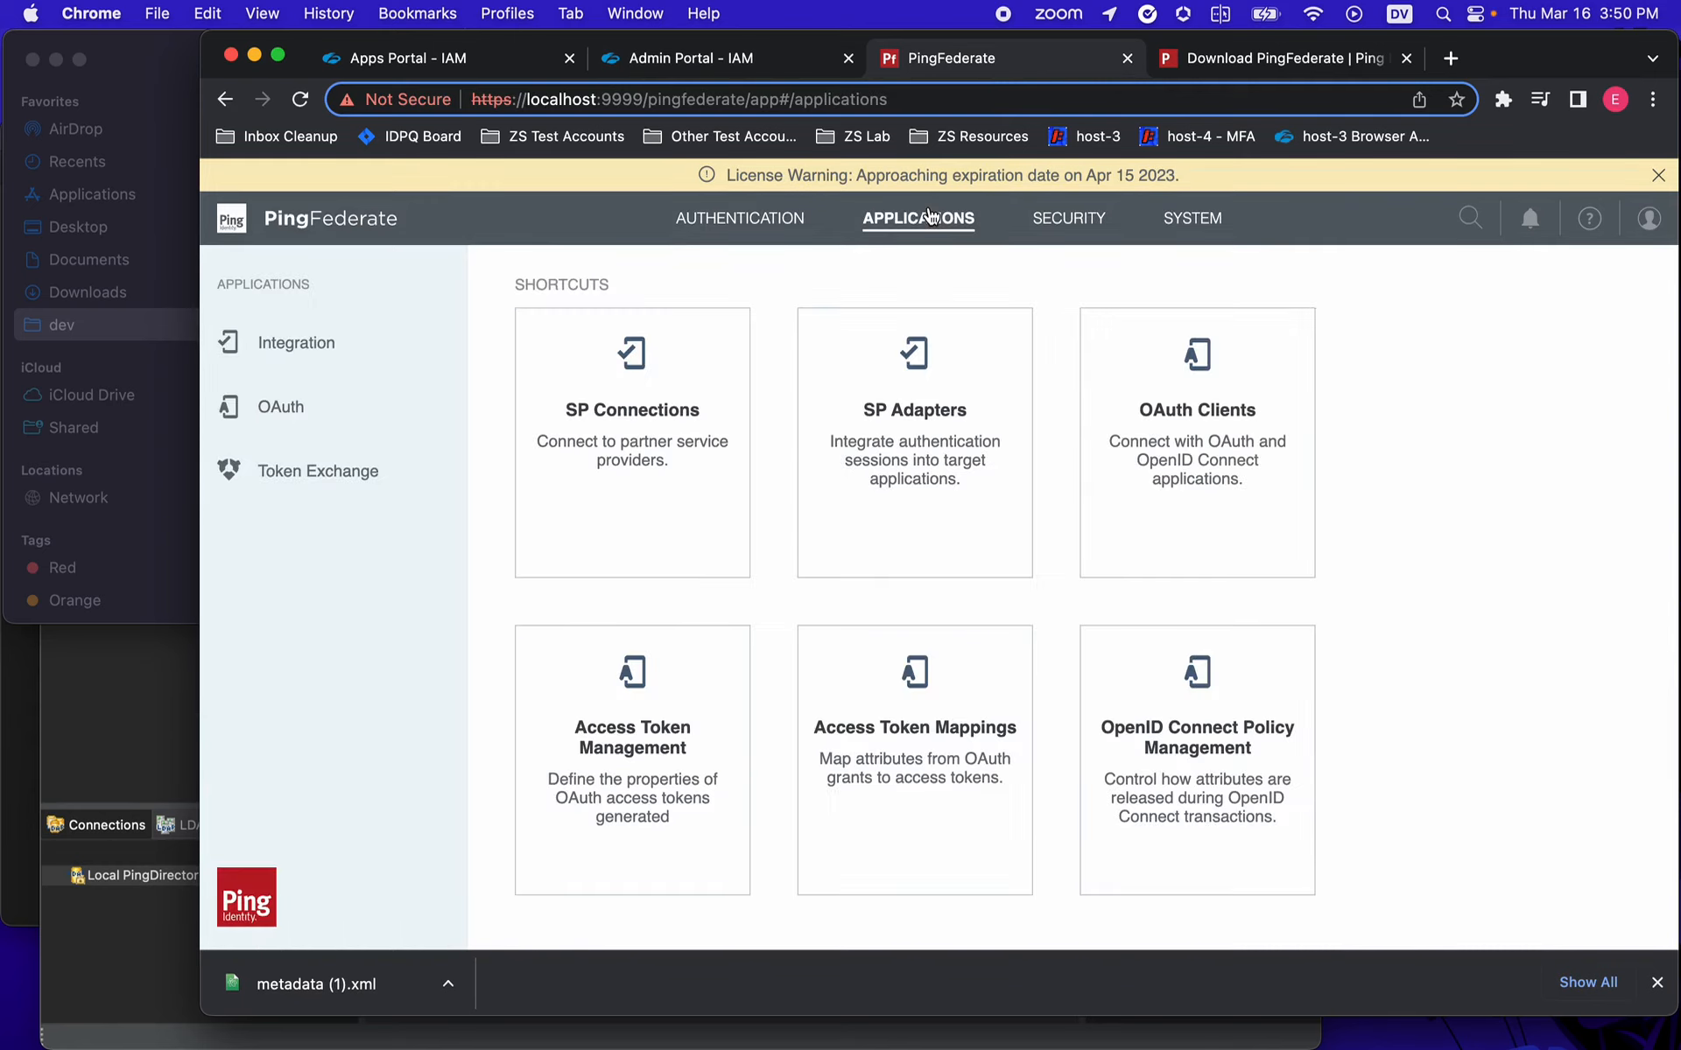
left_click(613, 397)
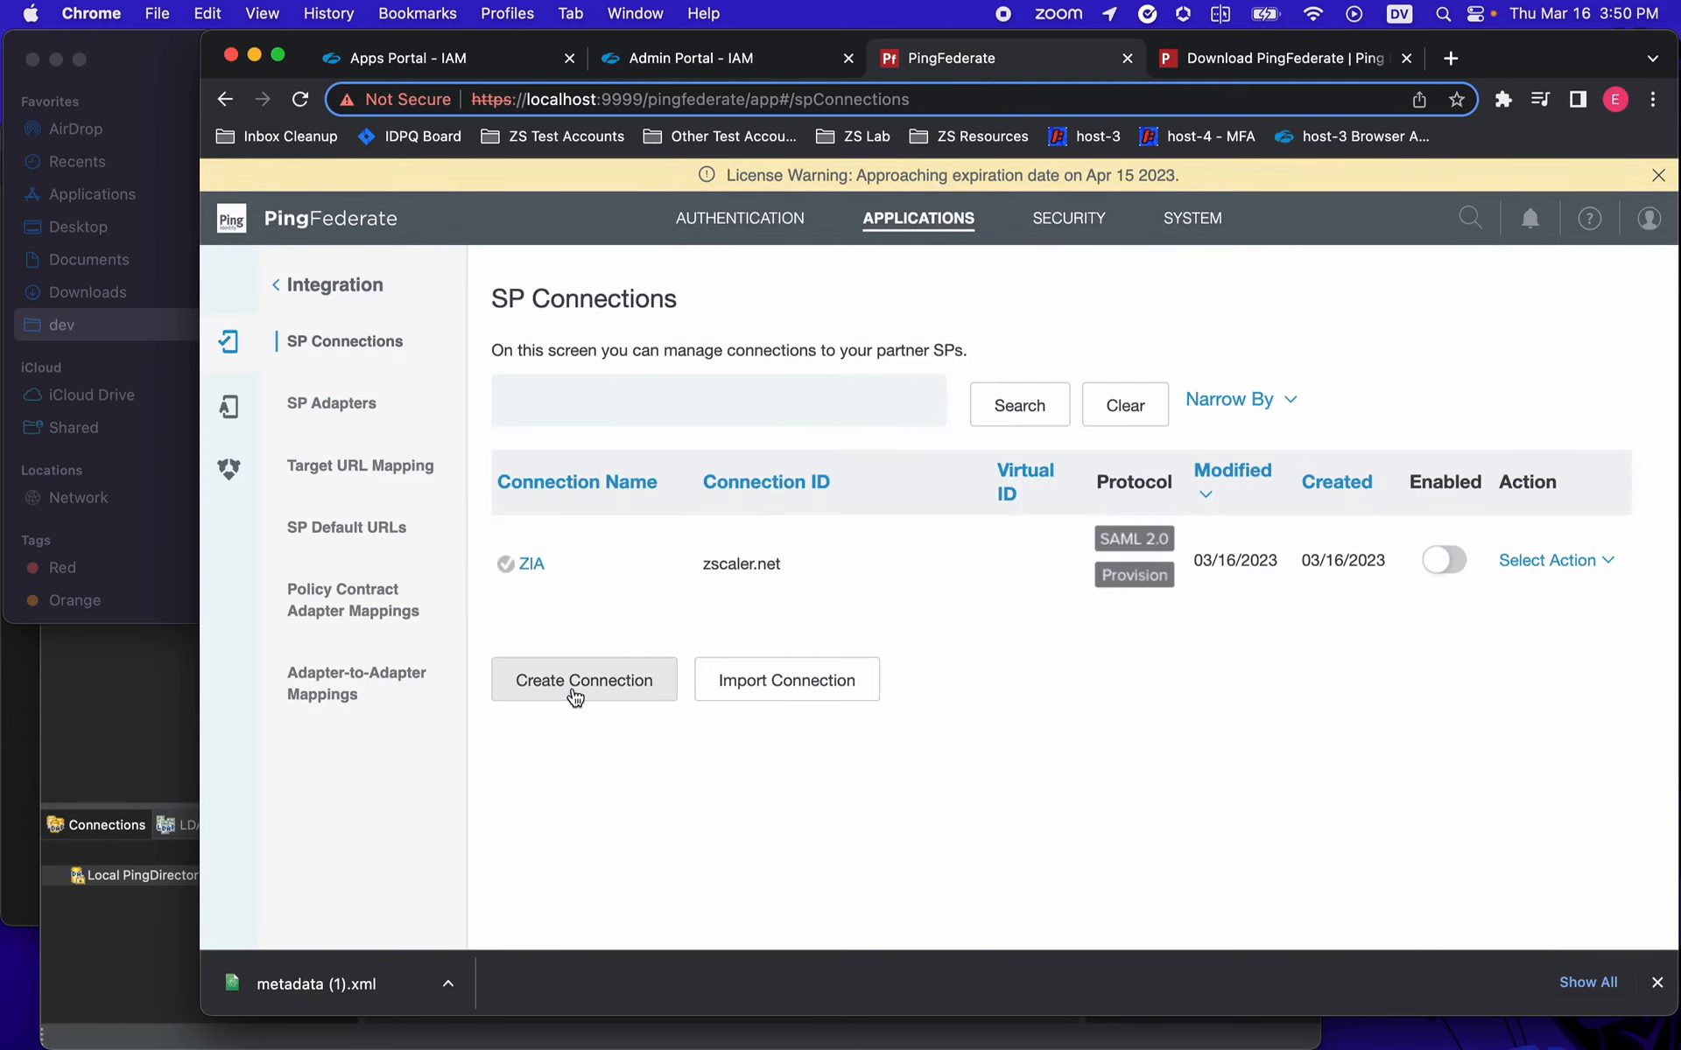
left_click(625, 680)
left_click(513, 526)
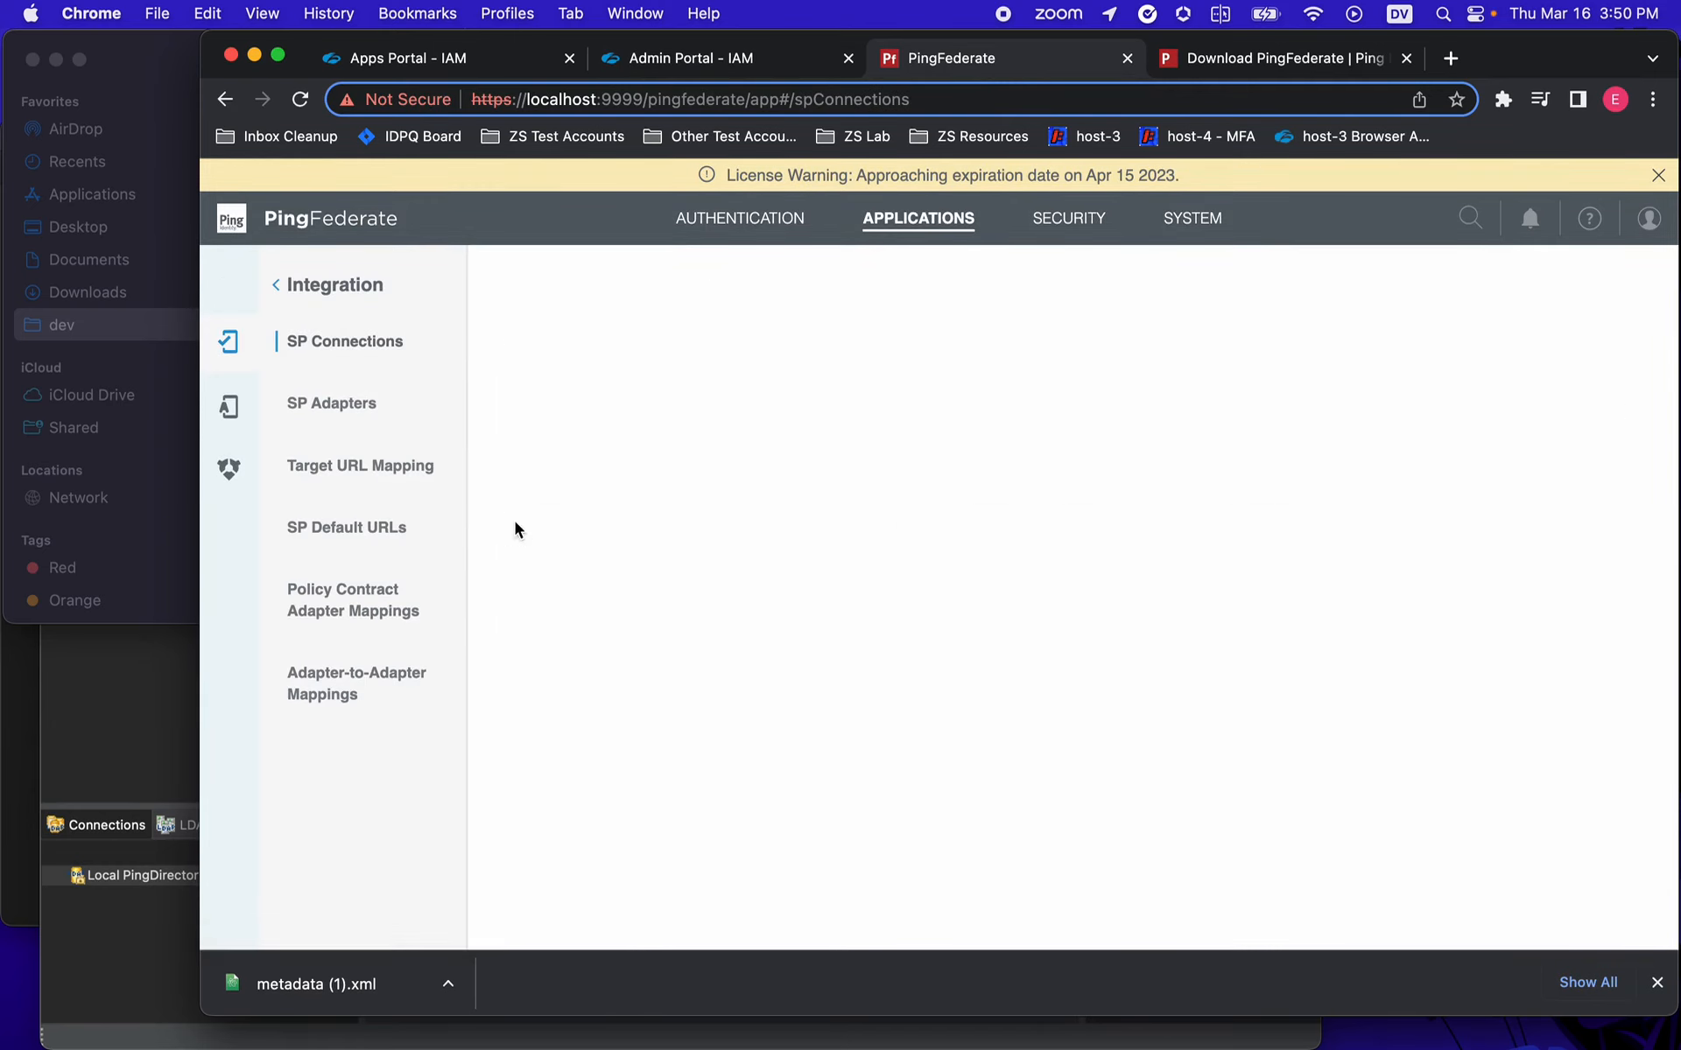
left_click(1074, 577)
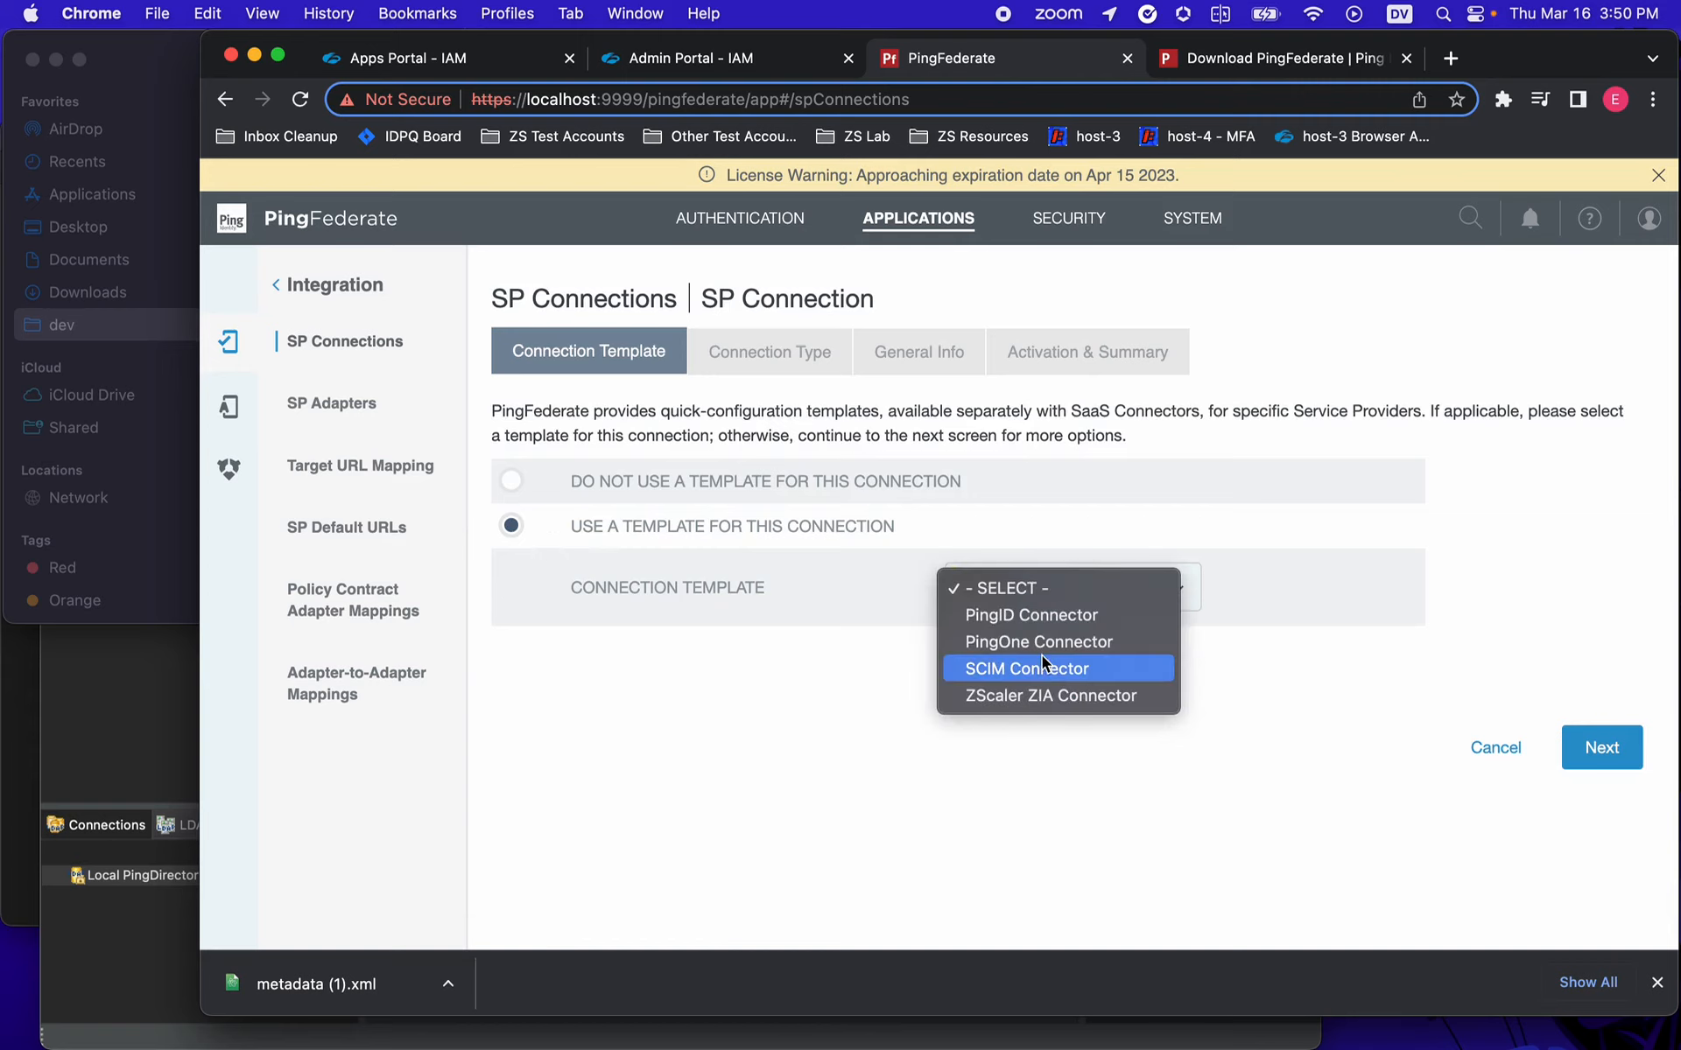
left_click(1030, 670)
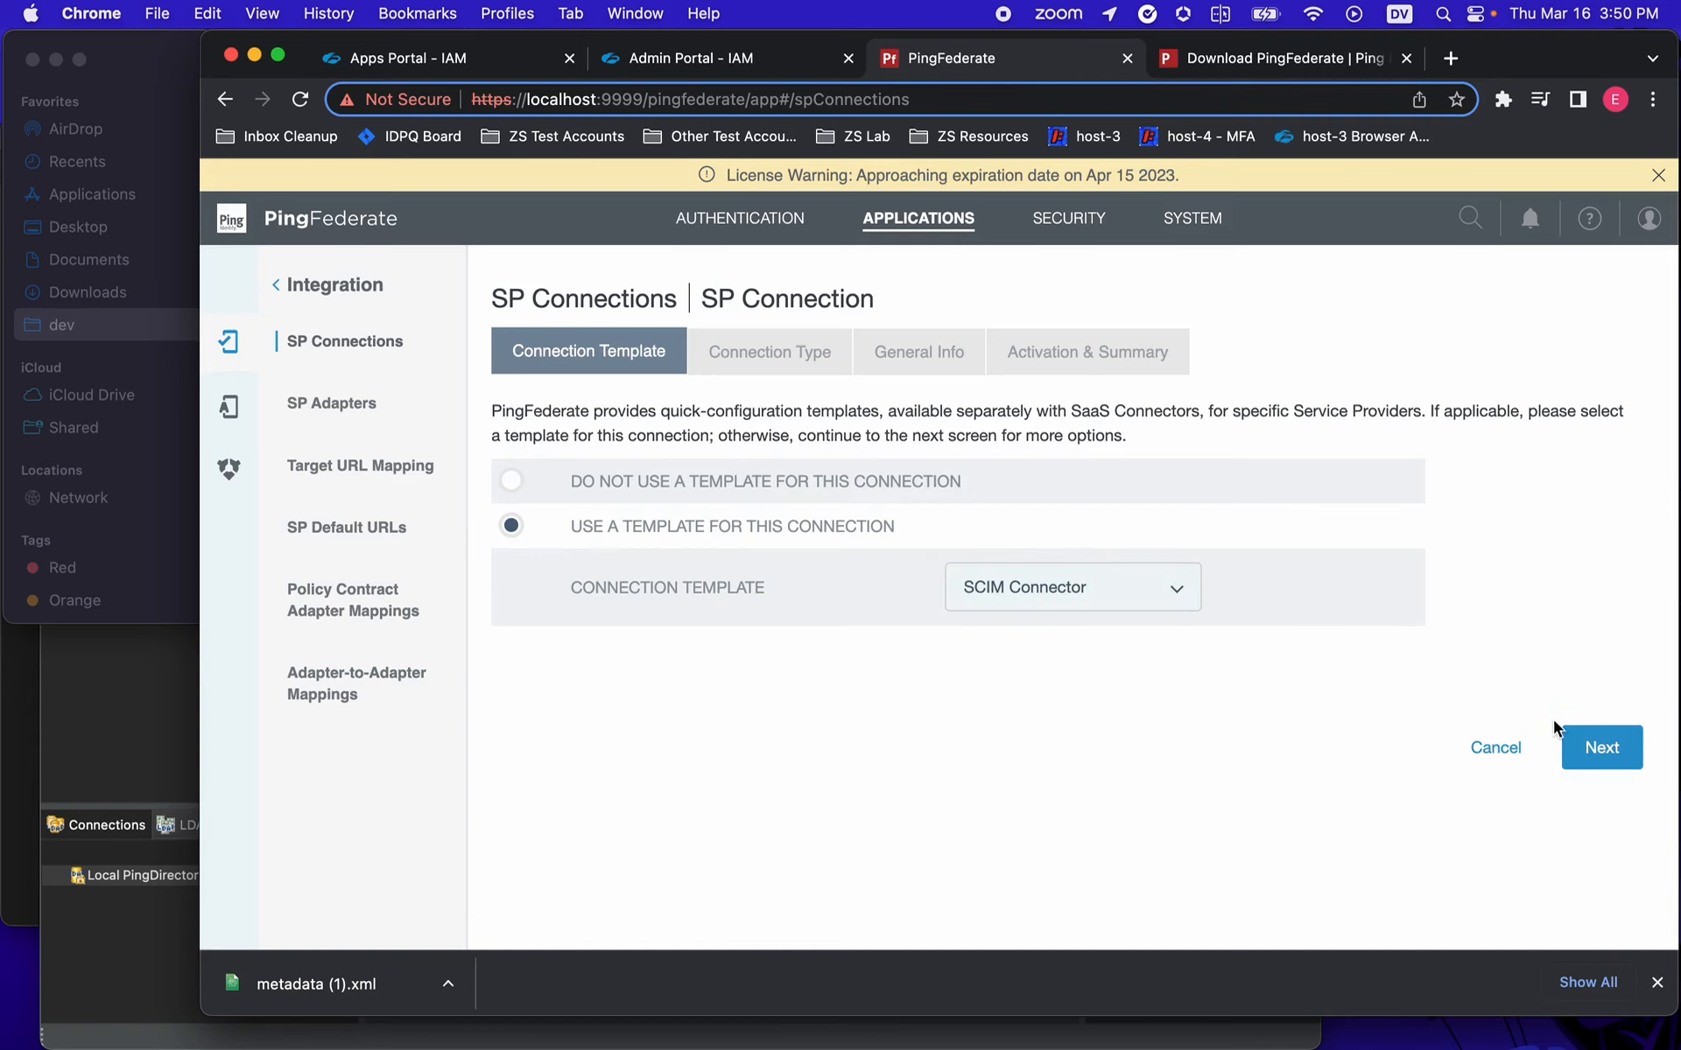
left_click(1591, 746)
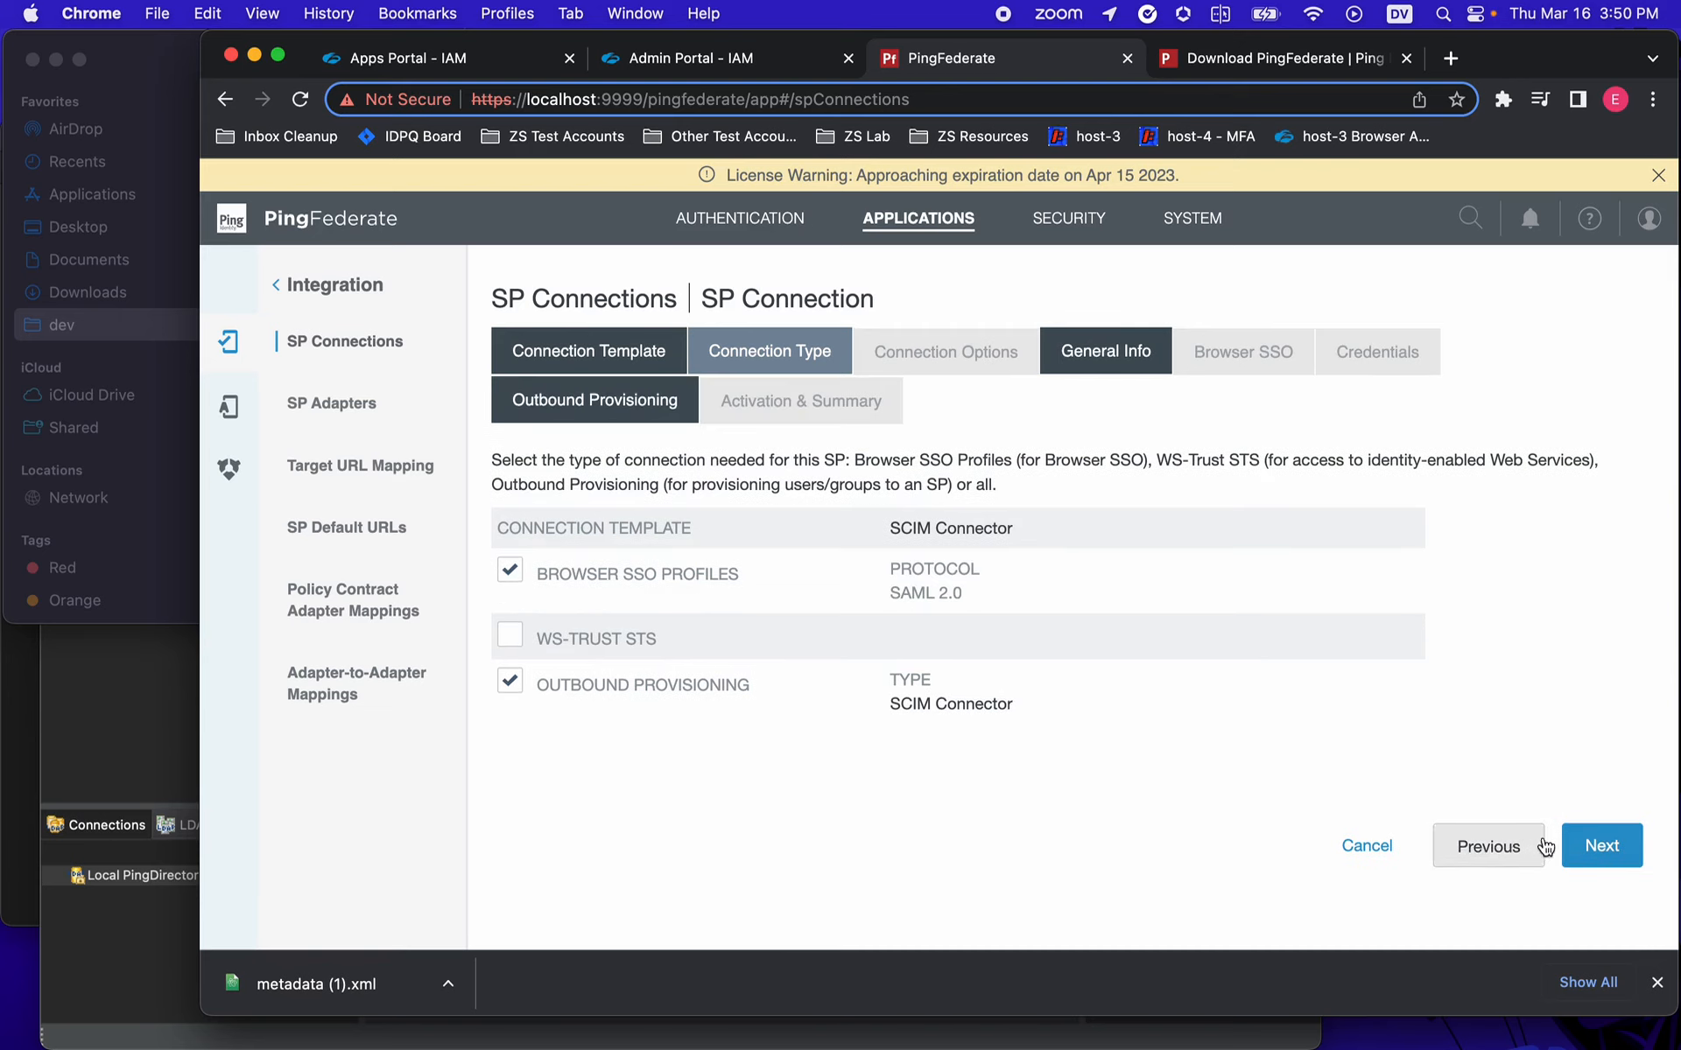
left_click(1599, 842)
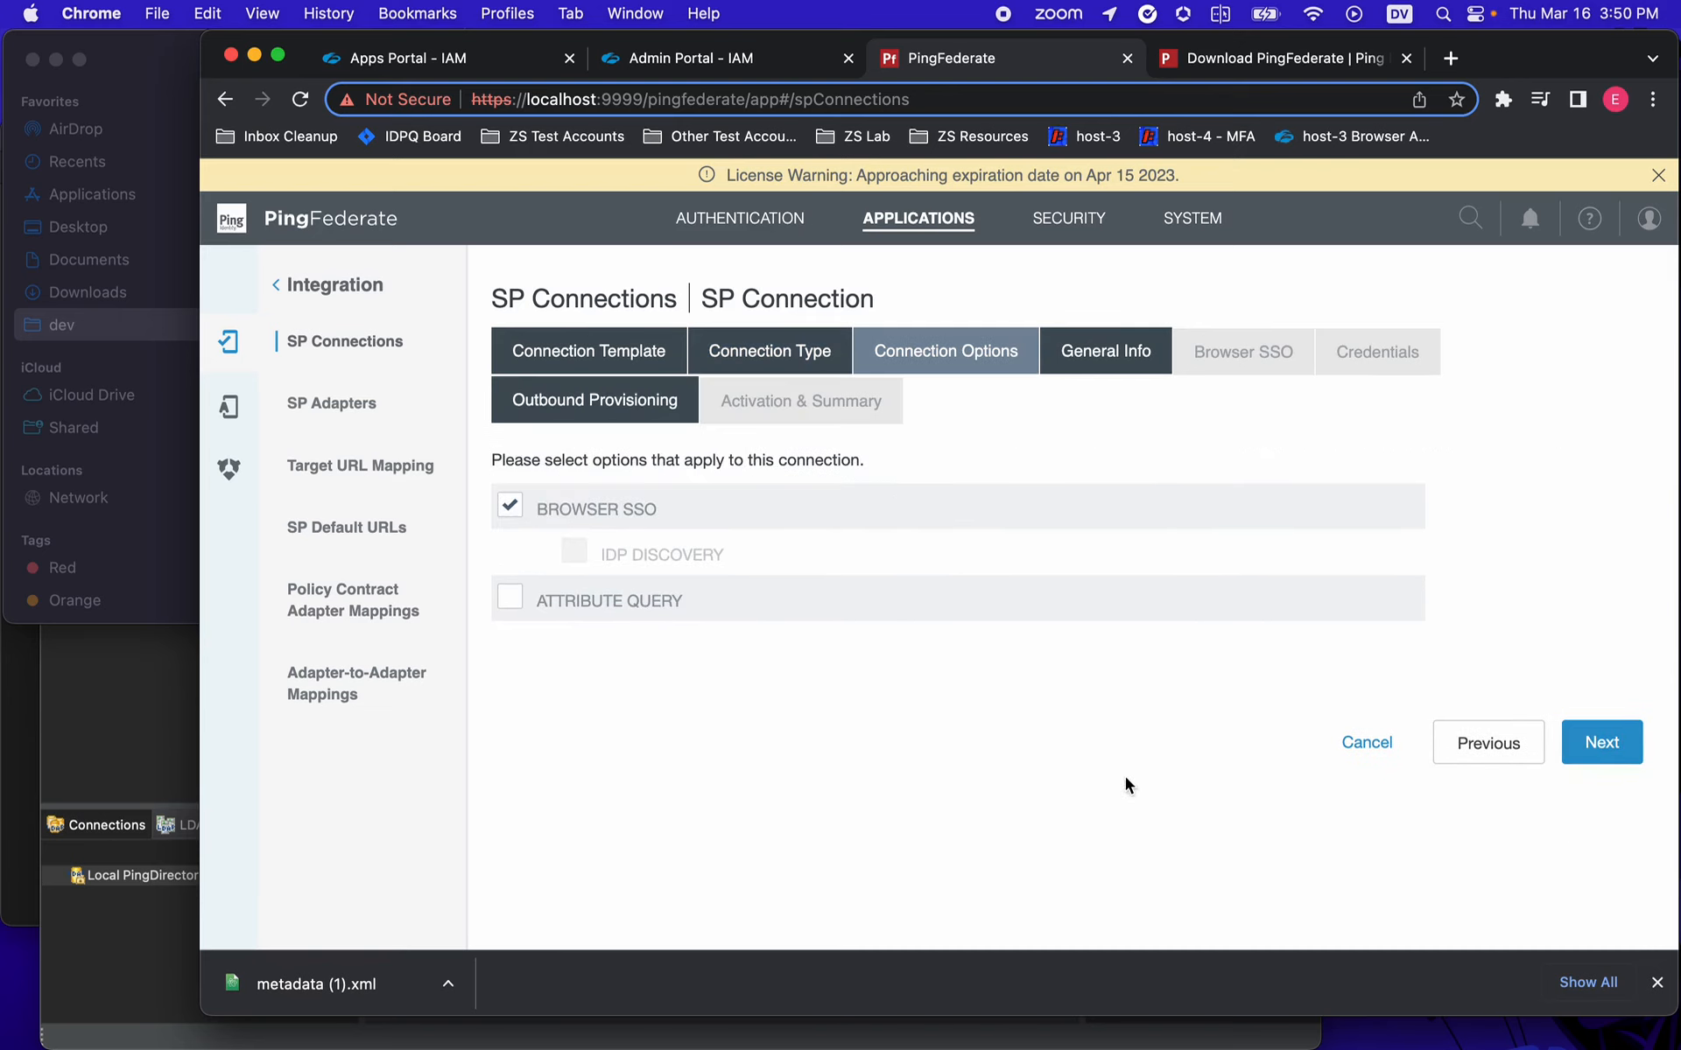
left_click(1601, 743)
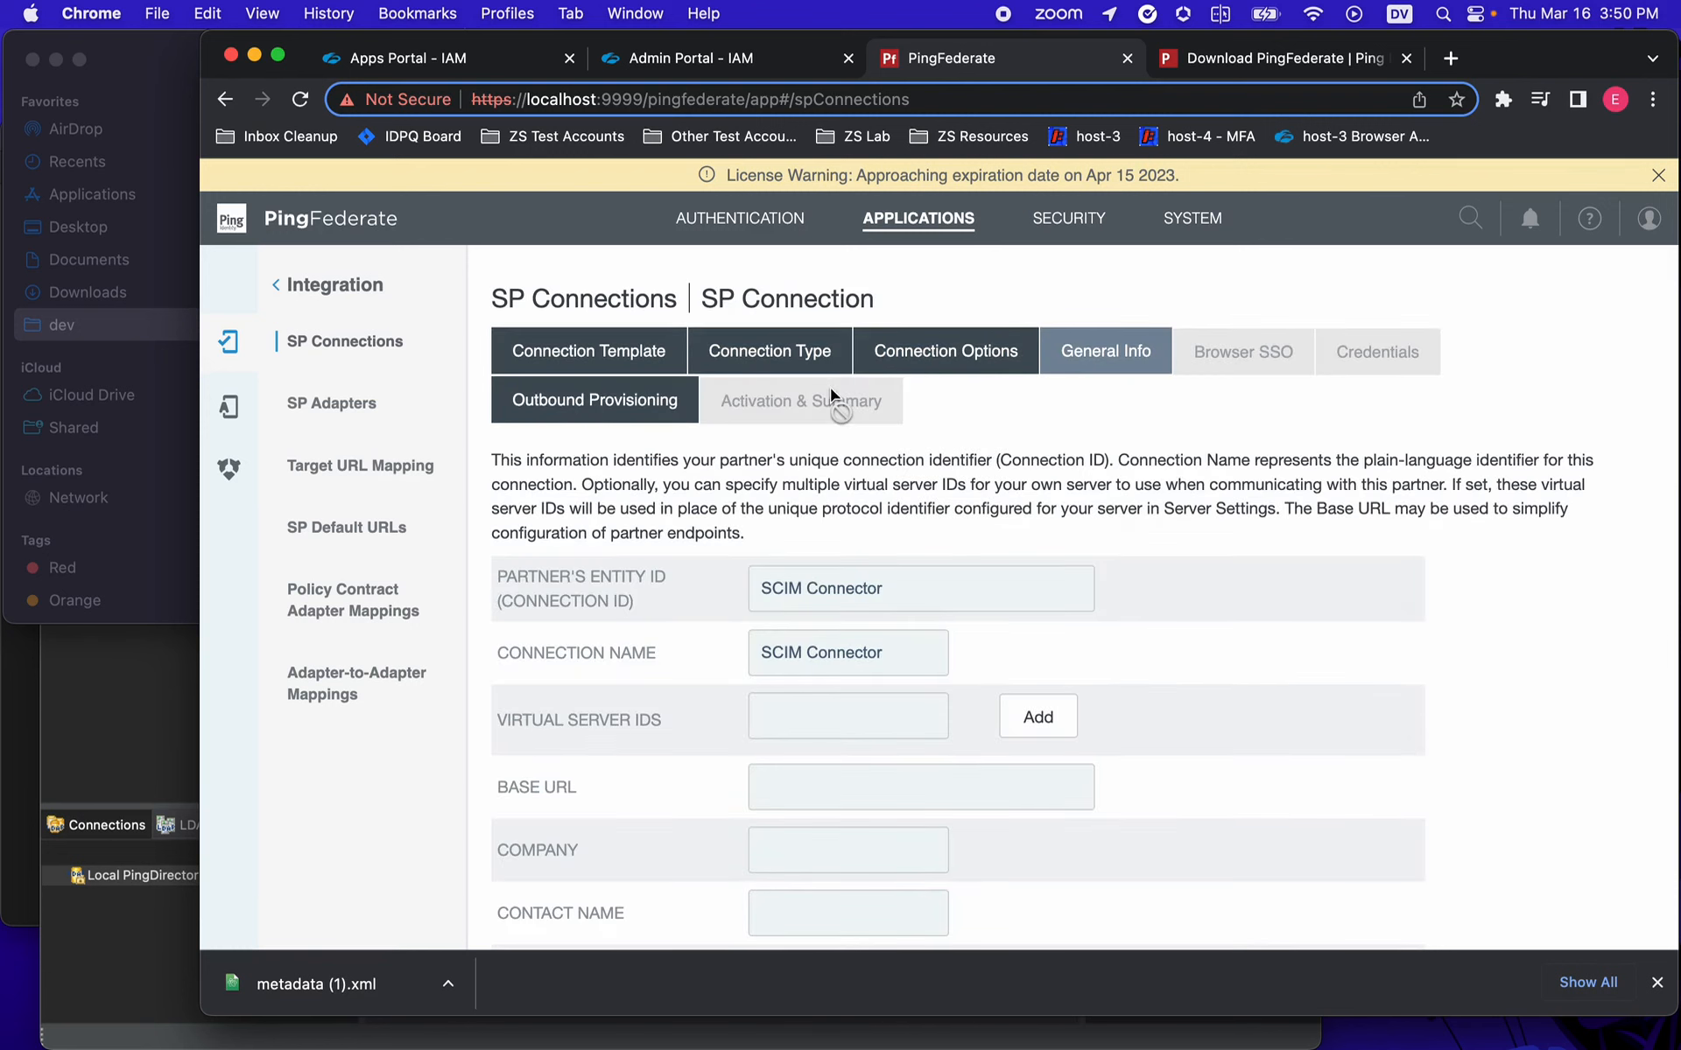
- Select the placeholder Partner's Entity ID and copy the ZSLogin SP Entity ID from the Admin Portal
left_click_drag(534, 586, 617, 593)
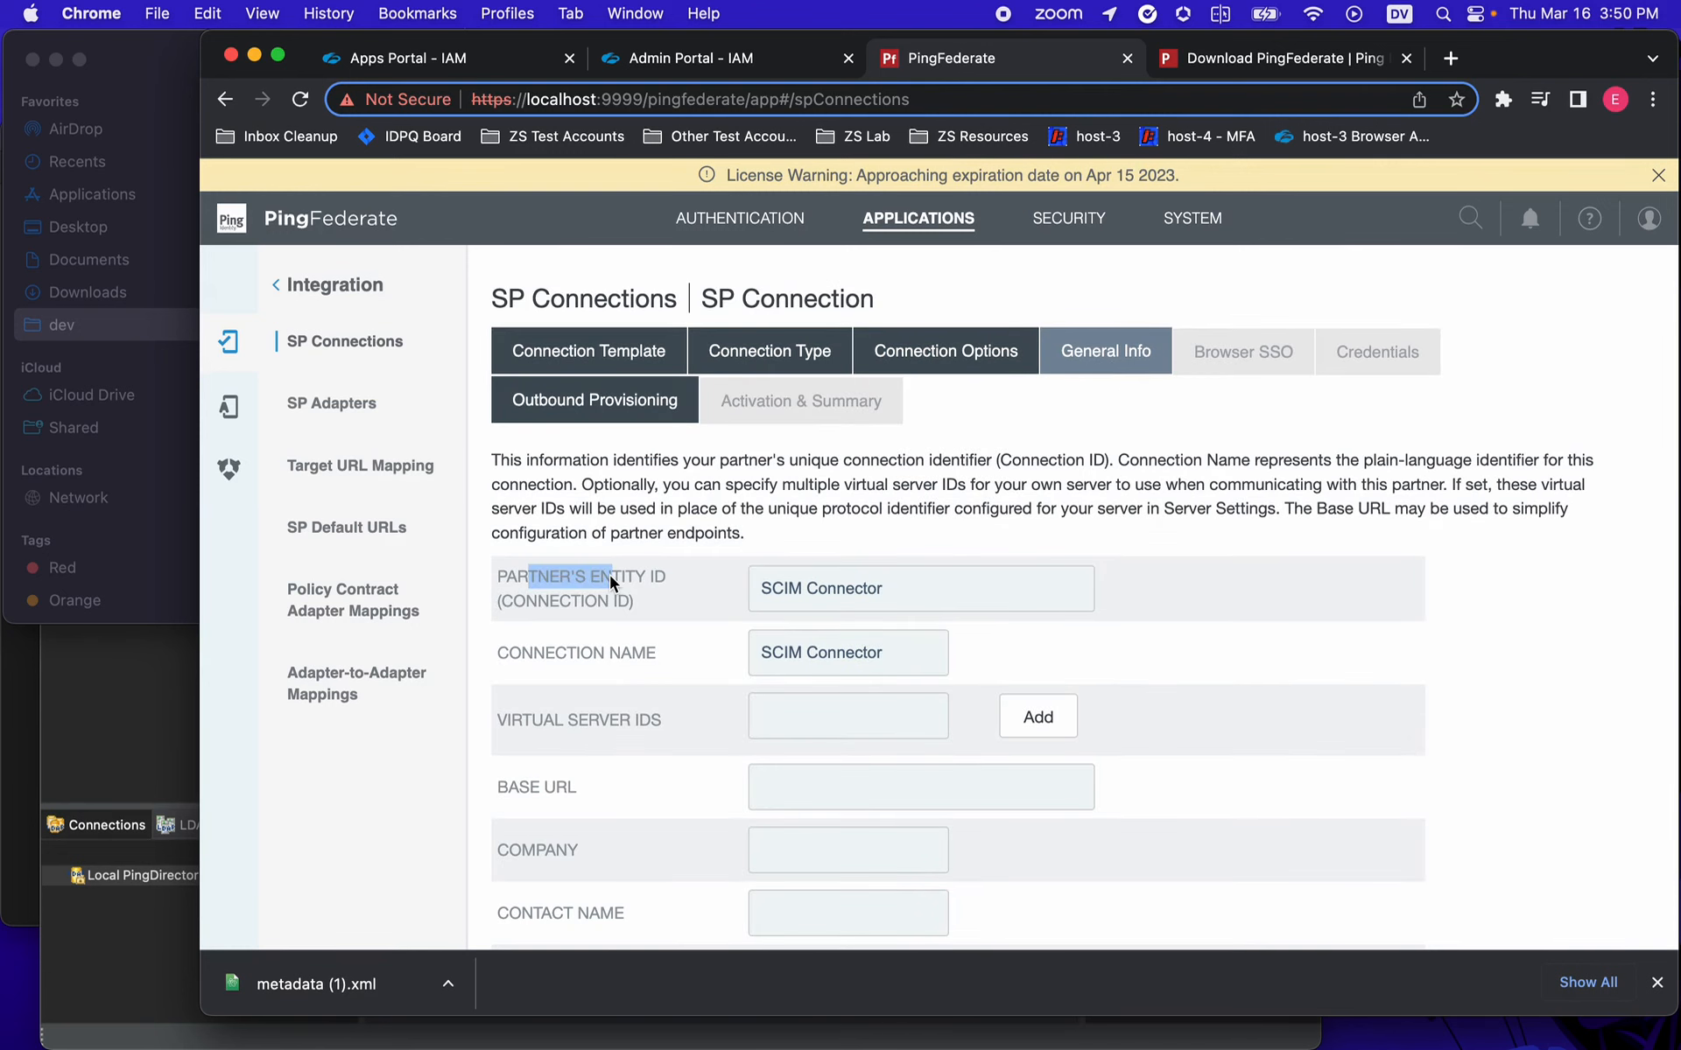
triple_click(821, 593)
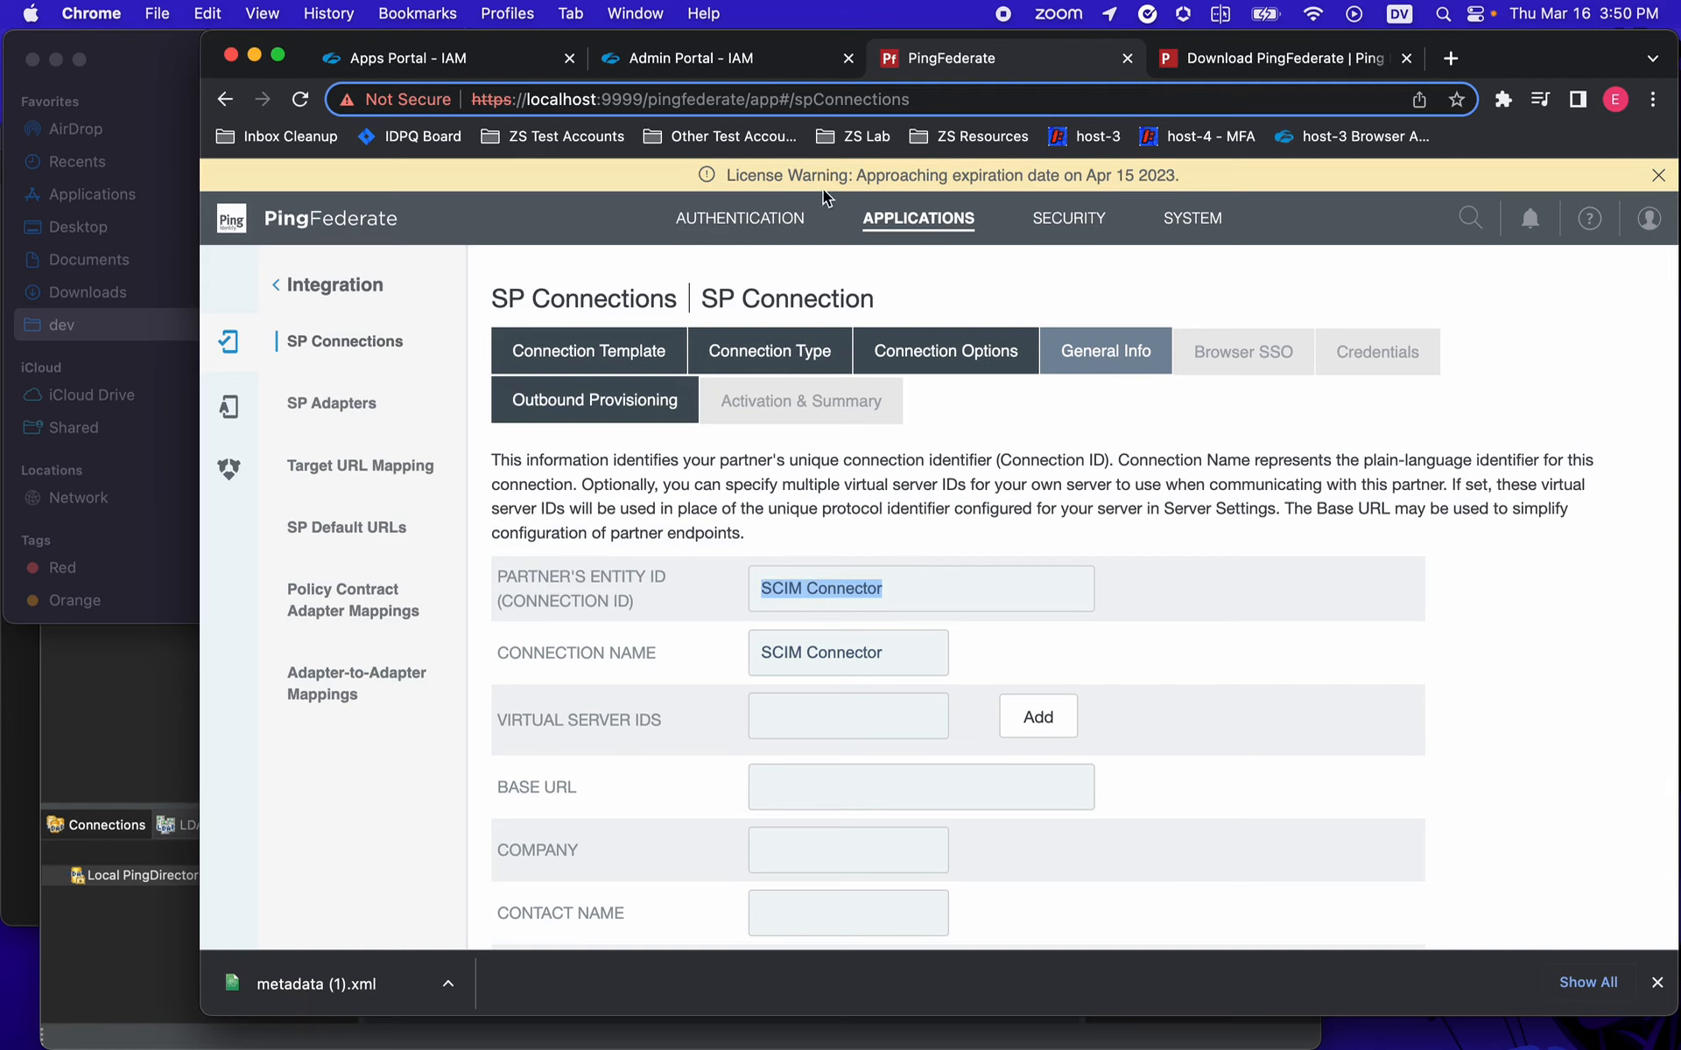
left_click(718, 59)
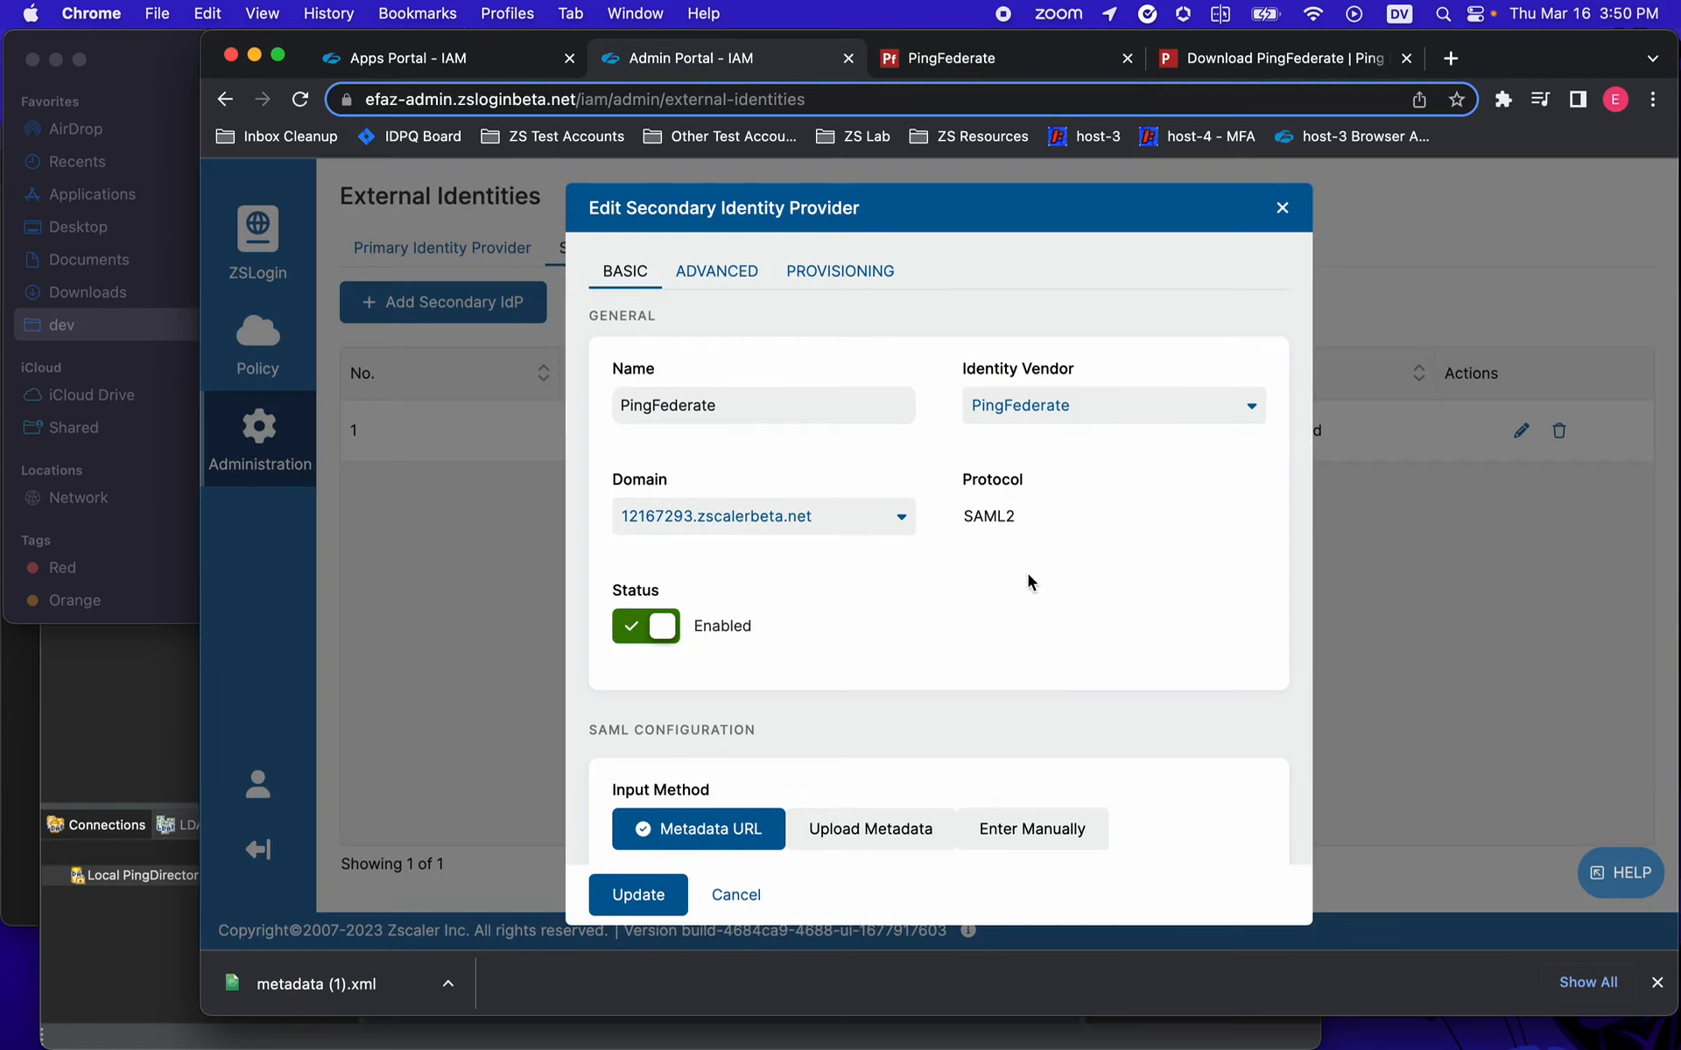
scroll(1031, 583, "down", 5)
scroll(1038, 578, "down", 1)
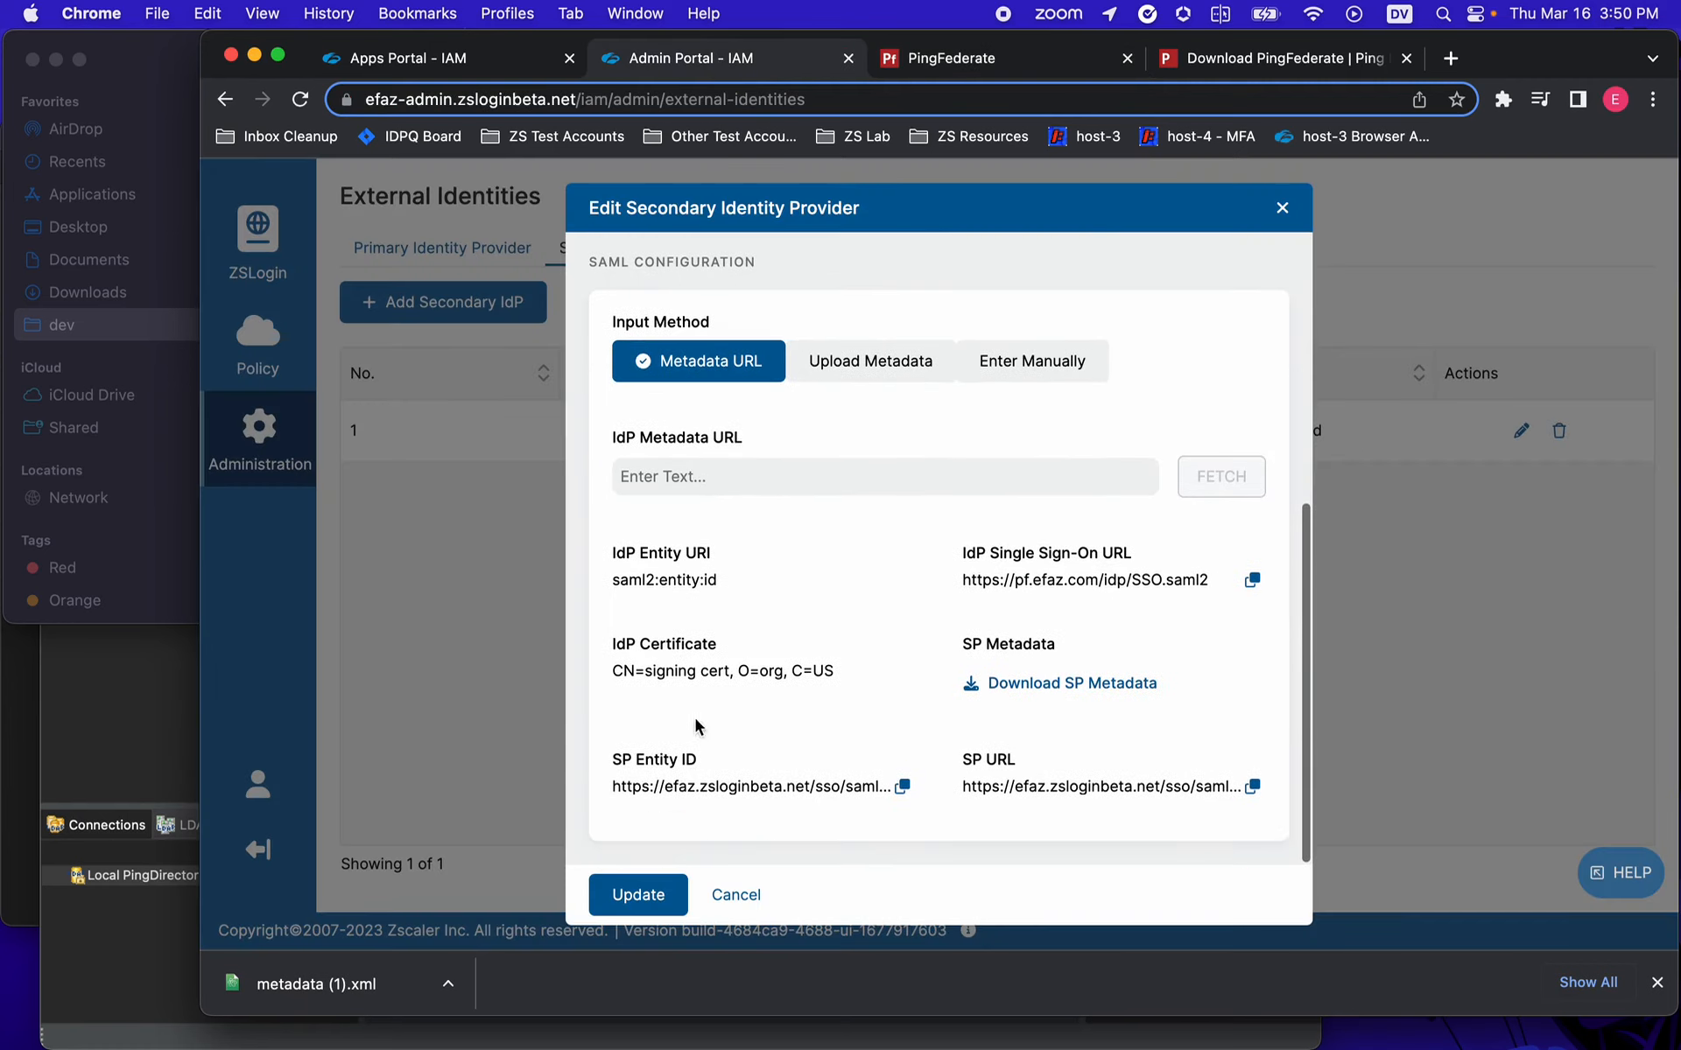
left_click(902, 787)
- Paste the ZSLogin SP Entity ID as Partner's Entity ID, name the connection ZSLogin, and continue
left_click(970, 74)
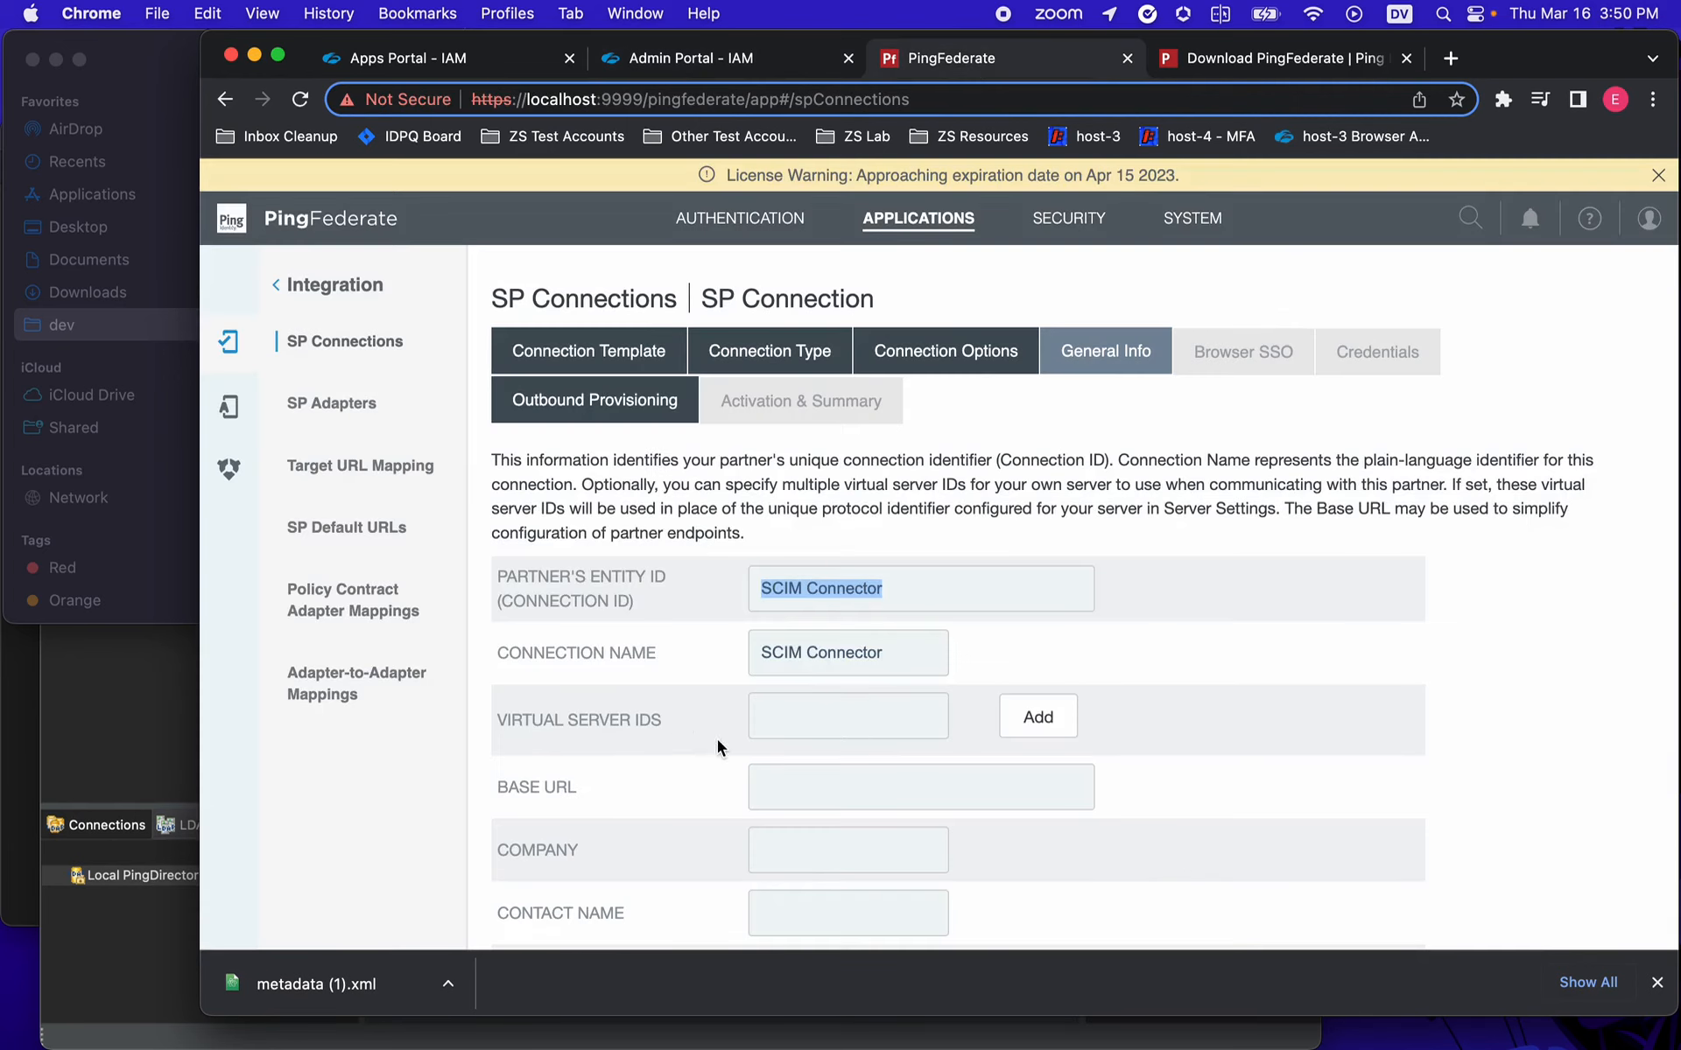
key("super+v")
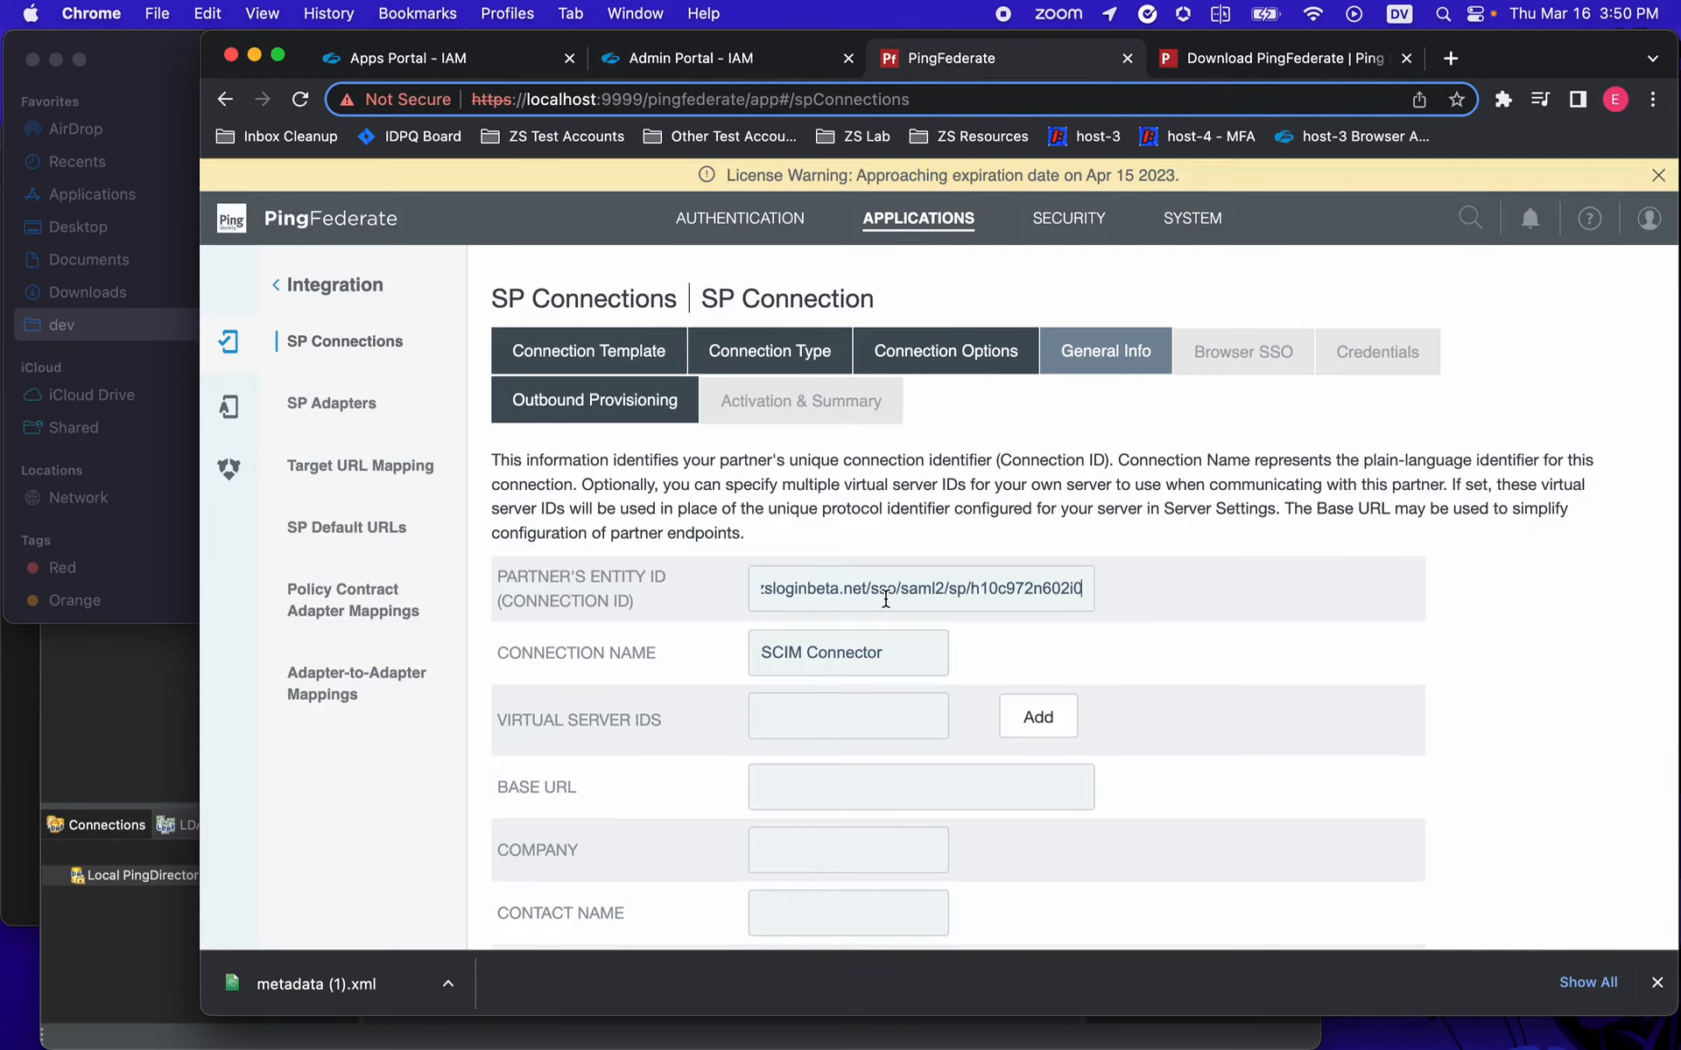
key("Tab")
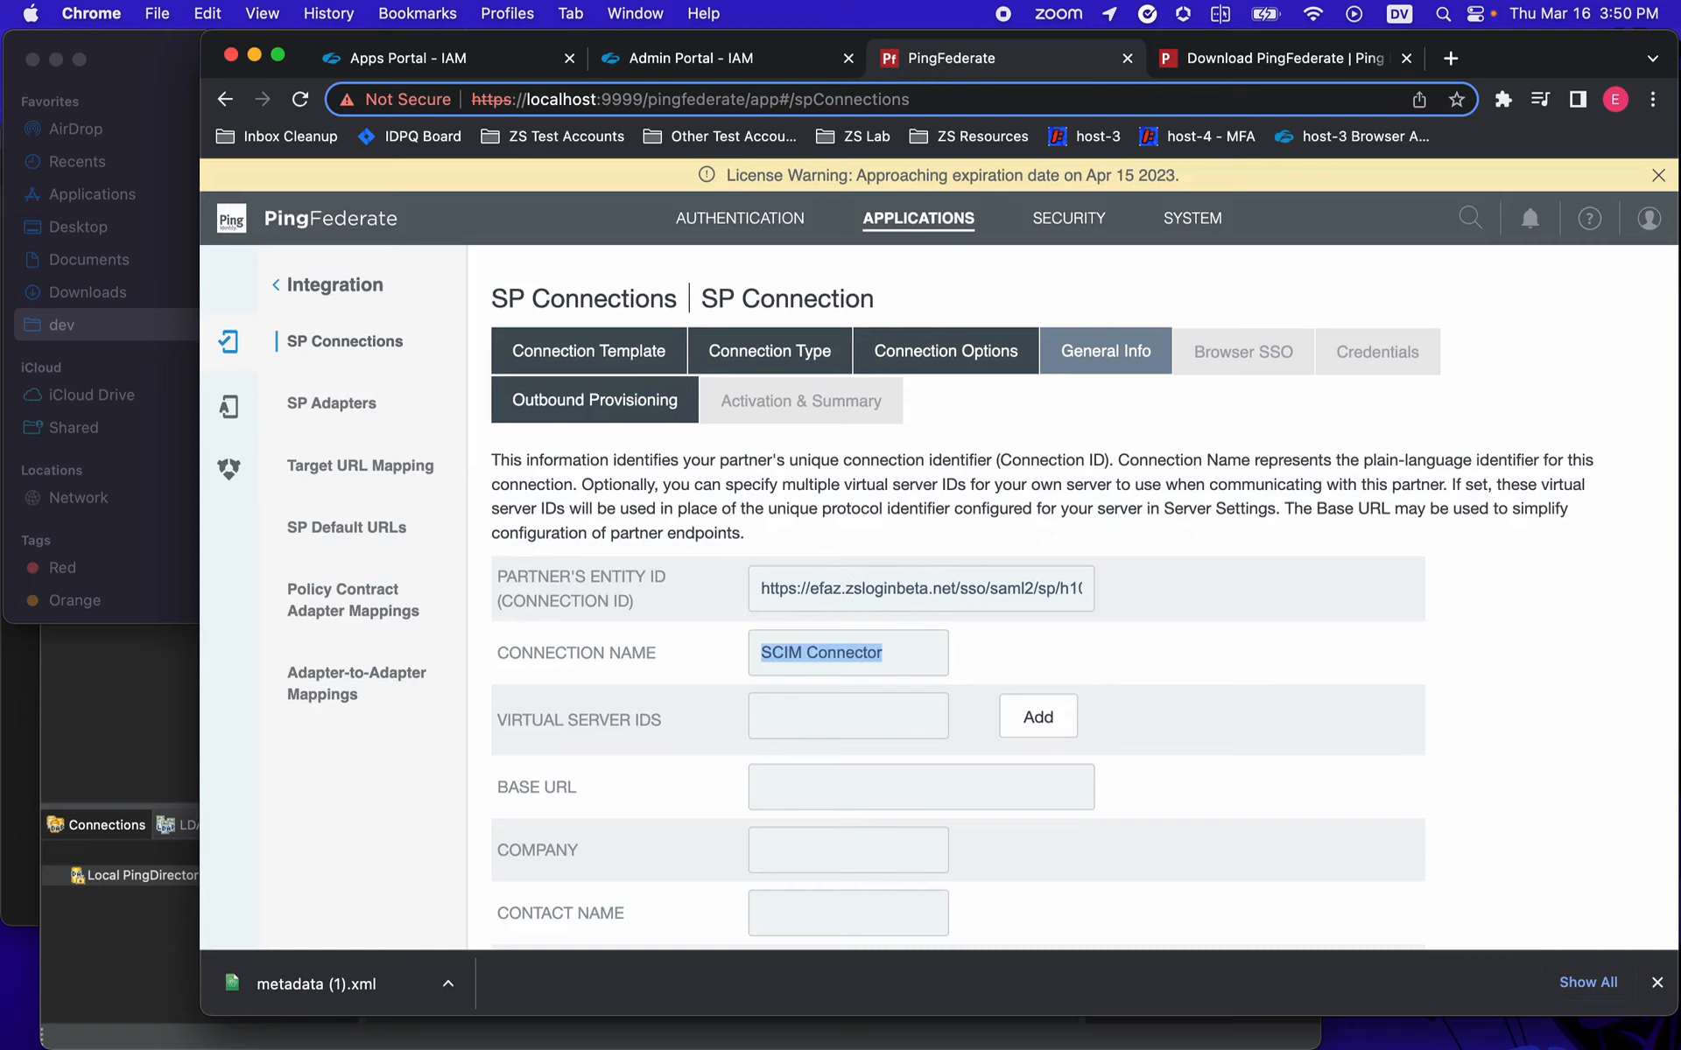
type("ZSLogin")
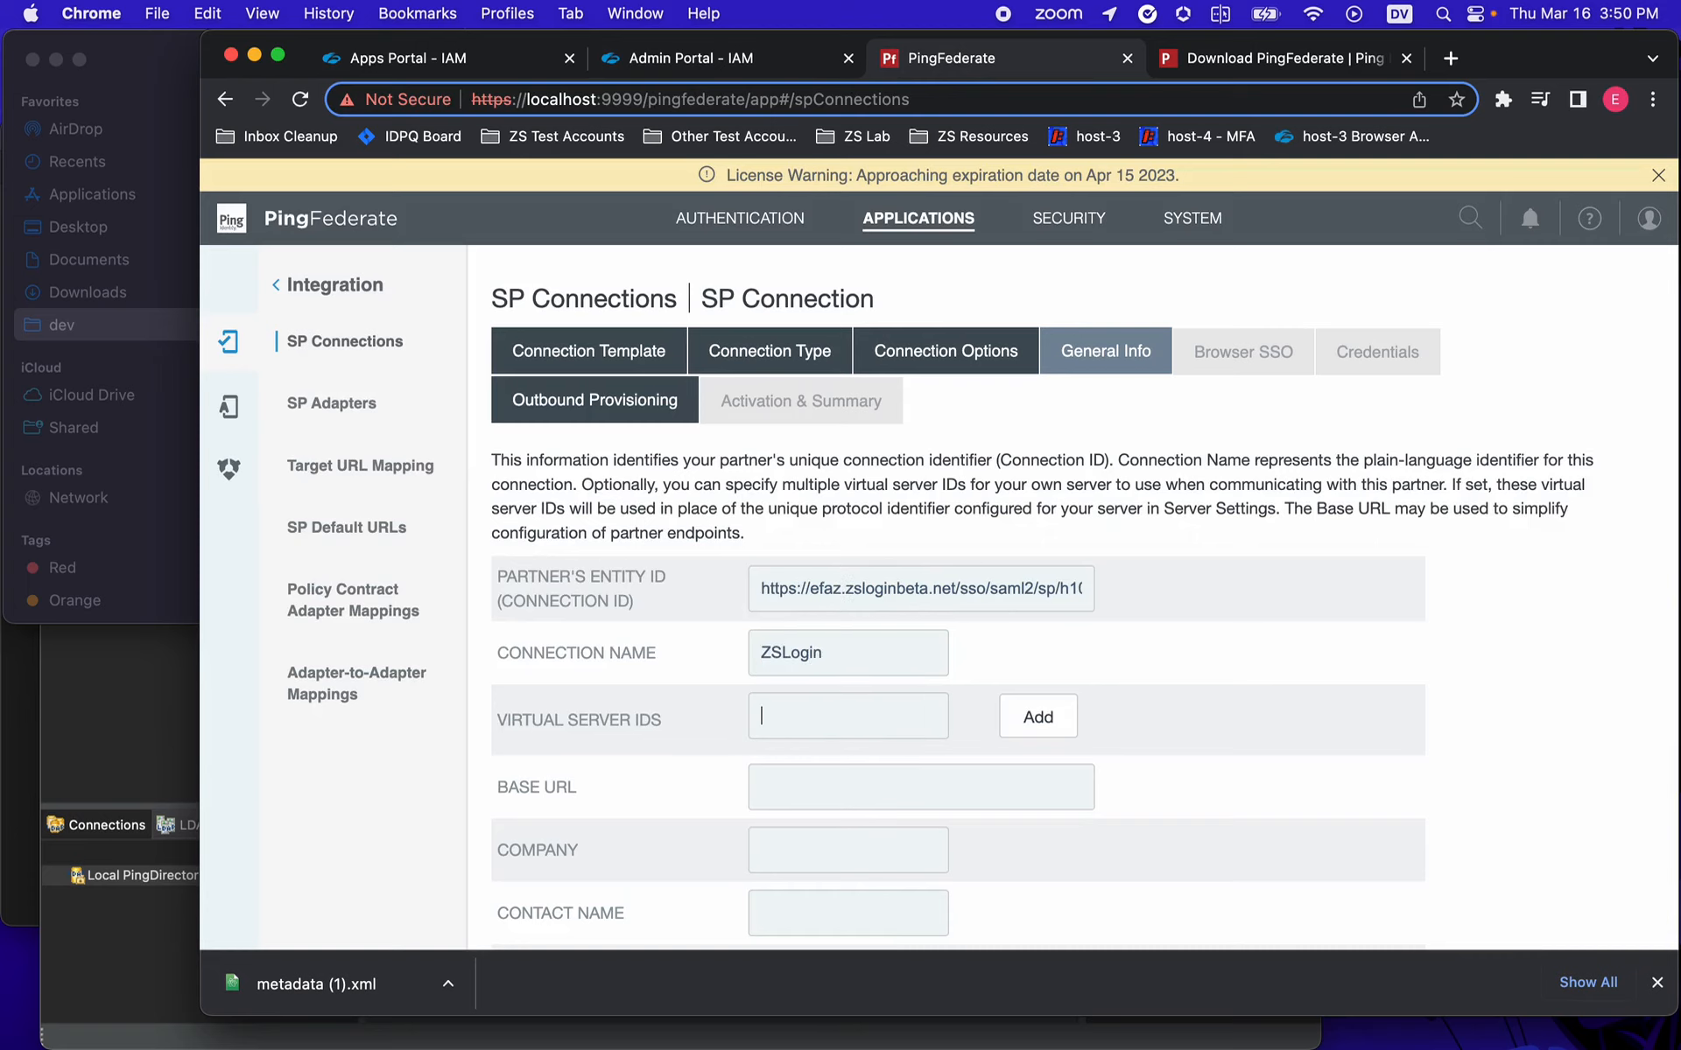
scroll(1251, 675, "down", 5)
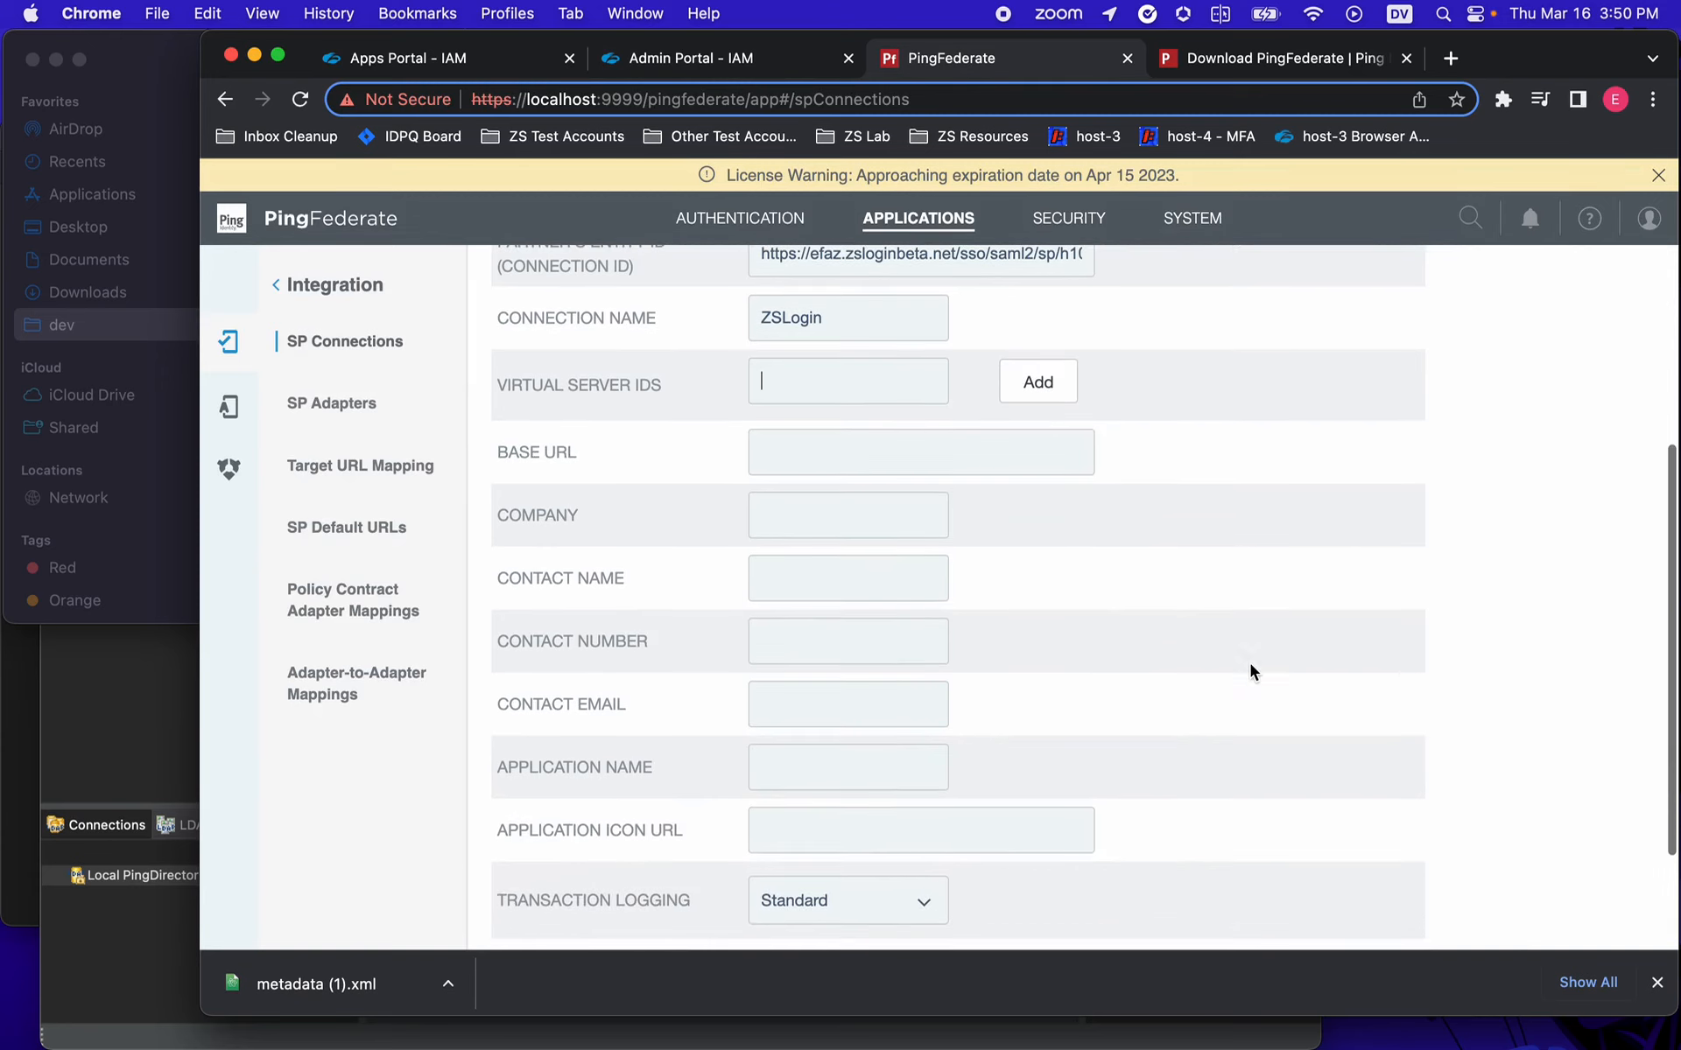
key("Tab")
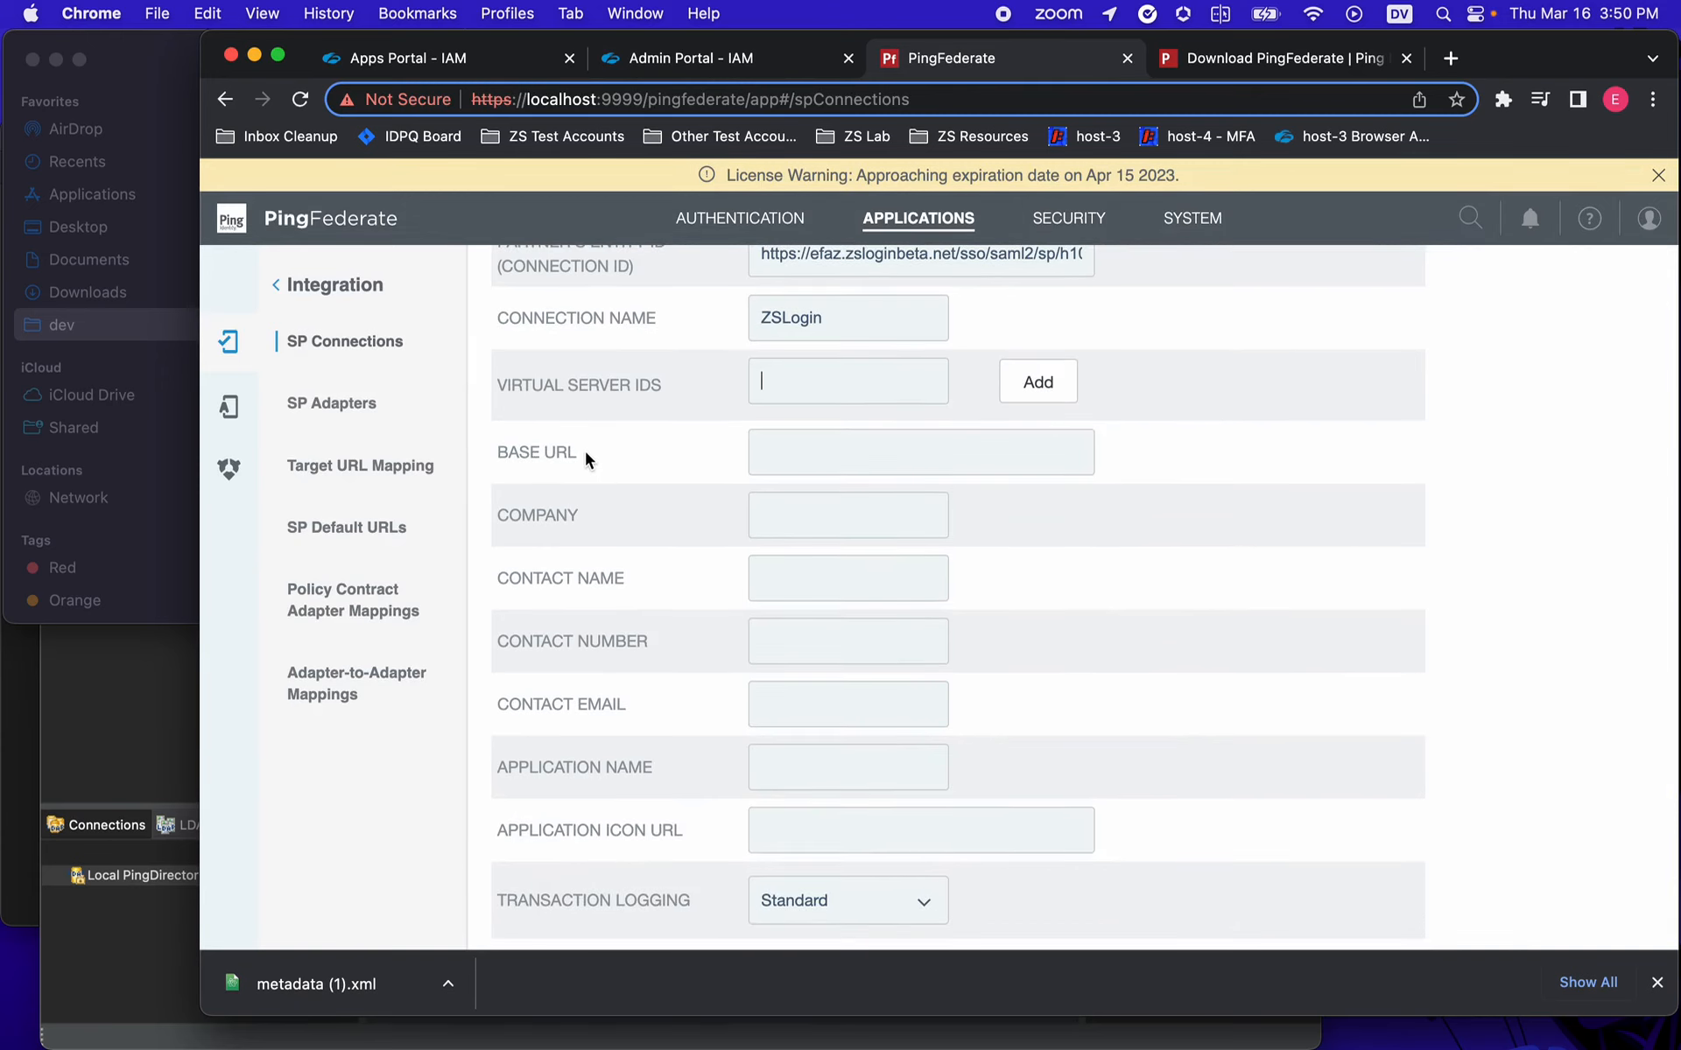
scroll(1174, 628, "down", 2)
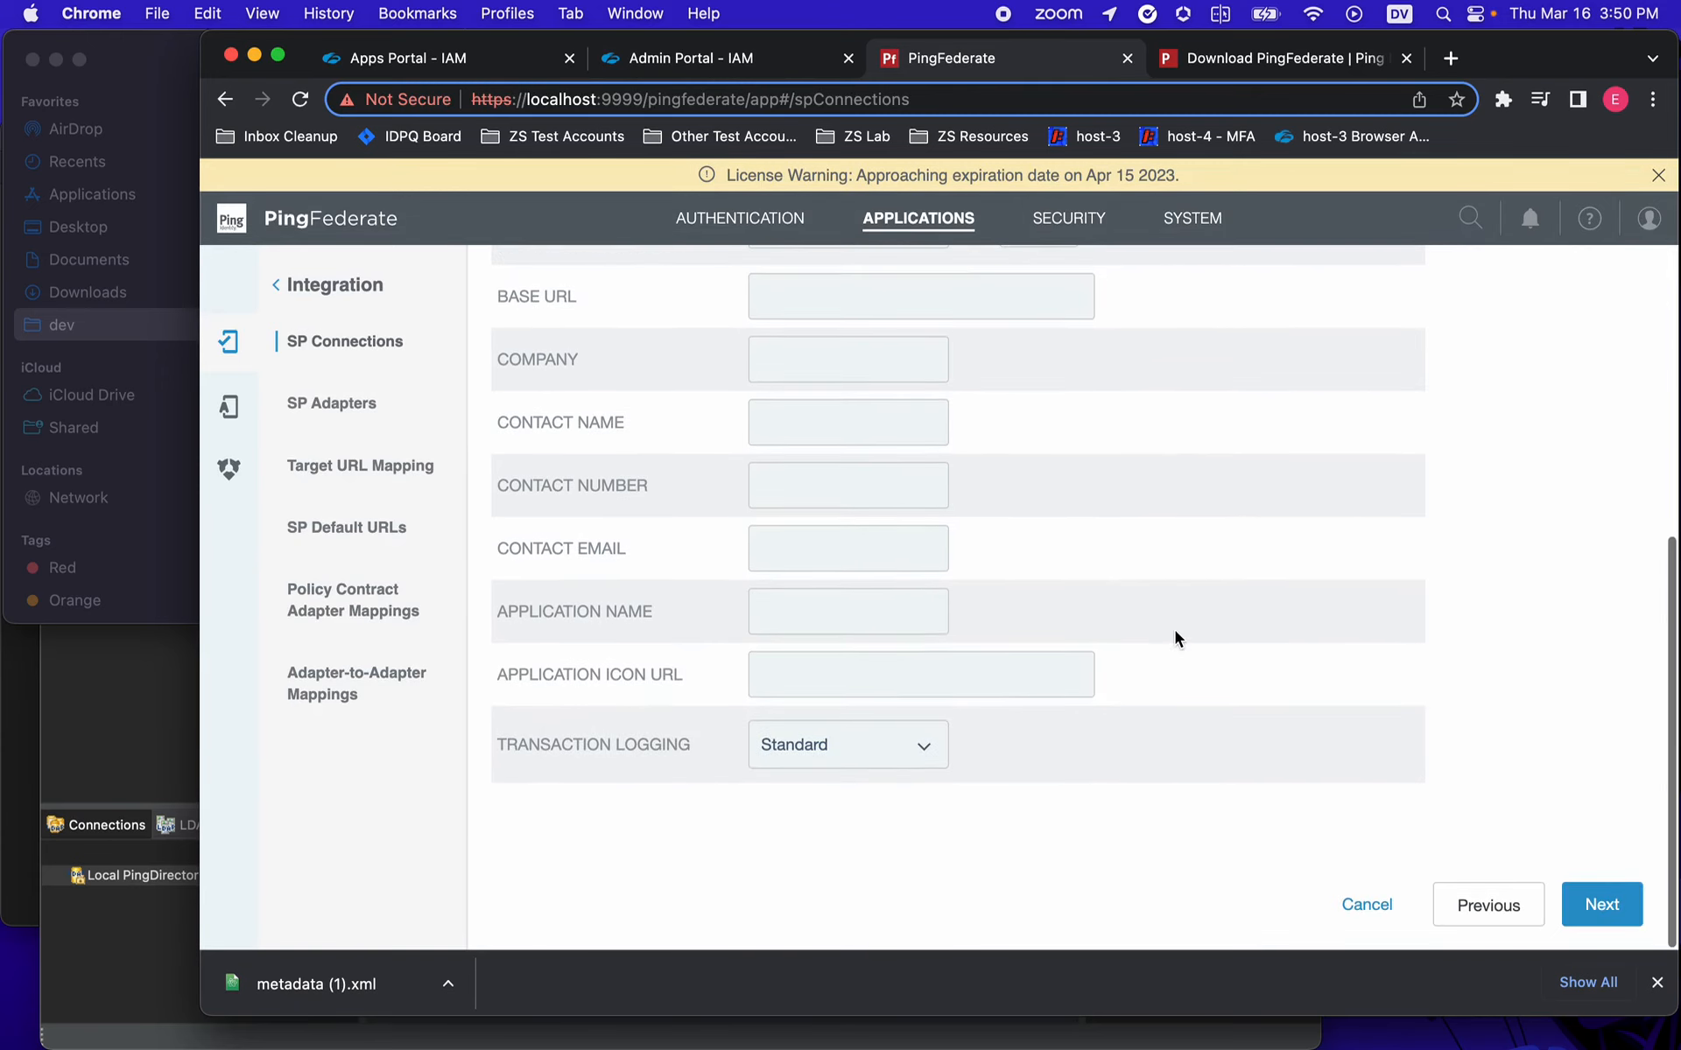
left_click(1589, 911)
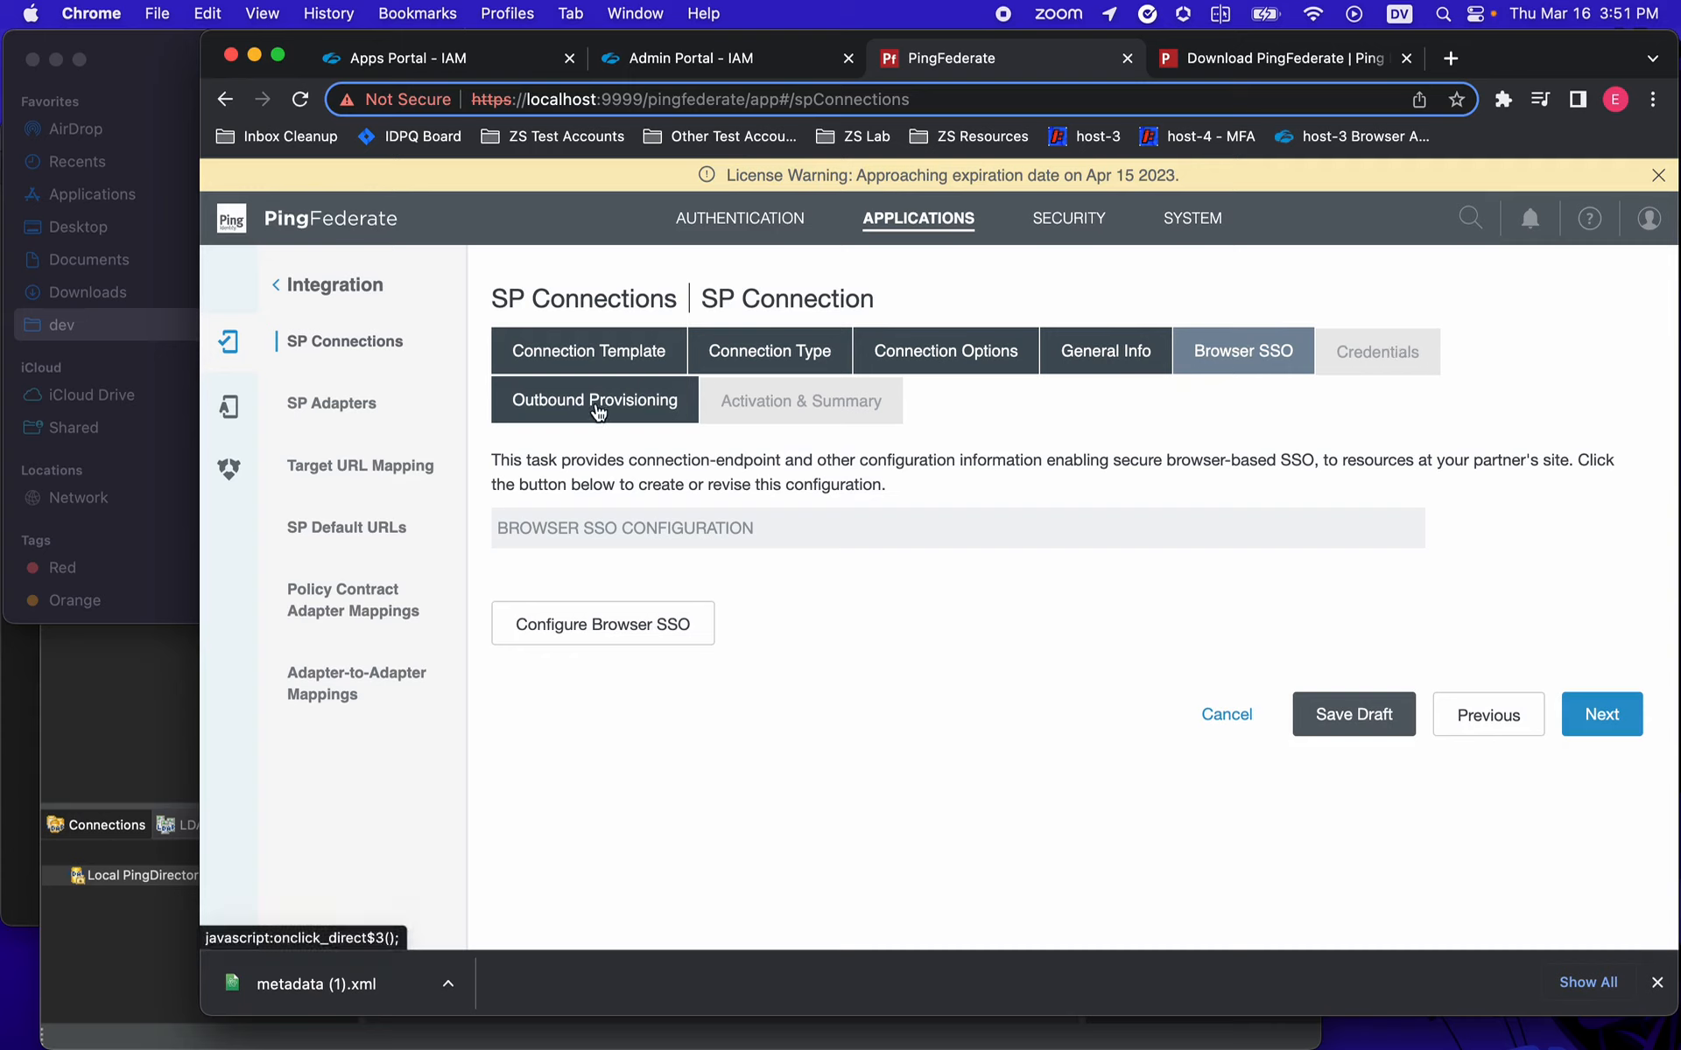
- Turn on SP-initiated SSO in Browser SSO and keep the 5-minute assertion lifetime
left_click(636, 637)
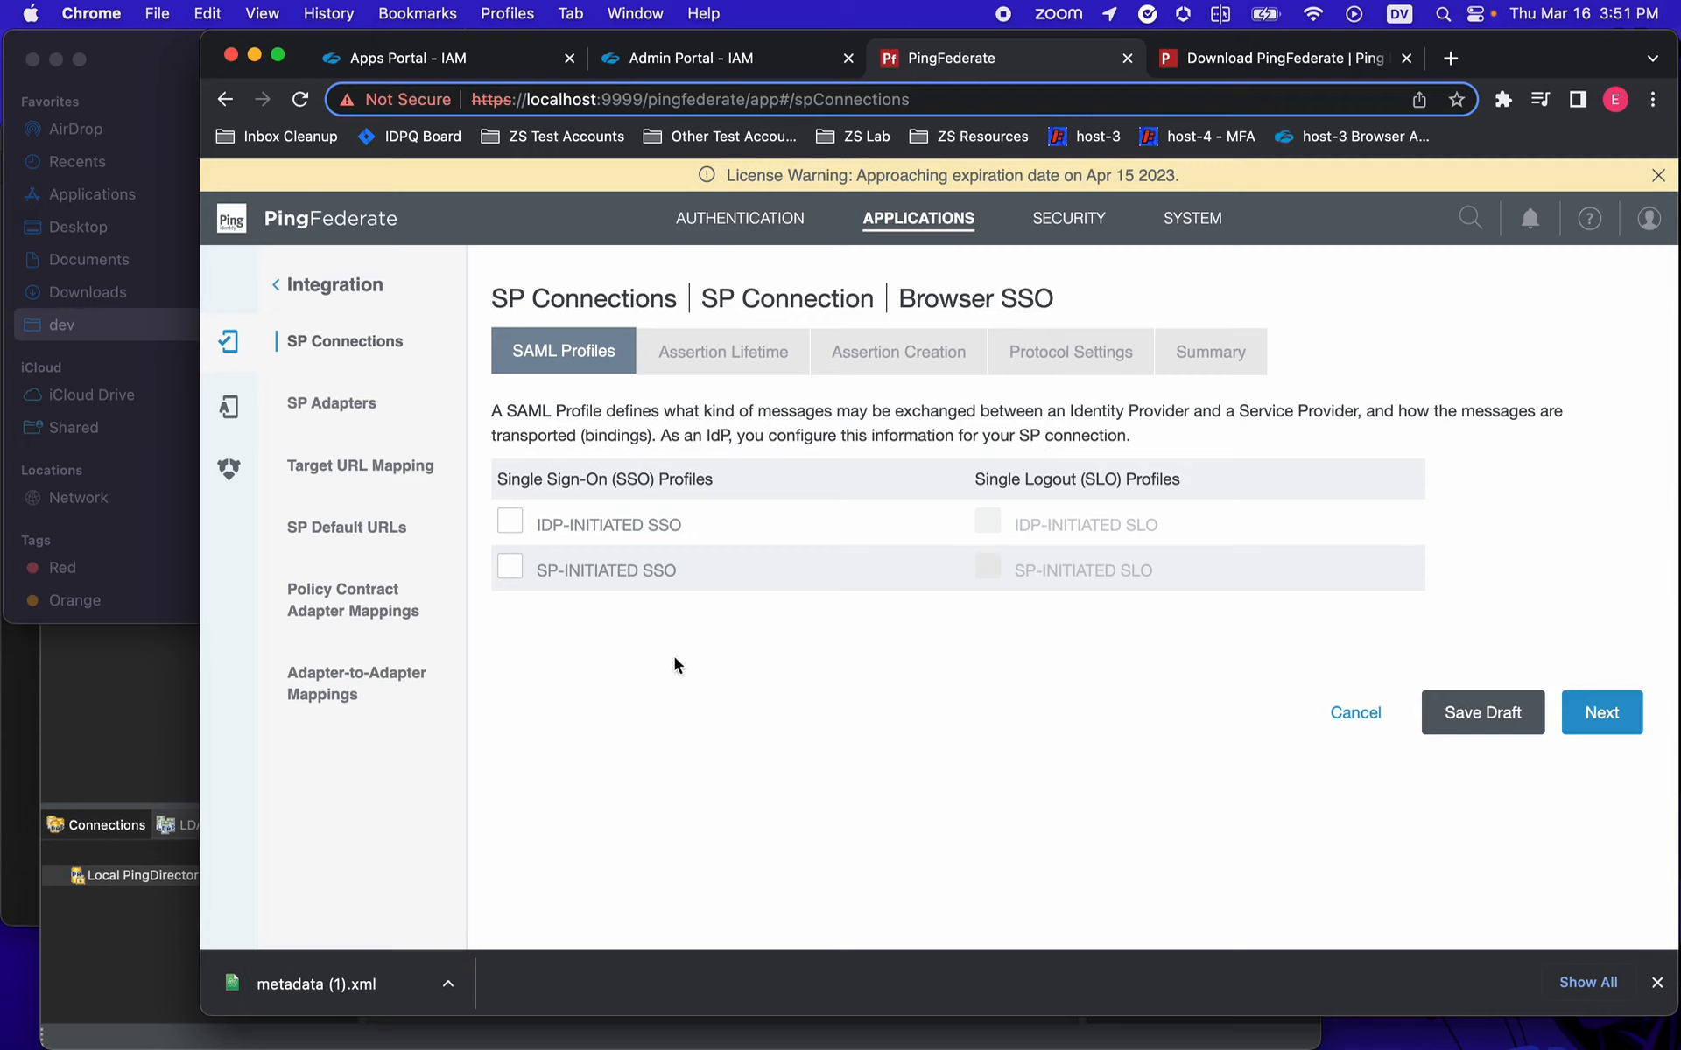
left_click(510, 568)
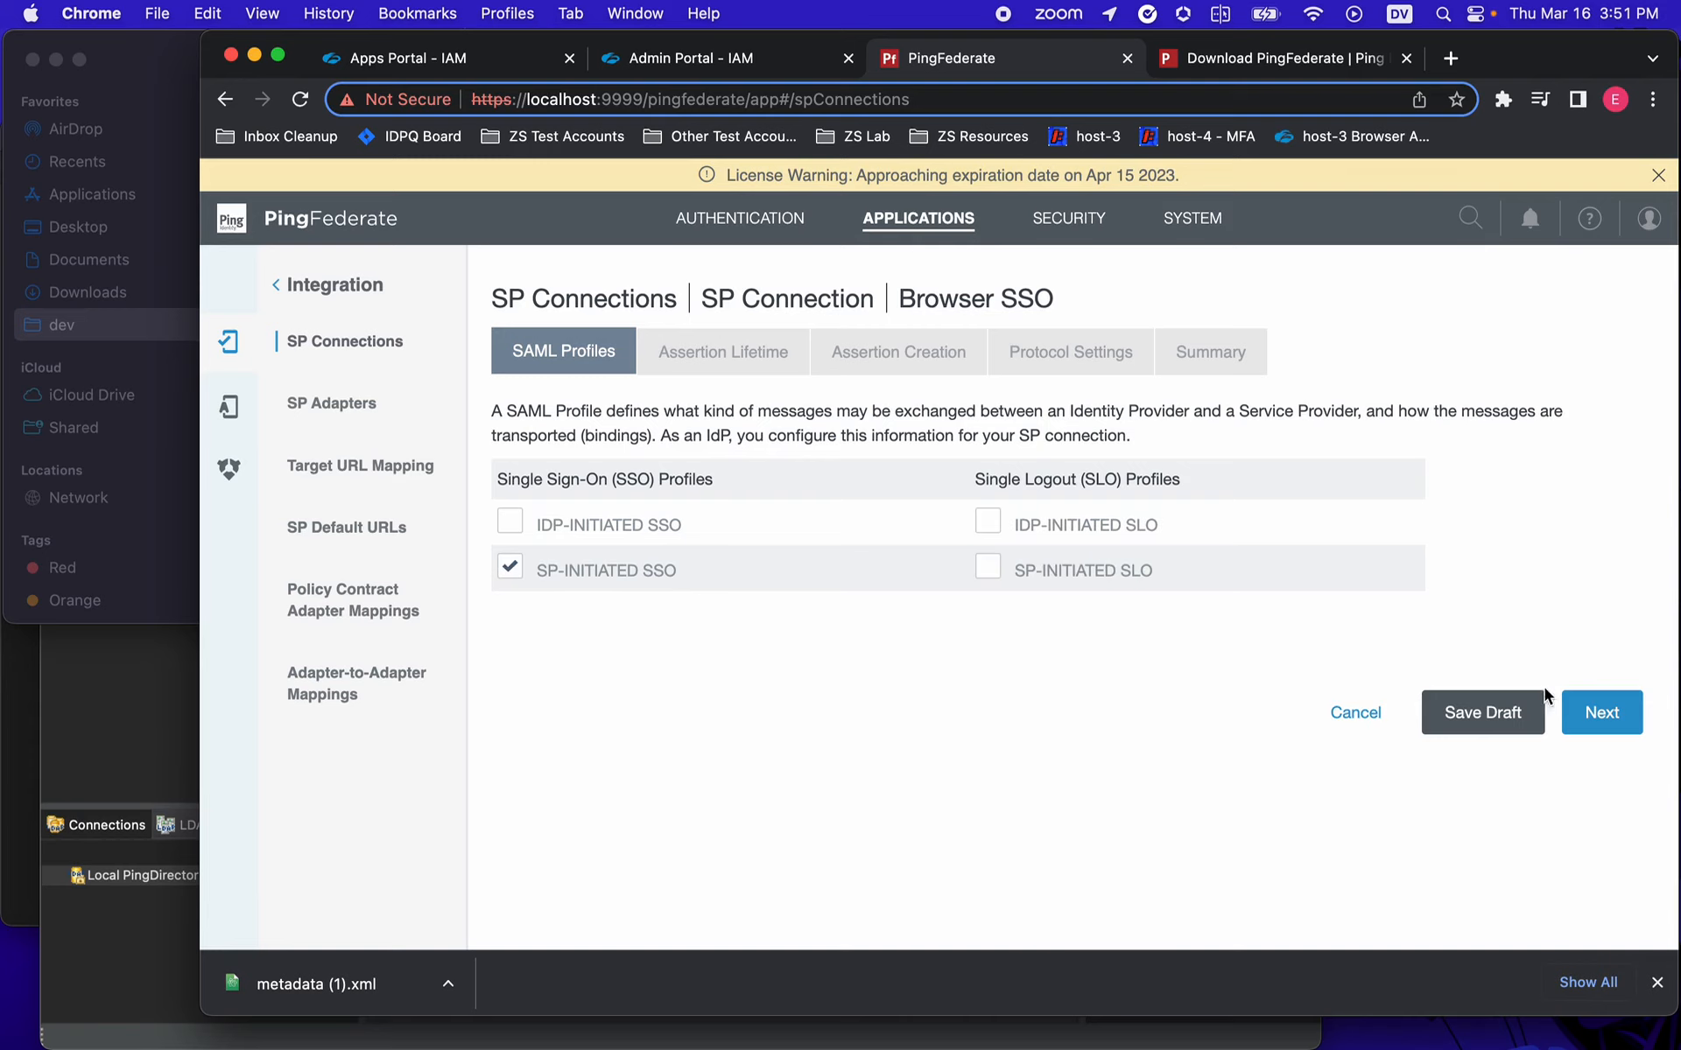
left_click(1598, 717)
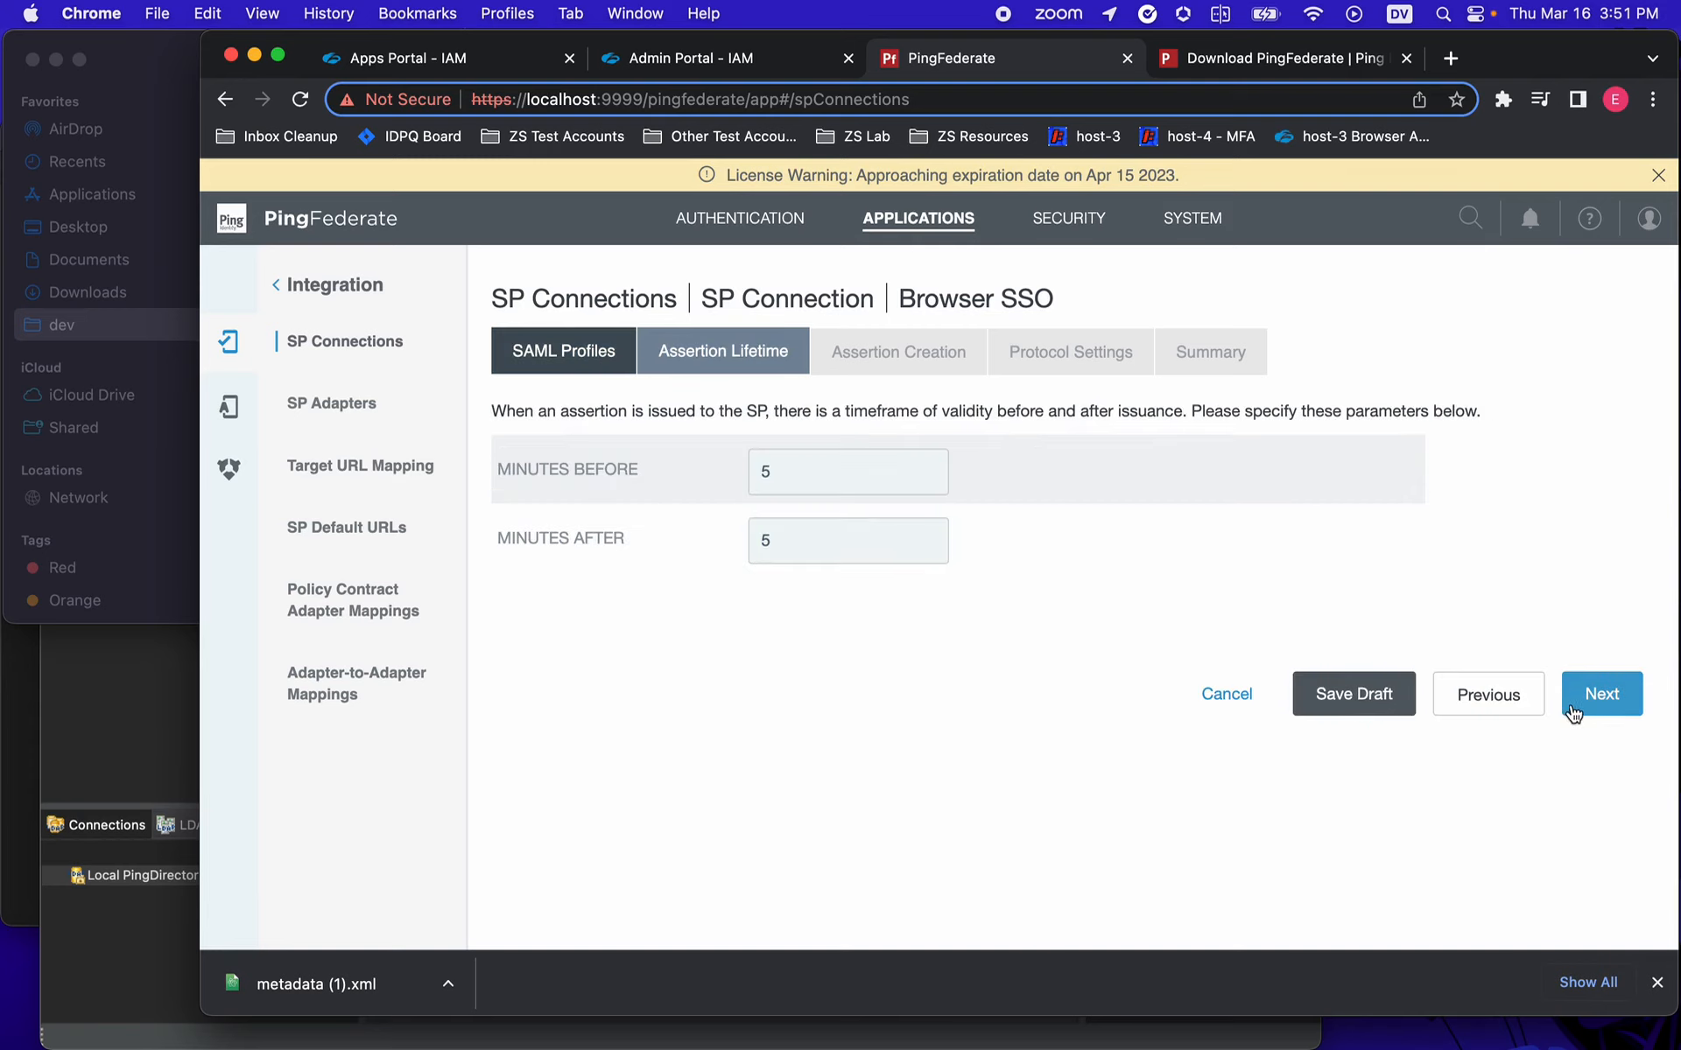
left_click(1575, 711)
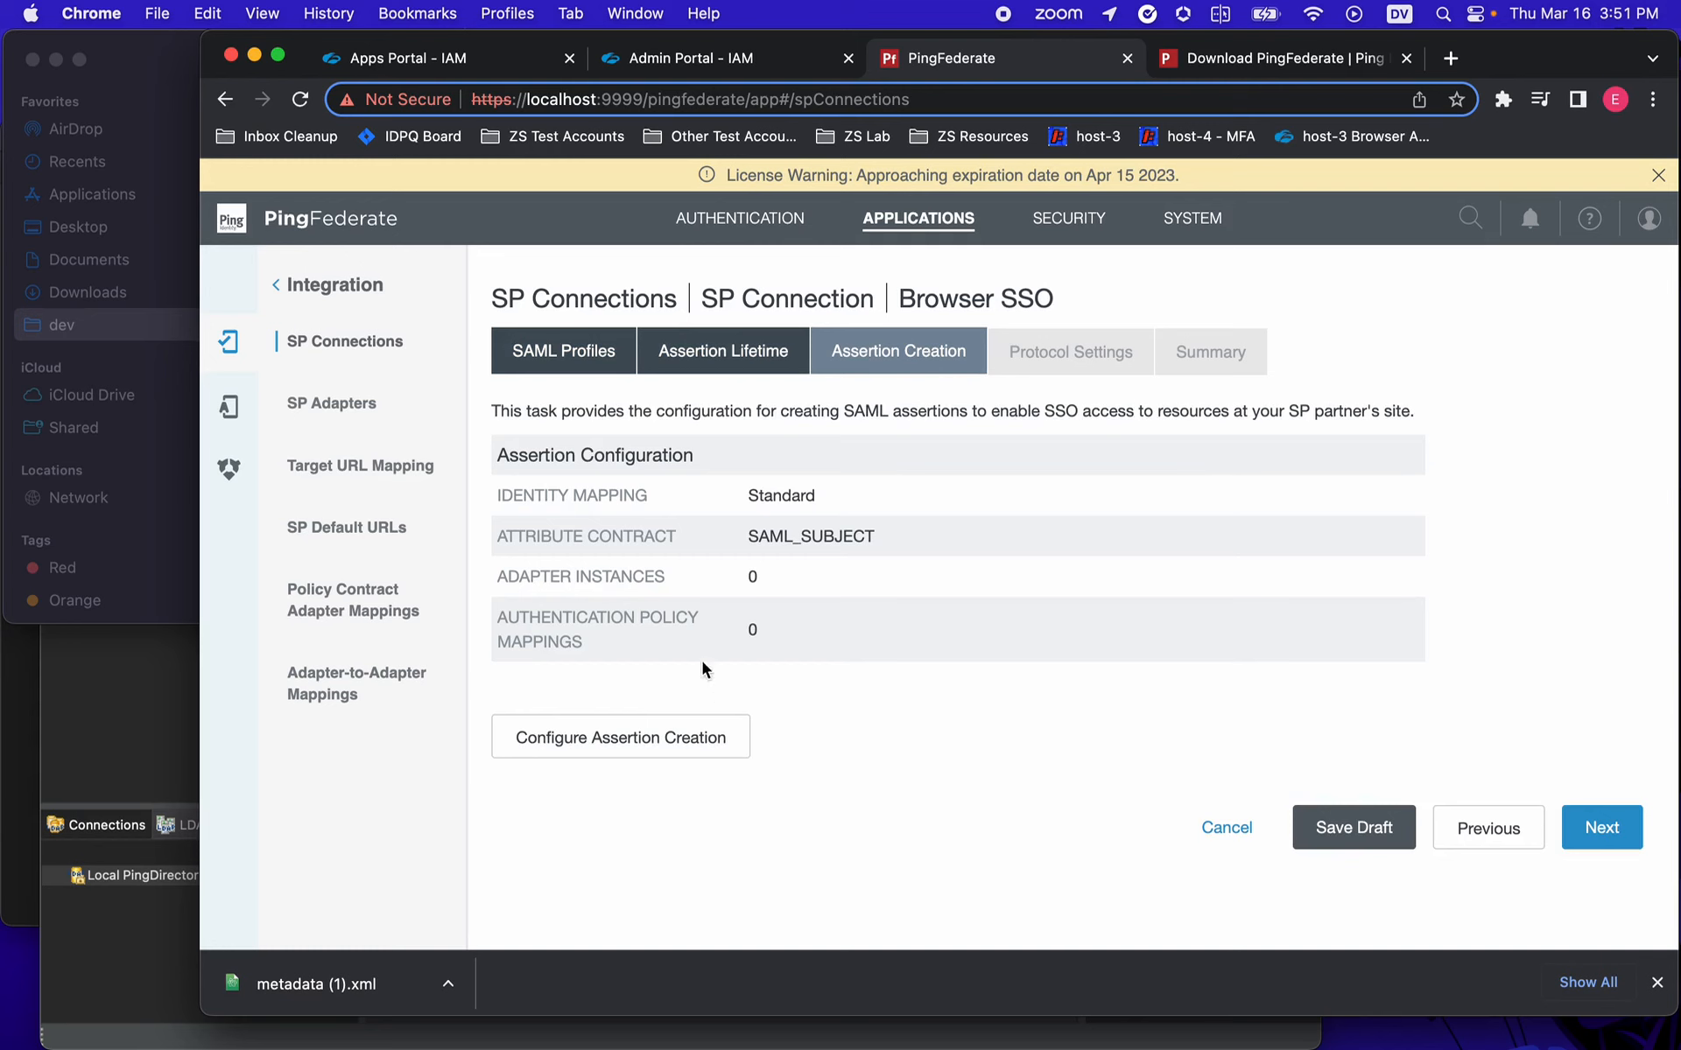
- Accept Standard identity mapping and the SAML_SUBJECT attribute contract, then add an authentication policy mapping
left_click(670, 737)
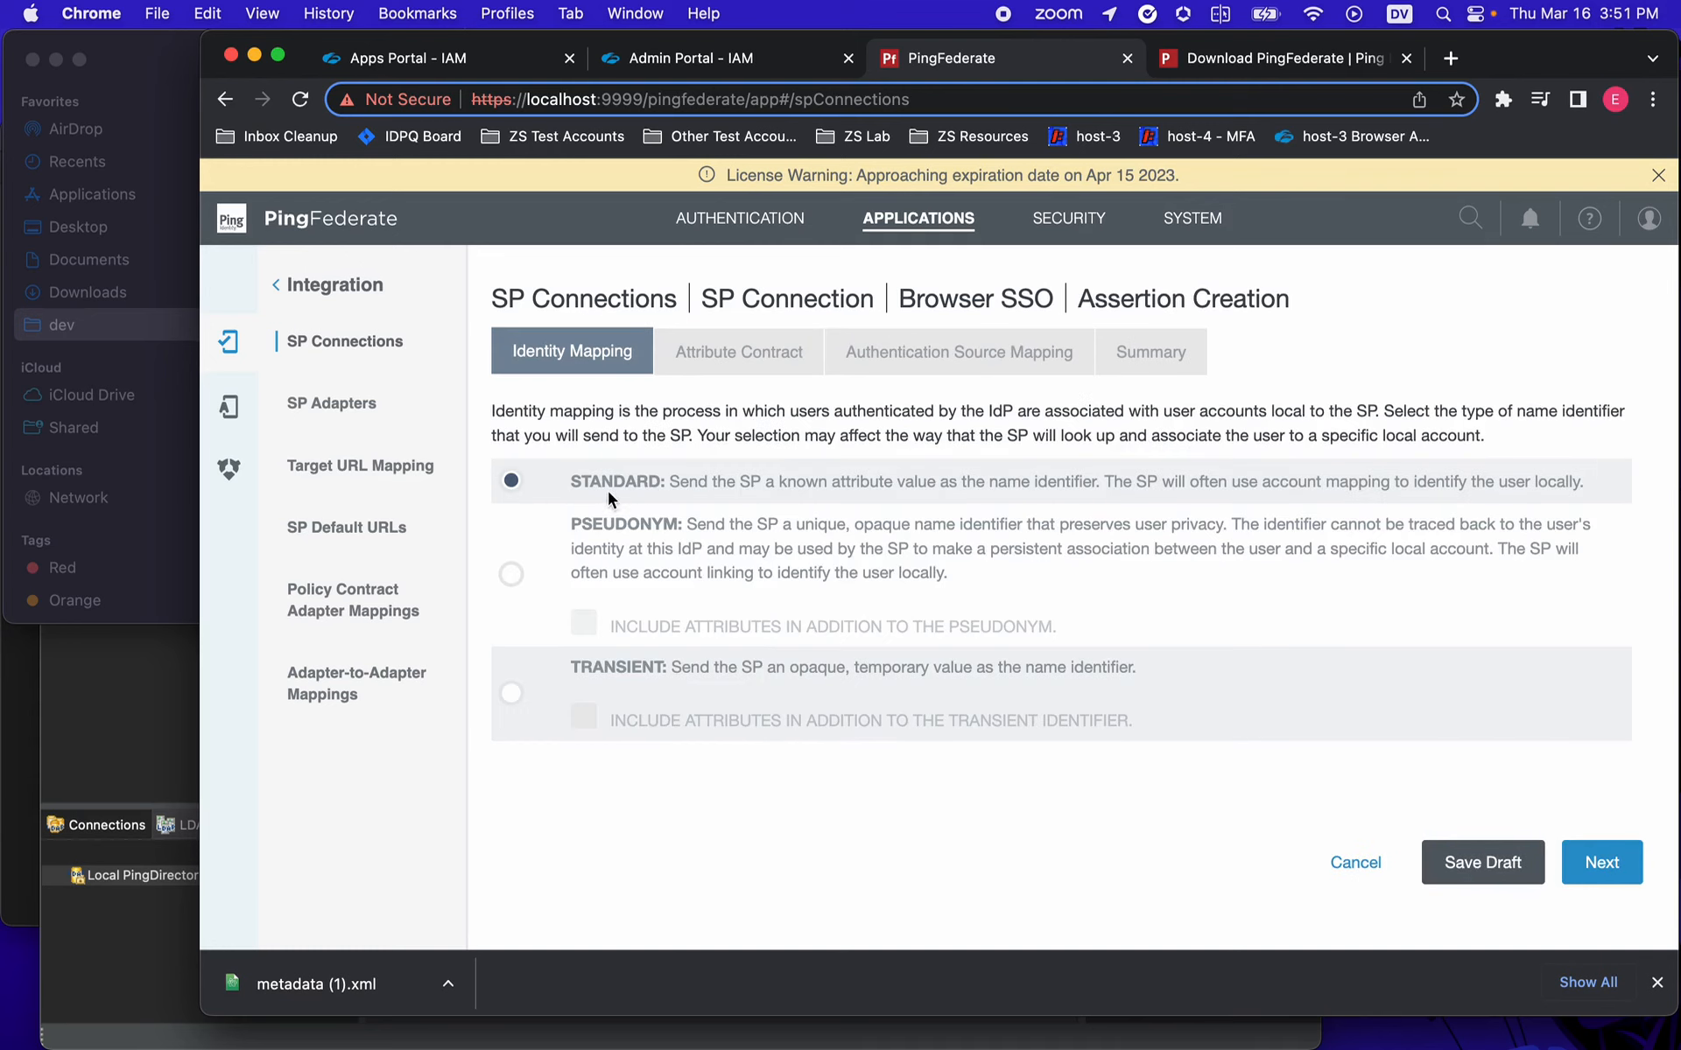
left_click(1606, 866)
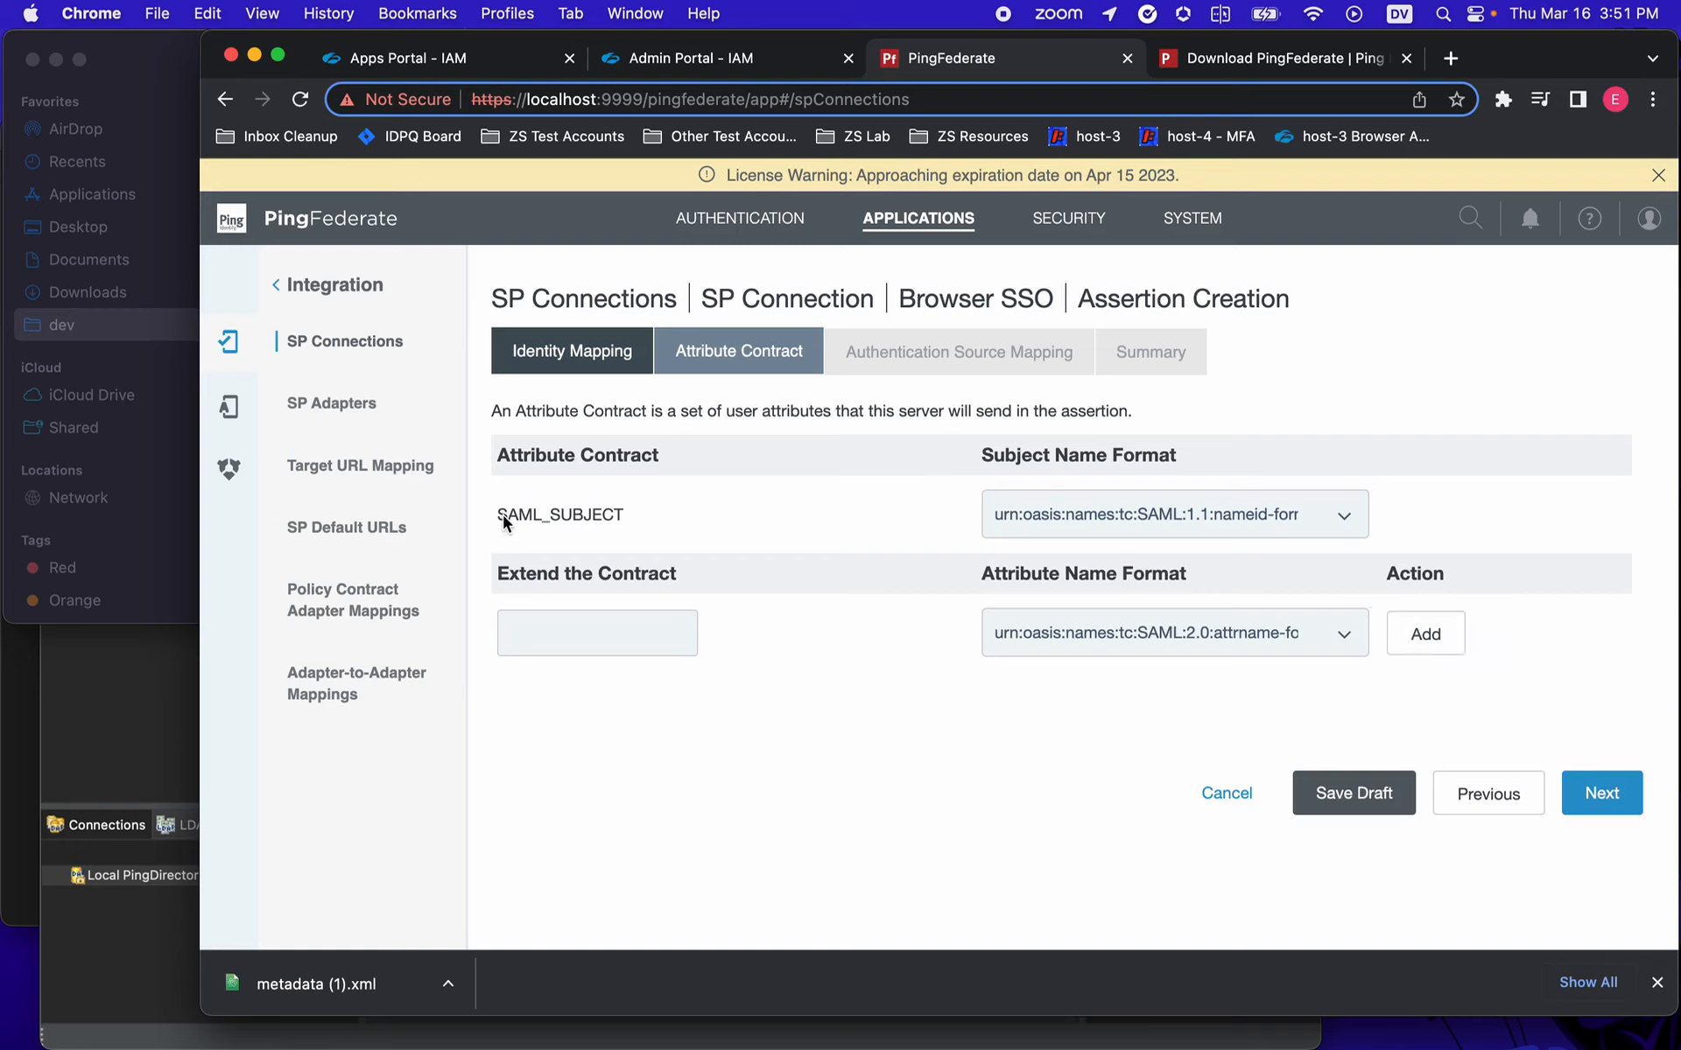
left_click_drag(504, 516, 734, 618)
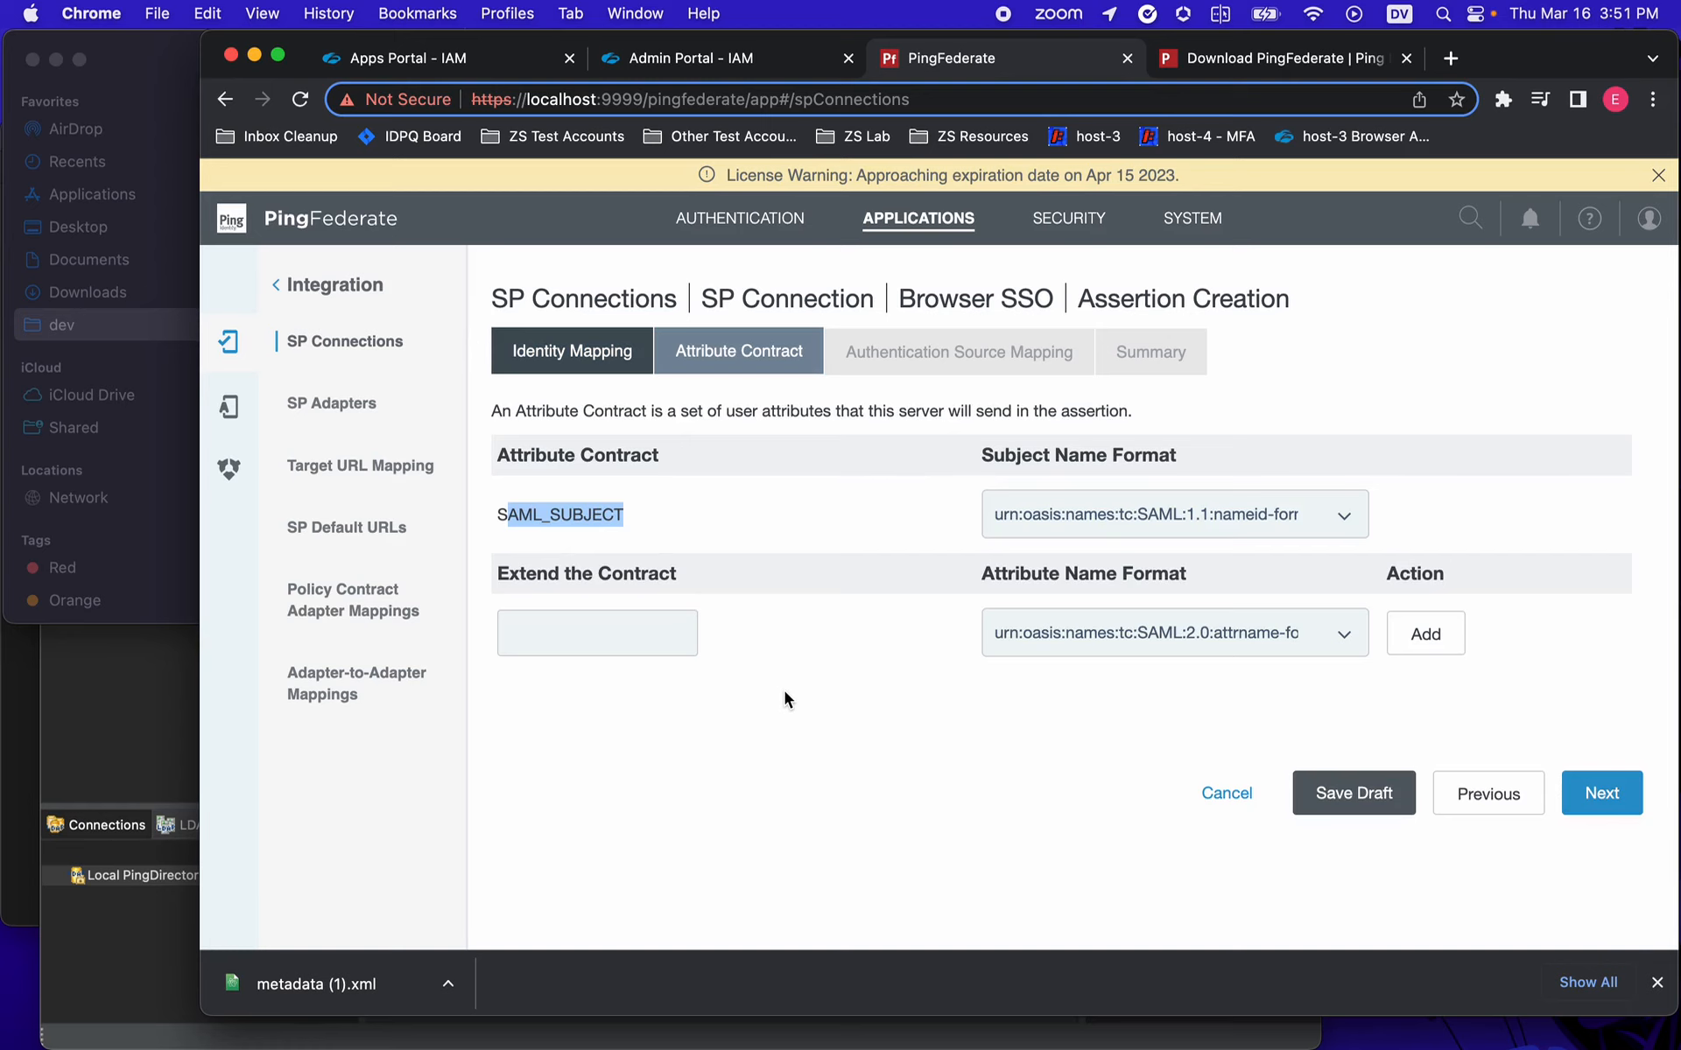
left_click(1605, 792)
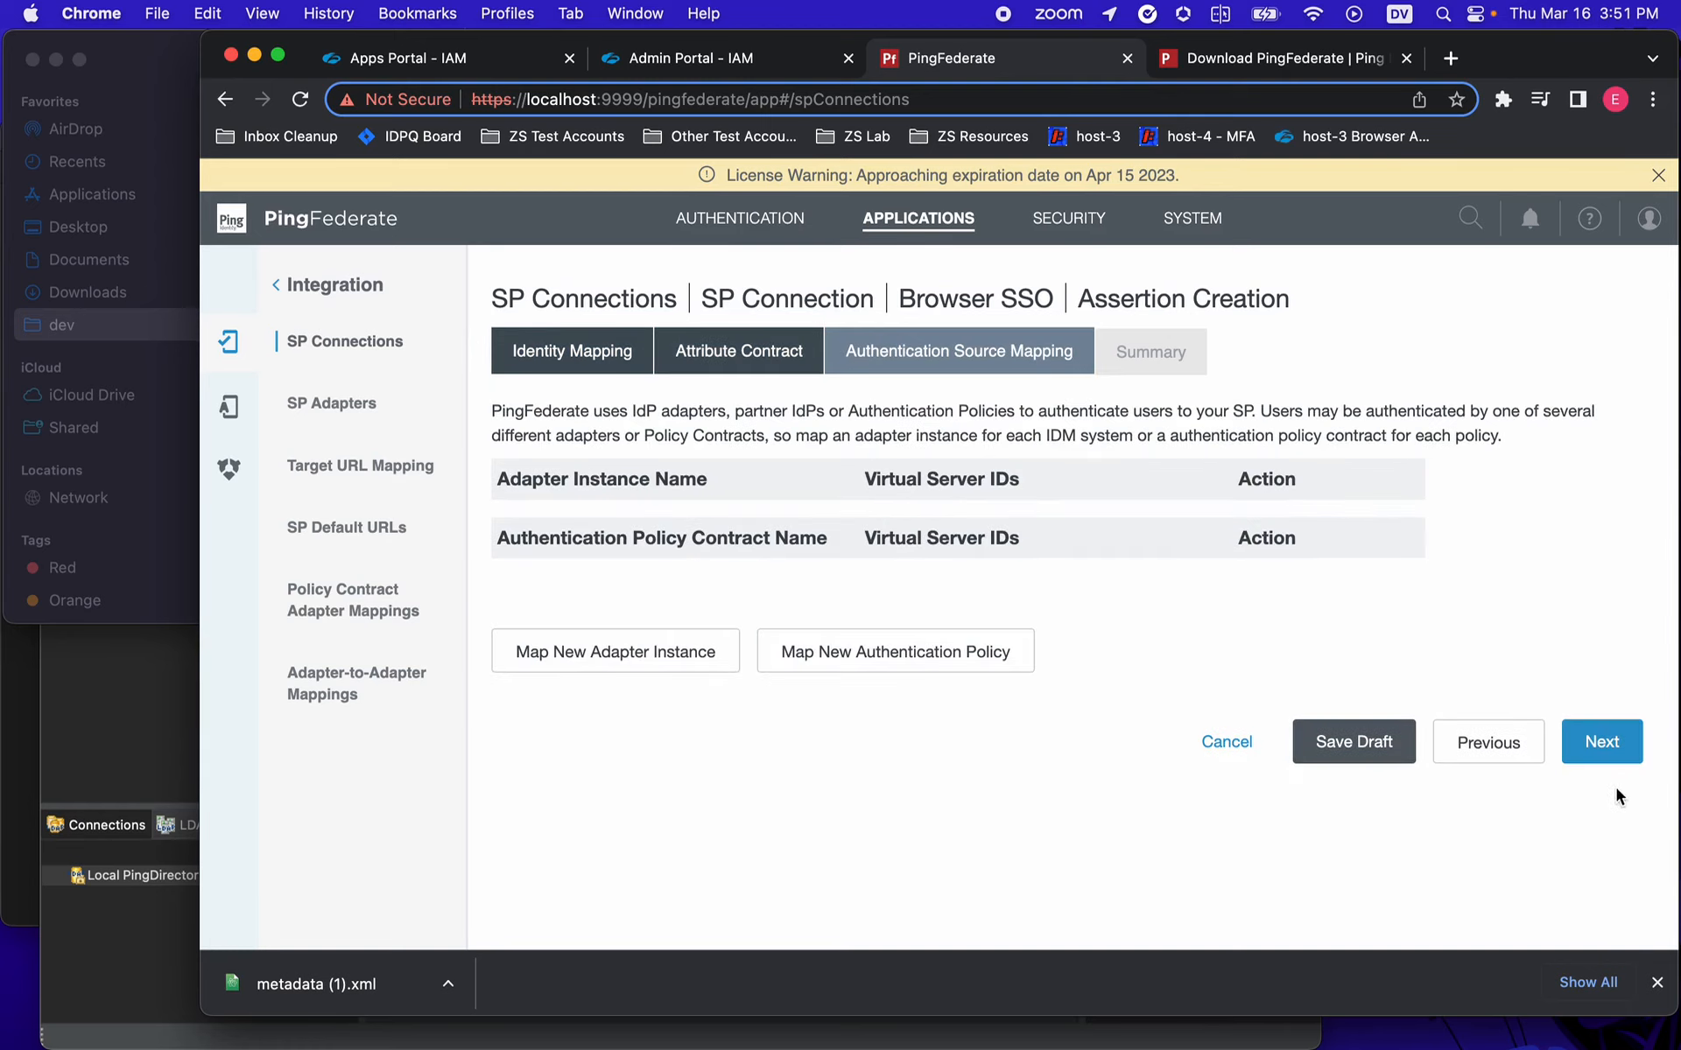
left_click(956, 657)
- Map the 'subject' policy contract and choose retrieving additional attributes from a data store
left_click(919, 528)
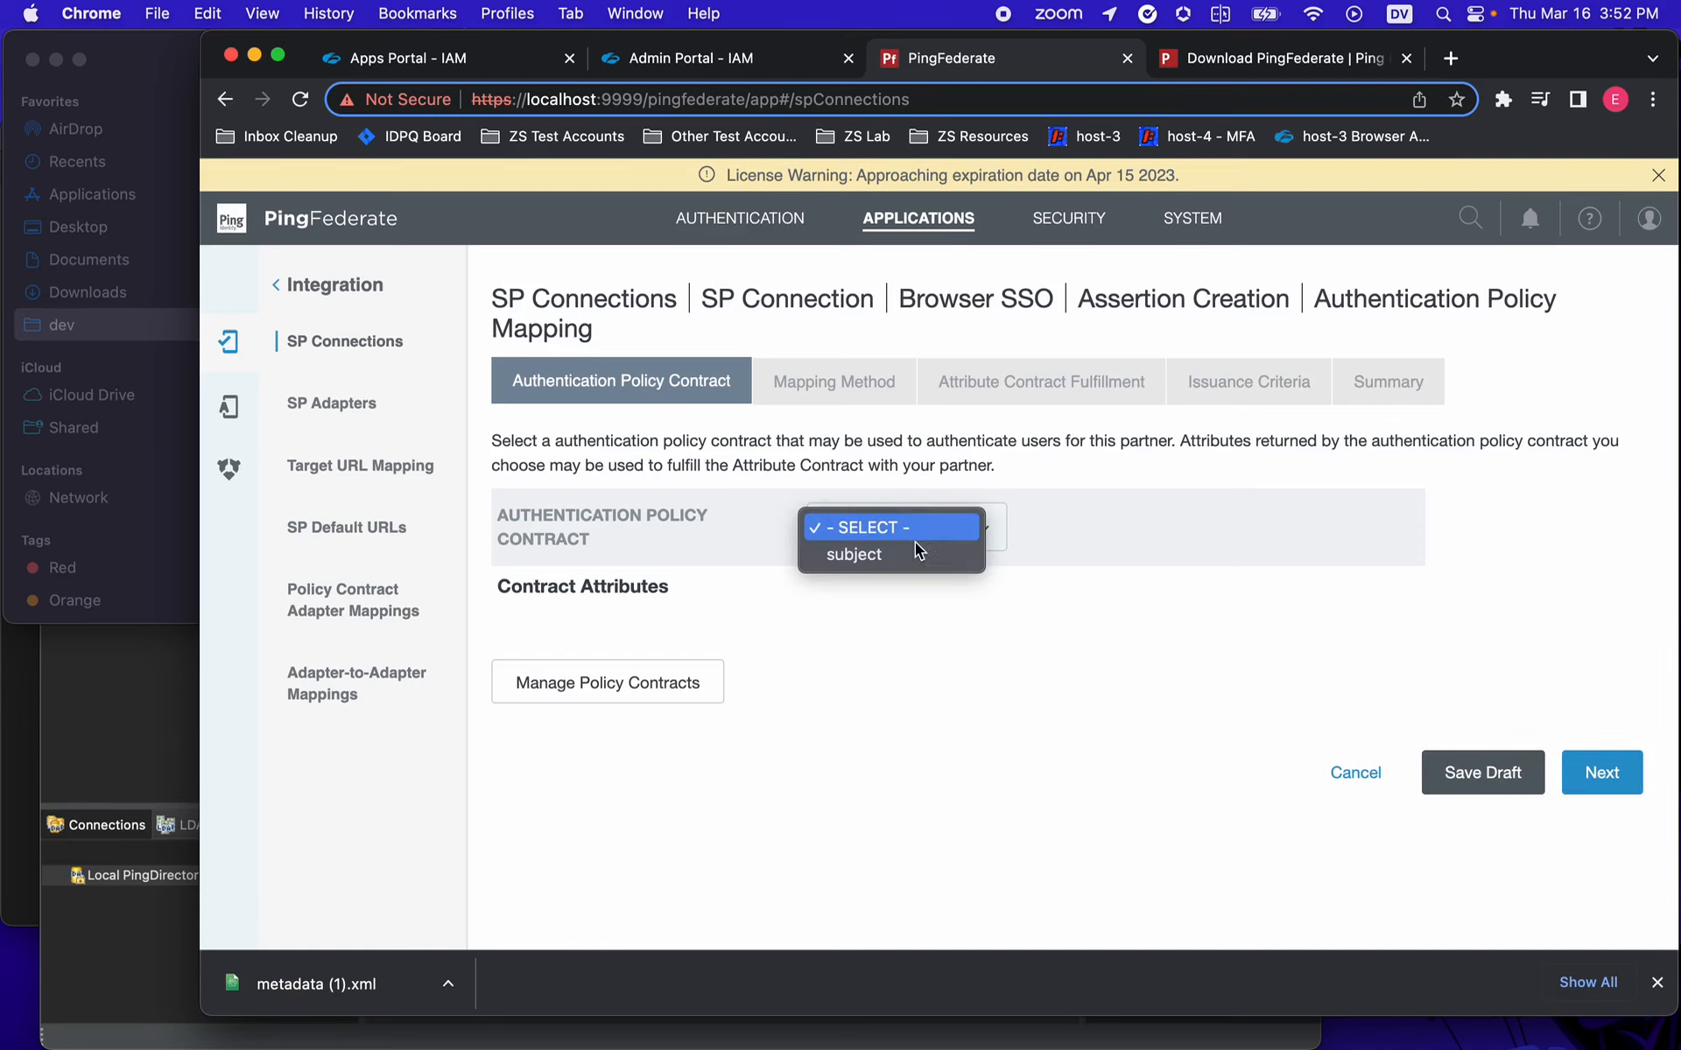
left_click(894, 557)
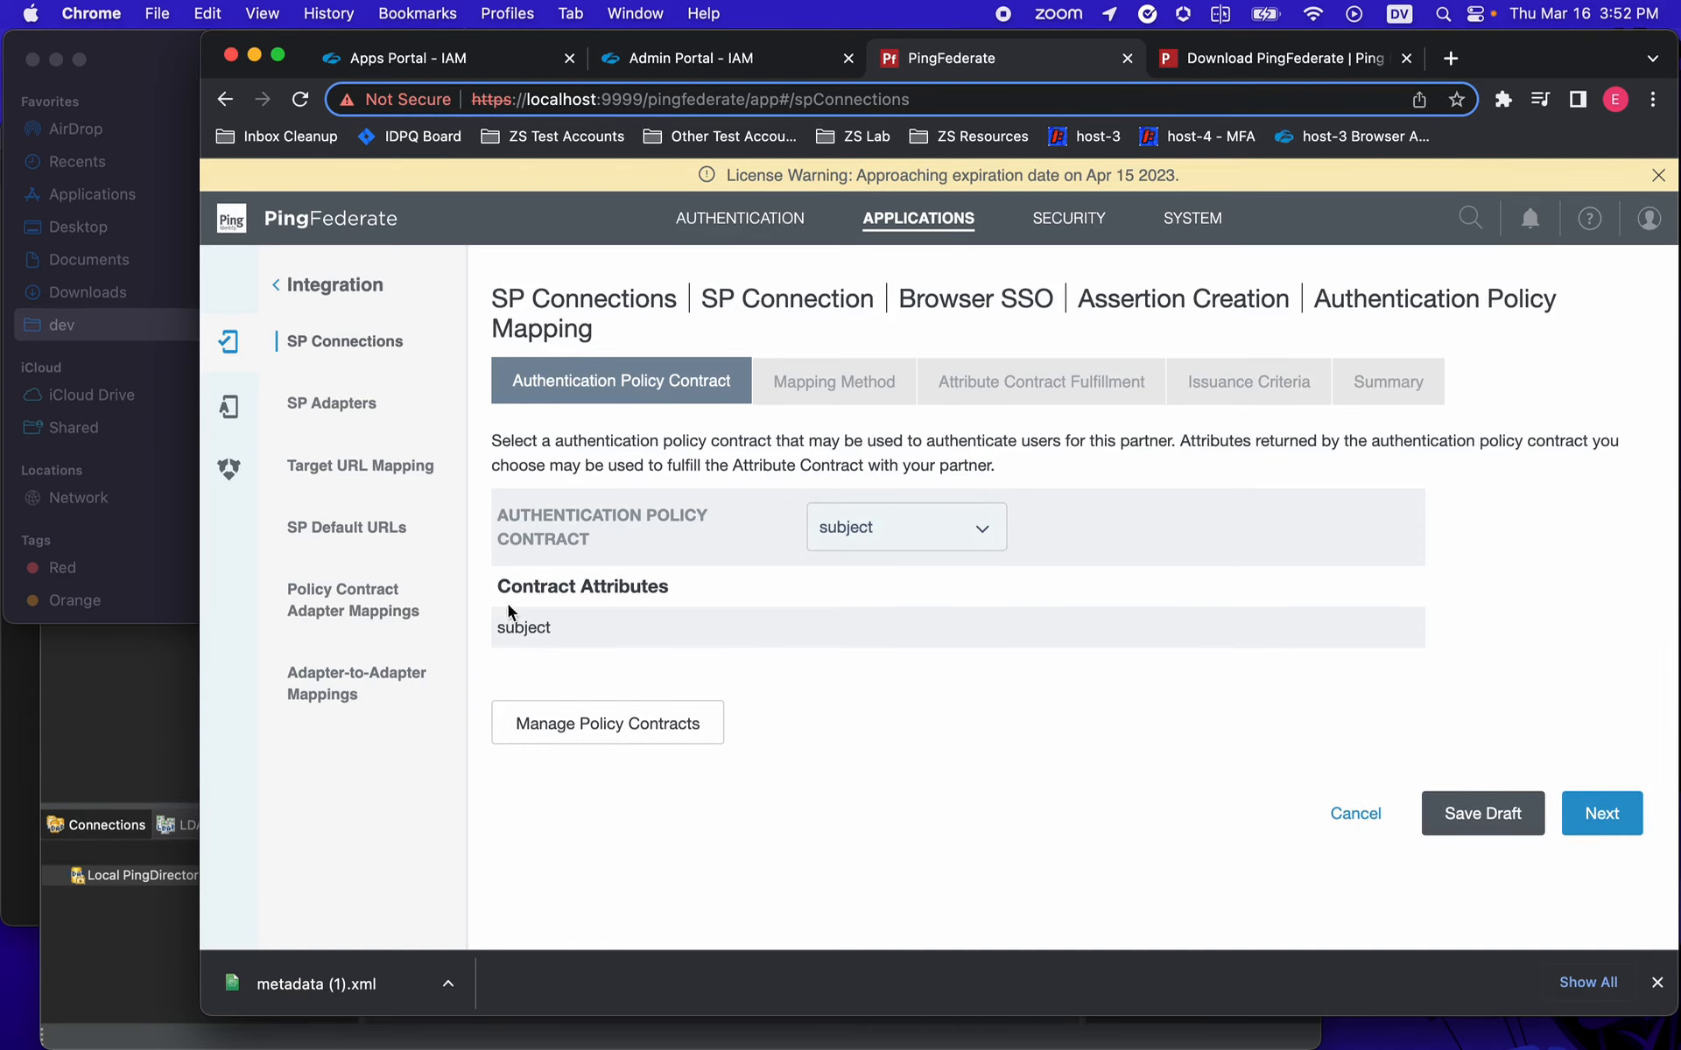
left_click_drag(548, 632, 496, 628)
left_click(1599, 814)
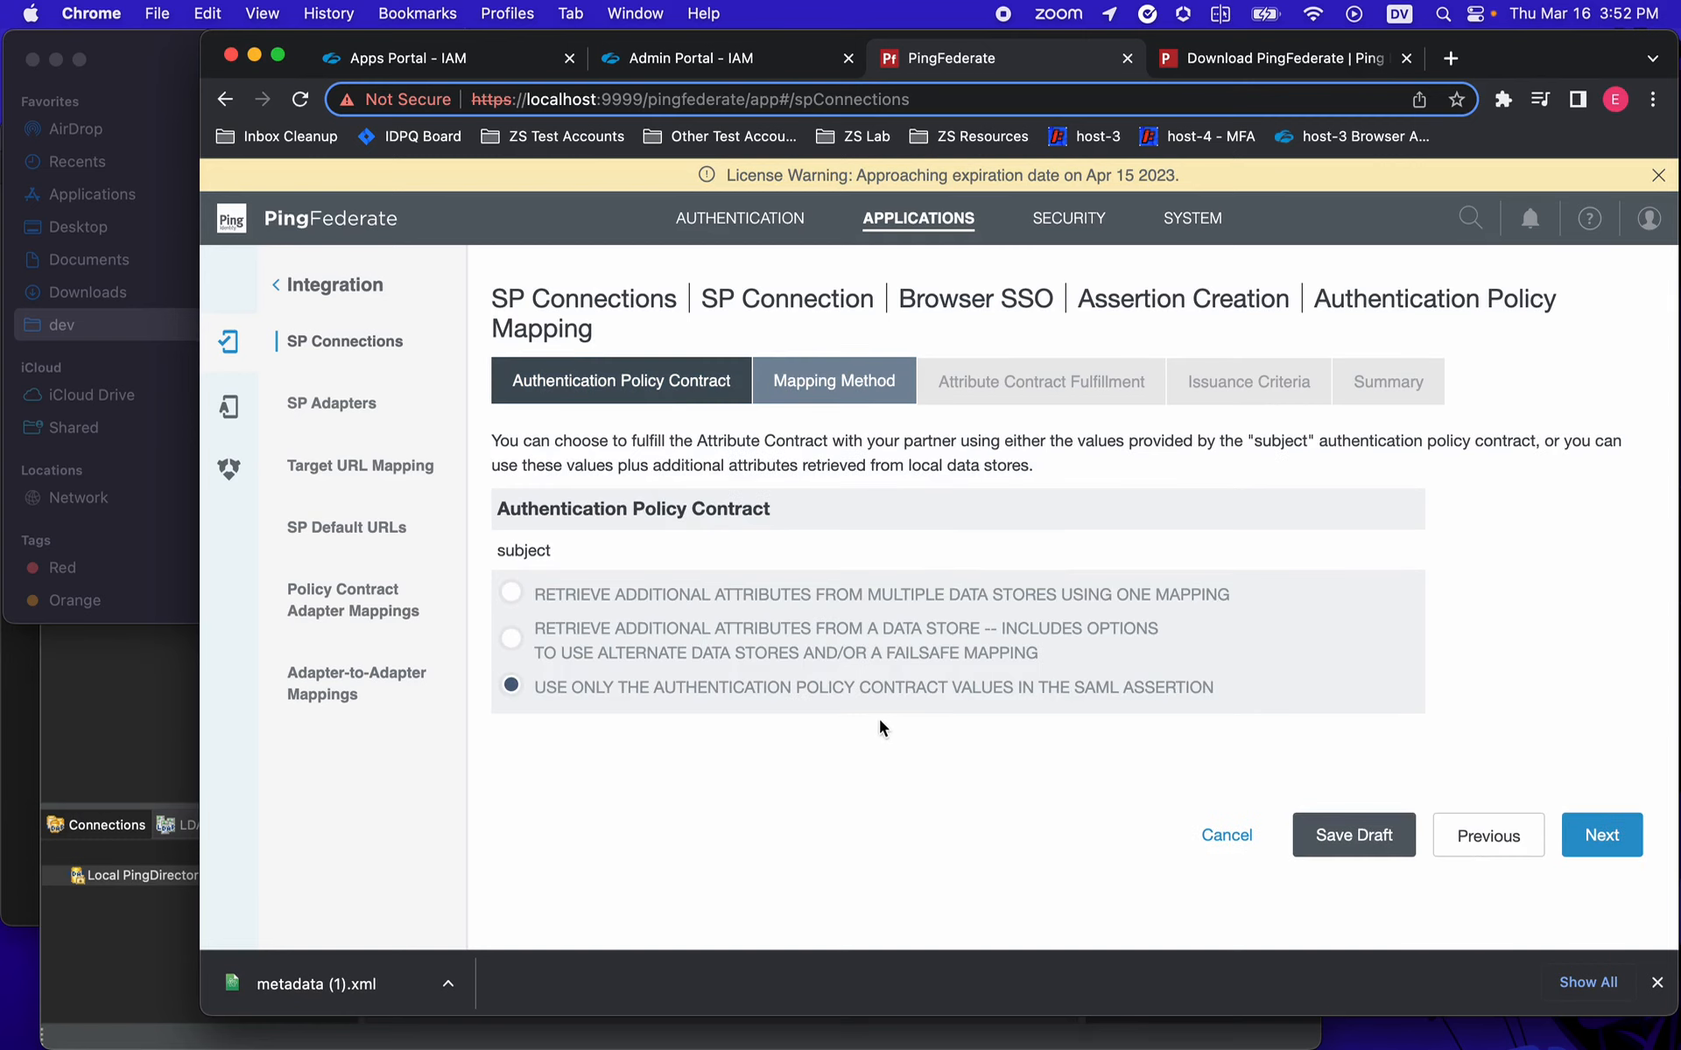
left_click(513, 640)
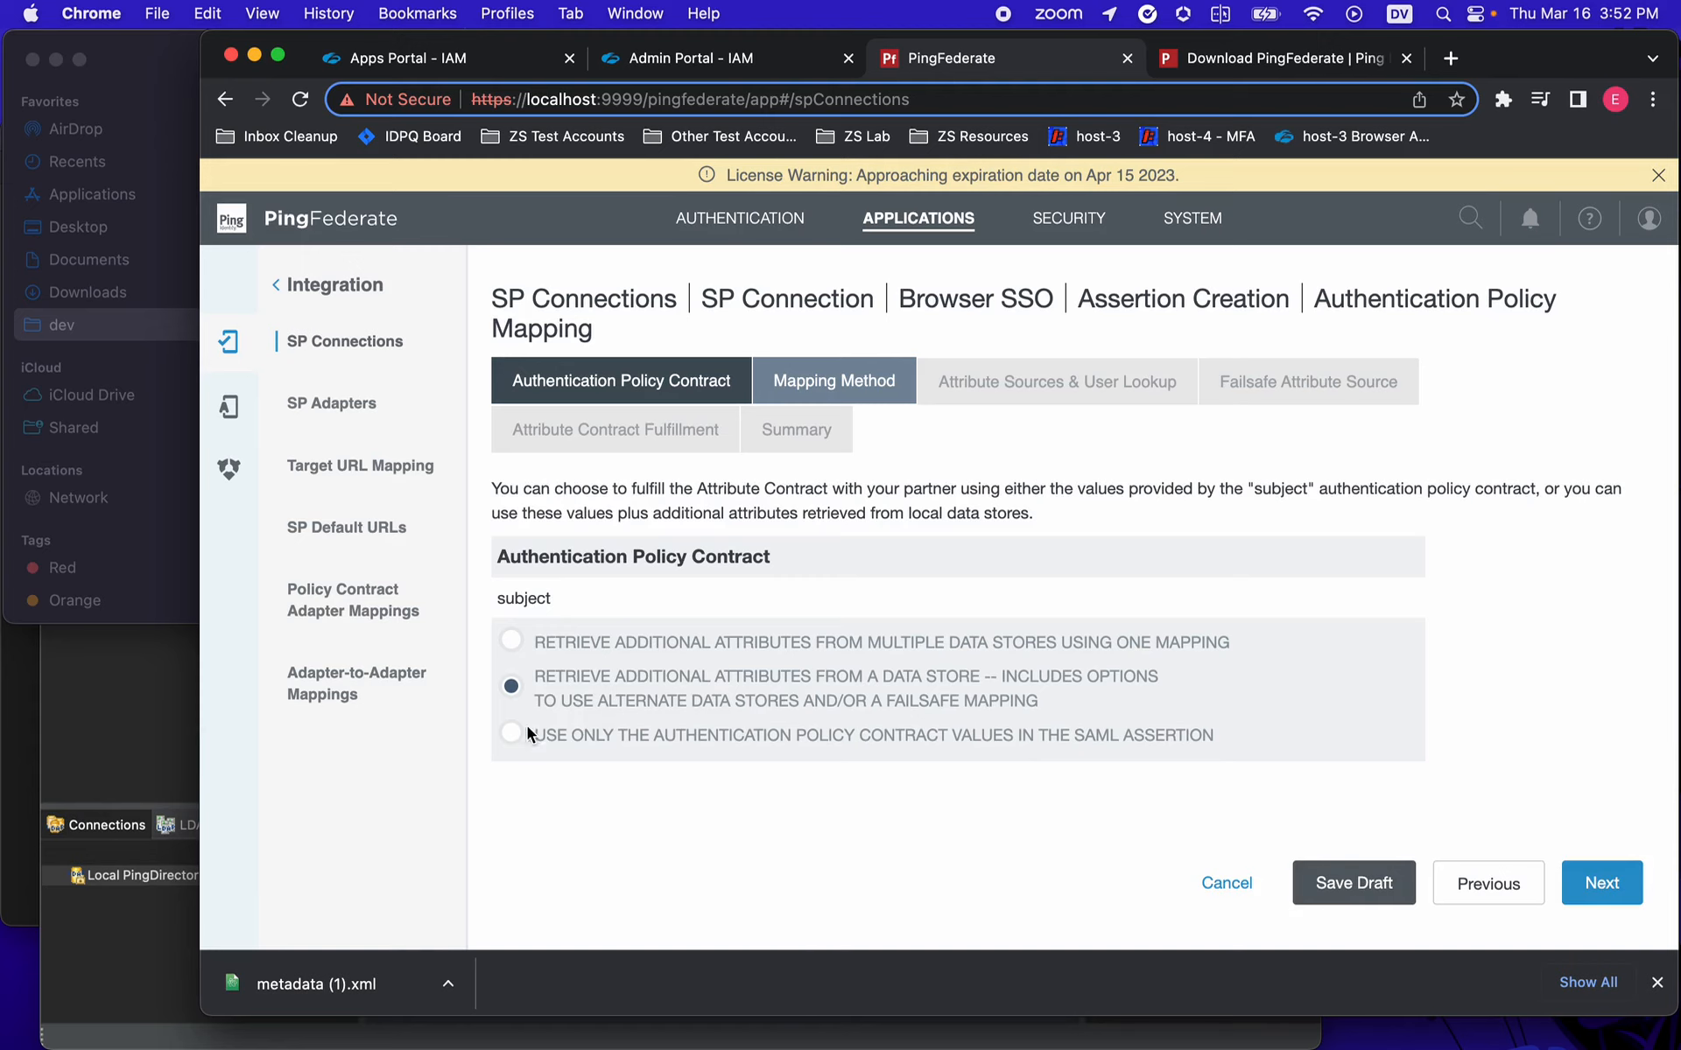
left_click(122, 704)
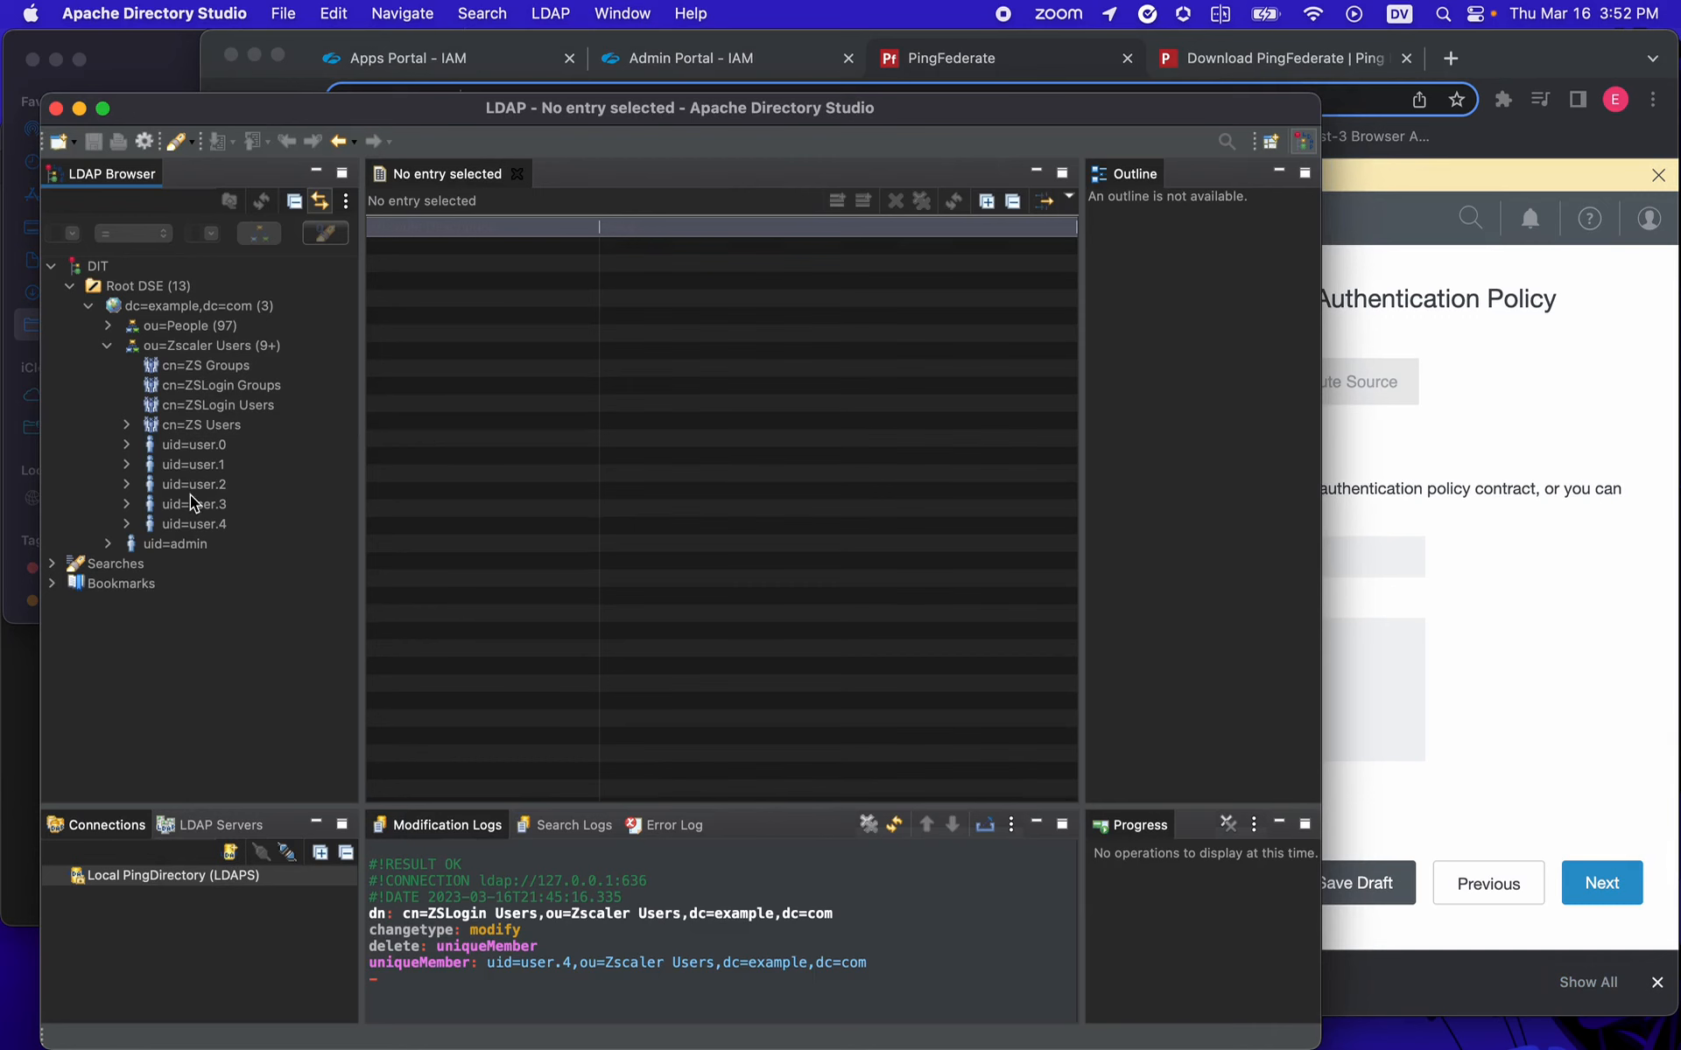
- Inspect the uid and mail attribute values of the uid=user.3 entry under ou=Zscaler Users
left_click(213, 507)
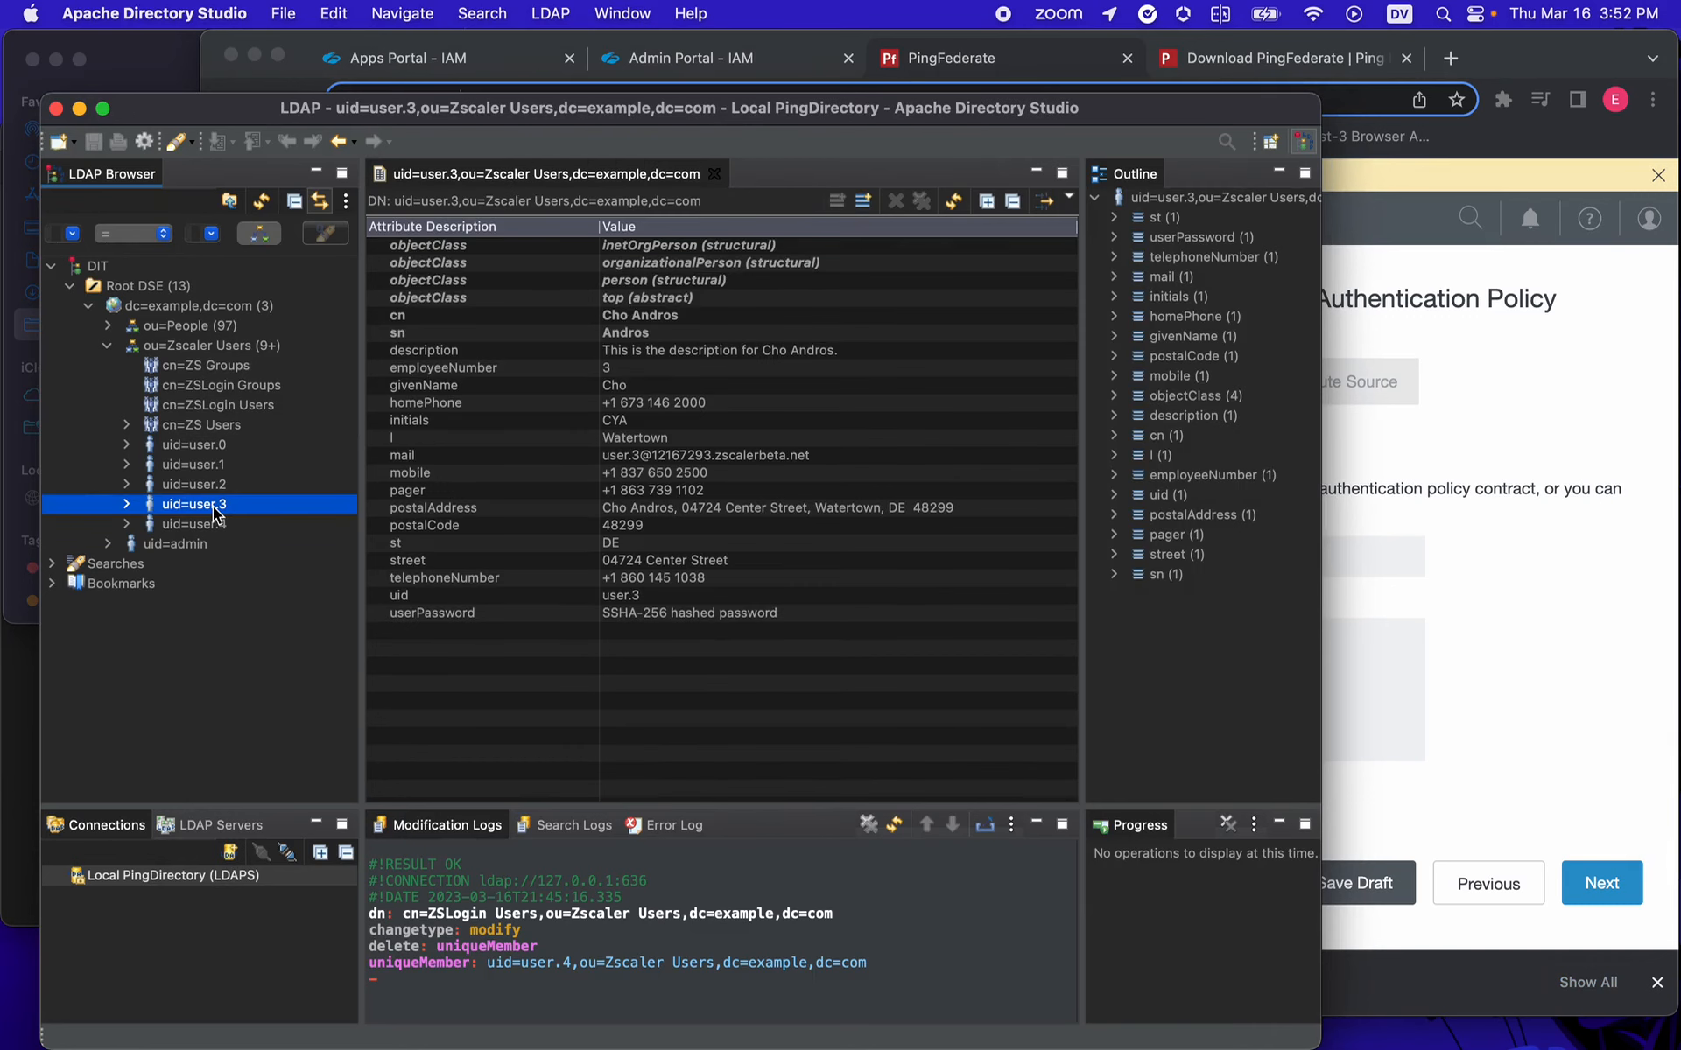
left_click(465, 597)
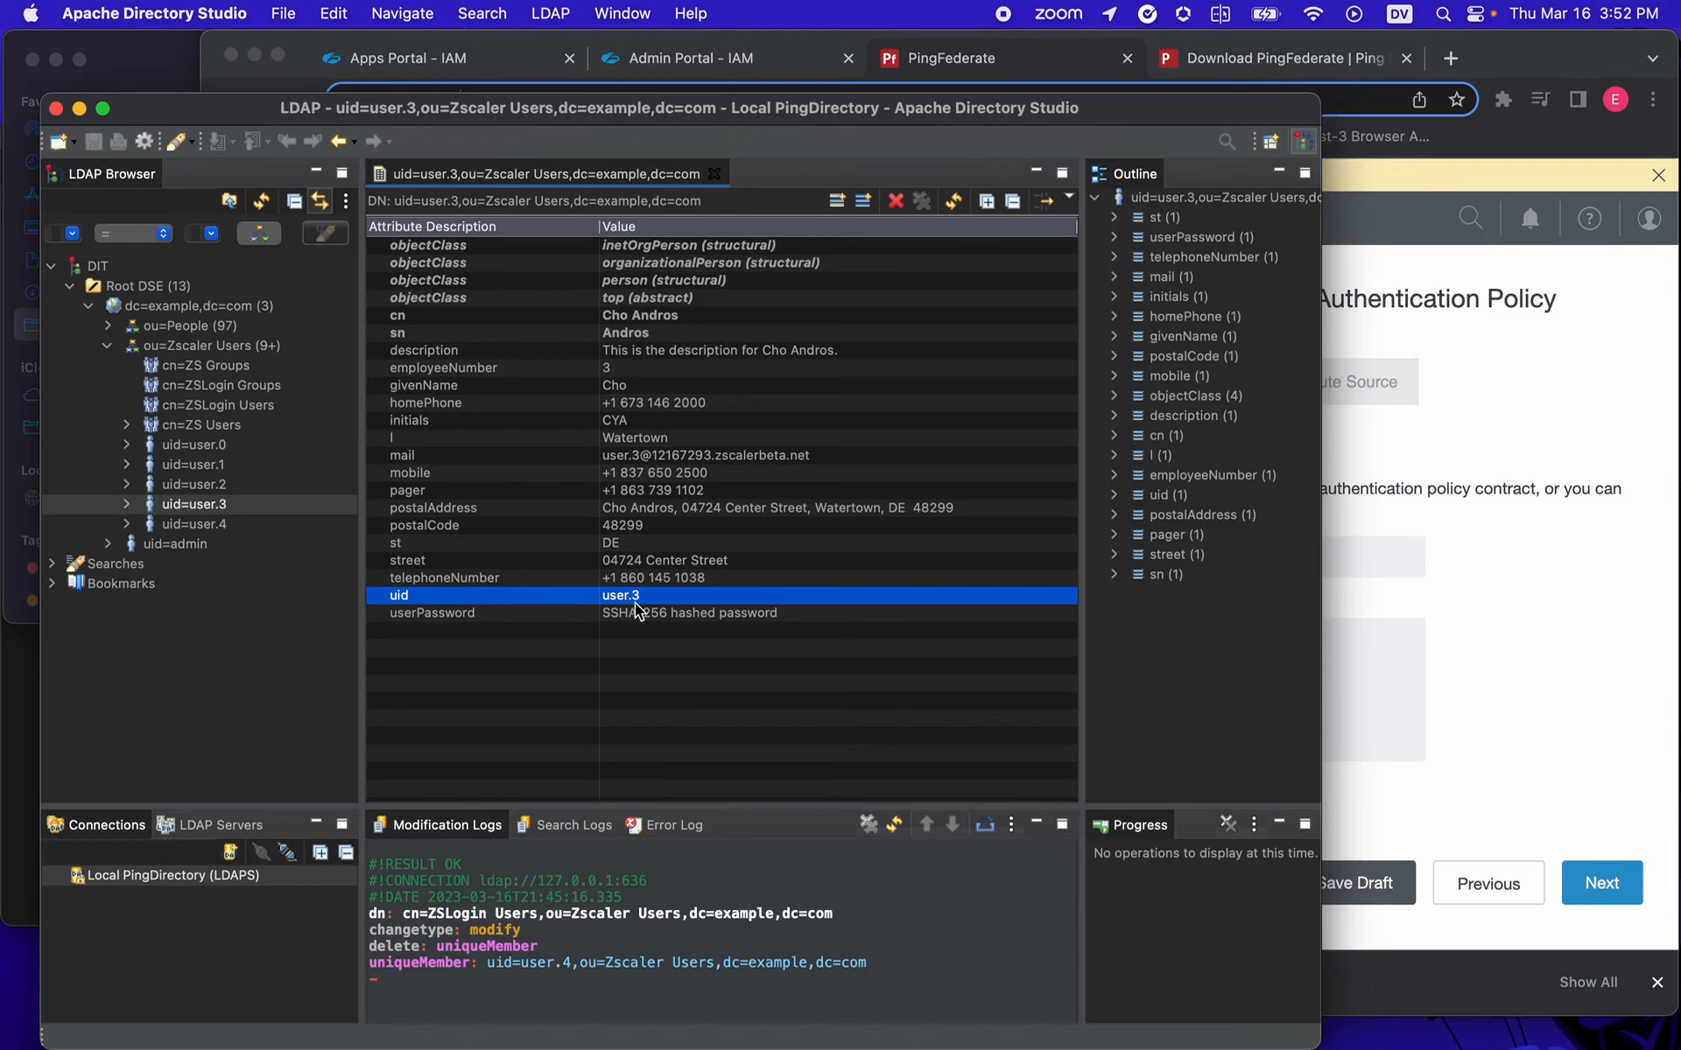
left_click(711, 457)
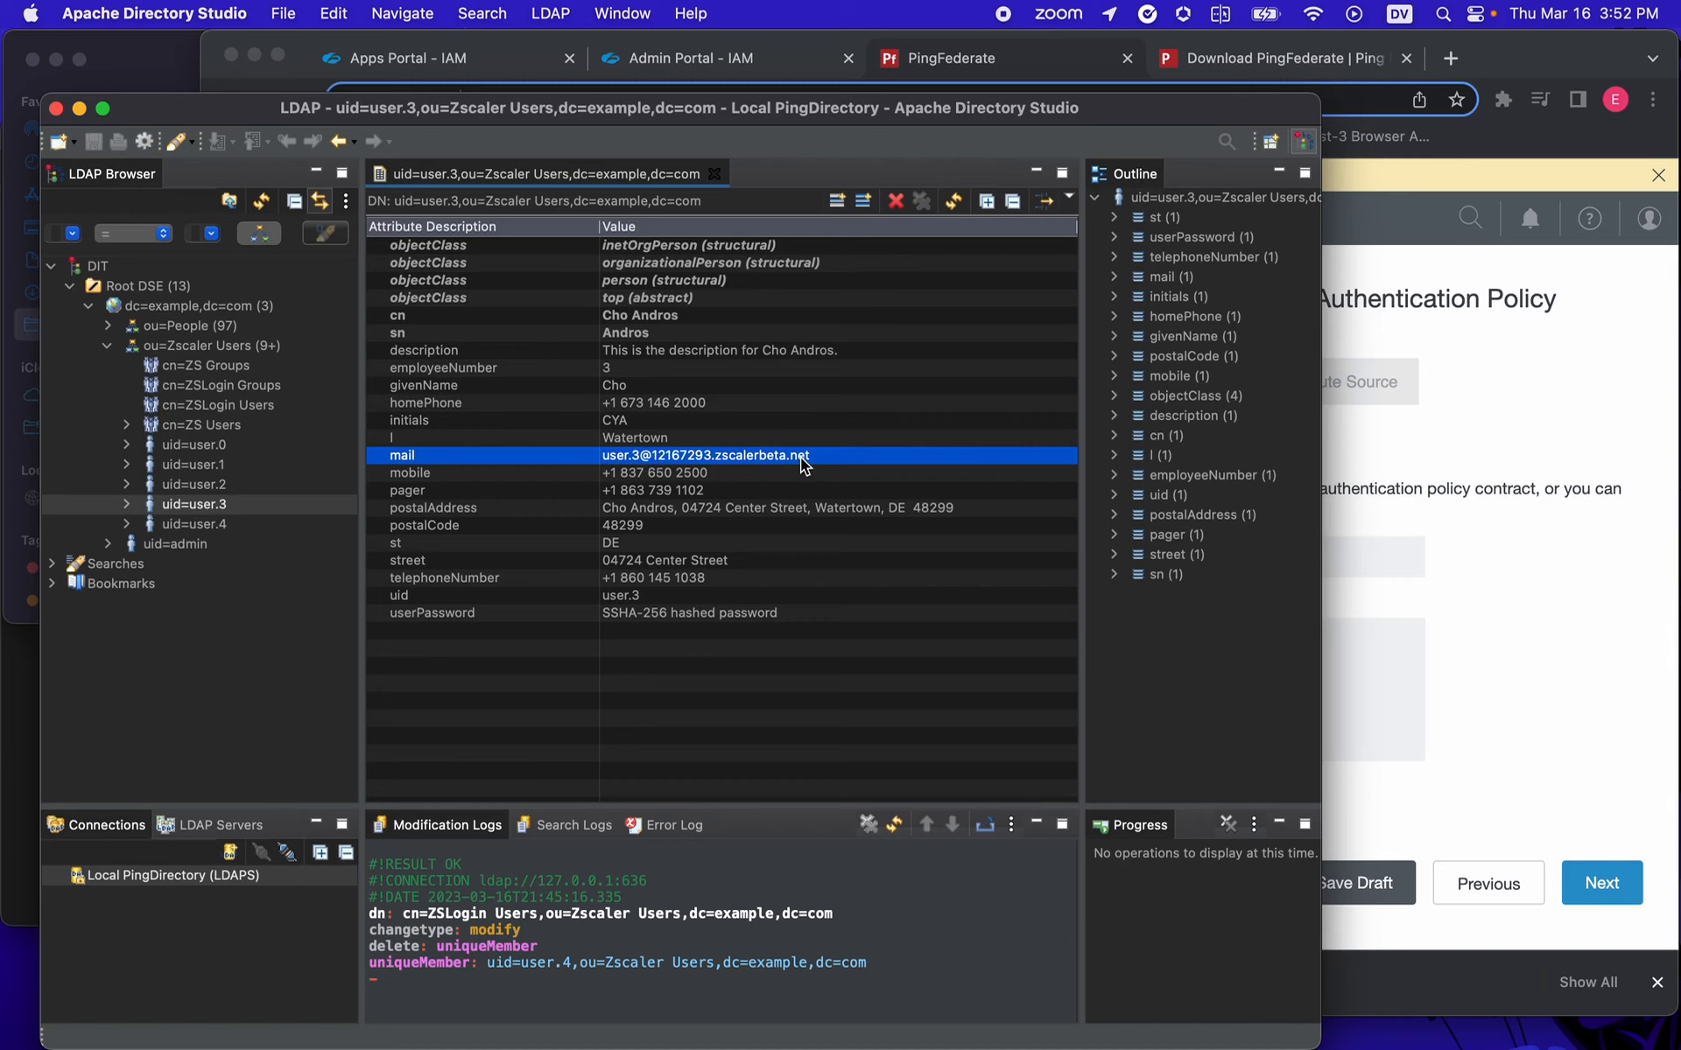
- Add an attribute source described as 'pd' using the PingDirectory data store
left_click(1441, 605)
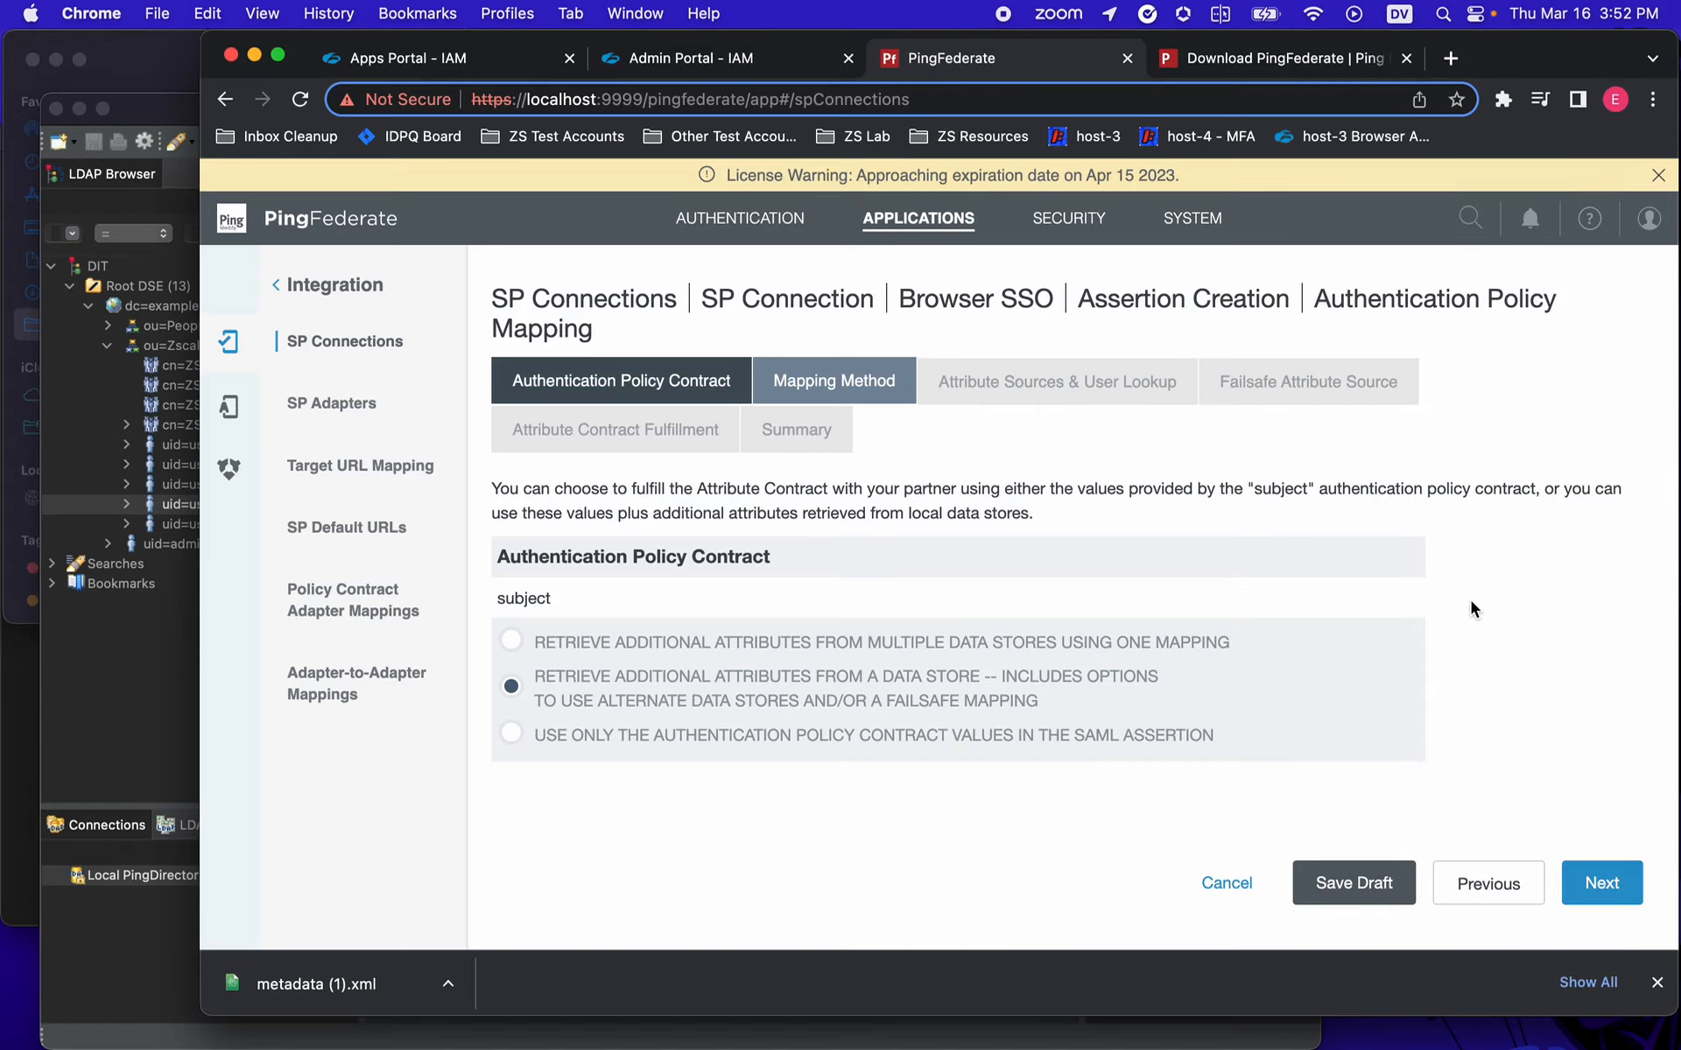
left_click(1602, 881)
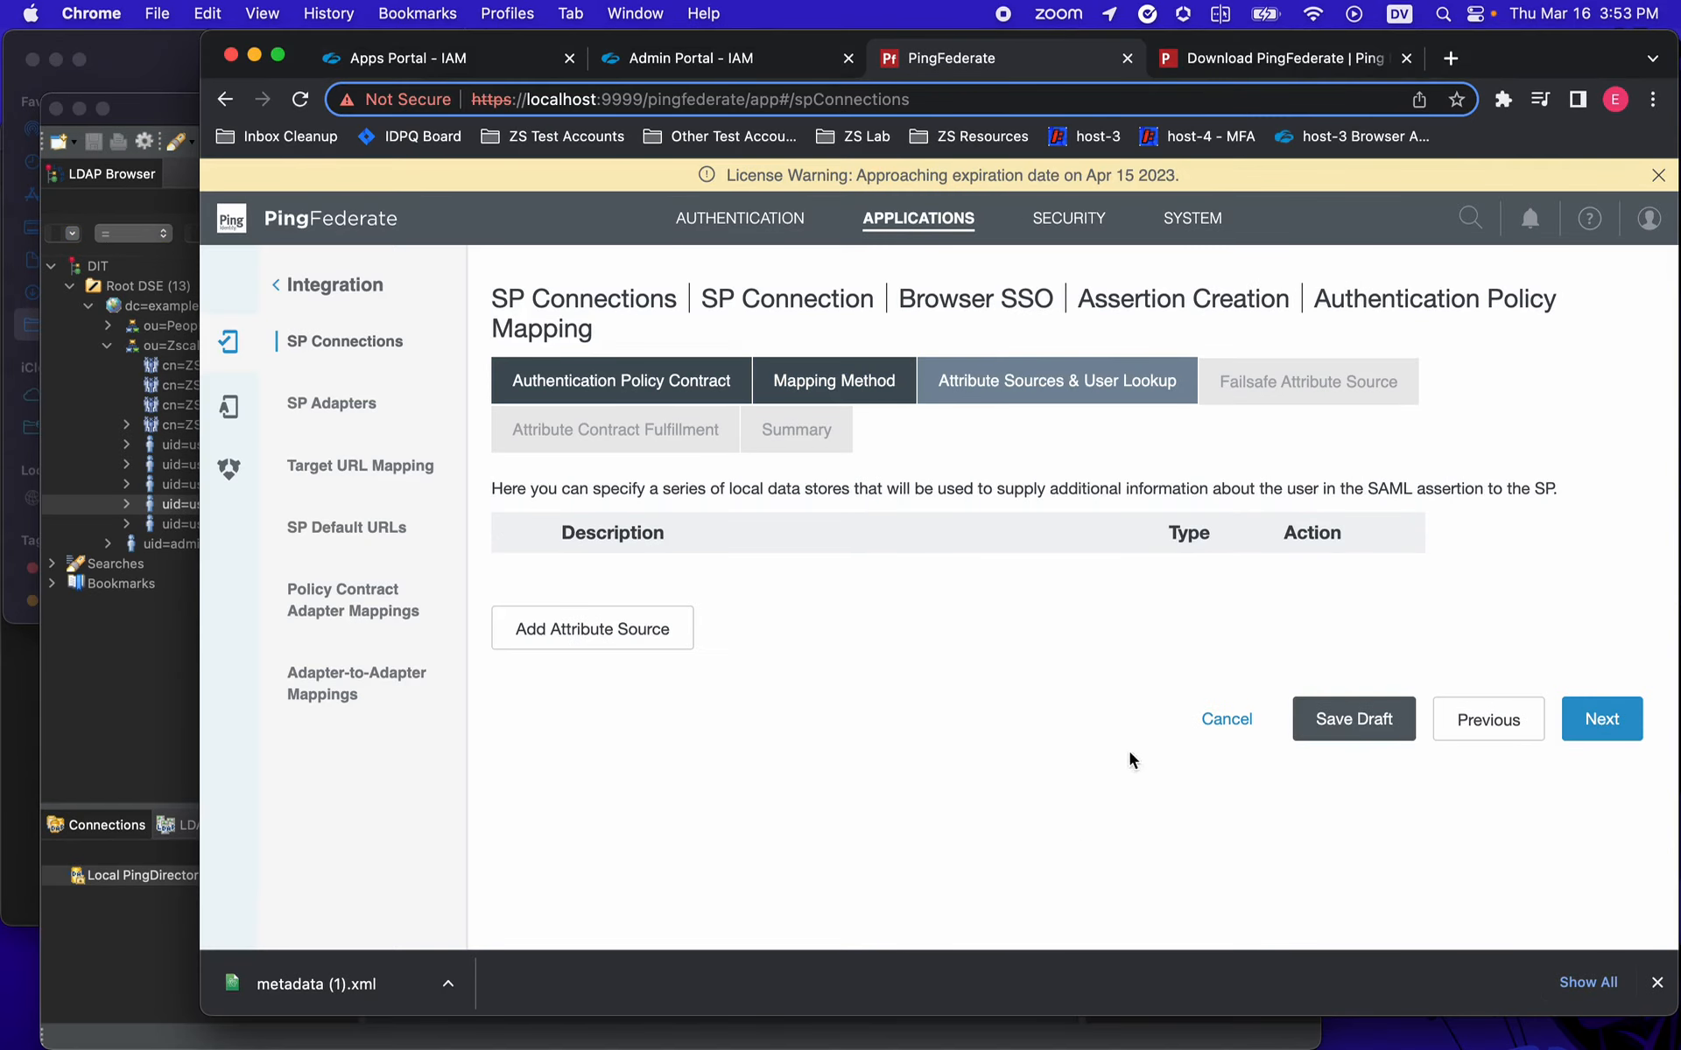
left_click(648, 630)
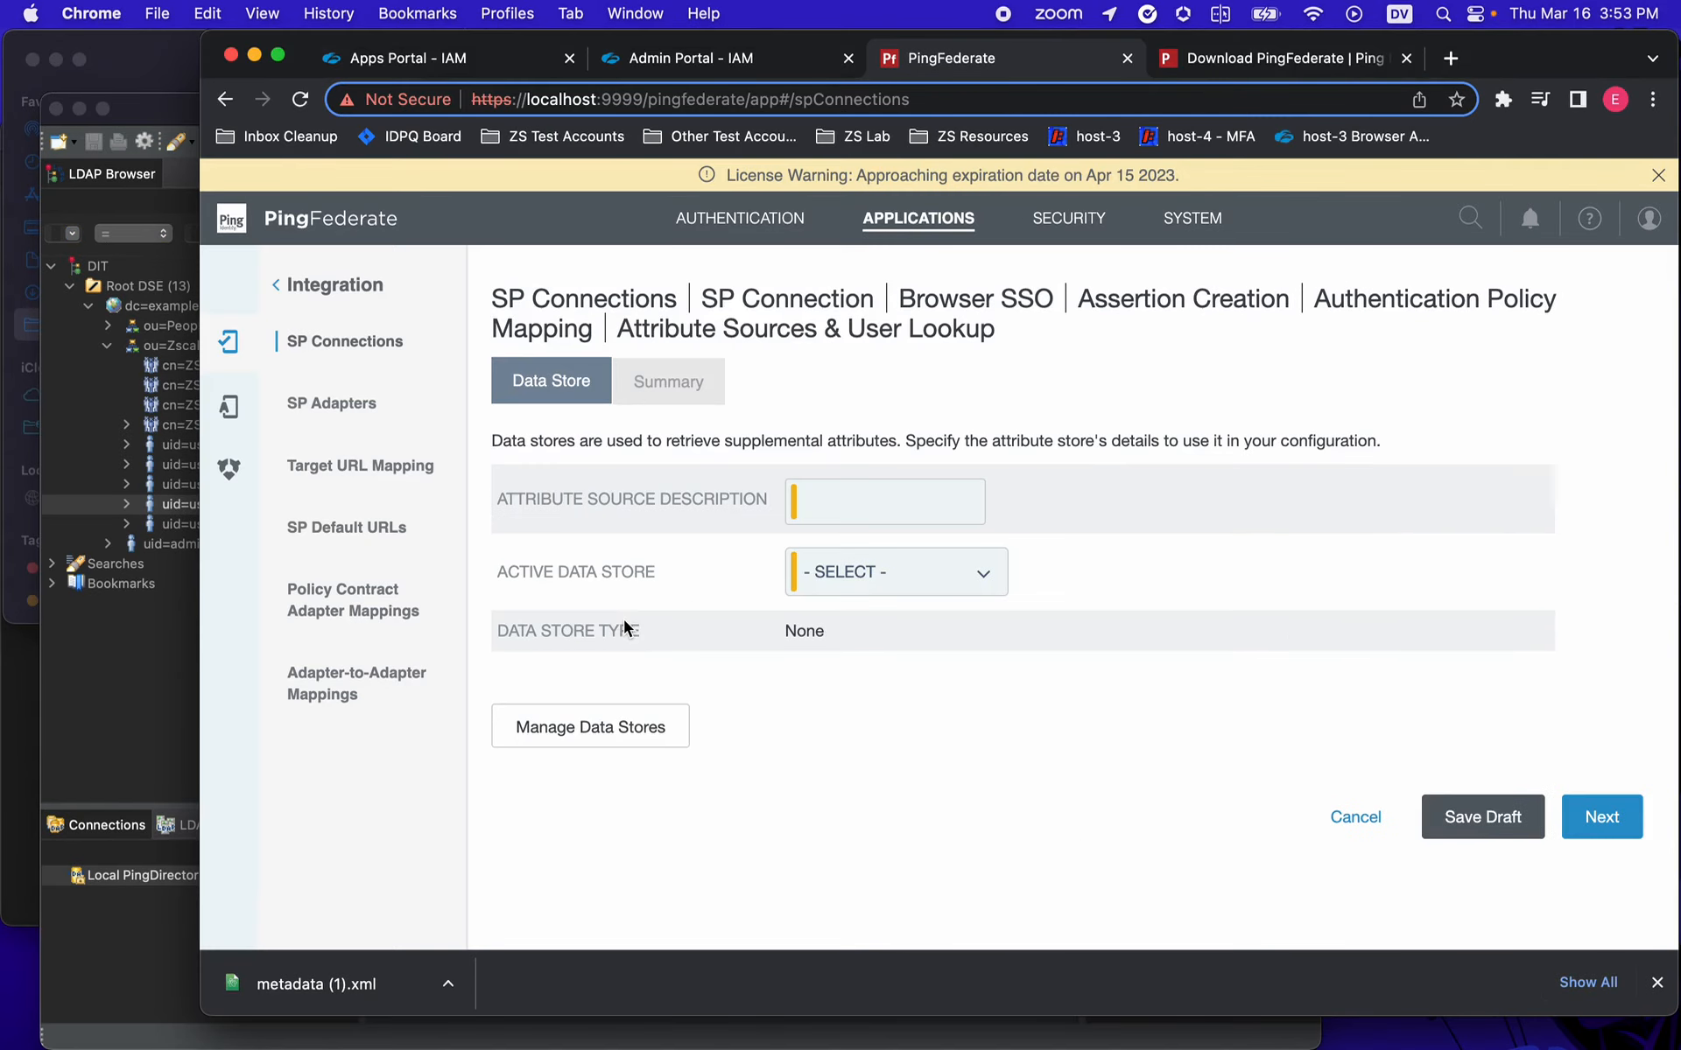
left_click(883, 569)
left_click(919, 573)
left_click(922, 597)
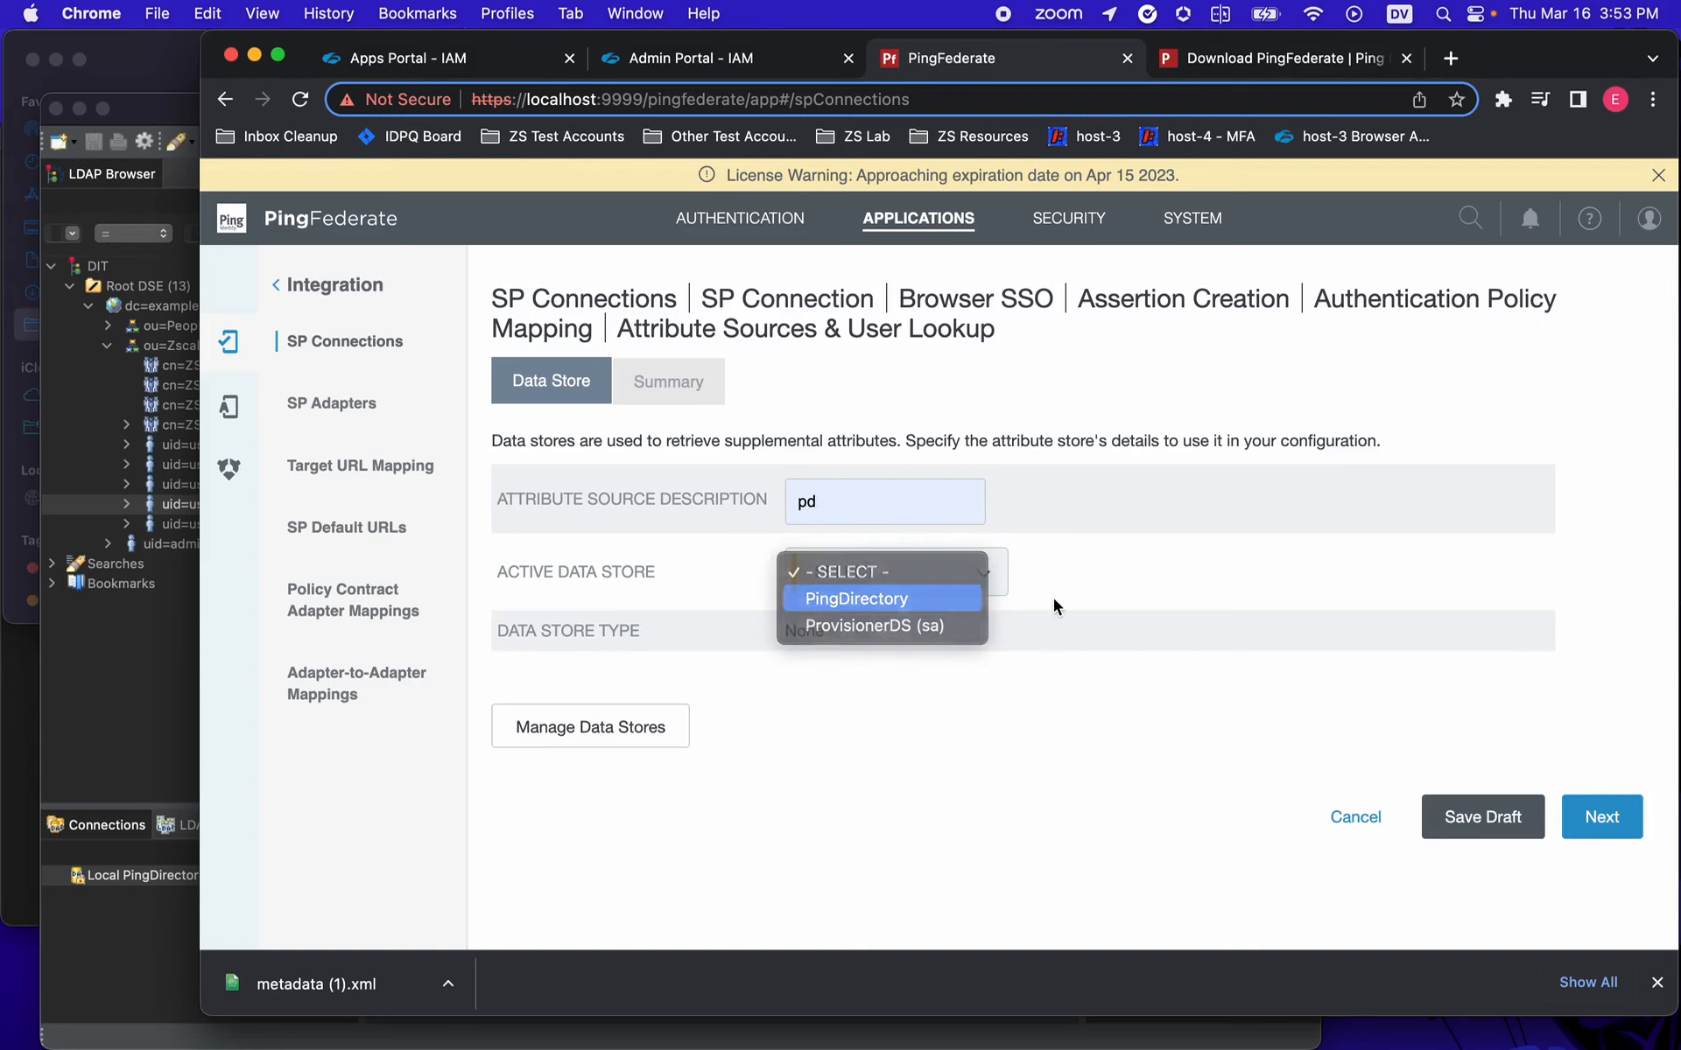
left_click(1602, 817)
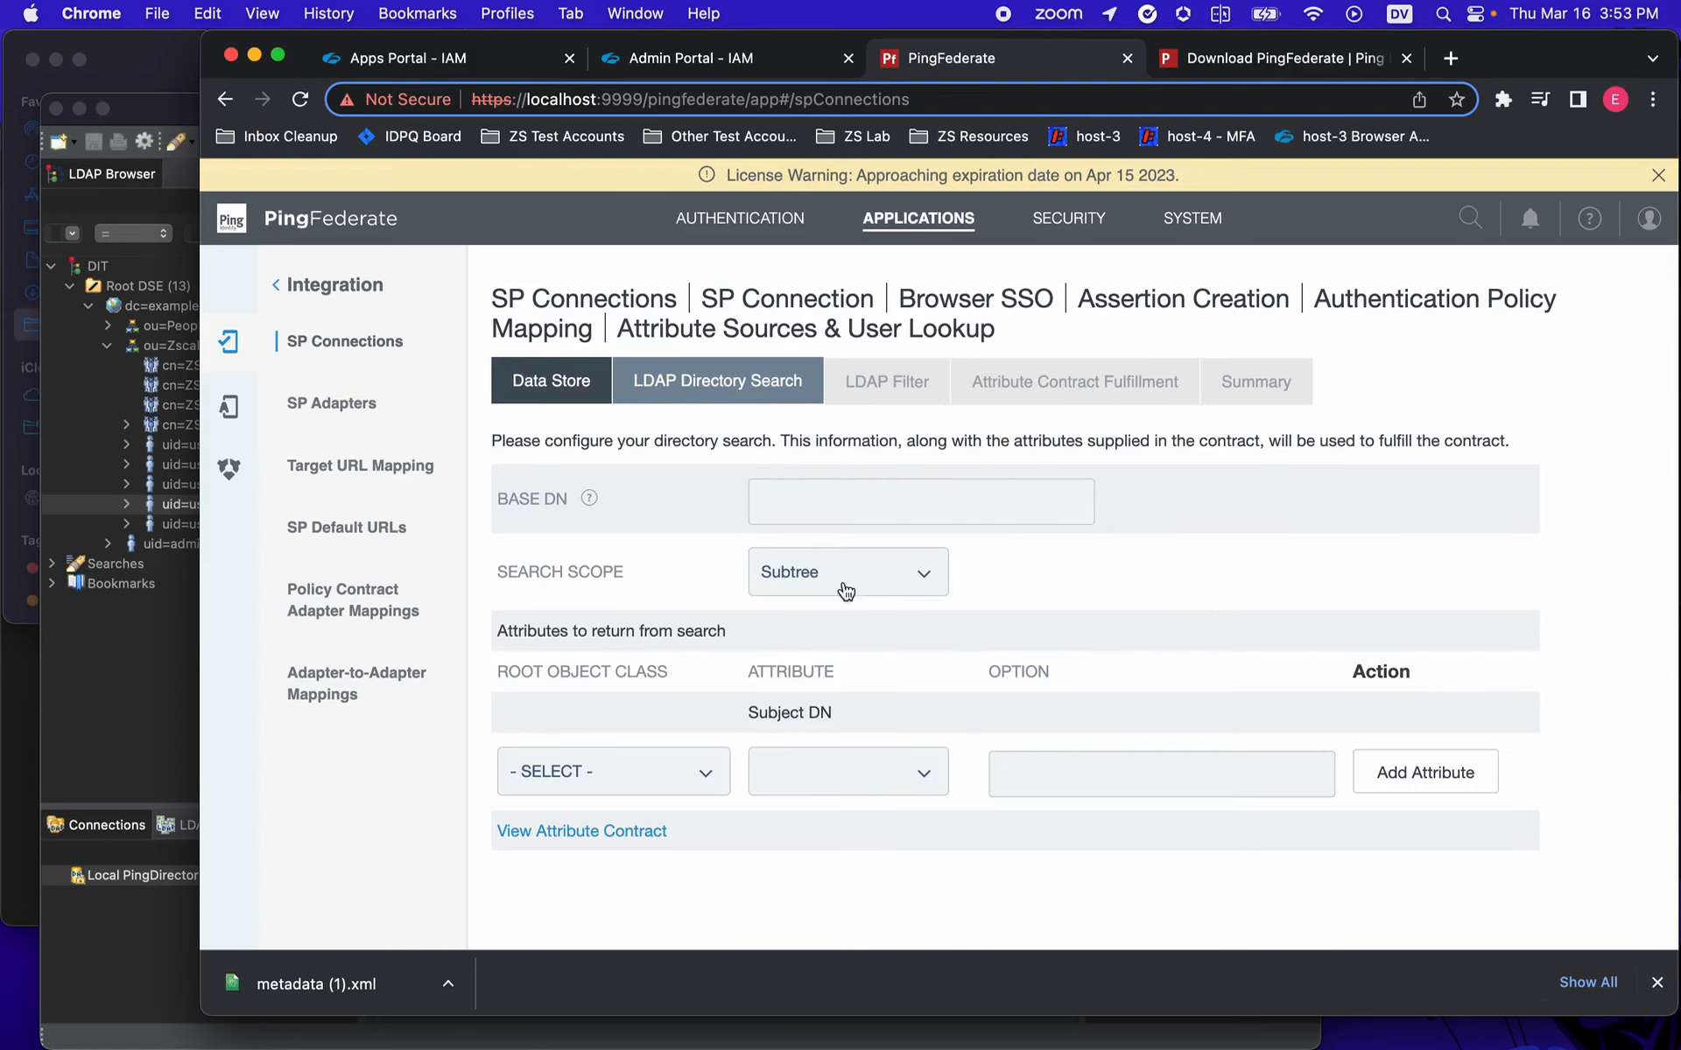
- Set the Base DN to the ou=Zscaler Users branch and return the mail attribute
left_click(793, 501)
left_click(911, 561)
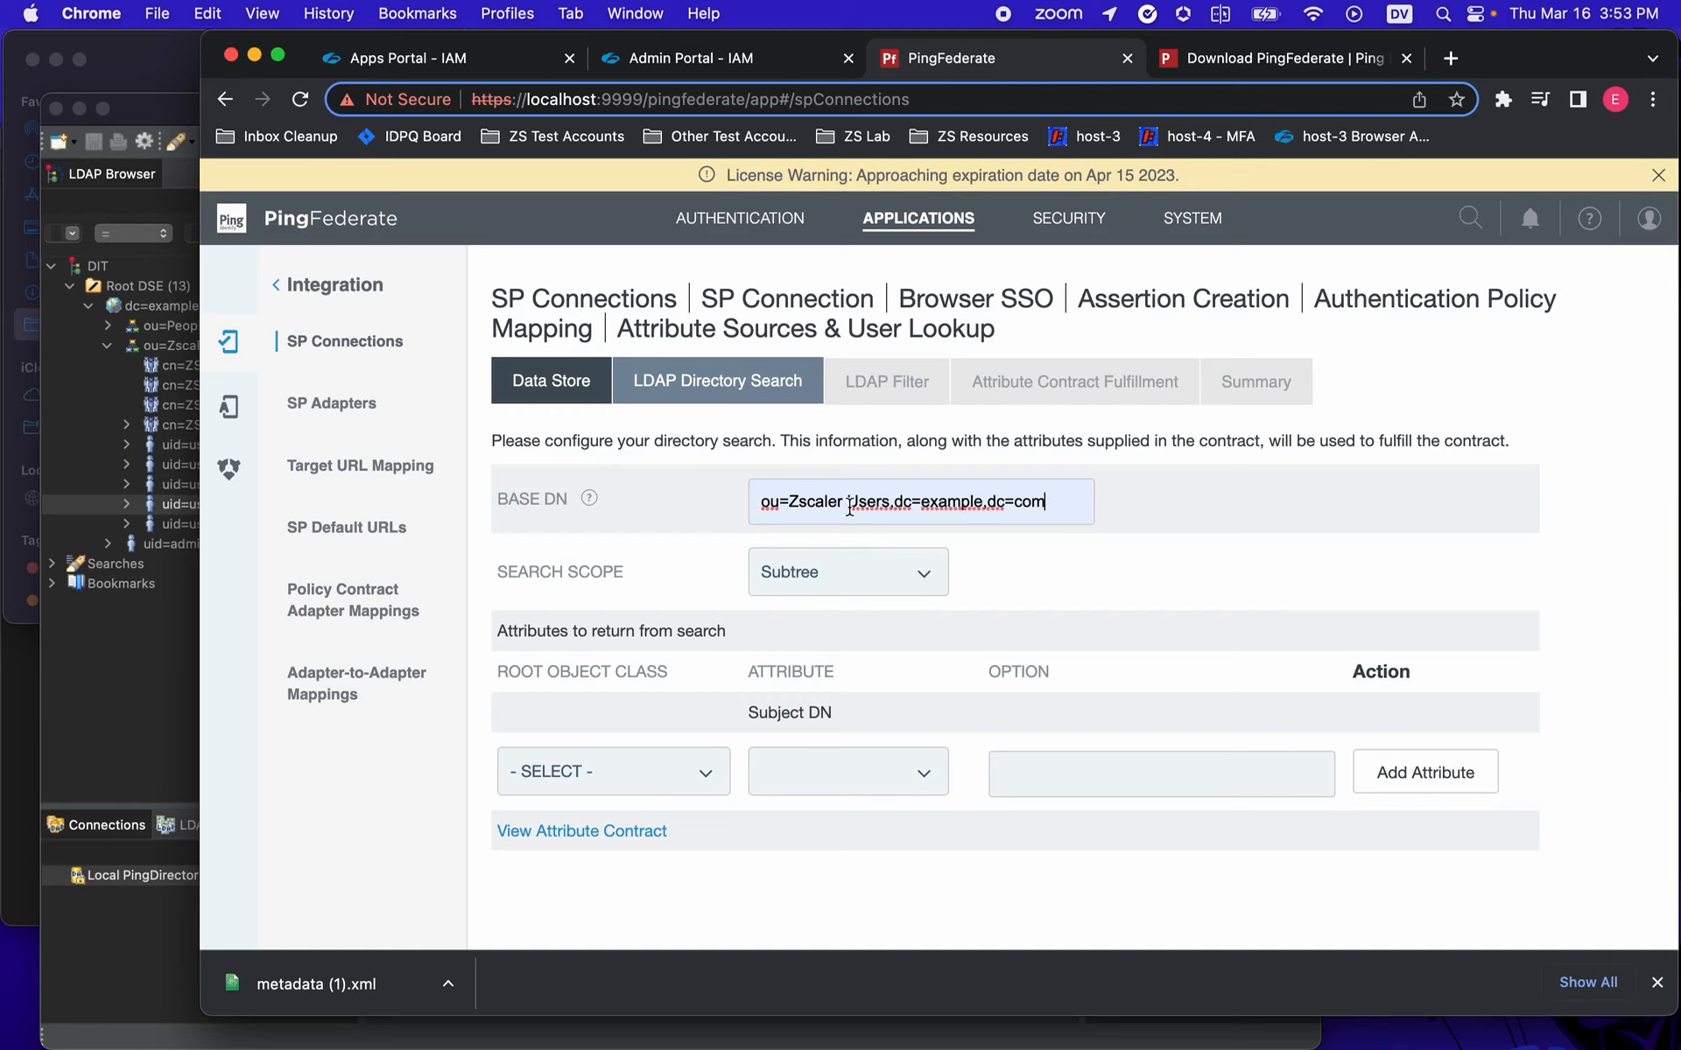
left_click(700, 776)
left_click(902, 780)
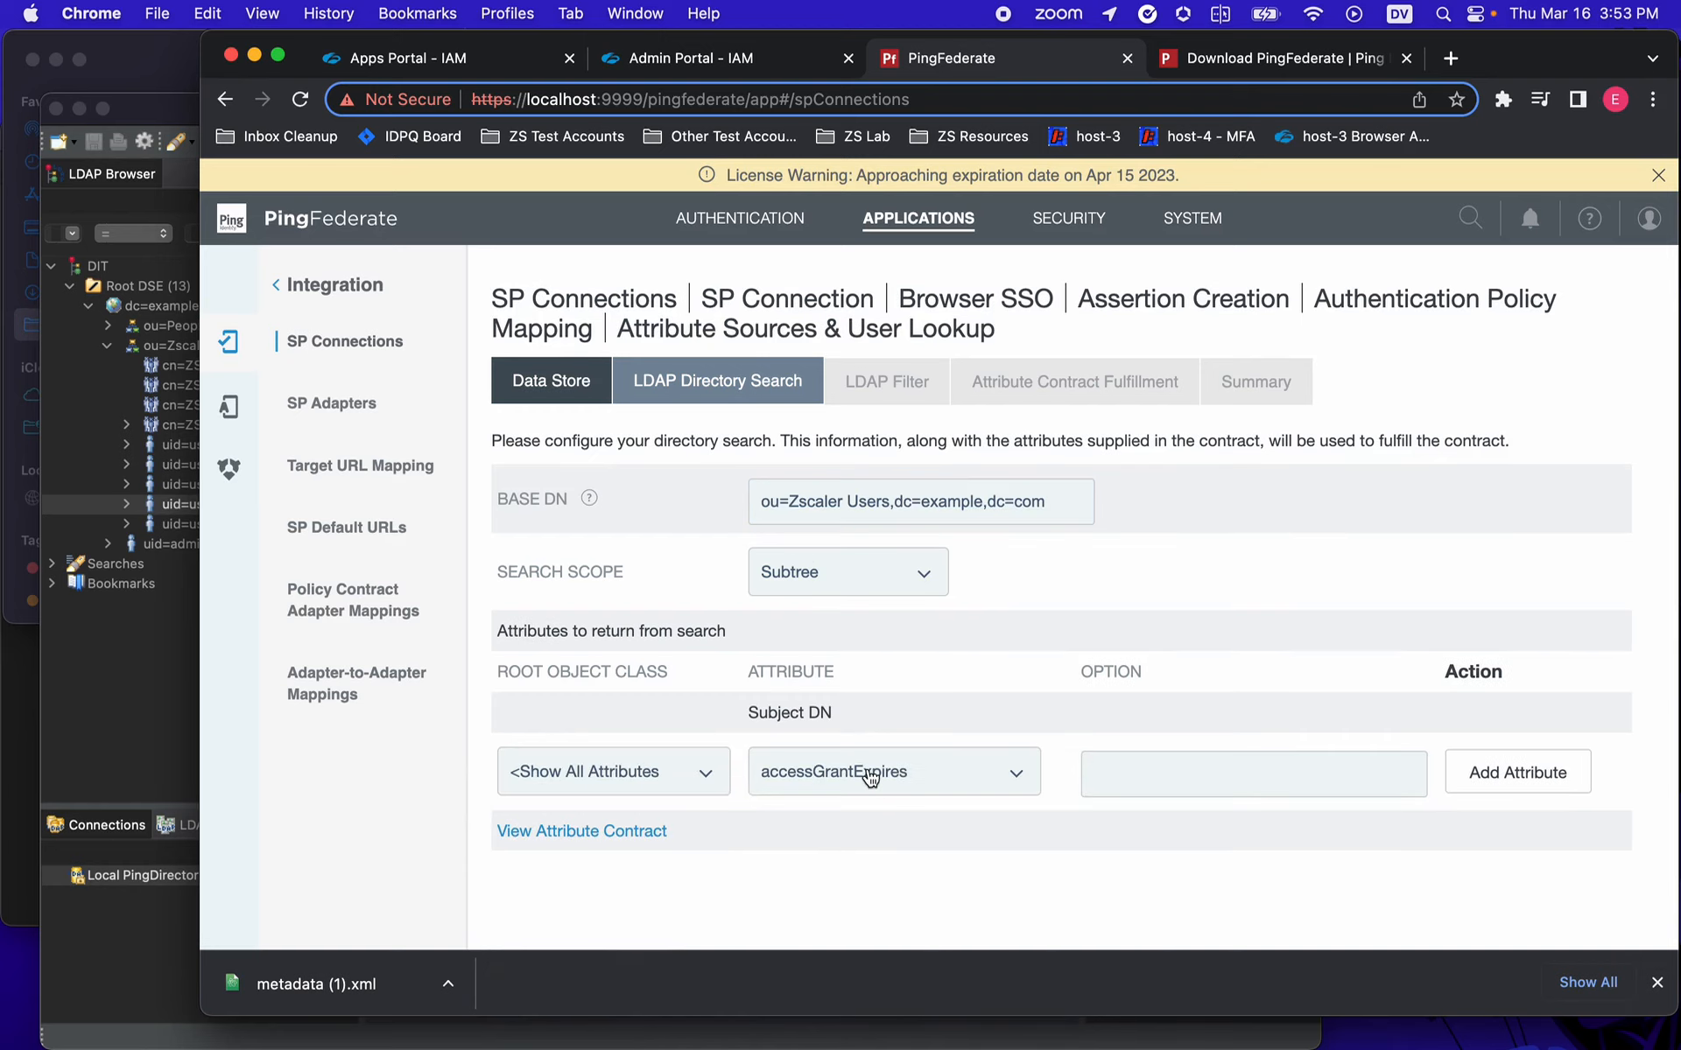
left_click(869, 778)
type("mail")
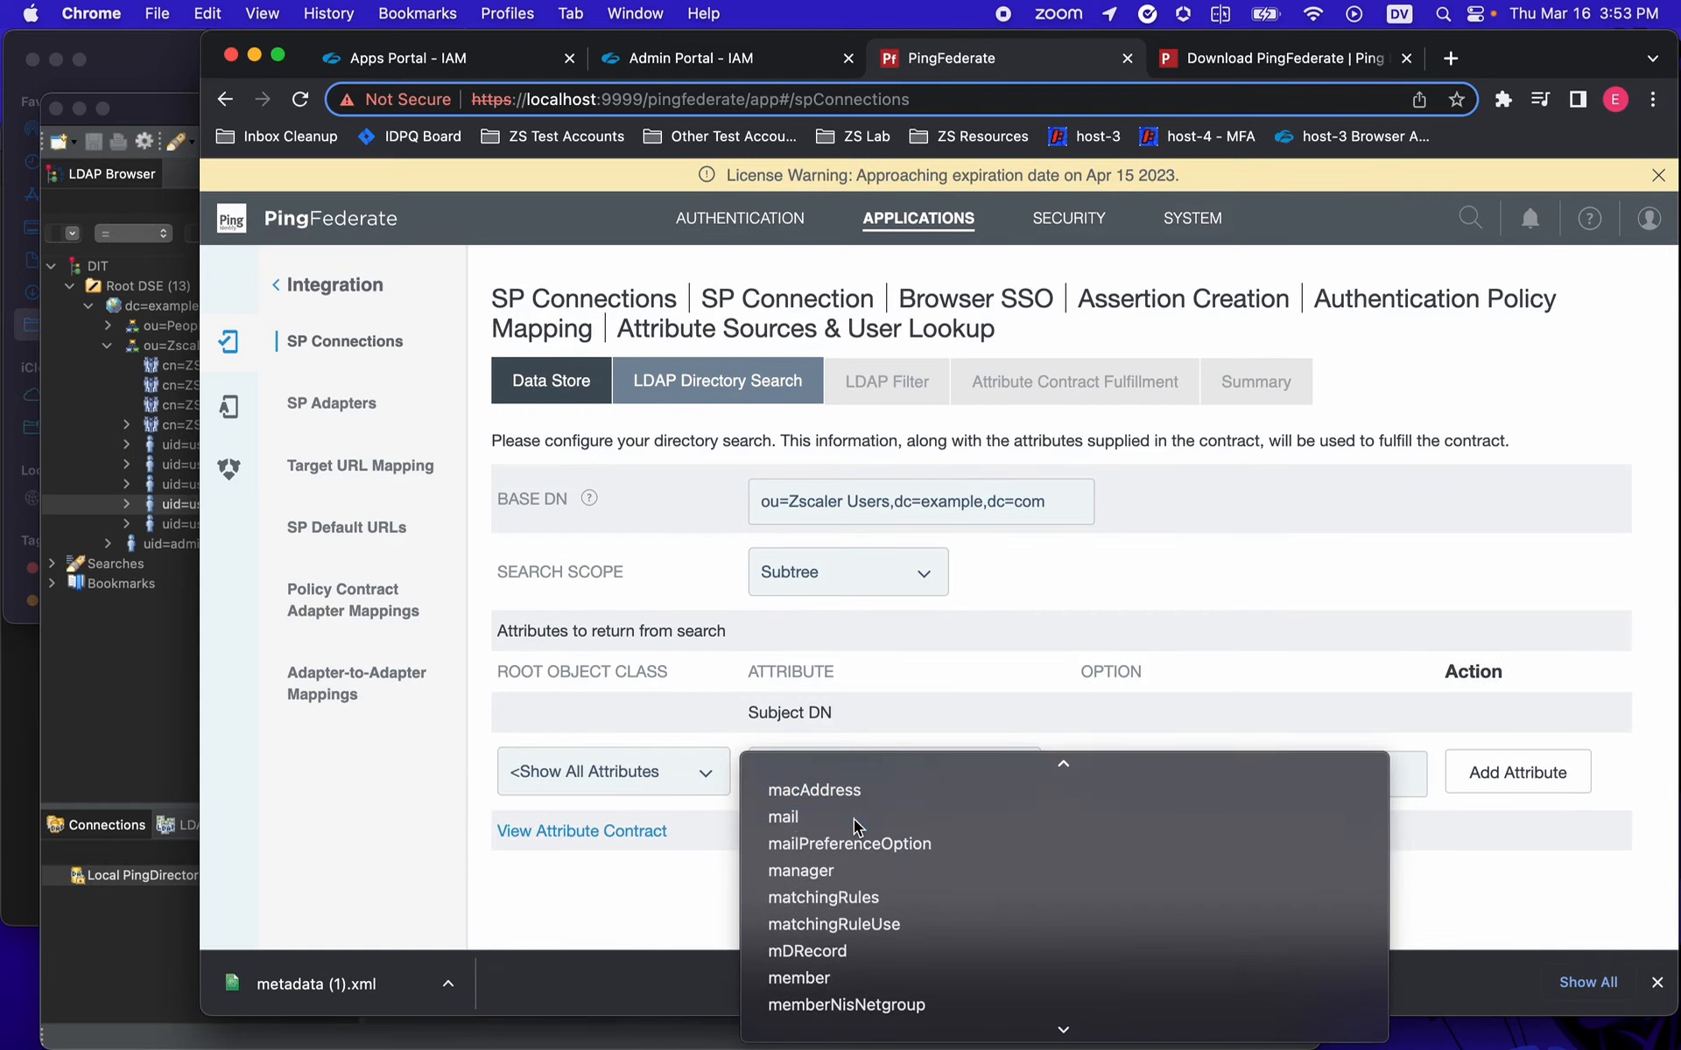
left_click(854, 819)
left_click(1535, 780)
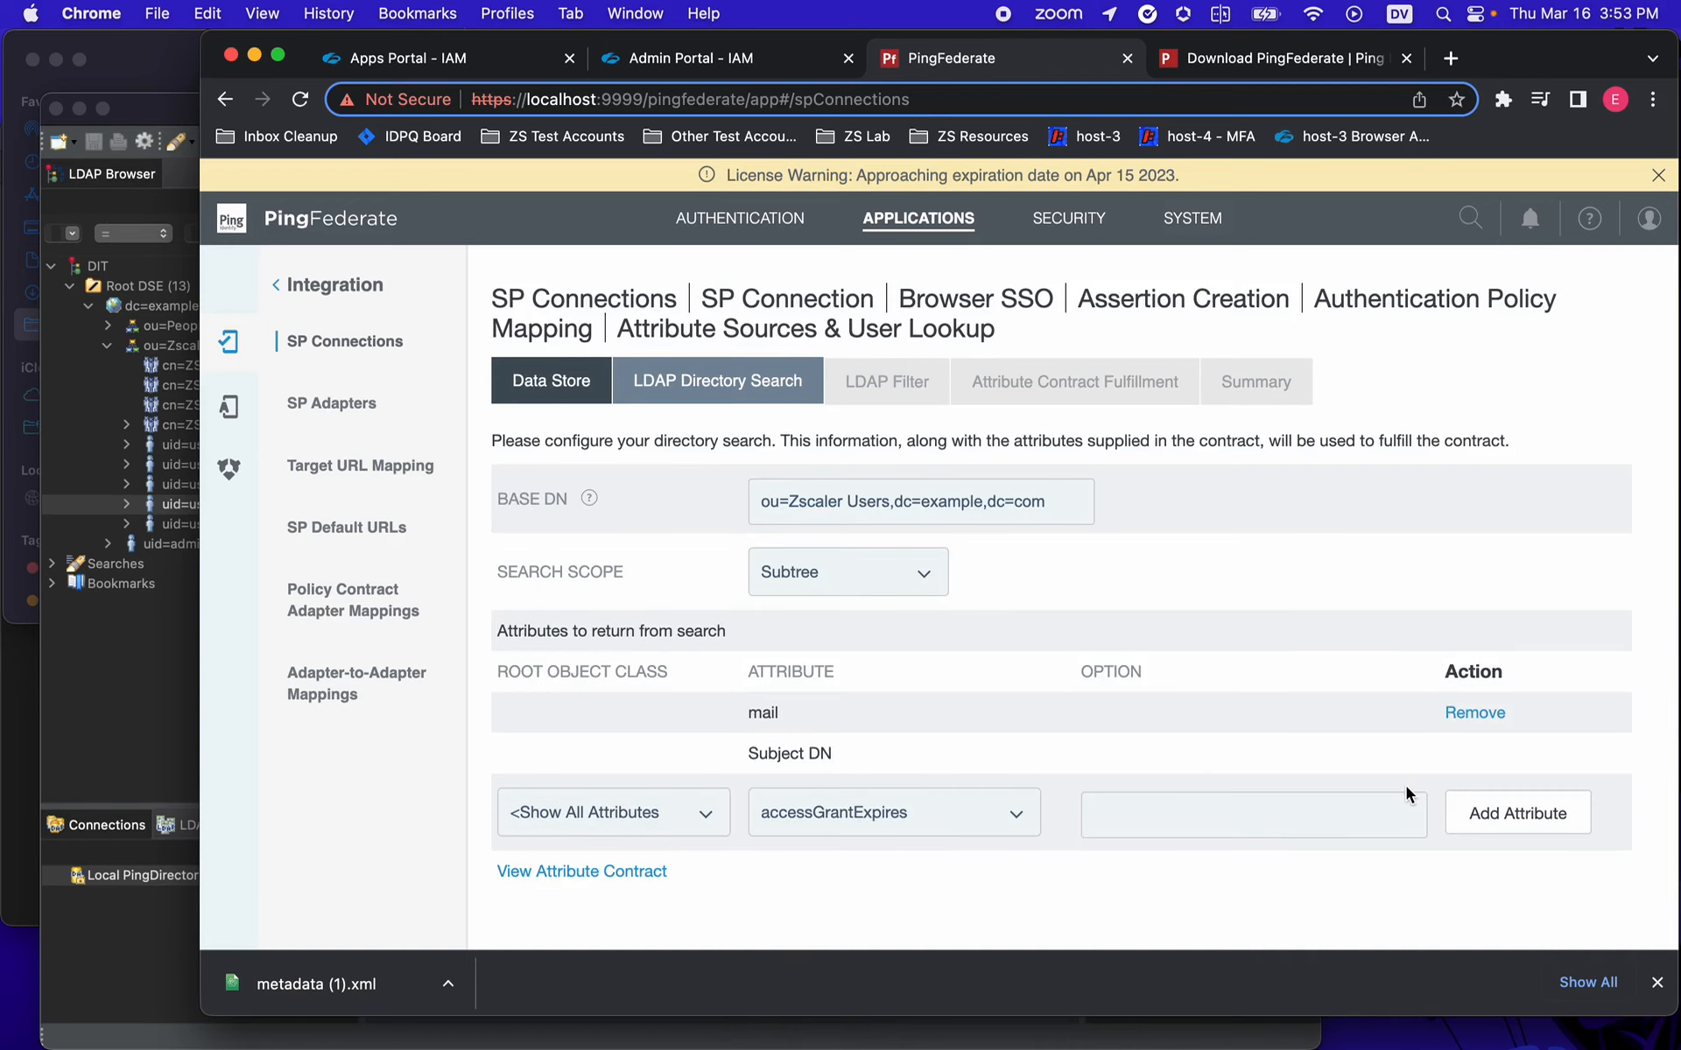
scroll(1406, 786, "down", 2)
left_click(1602, 904)
- Enter the LDAP filter uid=${subject} for the attribute source
left_click(623, 535)
type("uid")
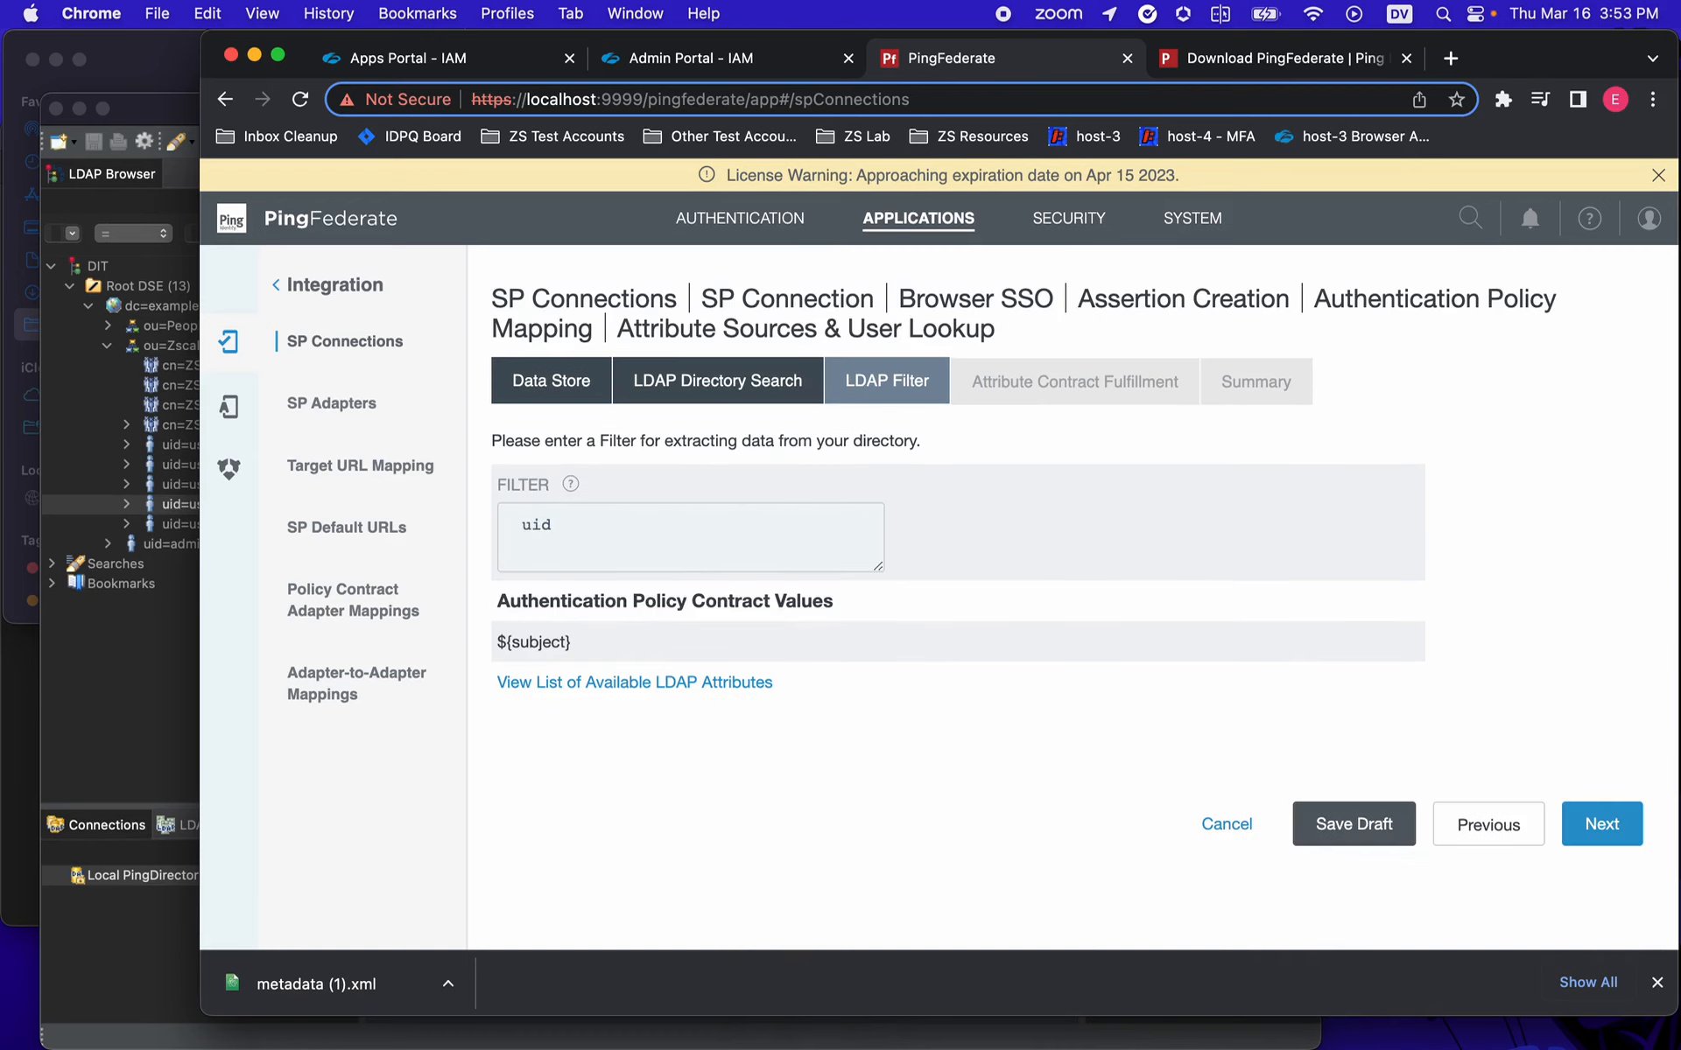
type("=${subject")
left_click_drag(551, 525, 522, 525)
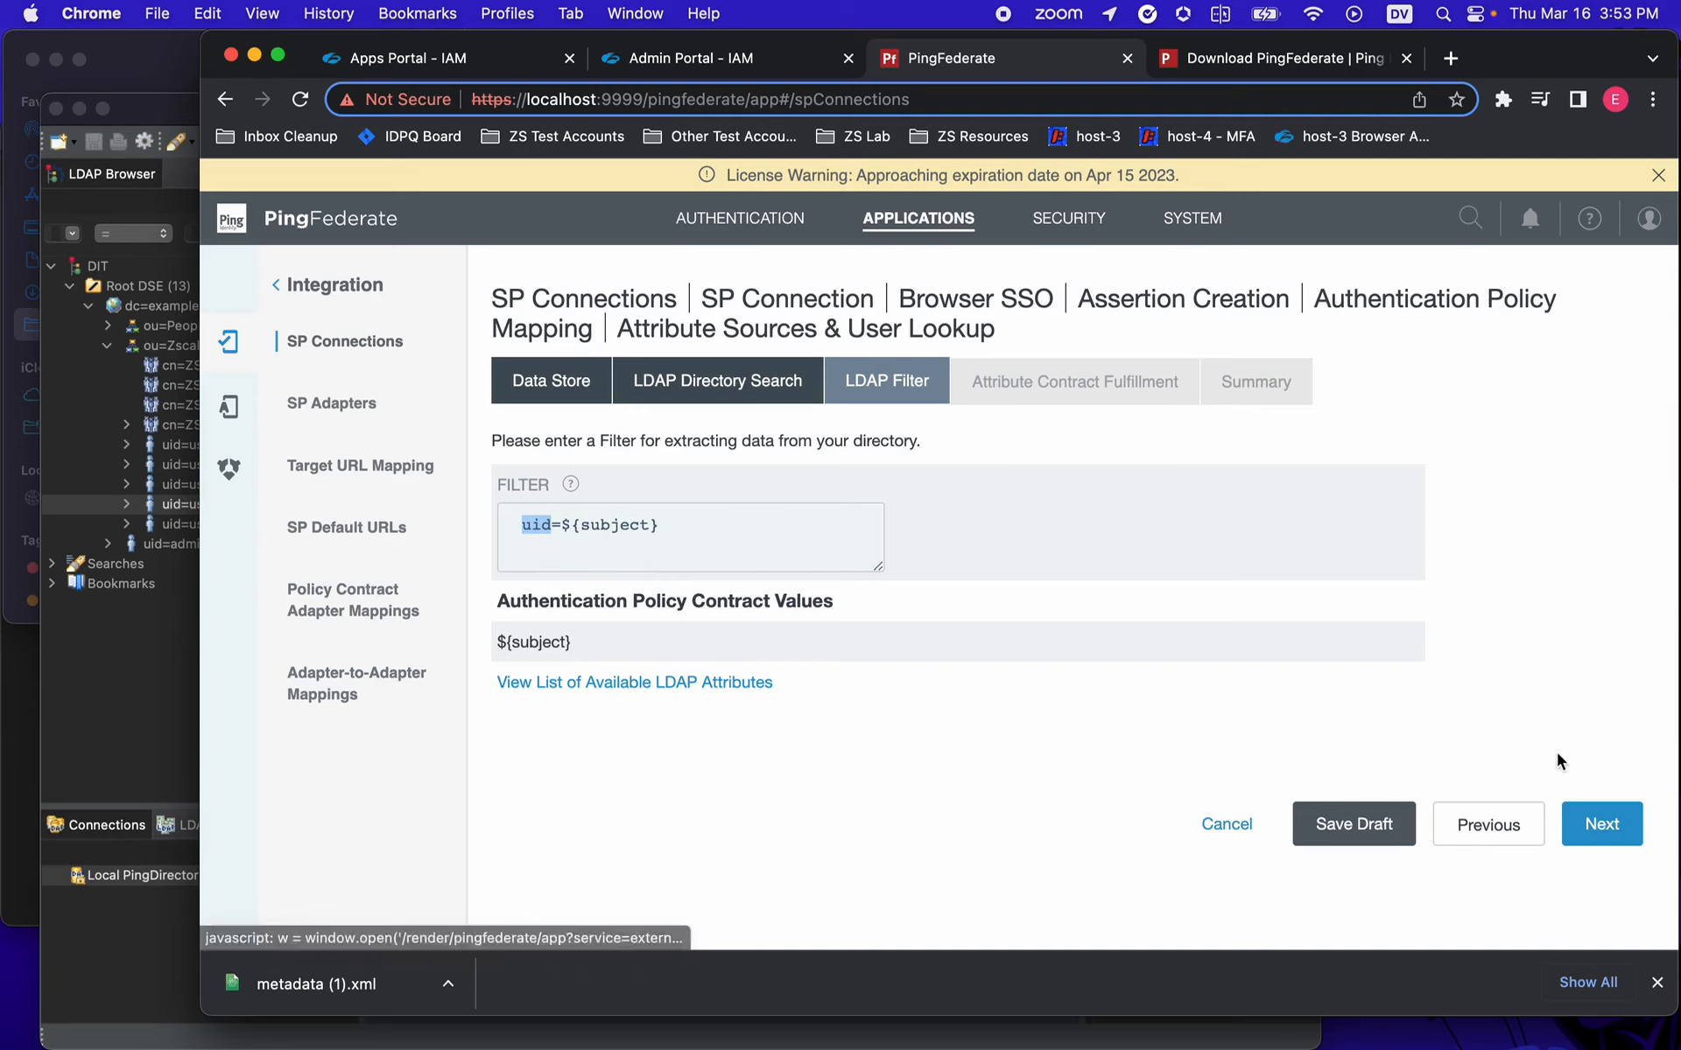
left_click(1599, 824)
- Fulfil SAML_SUBJECT from the LDAP (pd) source's mail attribute and finish the pd source
left_click(905, 549)
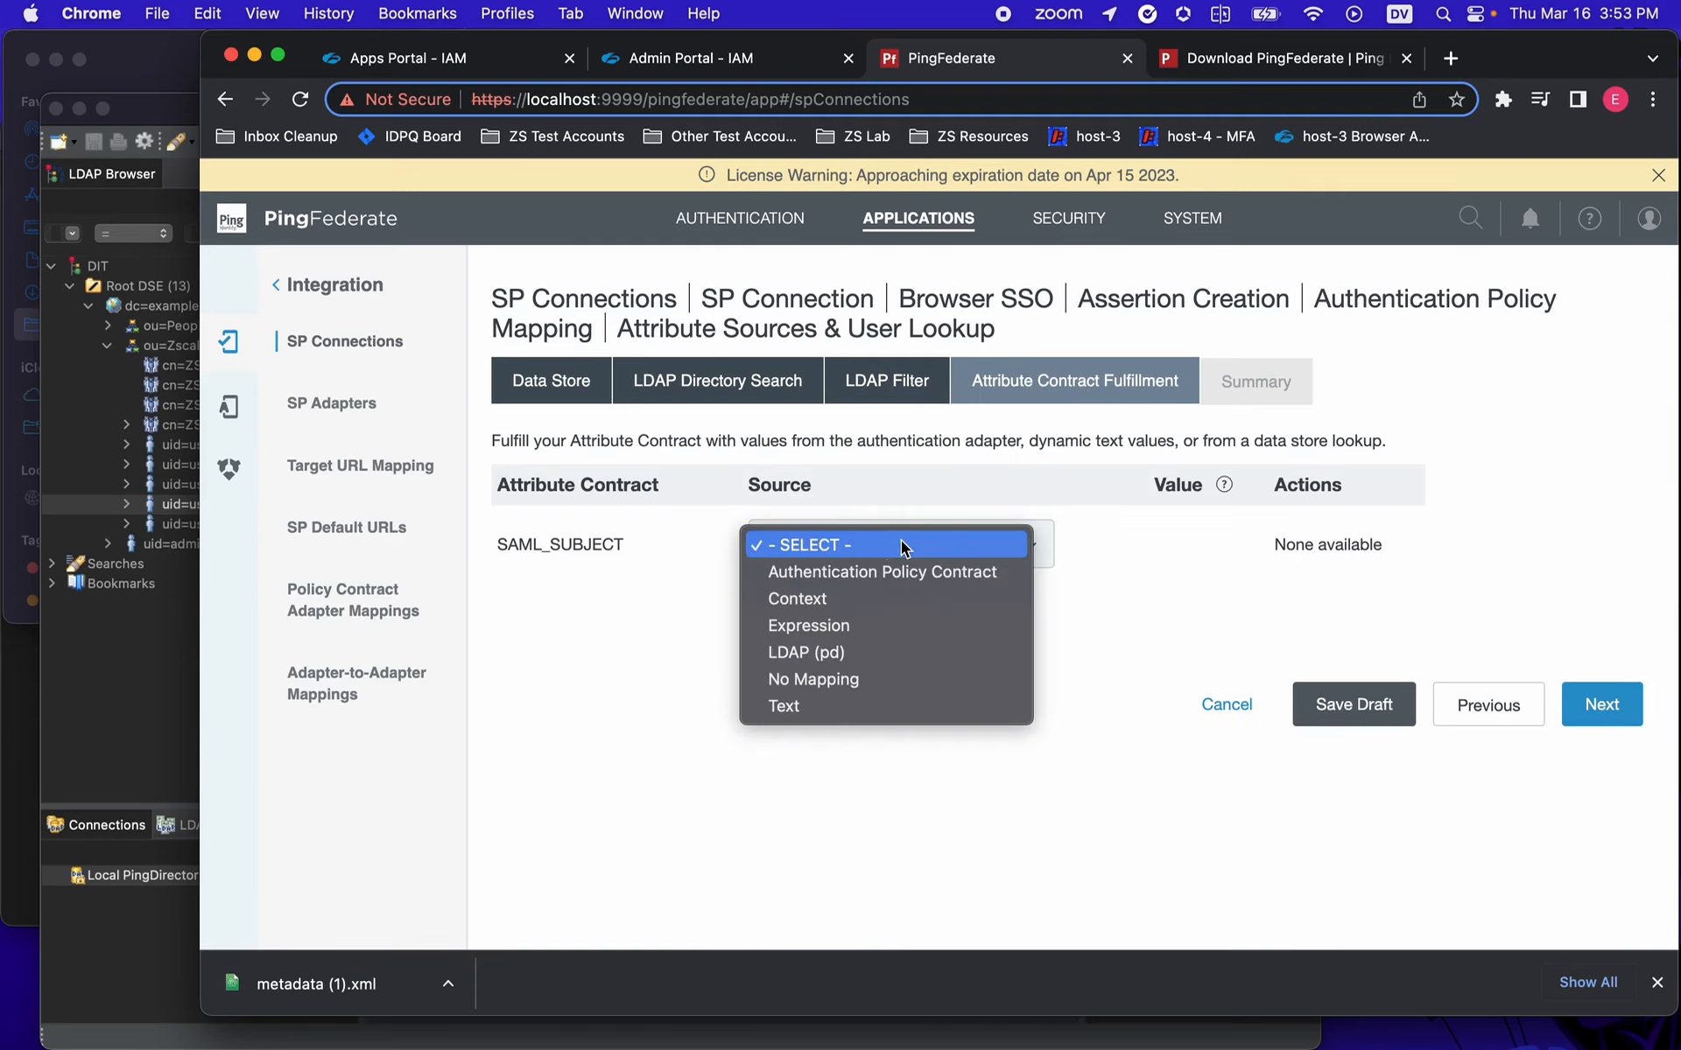
left_click(835, 653)
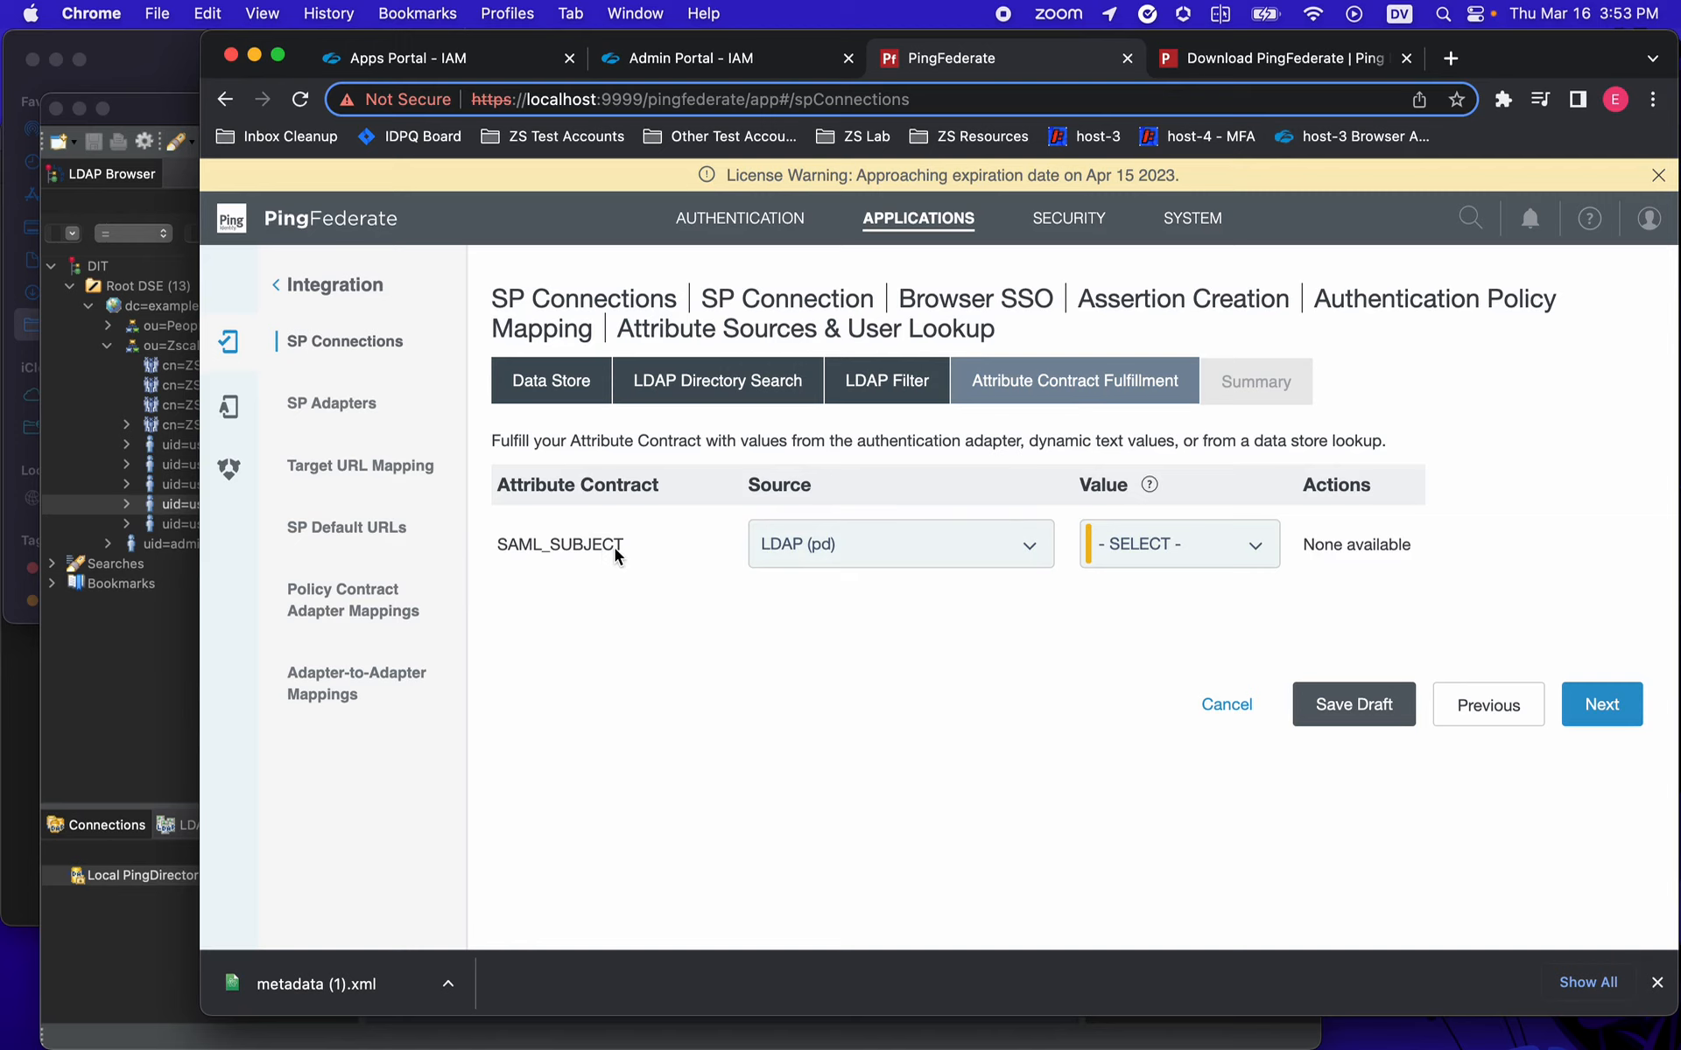
left_click(1160, 551)
left_click(1161, 579)
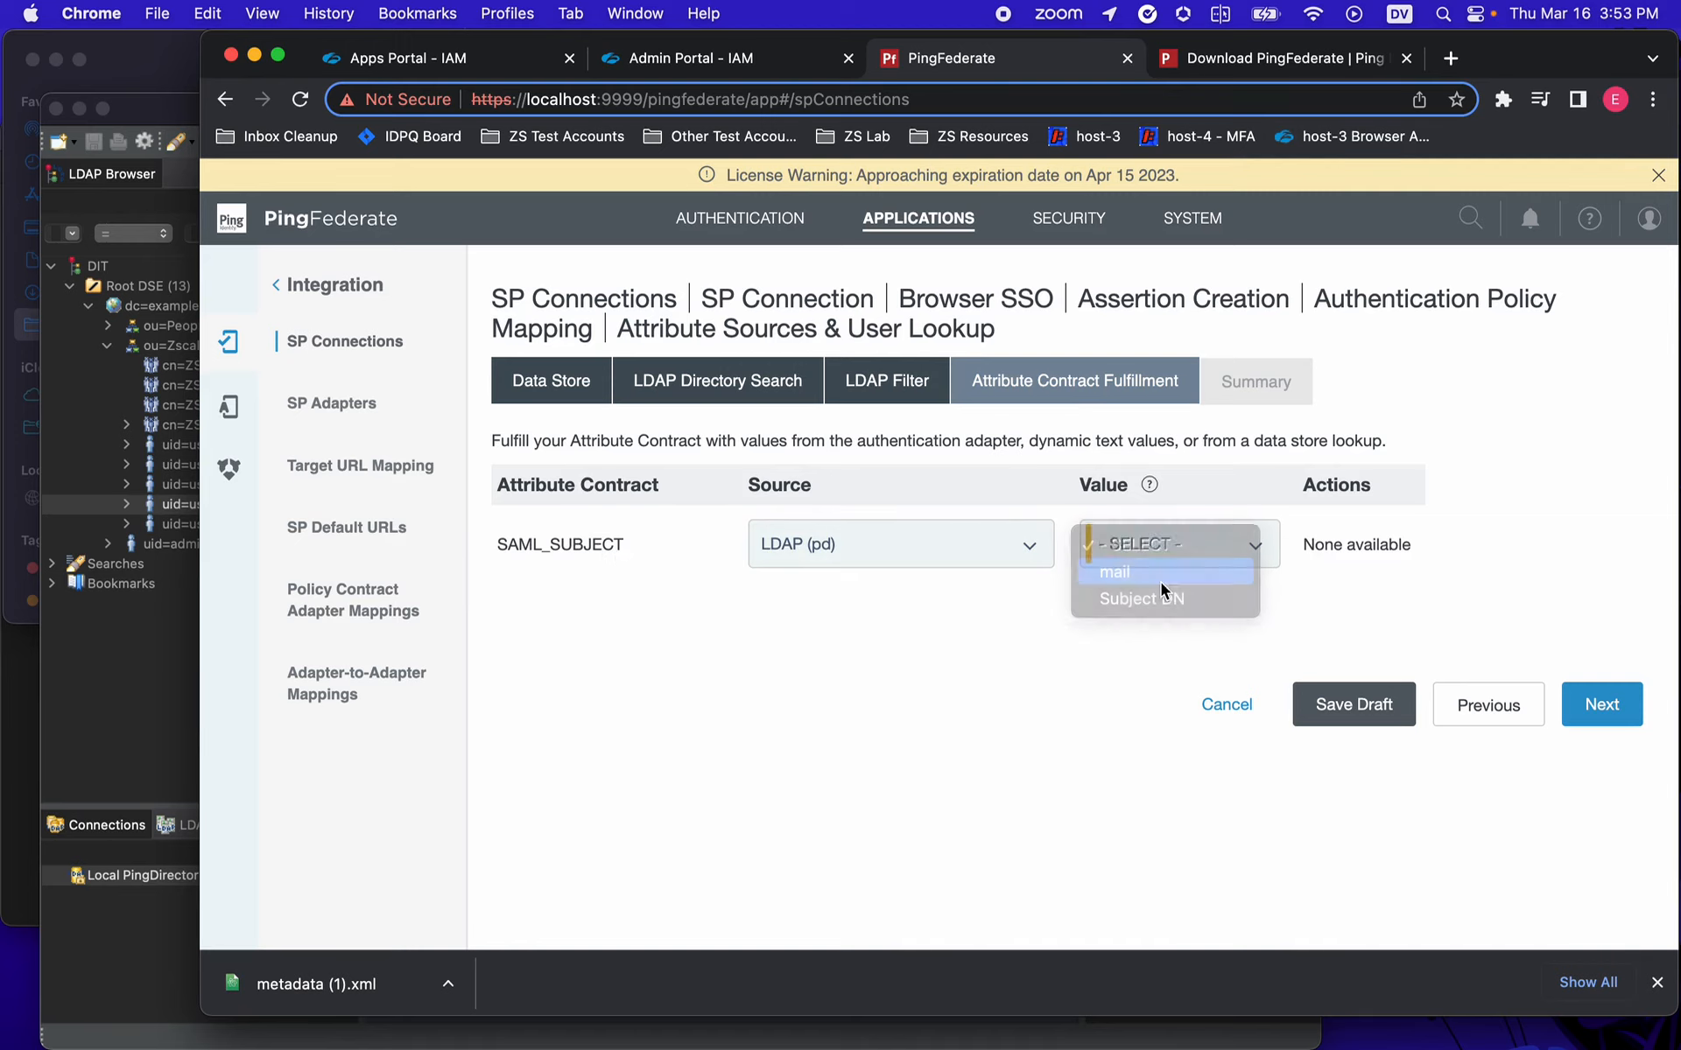
left_click(1602, 700)
scroll(1605, 756, "down", 5)
left_click(1611, 906)
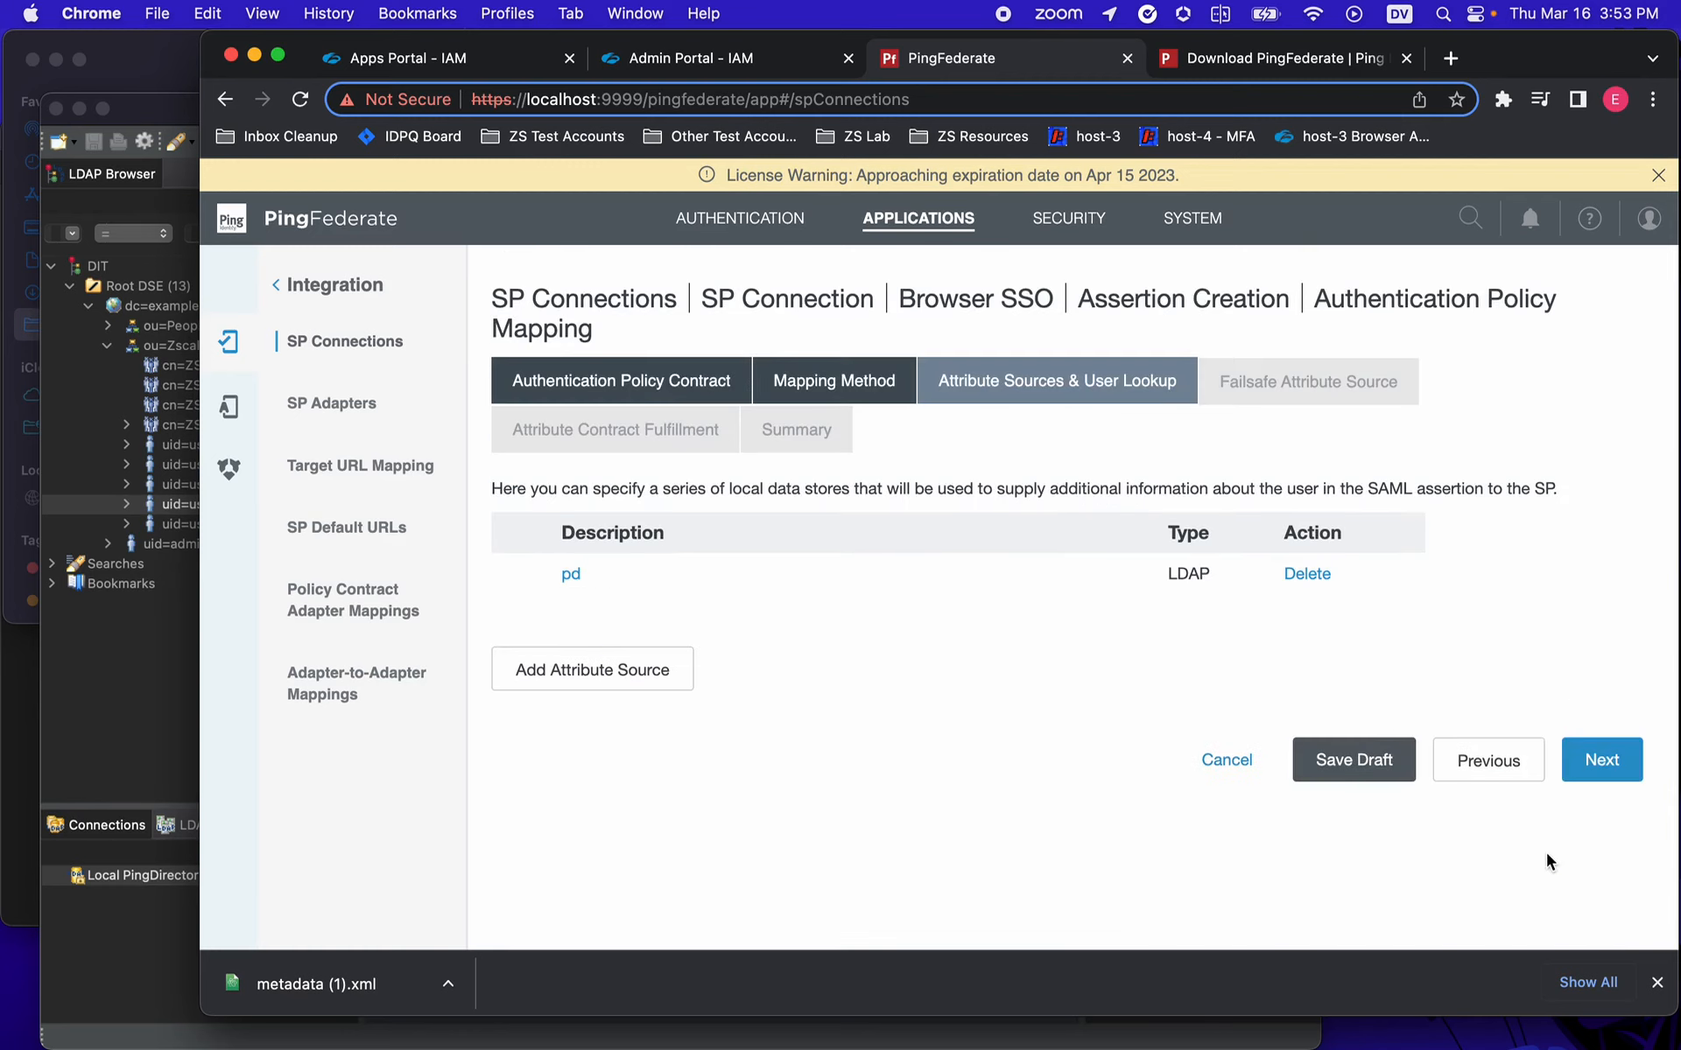
- Abort the SSO transaction on lookup failure and finish the policy mapping and assertion creation
left_click(1604, 761)
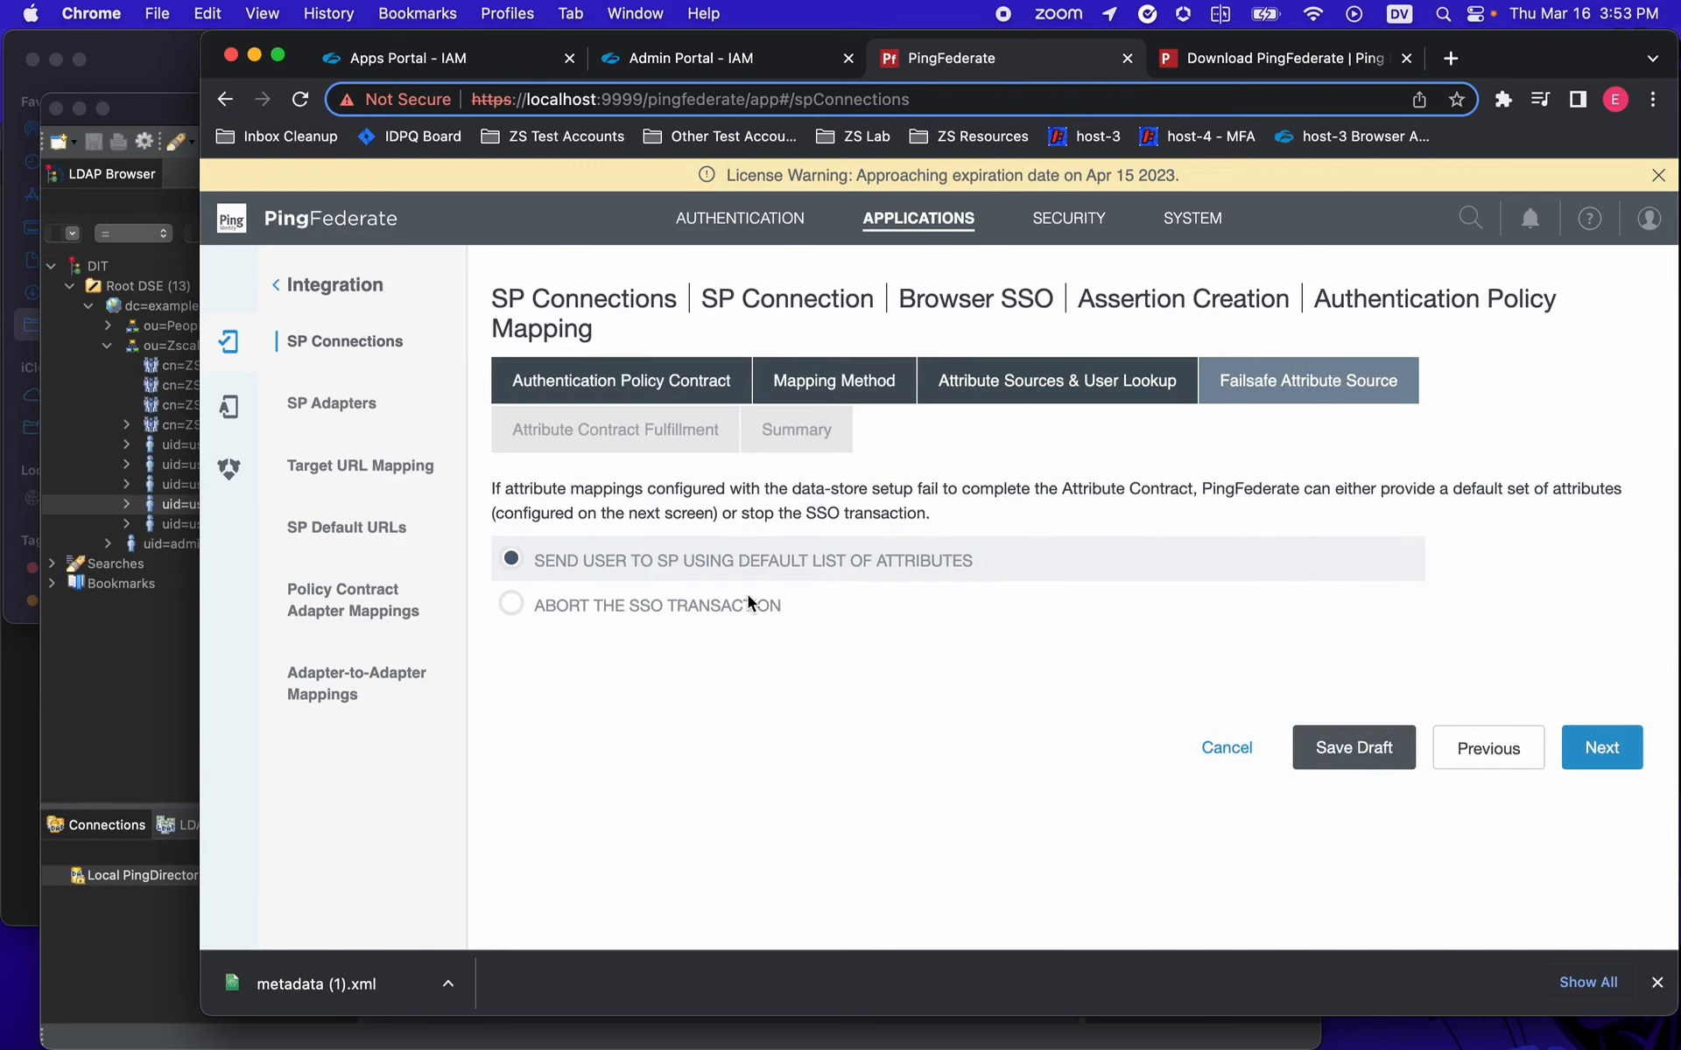
left_click(560, 605)
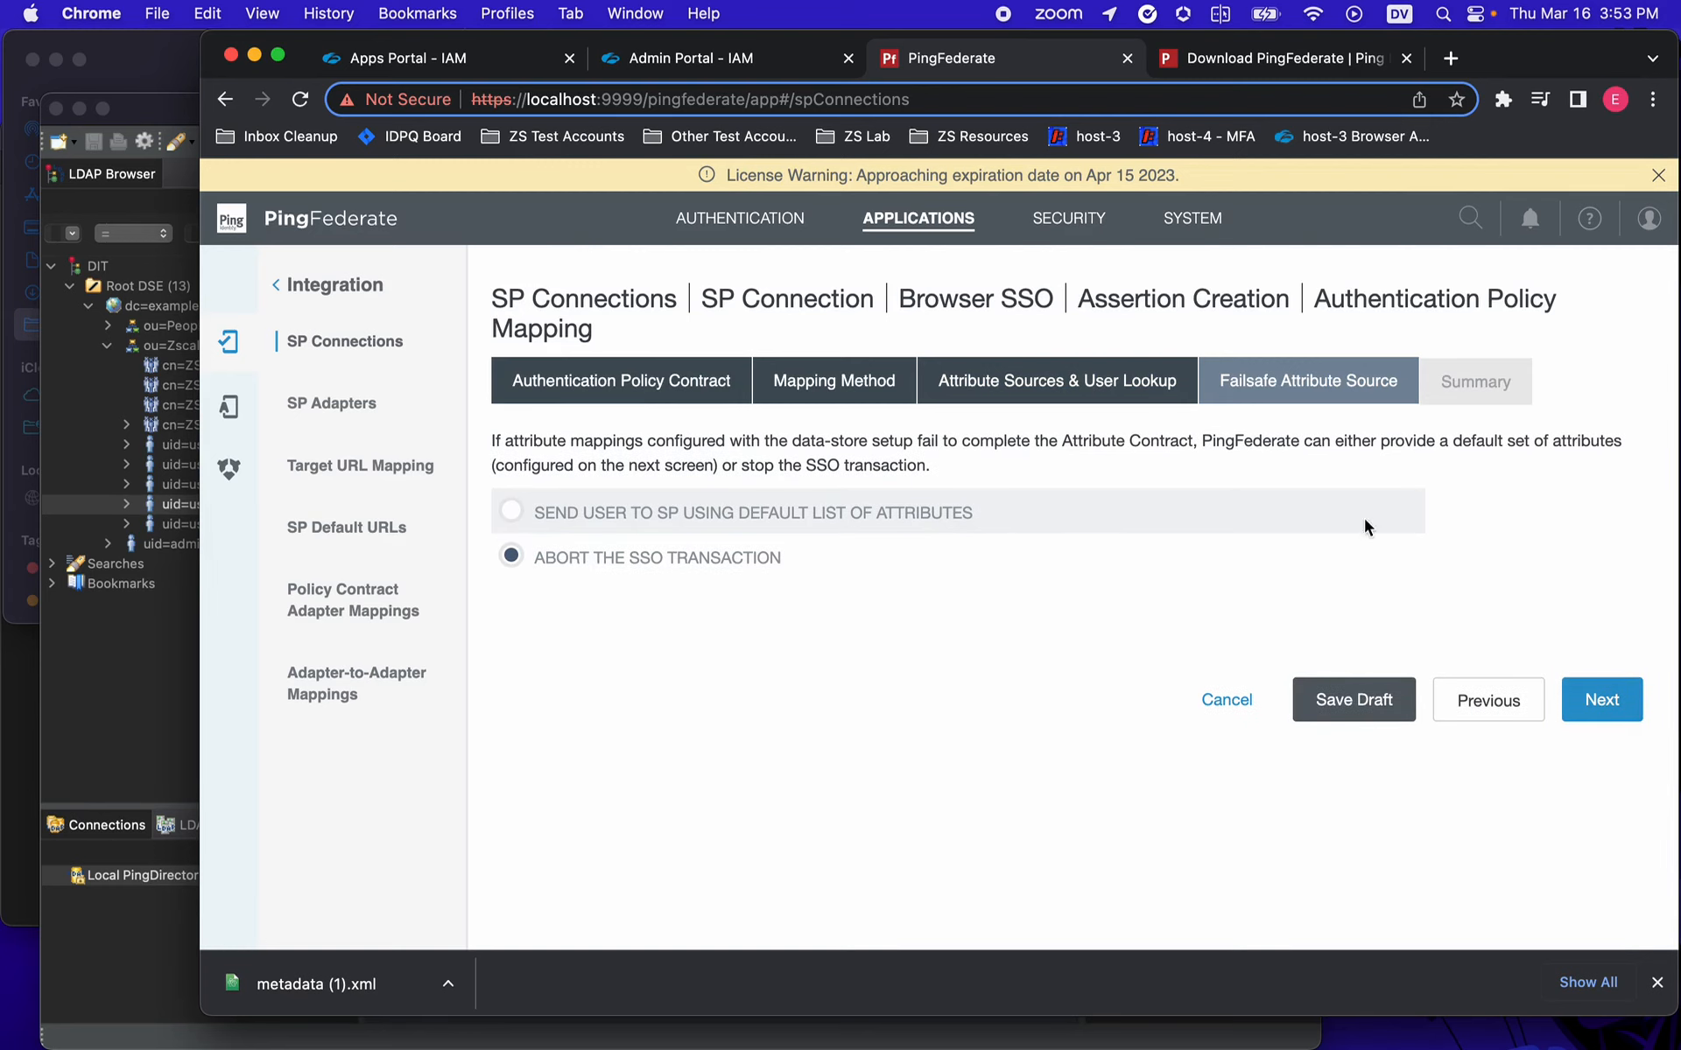
left_click(1602, 709)
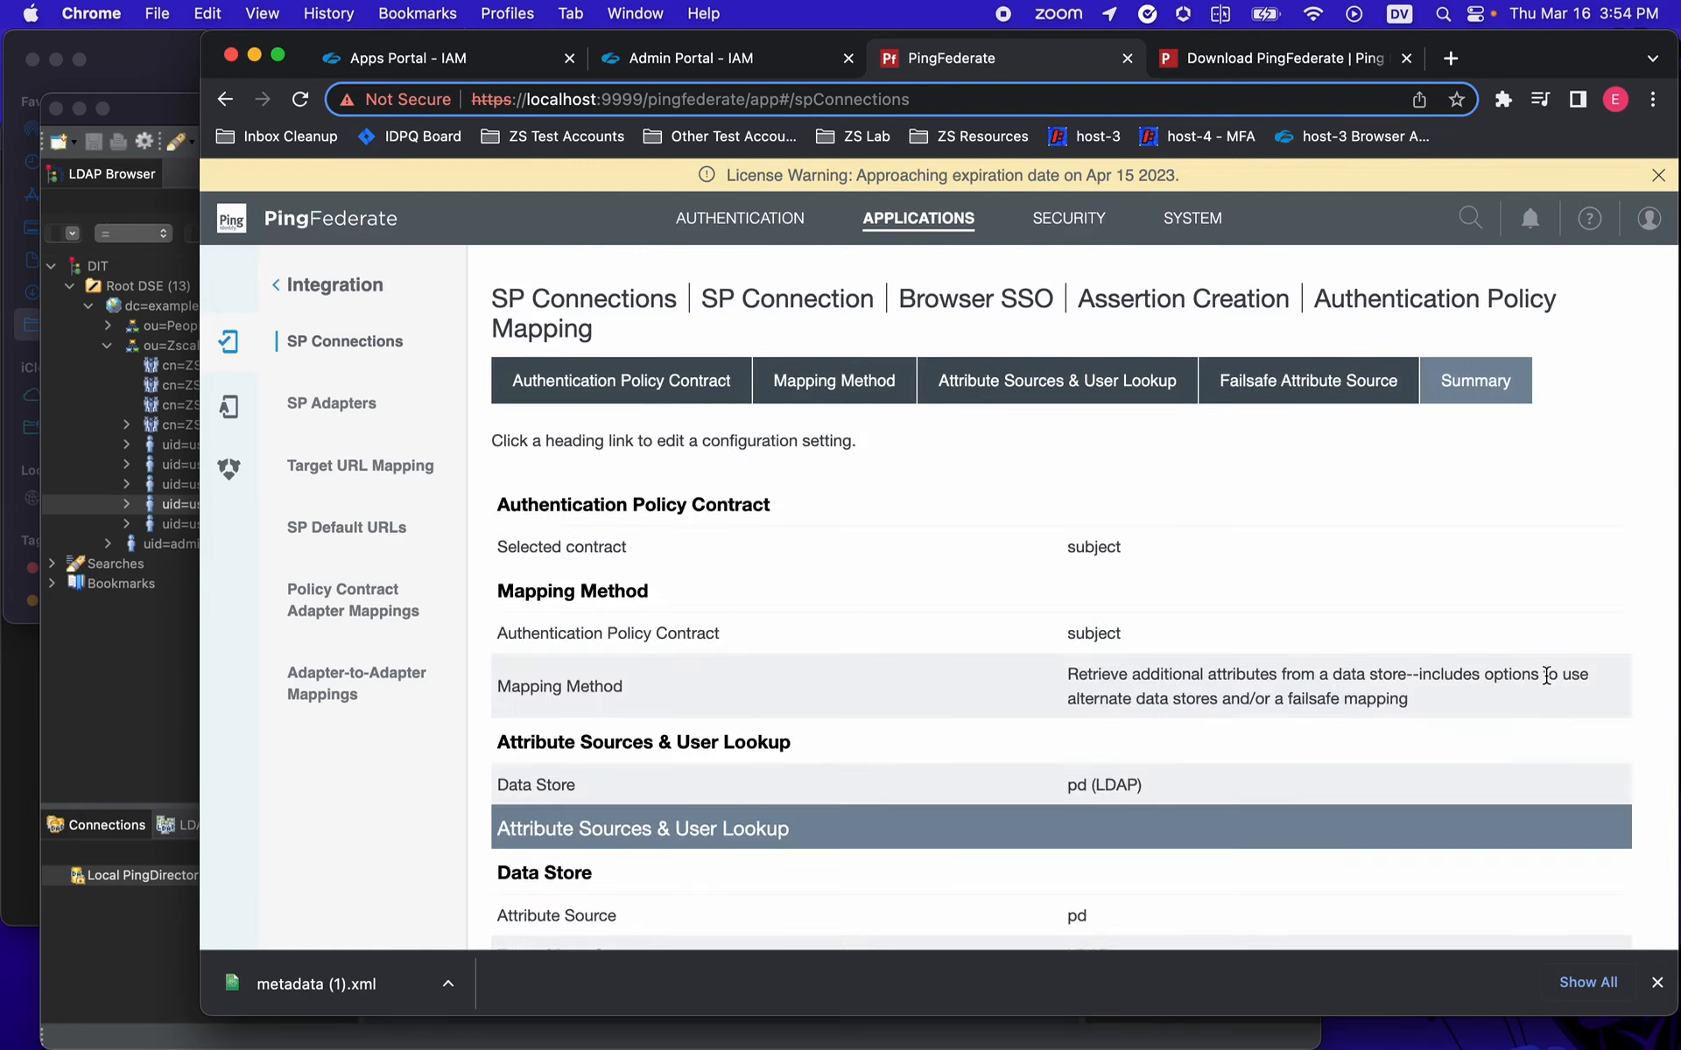
scroll(1551, 750, "down", 10)
left_click(1599, 900)
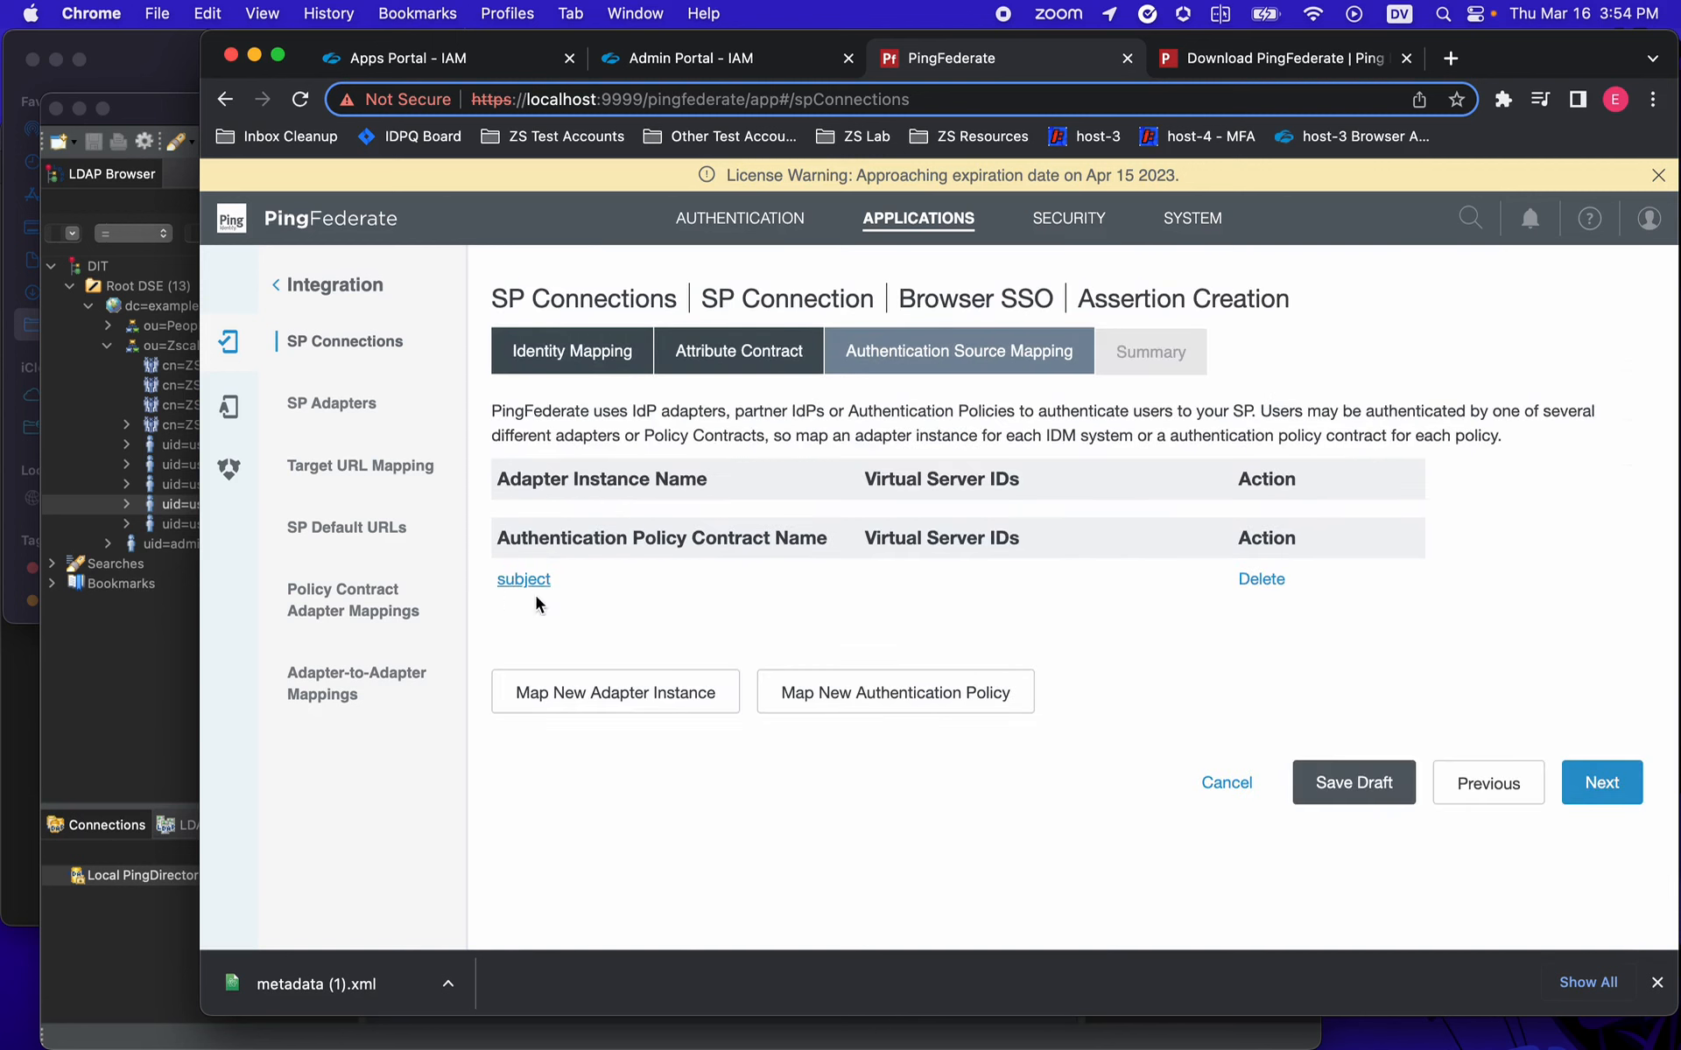
left_click(1601, 784)
scroll(1519, 690, "down", 10)
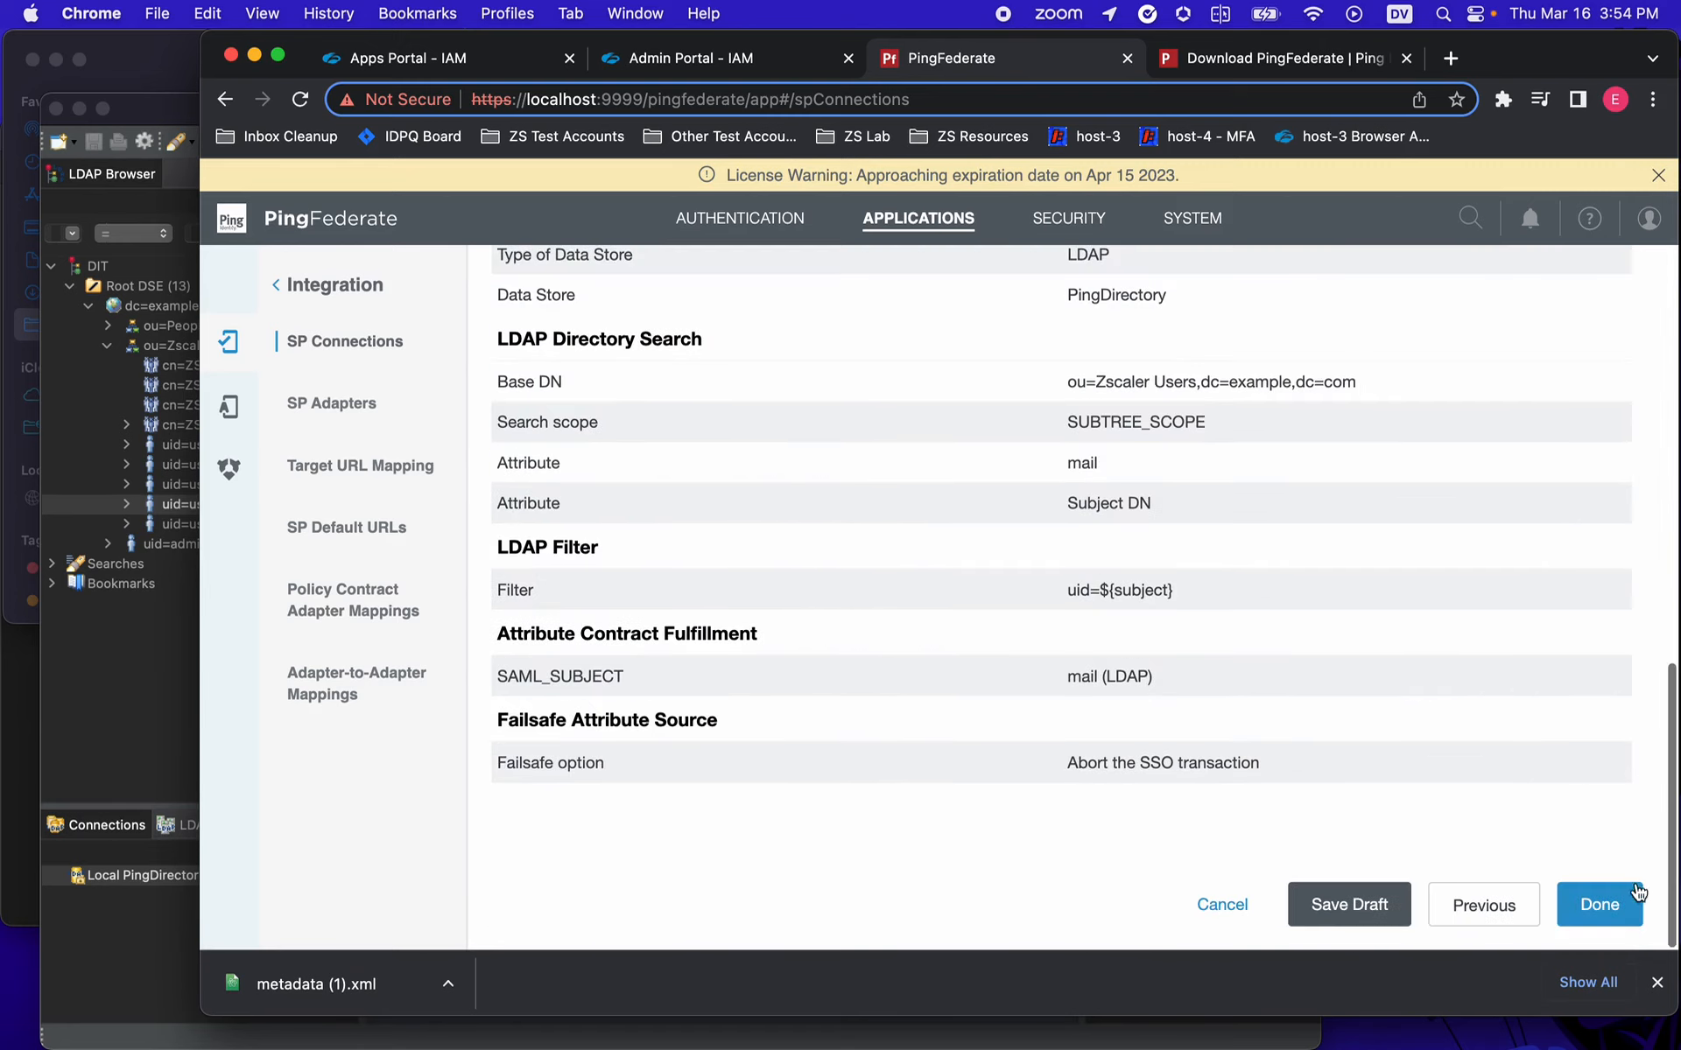
left_click(1598, 901)
left_click(1609, 834)
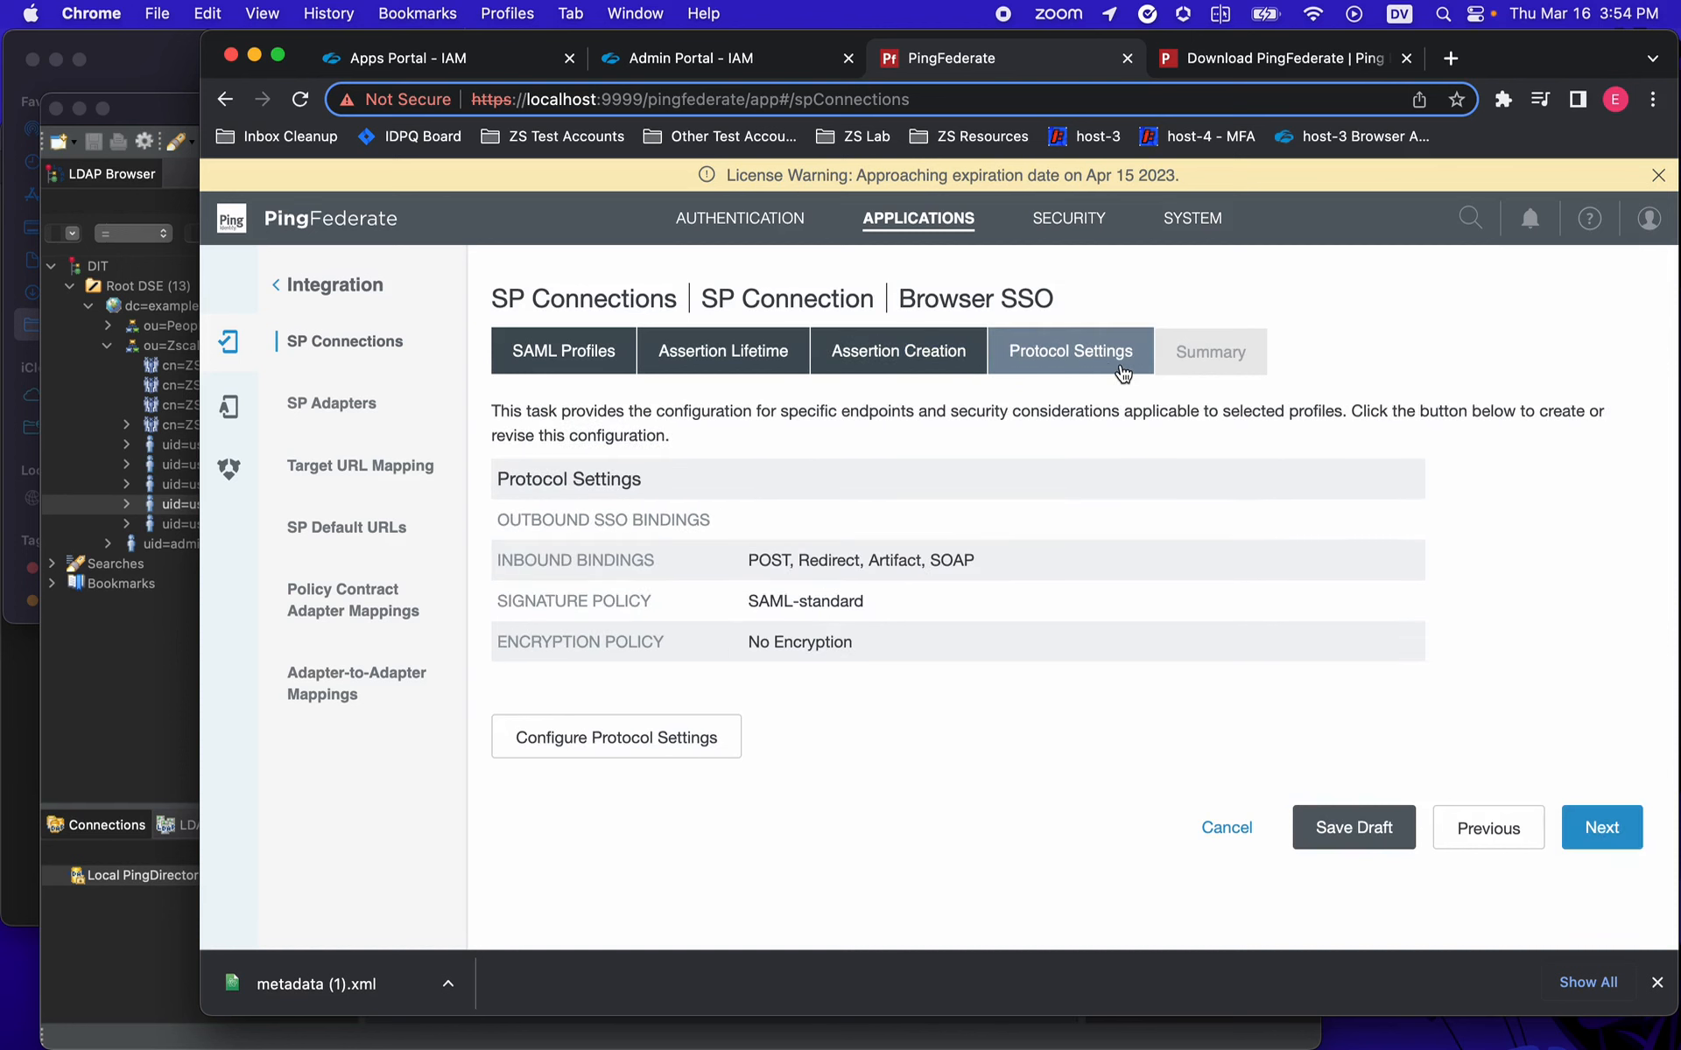
- Copy the SP URL from the ZSLogin Admin Portal and add it as the default POST endpoint
left_click(615, 739)
left_click(1088, 589)
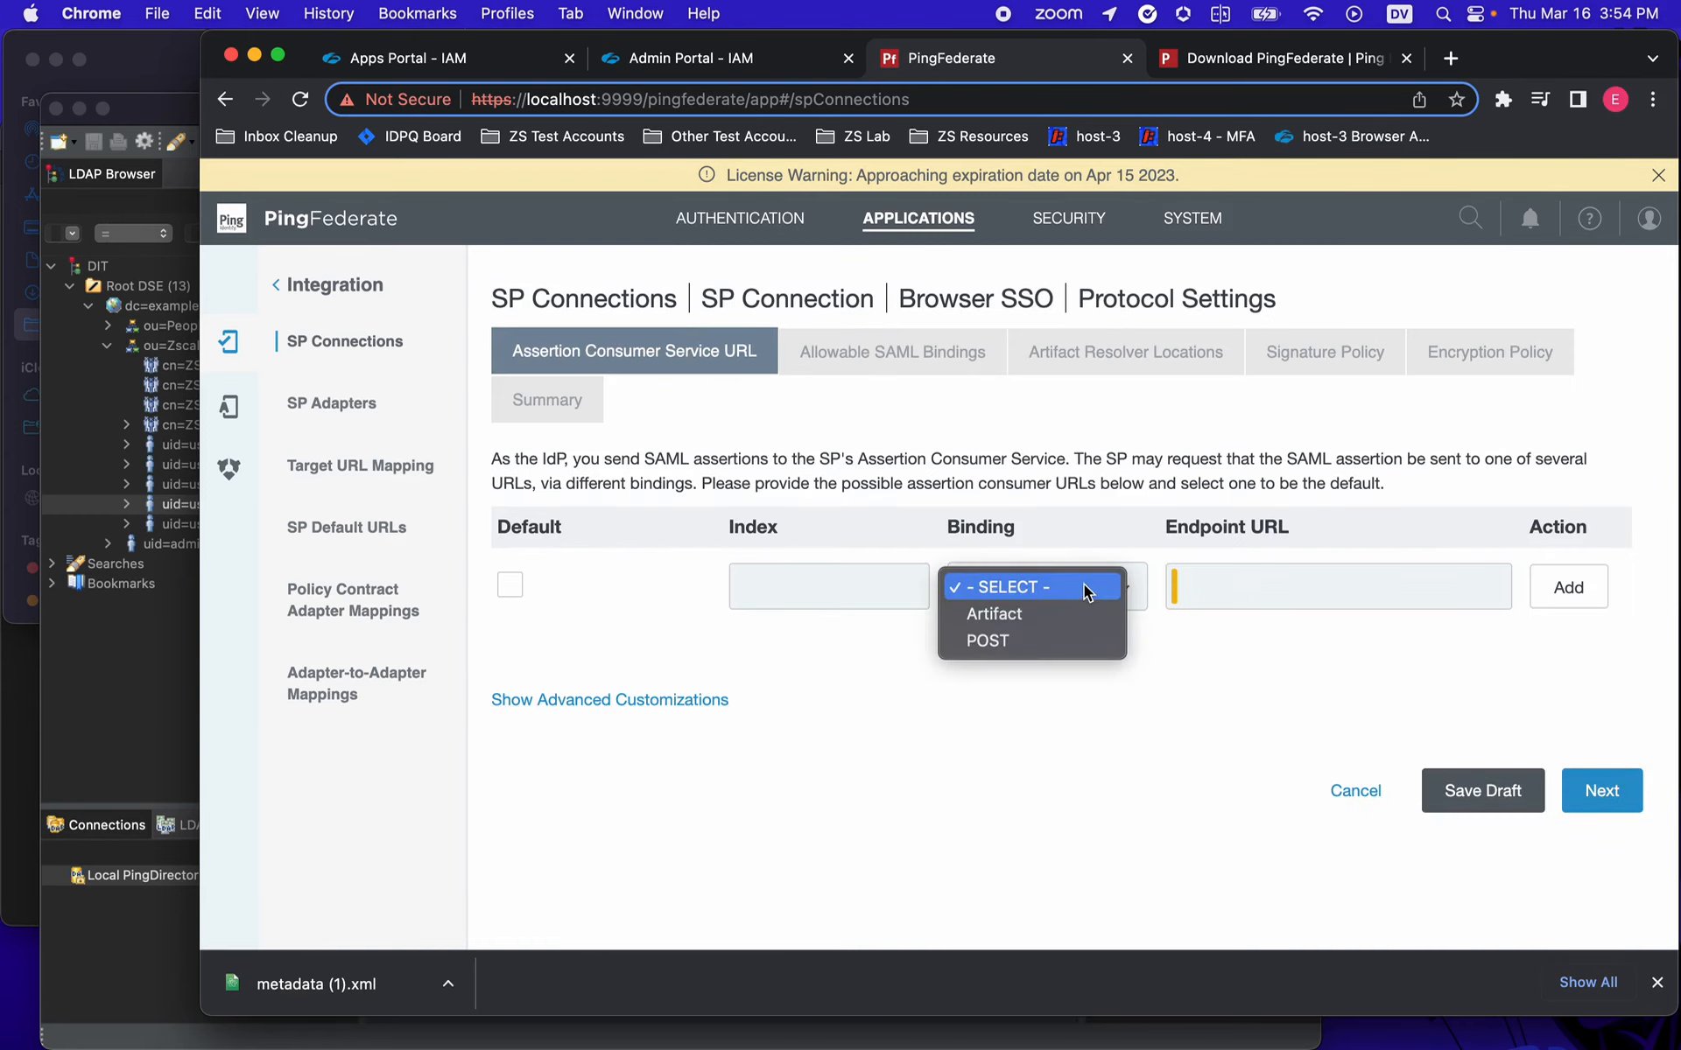
left_click(1026, 640)
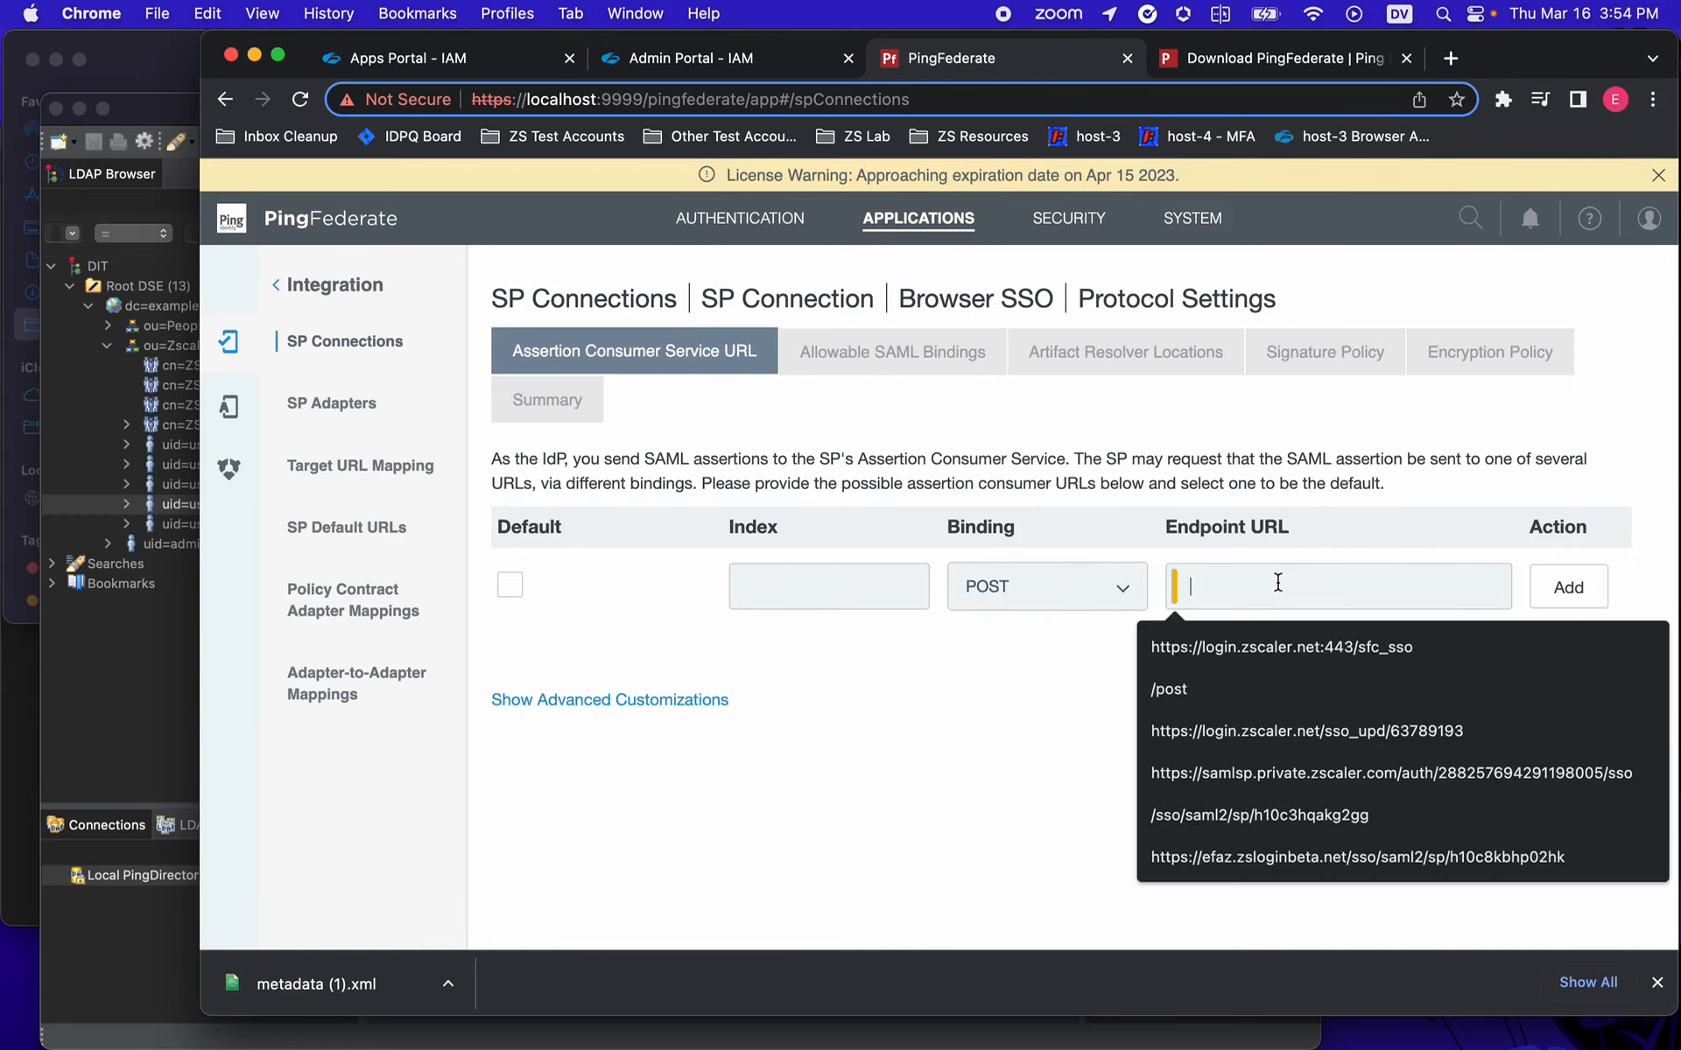
left_click(667, 58)
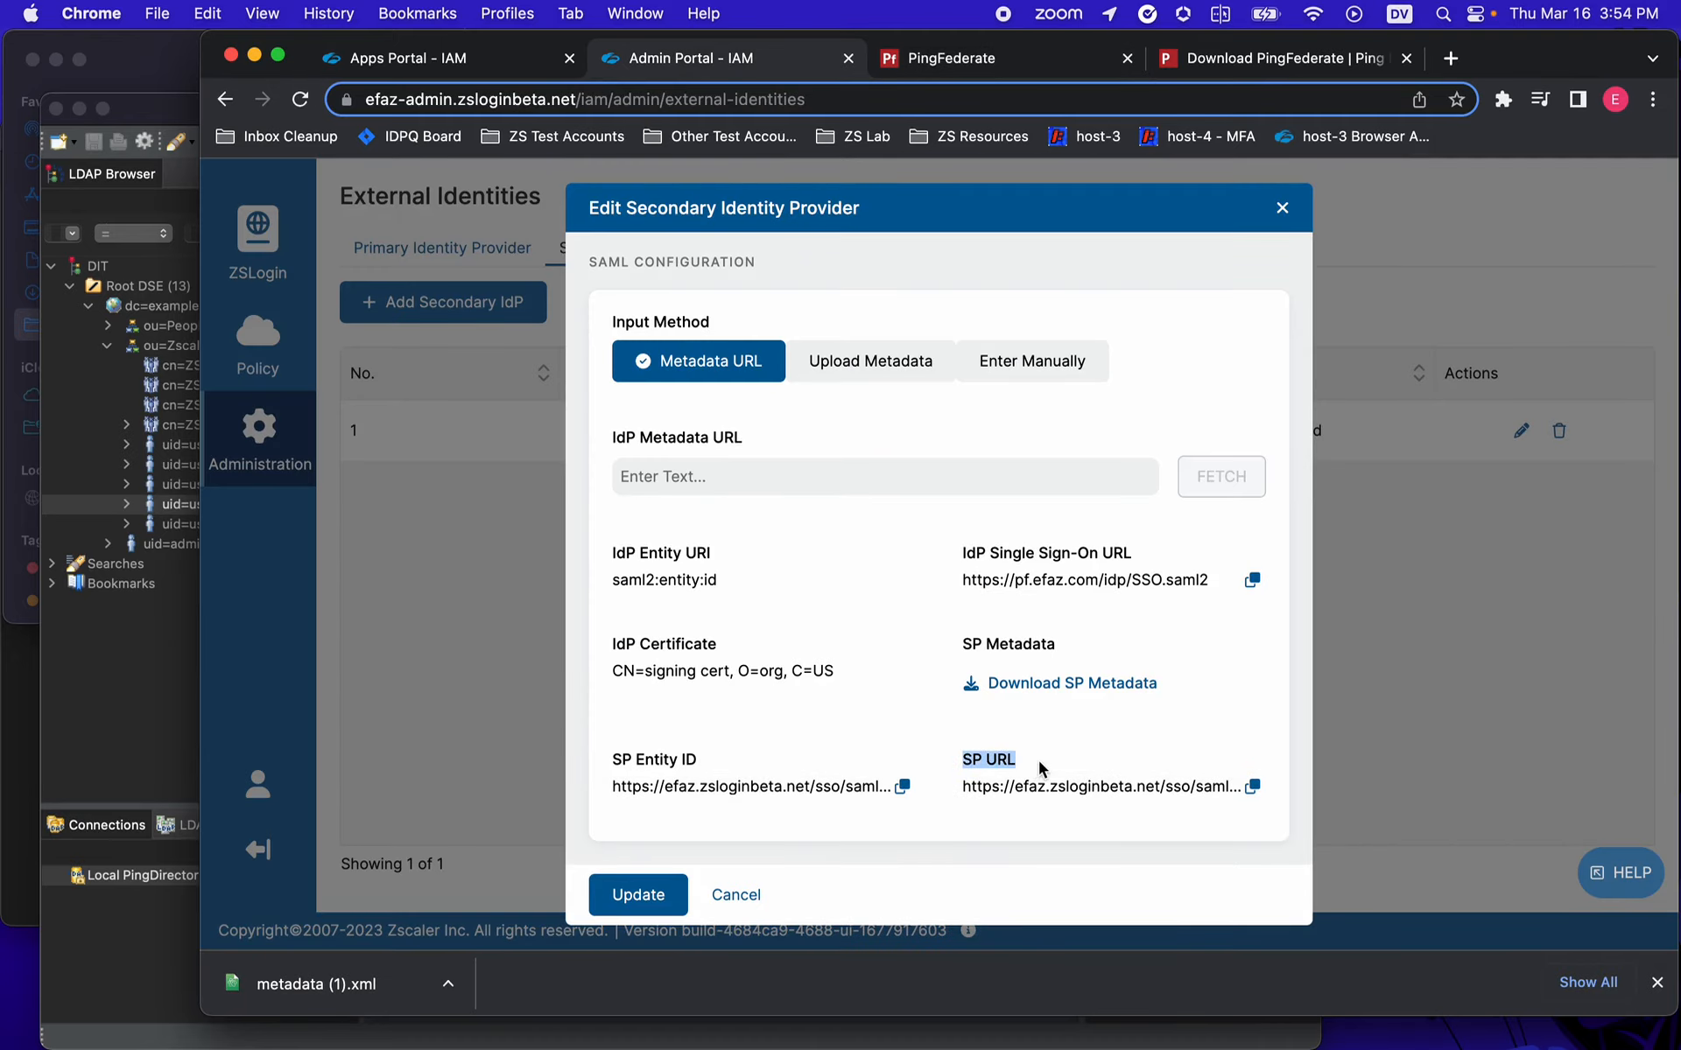
left_click(1249, 786)
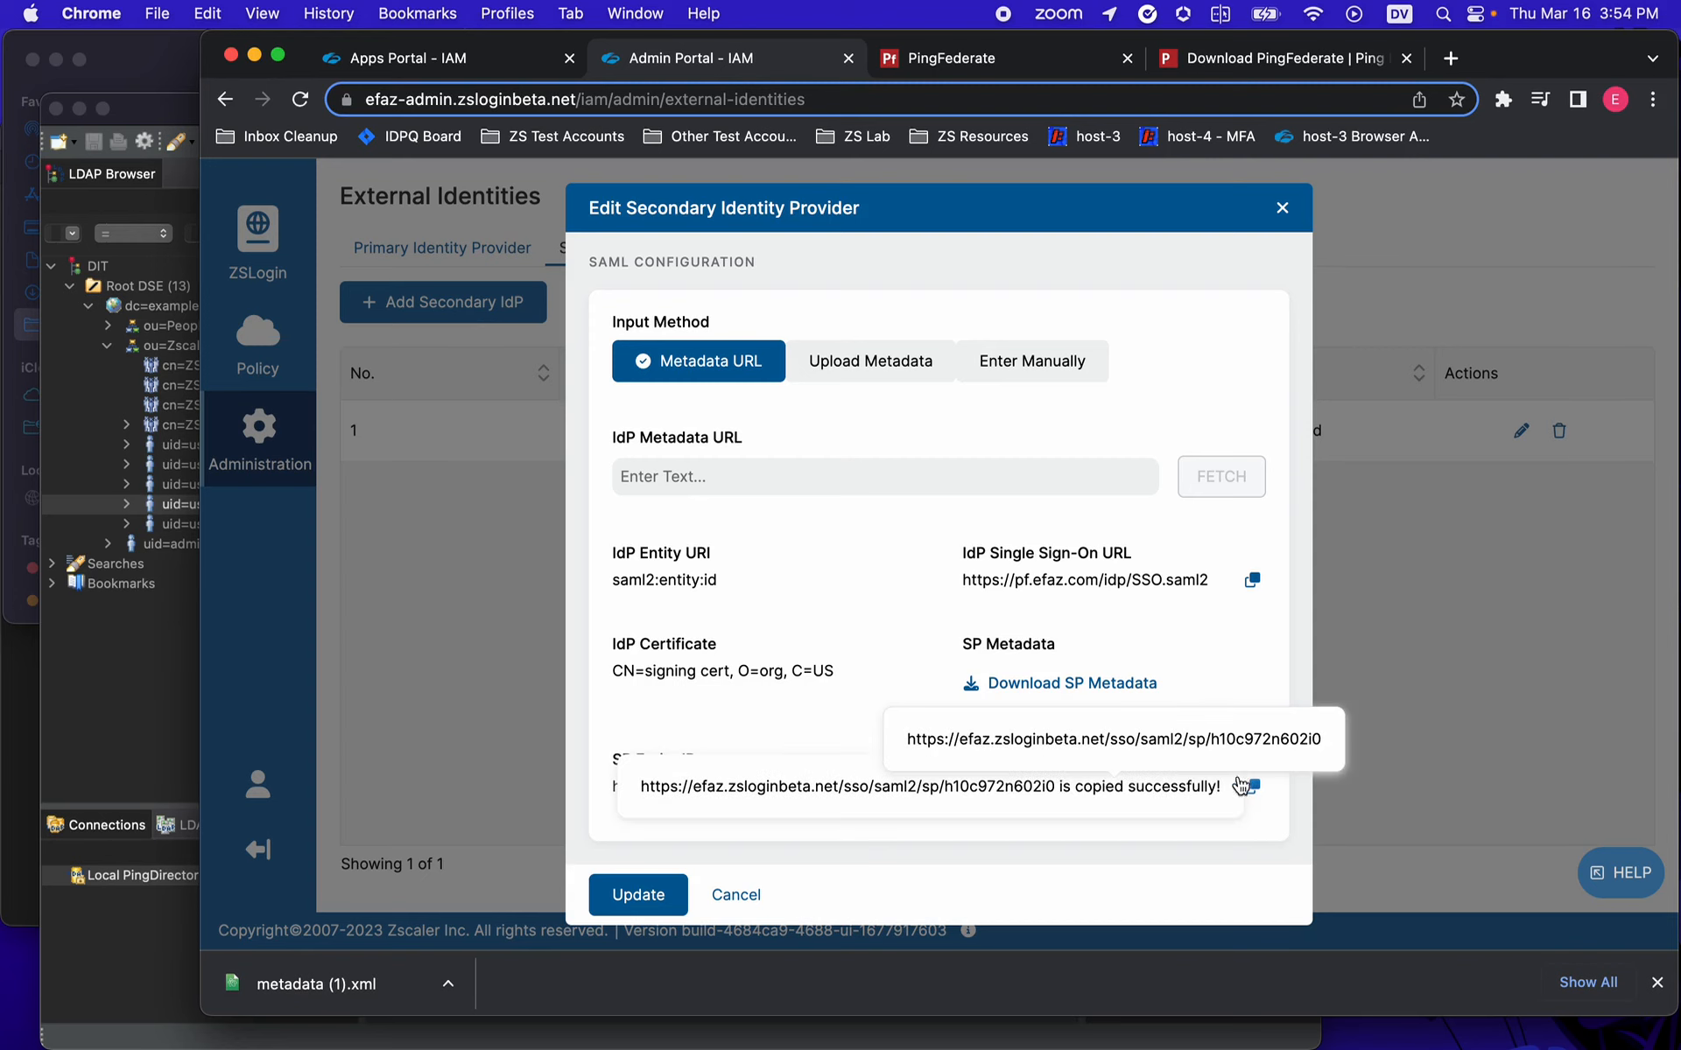
left_click(994, 60)
left_click(1384, 585)
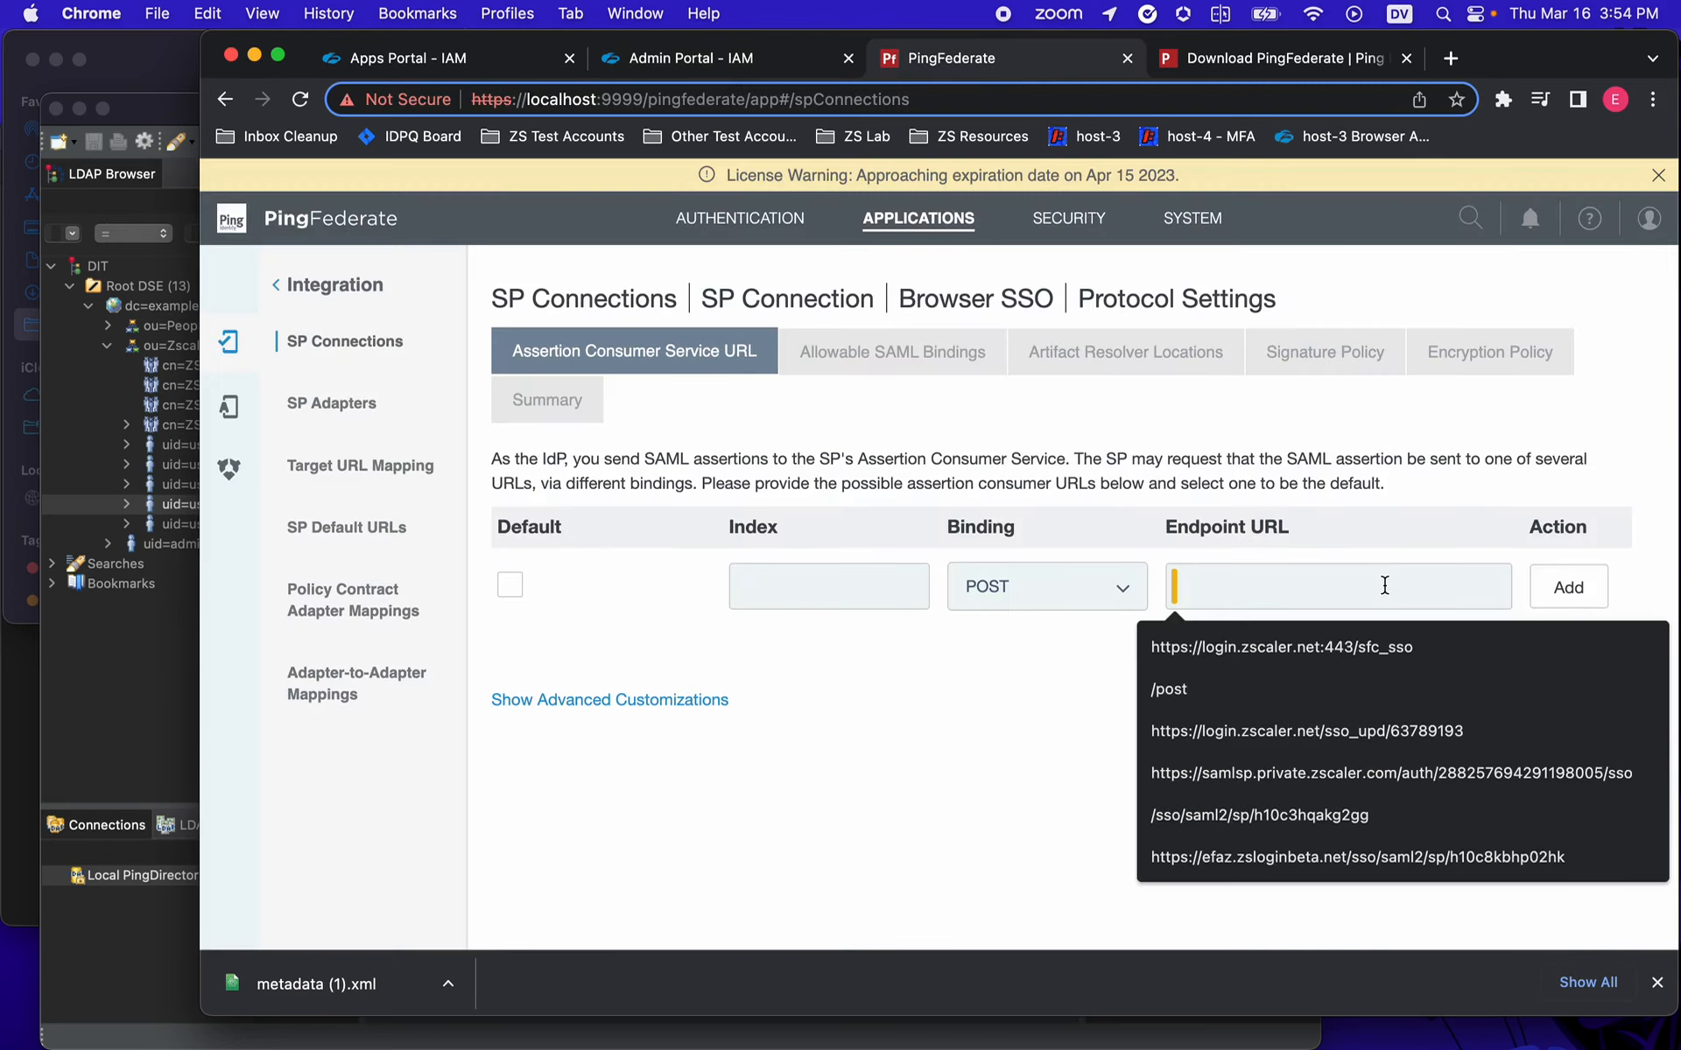
key("super+v")
left_click(1569, 587)
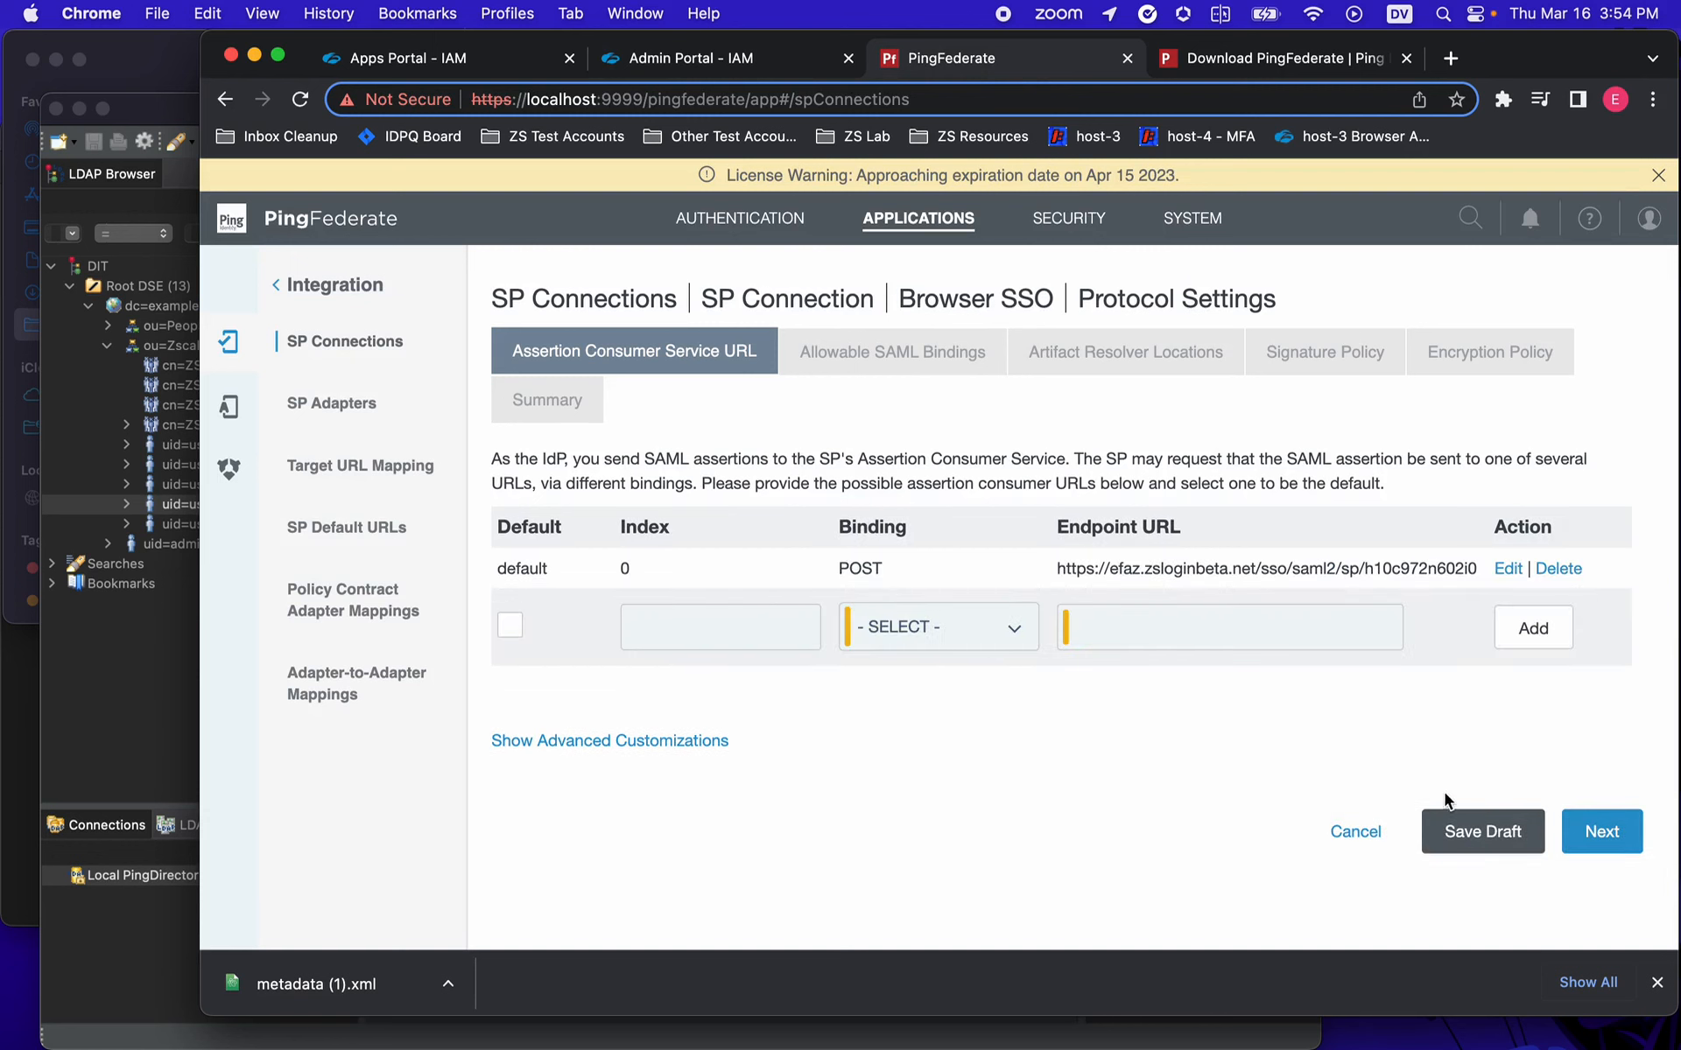
left_click(1601, 832)
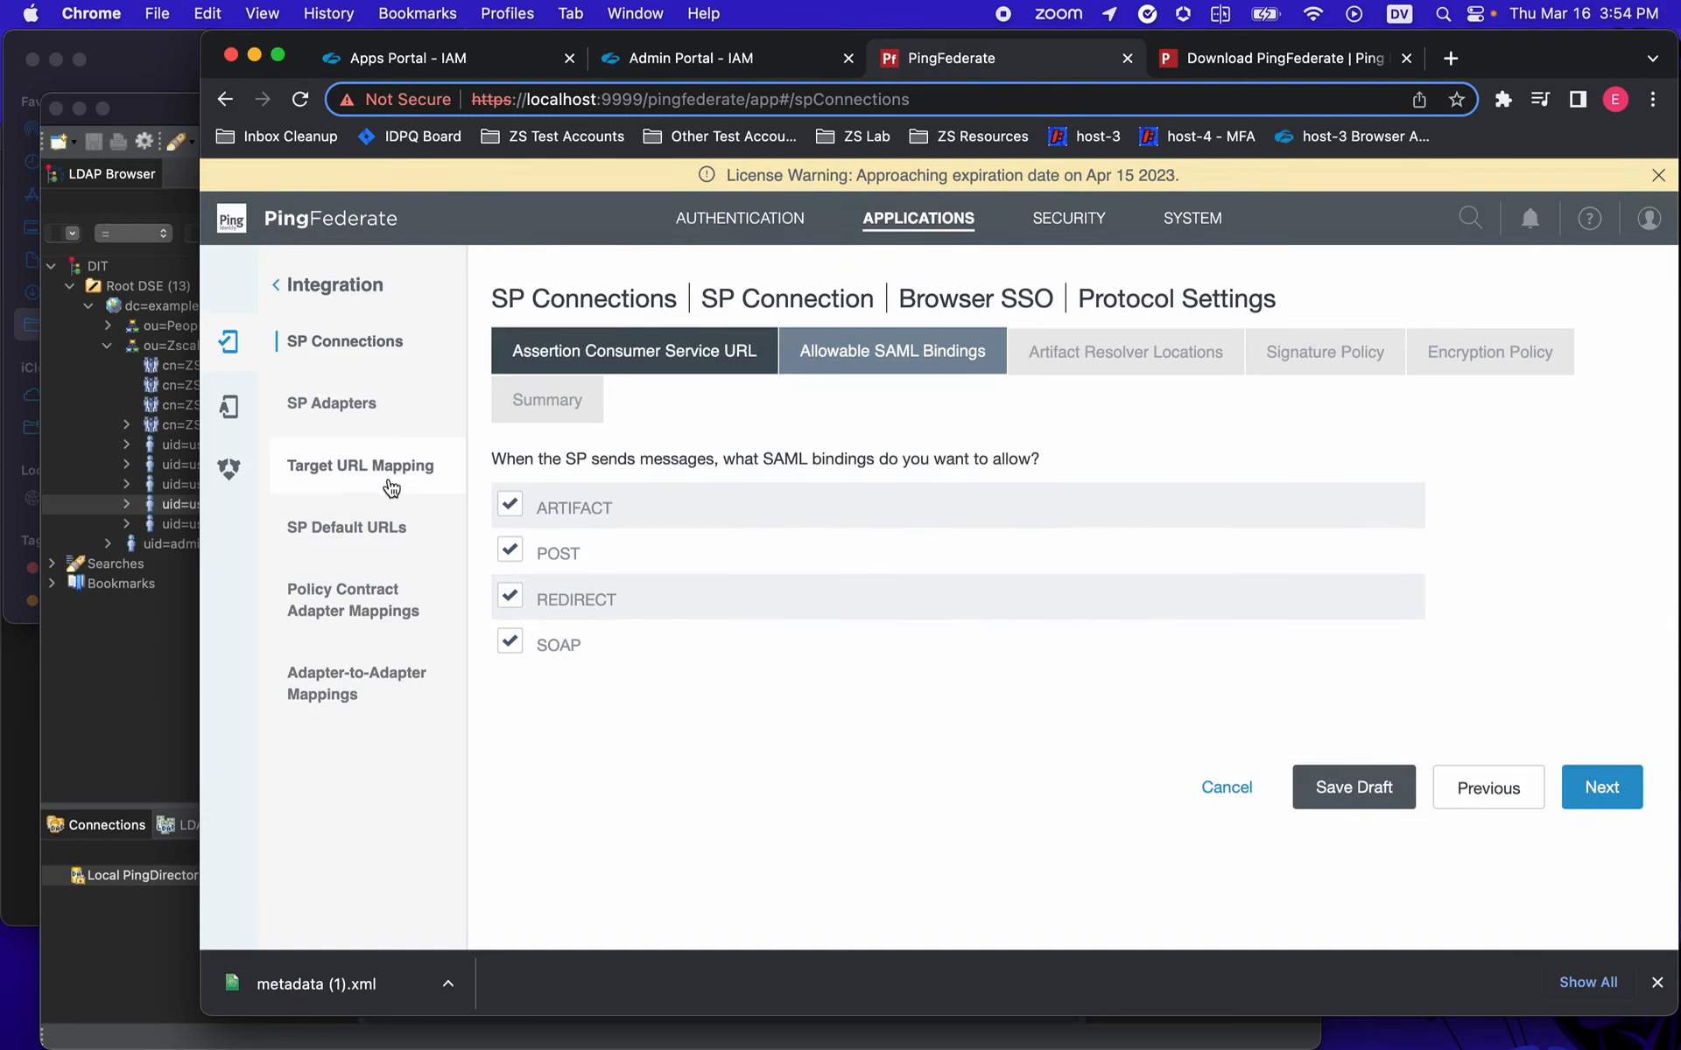
- Disallow the Artifact, Redirect and SOAP bindings, leaving only POST
left_click(512, 511)
left_click(513, 553)
left_click(511, 597)
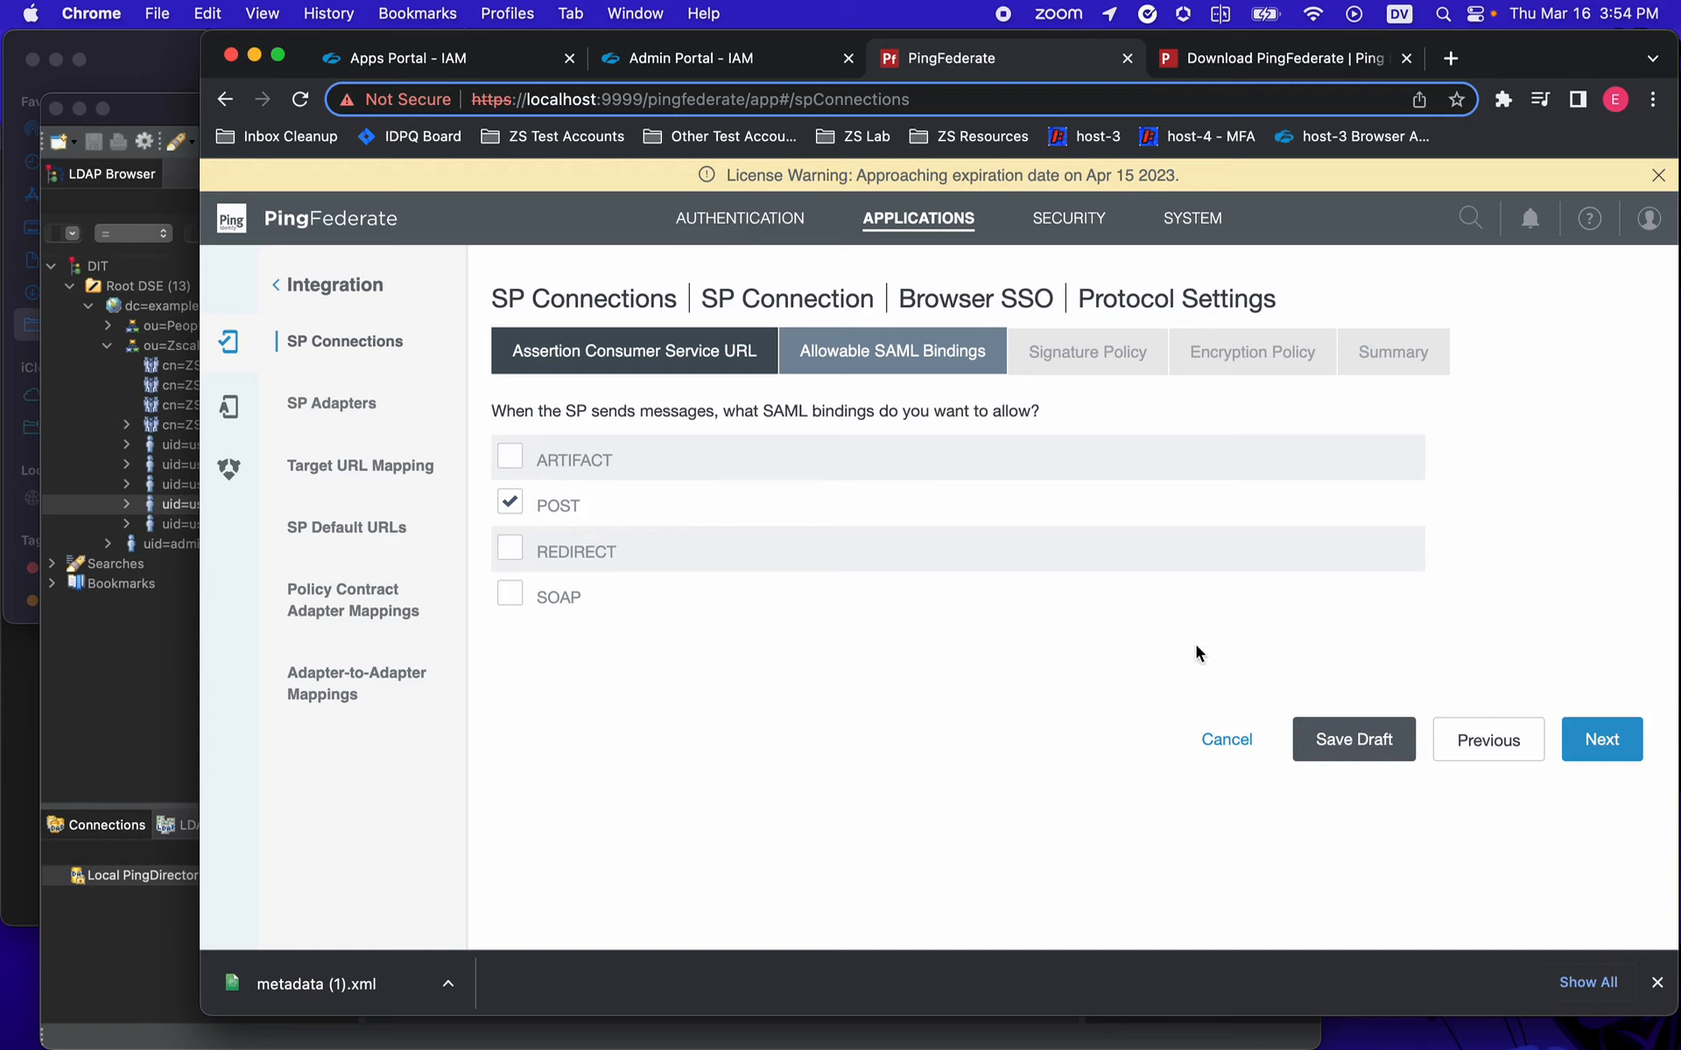
- Keep default signature and no-encryption policies and finish the protocol settings
left_click(1609, 746)
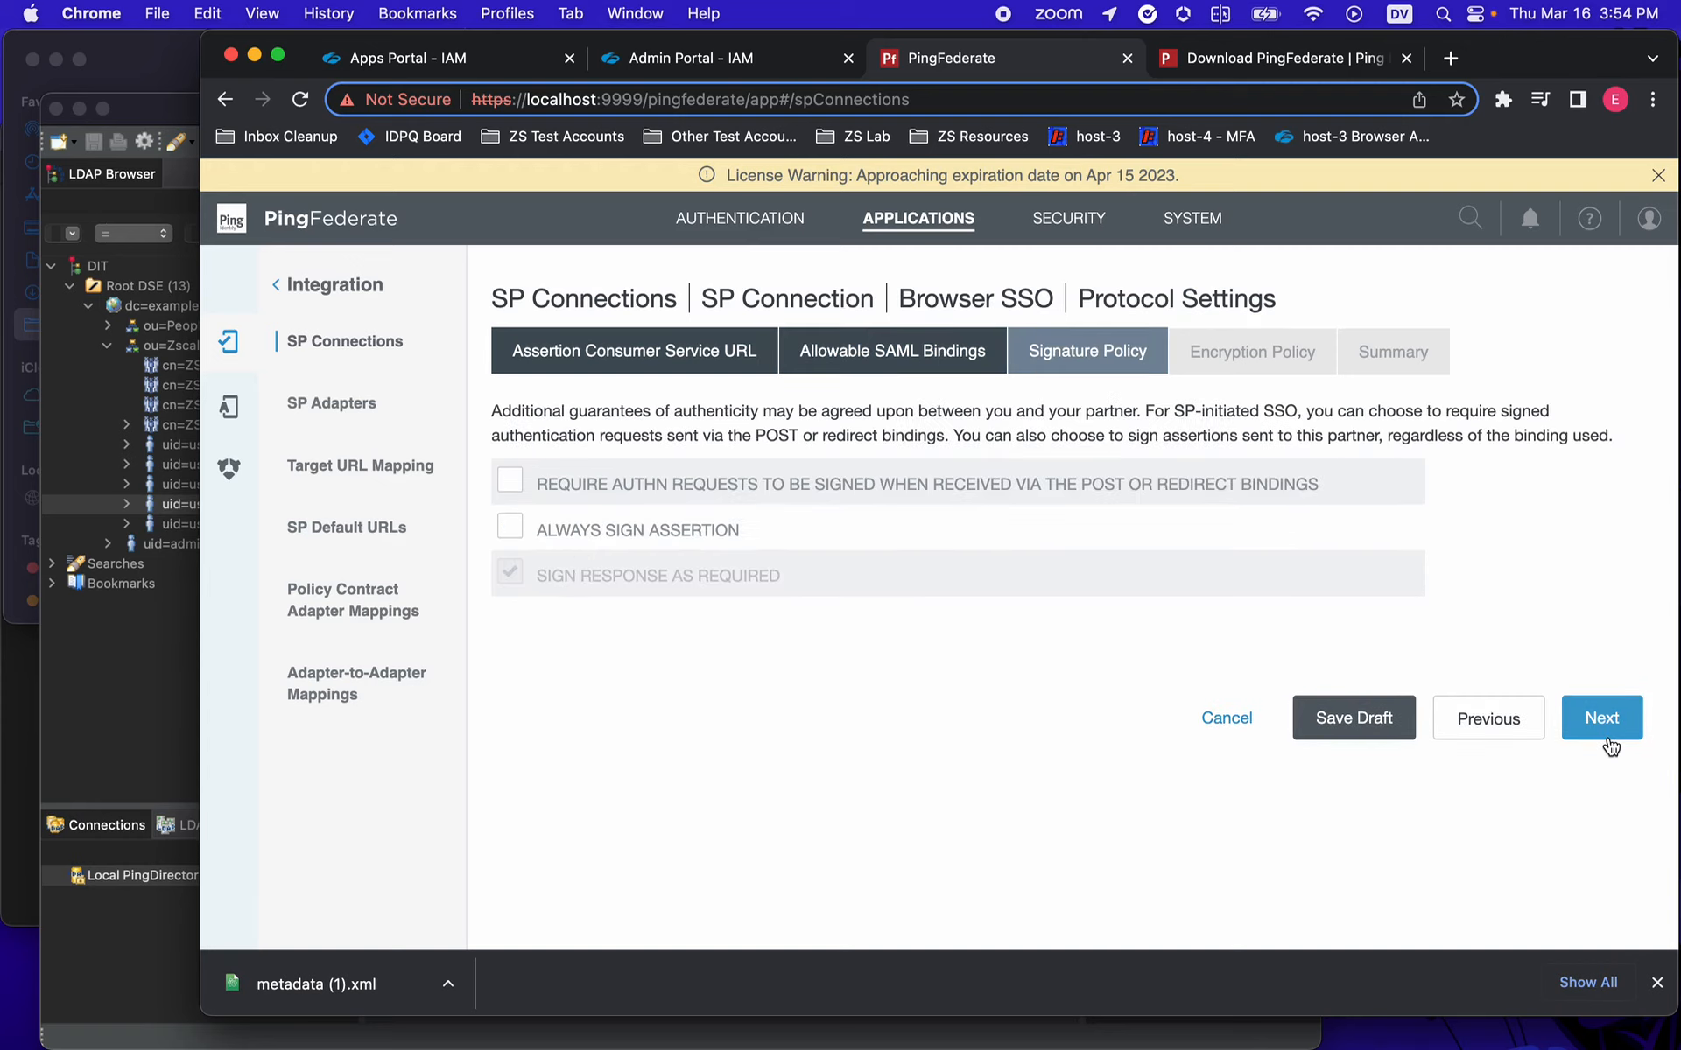
left_click(1609, 744)
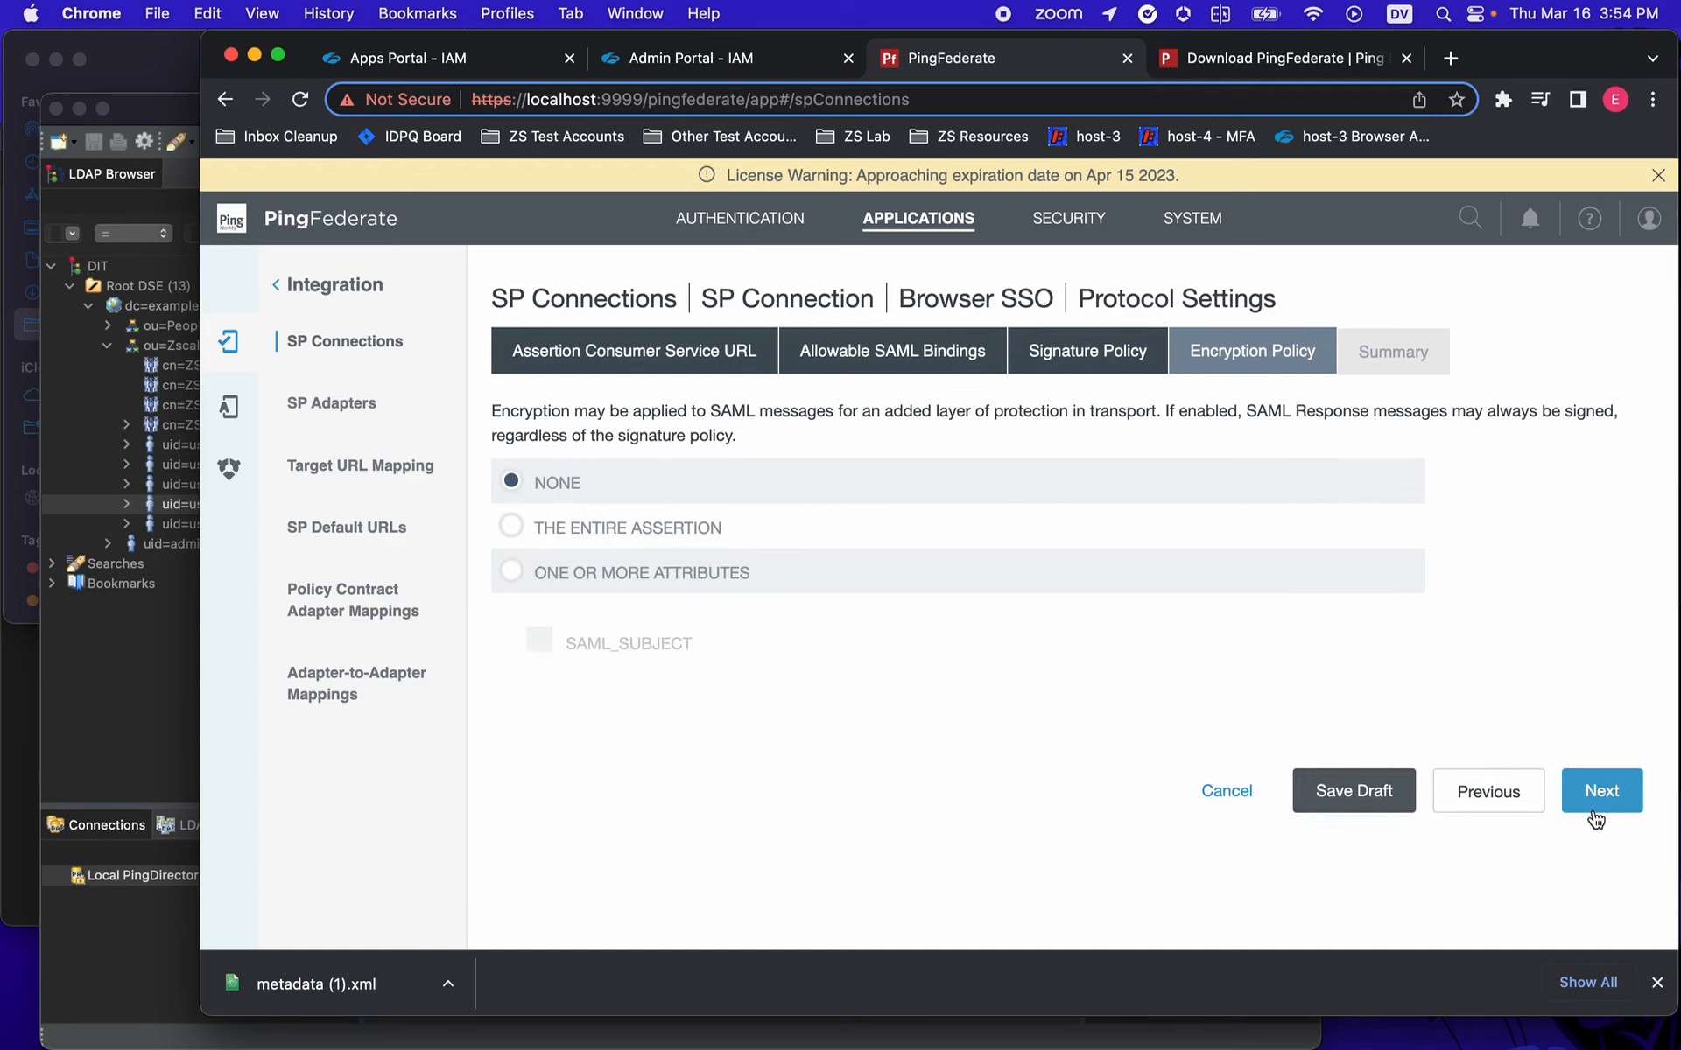
left_click(1595, 798)
scroll(1436, 706, "down", 3)
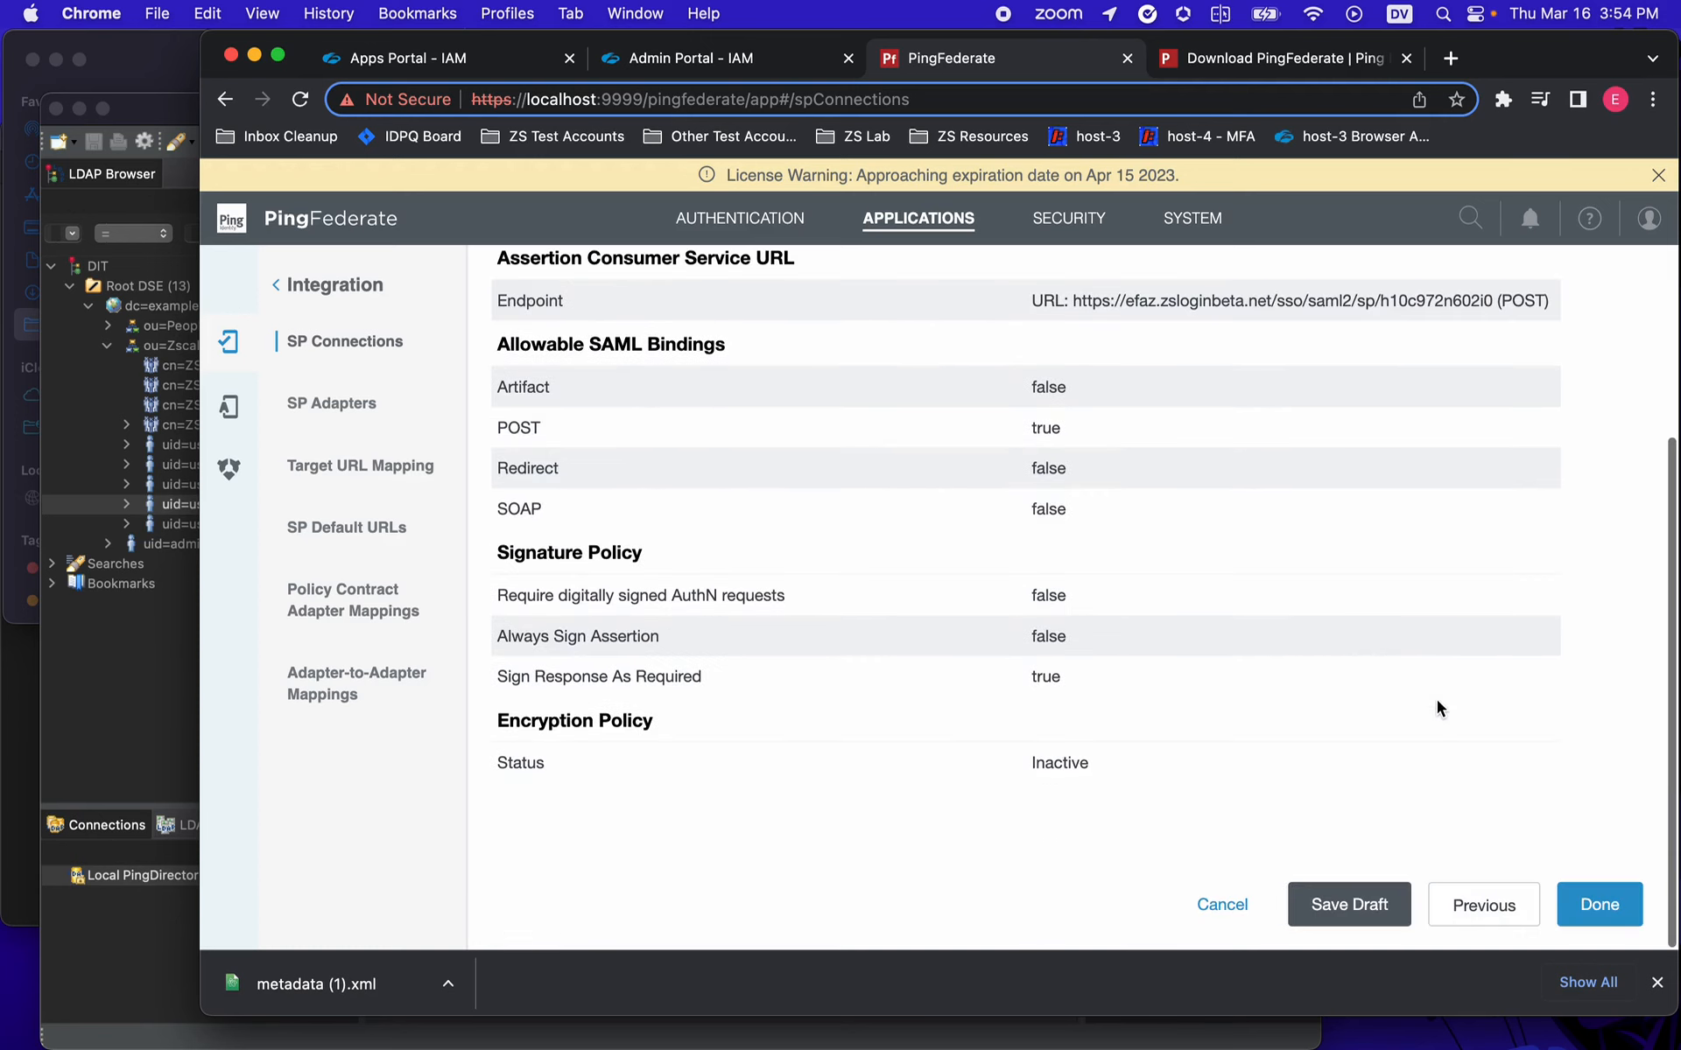
left_click(1595, 903)
left_click(1600, 828)
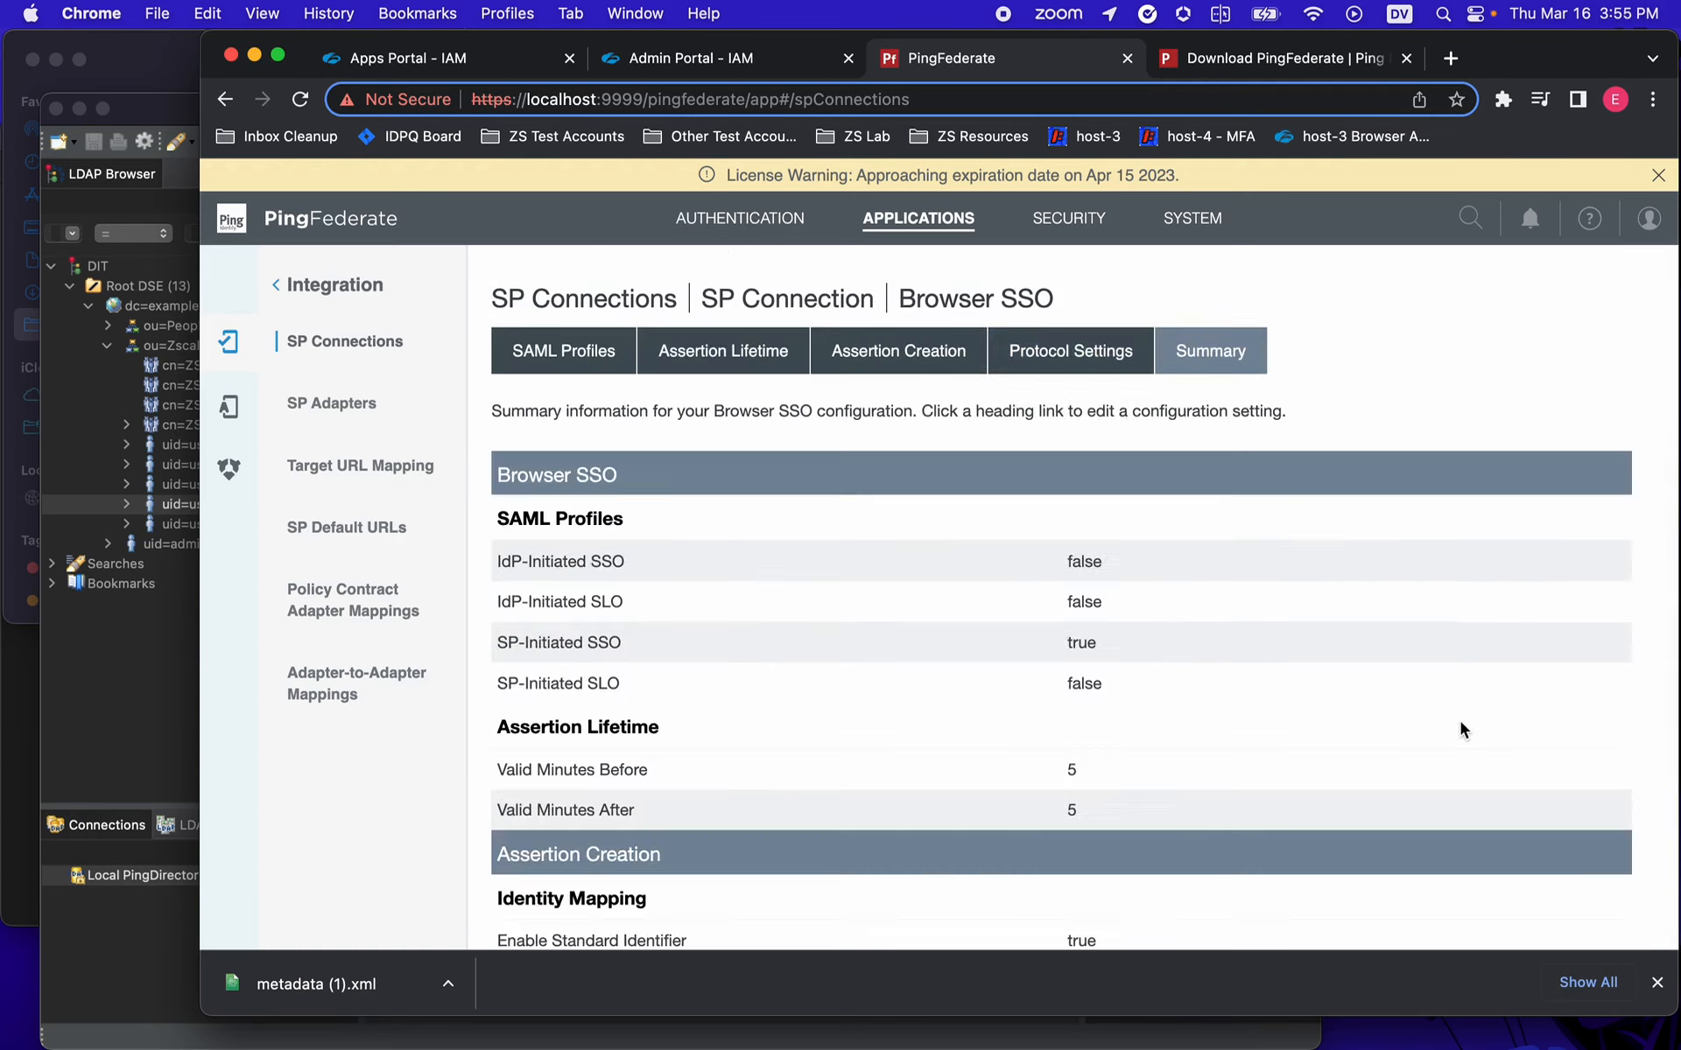
- Finish the Browser SSO configuration from its summary page
scroll(1460, 726, "down", 10)
left_click(1605, 909)
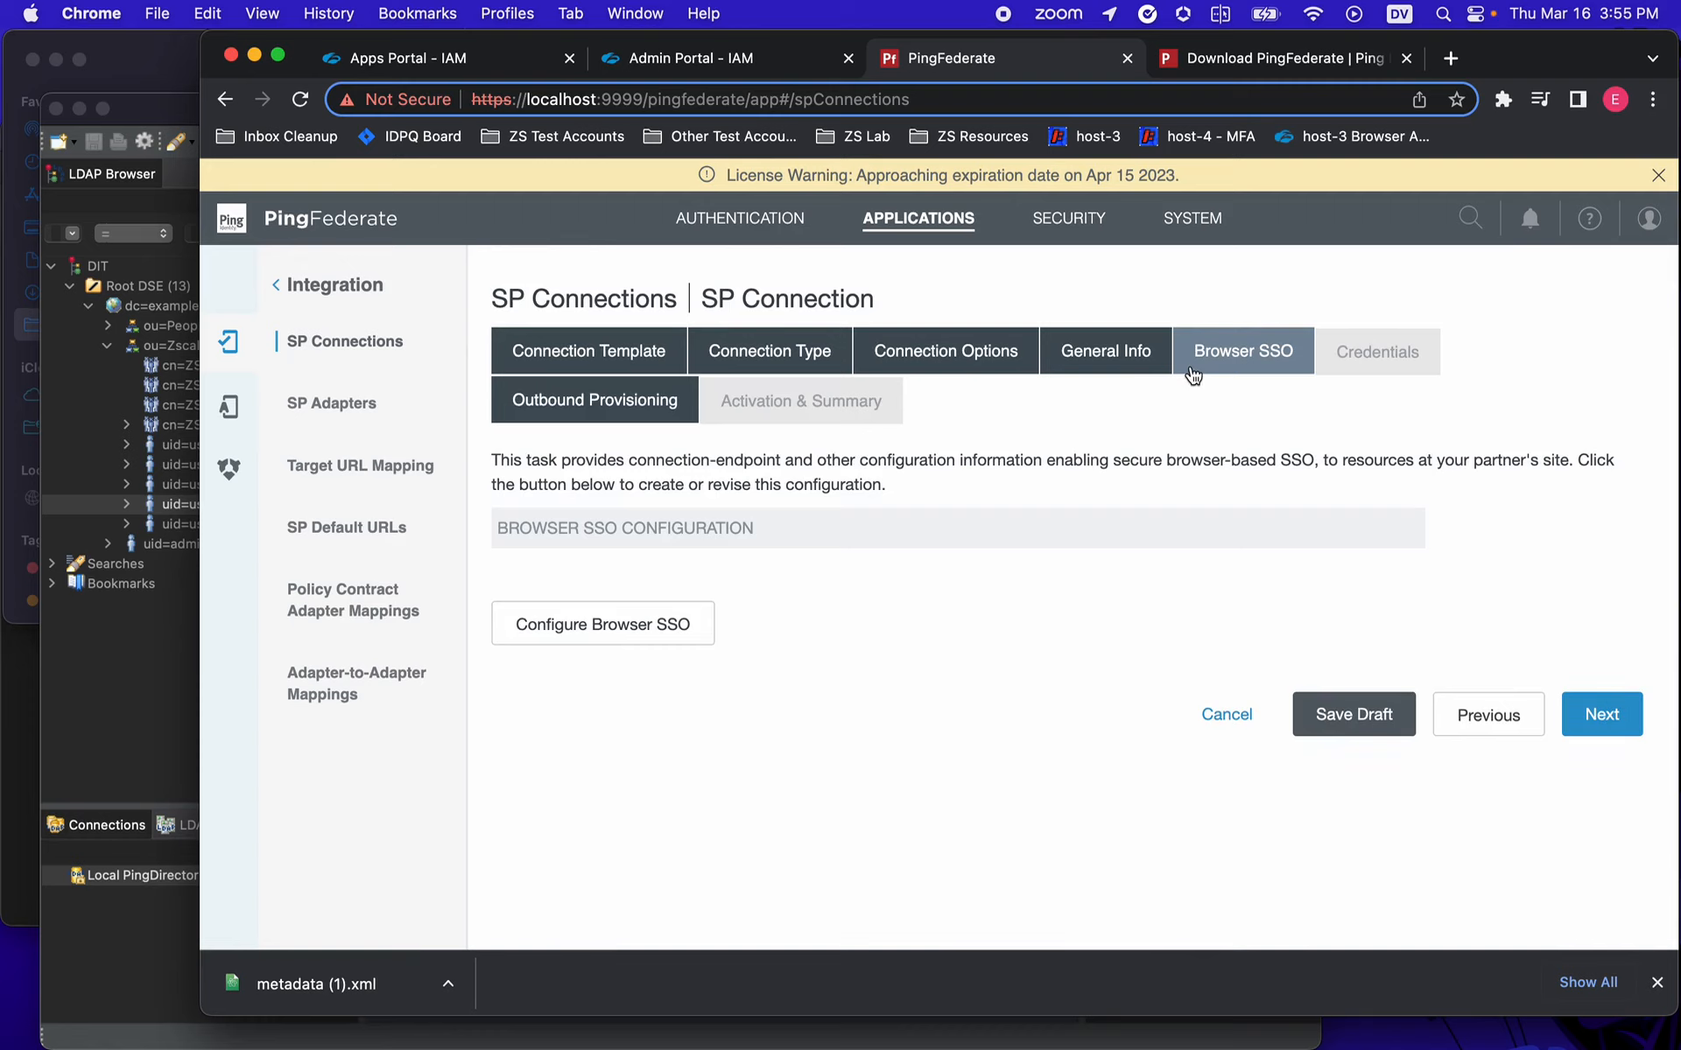
left_click(1602, 713)
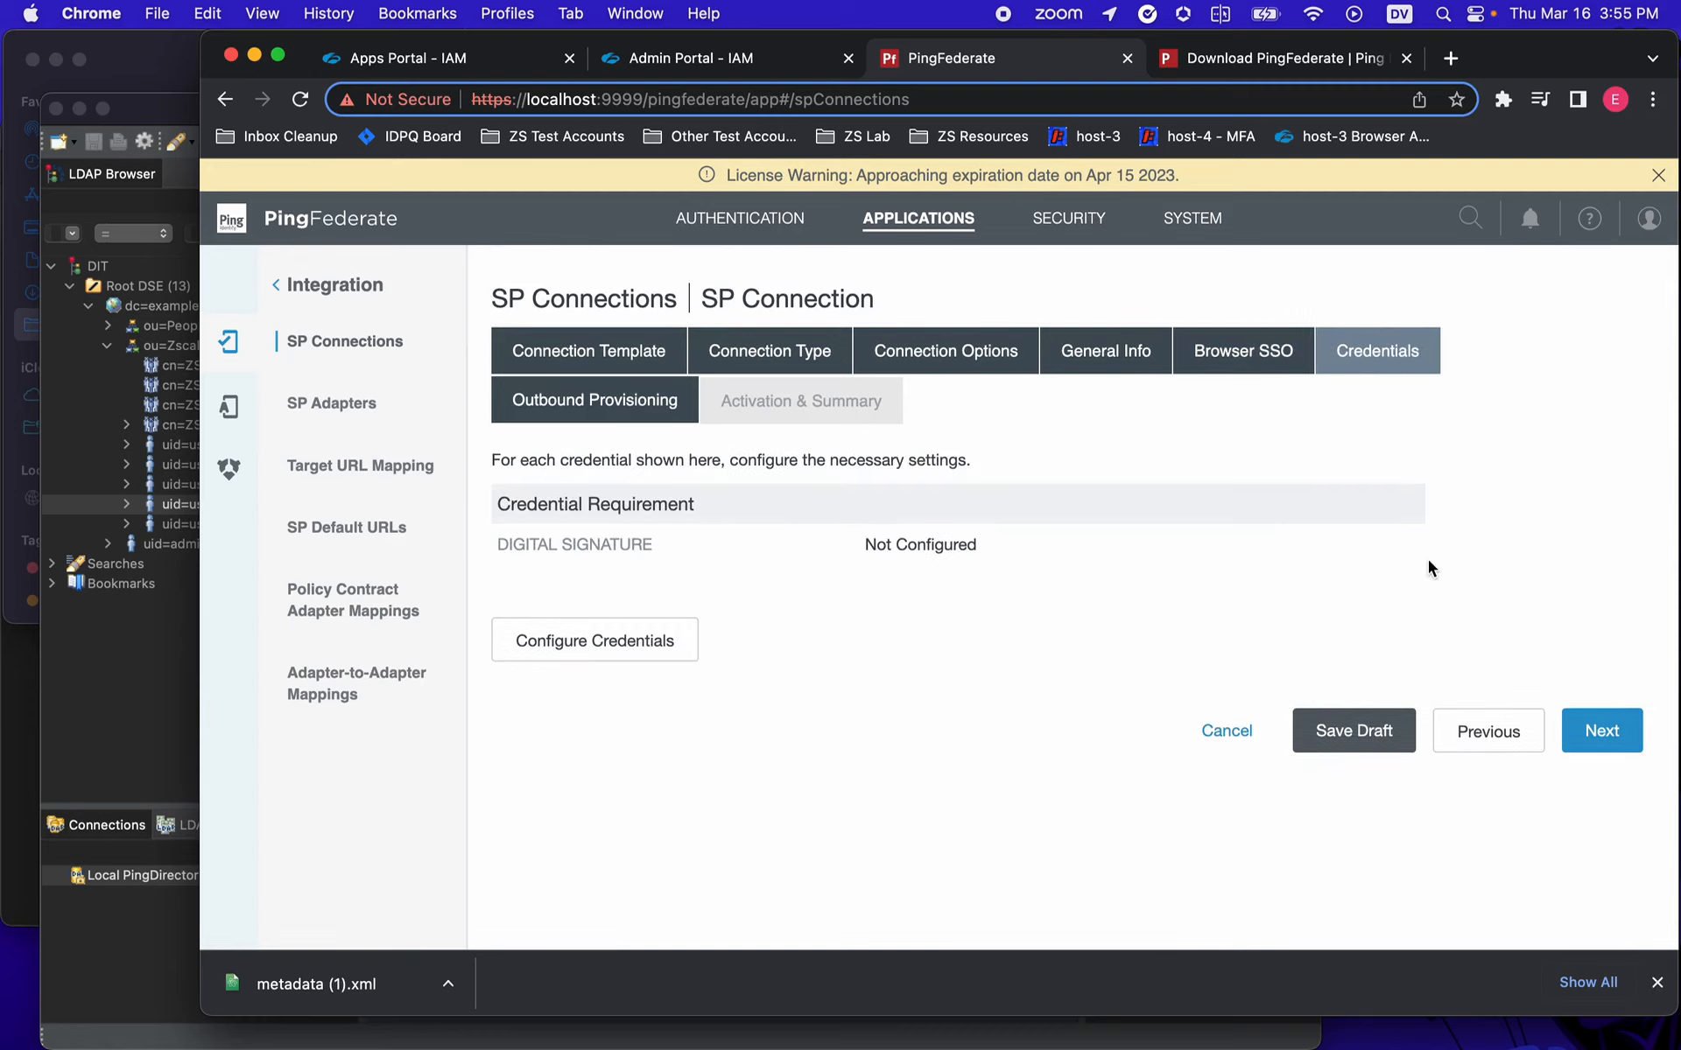
- Select the 01:86:E7:6C:8E:35 certificate as the connection's signing credential
left_click(623, 642)
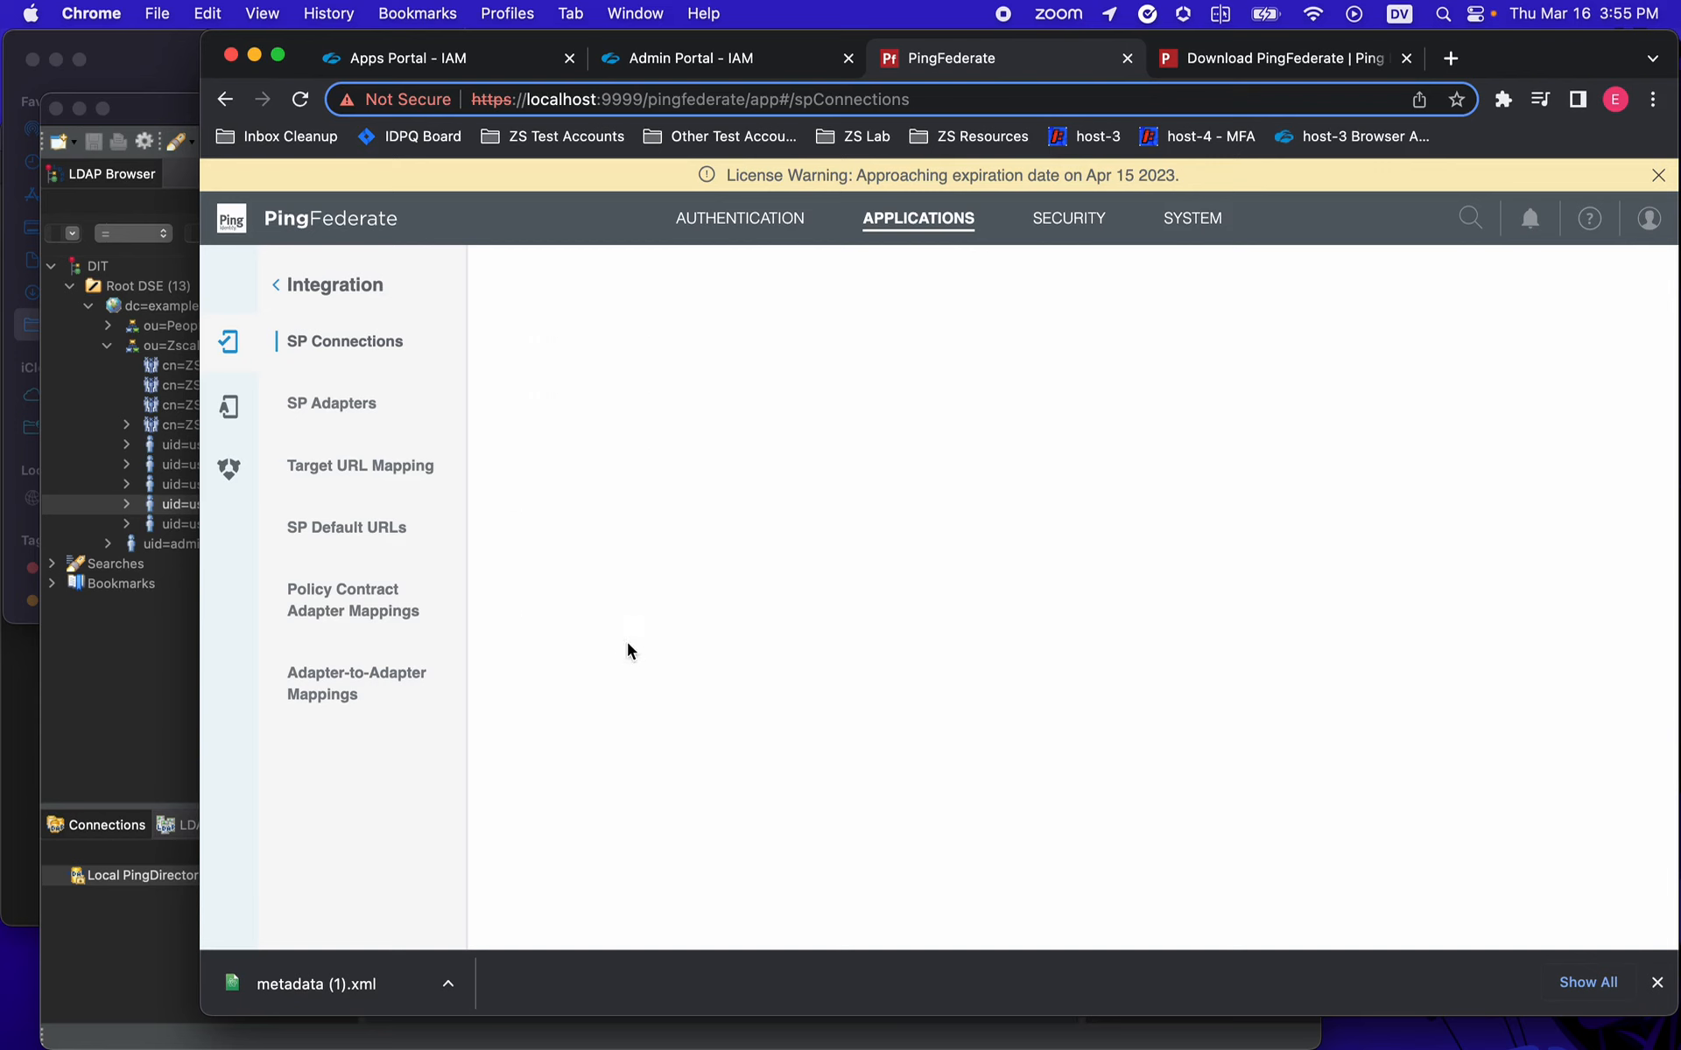
left_click(827, 520)
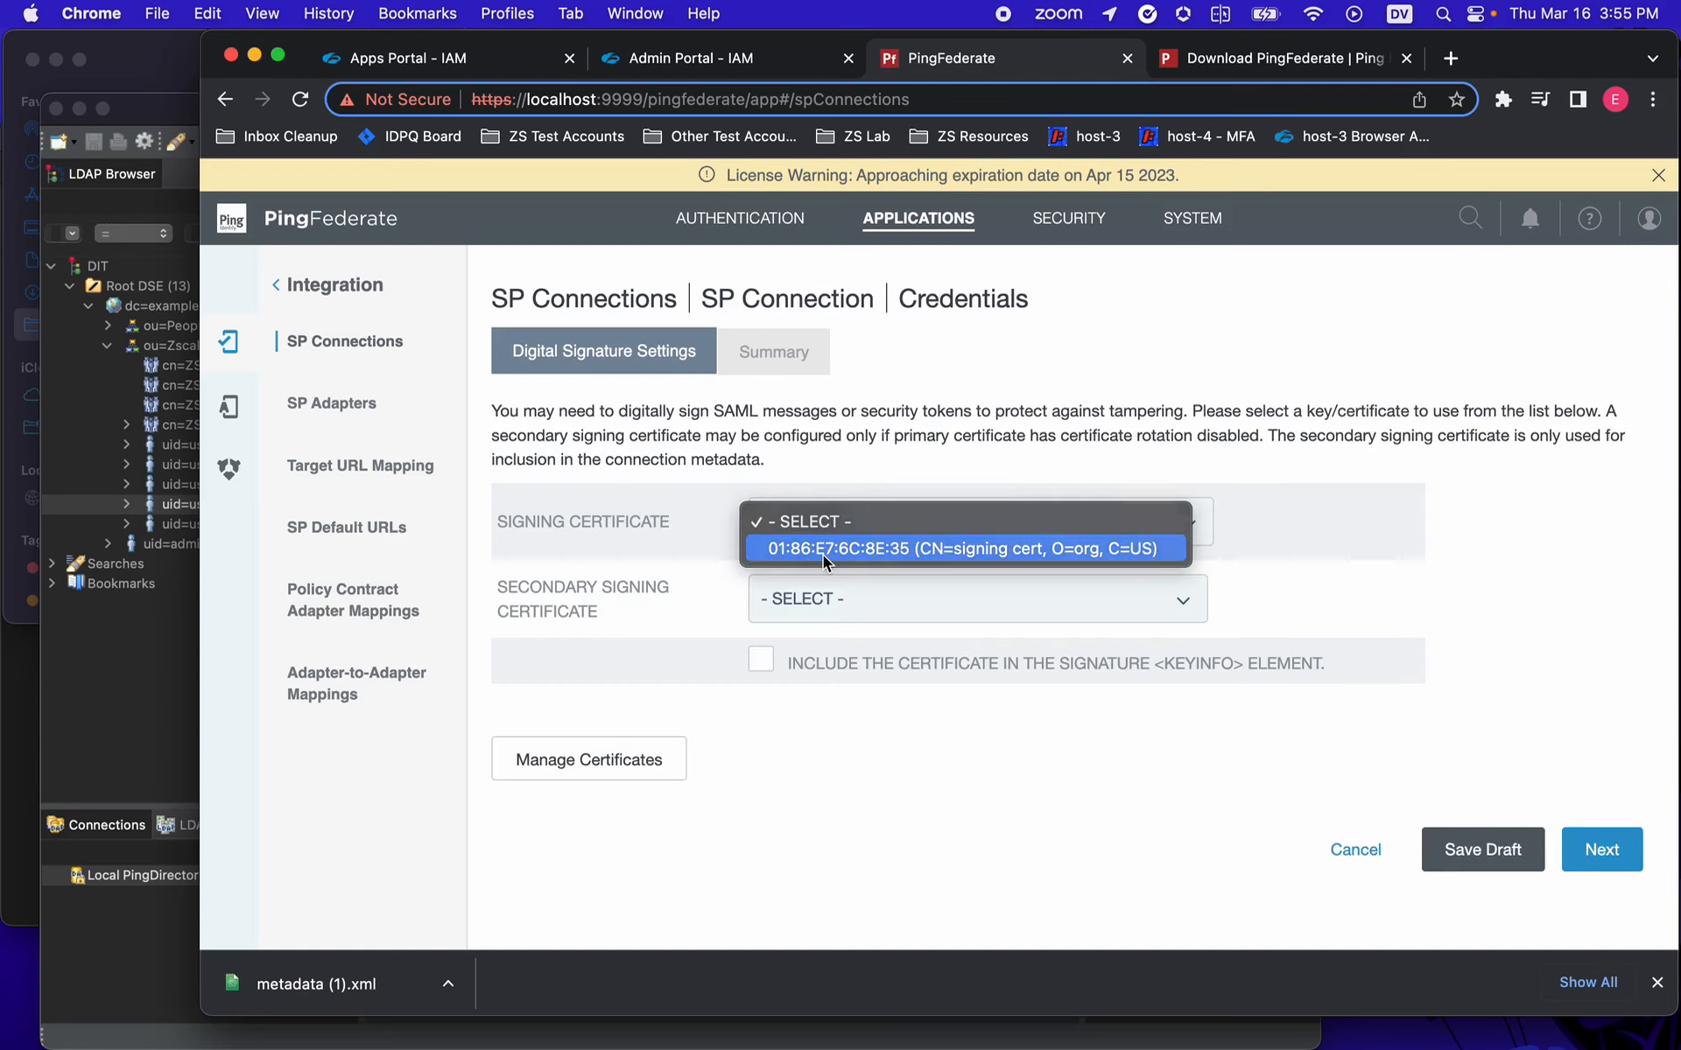
left_click(823, 550)
left_click(1602, 927)
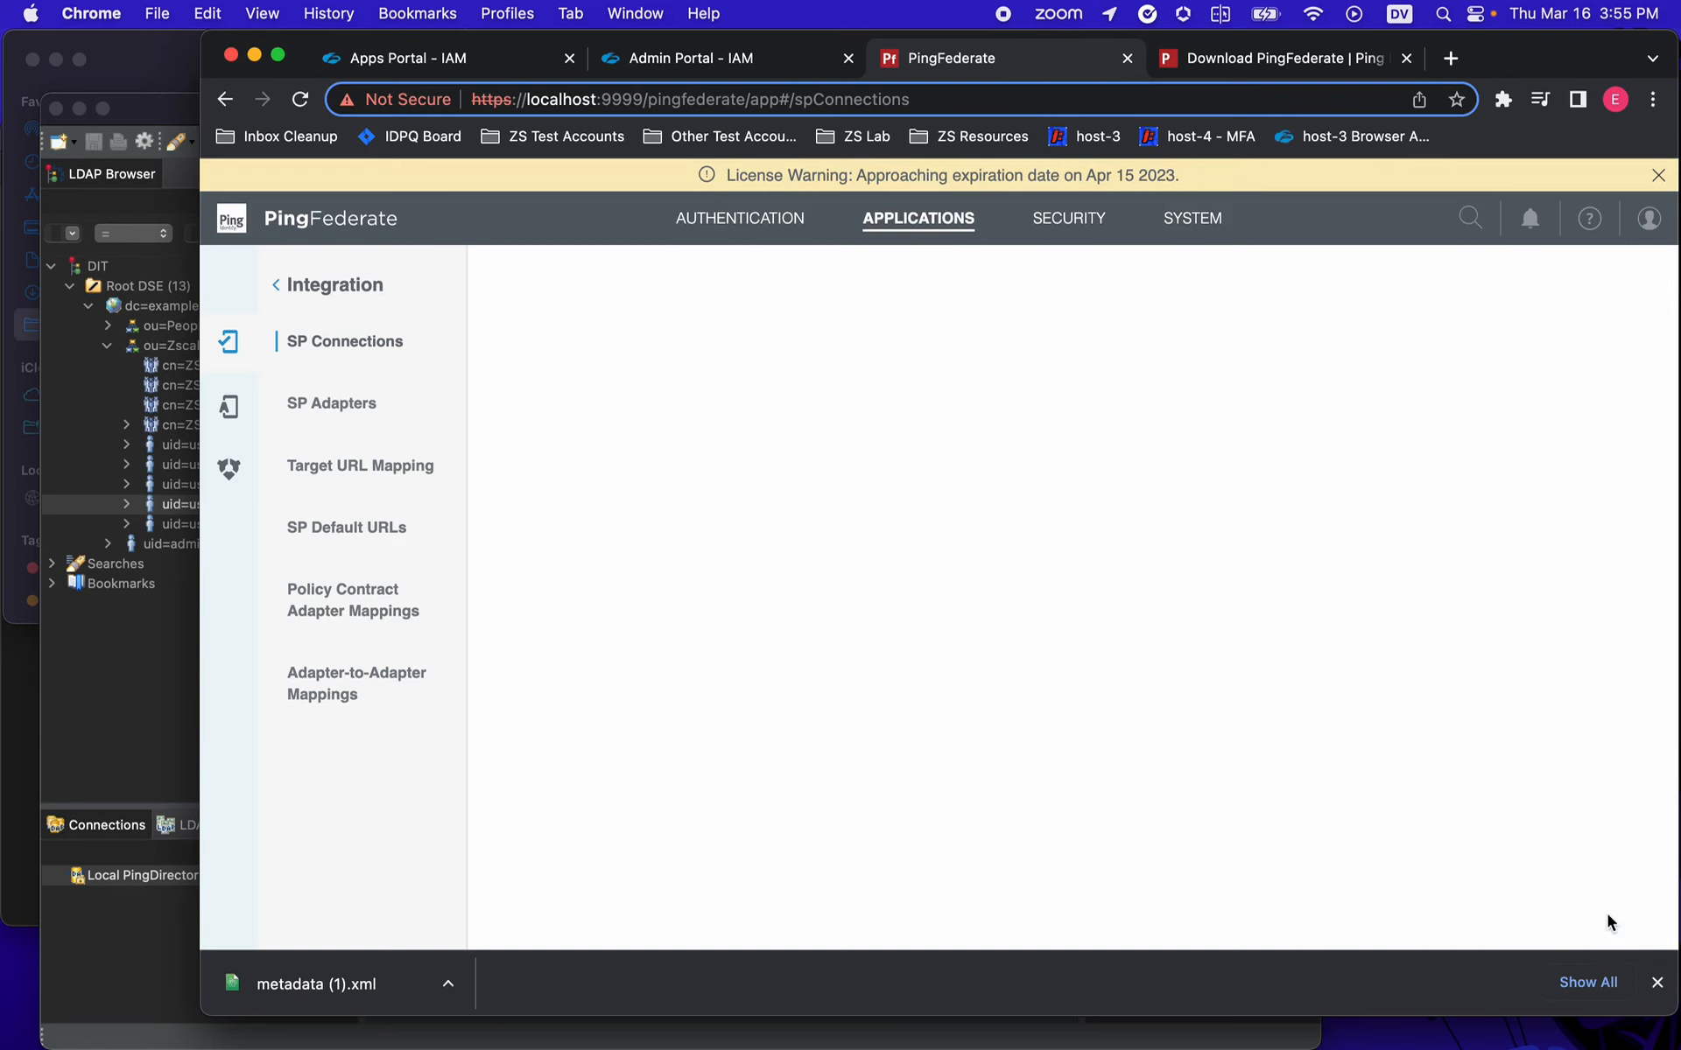
left_click(1602, 786)
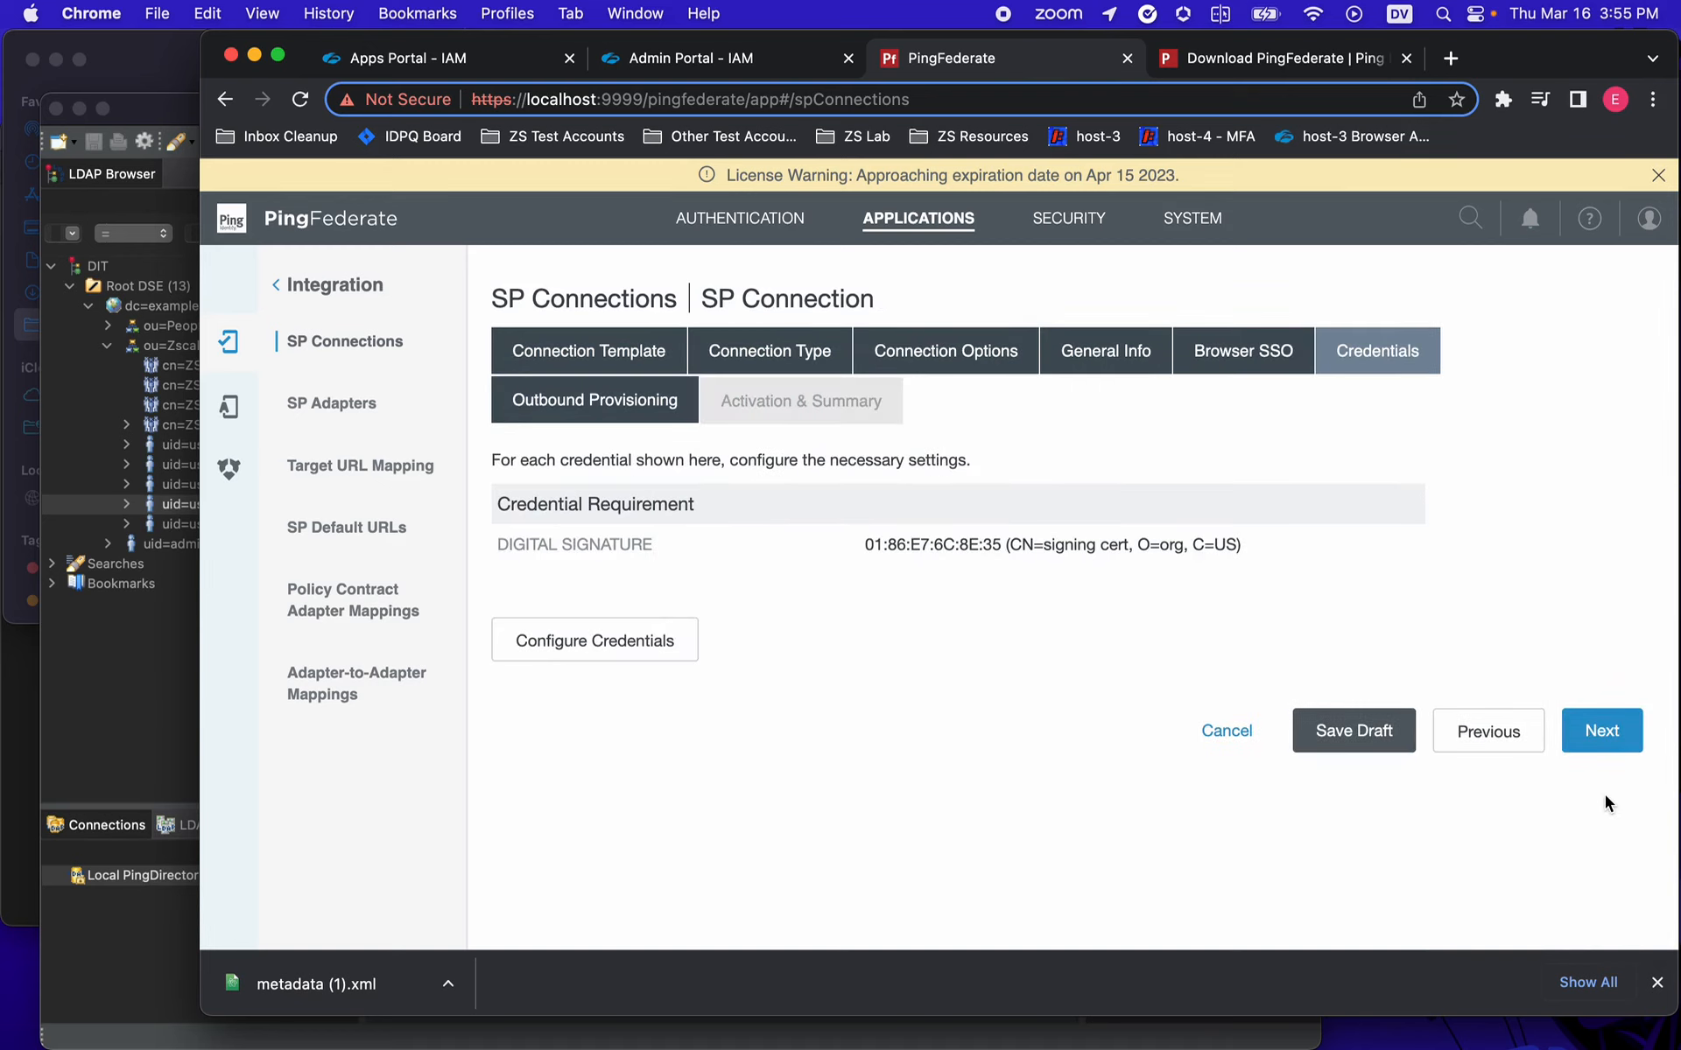
left_click(1606, 735)
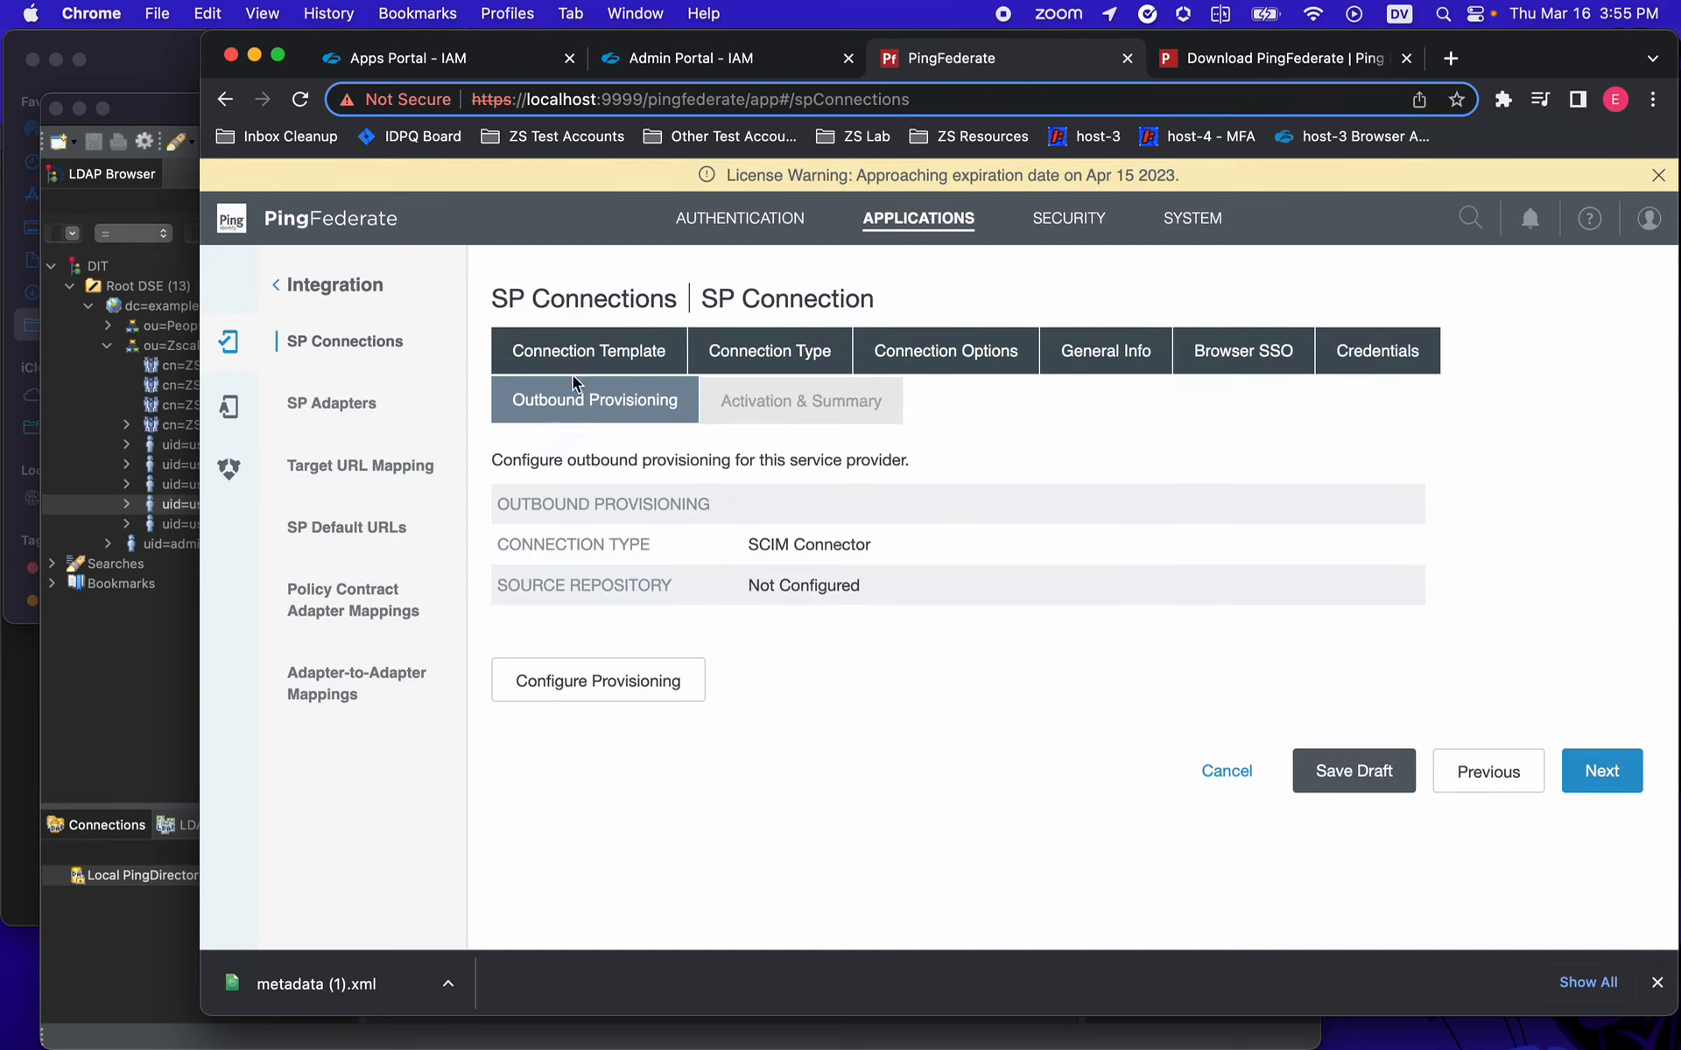
- Copy the SCIM endpoint URL from ZSLogin's provisioning settings into the SCIM URL field
left_click(663, 690)
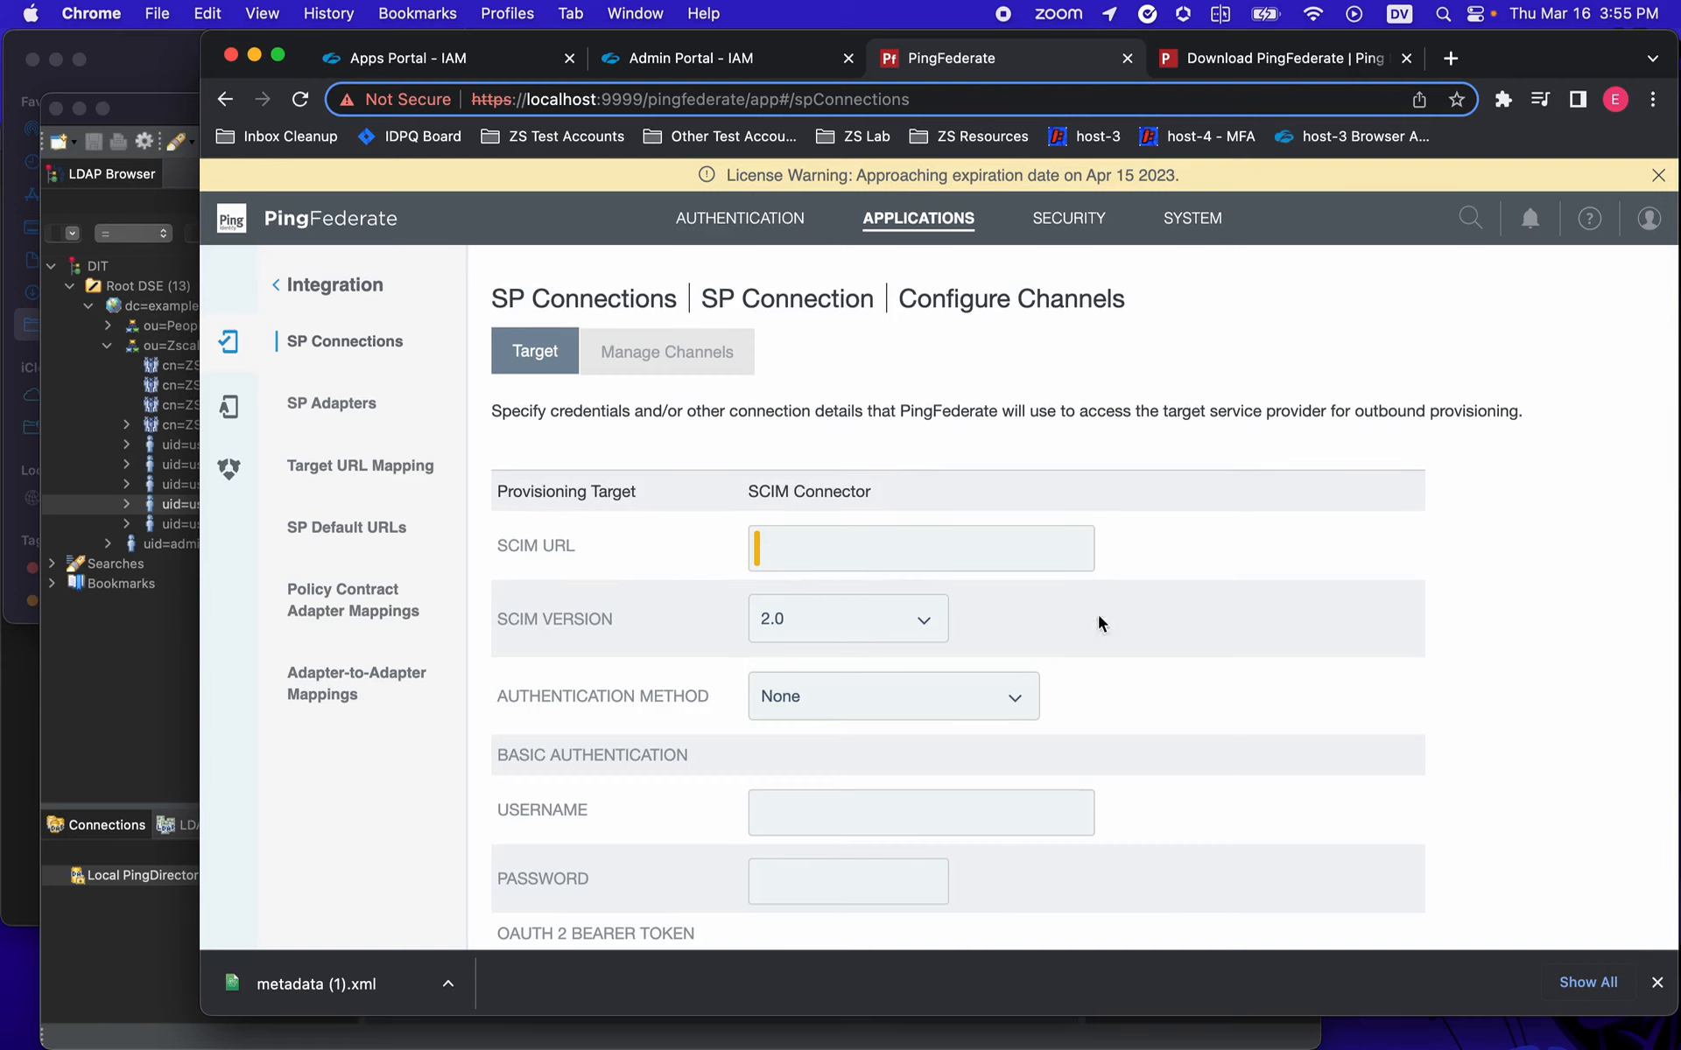
scroll(1177, 674, "down", 1)
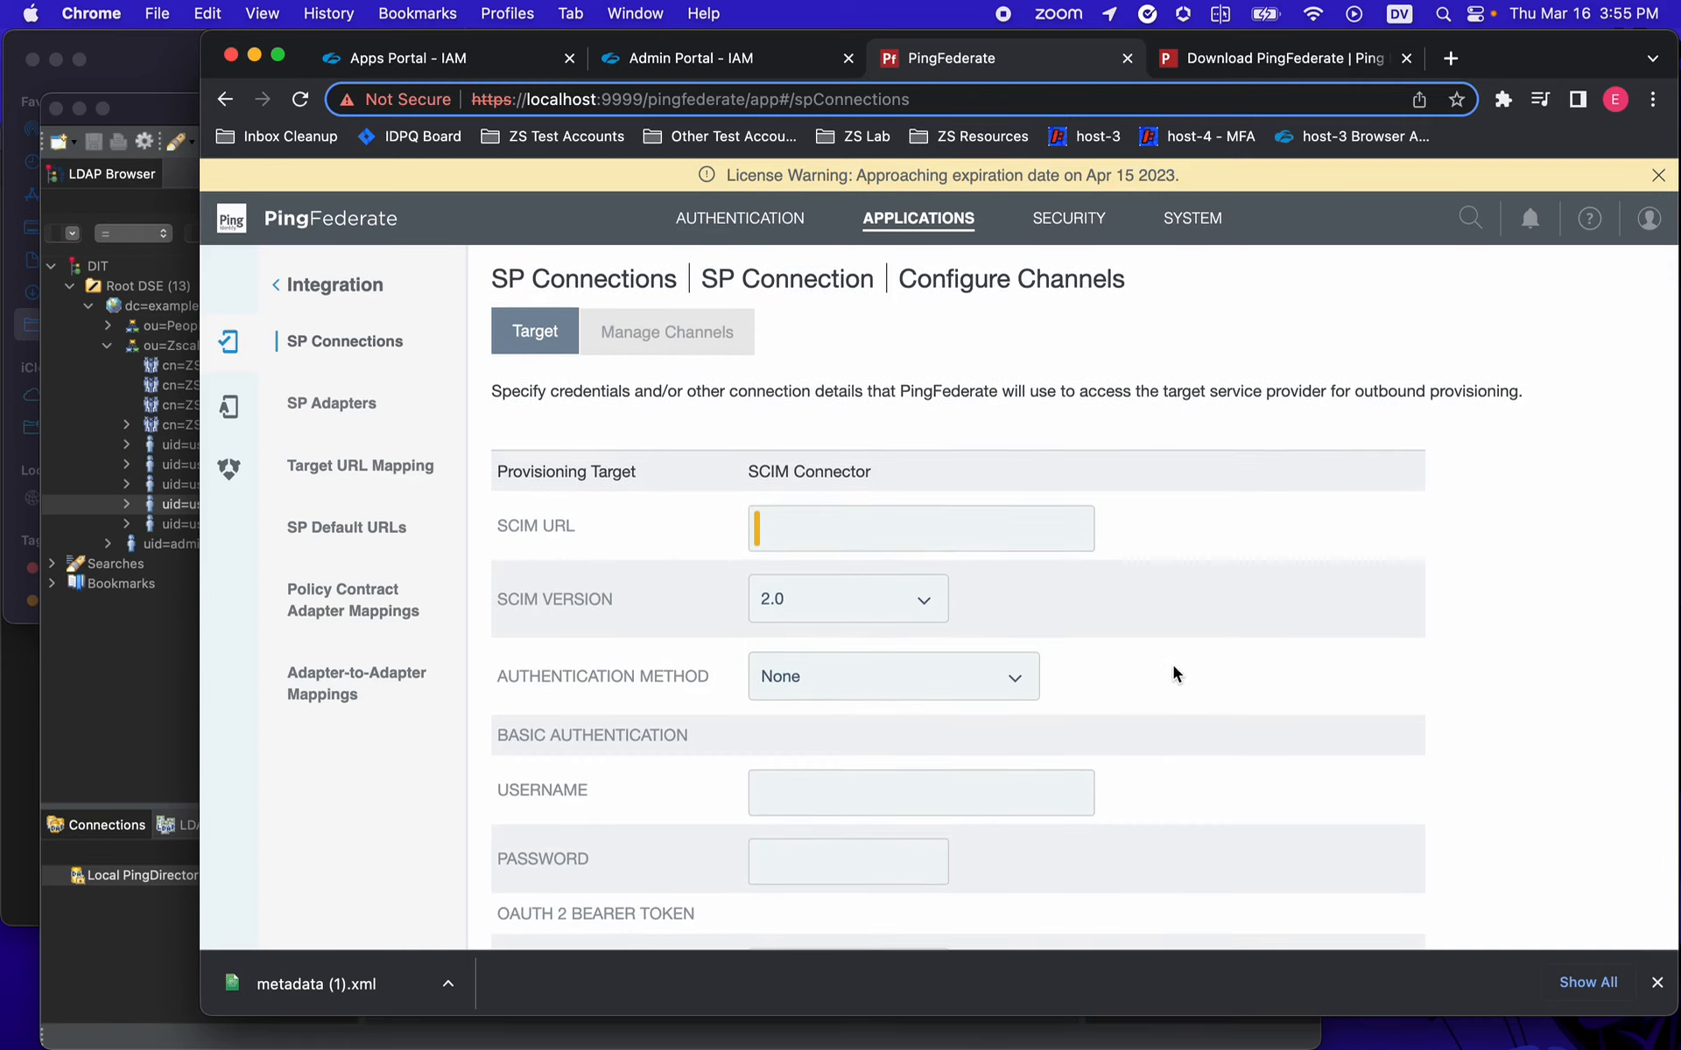
left_click(802, 531)
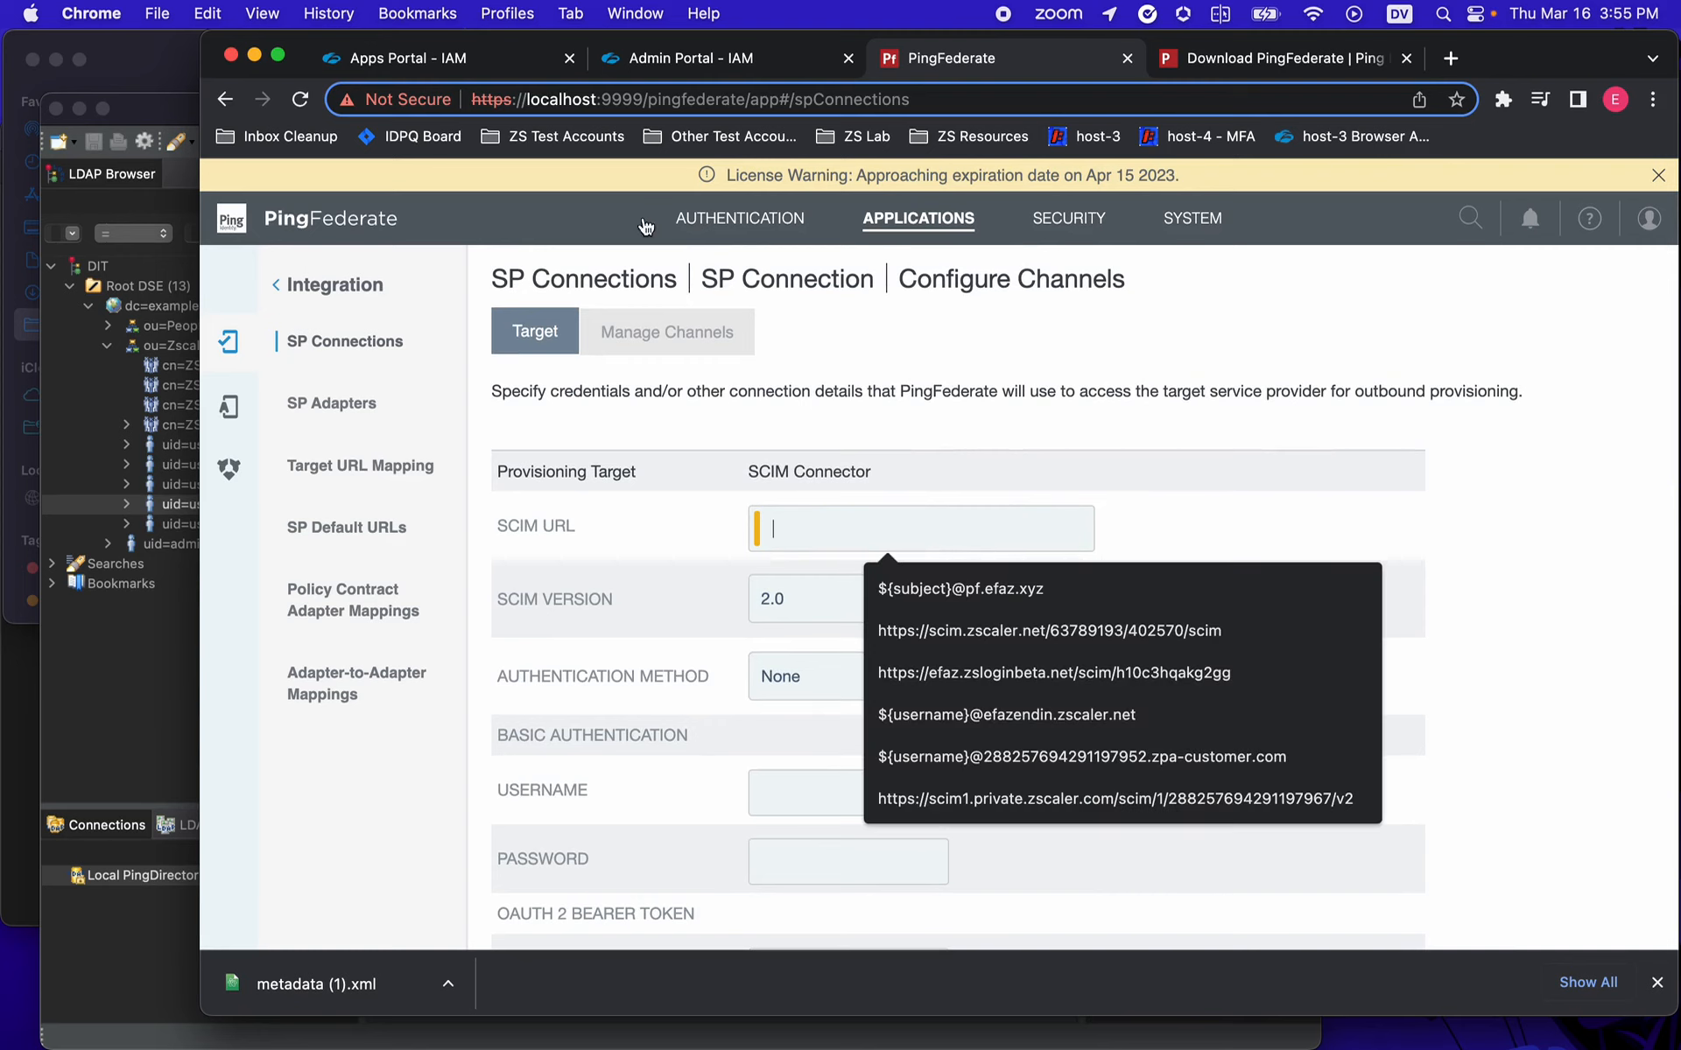
left_click(694, 60)
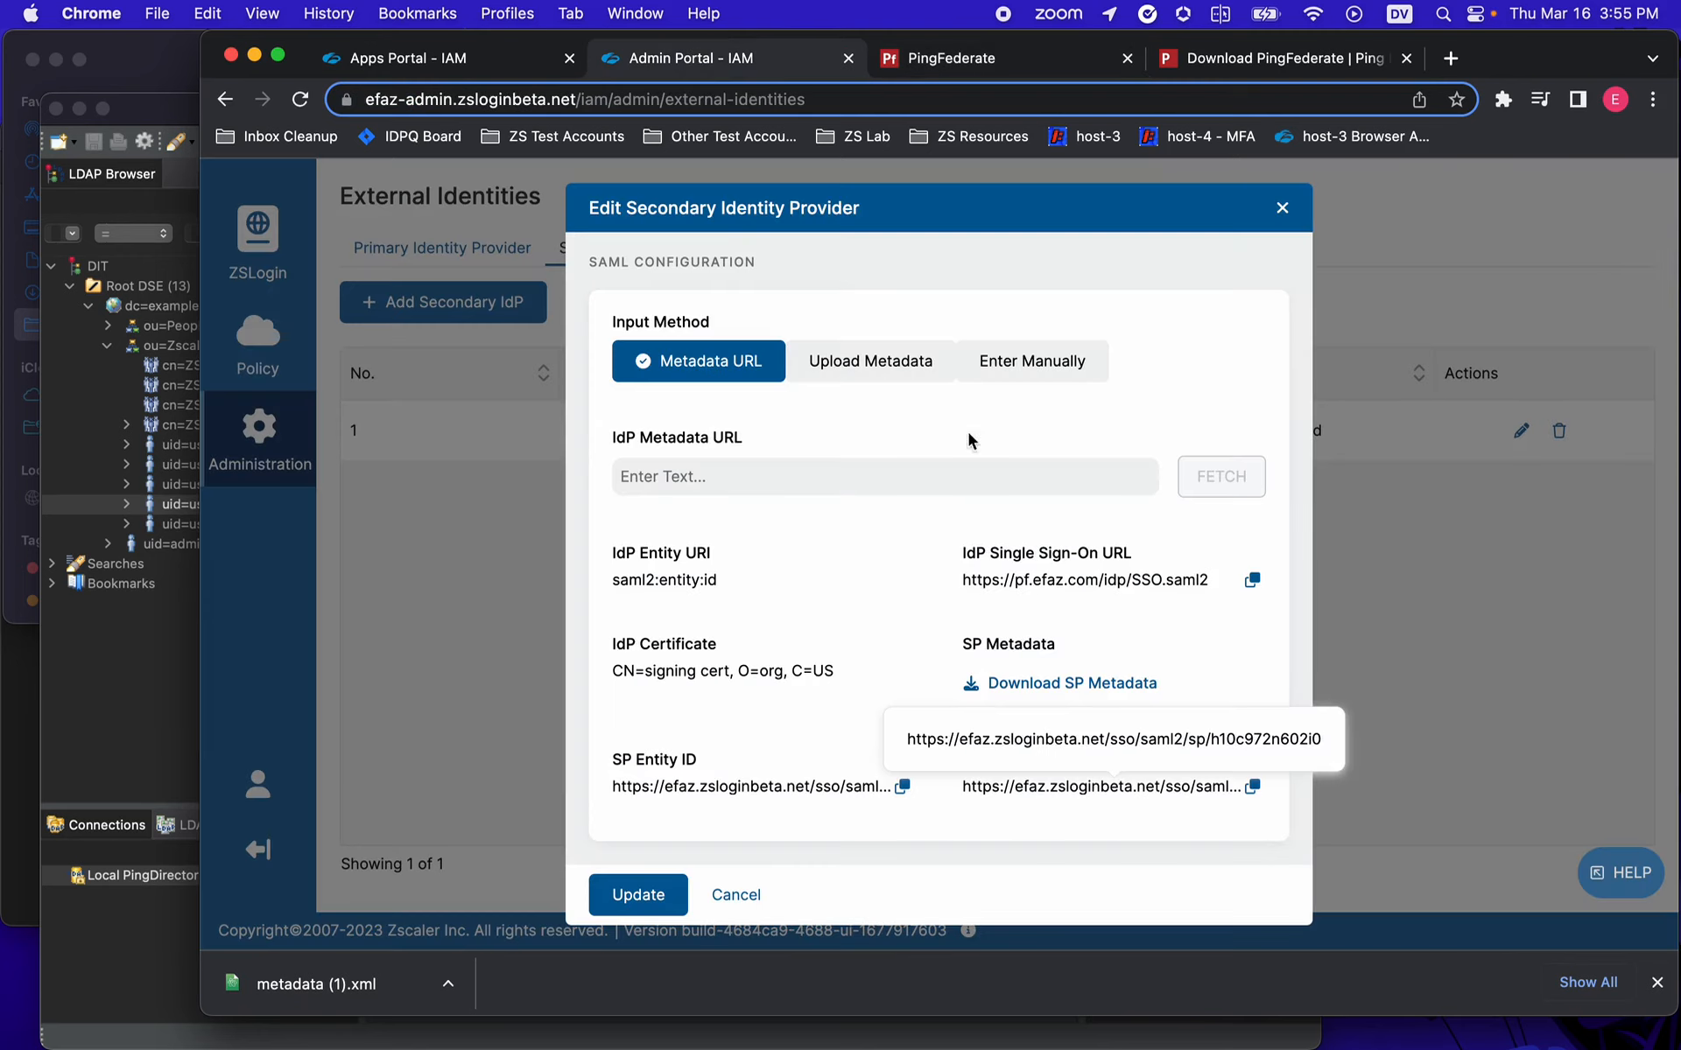
scroll(951, 376, "up", 5)
left_click(857, 271)
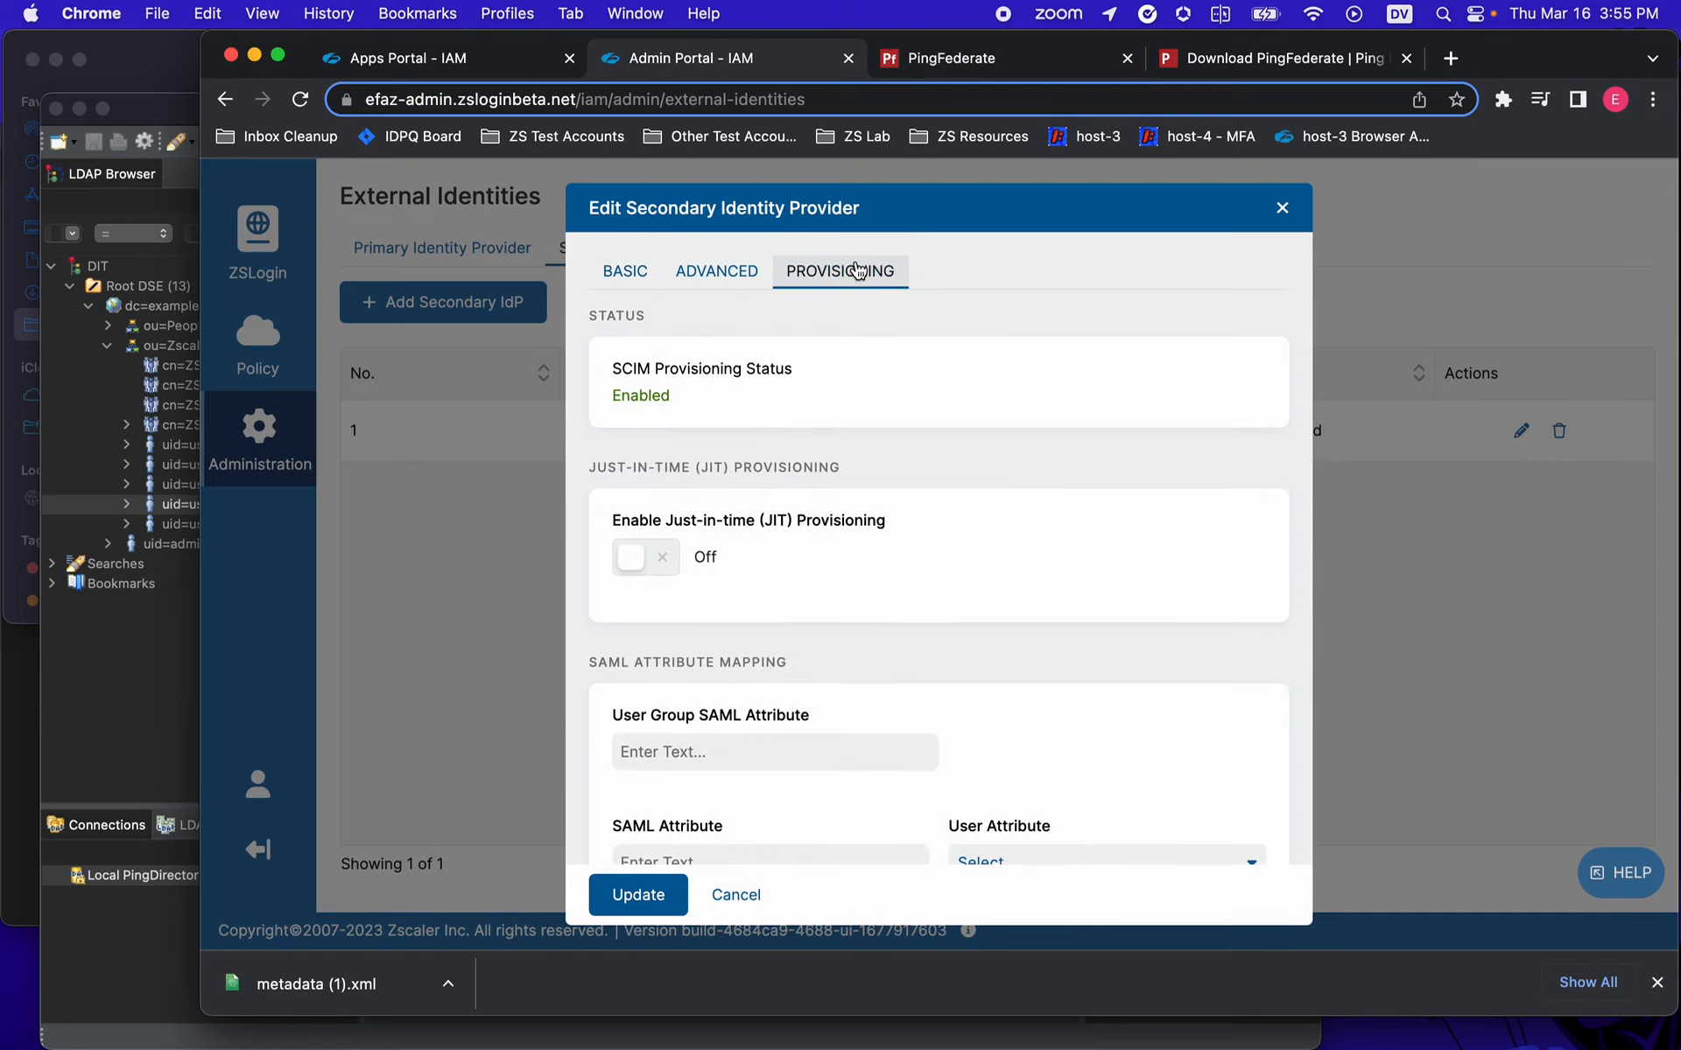
scroll(987, 630, "down", 8)
scroll(987, 631, "down", 1)
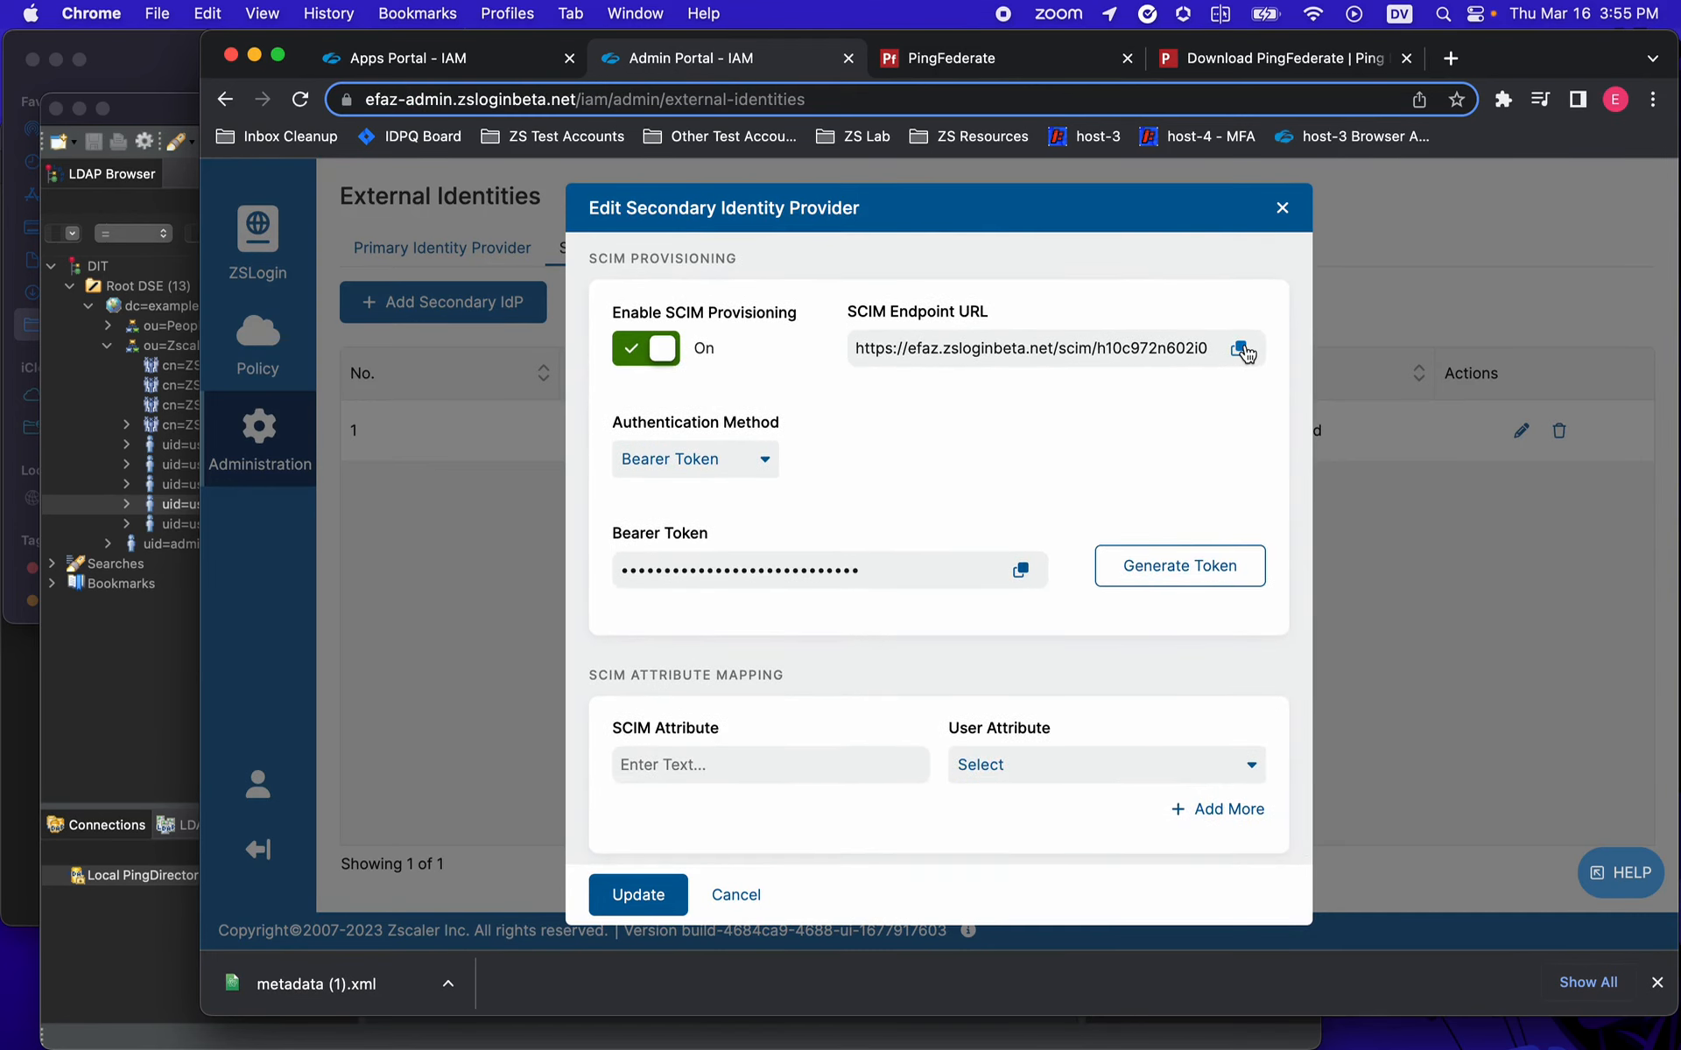
left_click(1241, 350)
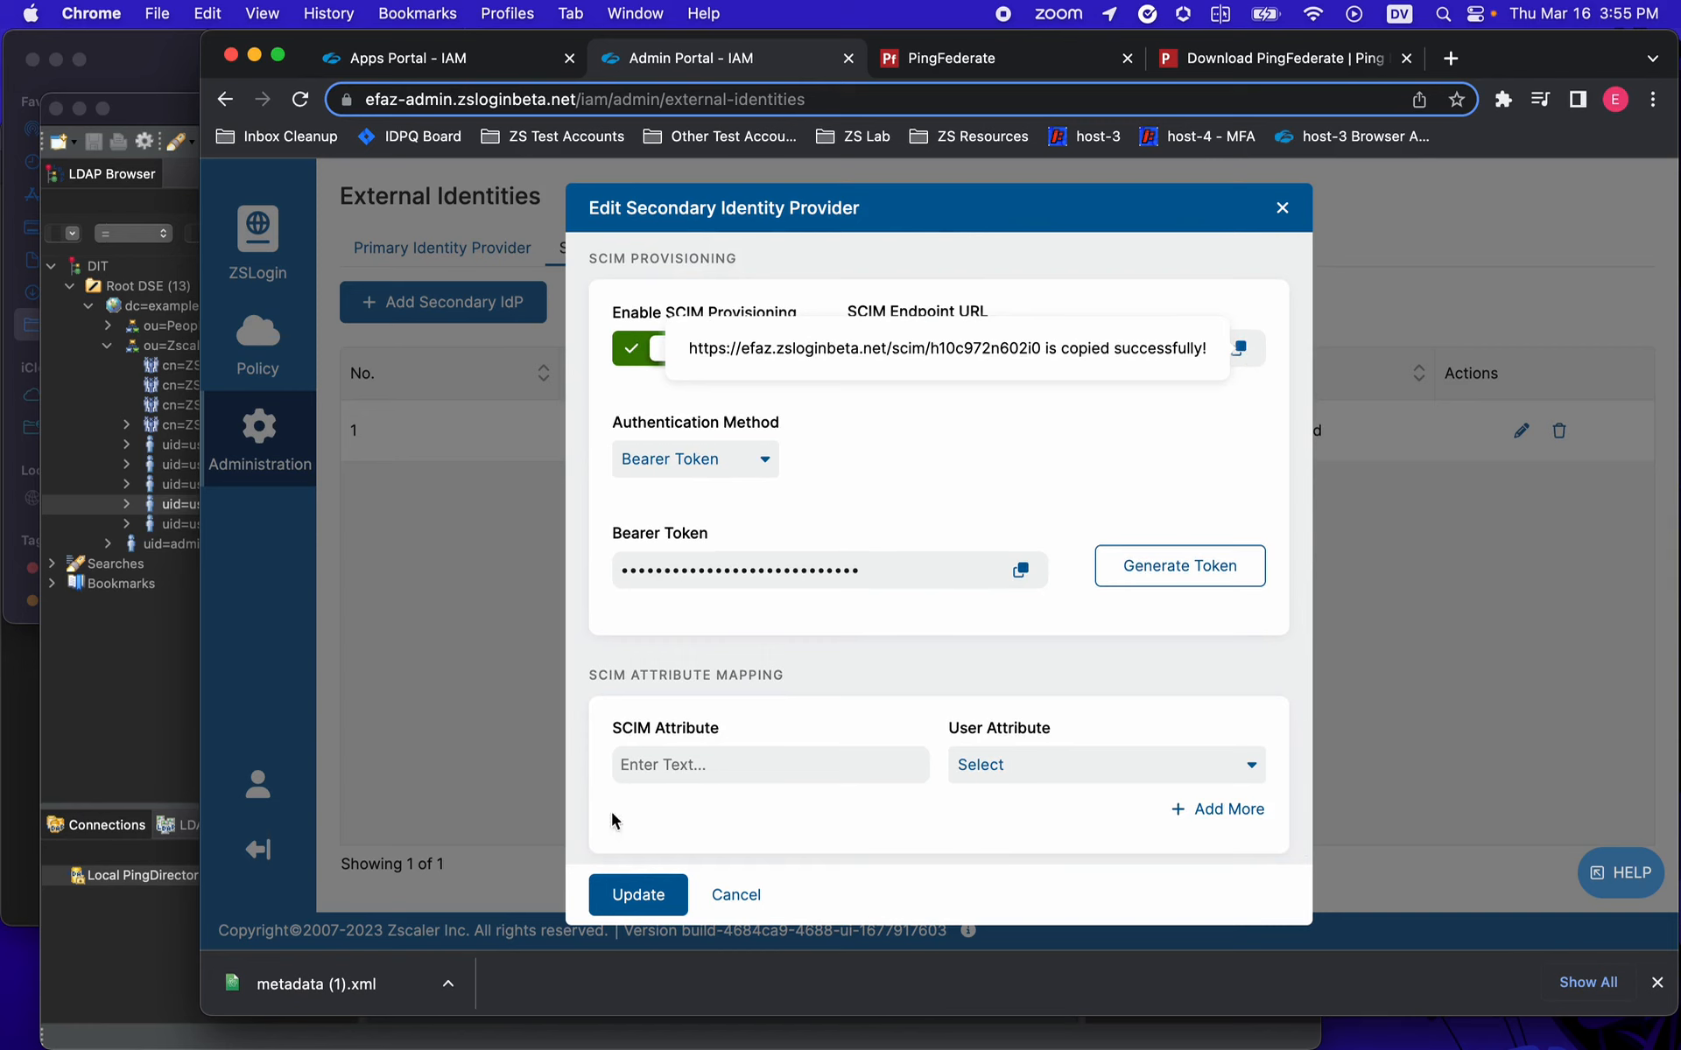
left_click(978, 56)
left_click(889, 535)
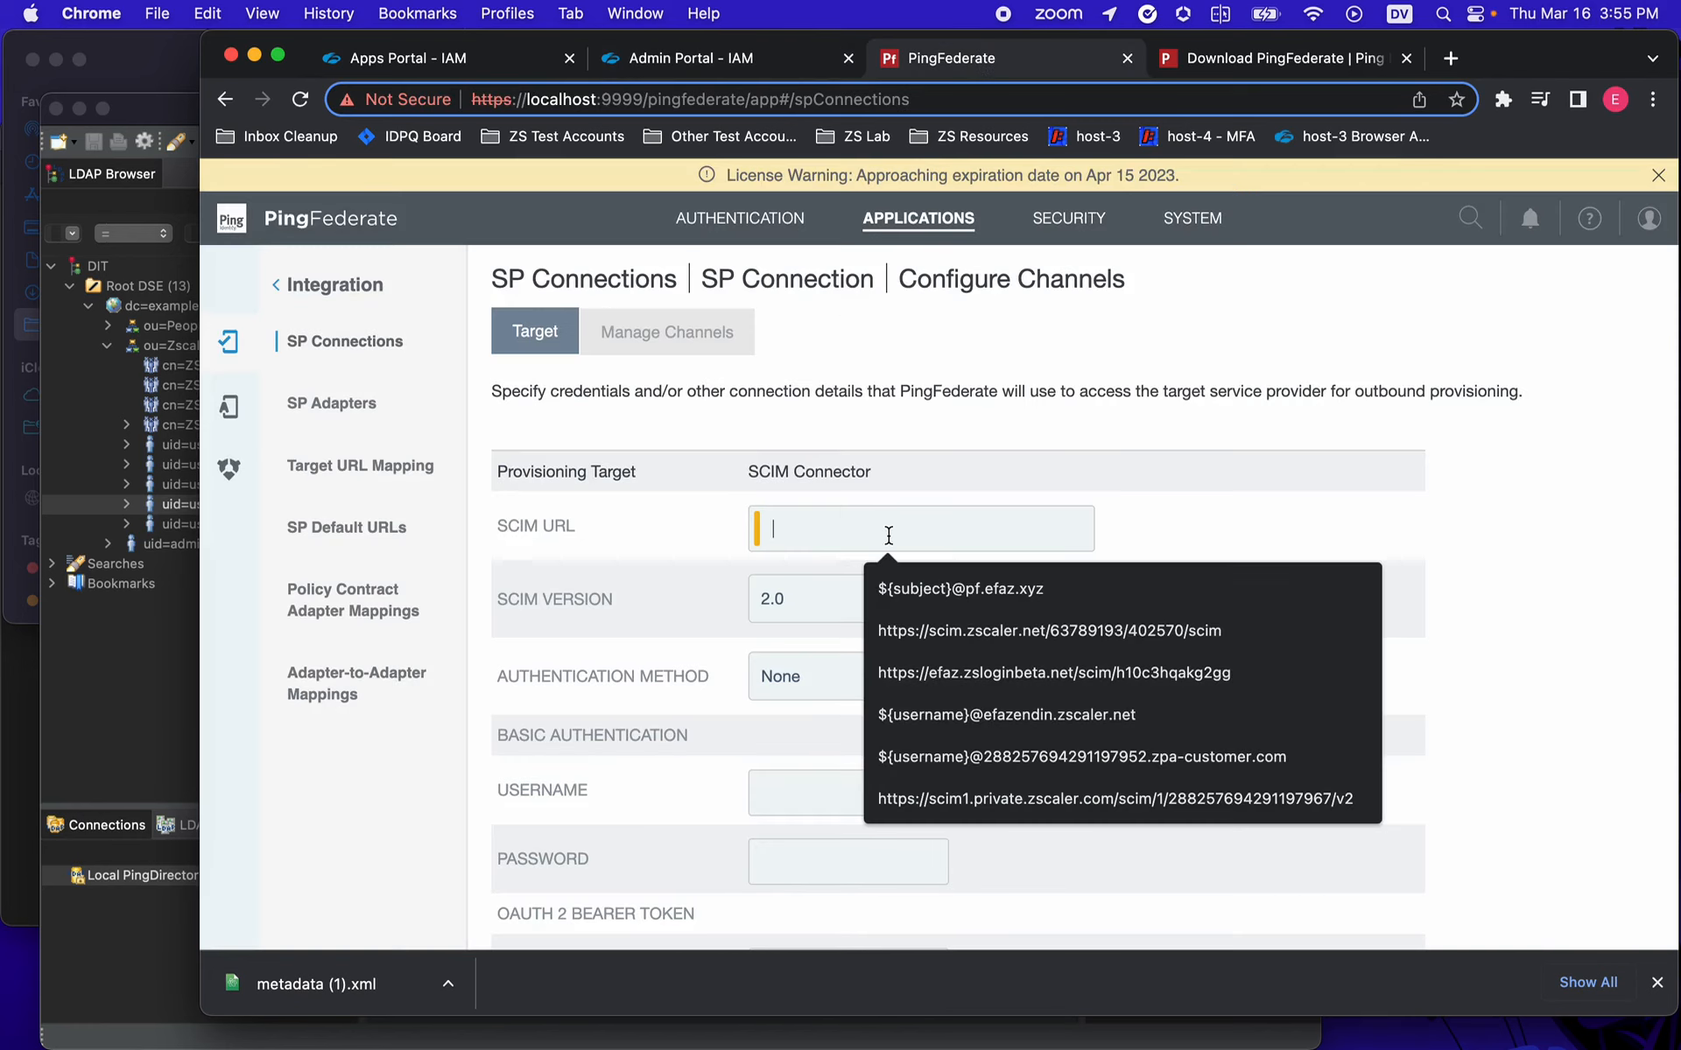
type("https://efaz.zsloginbeta.net/scim/h10c972n602i0")
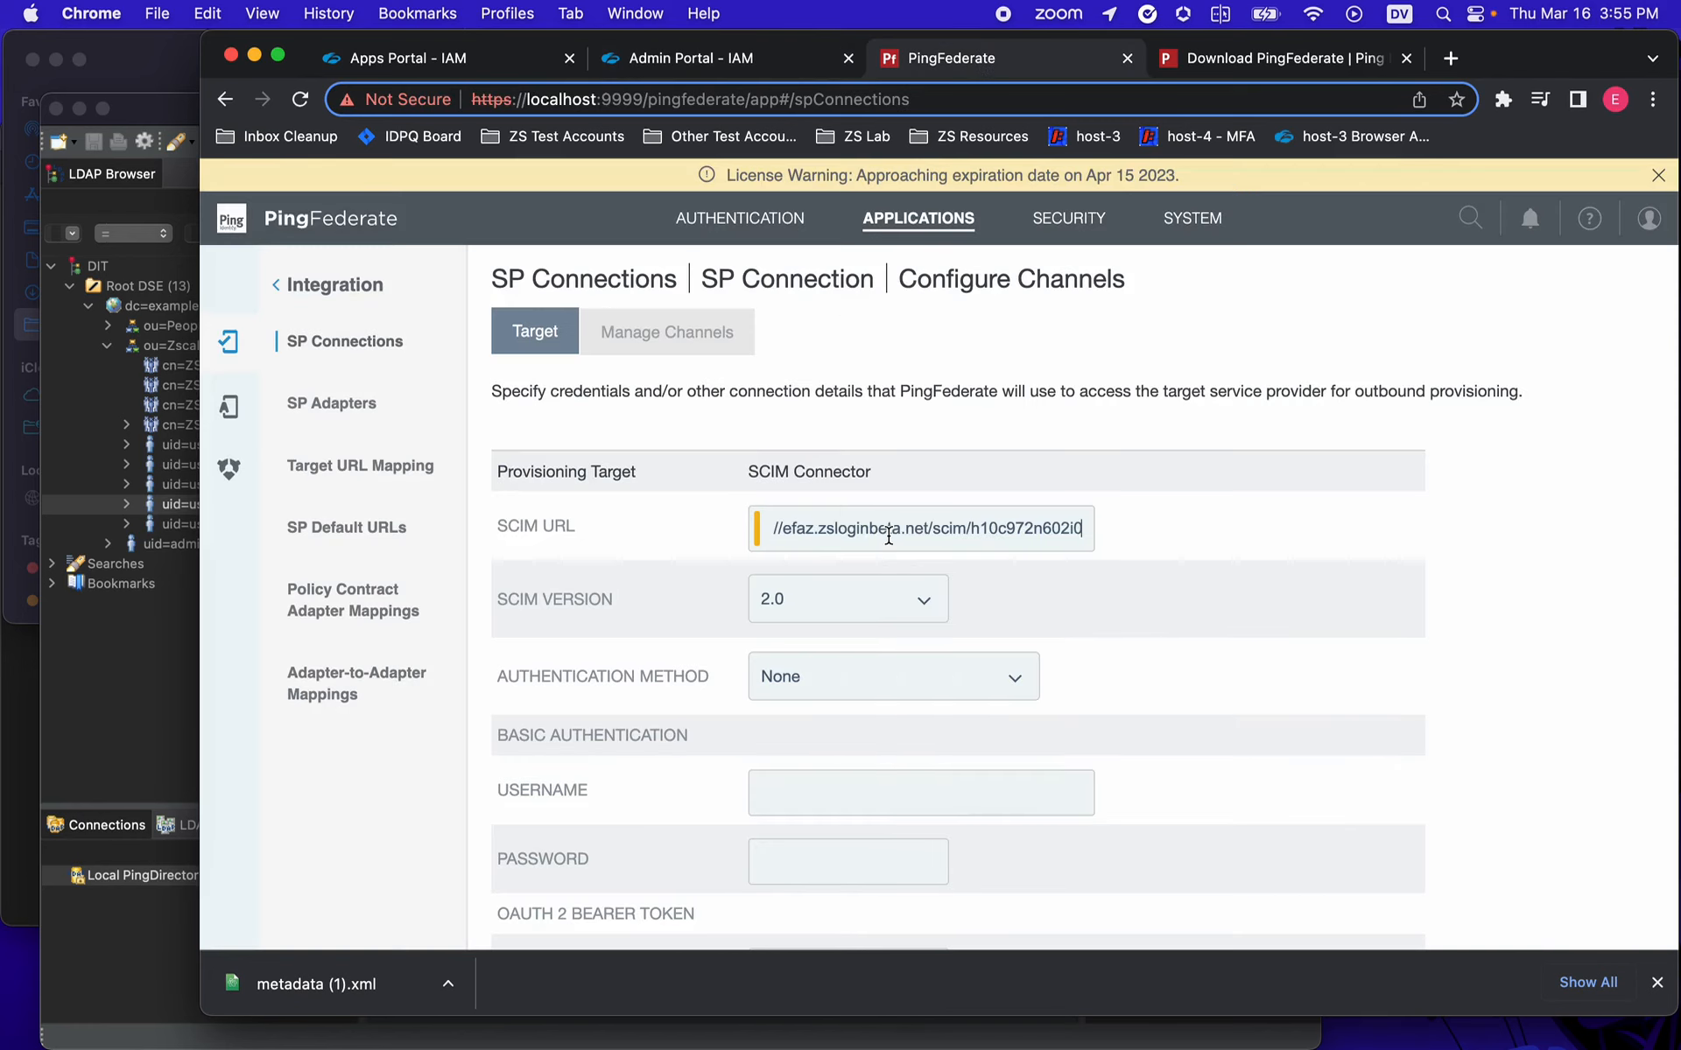
- Use OAuth 2 Bearer Token authentication with ZSLogin's bearer token as the access token
left_click(900, 677)
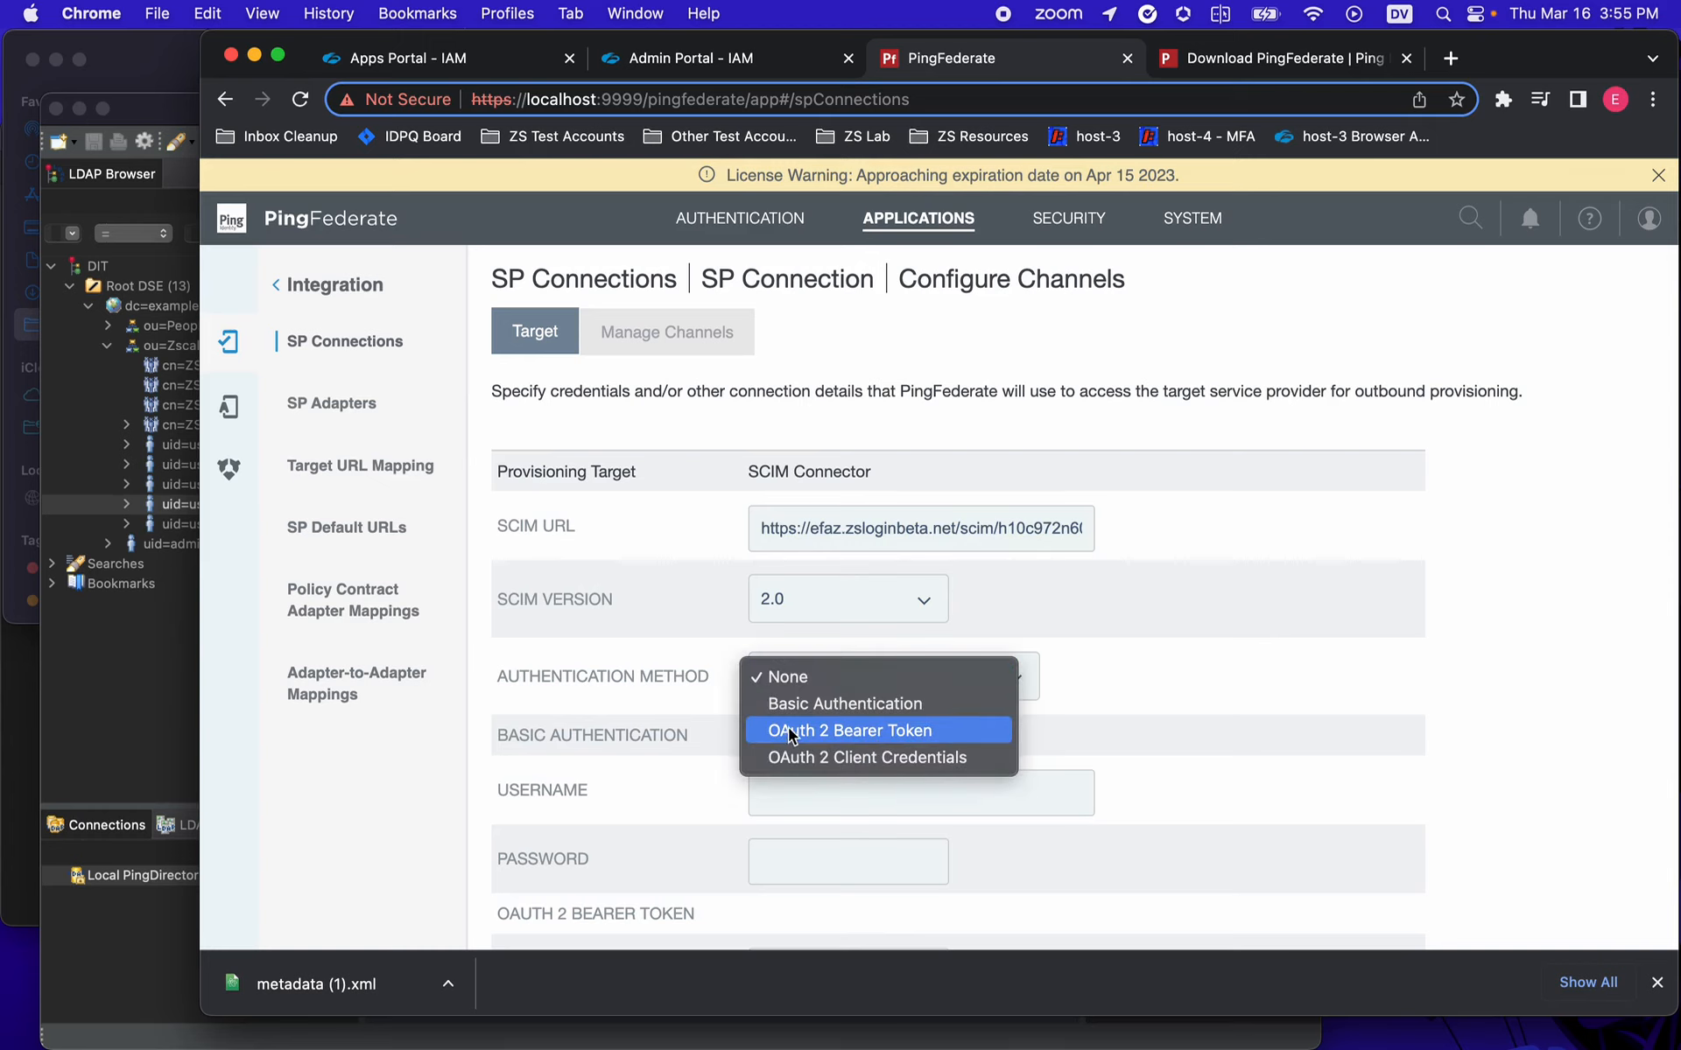
left_click(893, 731)
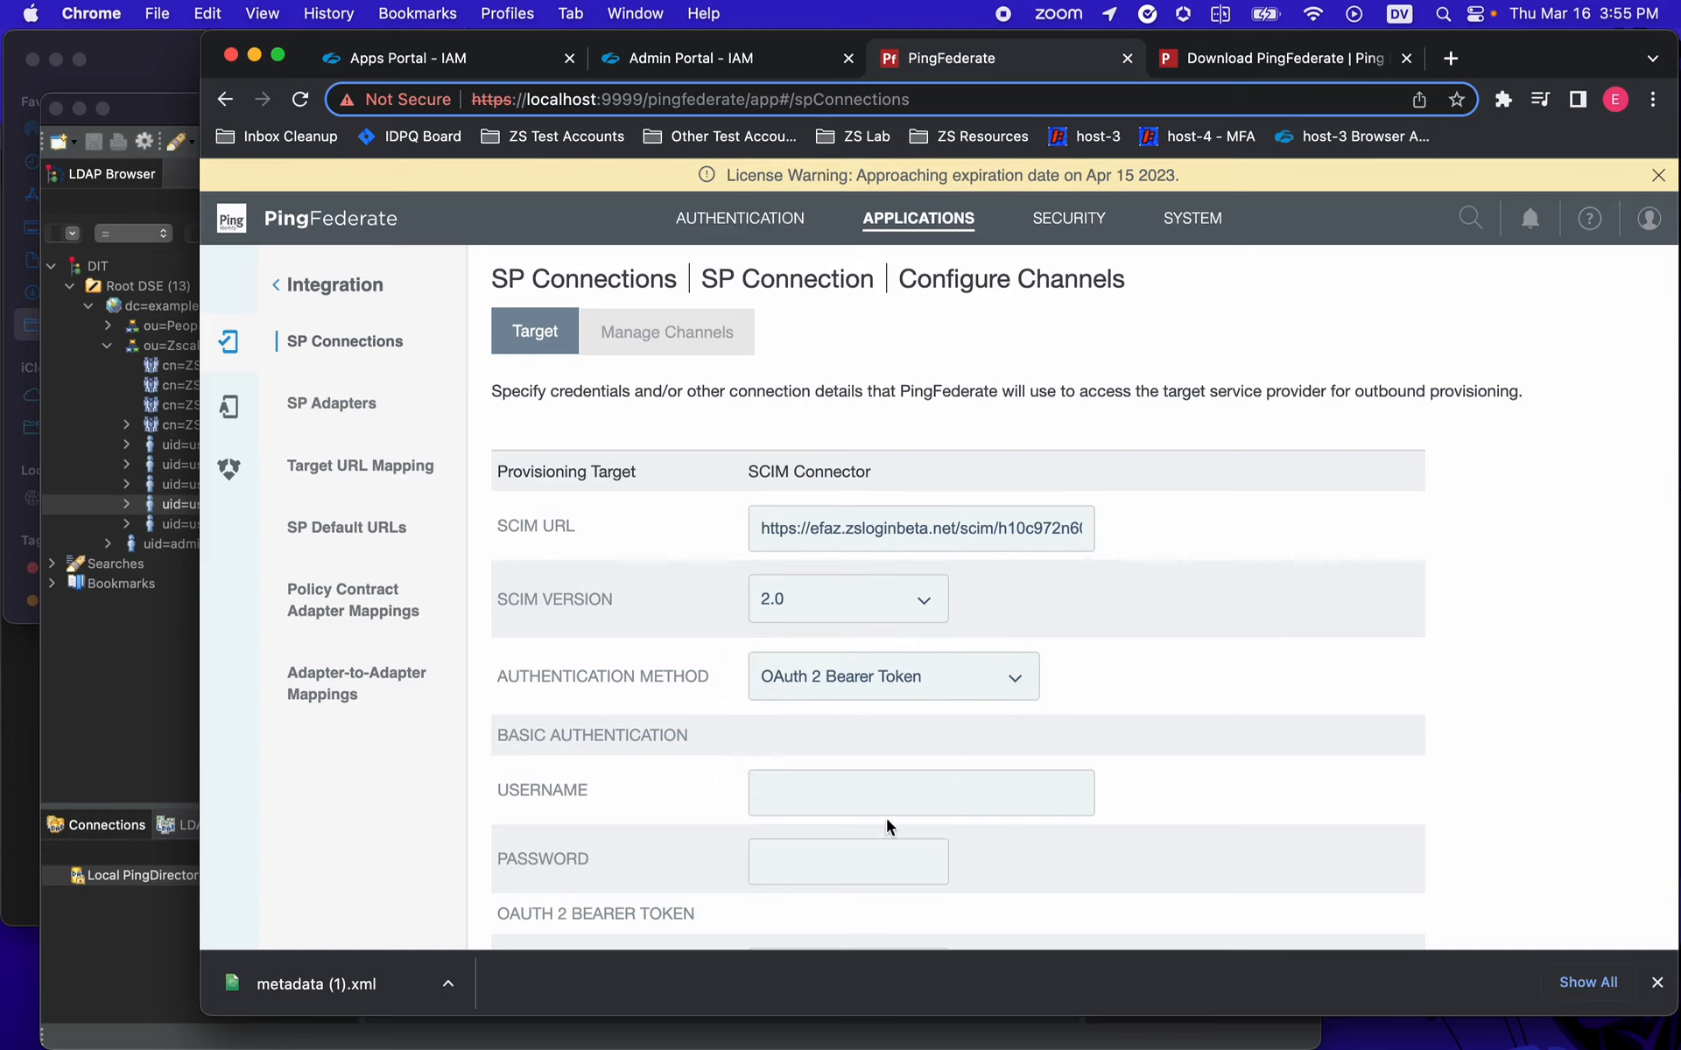
scroll(886, 817, "down", 3)
left_click(802, 783)
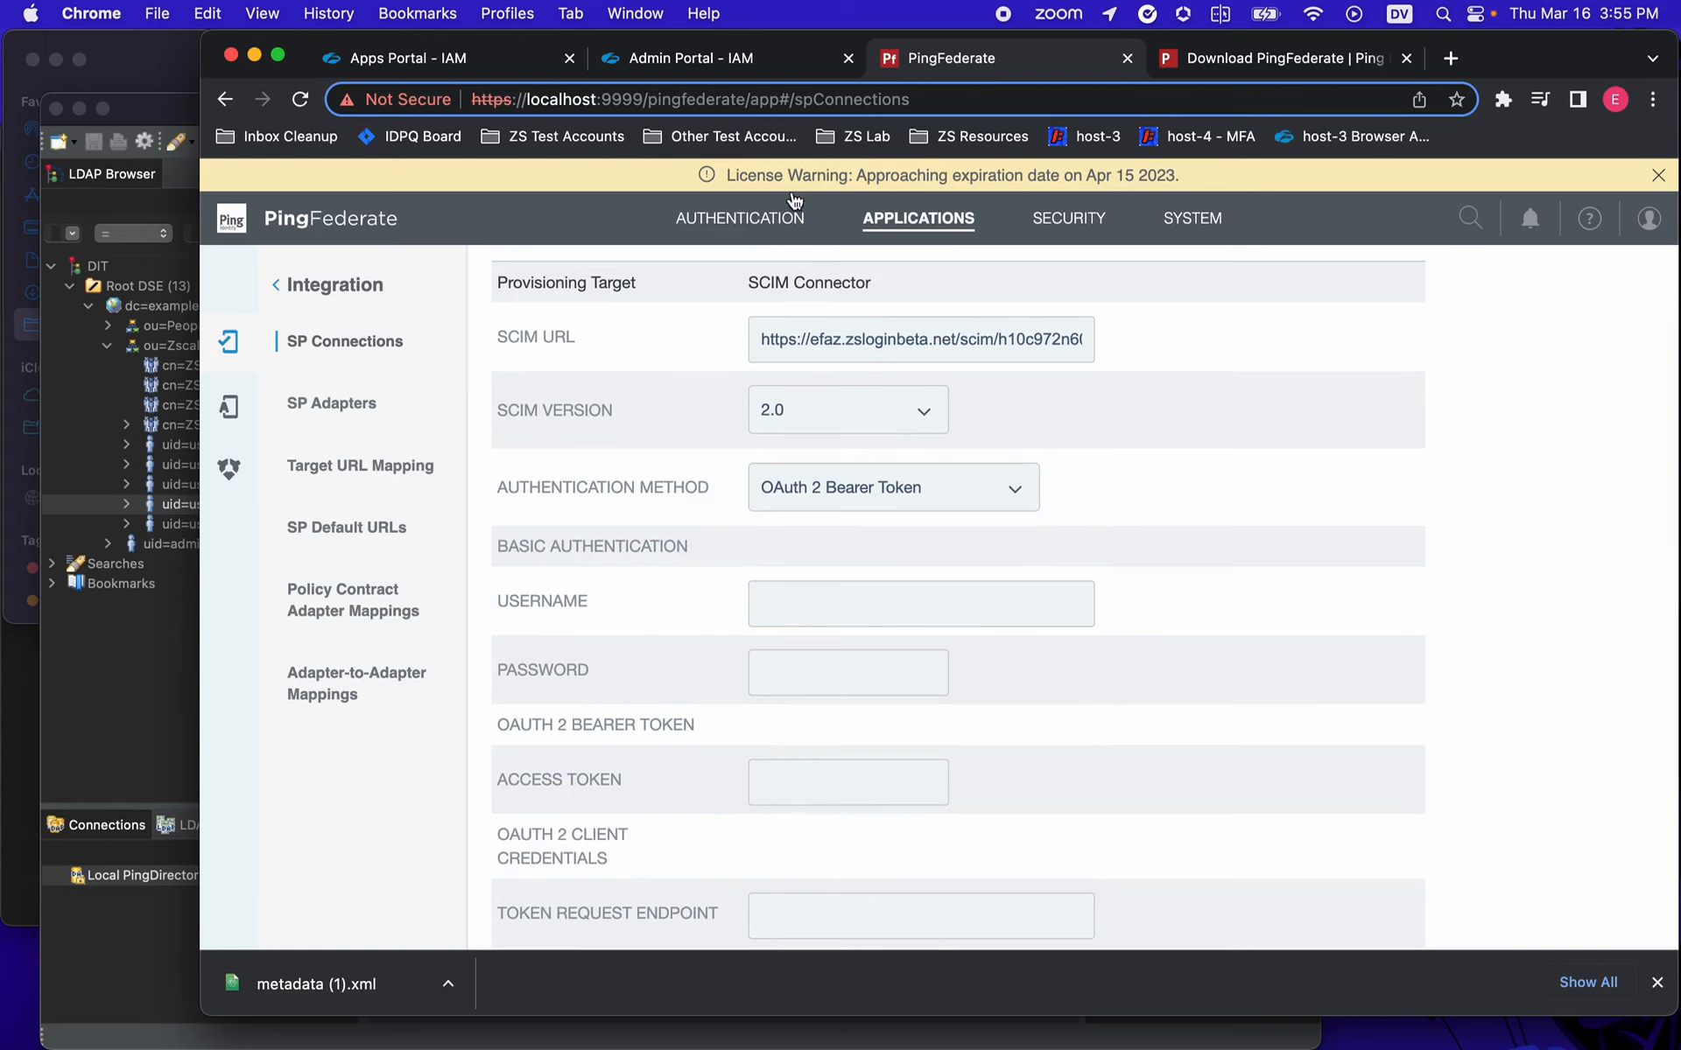
left_click(698, 58)
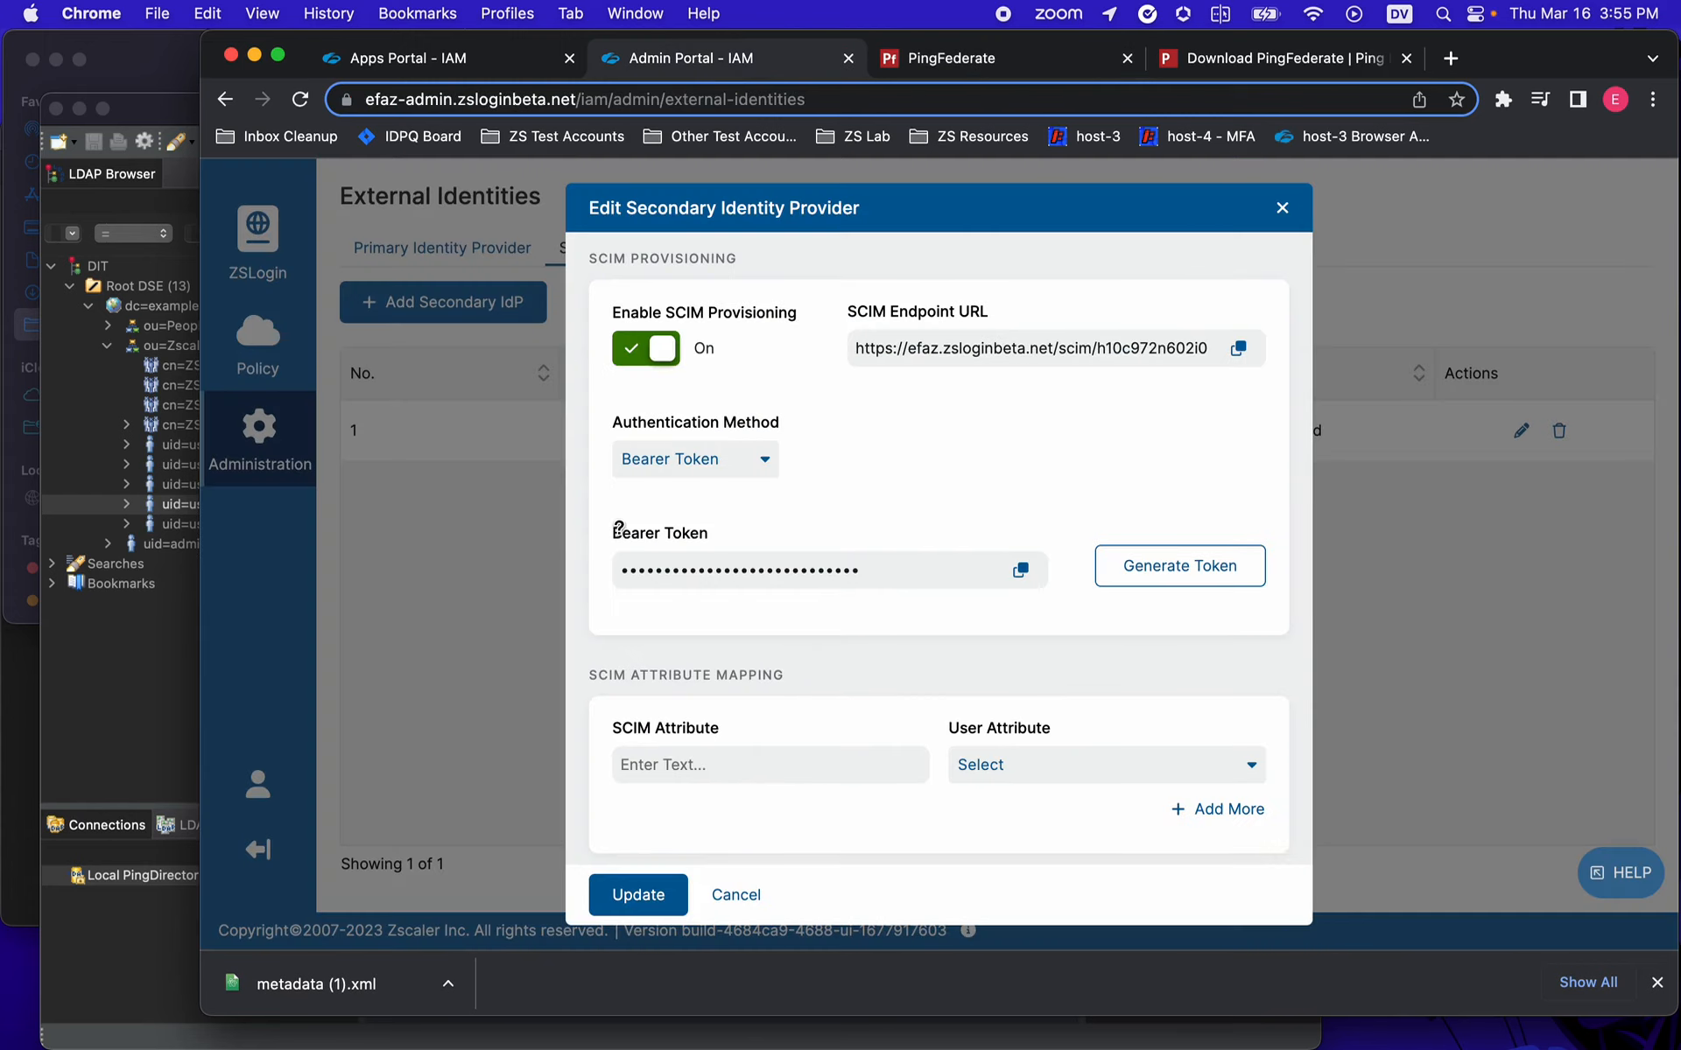
left_click(1020, 569)
left_click(975, 61)
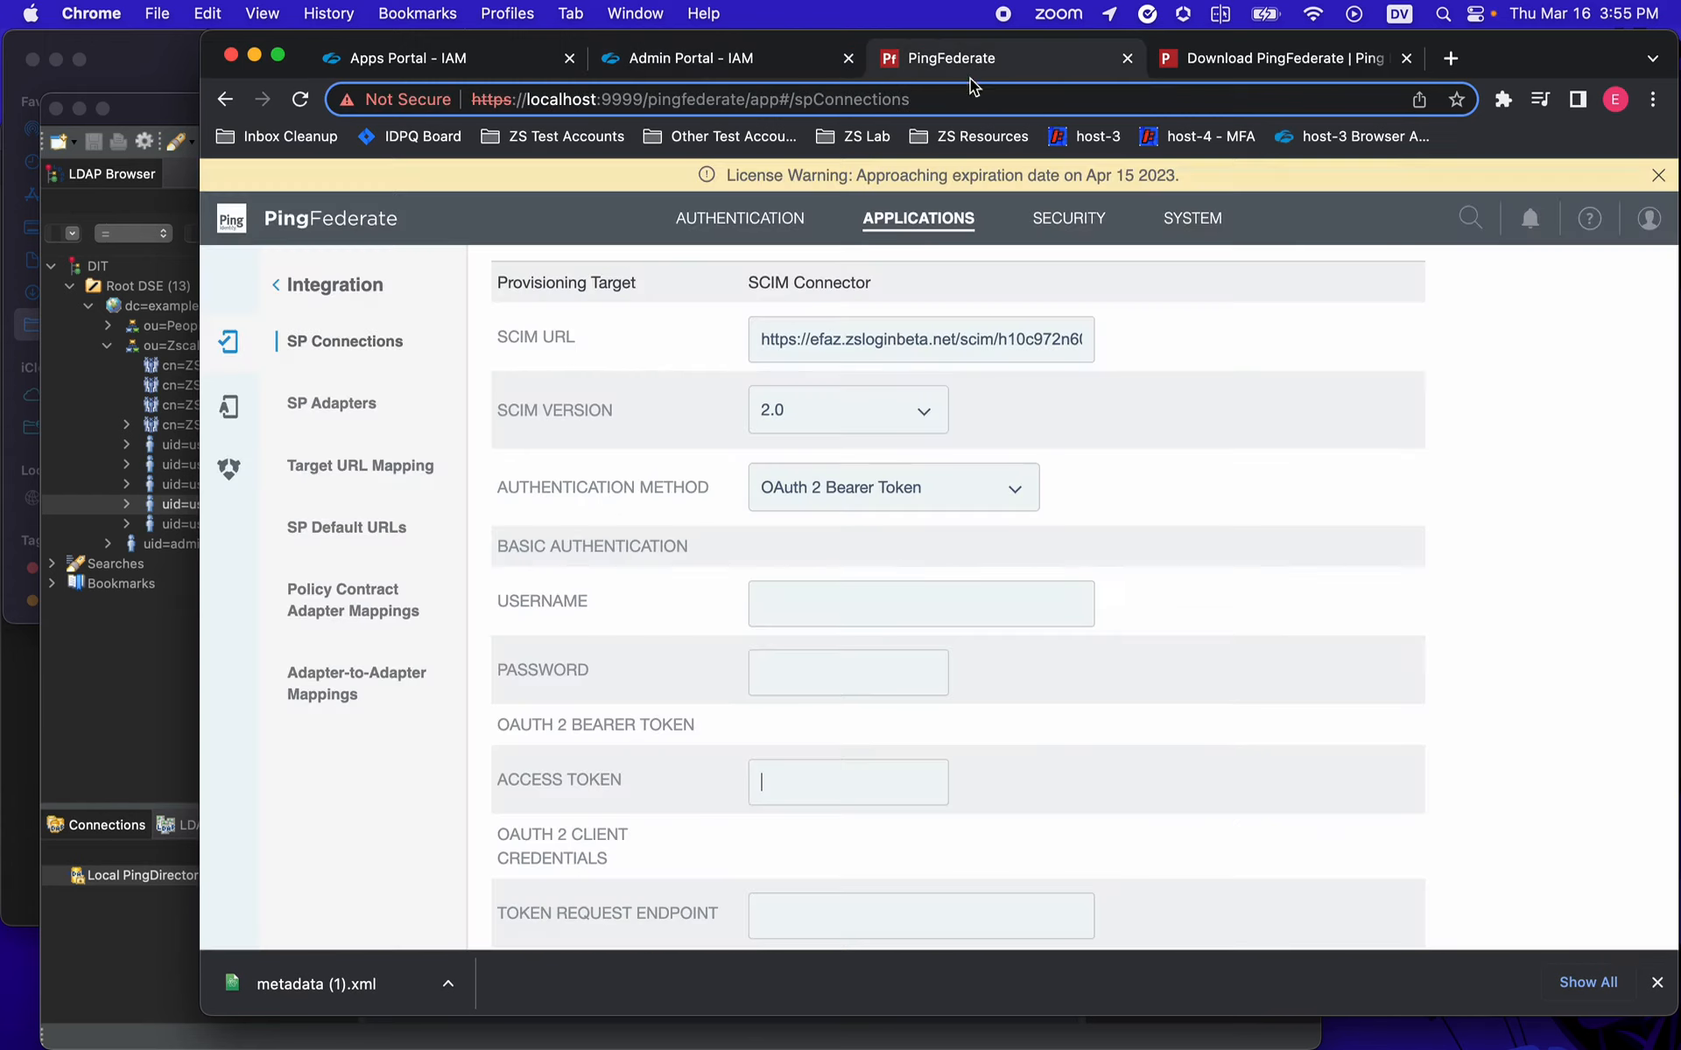
left_click(803, 794)
key("super+v")
scroll(880, 676, "down", 4)
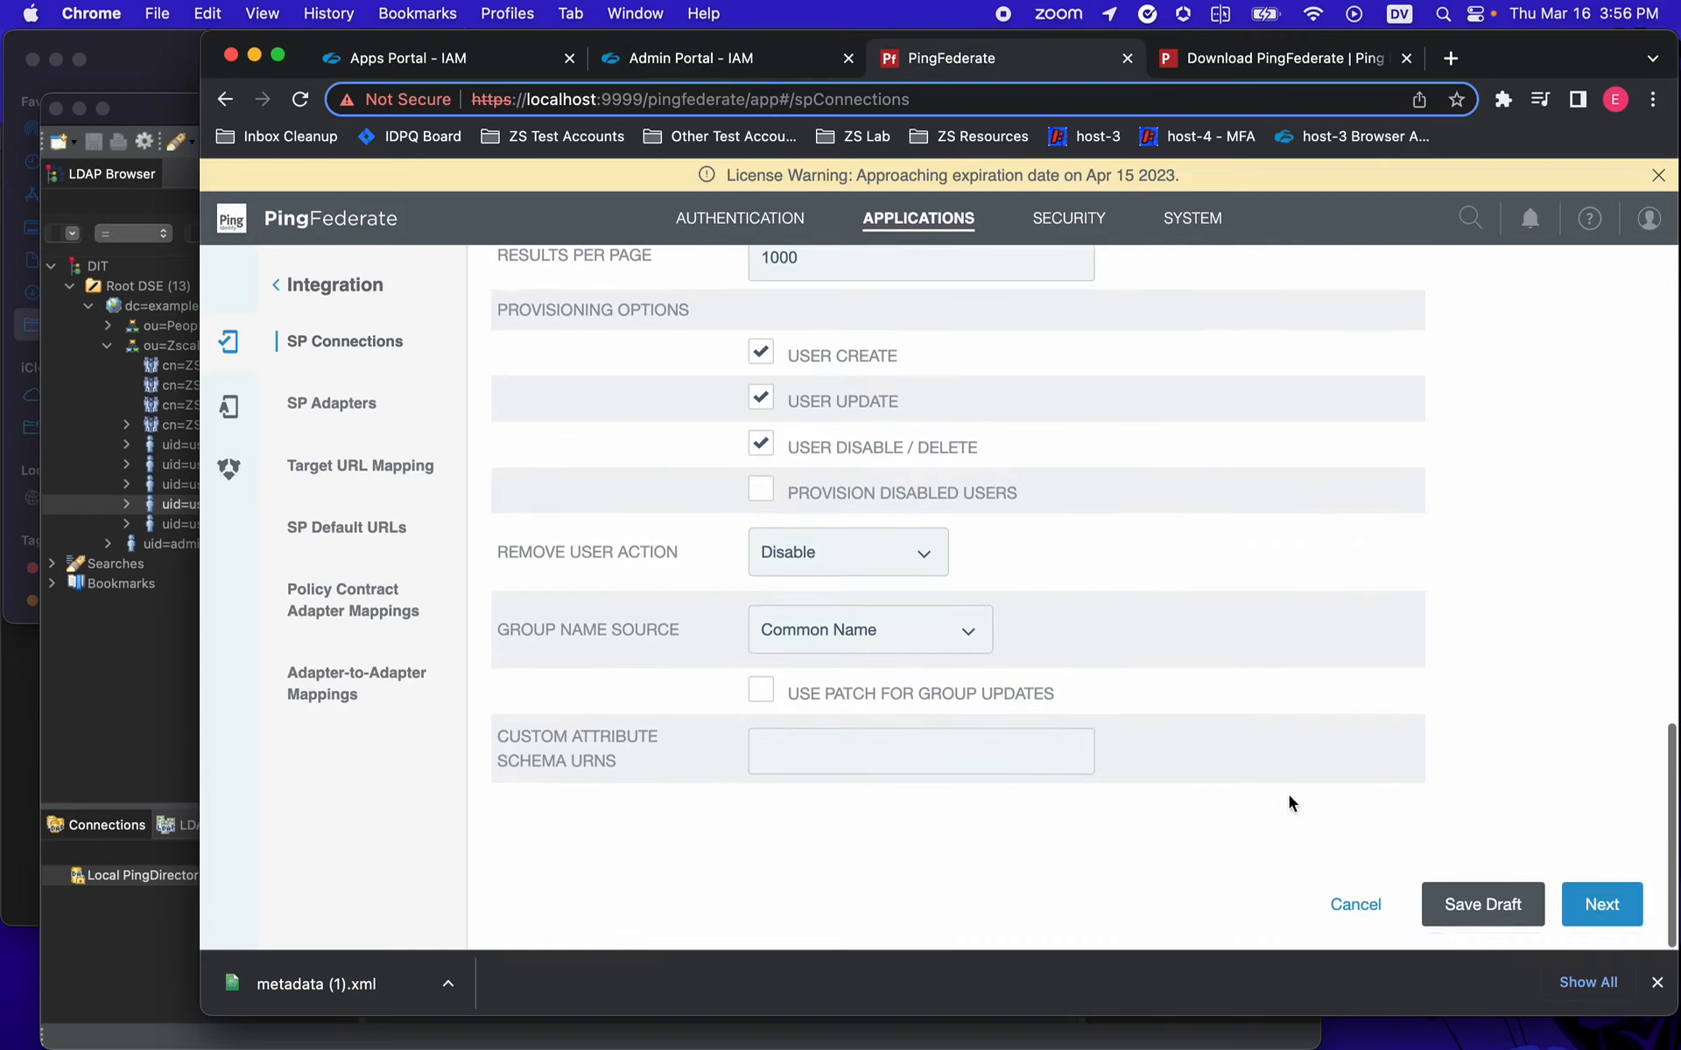
left_click(1588, 905)
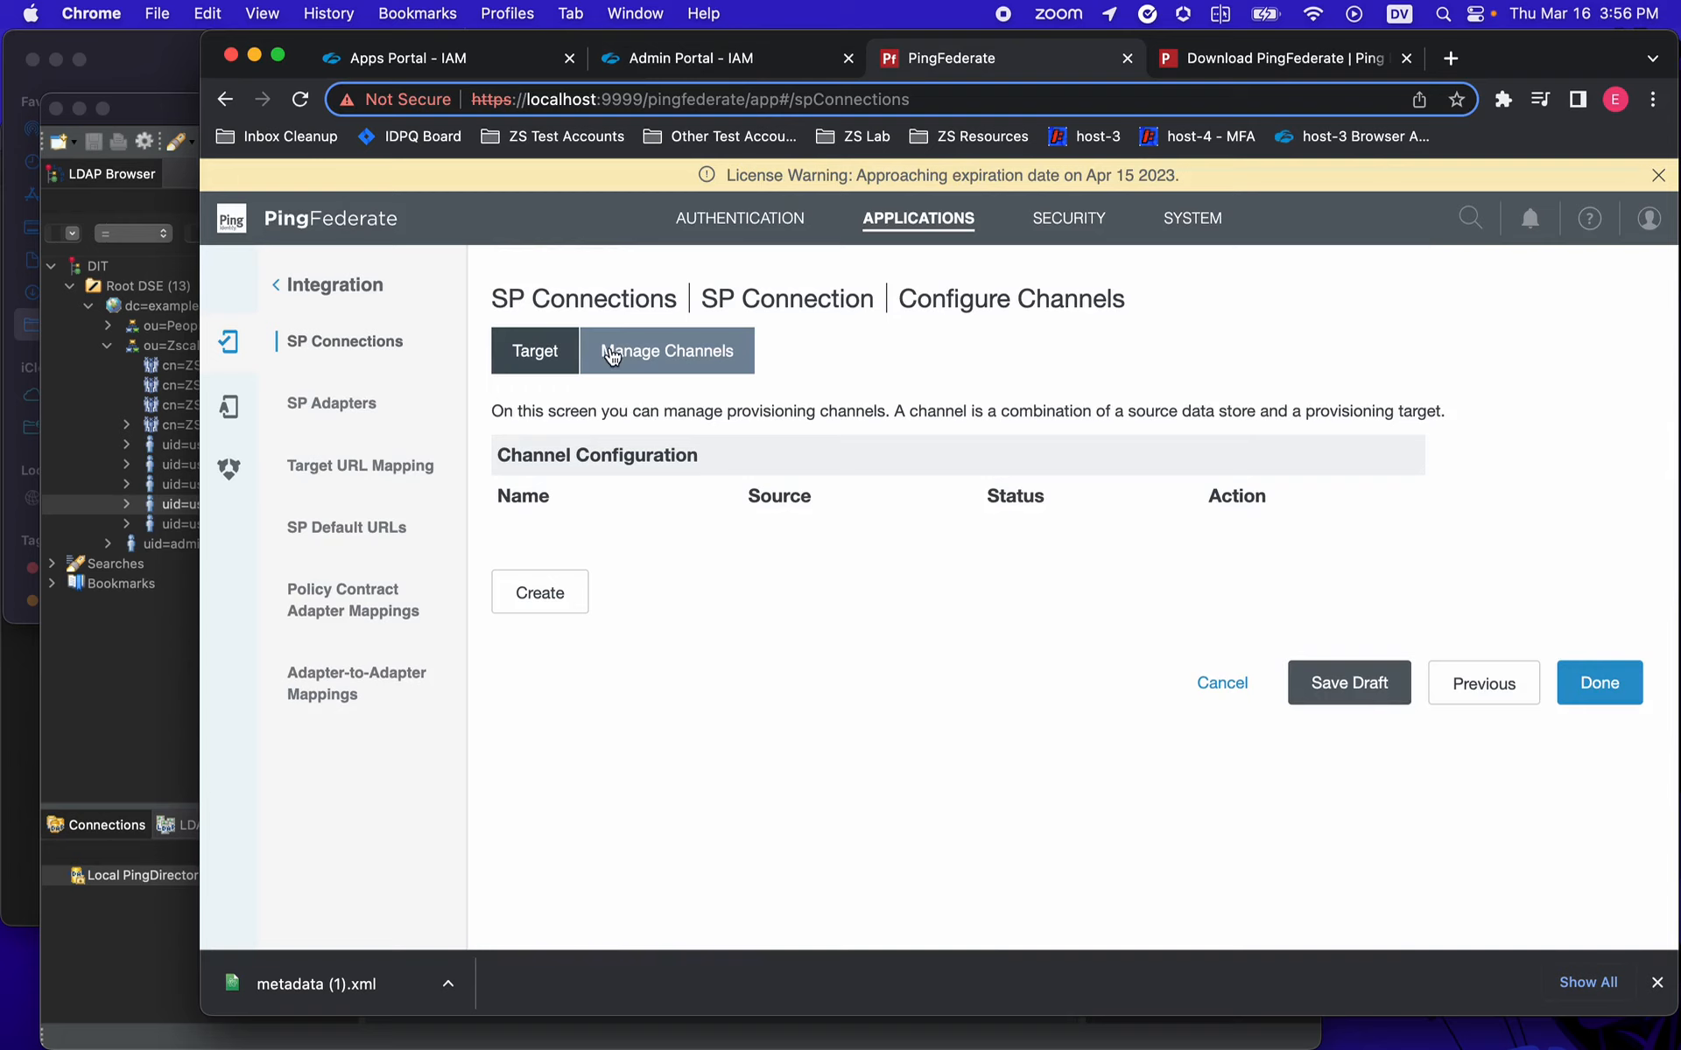
- Create the 'Local PingDirectory' channel with PingDirectory as its data store, keeping default source settings
left_click(543, 596)
left_click(855, 511)
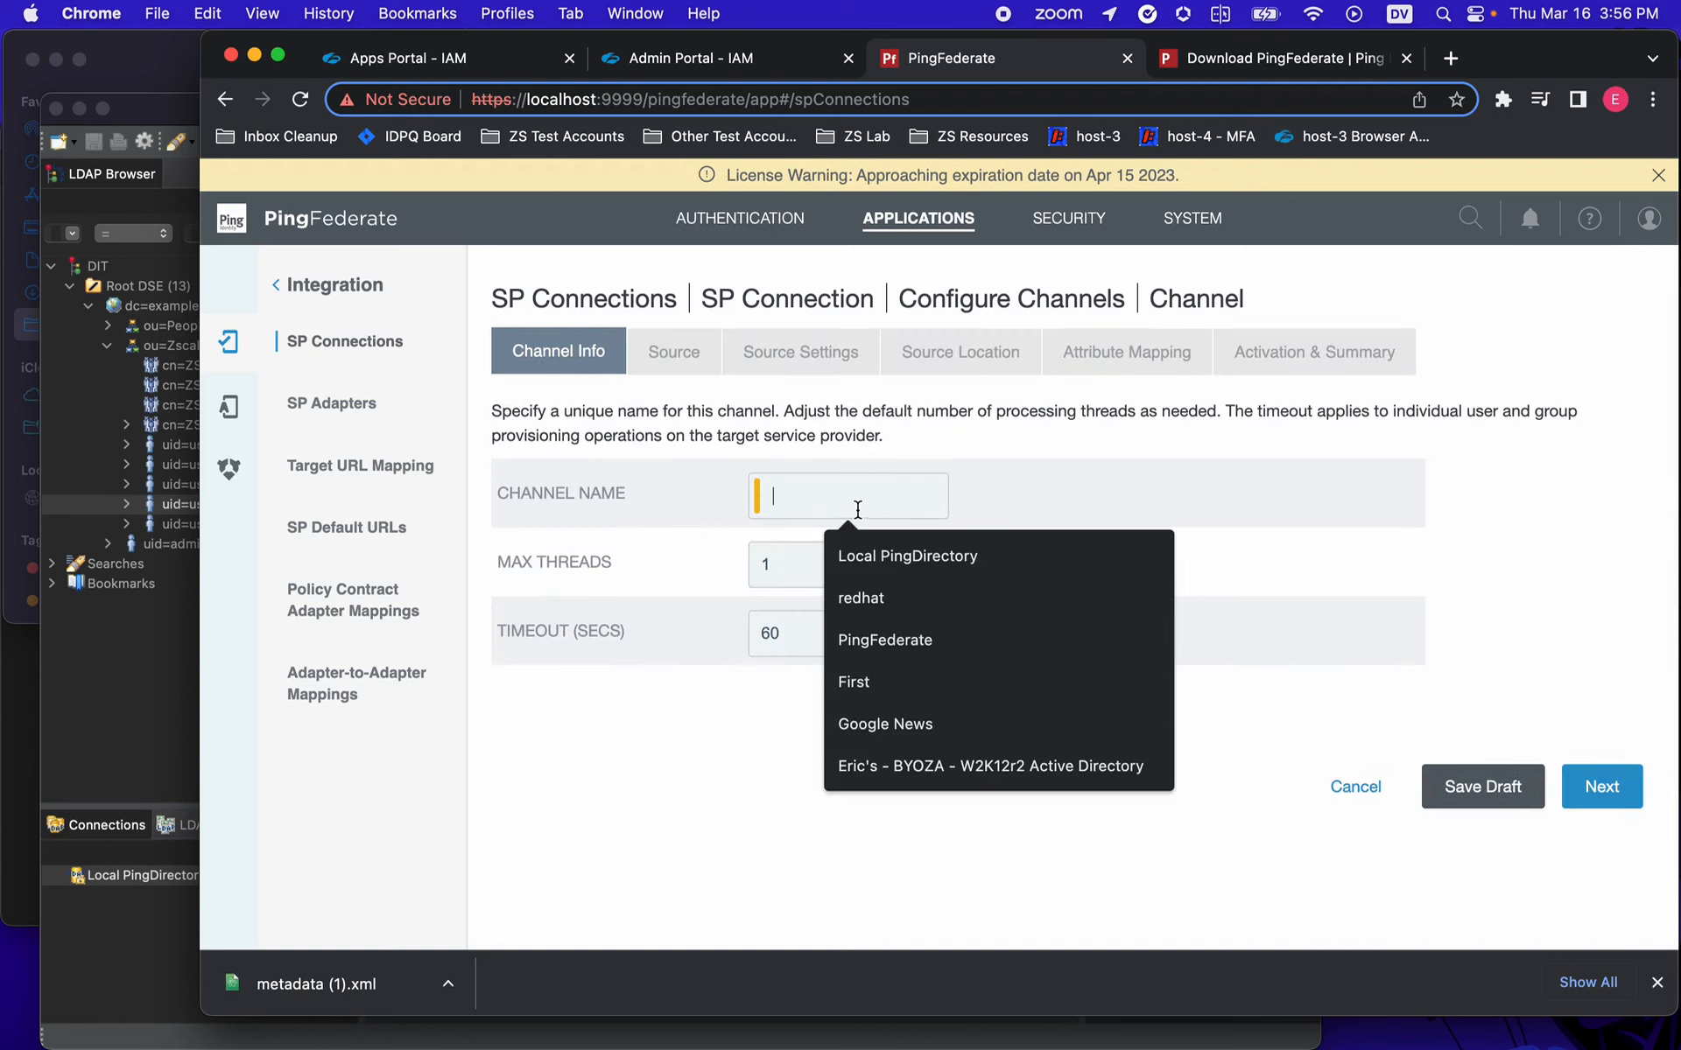
left_click(921, 564)
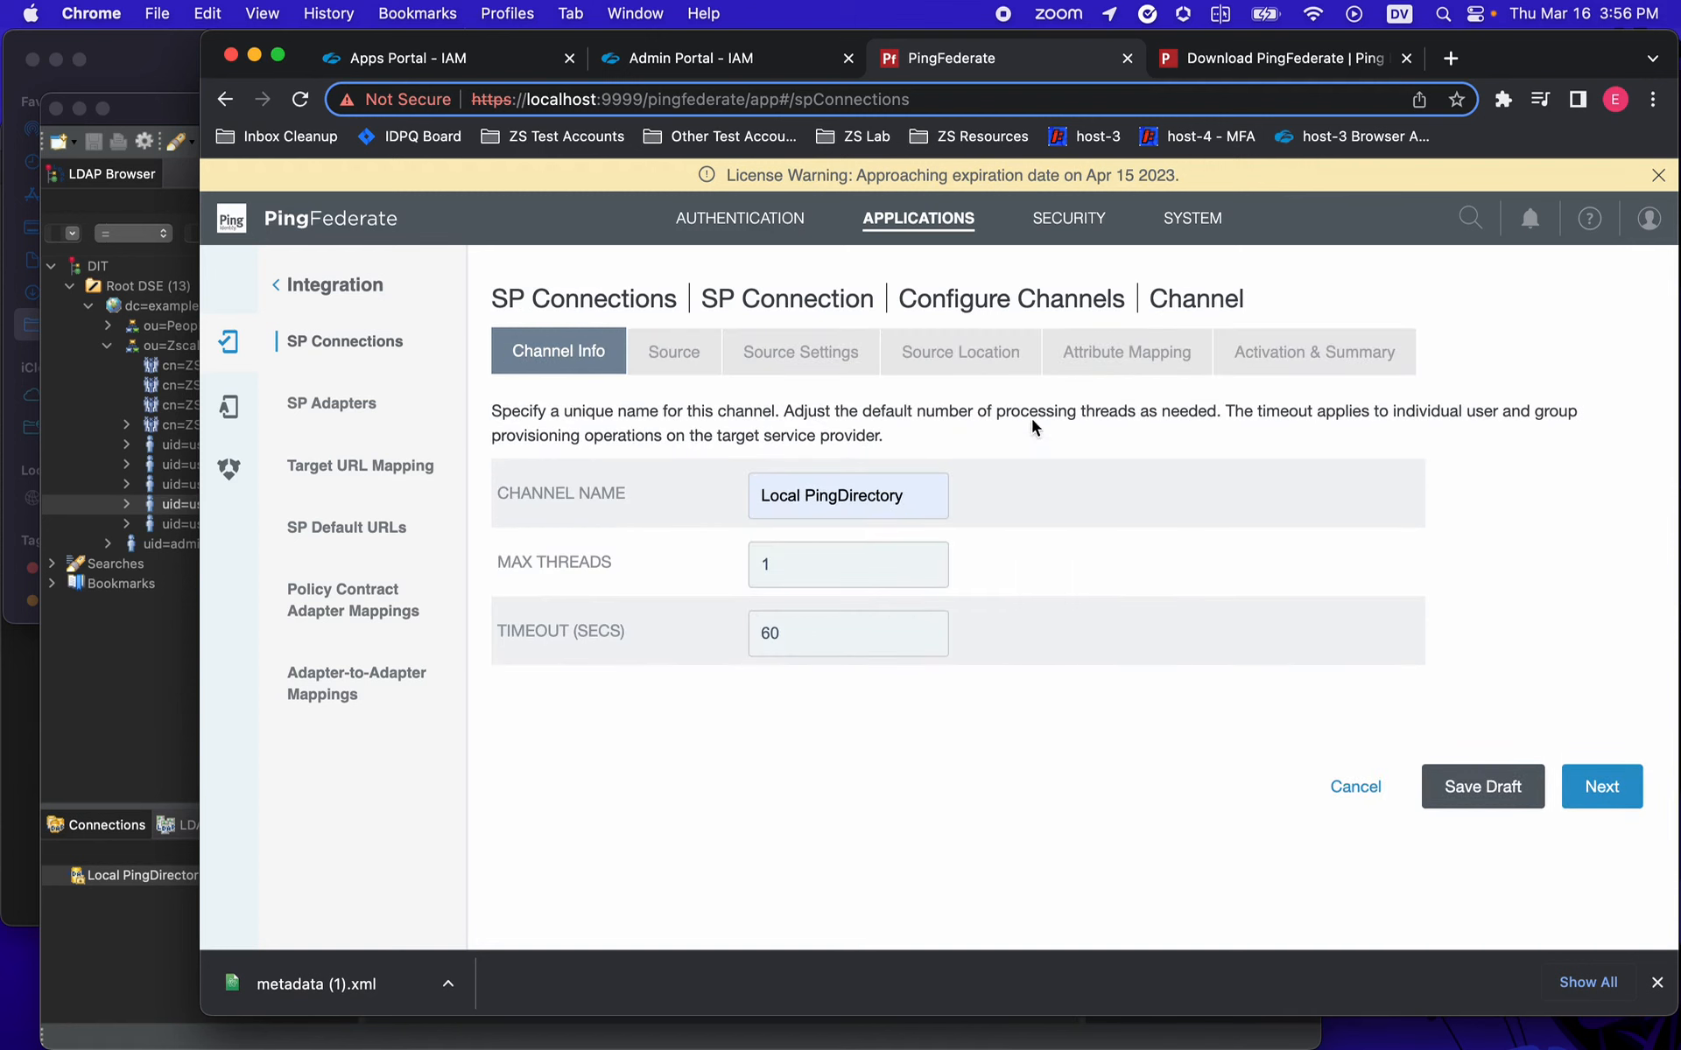
left_click(1621, 789)
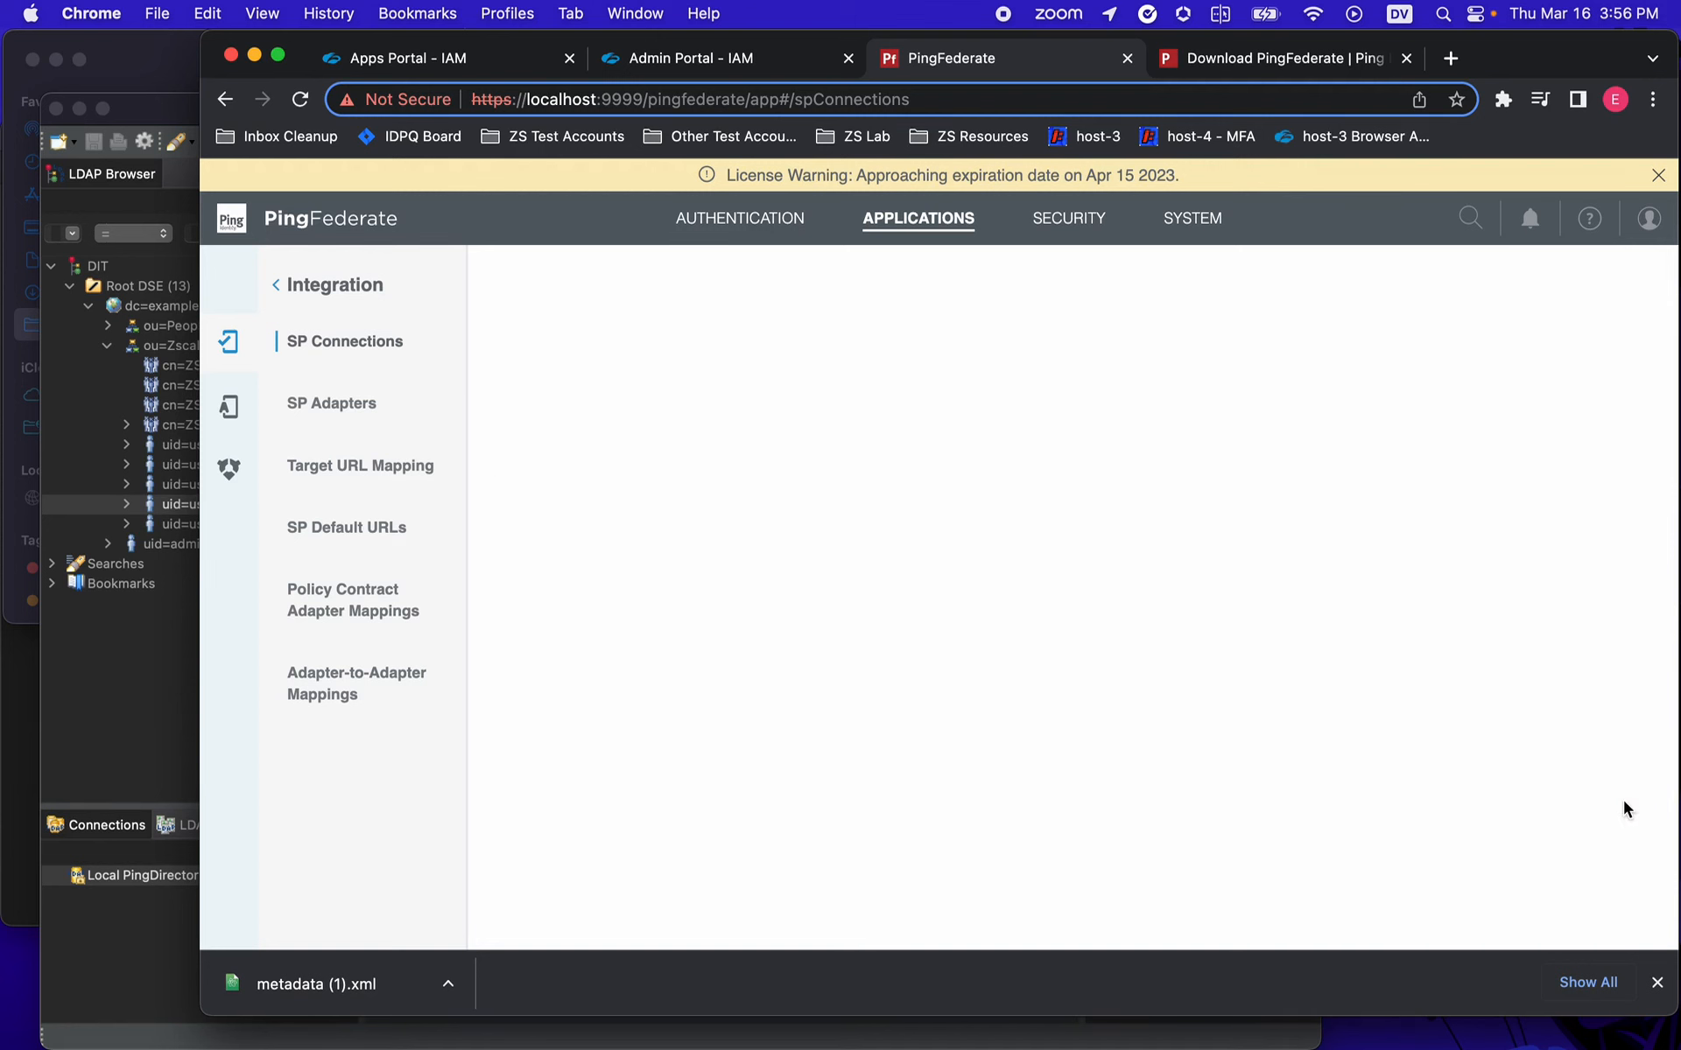
left_click(886, 546)
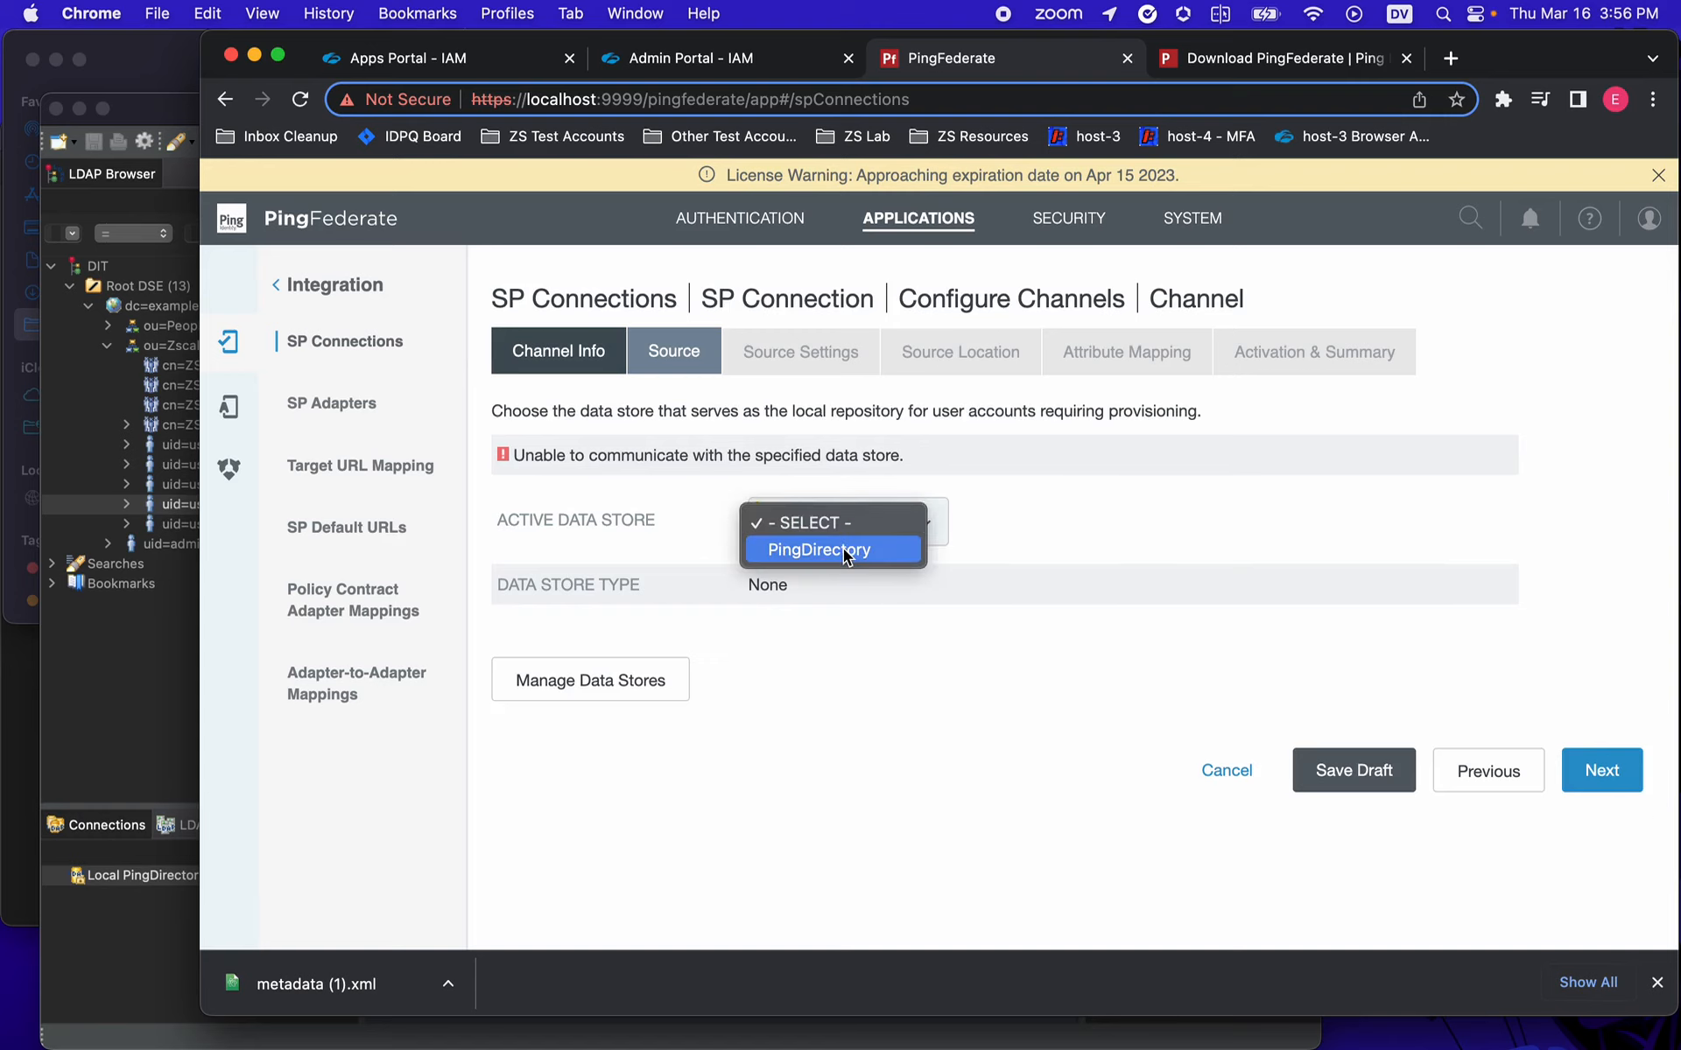
left_click(843, 549)
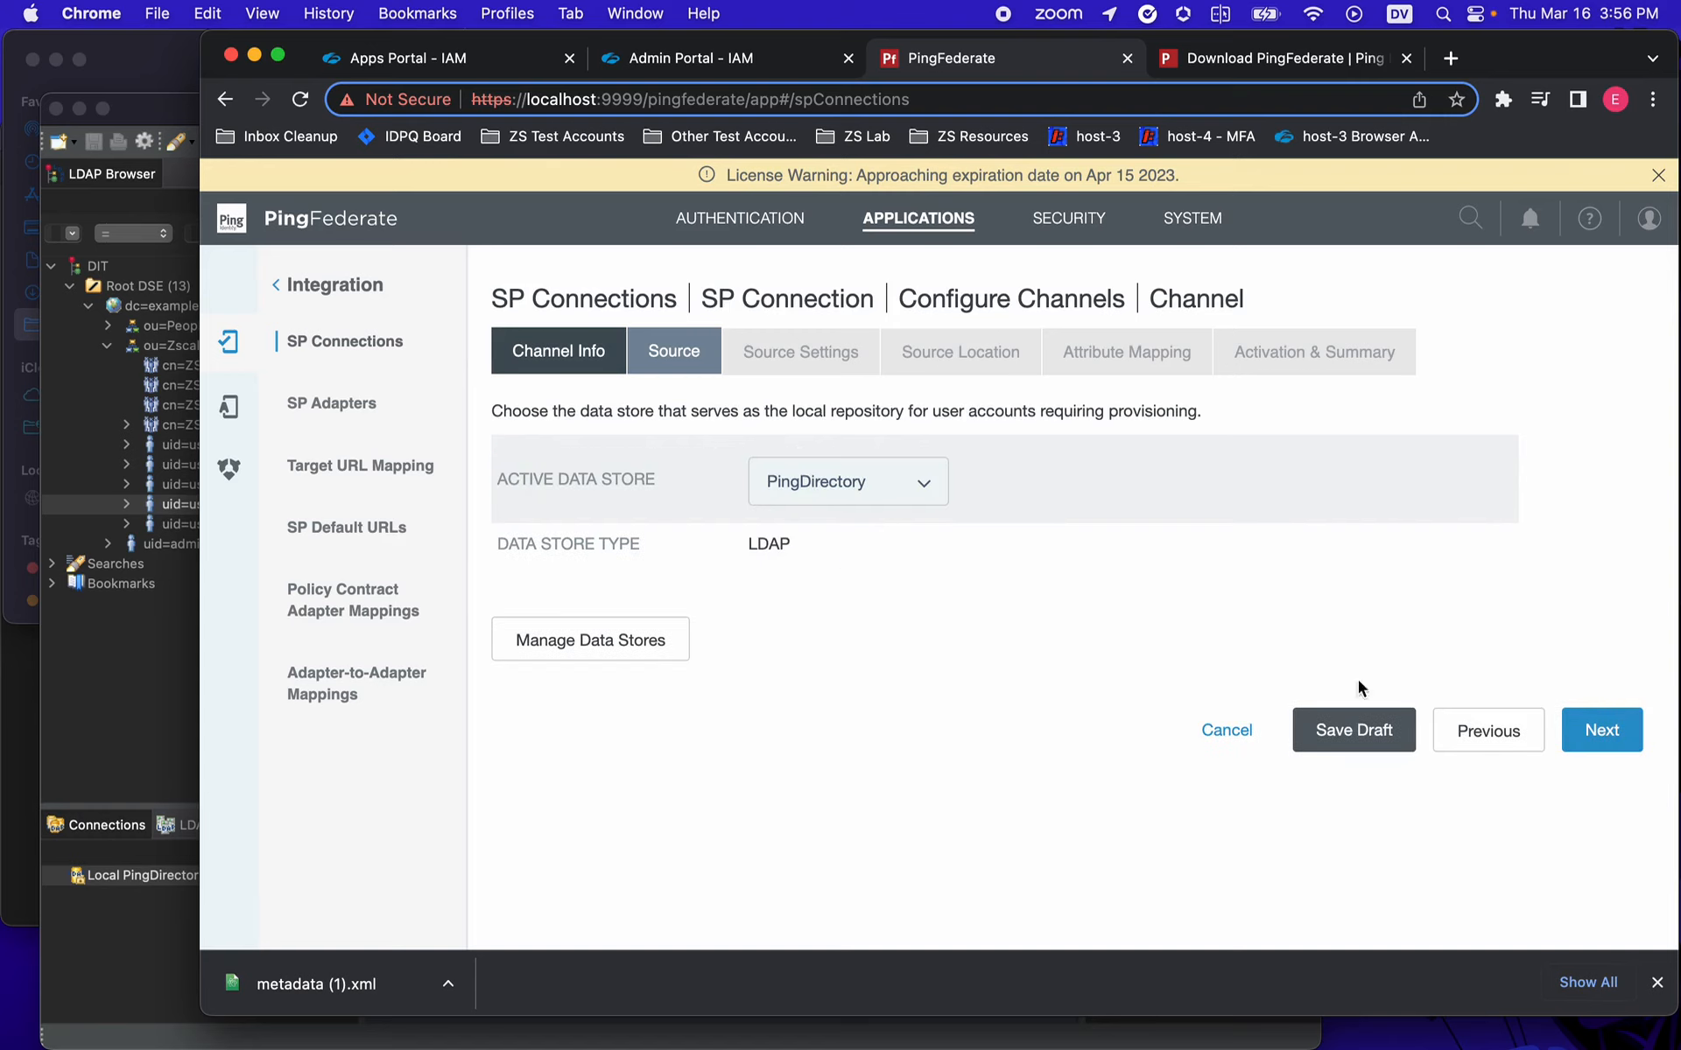
left_click(1629, 735)
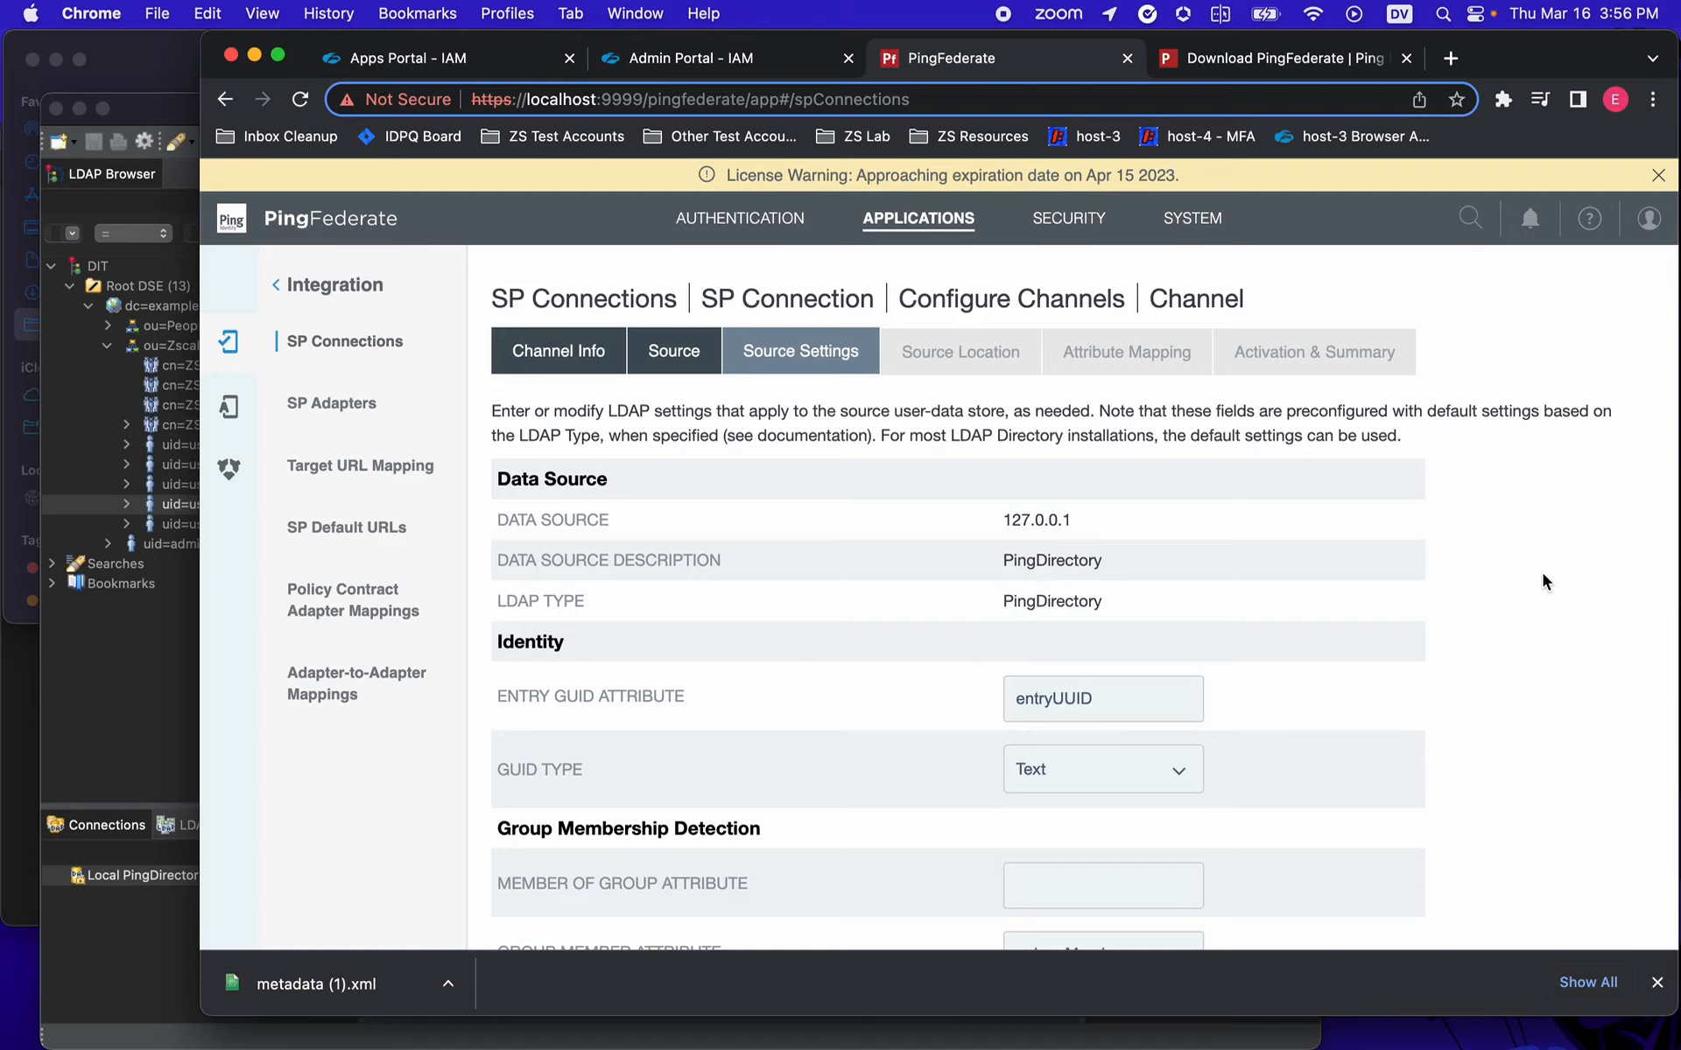
scroll(1543, 574, "down", 10)
left_click(1602, 905)
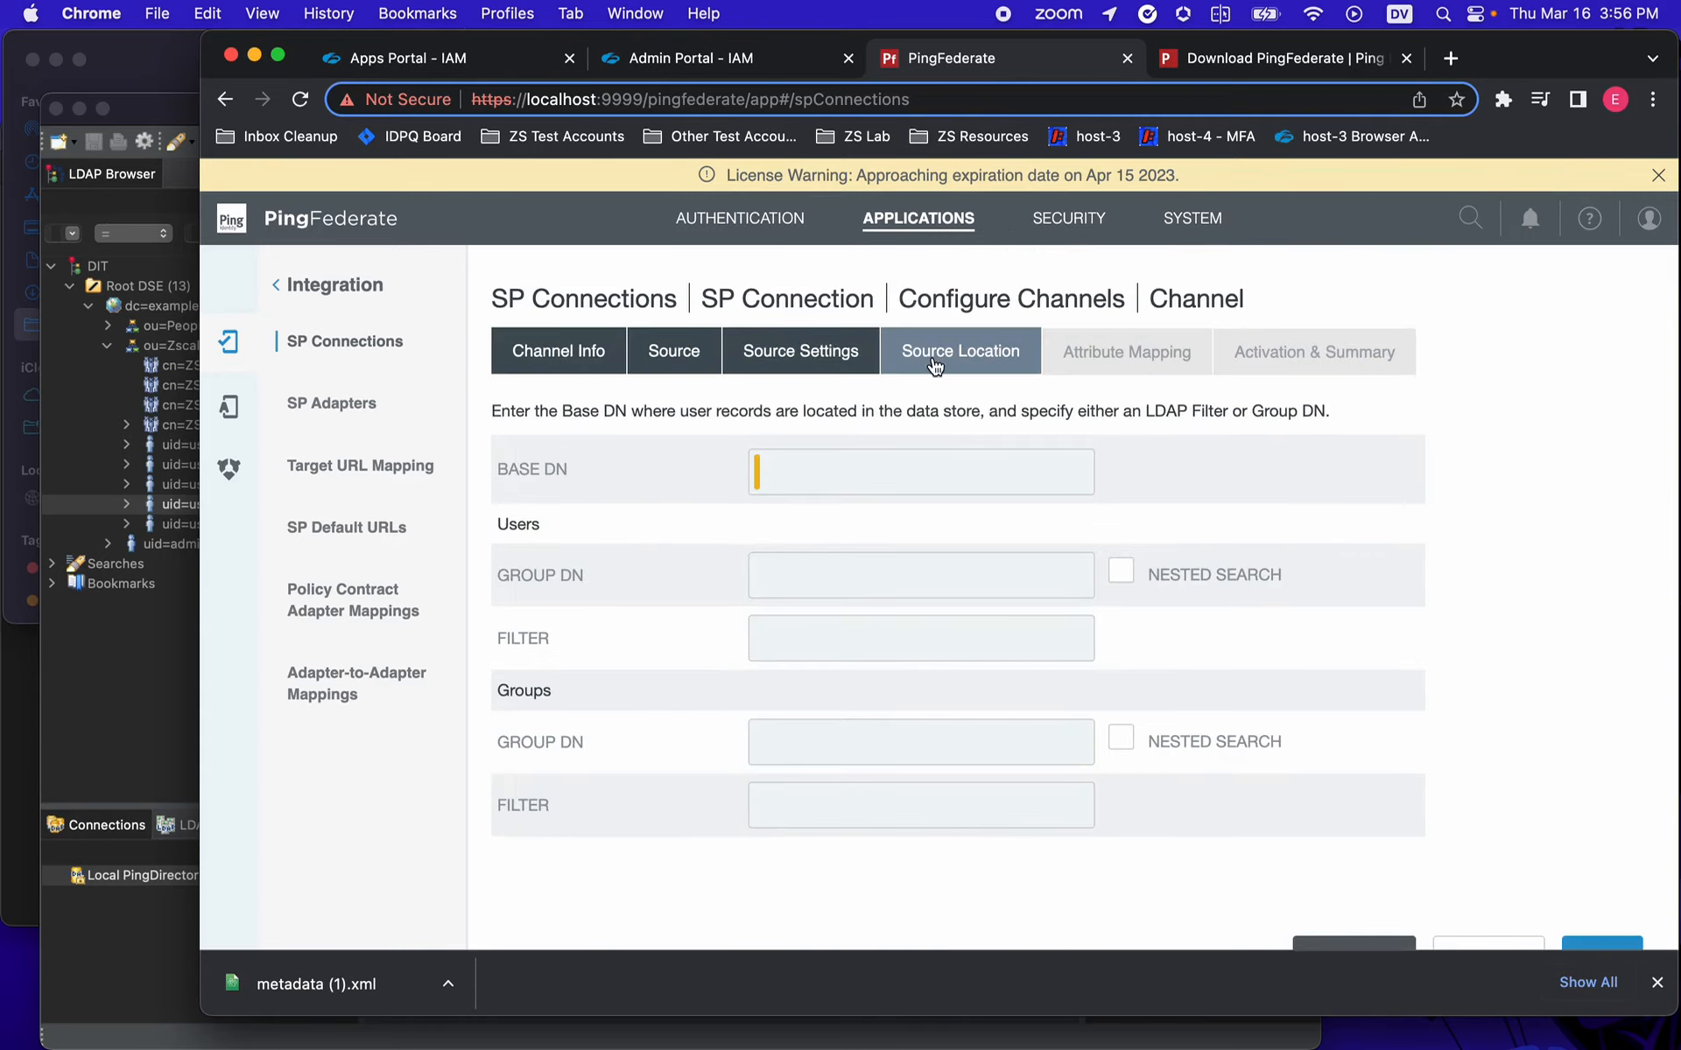
- Set Base DN to ou=Zscaler Users,dc=example,dc=com and the Users group DN to cn=ZSLogin Users
left_click(823, 468)
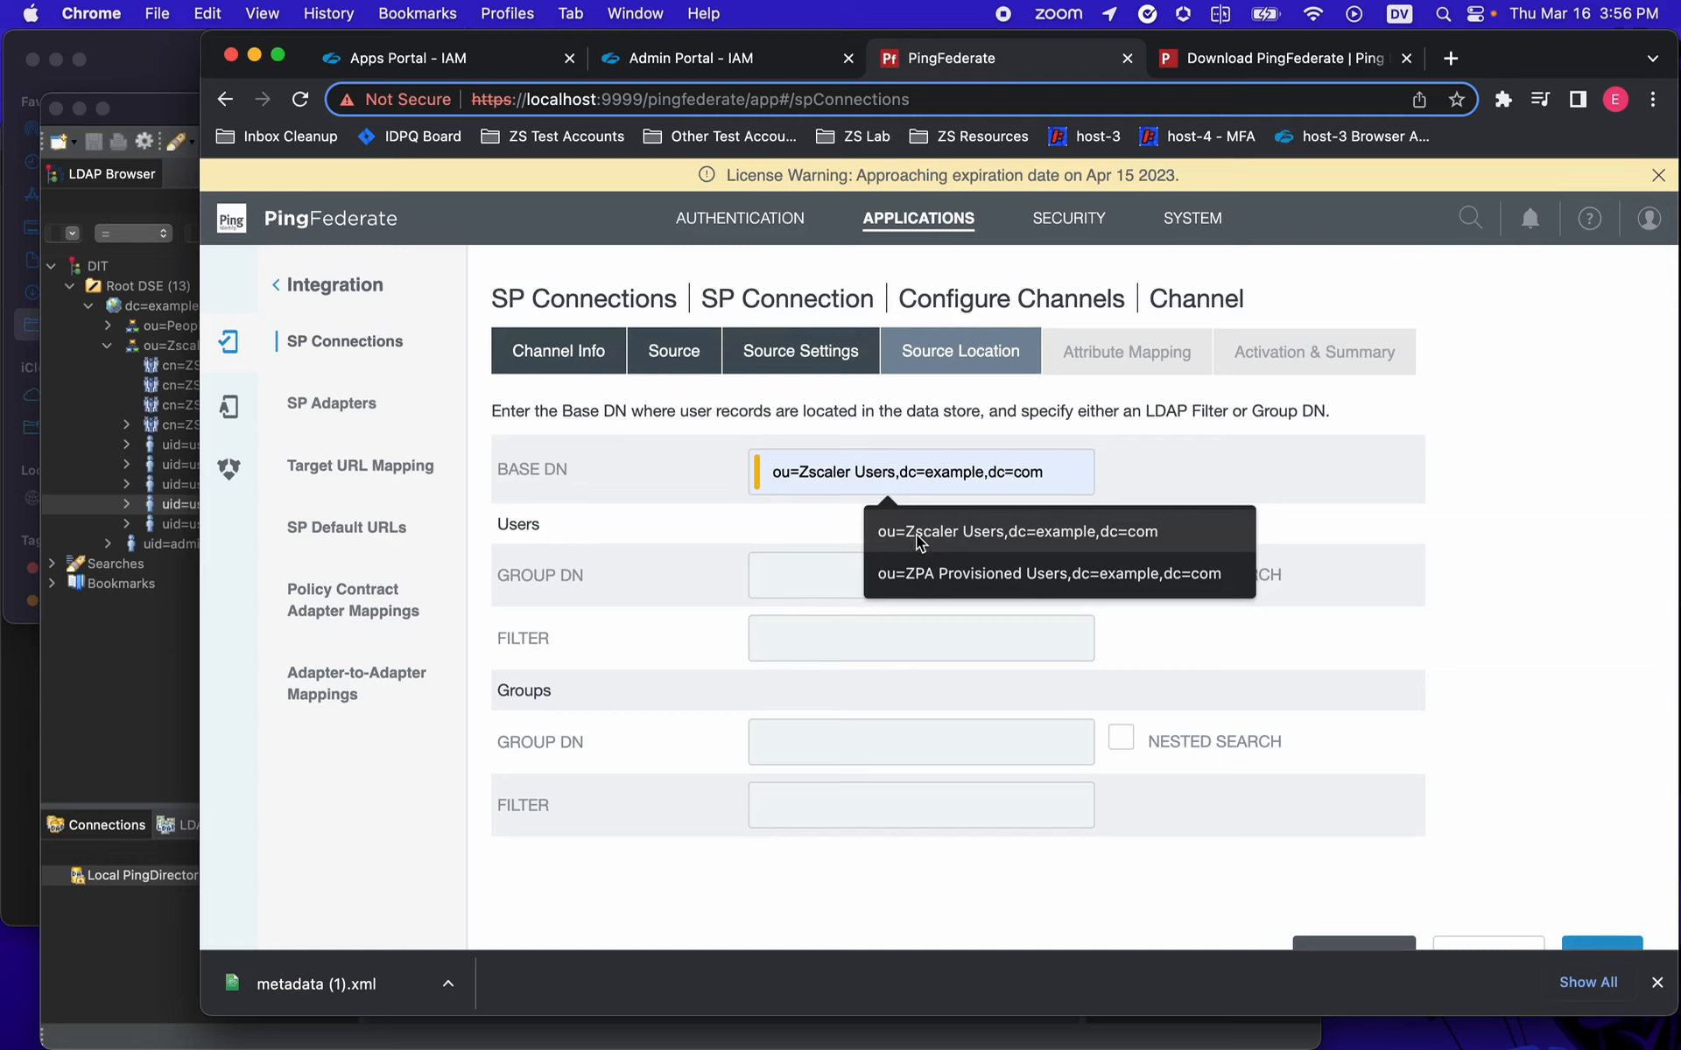
left_click(998, 536)
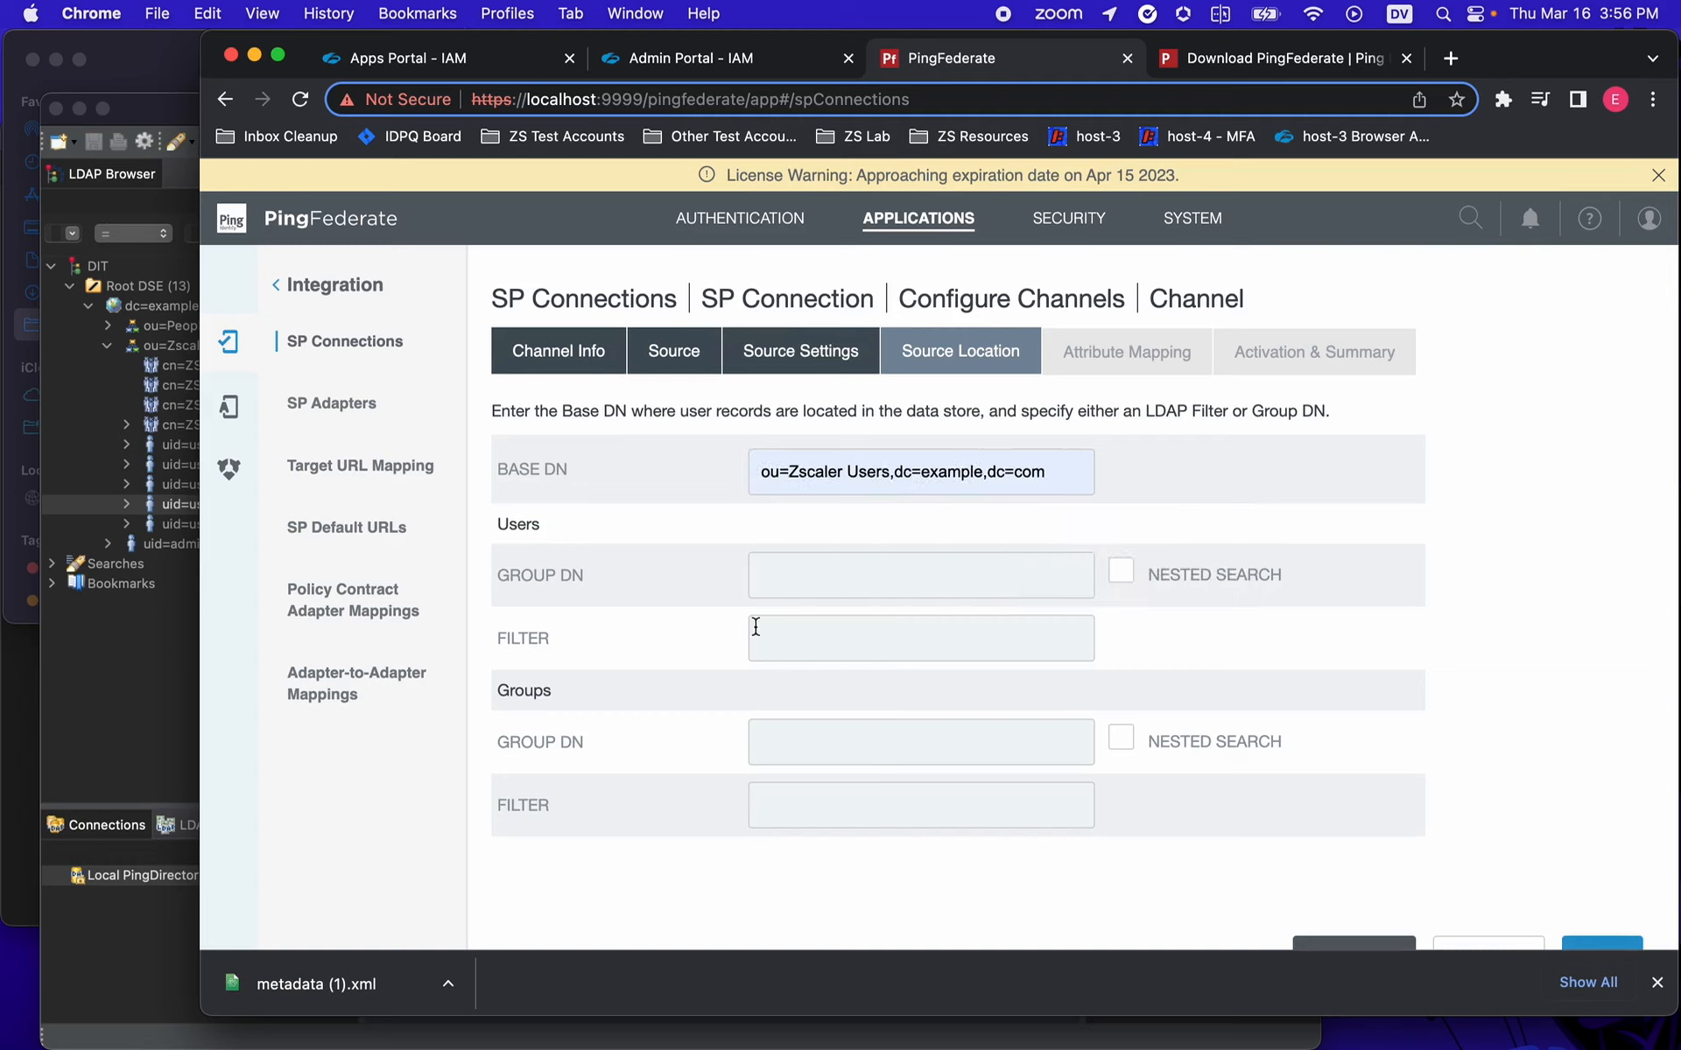
left_click(793, 580)
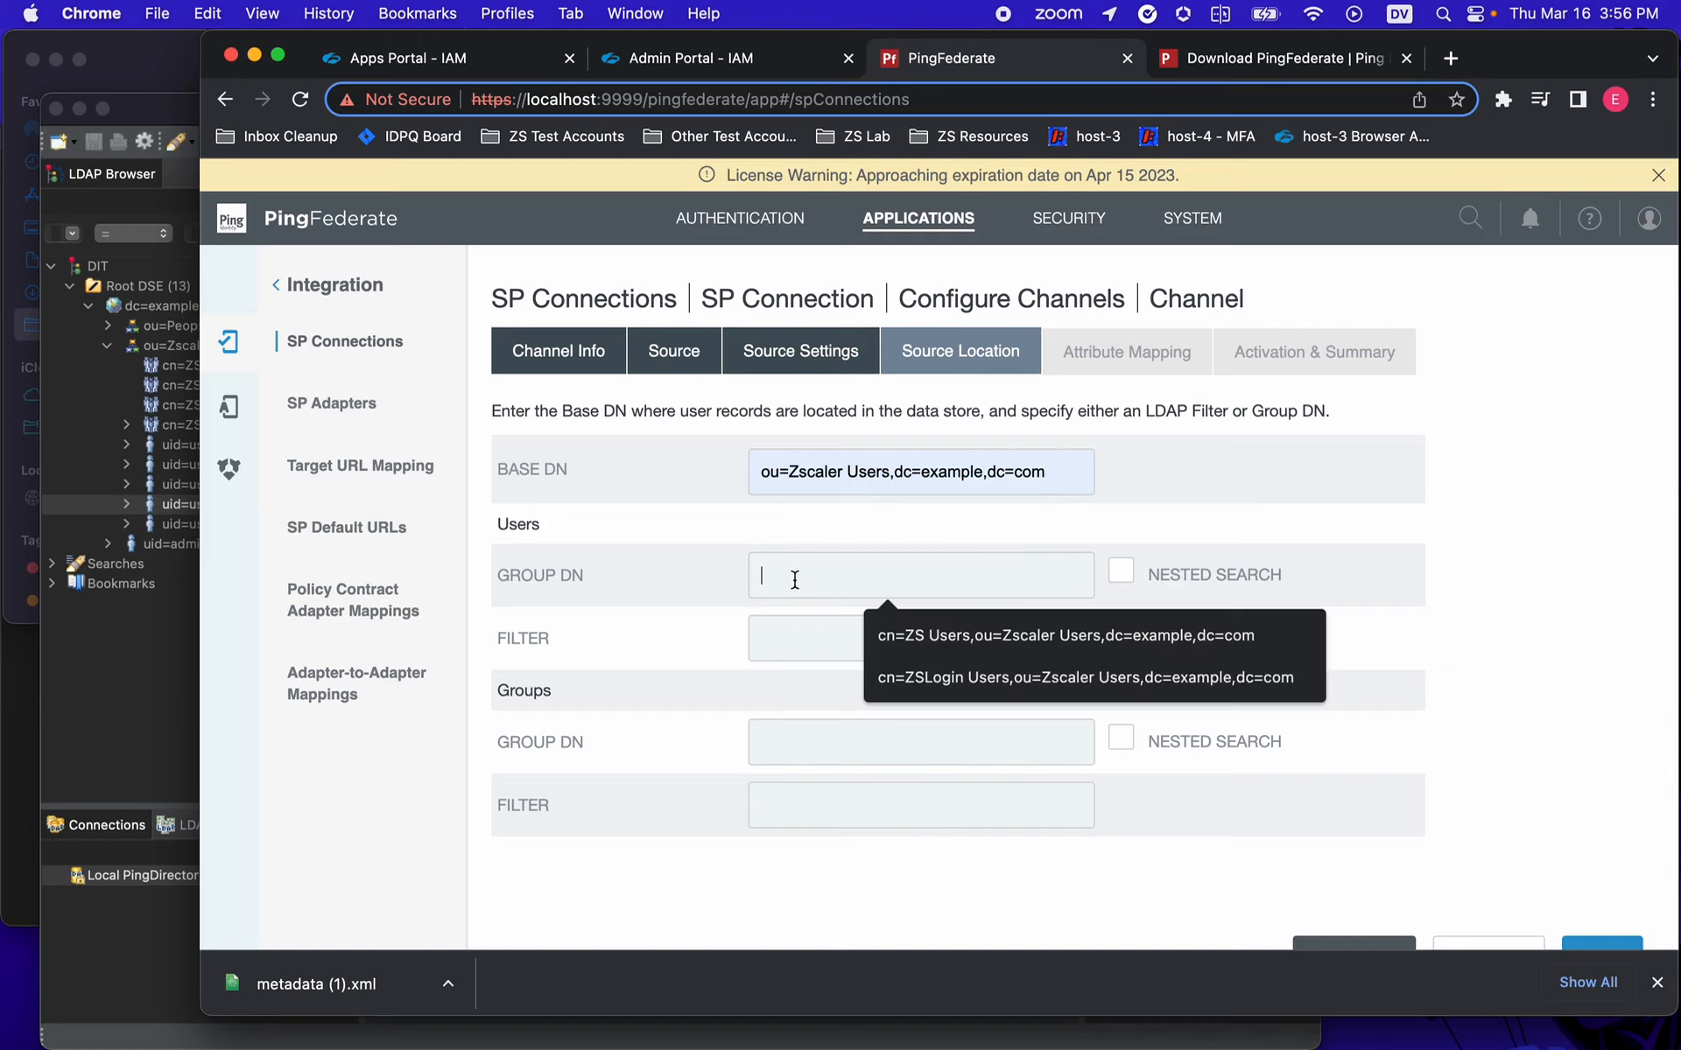
left_click_drag(503, 519, 578, 524)
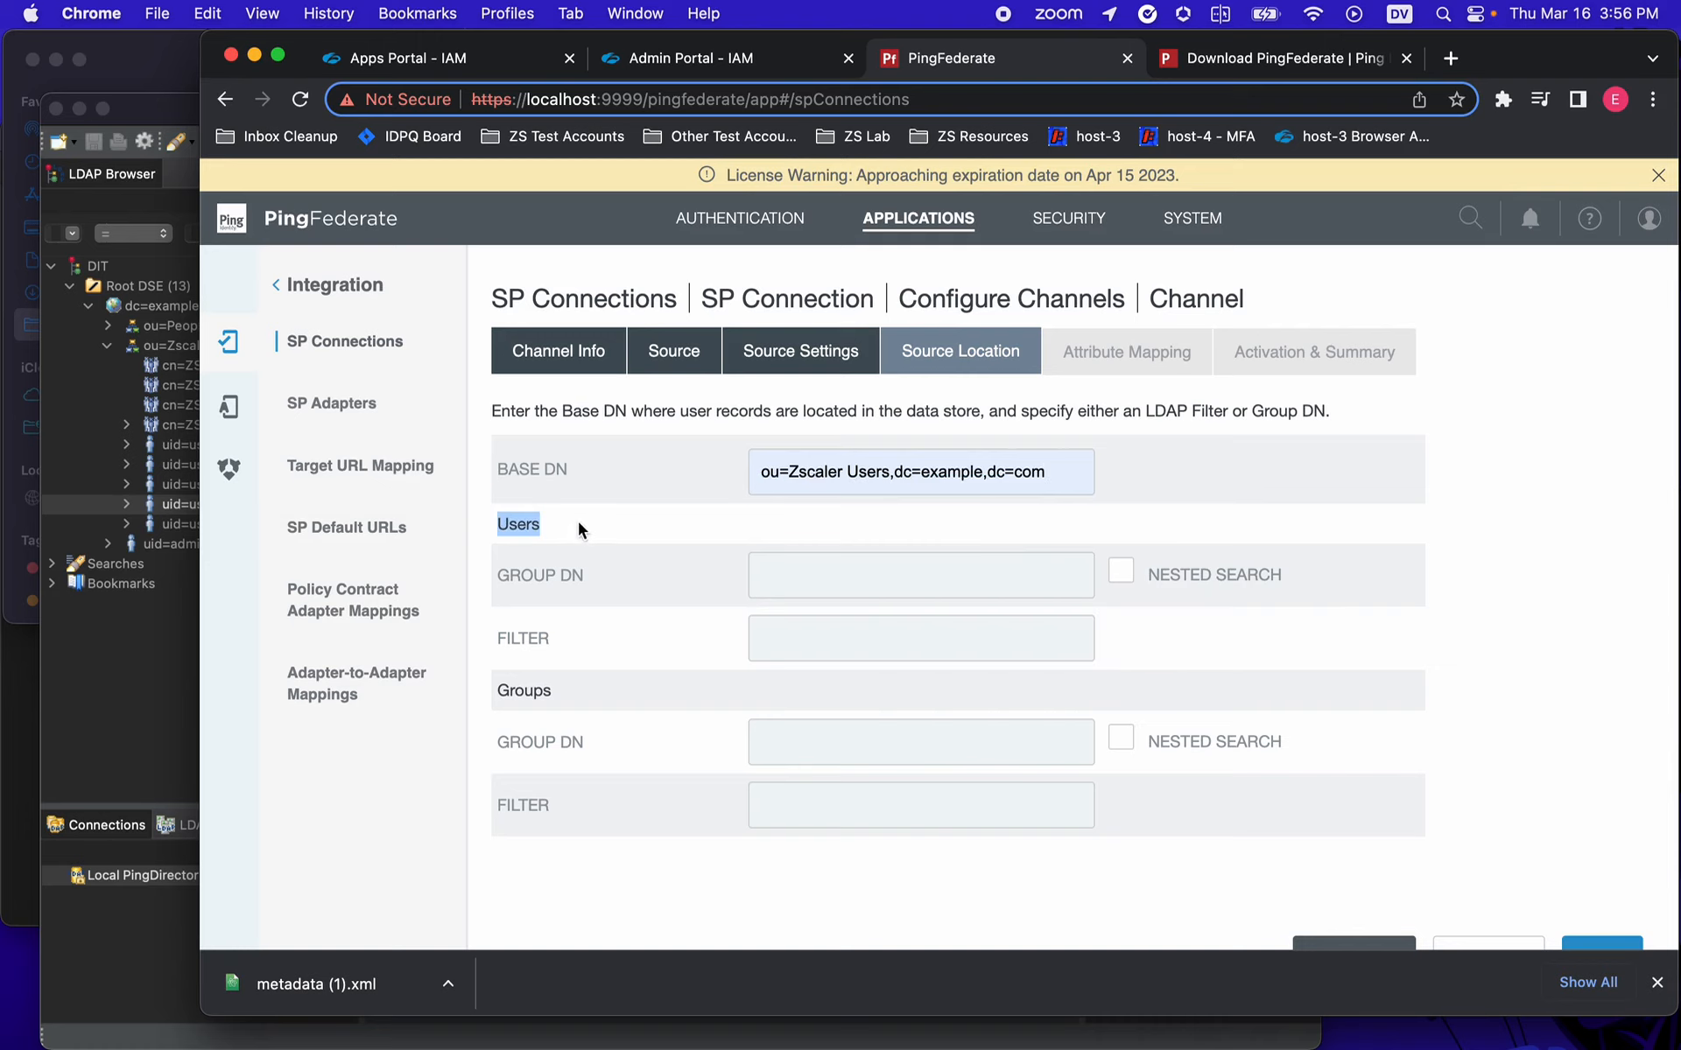
left_click(796, 575)
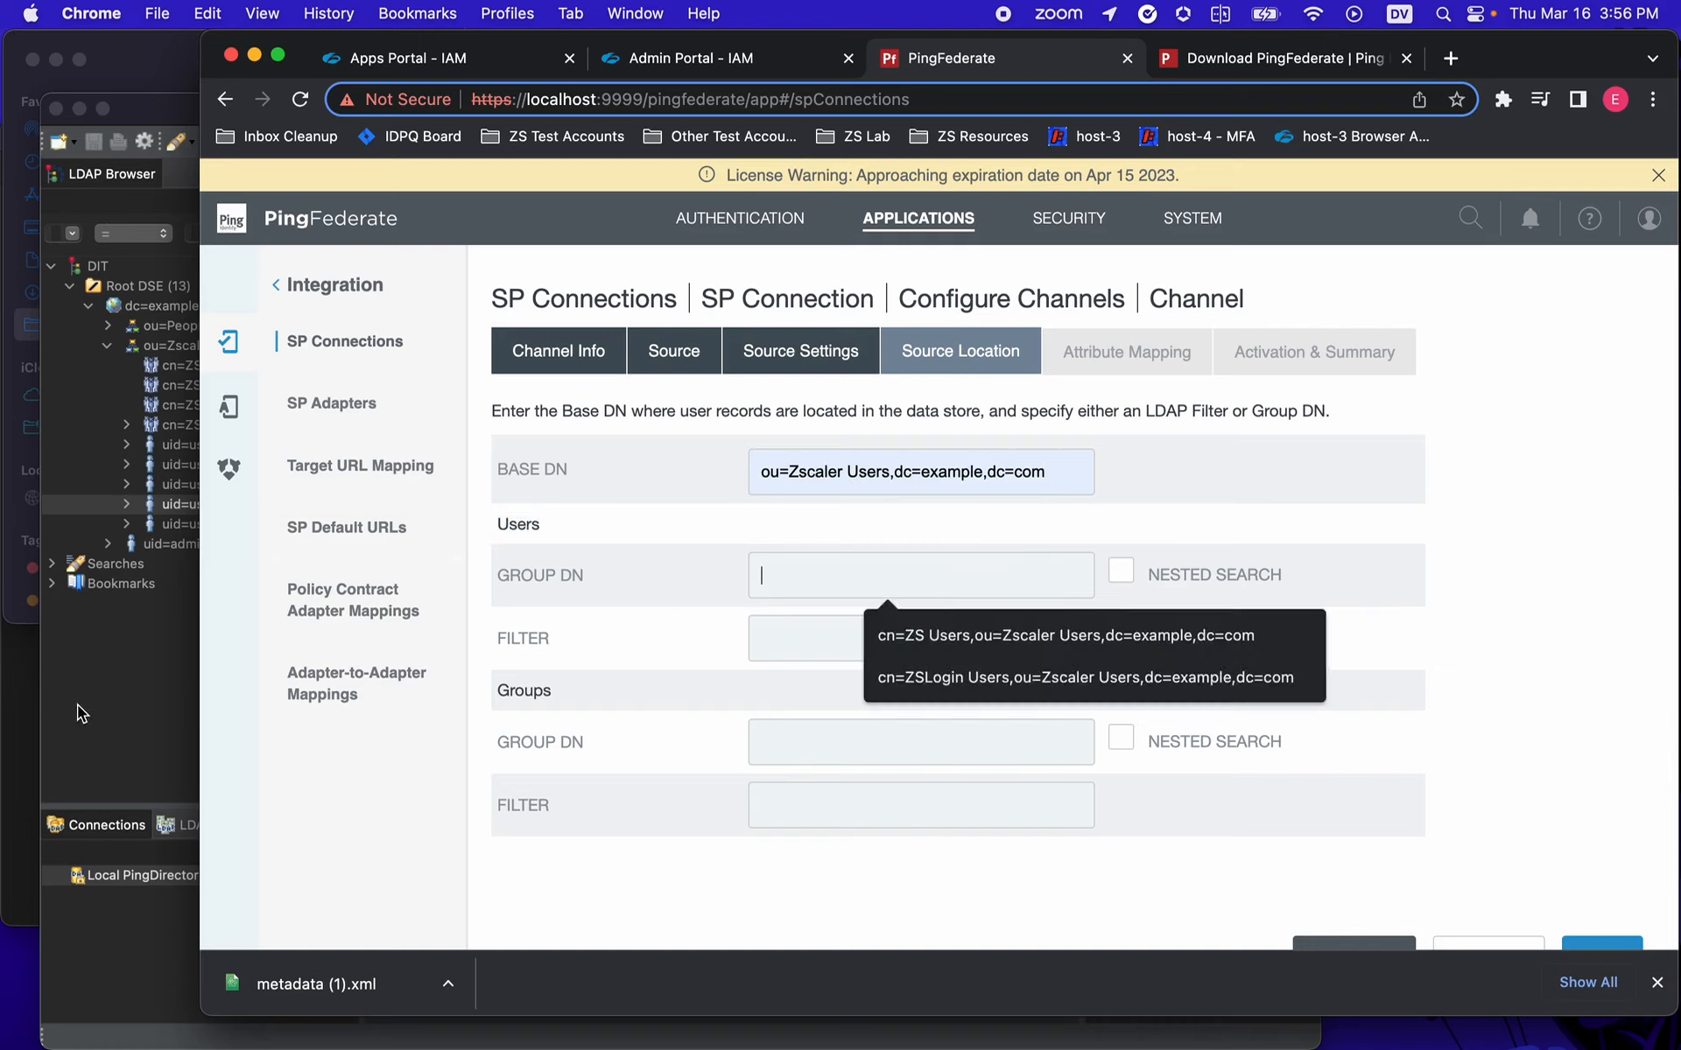
left_click(963, 680)
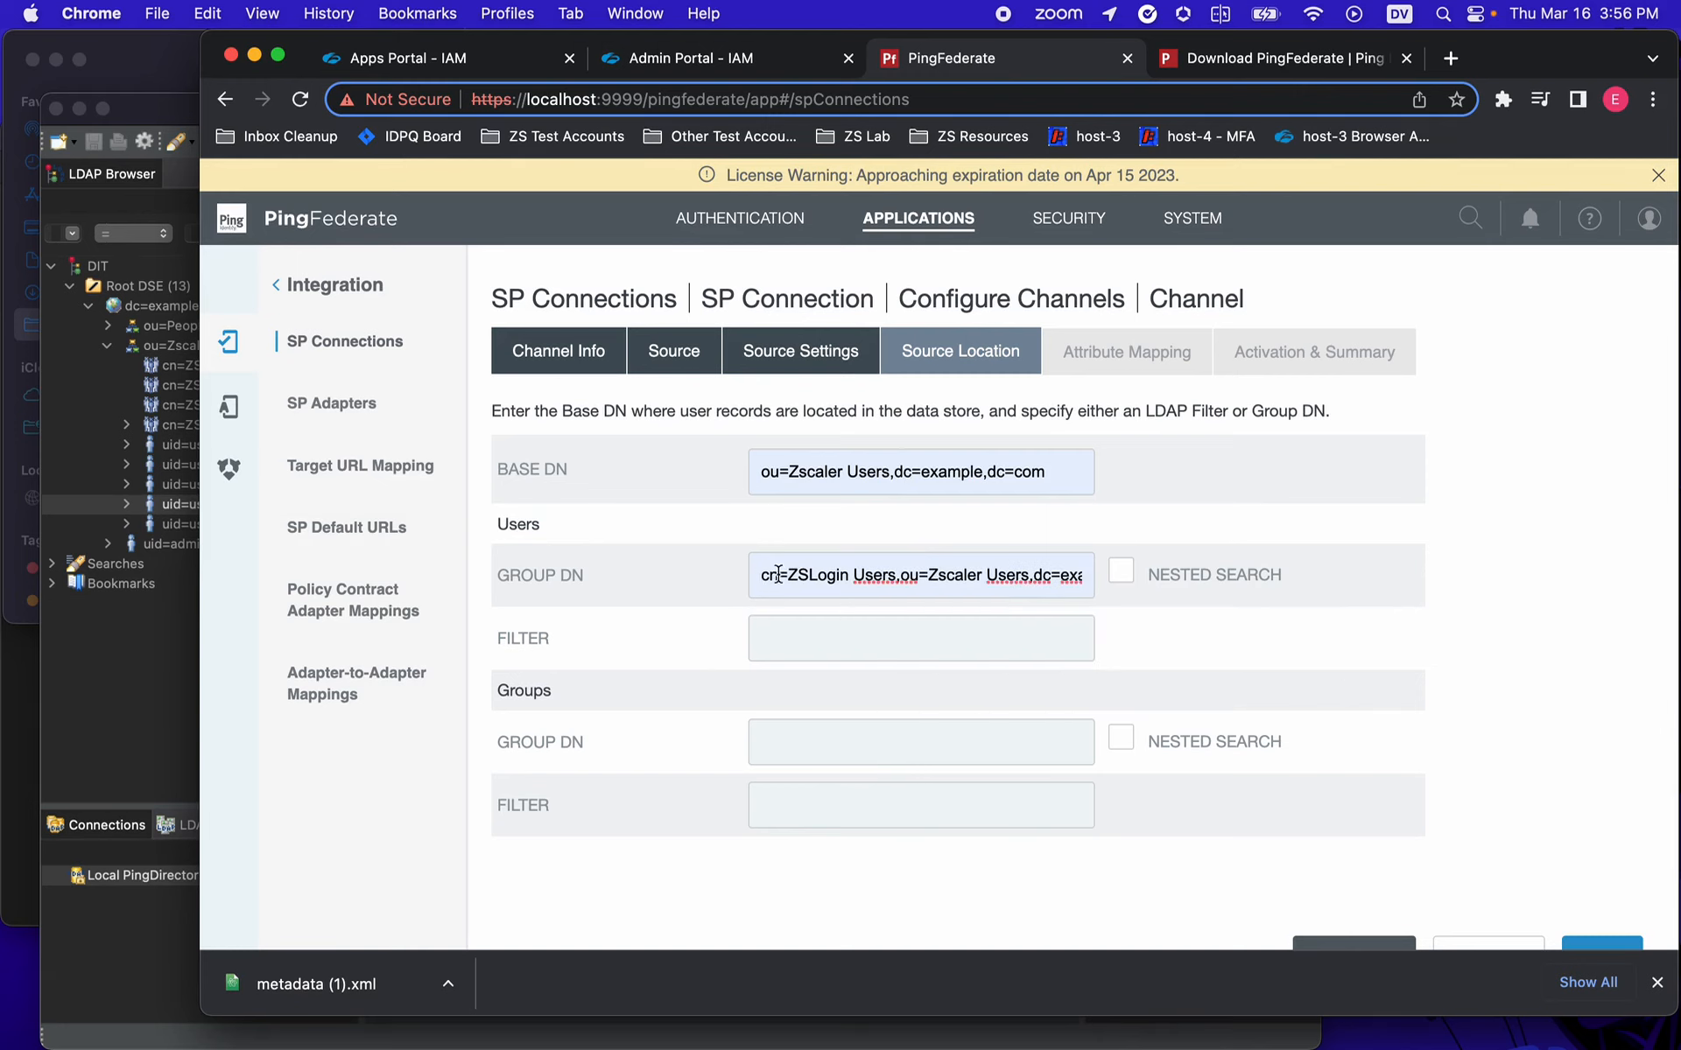
- Review the cn=ZSLogin Users group entry in Apache Directory Studio
left_click(126, 638)
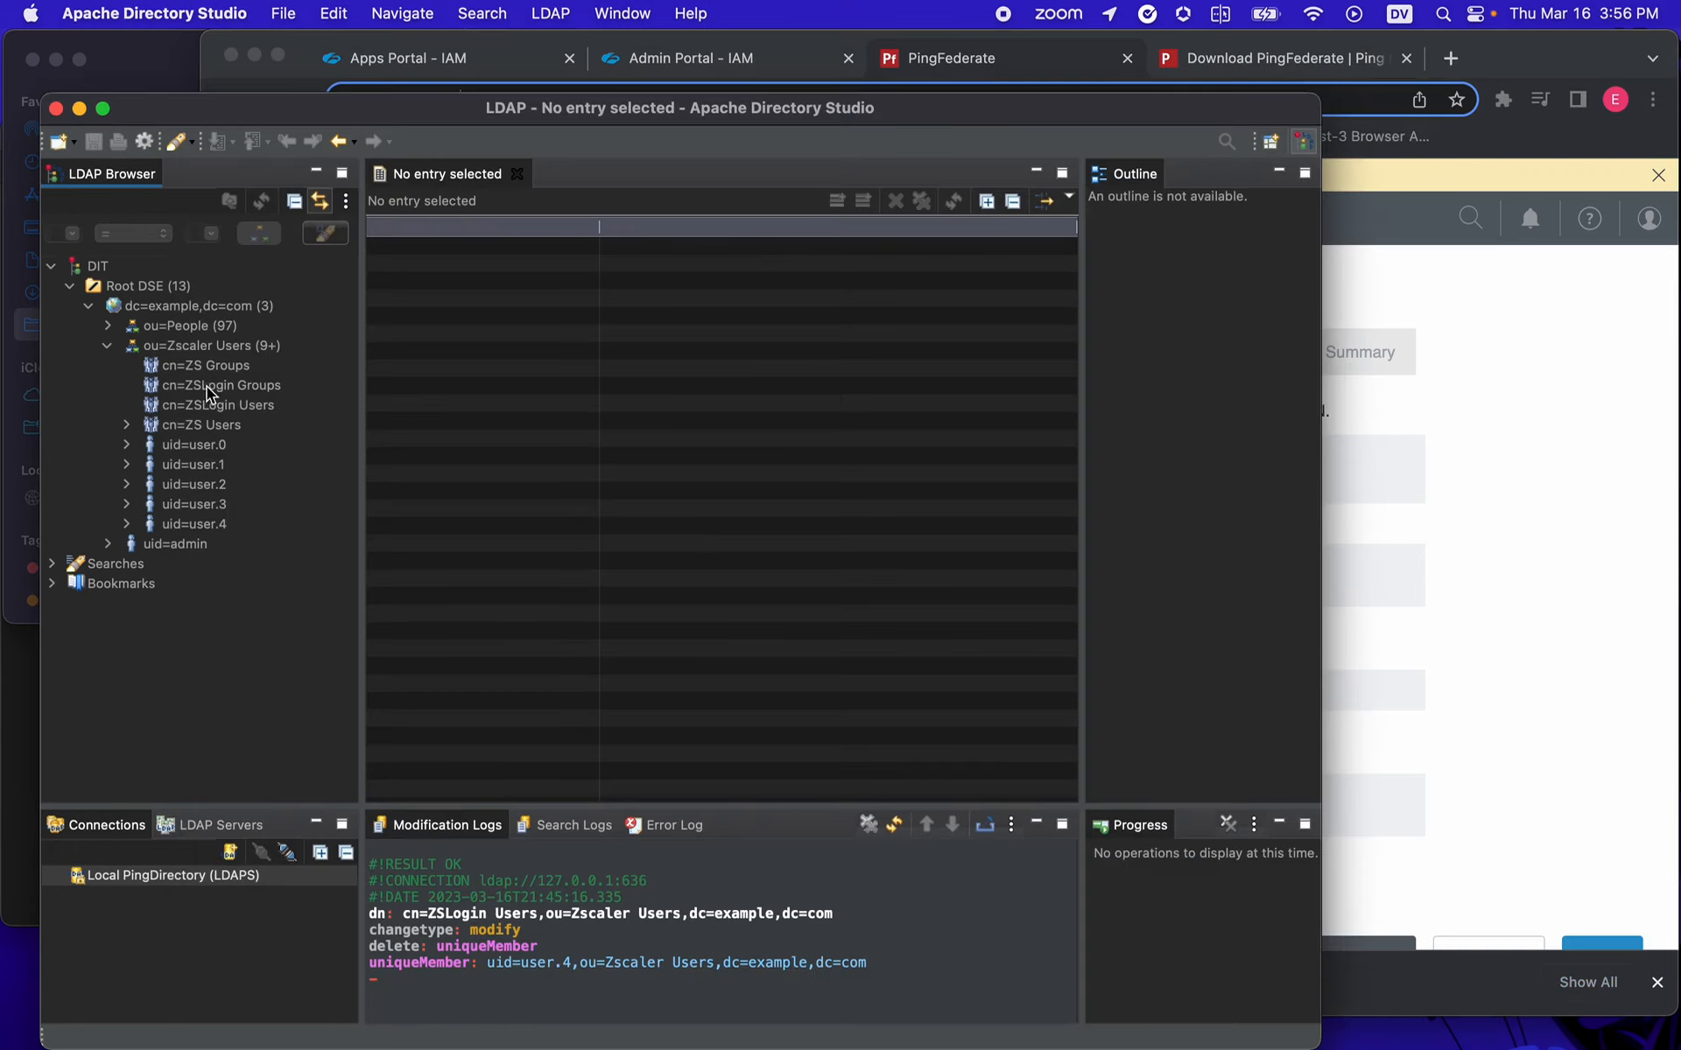
left_click(238, 405)
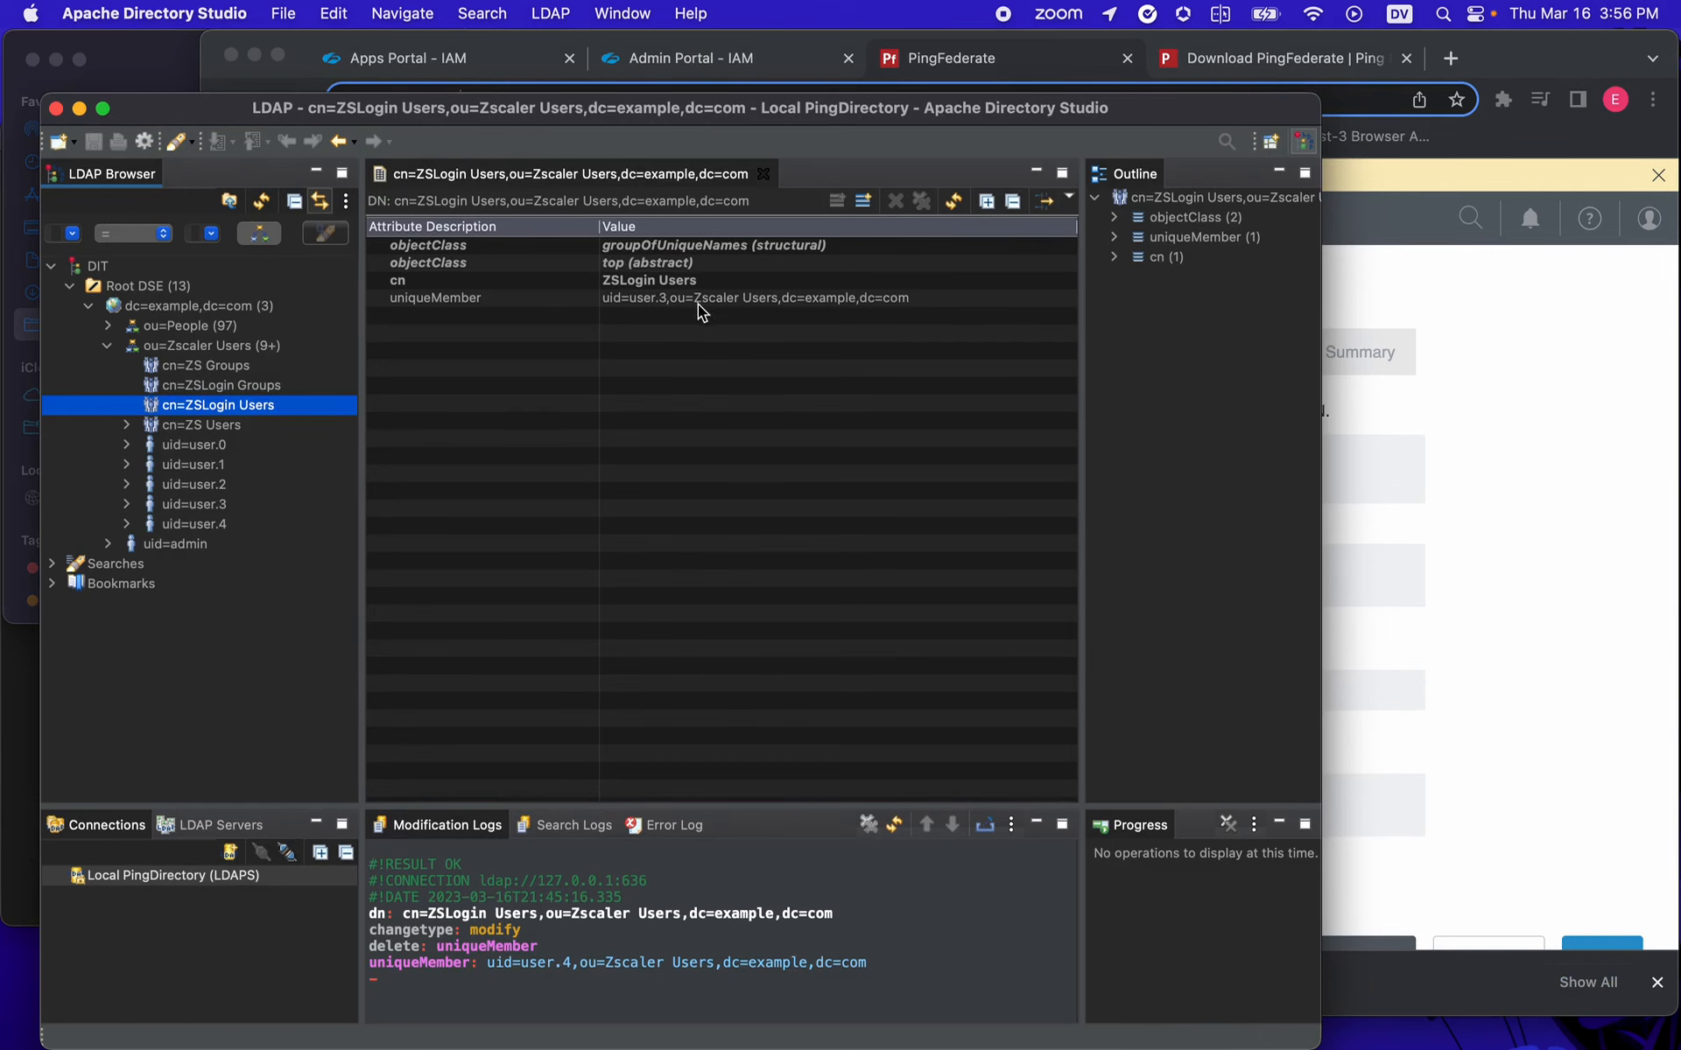
left_click(1505, 518)
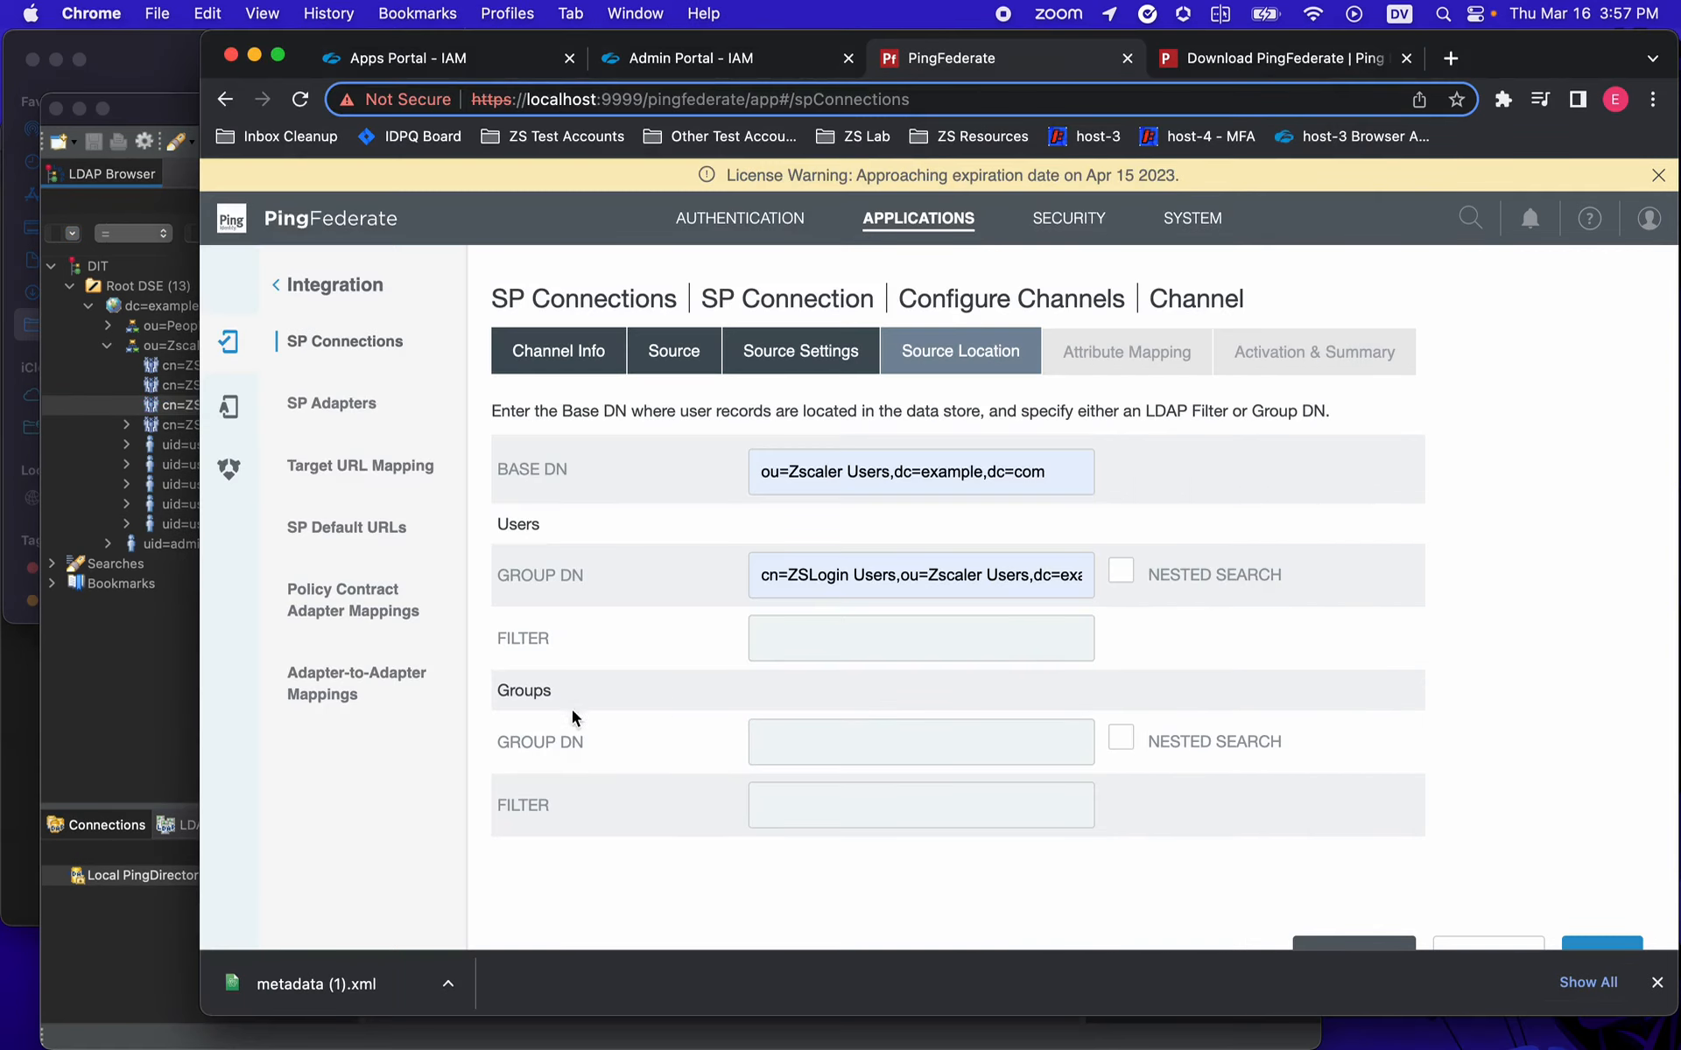
- Choose cn=ZSLogin Groups as the Groups group DN and inspect that entry in Directory Studio
left_click(793, 749)
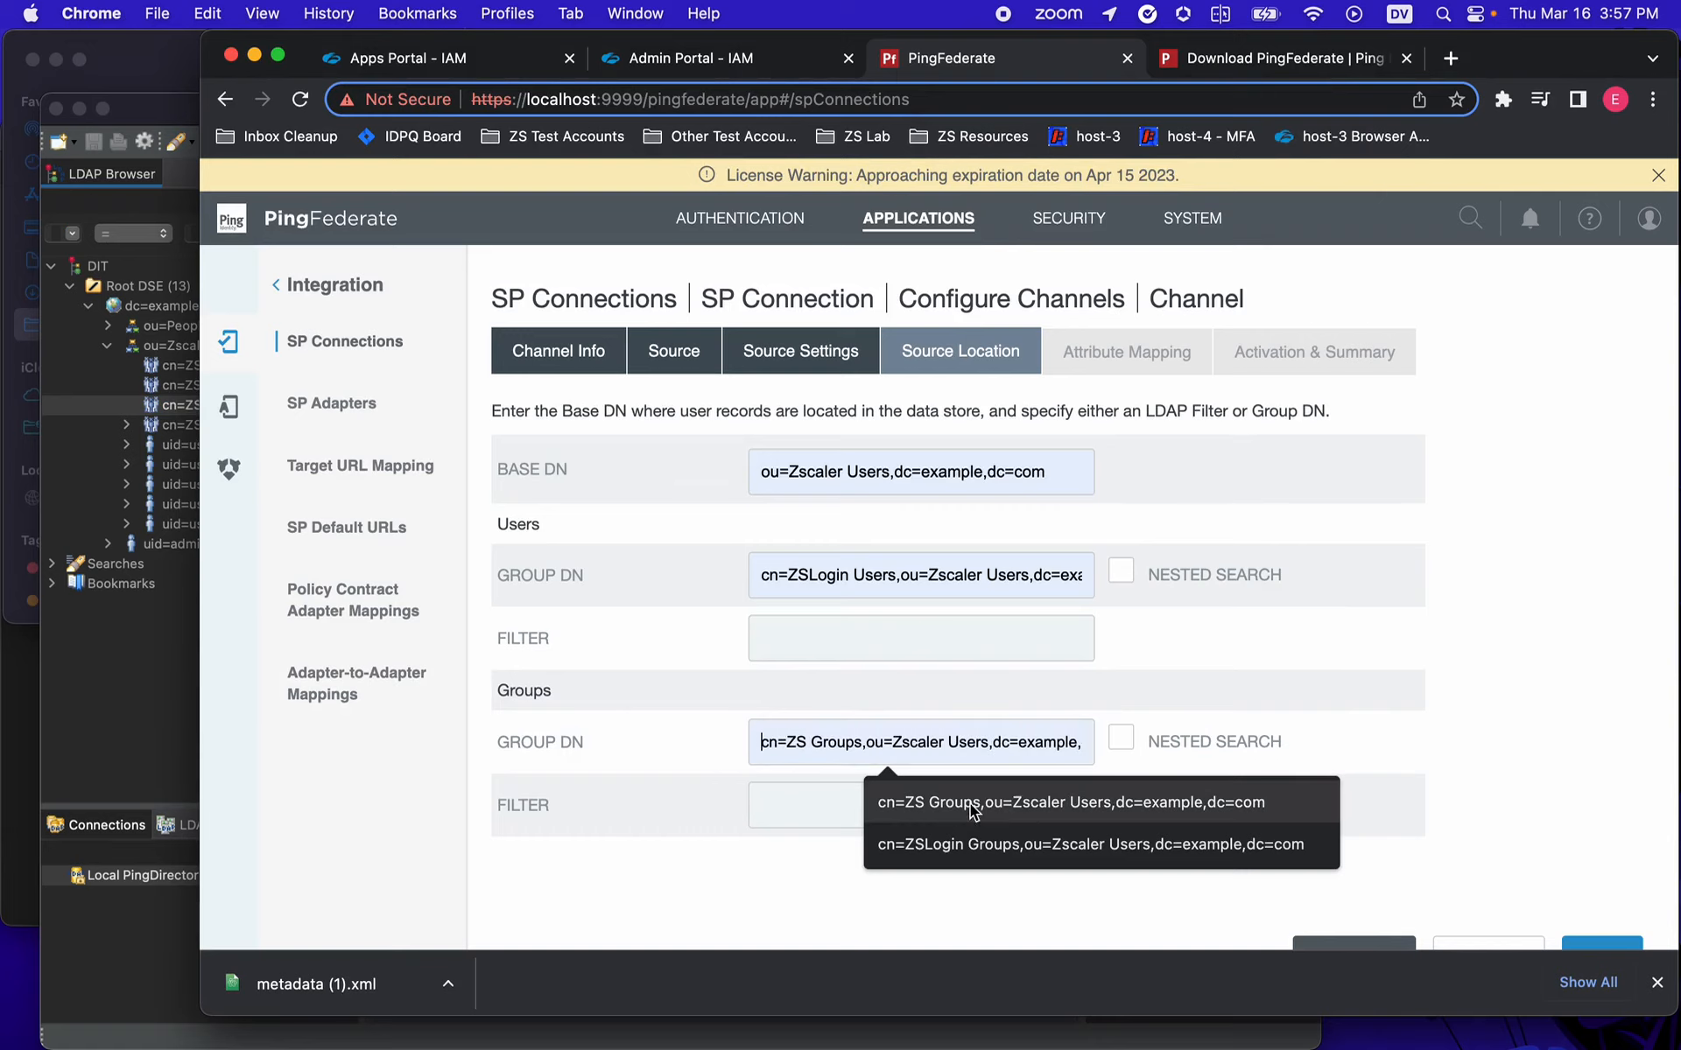
left_click(1012, 846)
left_click(180, 554)
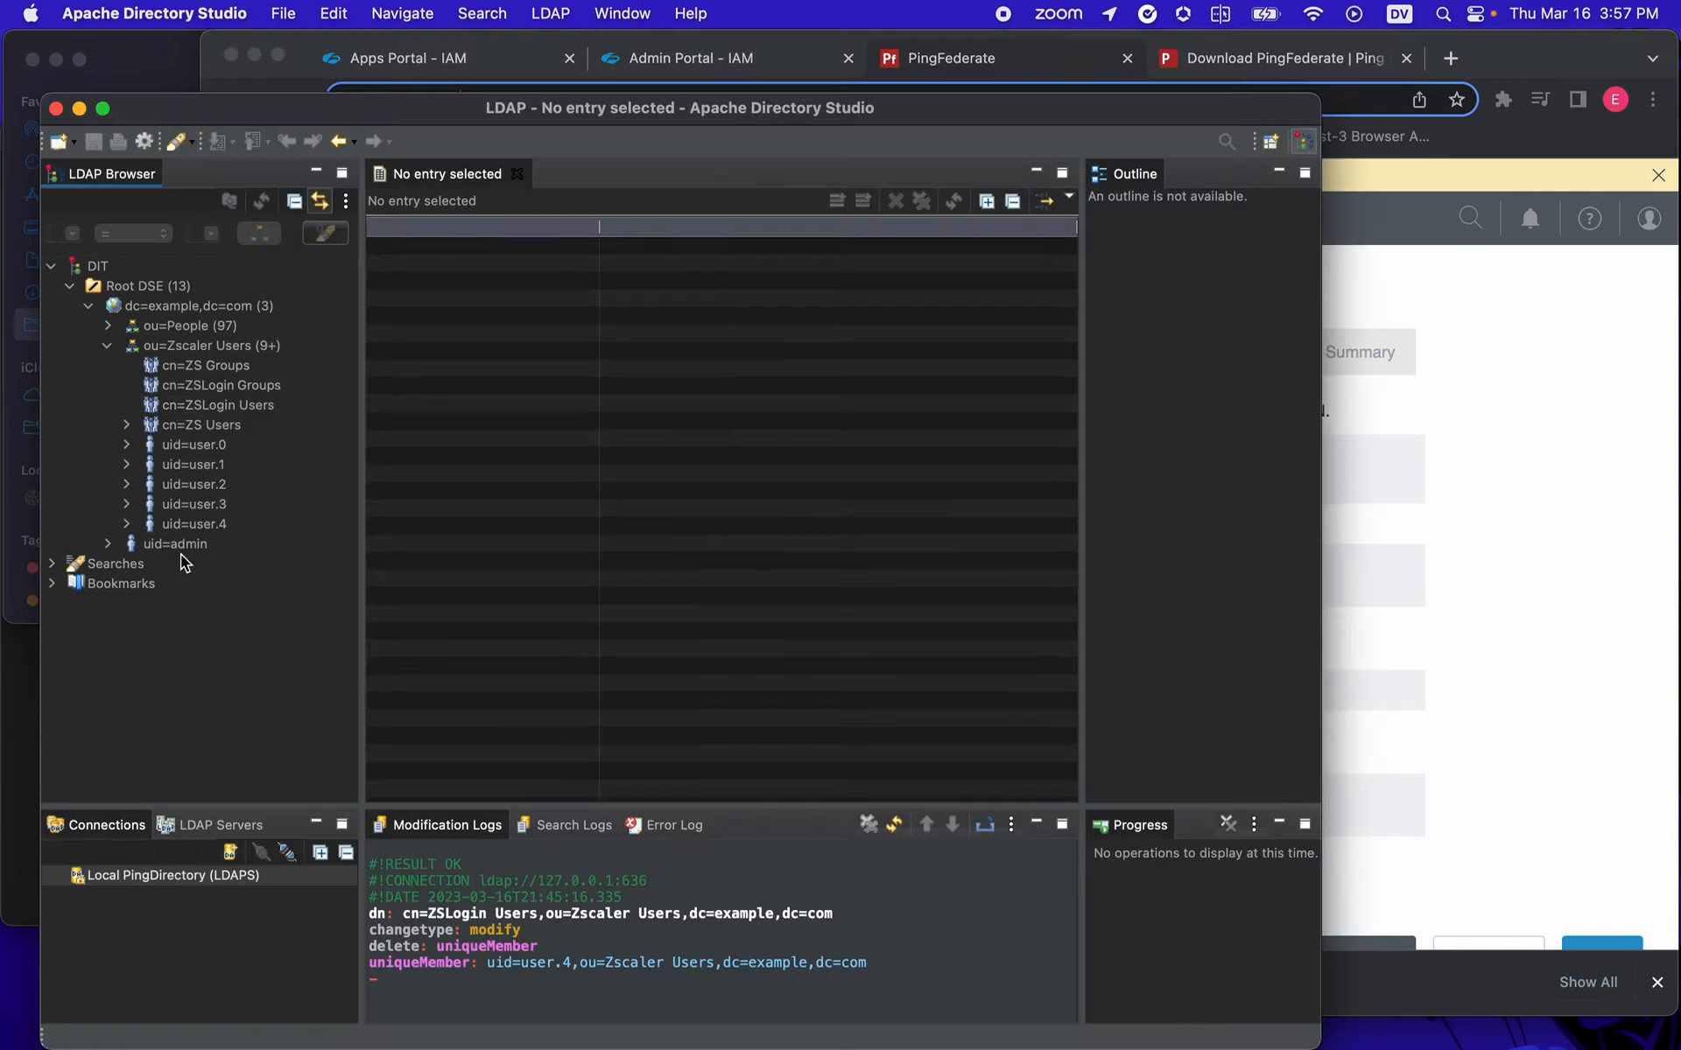
left_click(220, 388)
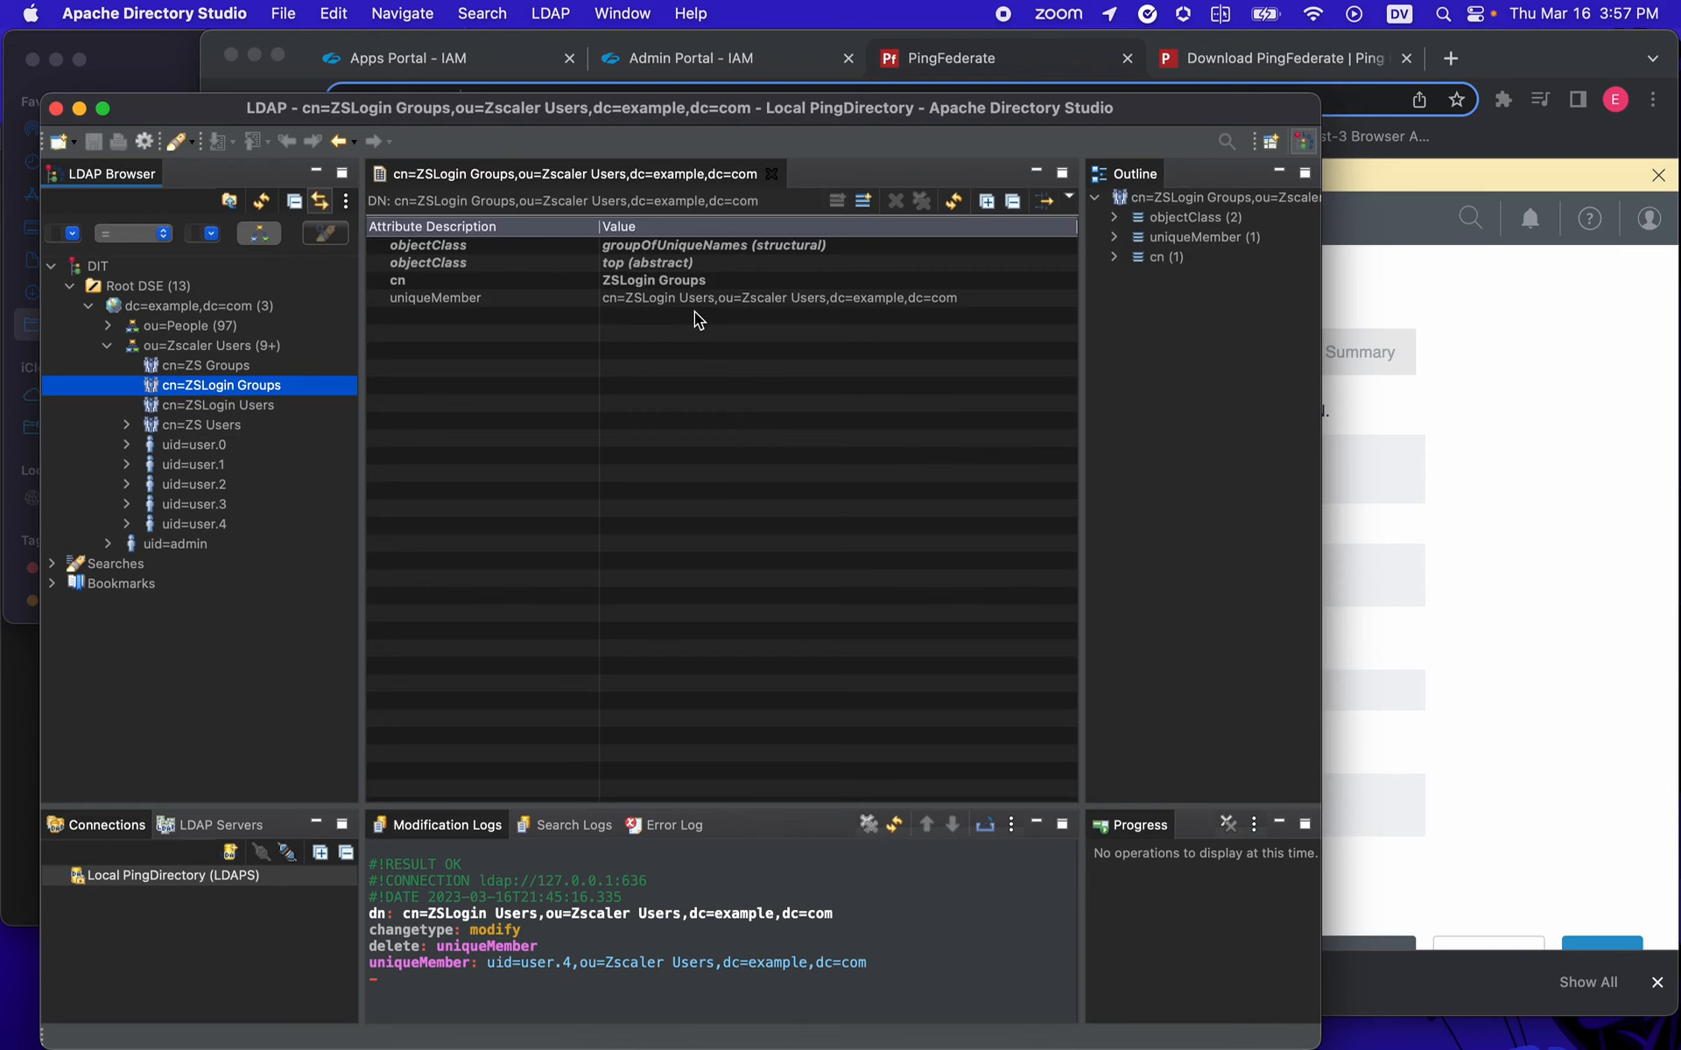
left_click(1530, 592)
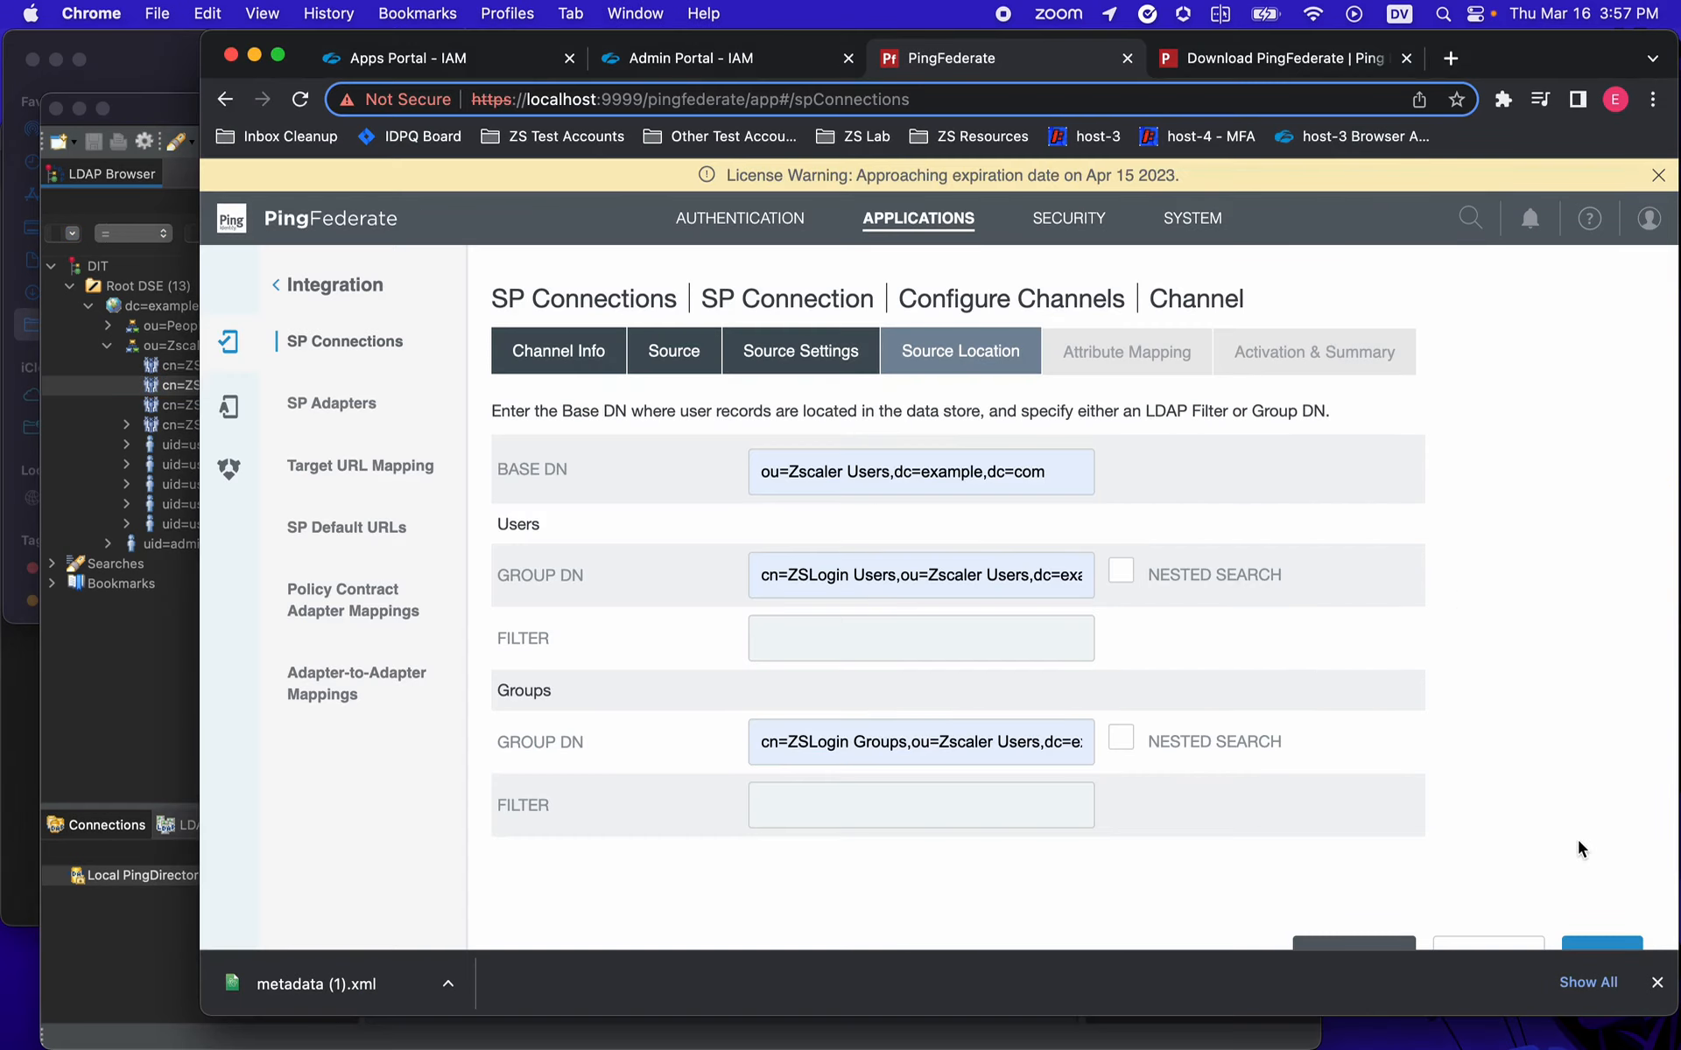
scroll(1578, 843, "down", 2)
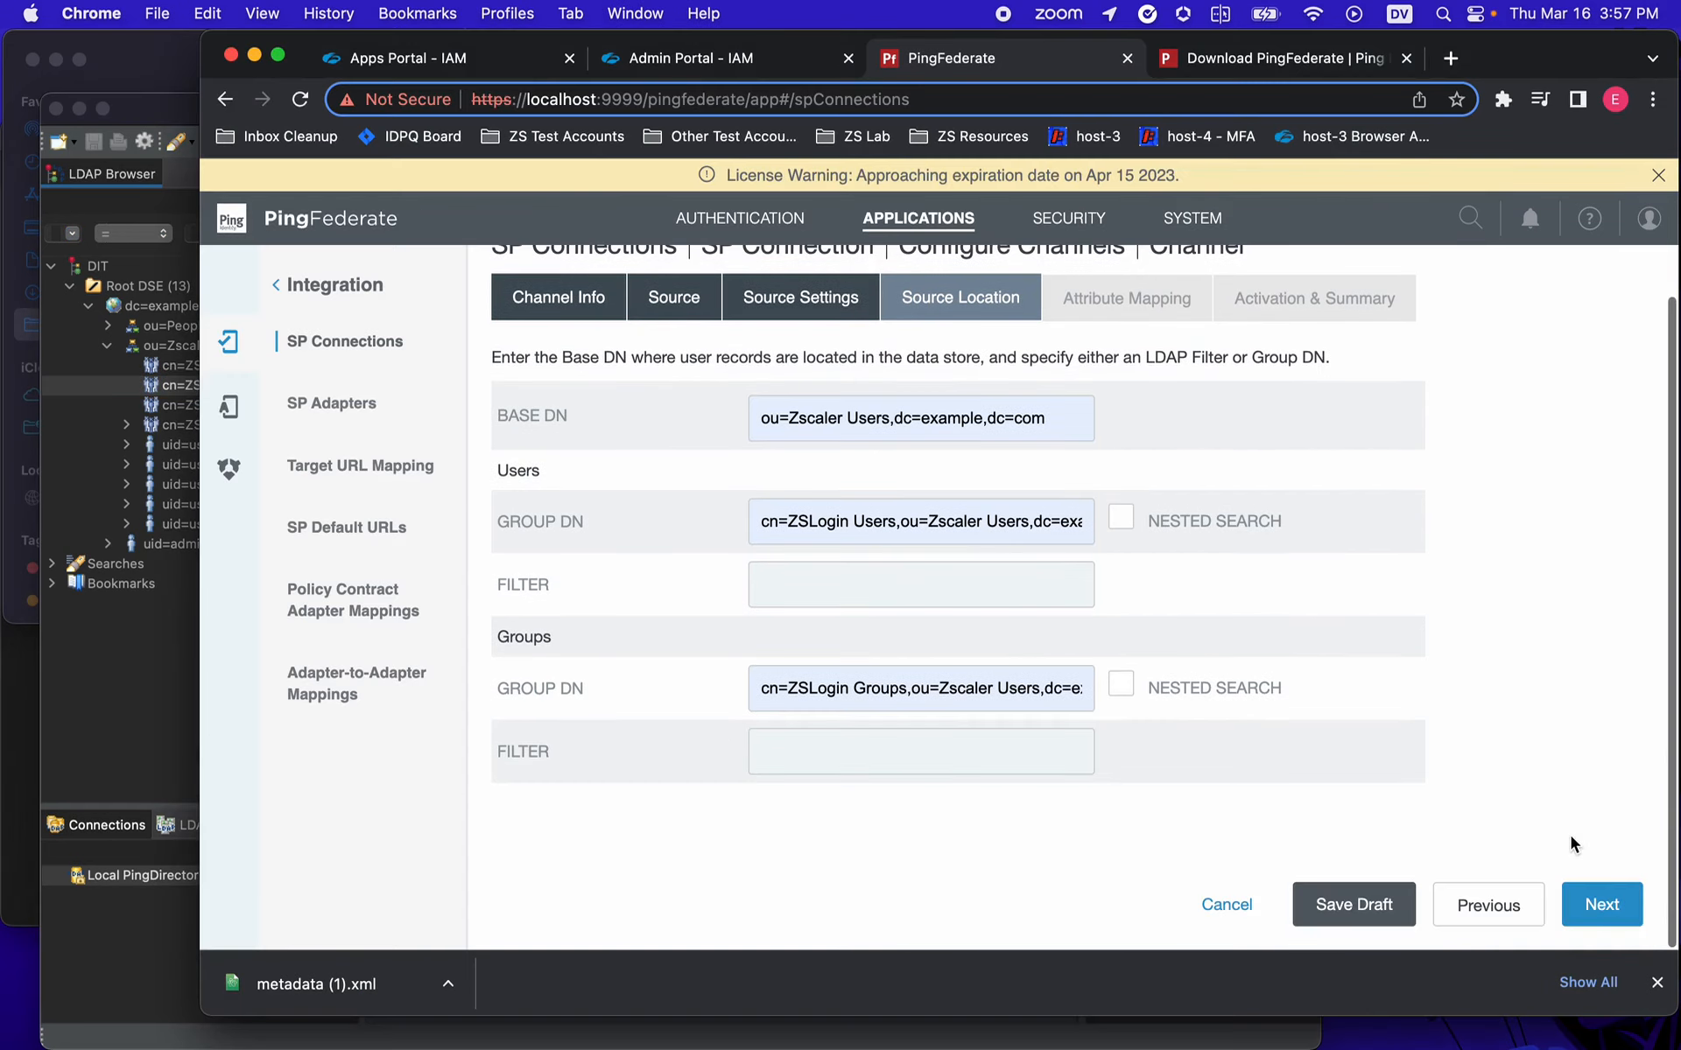
- Change the userName mapping from the uid attribute to the LDAP mail attribute
left_click(1586, 900)
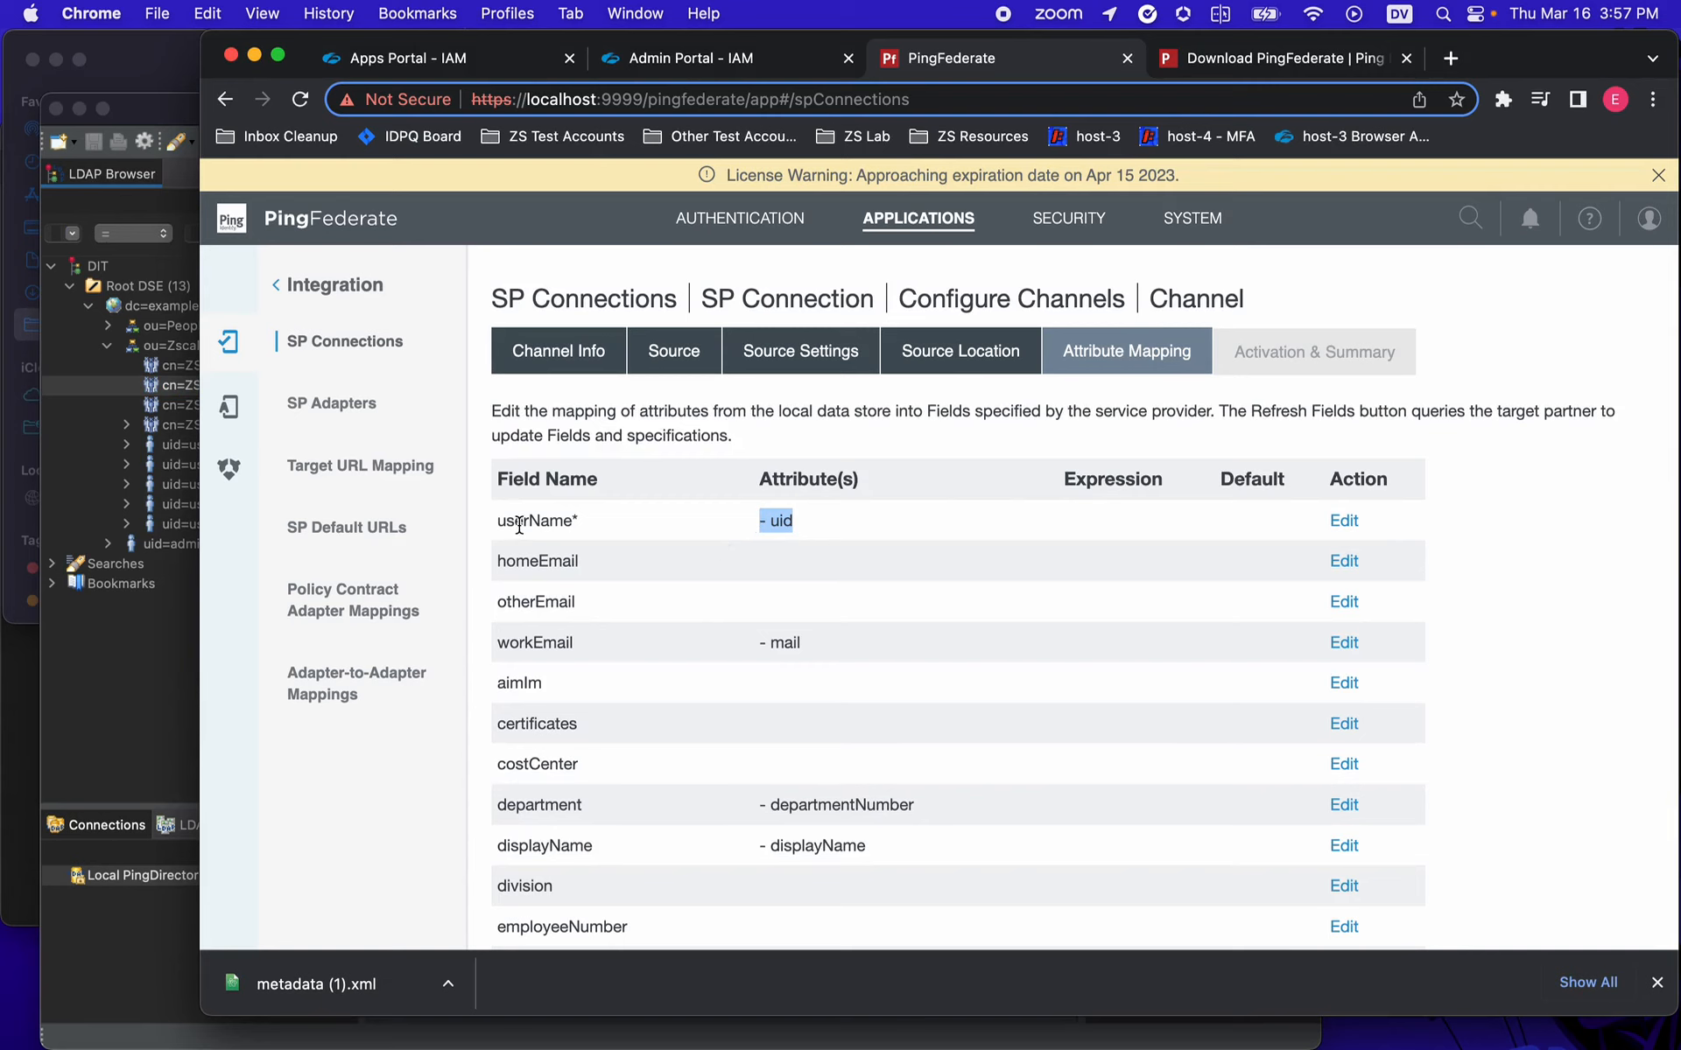
left_click(1344, 521)
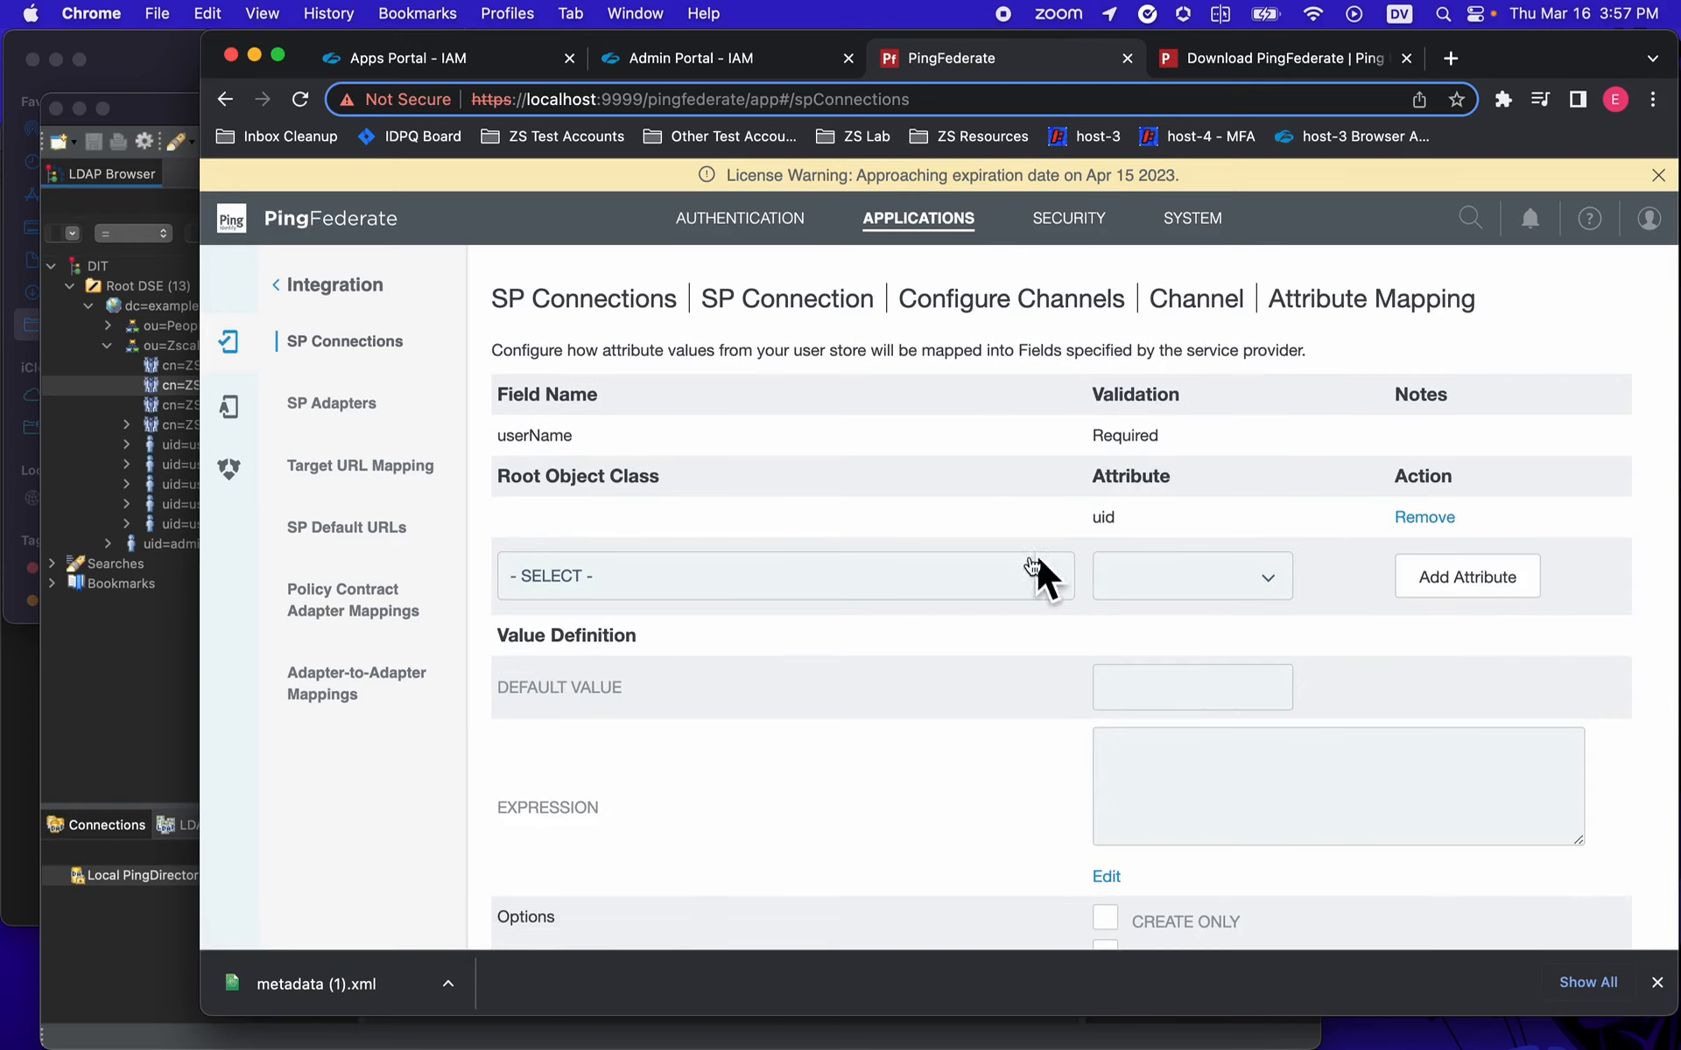
left_click(1001, 584)
left_click(814, 617)
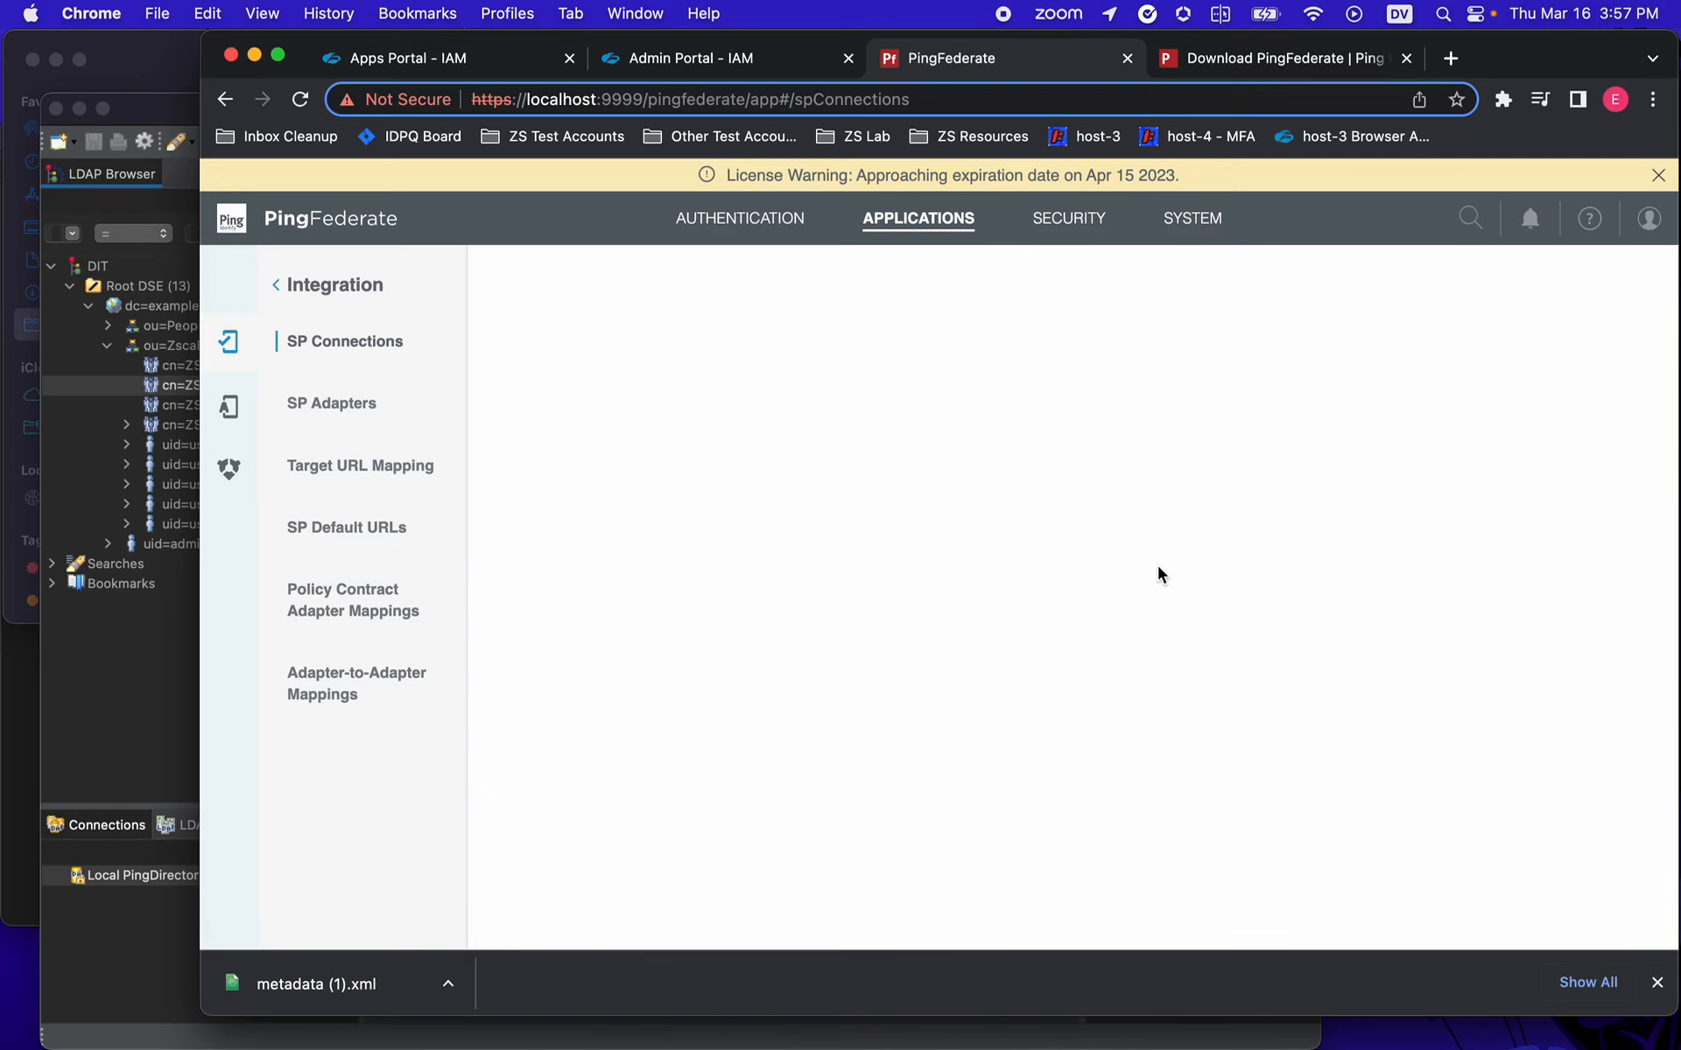
left_click(1160, 583)
type("mail")
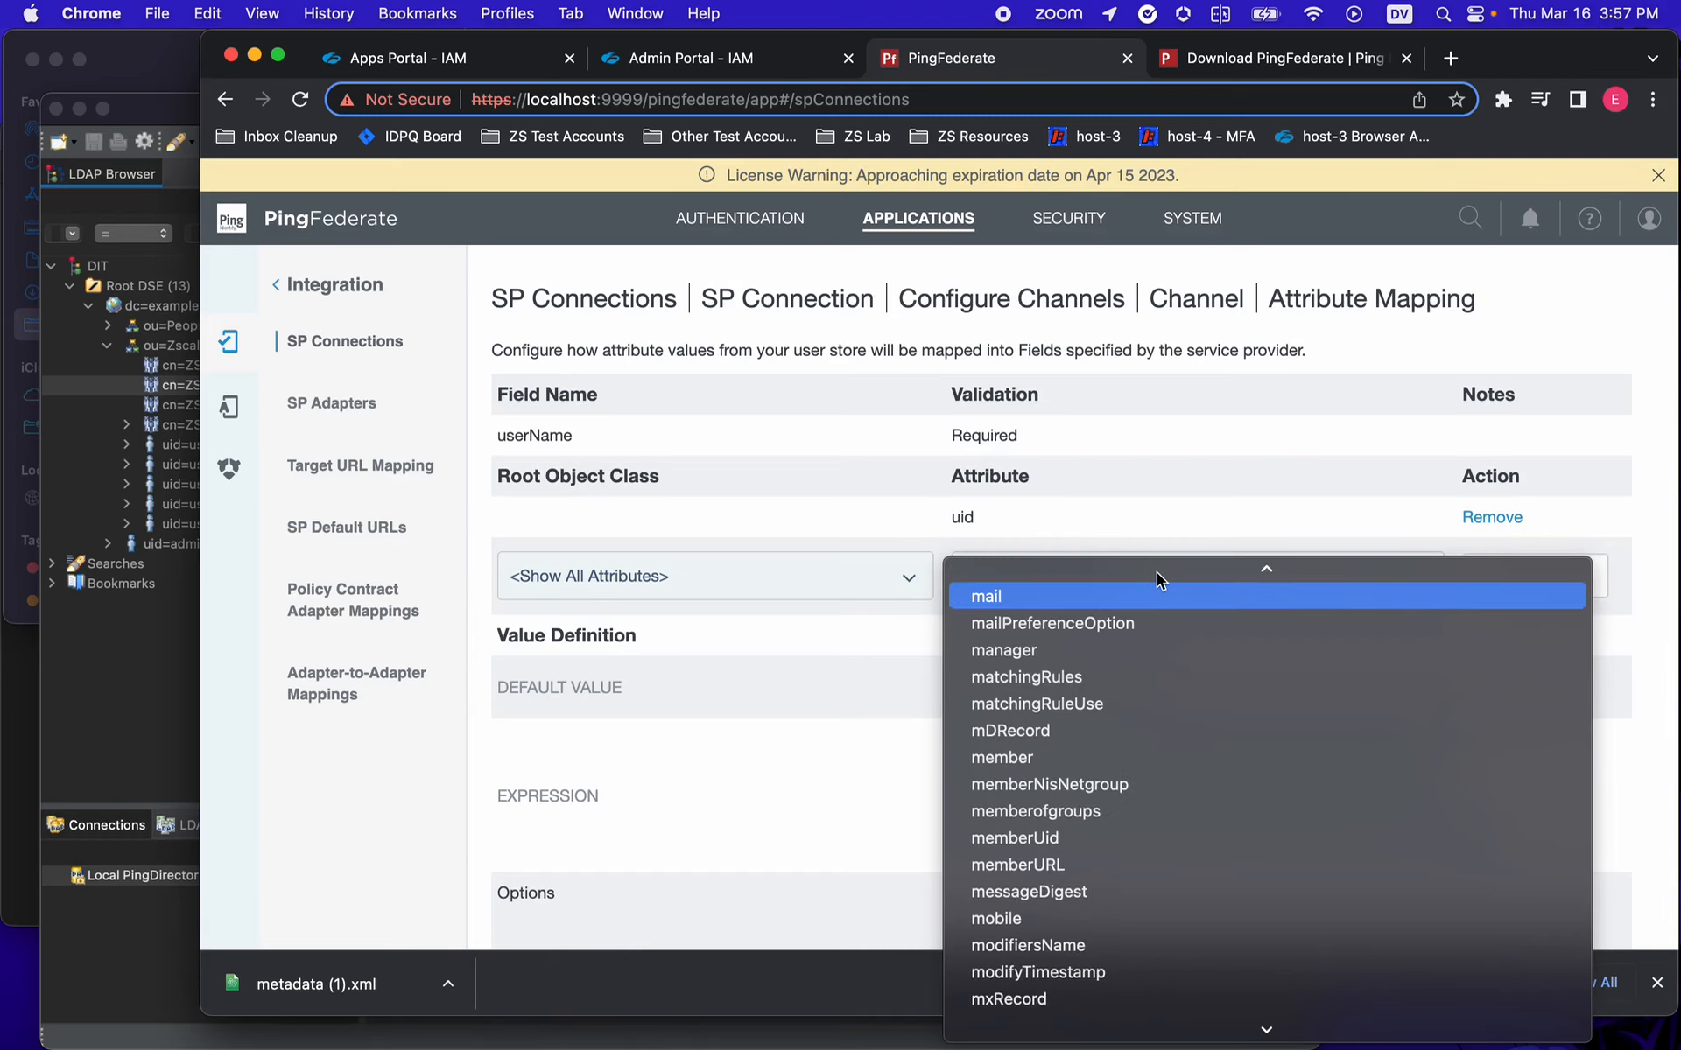
left_click(1153, 623)
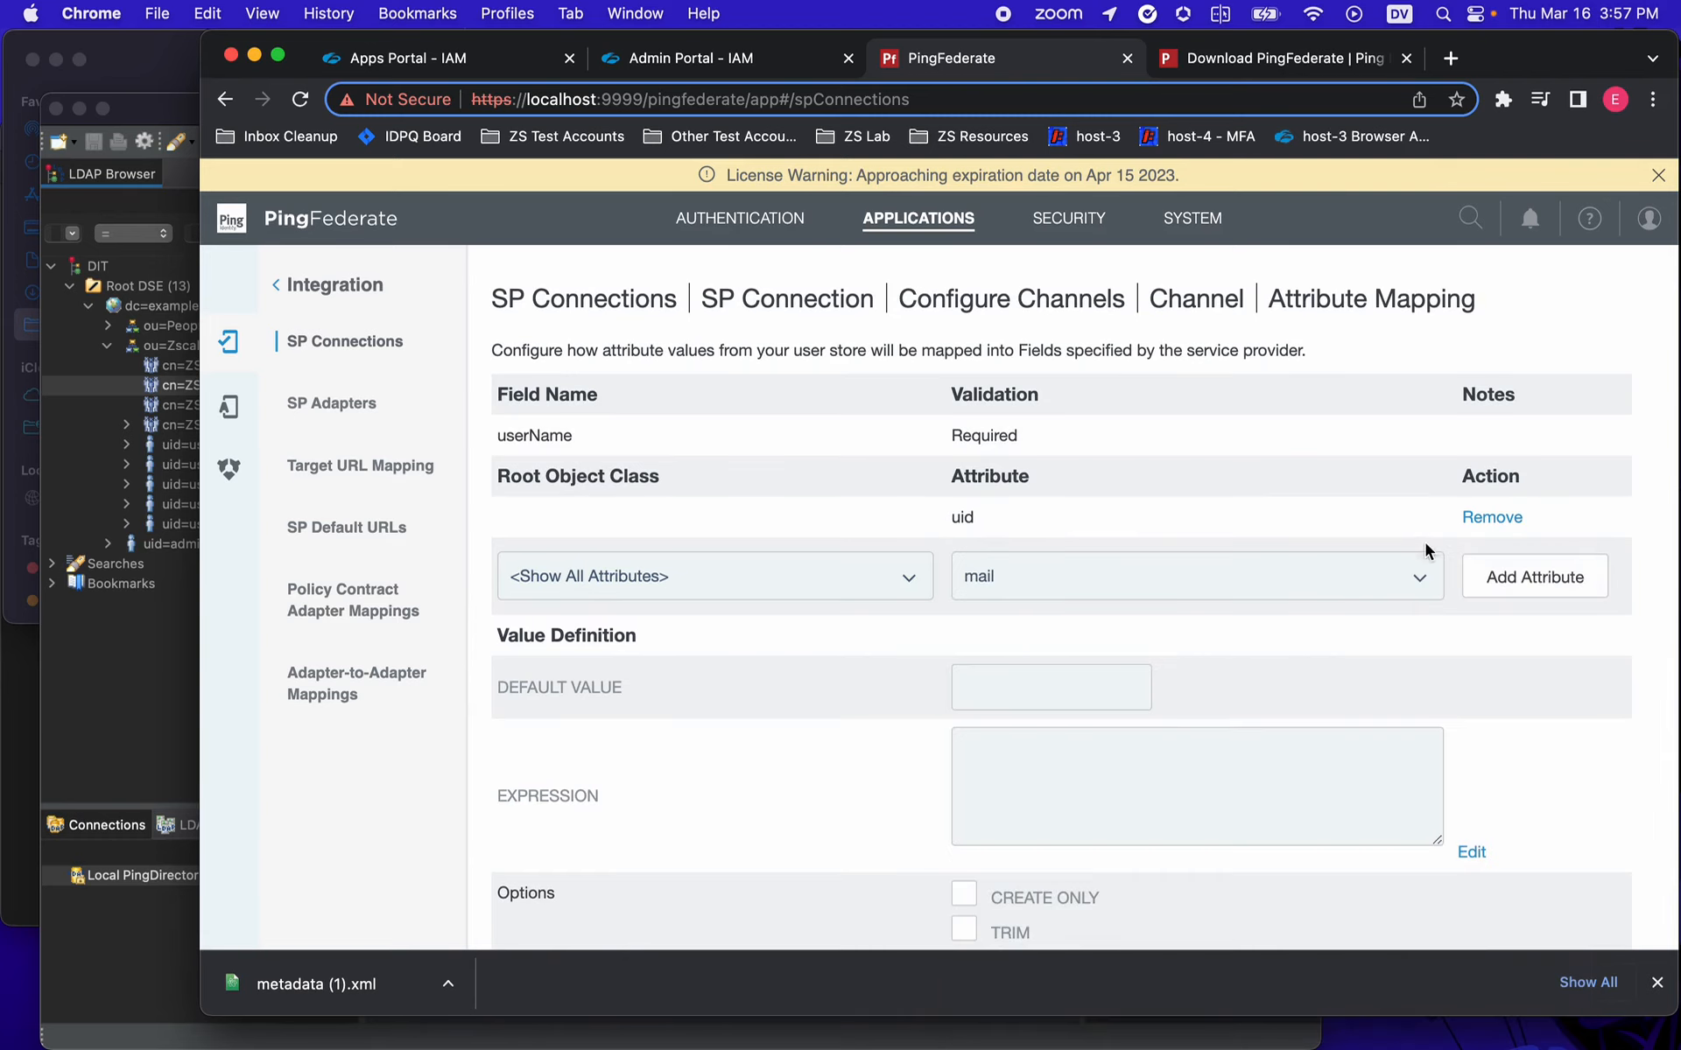
left_click(1522, 579)
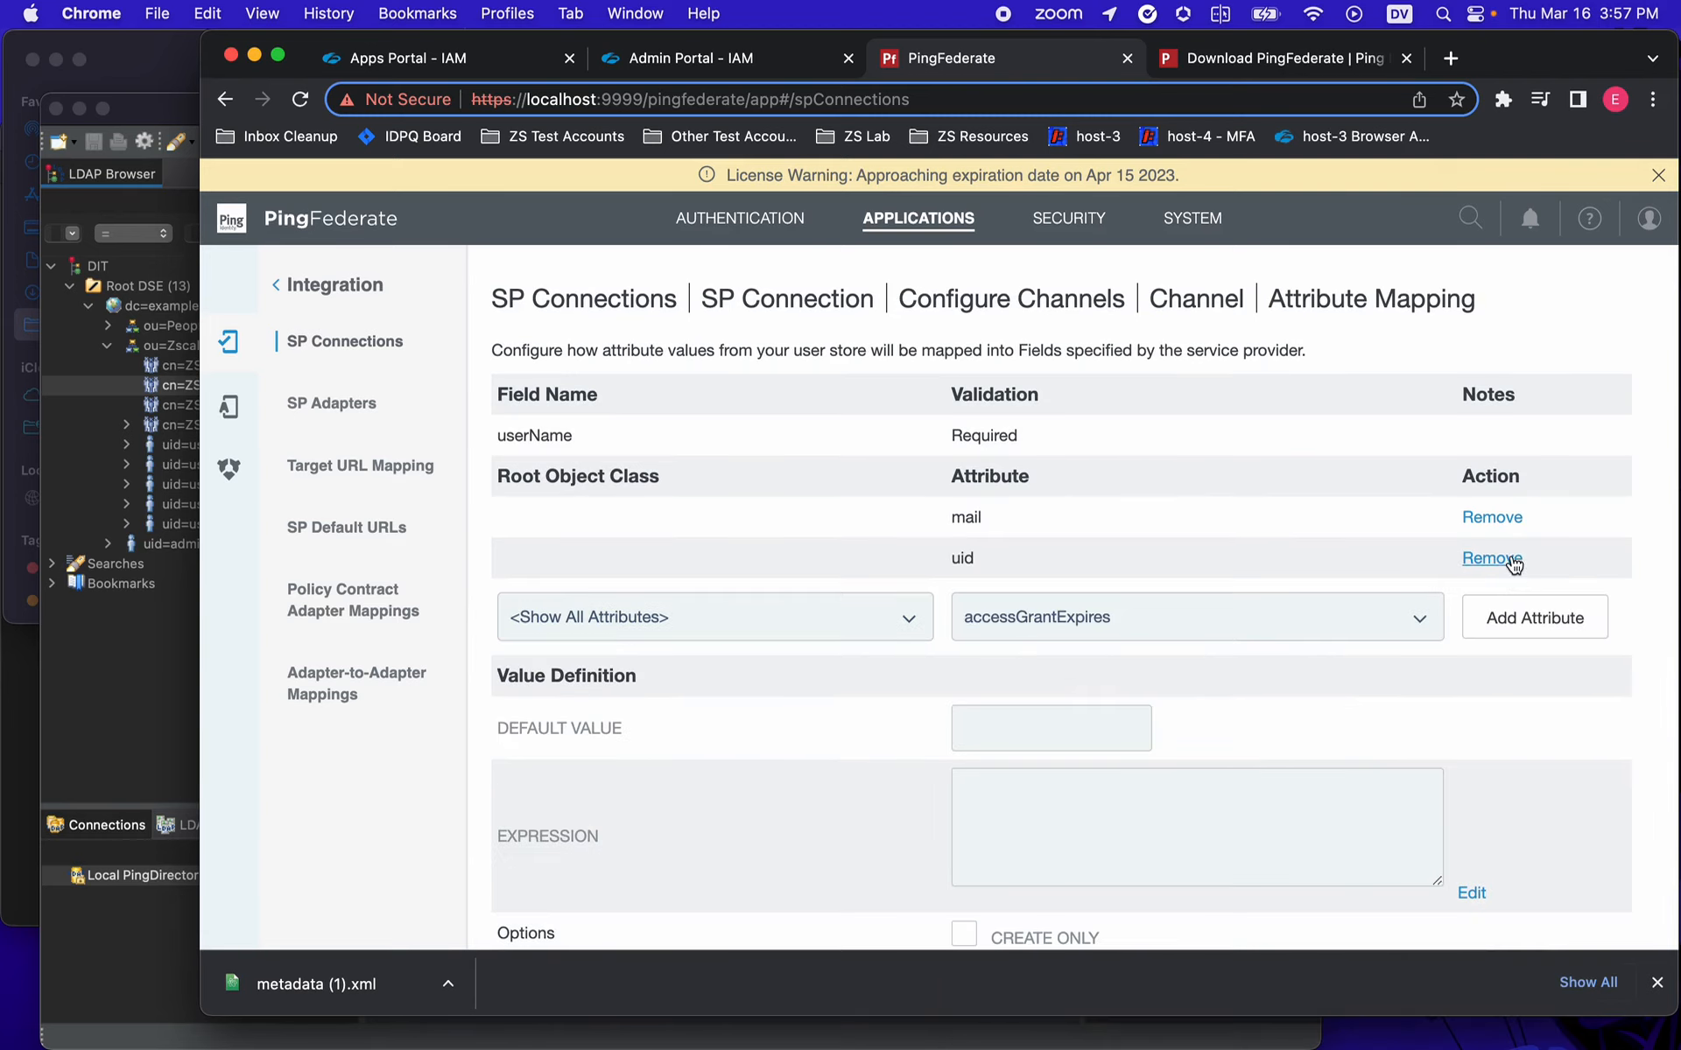
left_click(1506, 566)
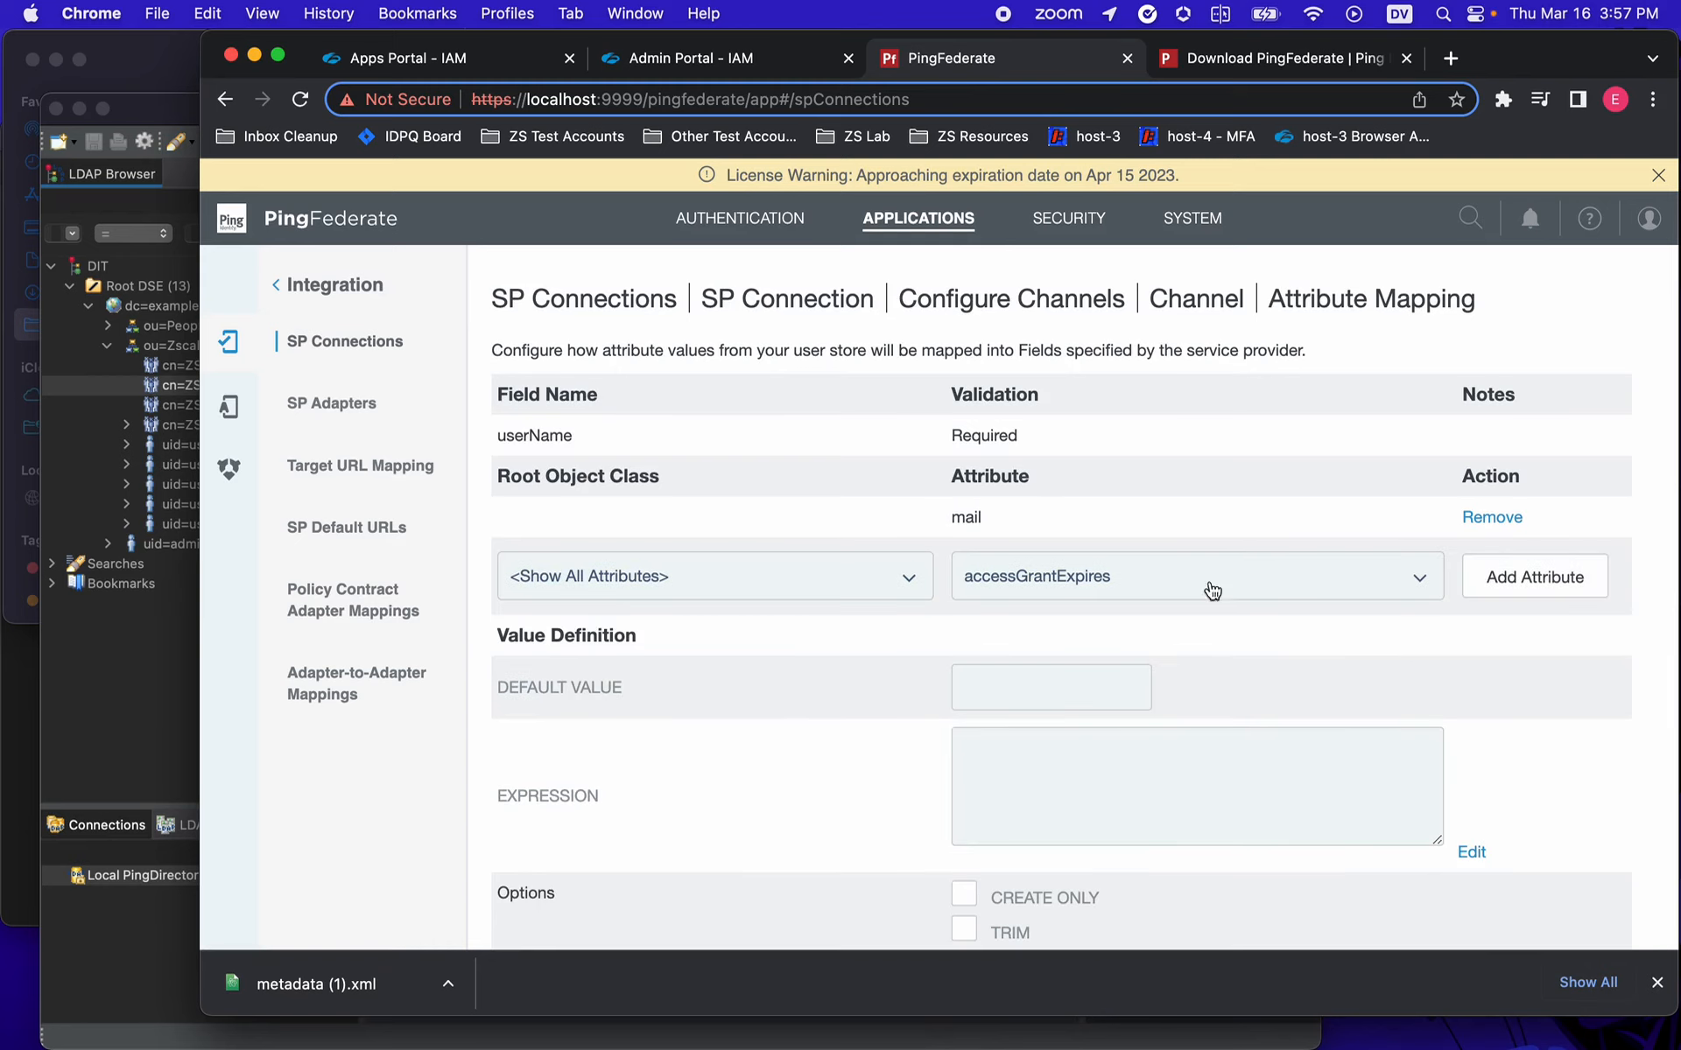
scroll(1440, 629, "down", 6)
left_click(1601, 904)
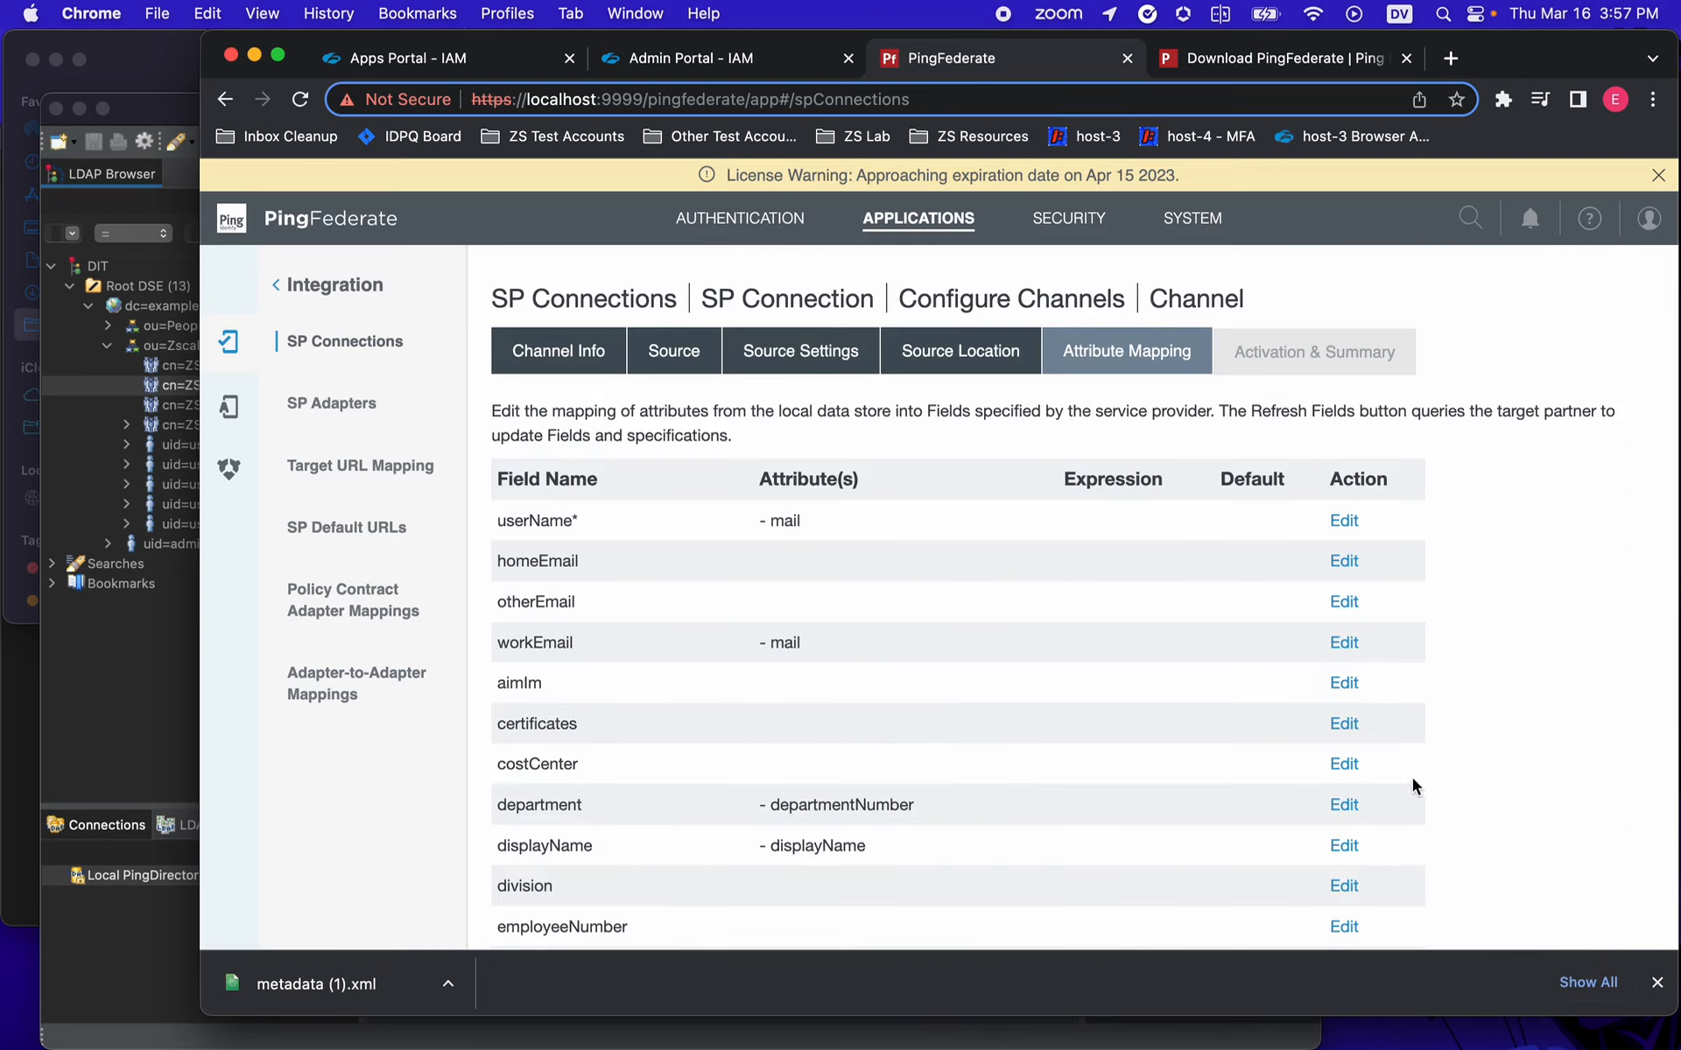
- Review the userName-to-mail mapping and proceed to the Activation & Summary page
left_click_drag(506, 519, 580, 521)
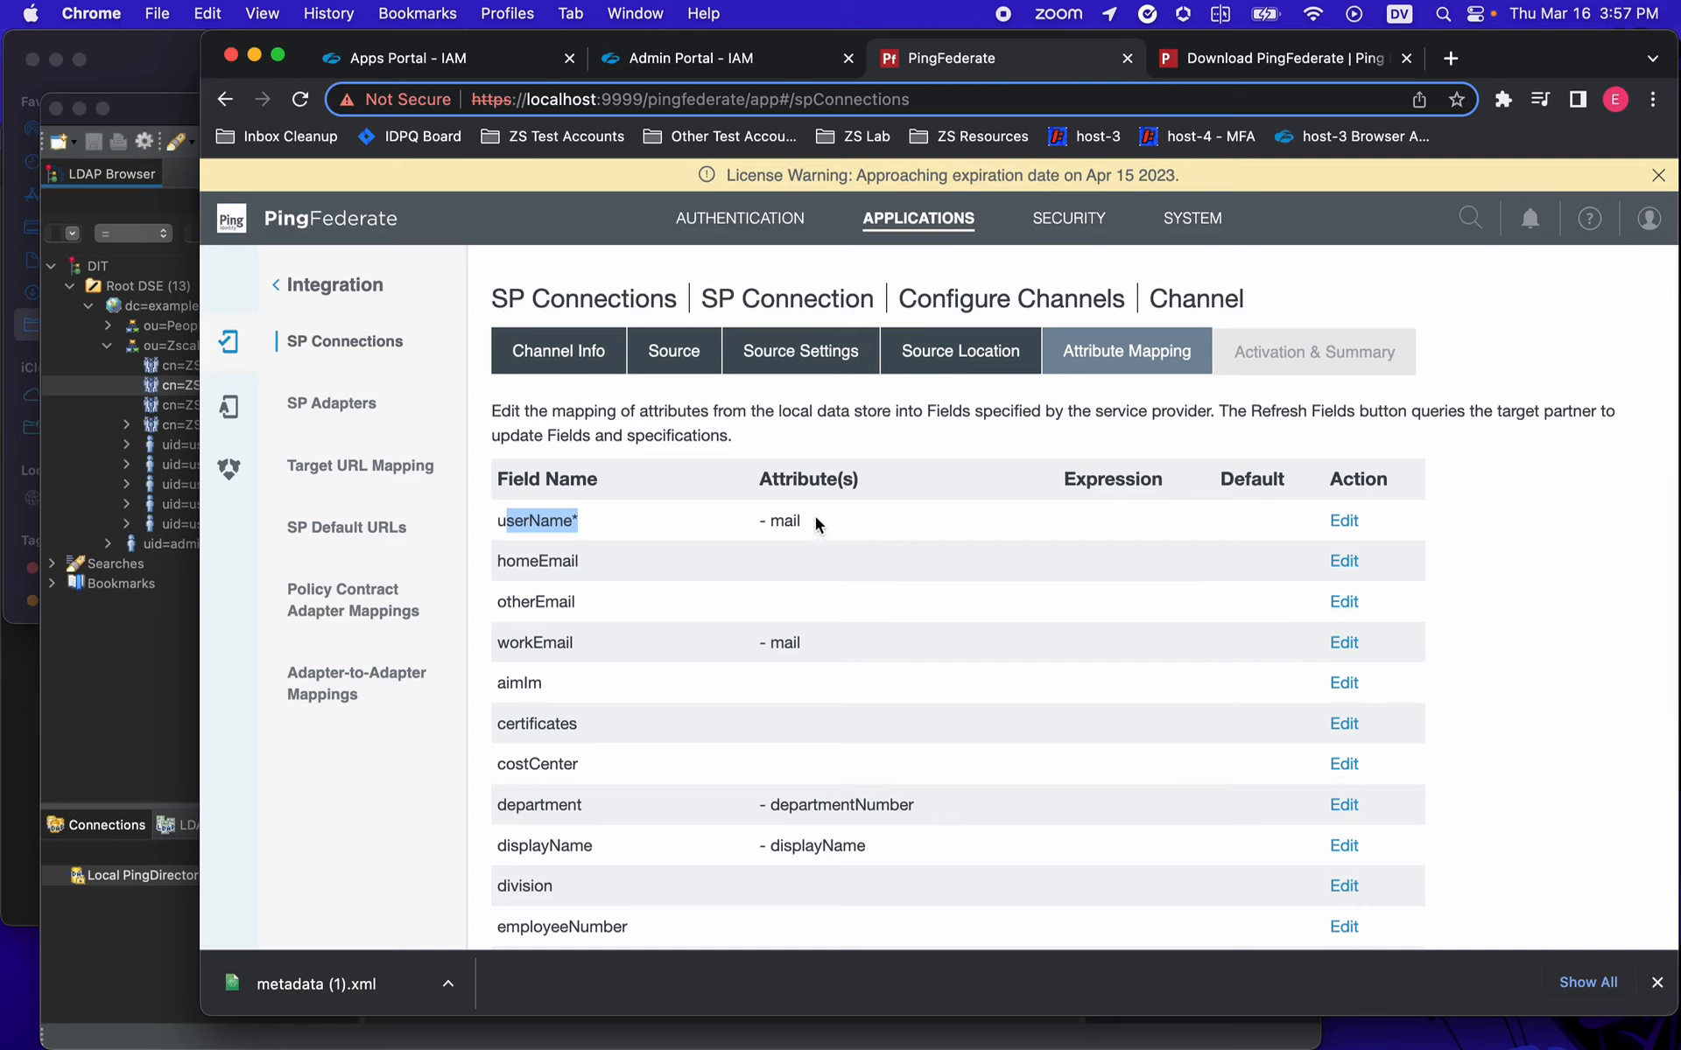
left_click_drag(815, 516, 737, 534)
scroll(1017, 644, "down", 20)
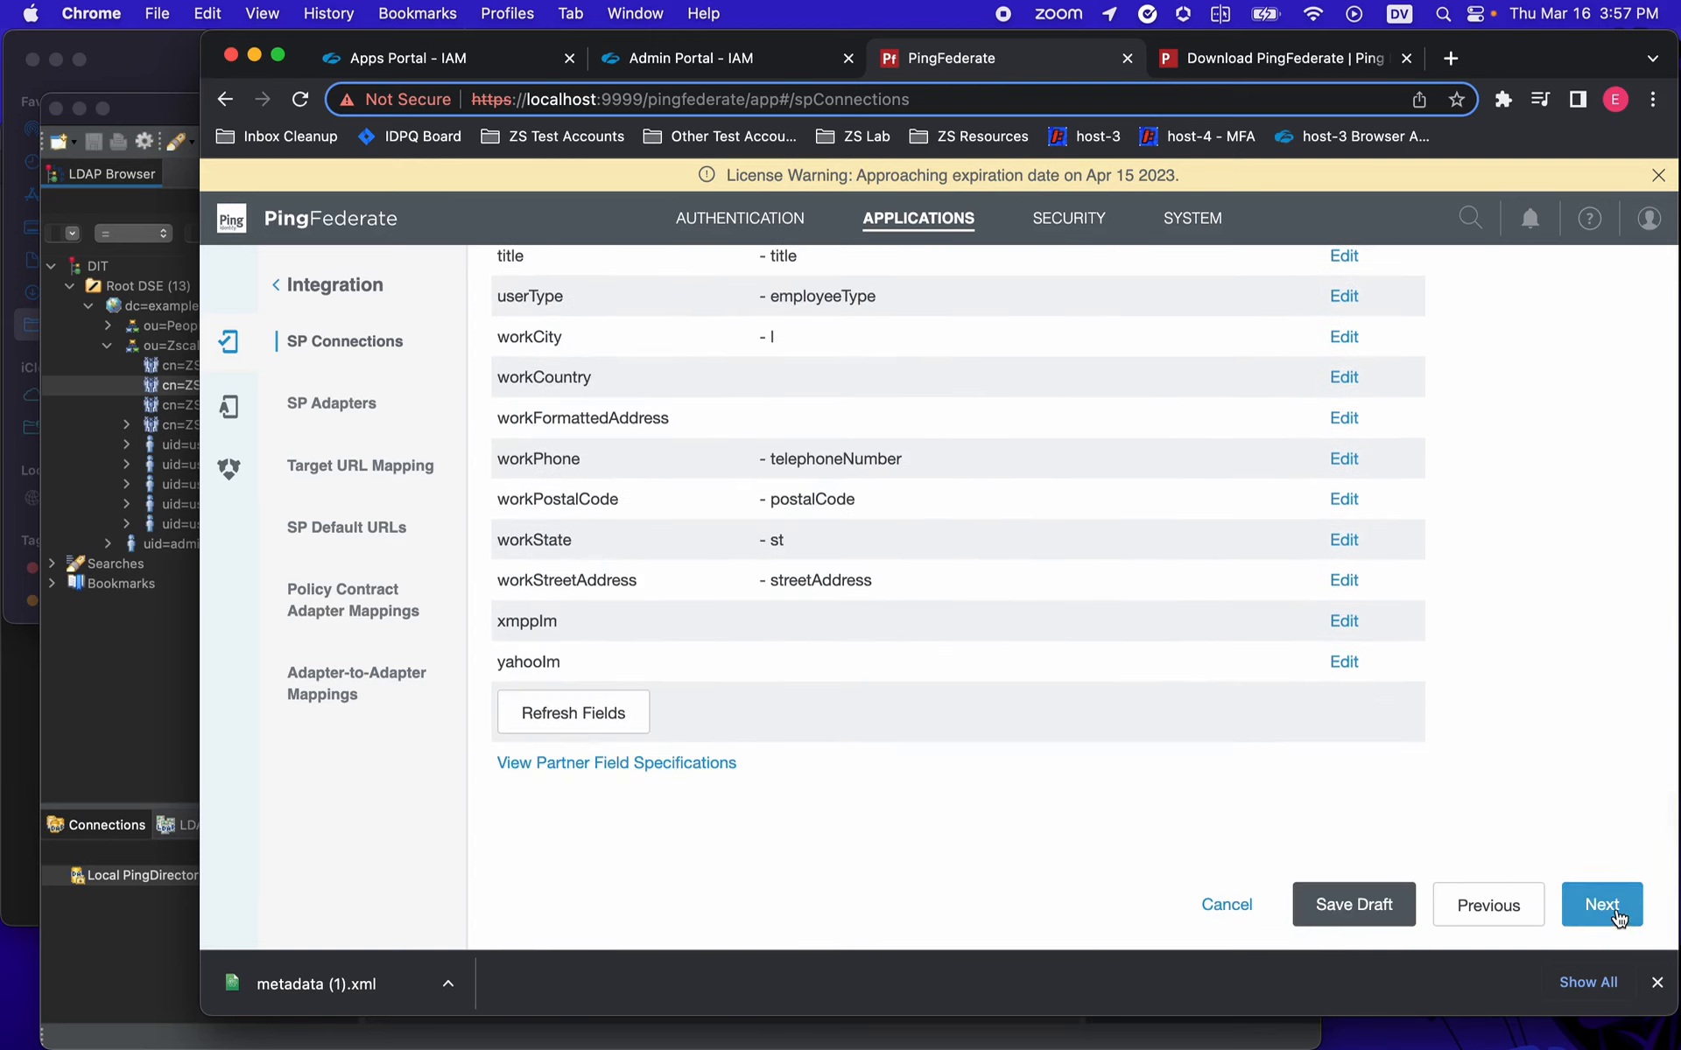
left_click(1602, 906)
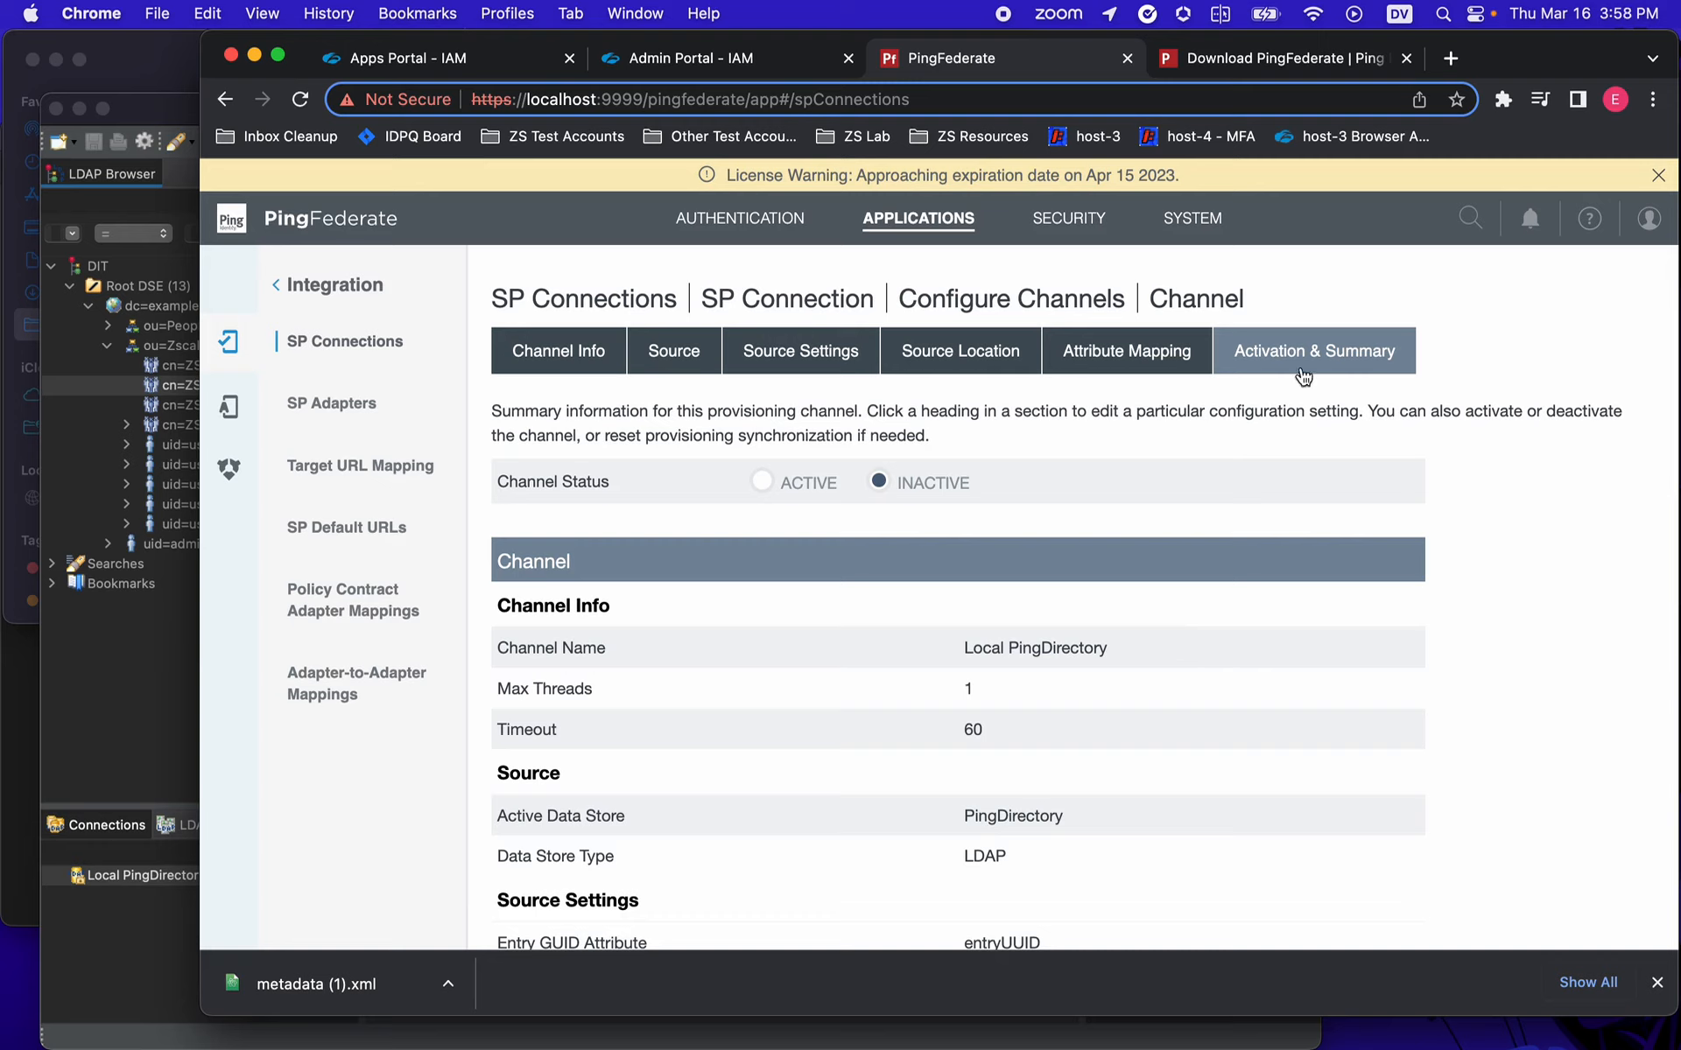
- Pad the provisioner log with a blank line, then set the channel status to Active
key("super+Tab")
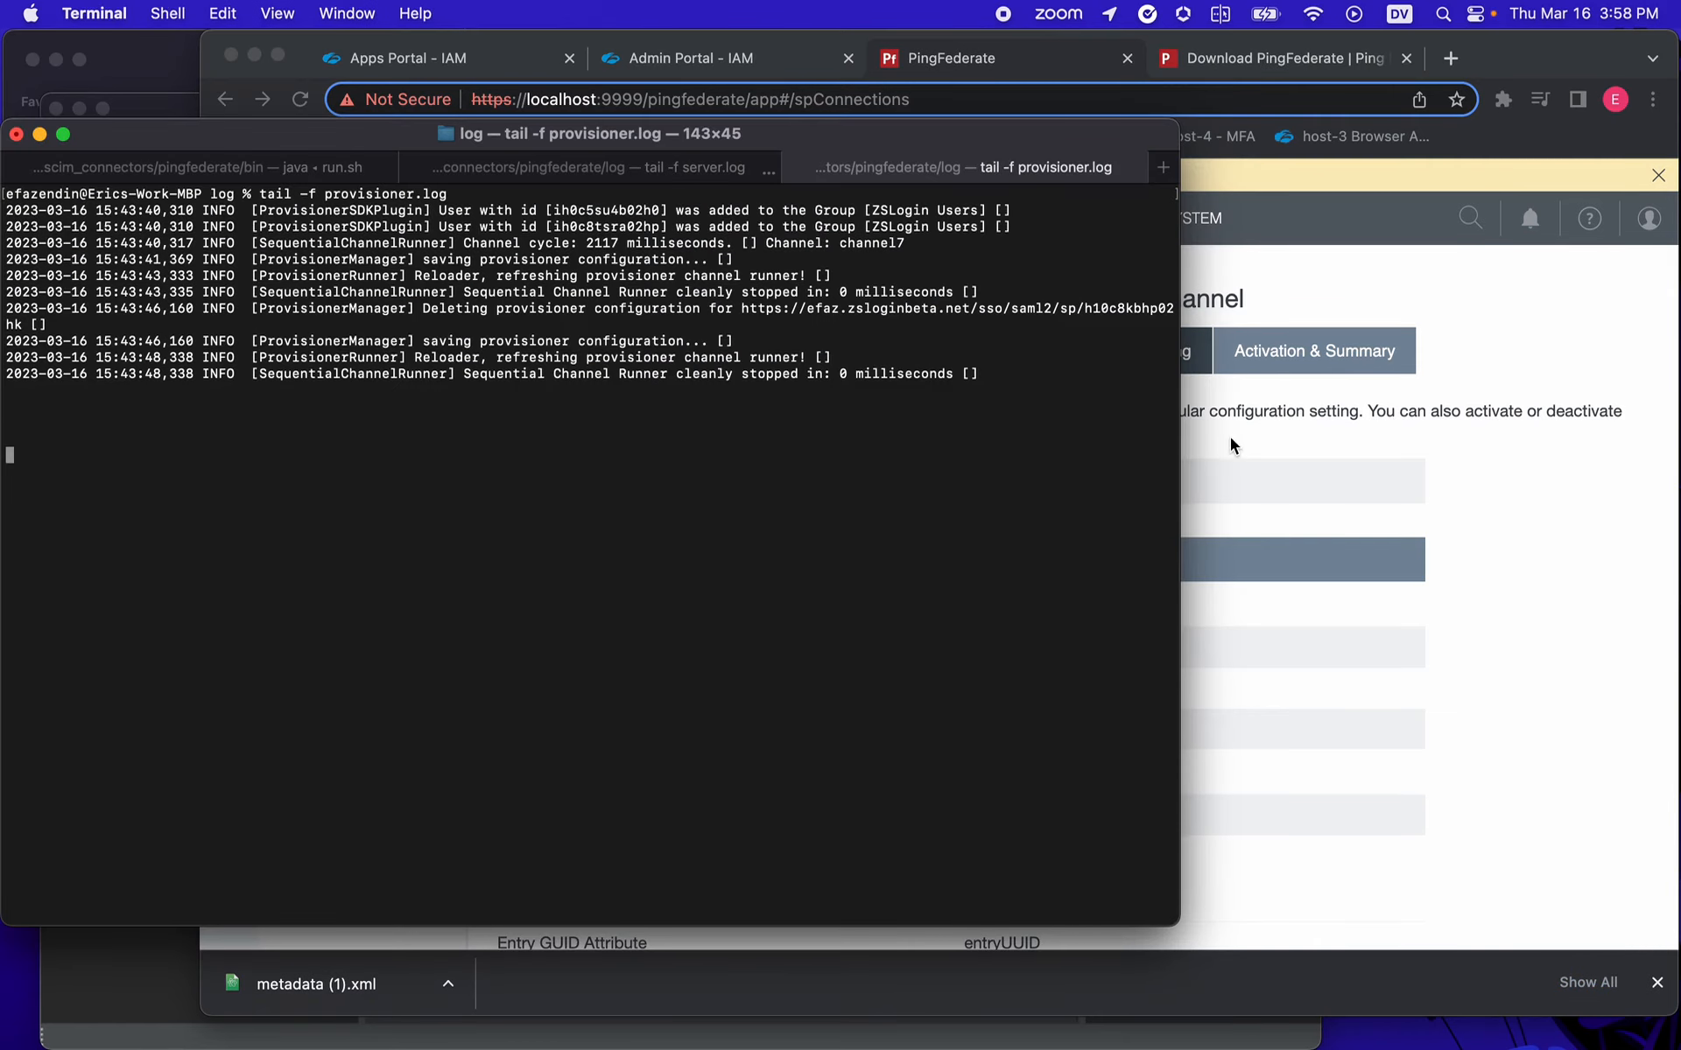
key("Return")
key("Return")
key("Return")
key("Return")
left_click(1257, 491)
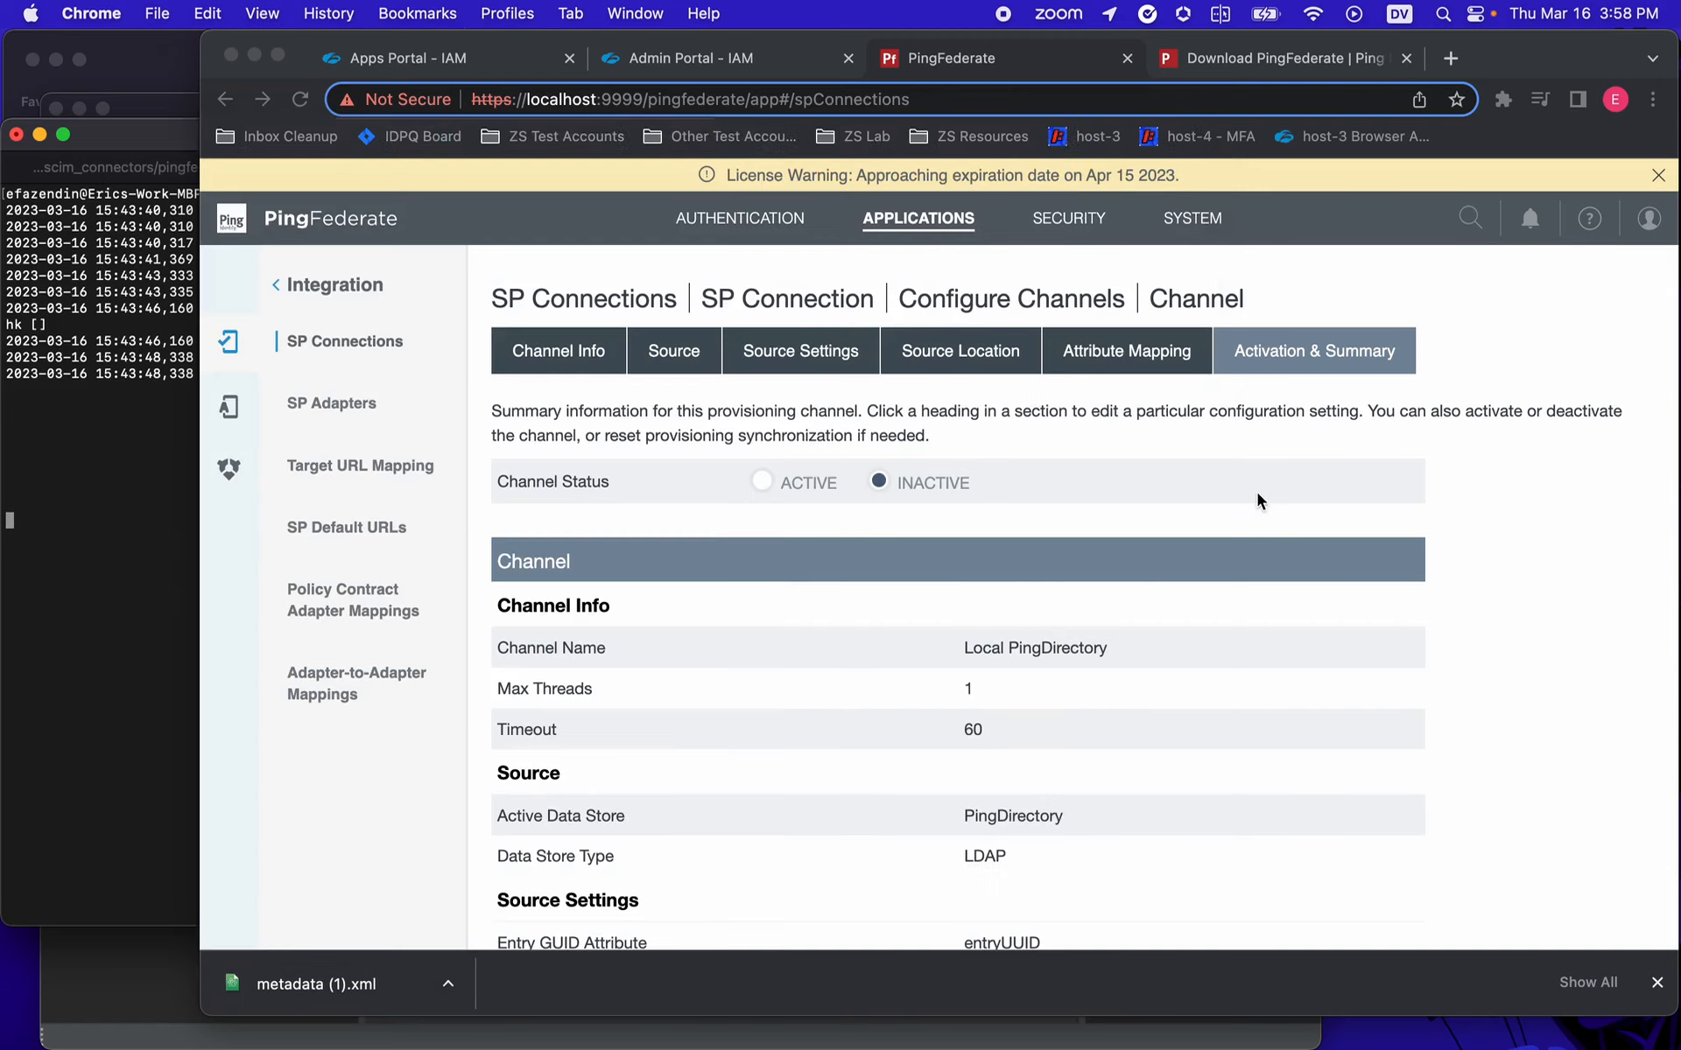
left_click(764, 483)
scroll(1261, 506, "down", 10)
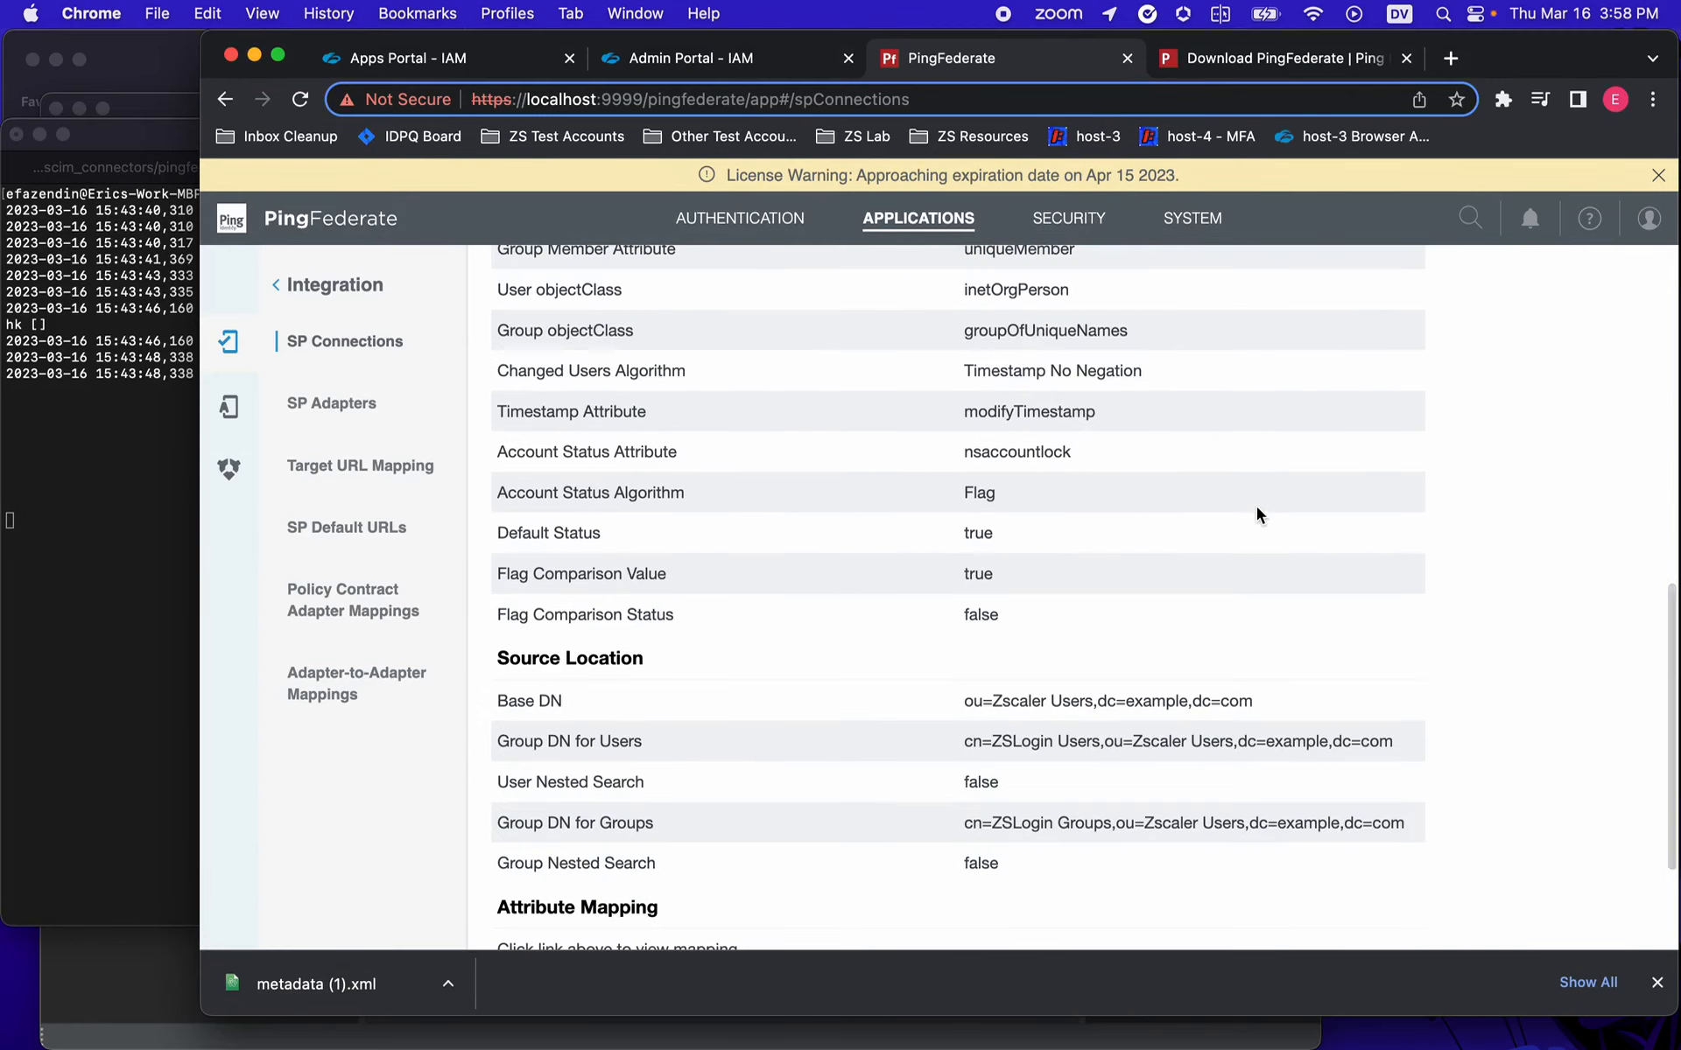
scroll(1258, 507, "down", 3)
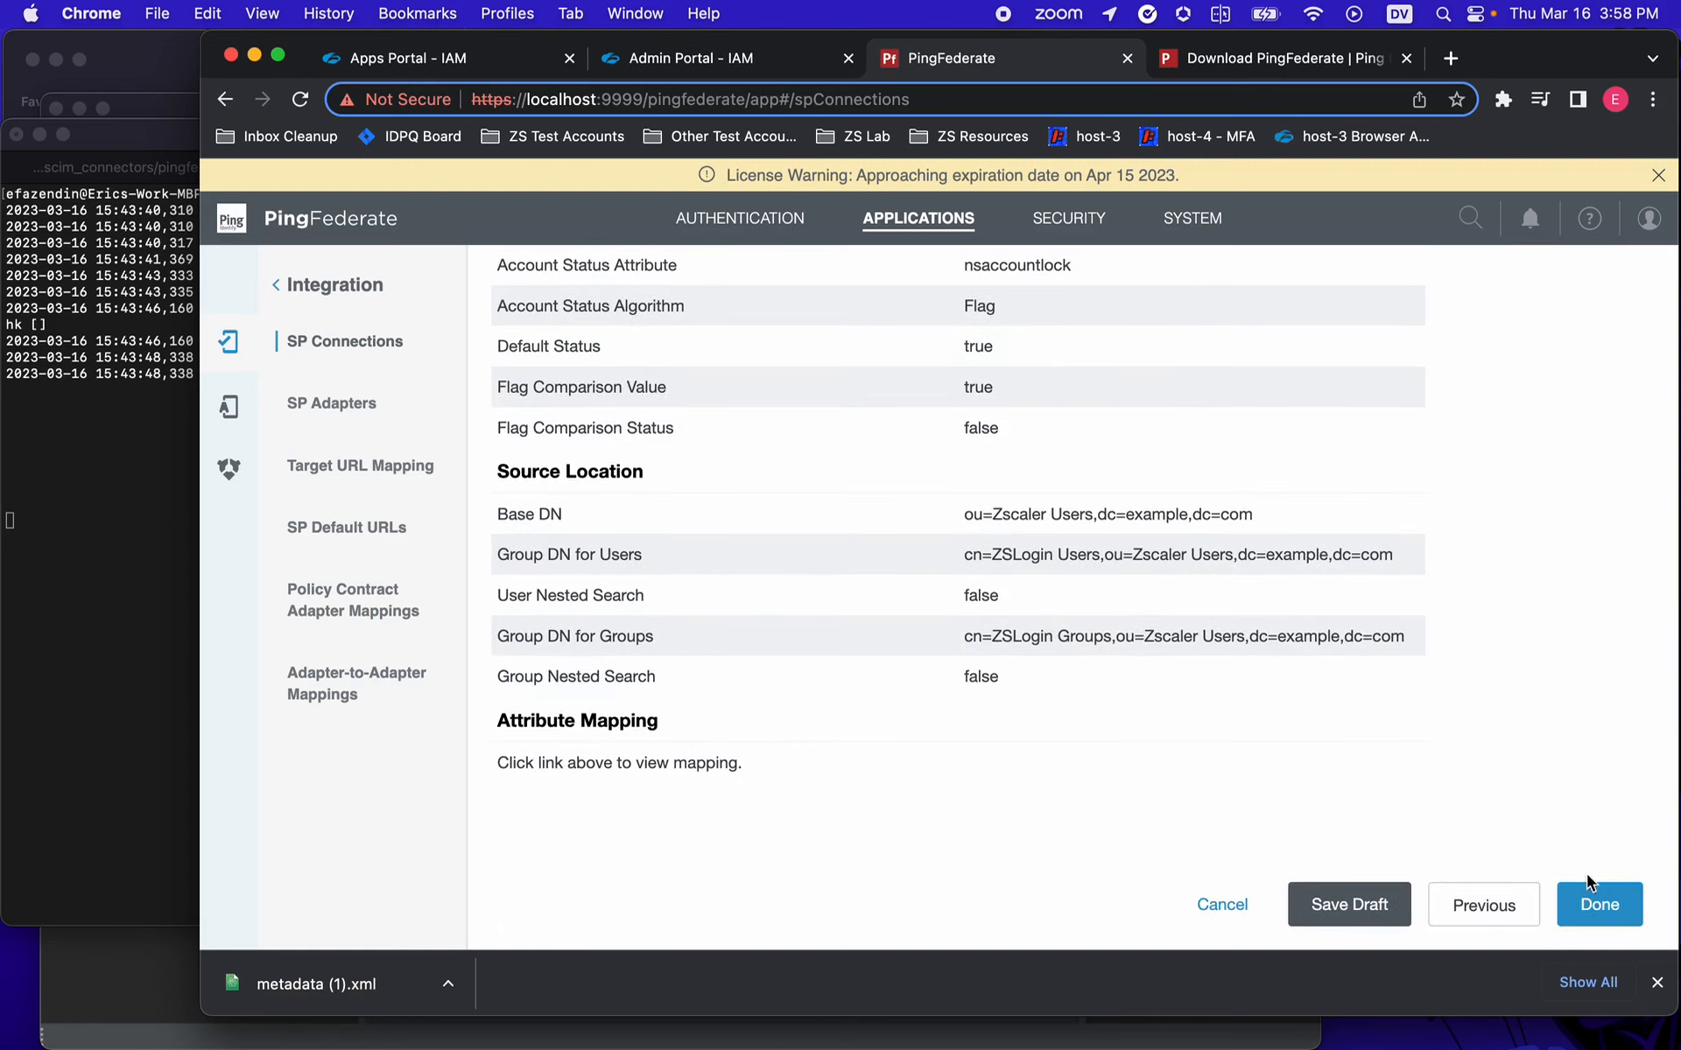
scroll(1343, 595, "up", 13)
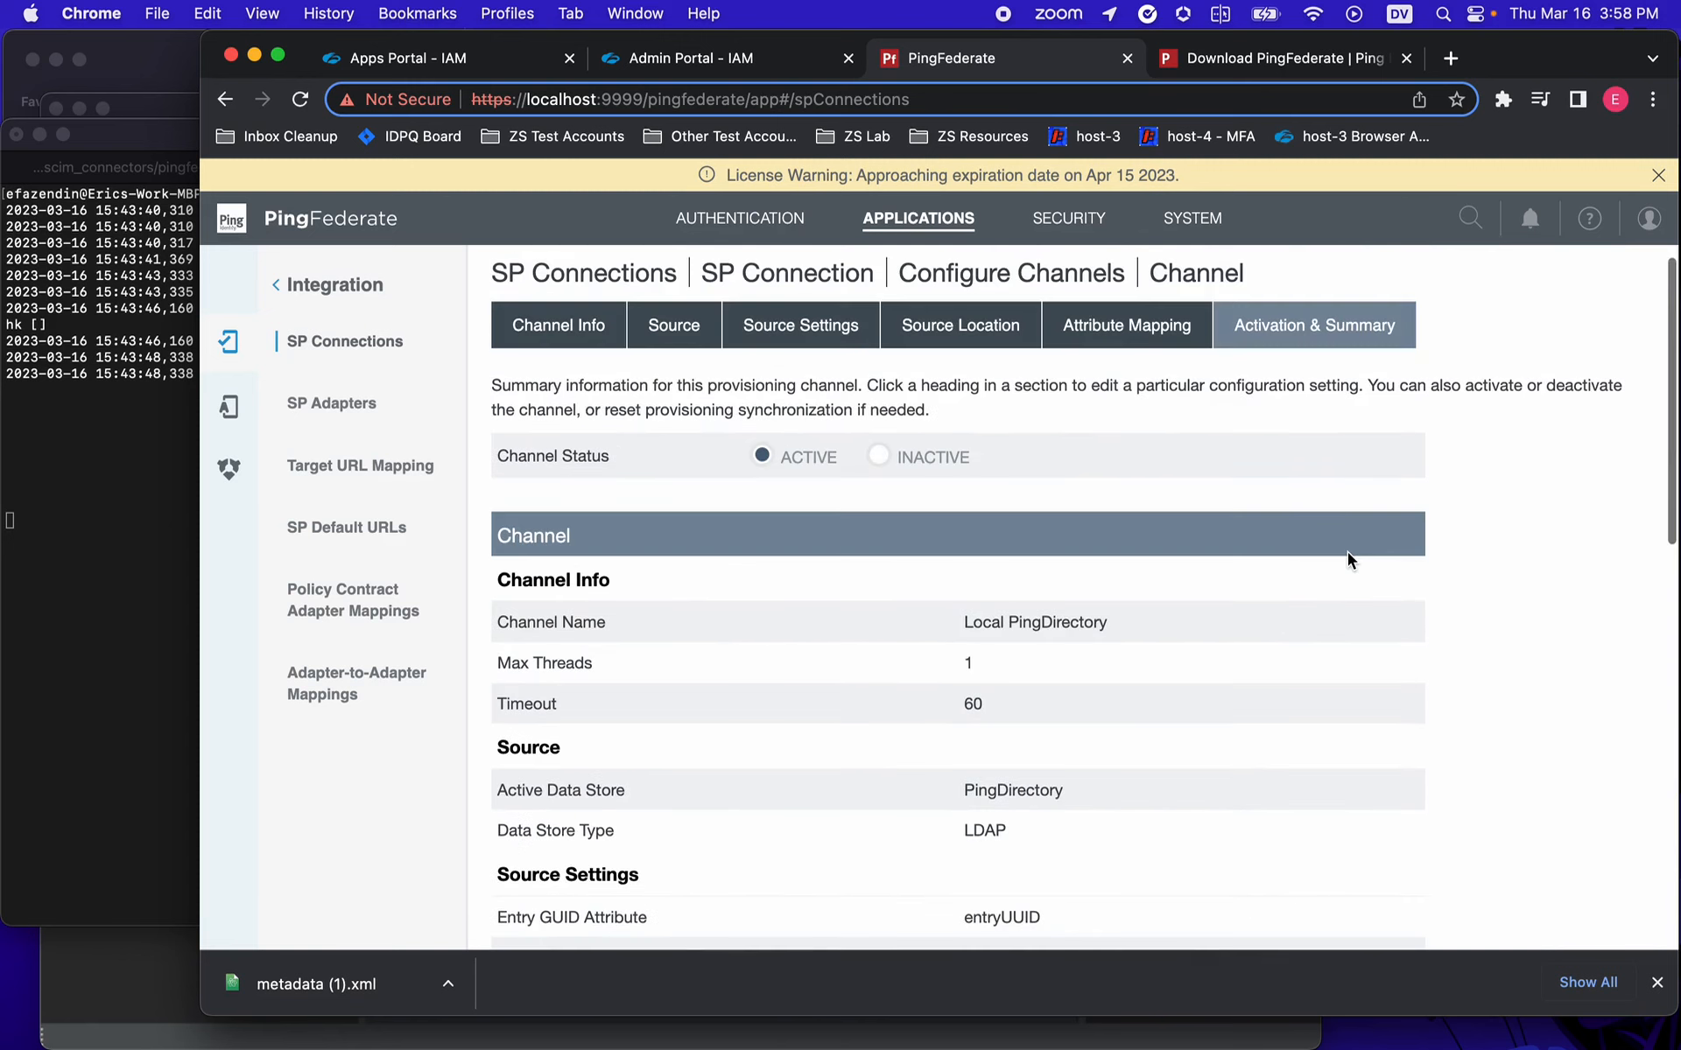
- Finish channel management, switch the SP connection on, and save it
scroll(1122, 492, "down", 13)
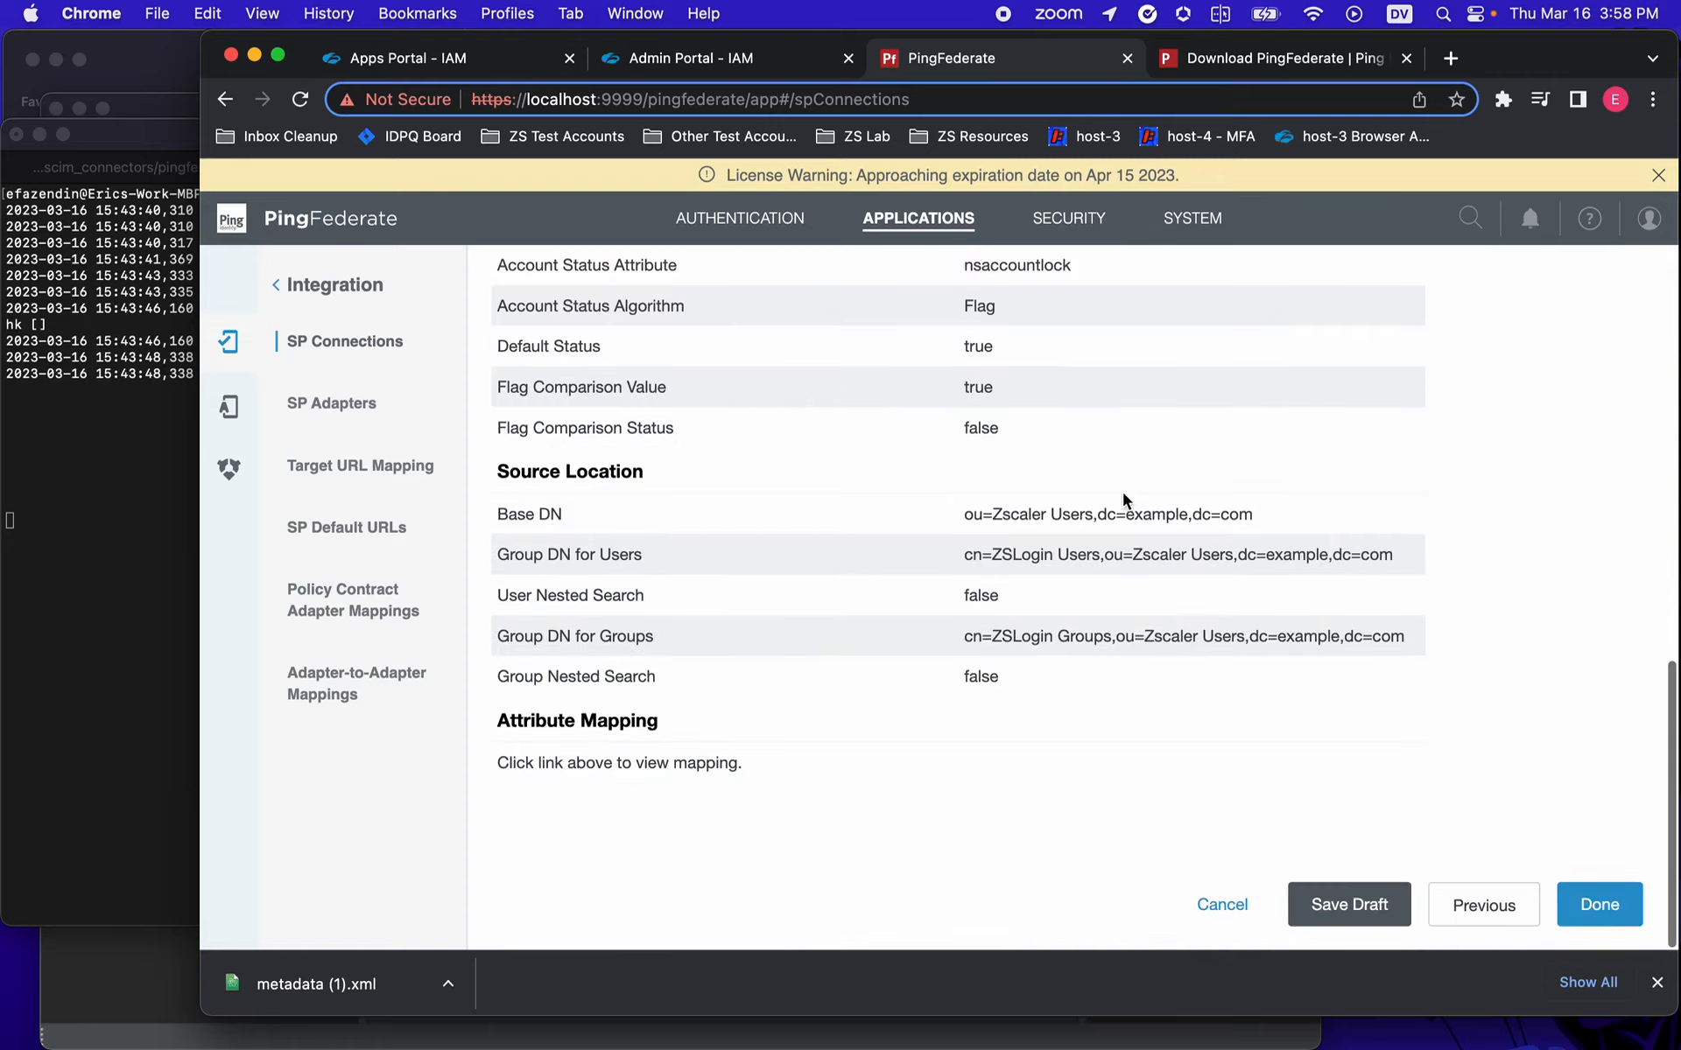
left_click(1594, 904)
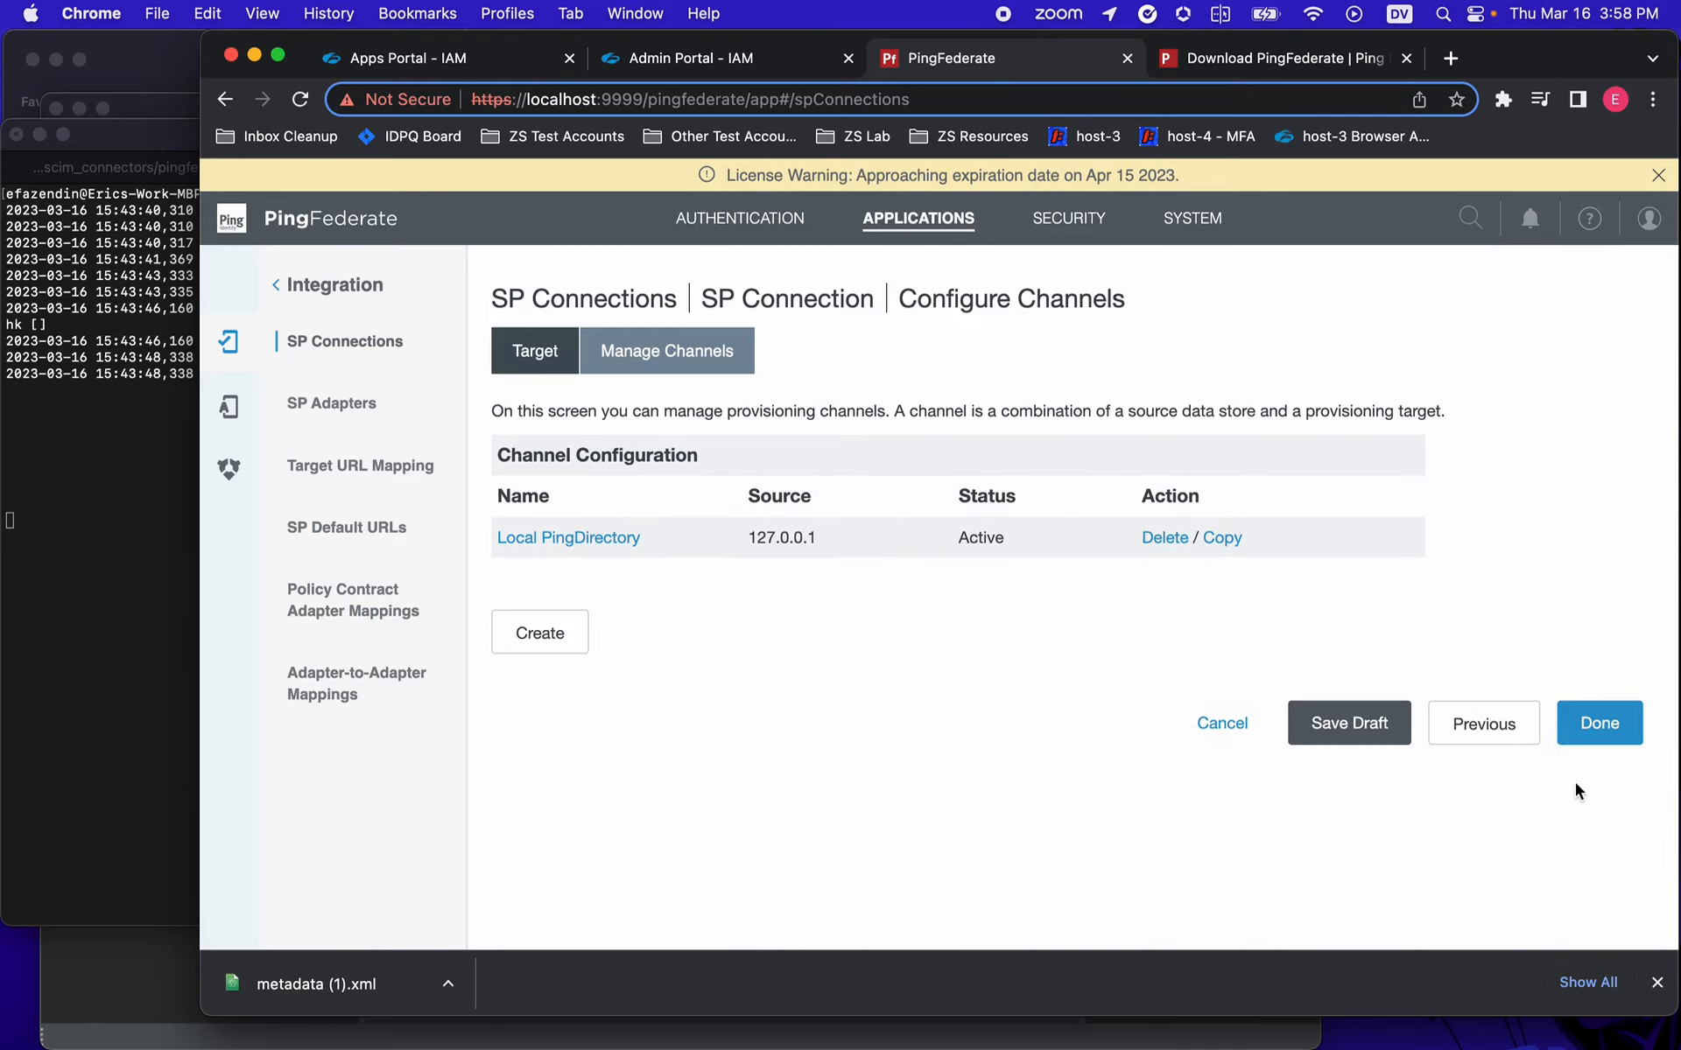
left_click(1596, 732)
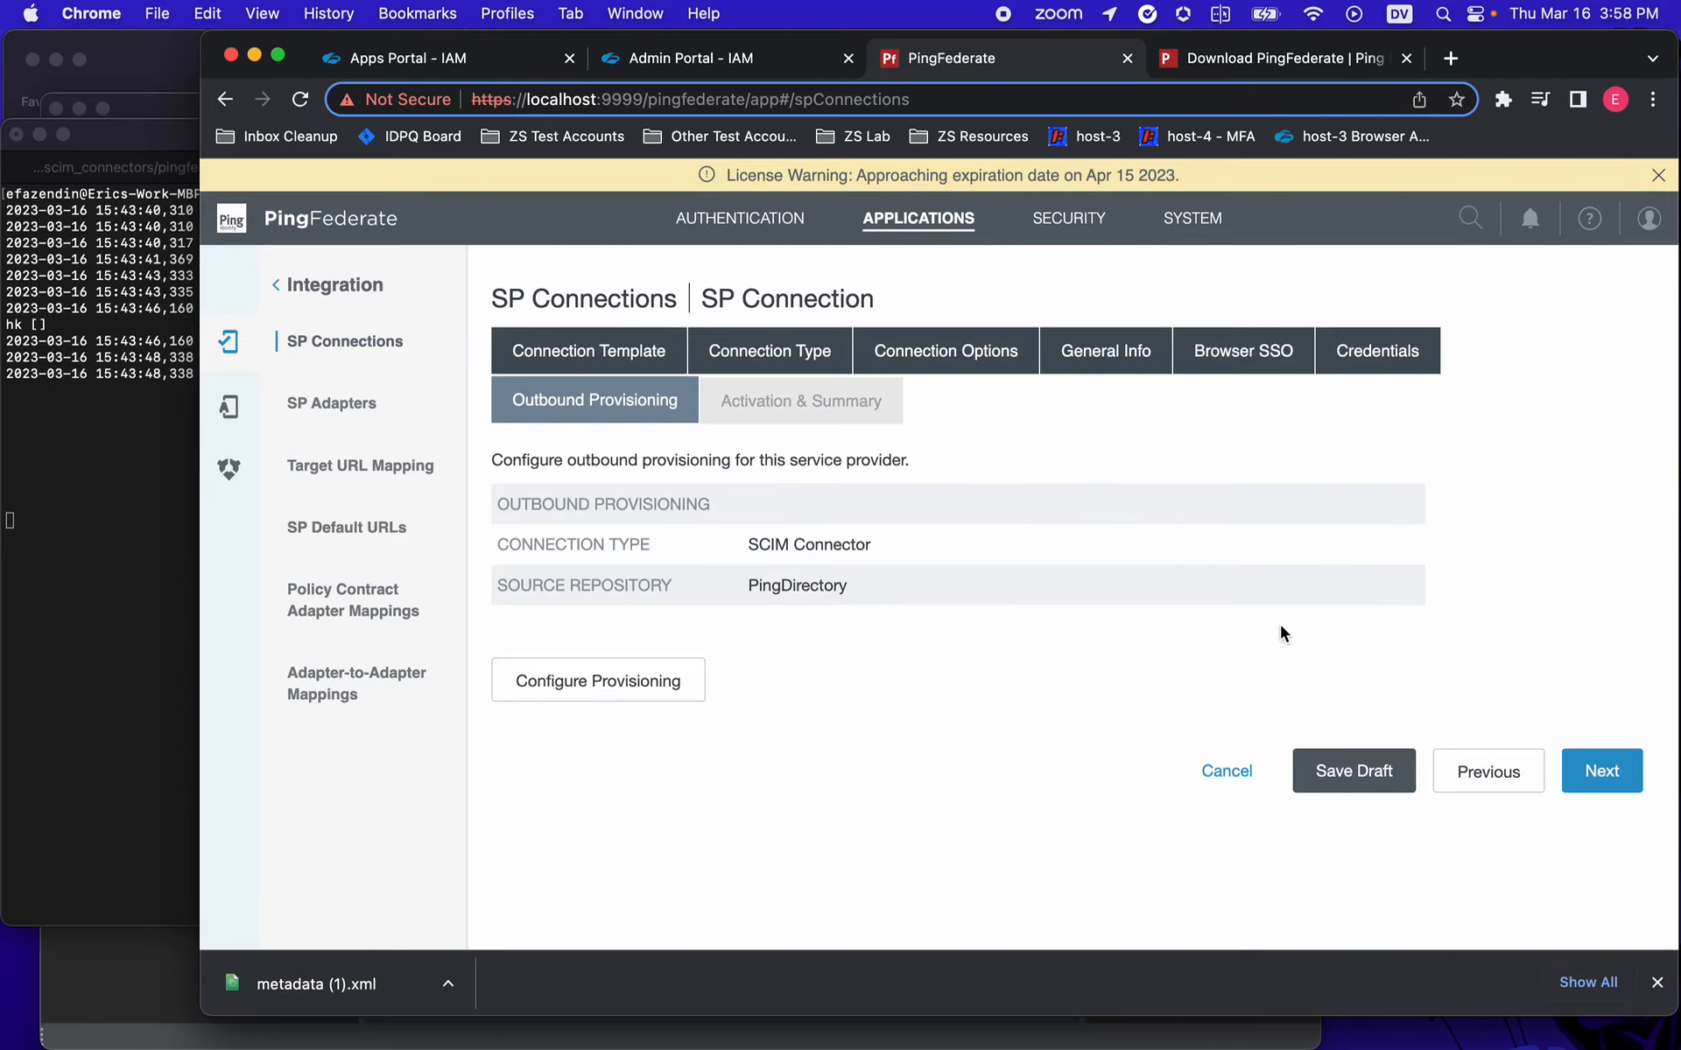
left_click(1602, 771)
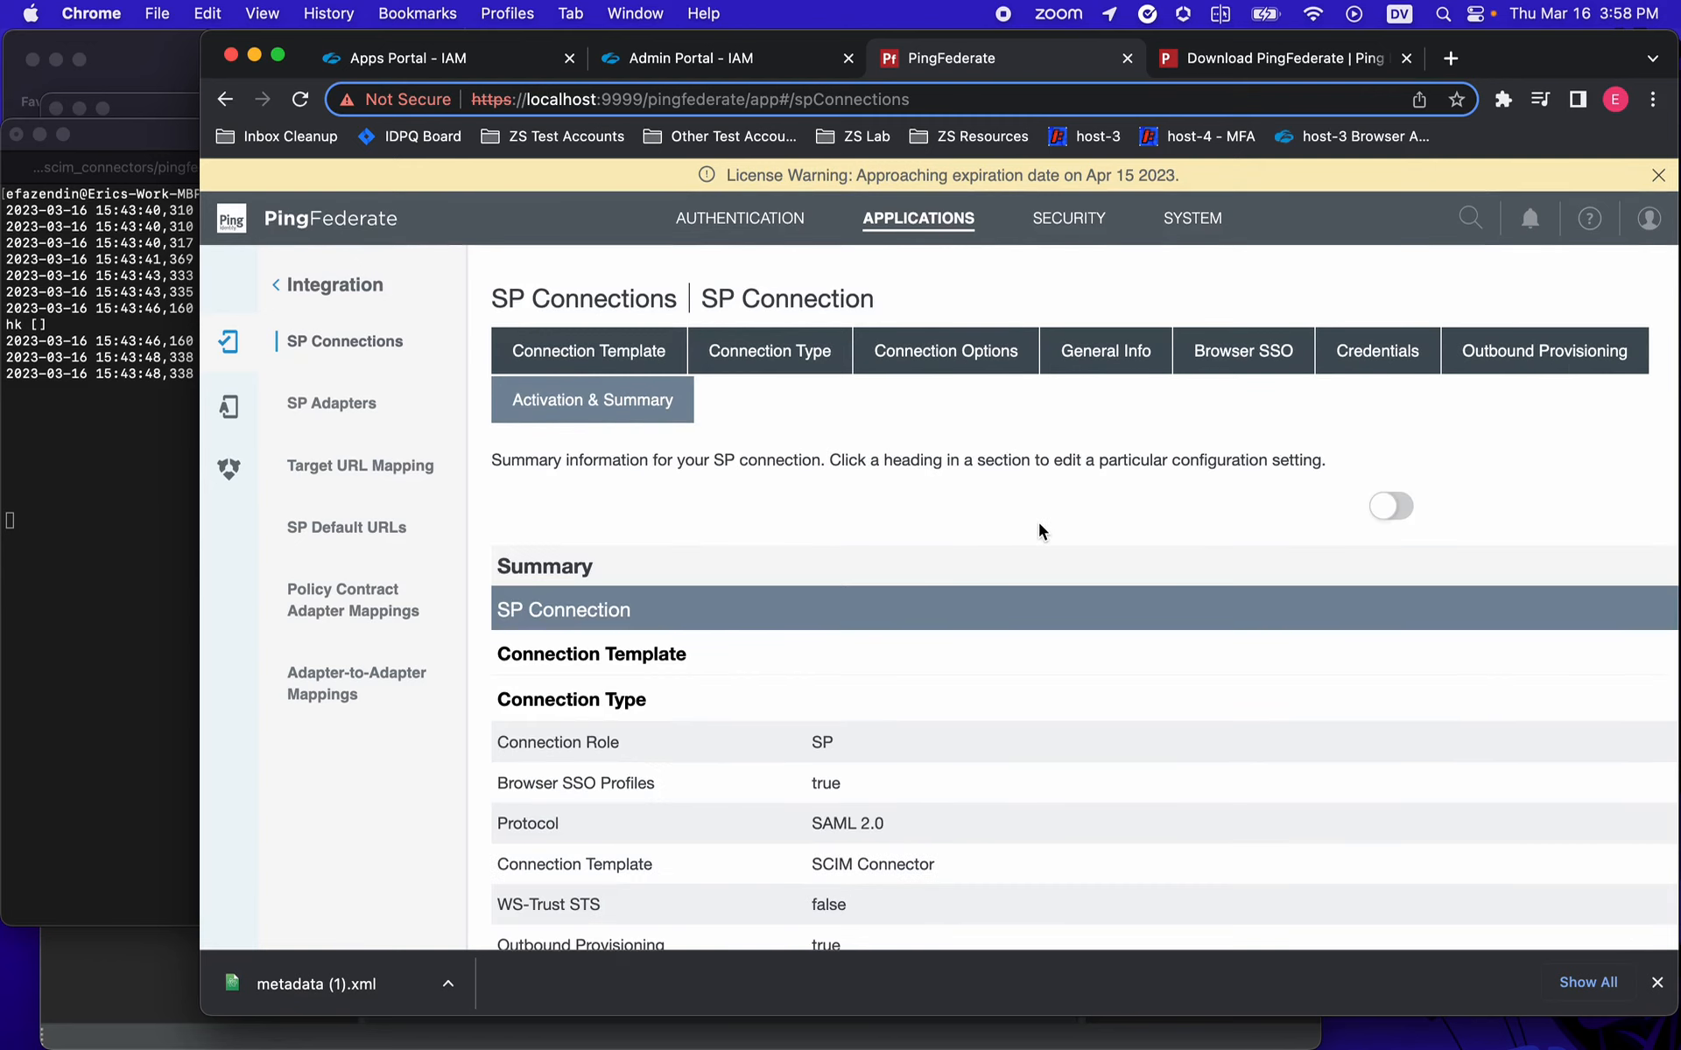
left_click(1378, 504)
scroll(1217, 571, "down", 15)
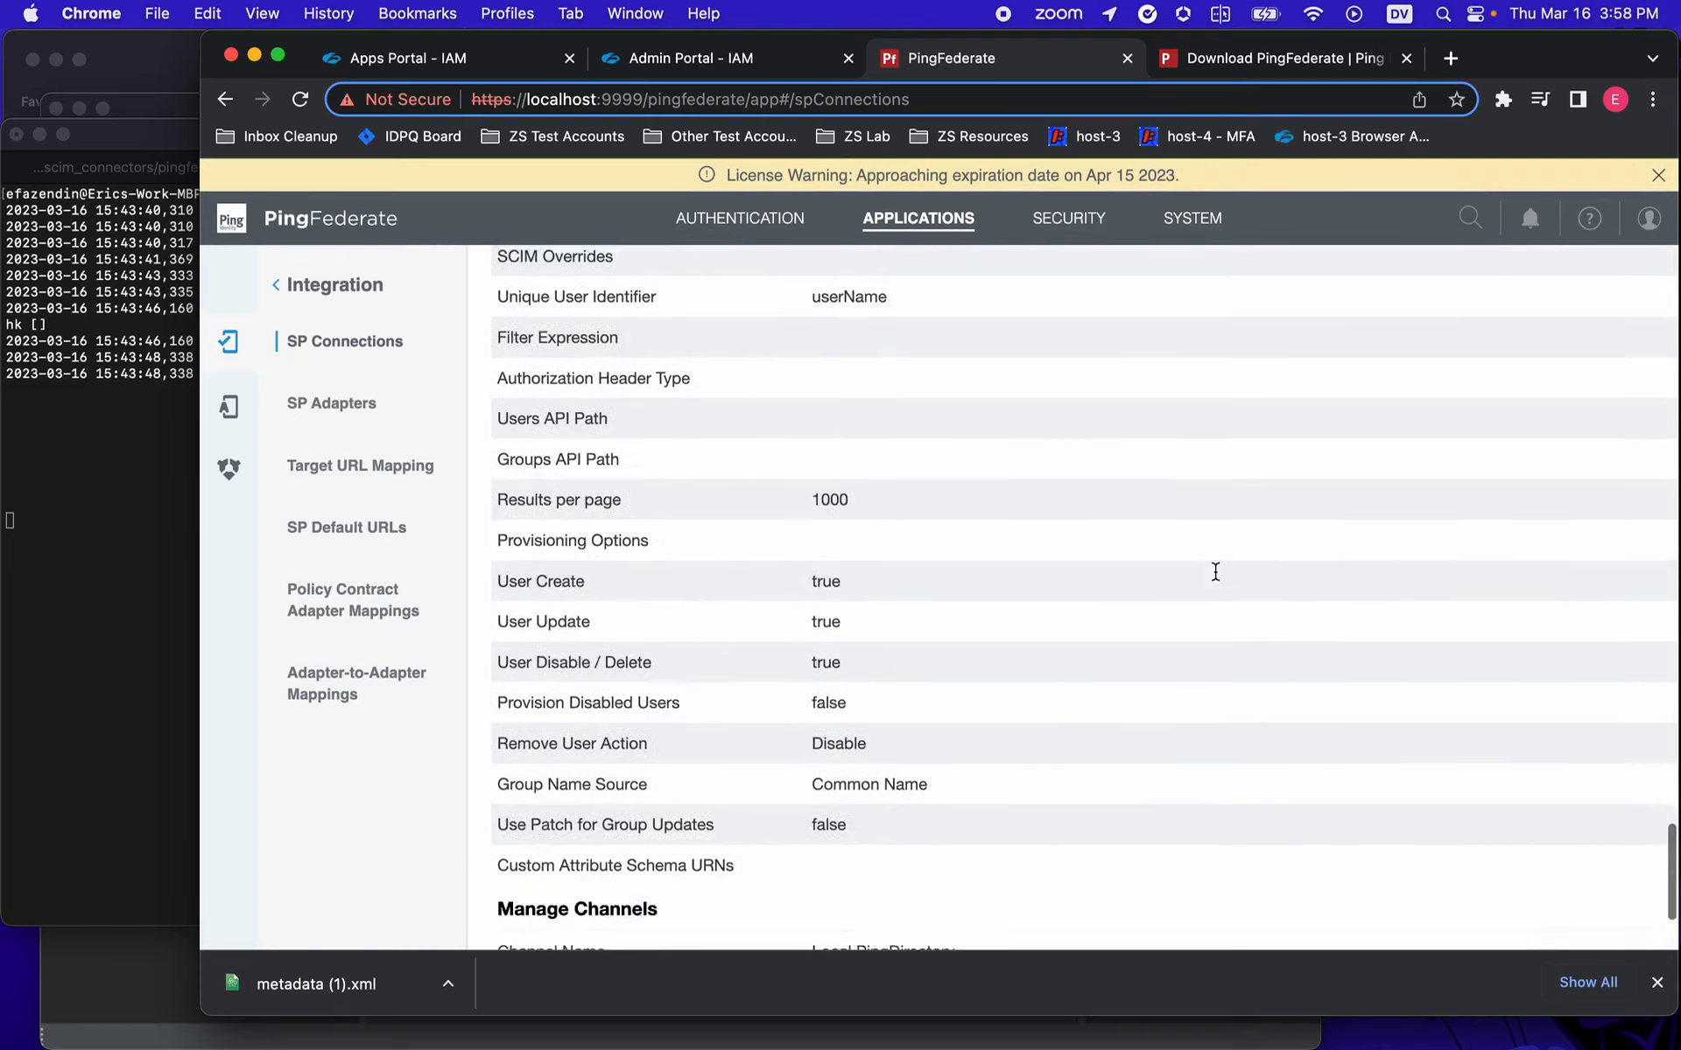
left_click(1595, 896)
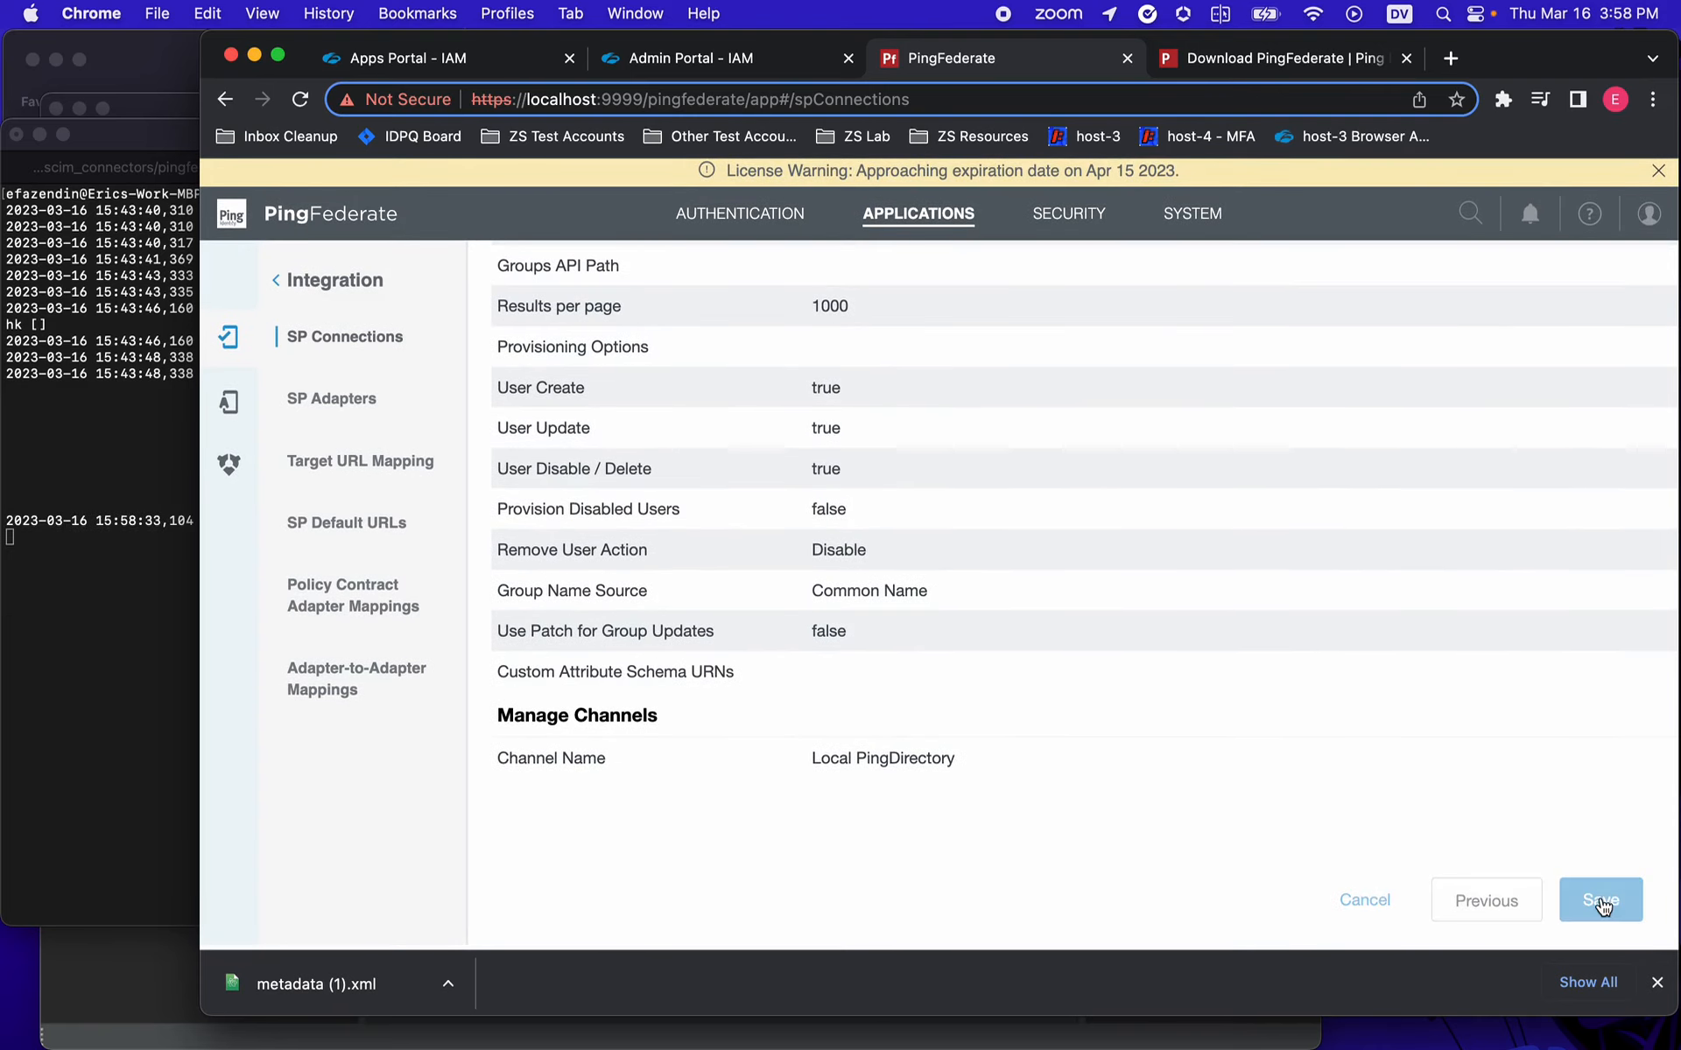
- Dismiss the download notice and add blank lines below the tail -f provisioner.log output
left_click(1657, 984)
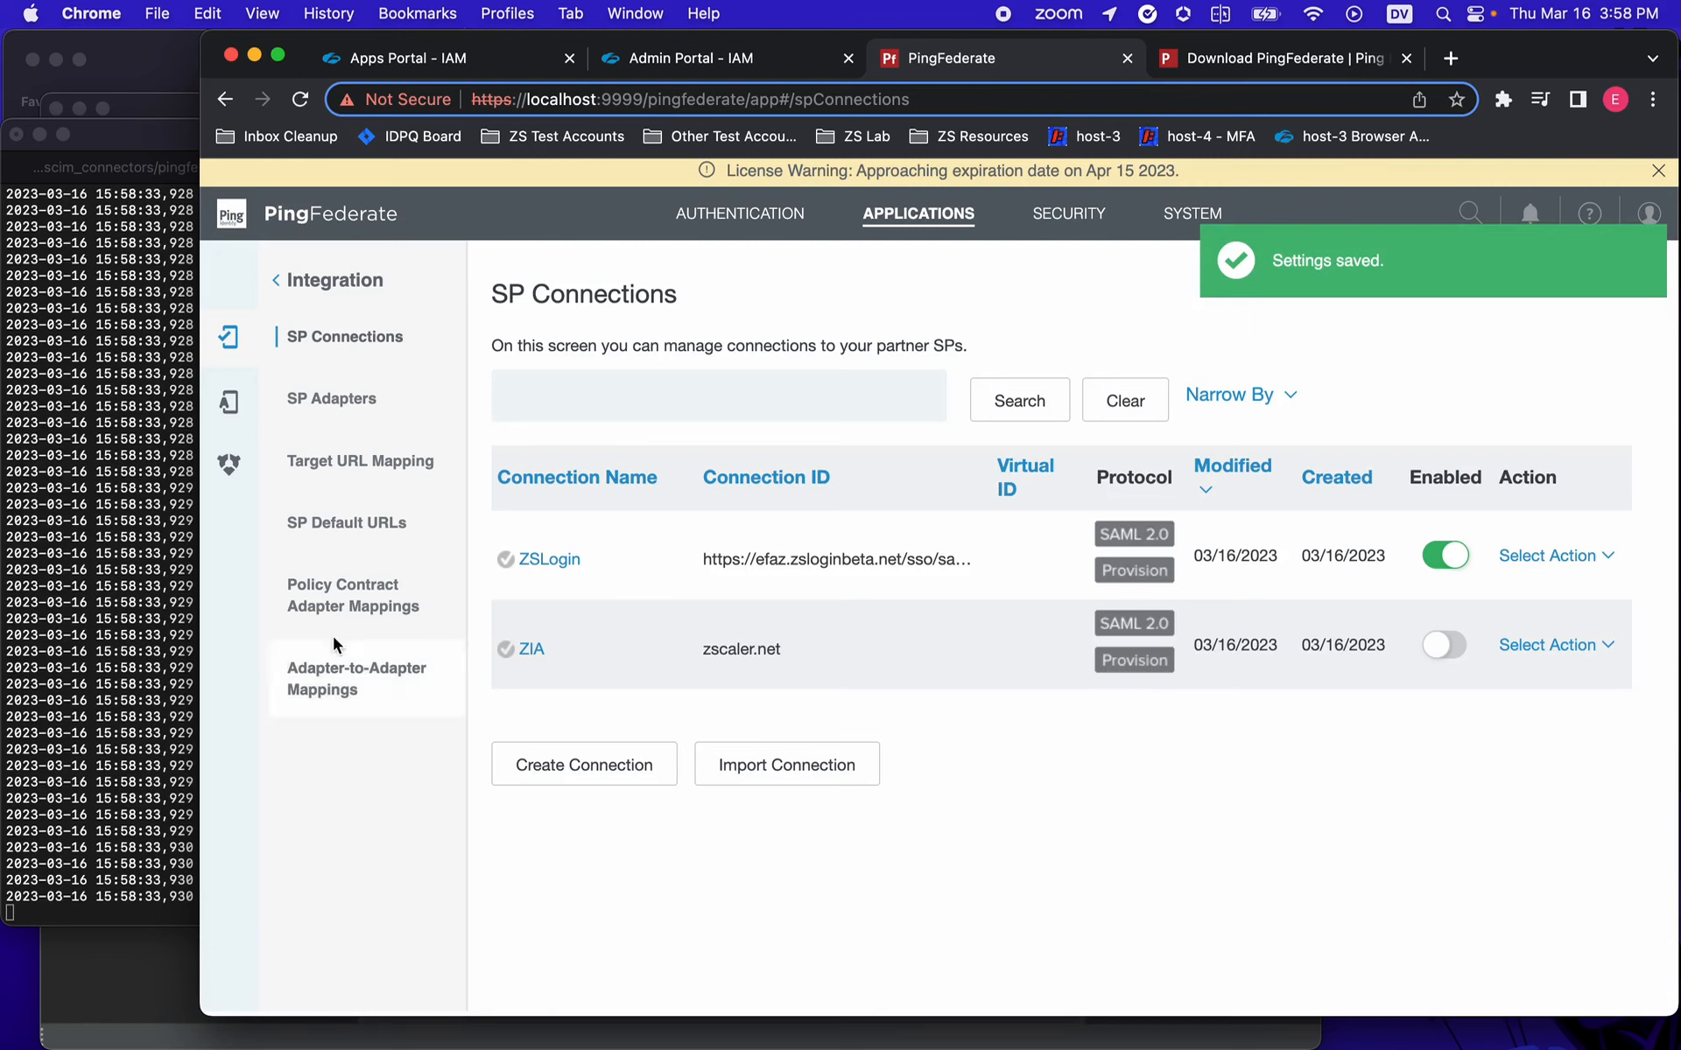
left_click(149, 626)
key("Return")
key("Return")
key("Return")
key("Return")
key("Return")
key("Return")
key("Return")
key("Return")
key("Return")
key("Return")
key("Return")
key("Return")
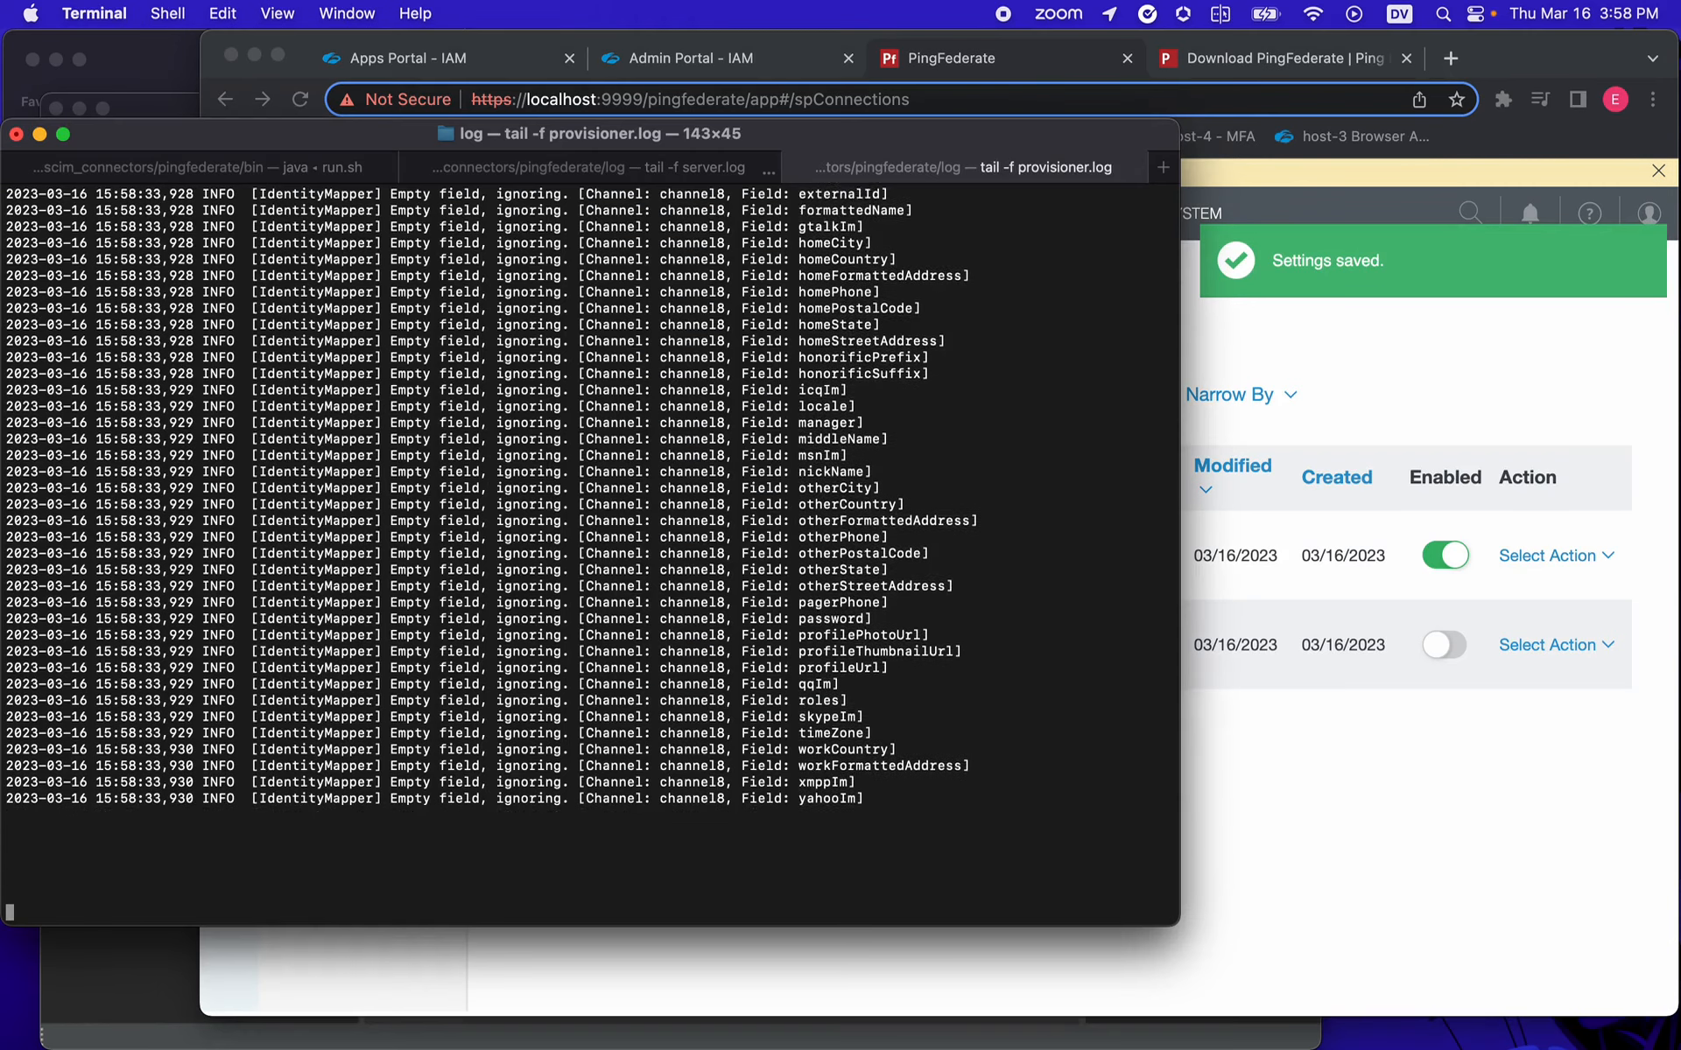
key("Return")
key("Return")
key("Return")
key("Return")
key("Return")
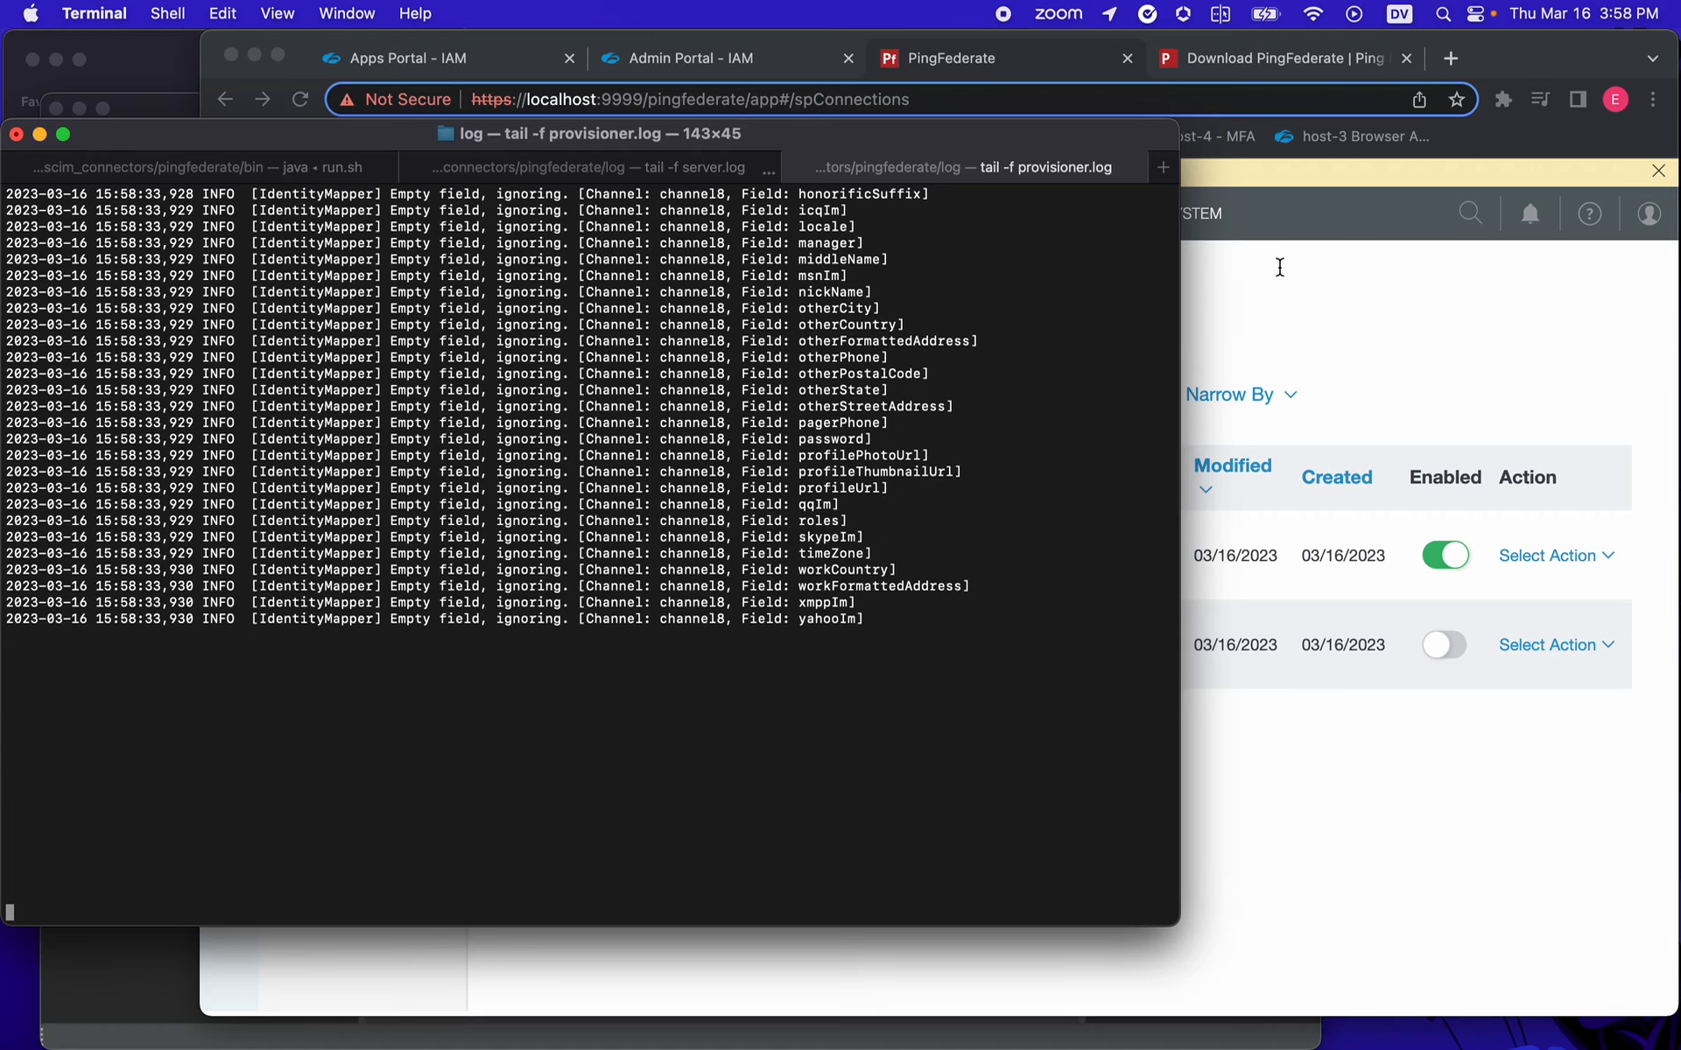
left_click(723, 62)
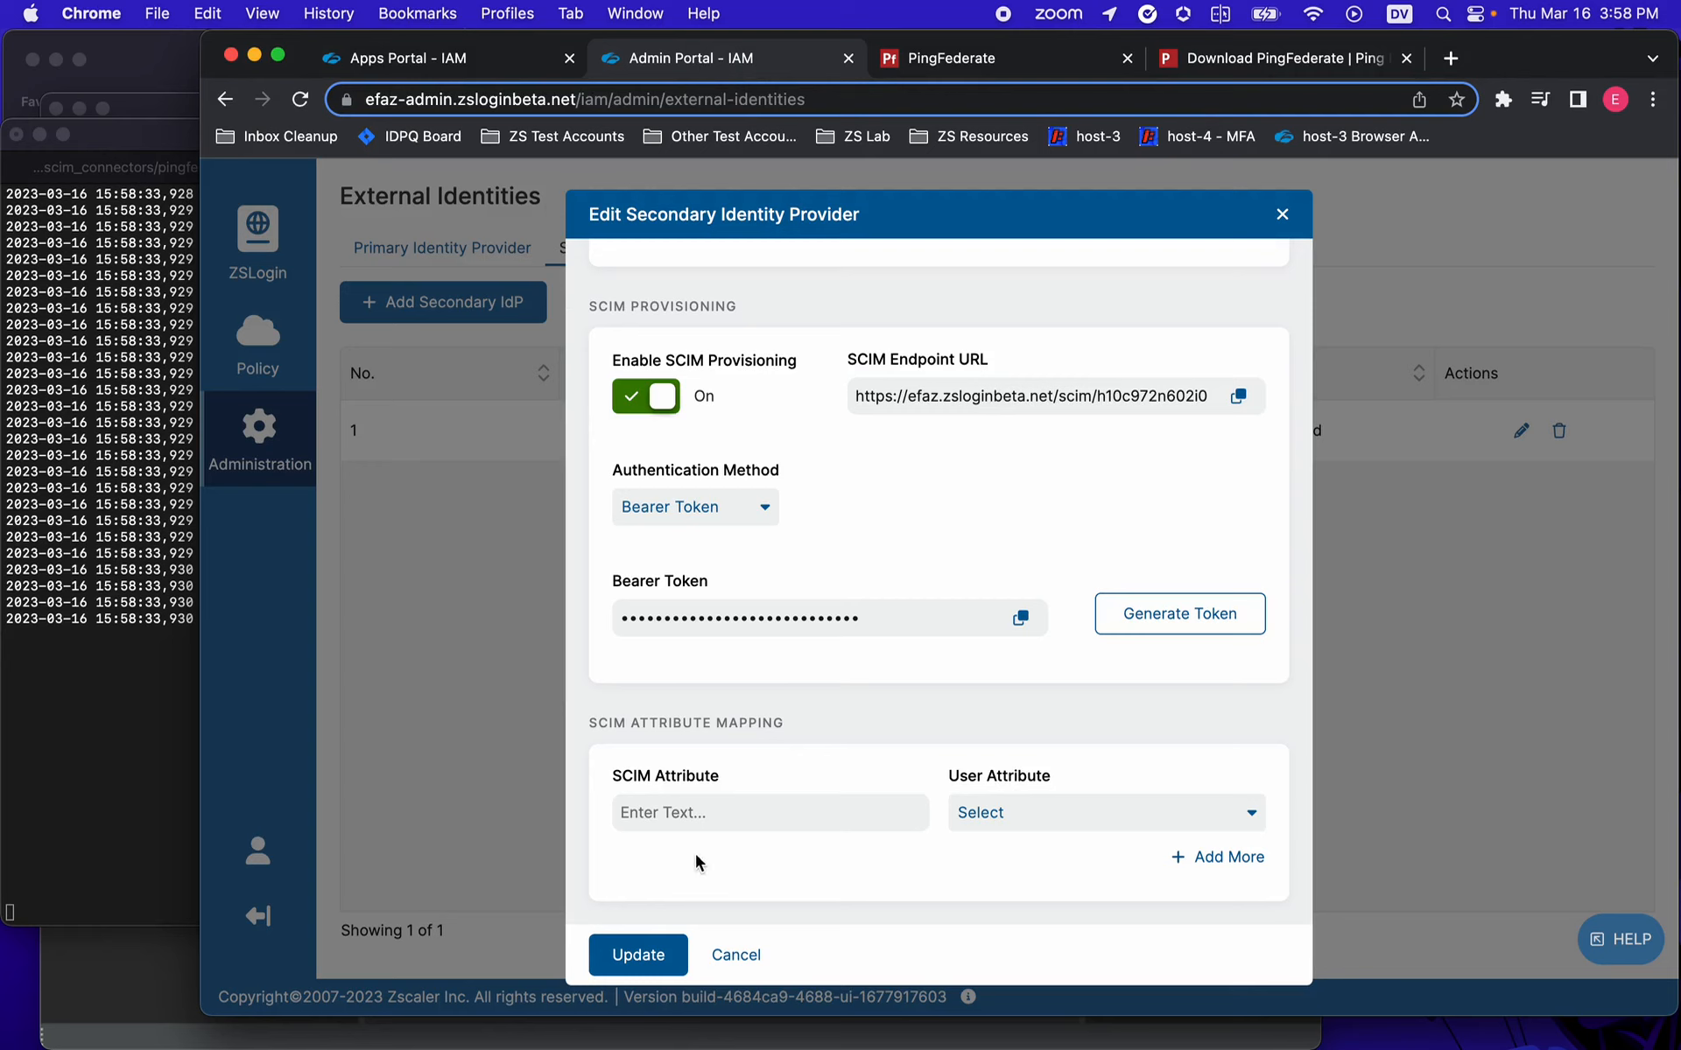
- Cancel the IdP dialog and reload Users to confirm the newly provisioned user, cross-checking the log
left_click(743, 956)
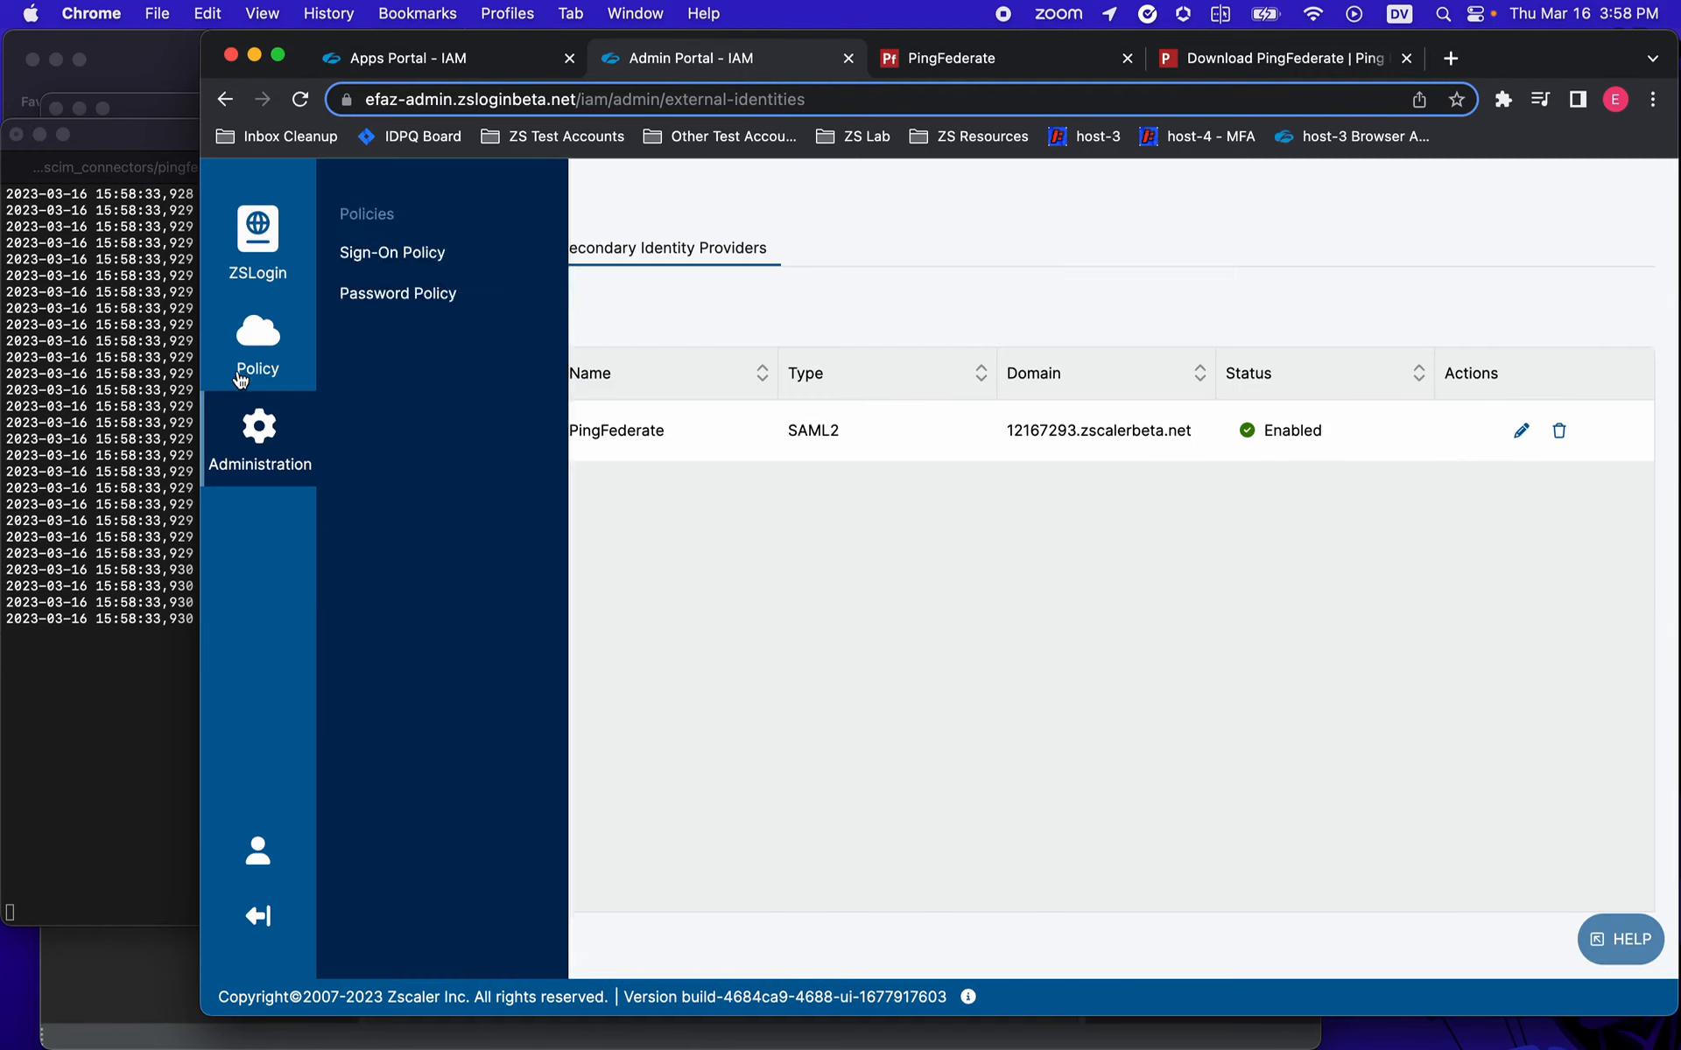
mouse_move(245, 425)
left_click(371, 443)
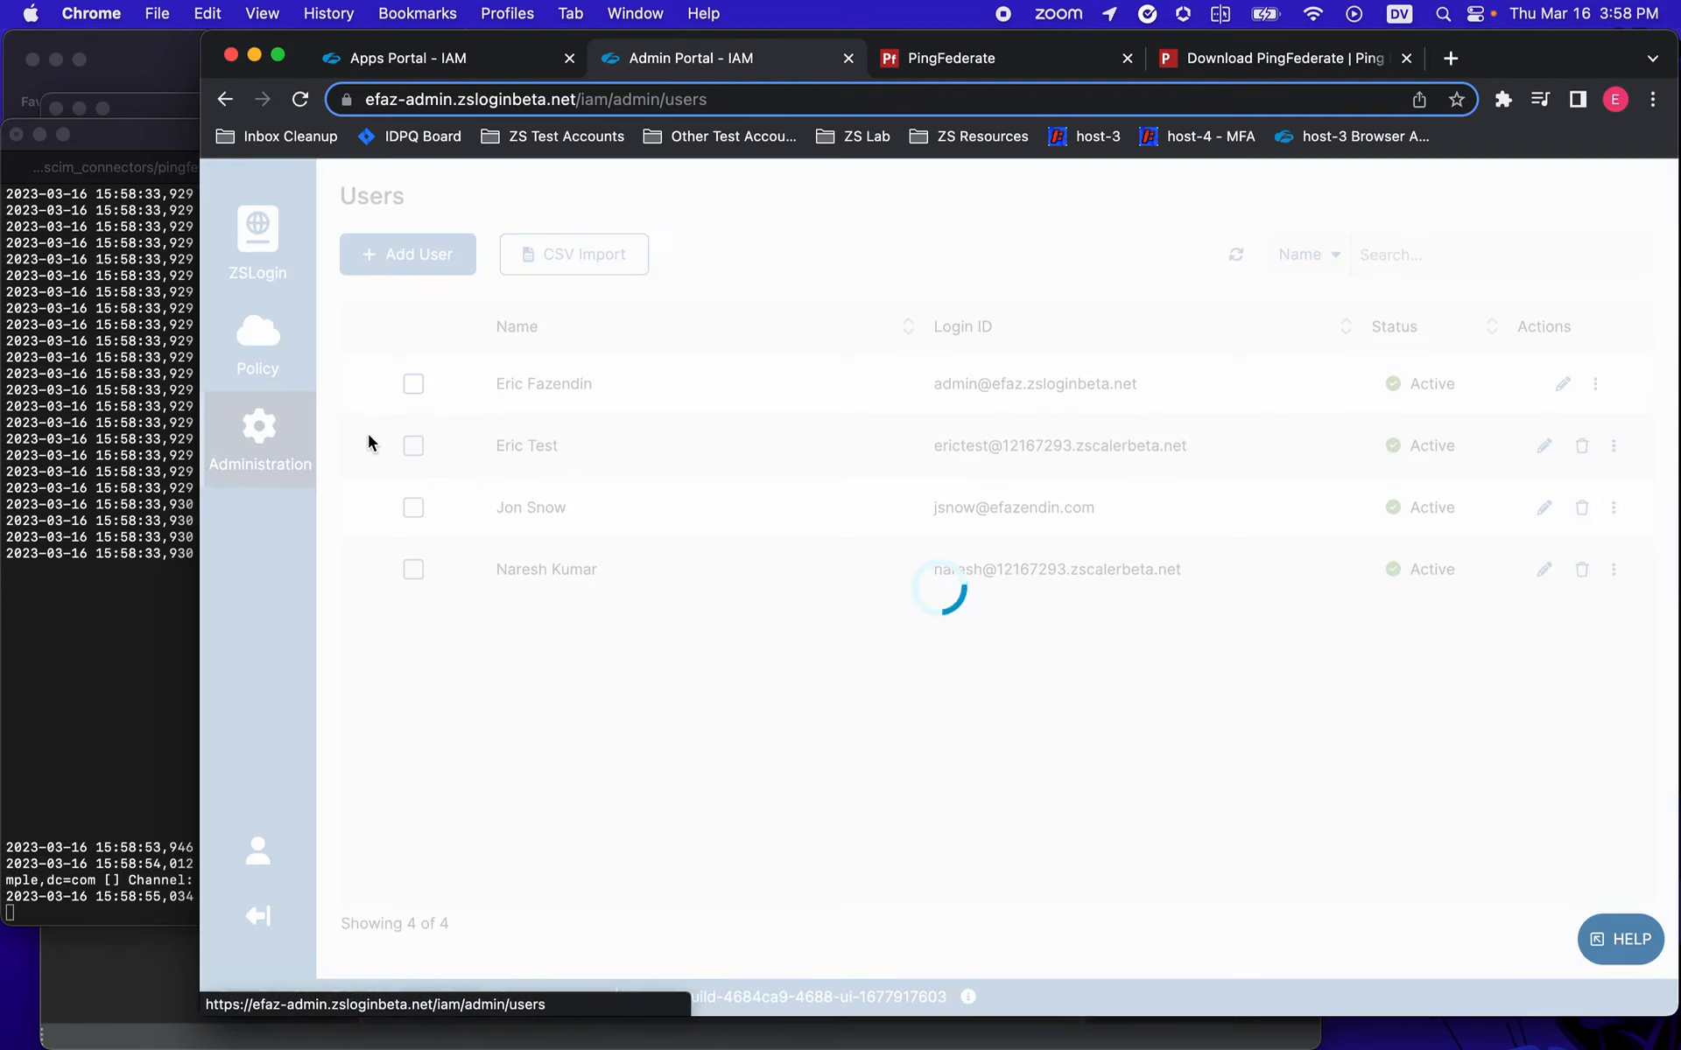
left_click(46, 660)
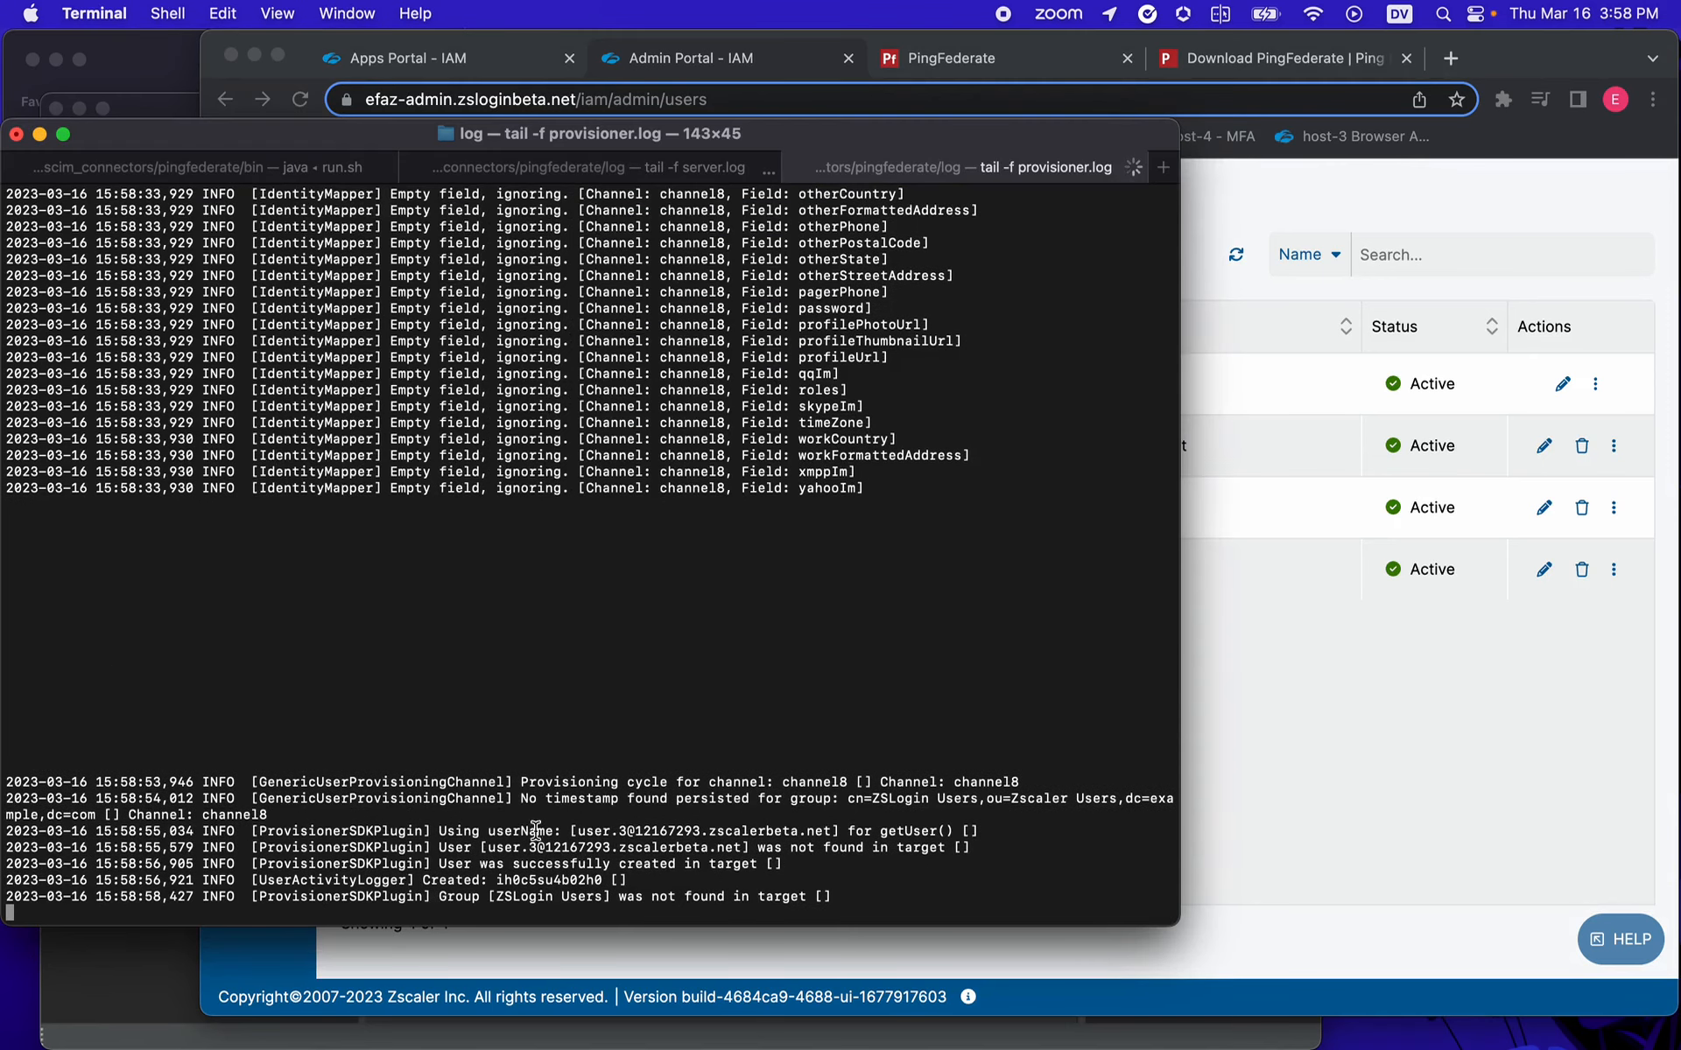
left_click_drag(464, 832, 585, 840)
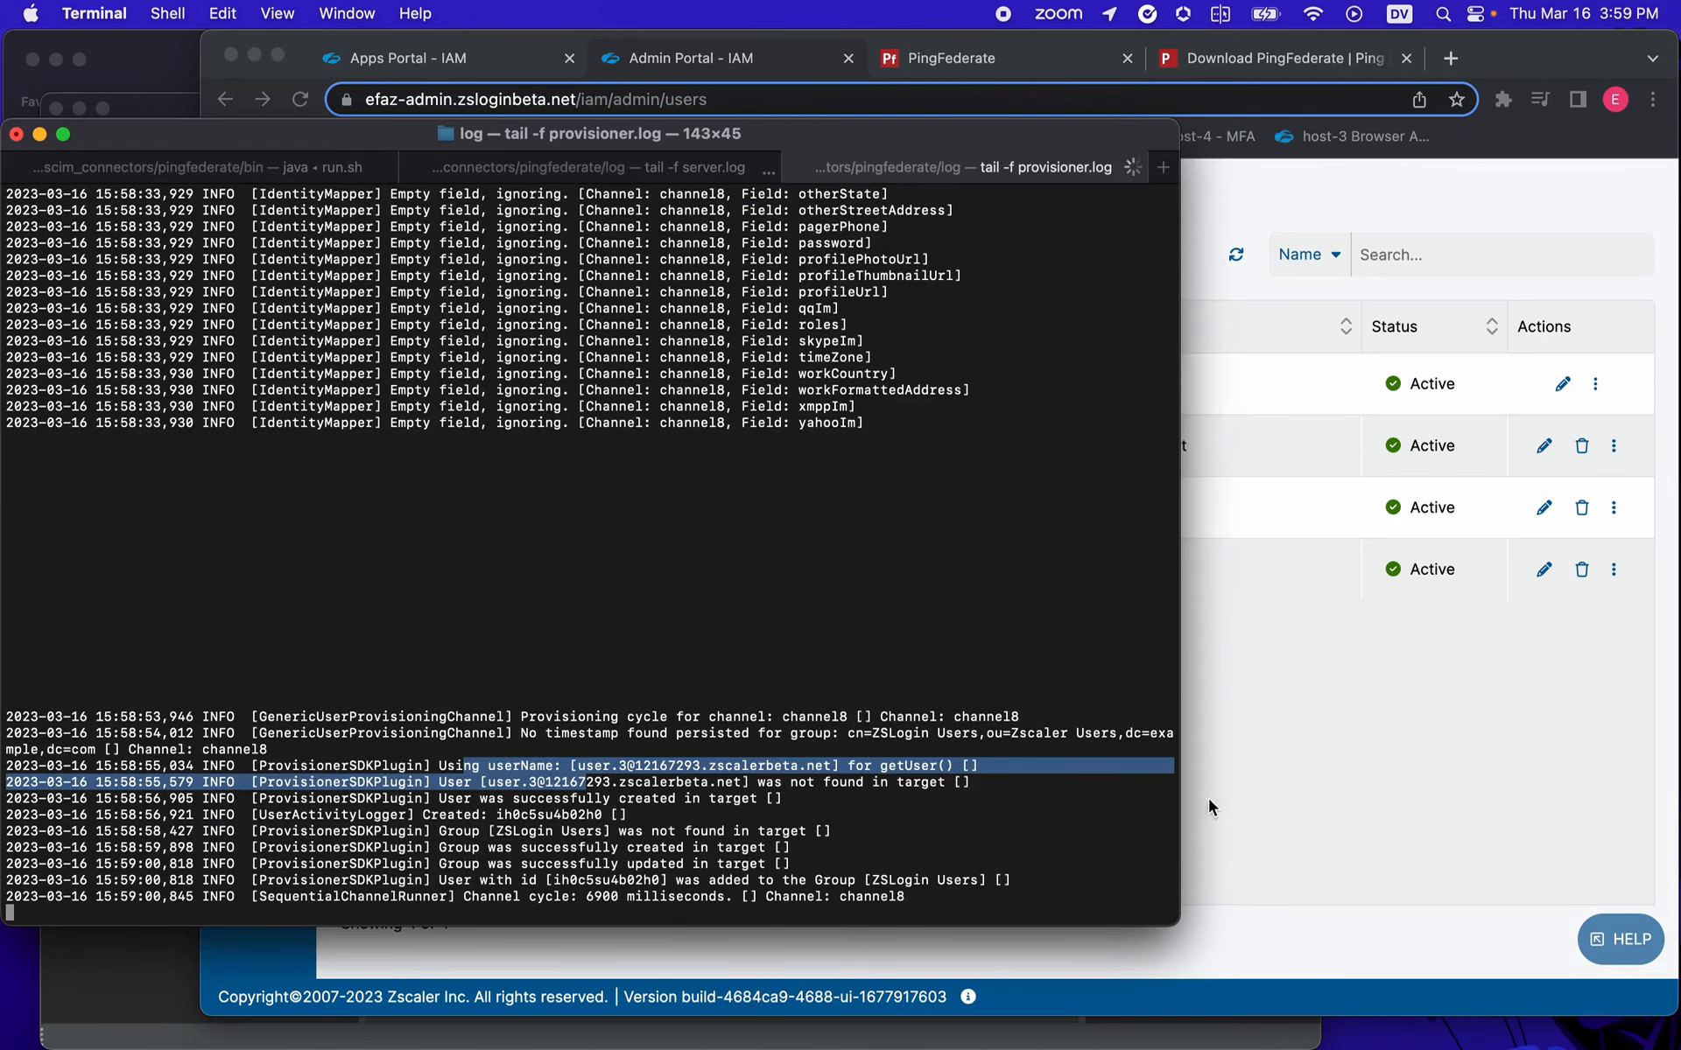
left_click(1377, 767)
left_click(299, 99)
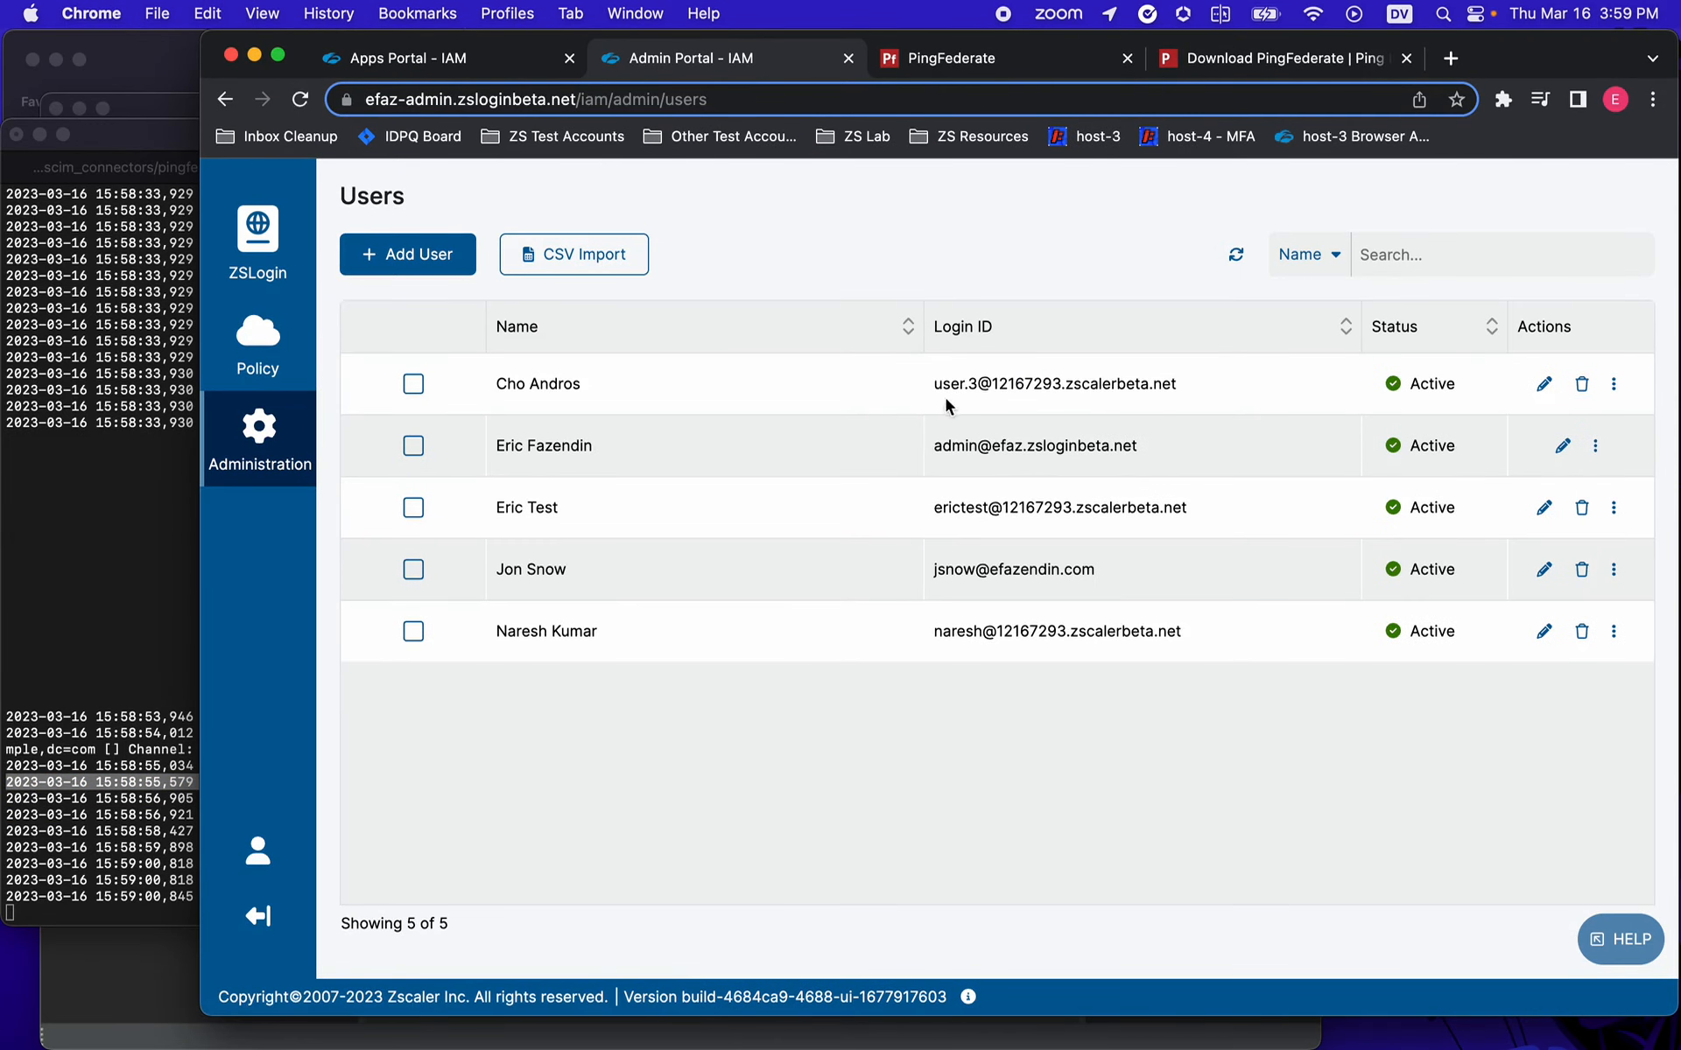
left_click_drag(977, 385, 935, 391)
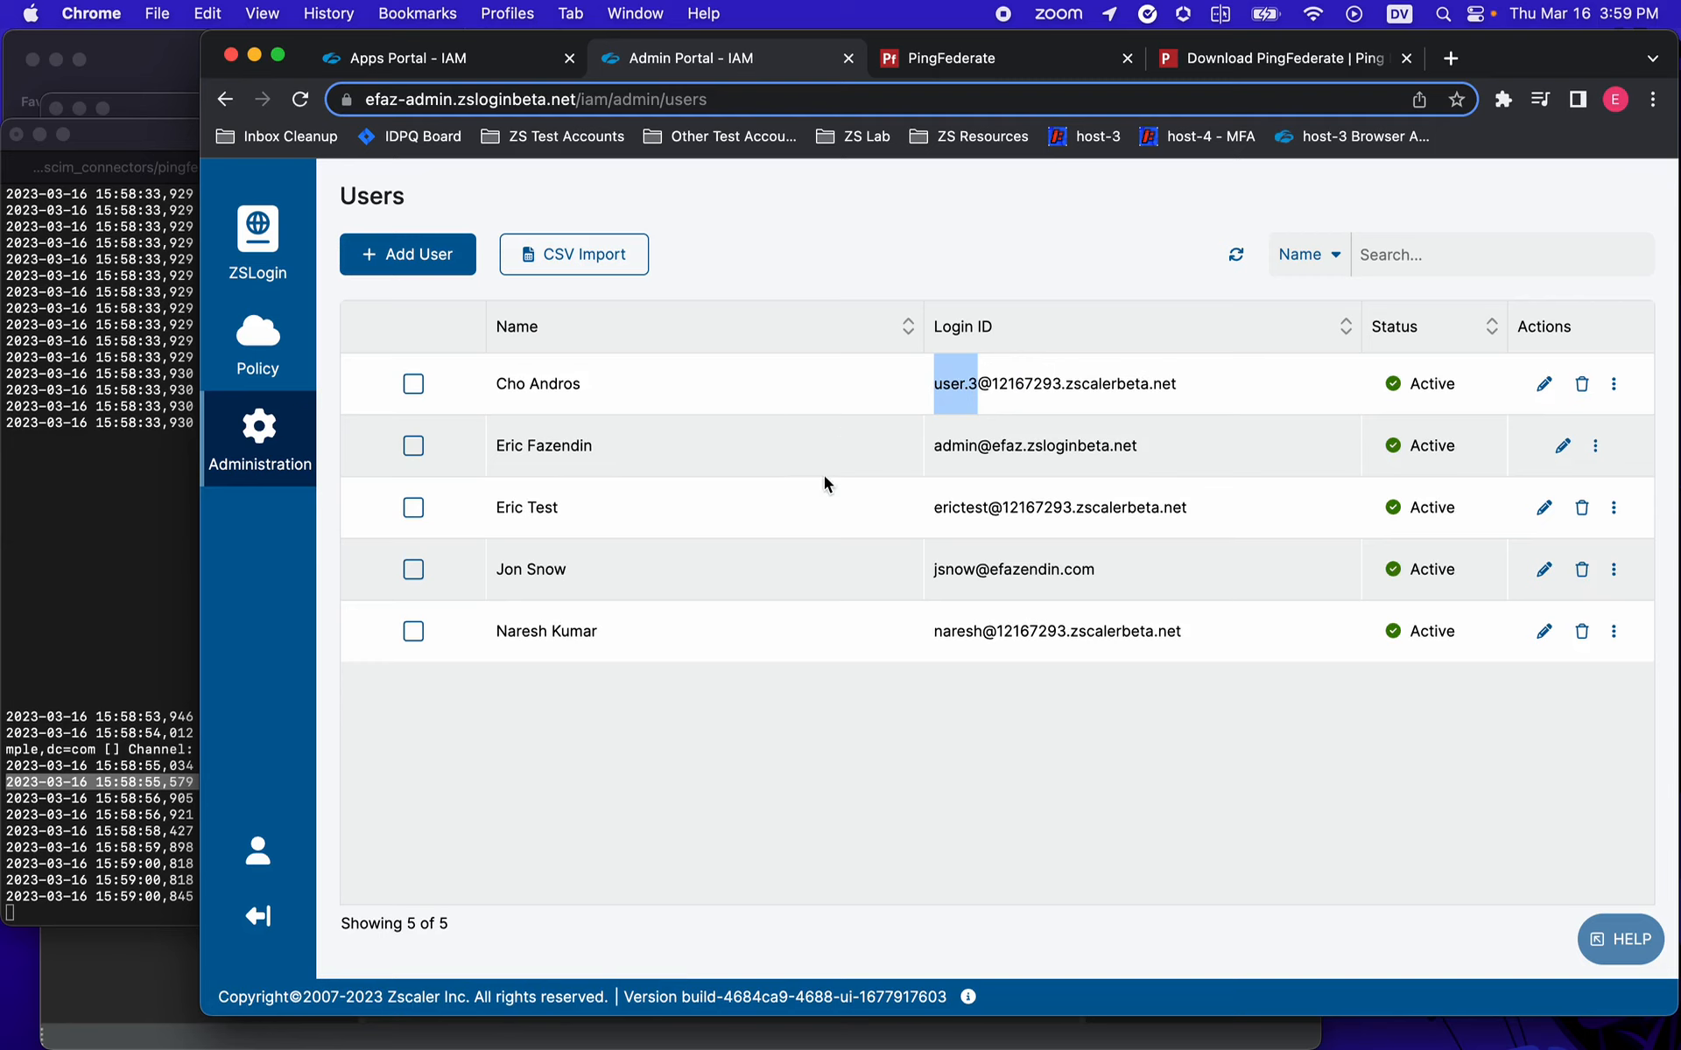
- Confirm the ZSLogin Users (PingFederate) group appears under User Groups, then return to Users
mouse_move(274, 435)
left_click(392, 474)
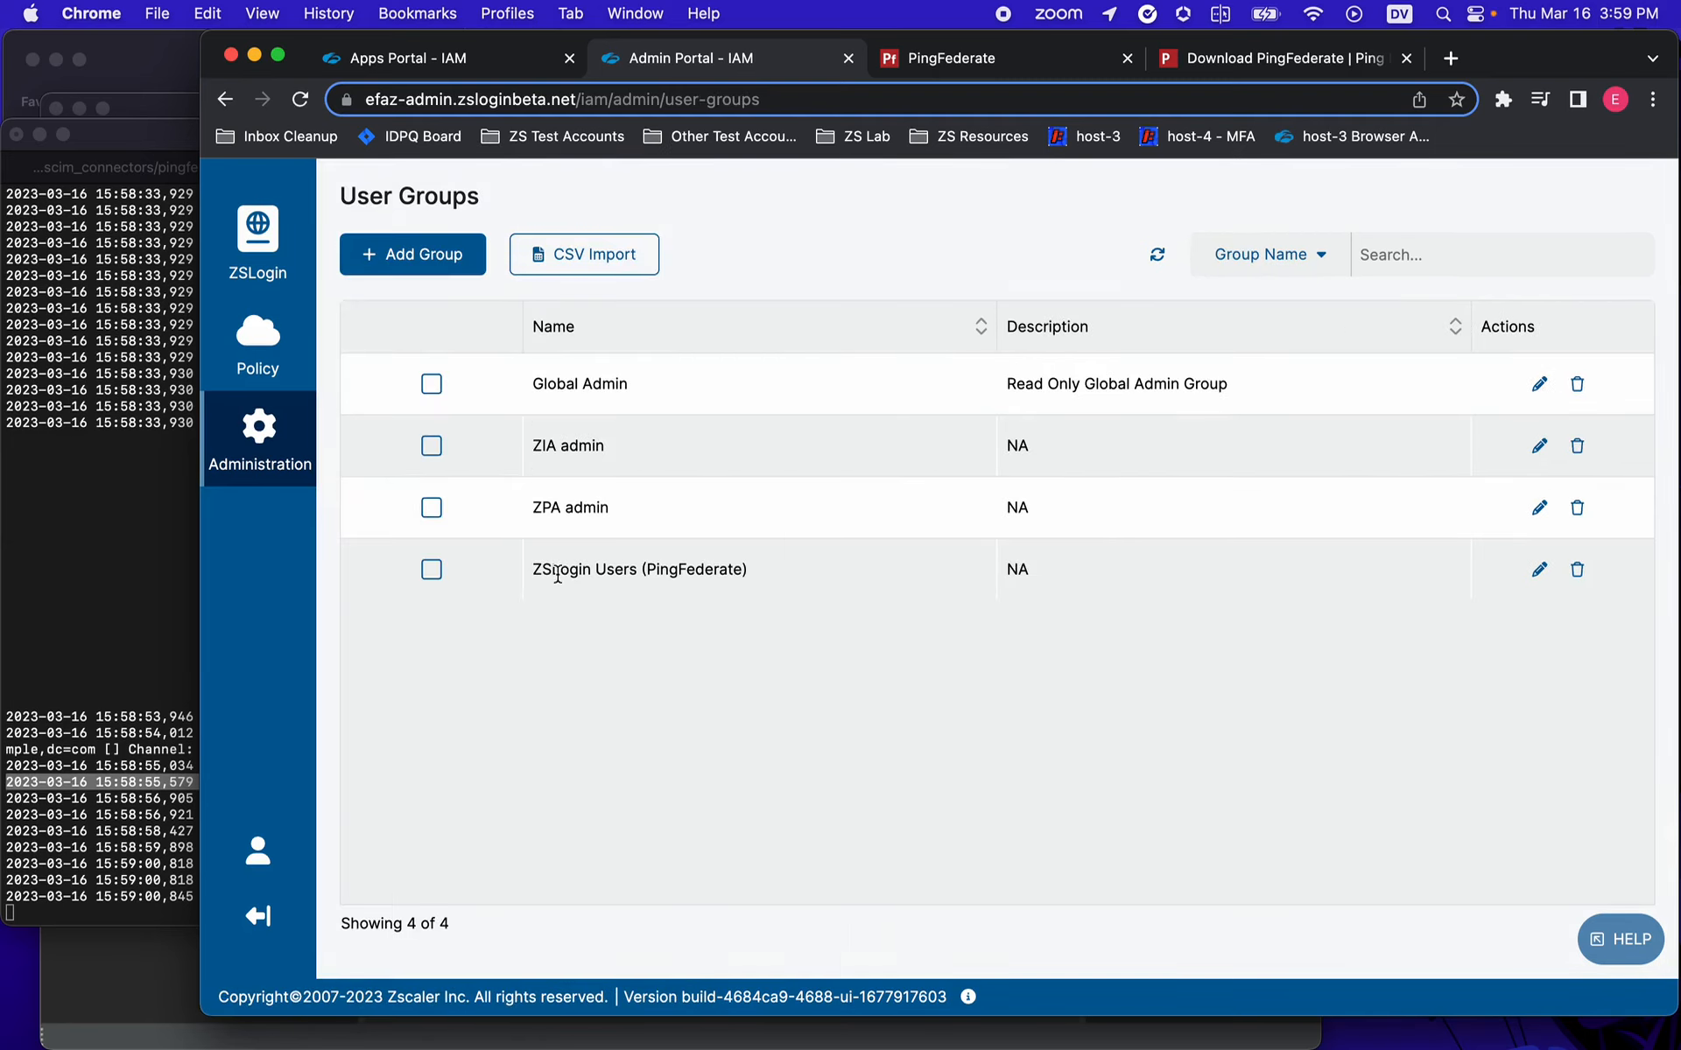
left_click_drag(543, 569, 749, 580)
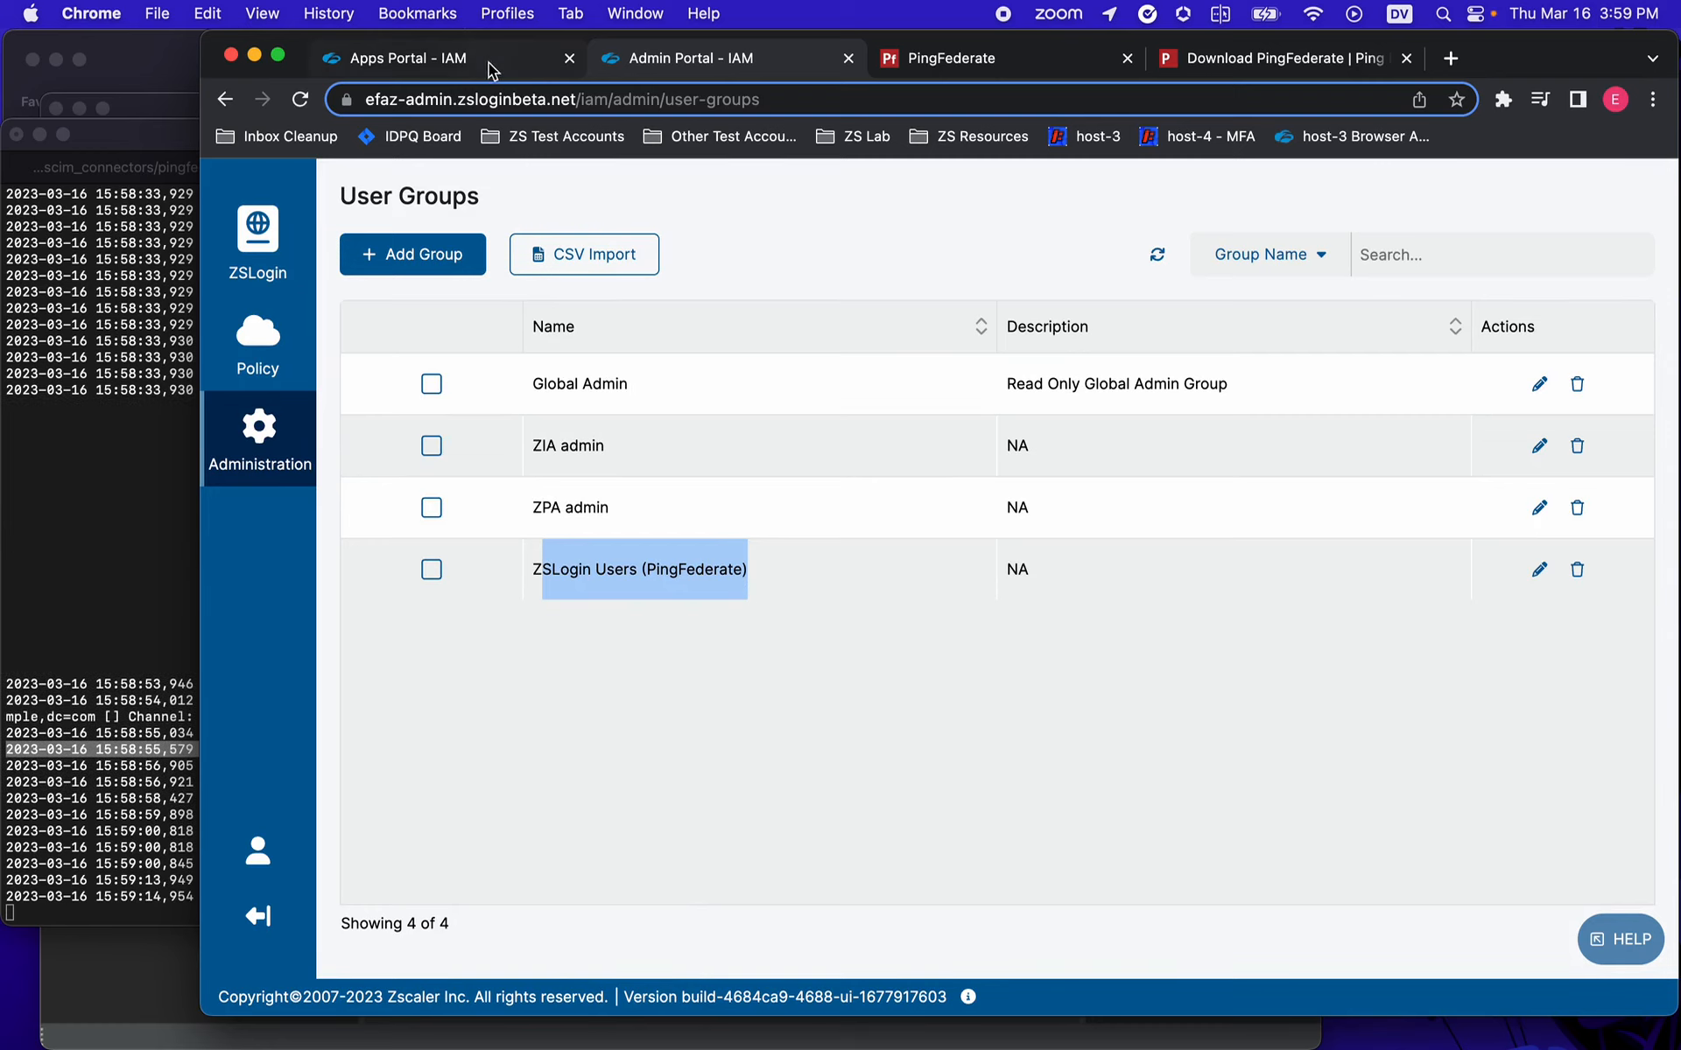
mouse_move(233, 469)
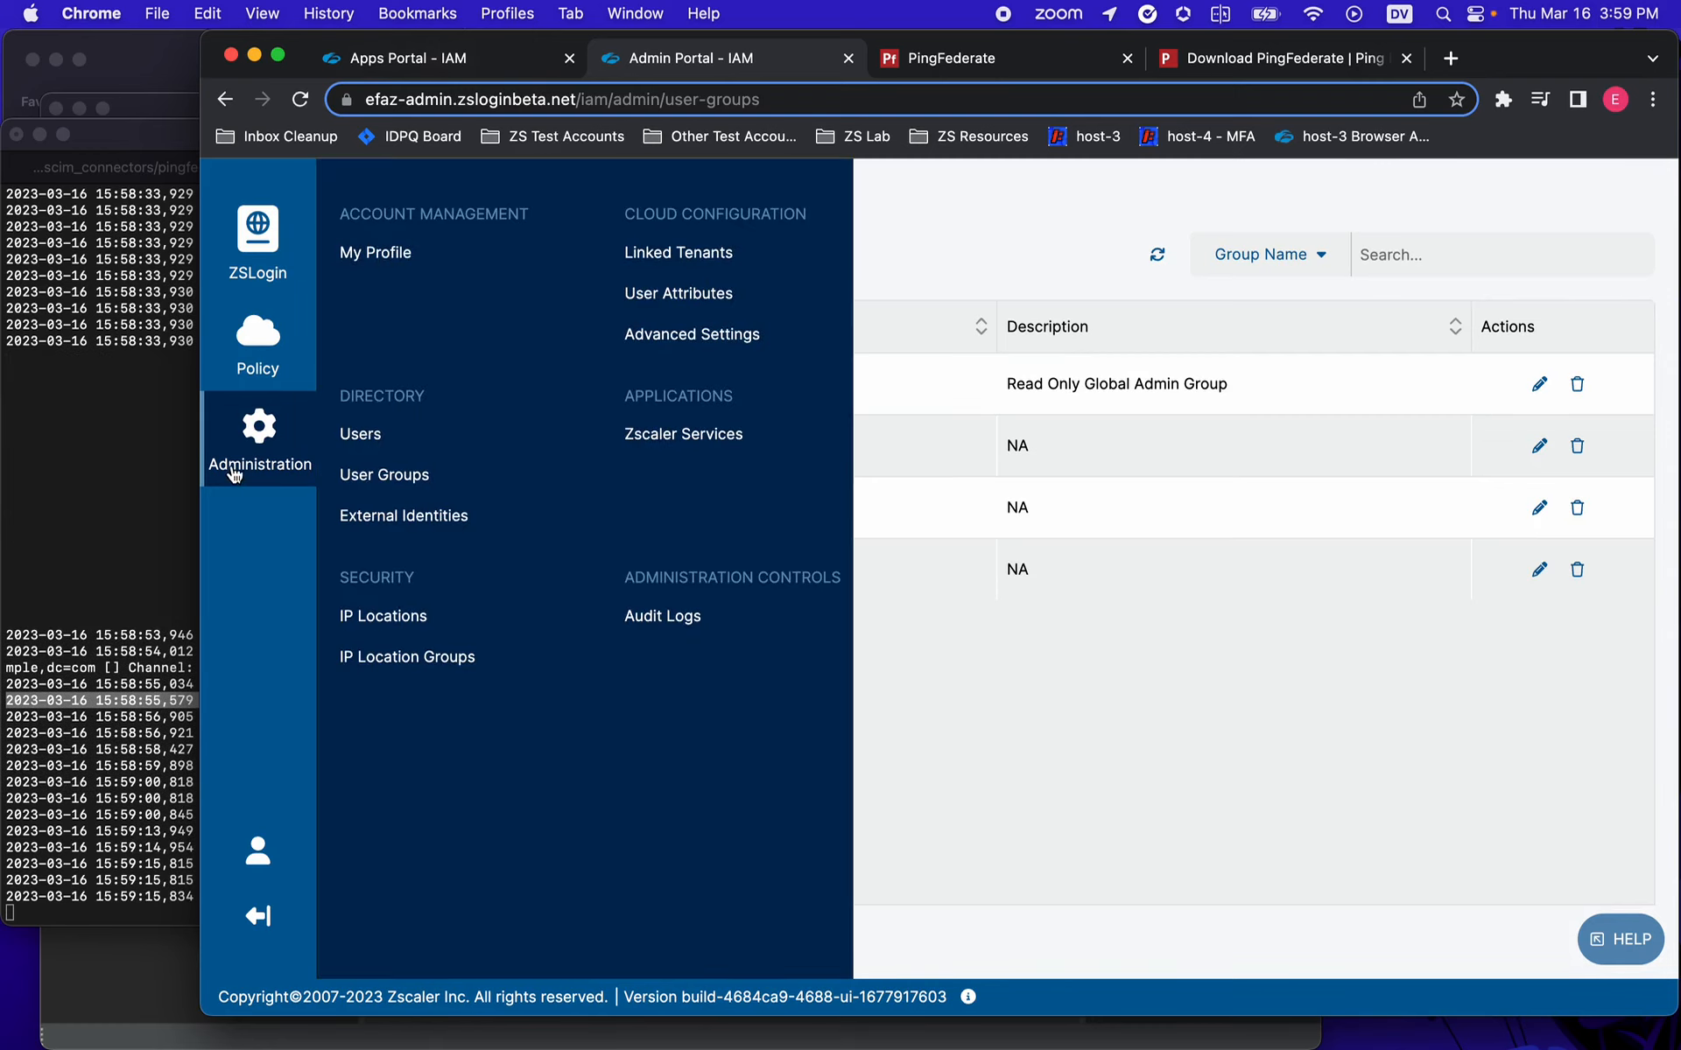
left_click(356, 438)
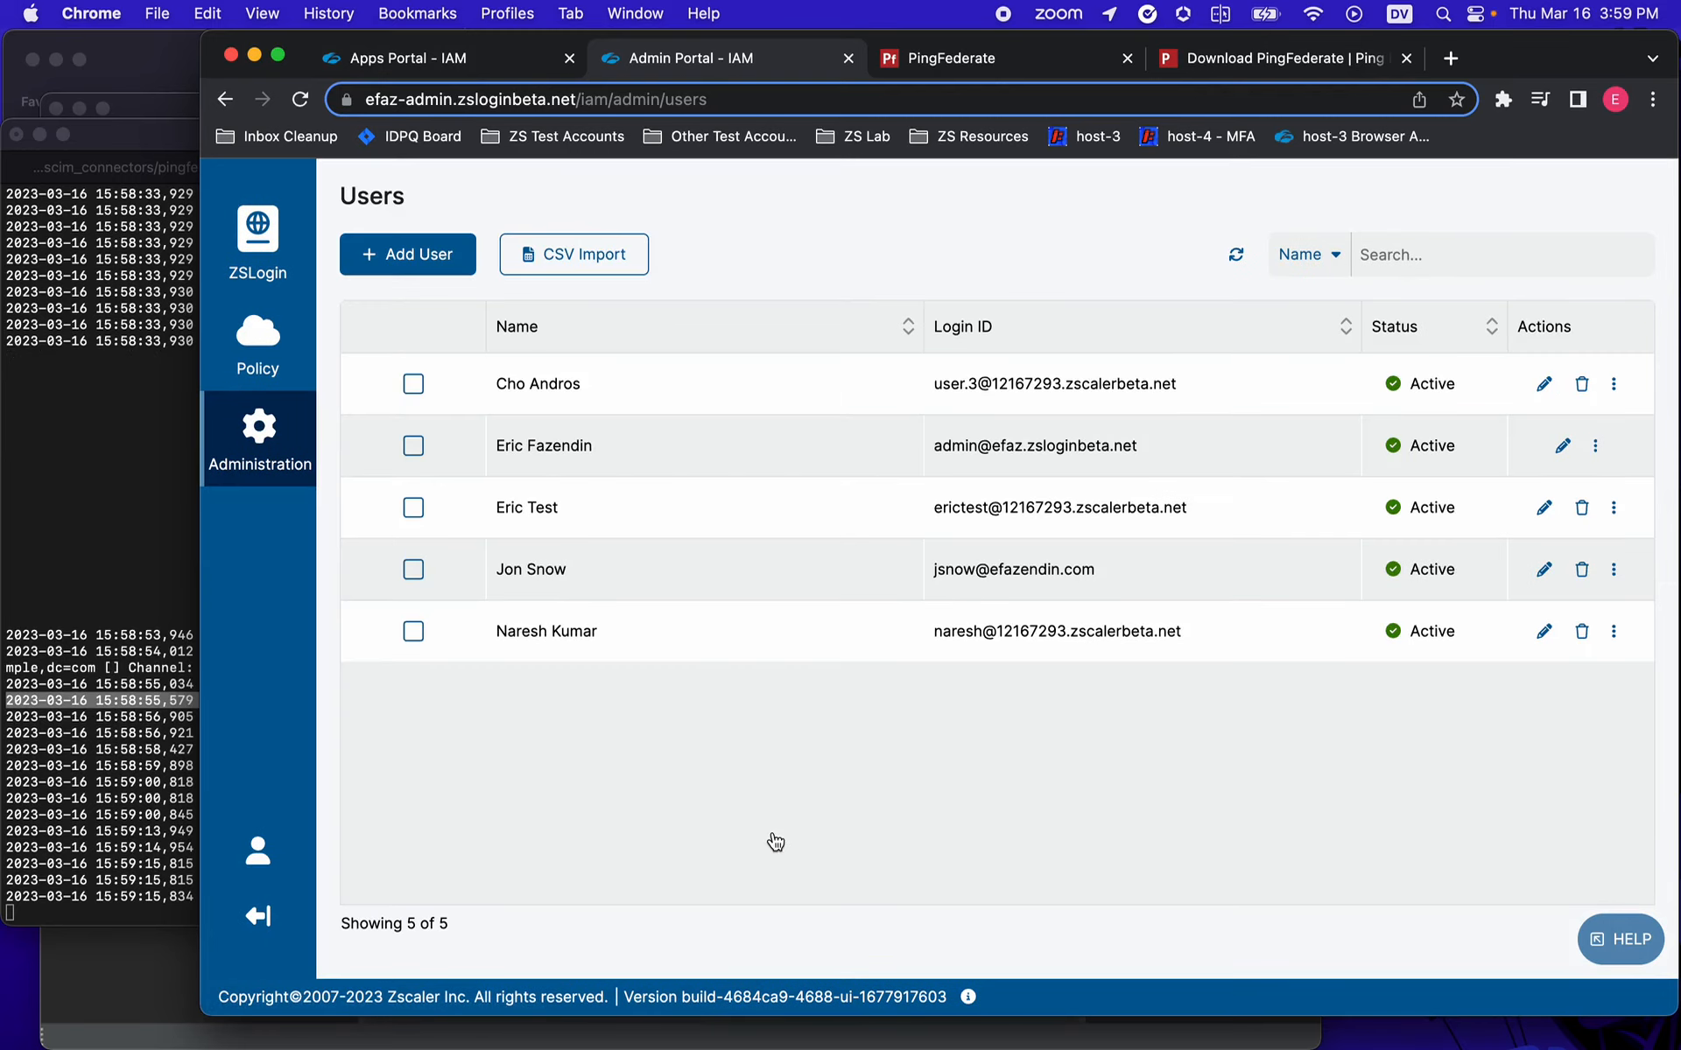
key("super+Tab")
- Copy the uid=user.4 DN and add it as a new uniqueMember of cn=ZSLogin Users
left_click(192, 524)
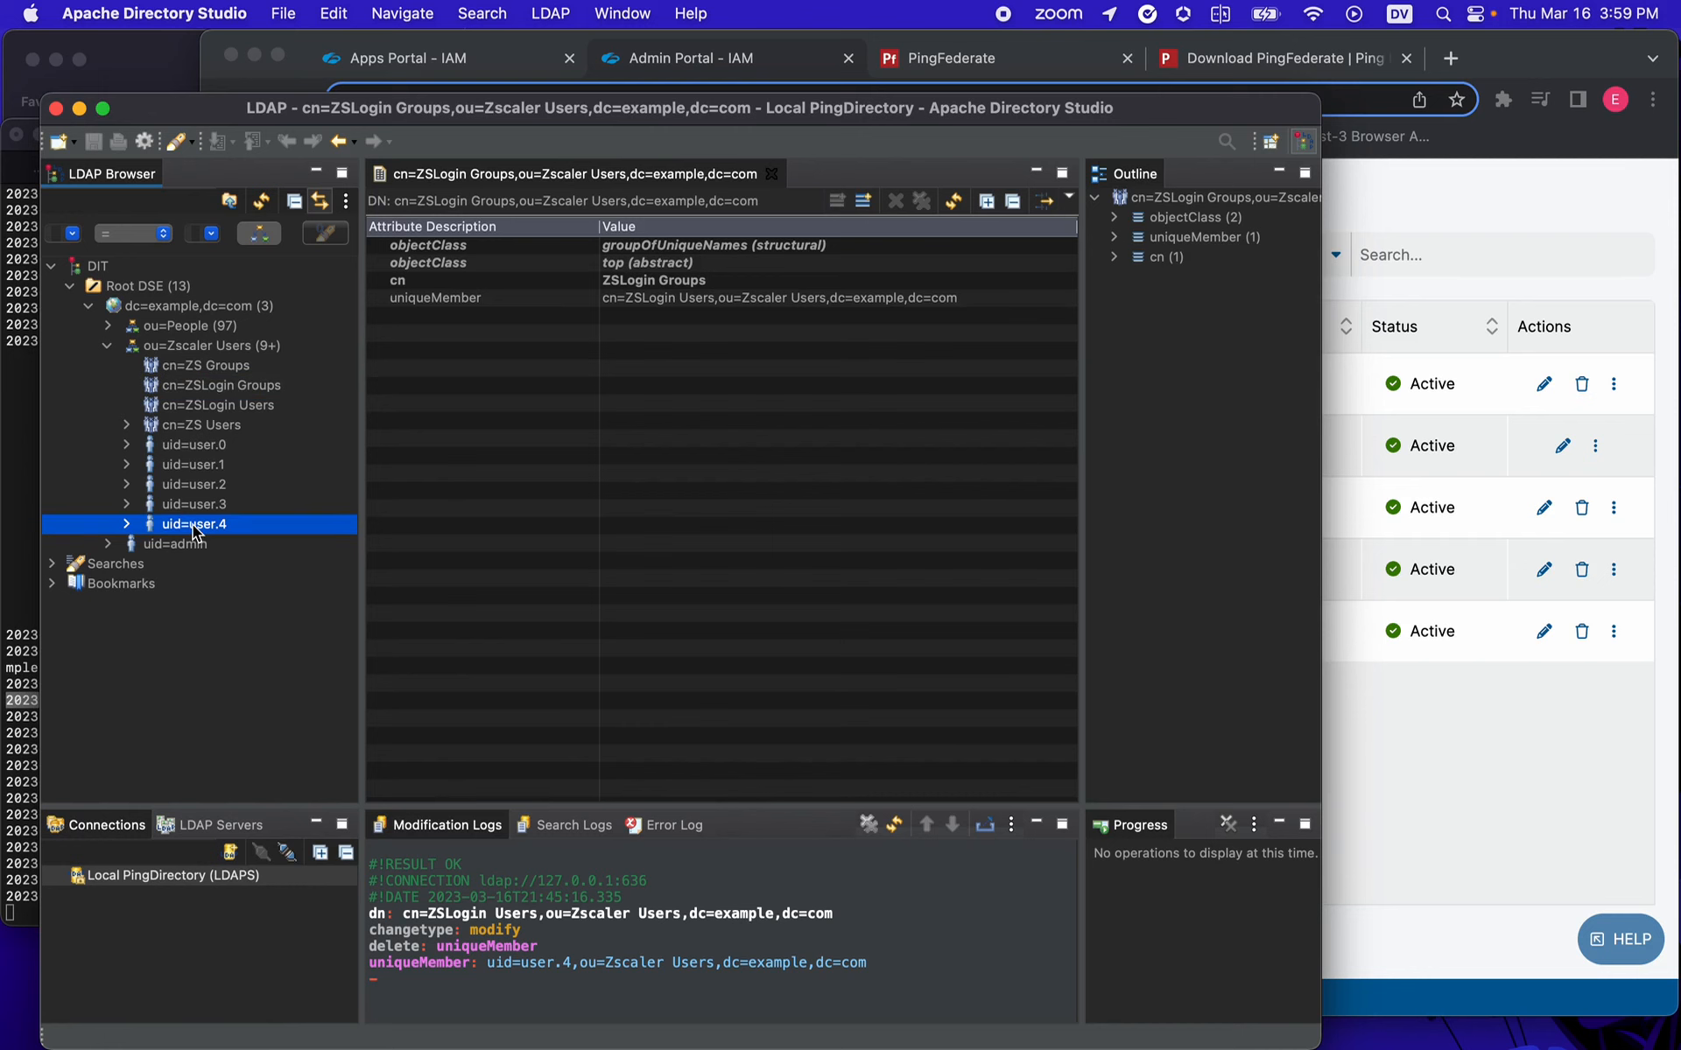
right_click(203, 530)
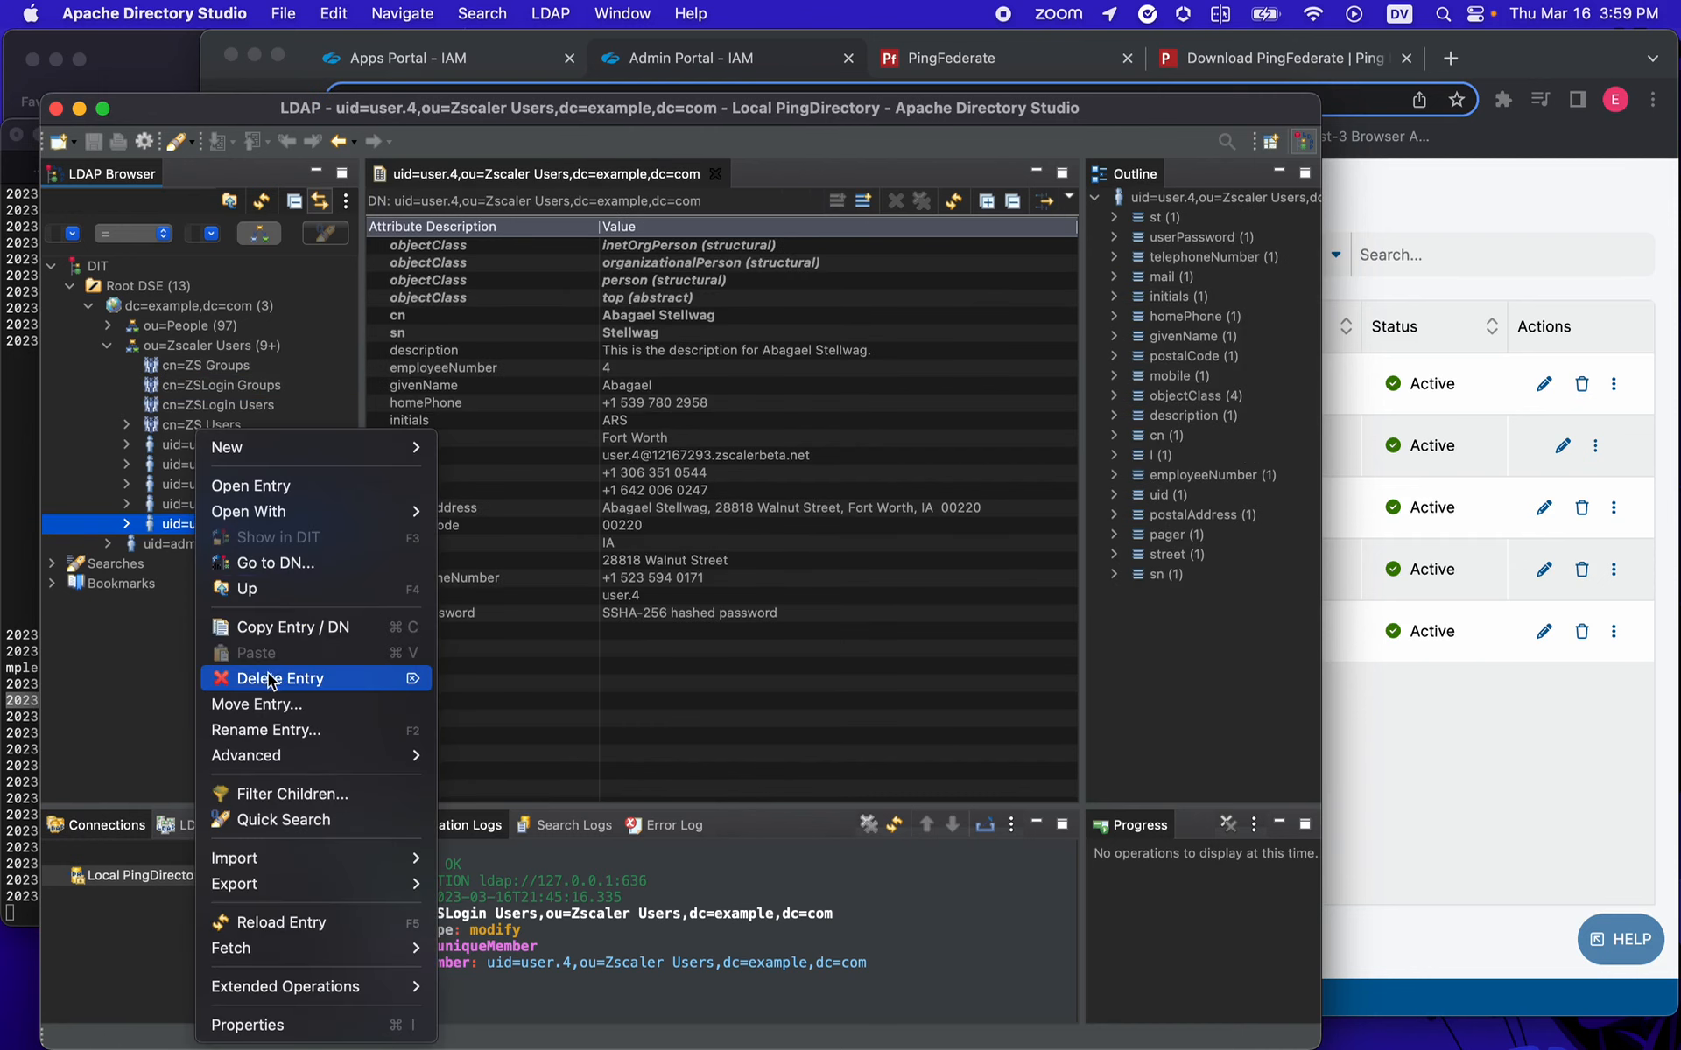
left_click(295, 628)
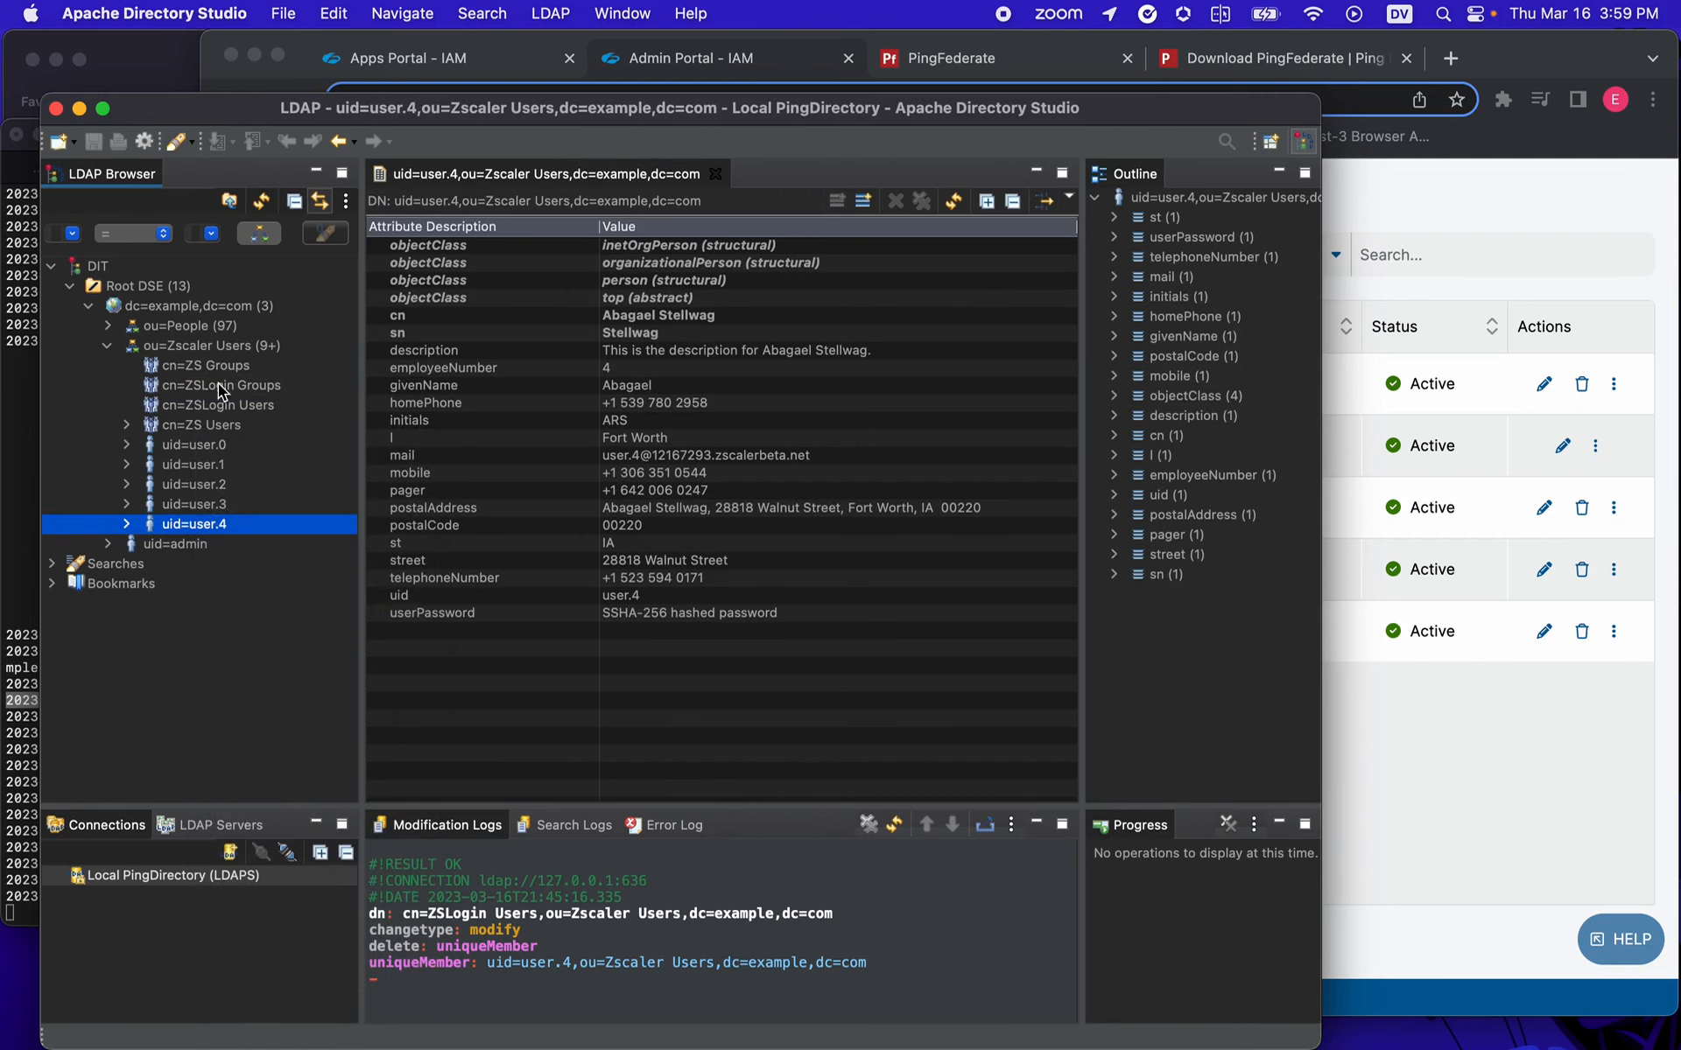
left_click(248, 407)
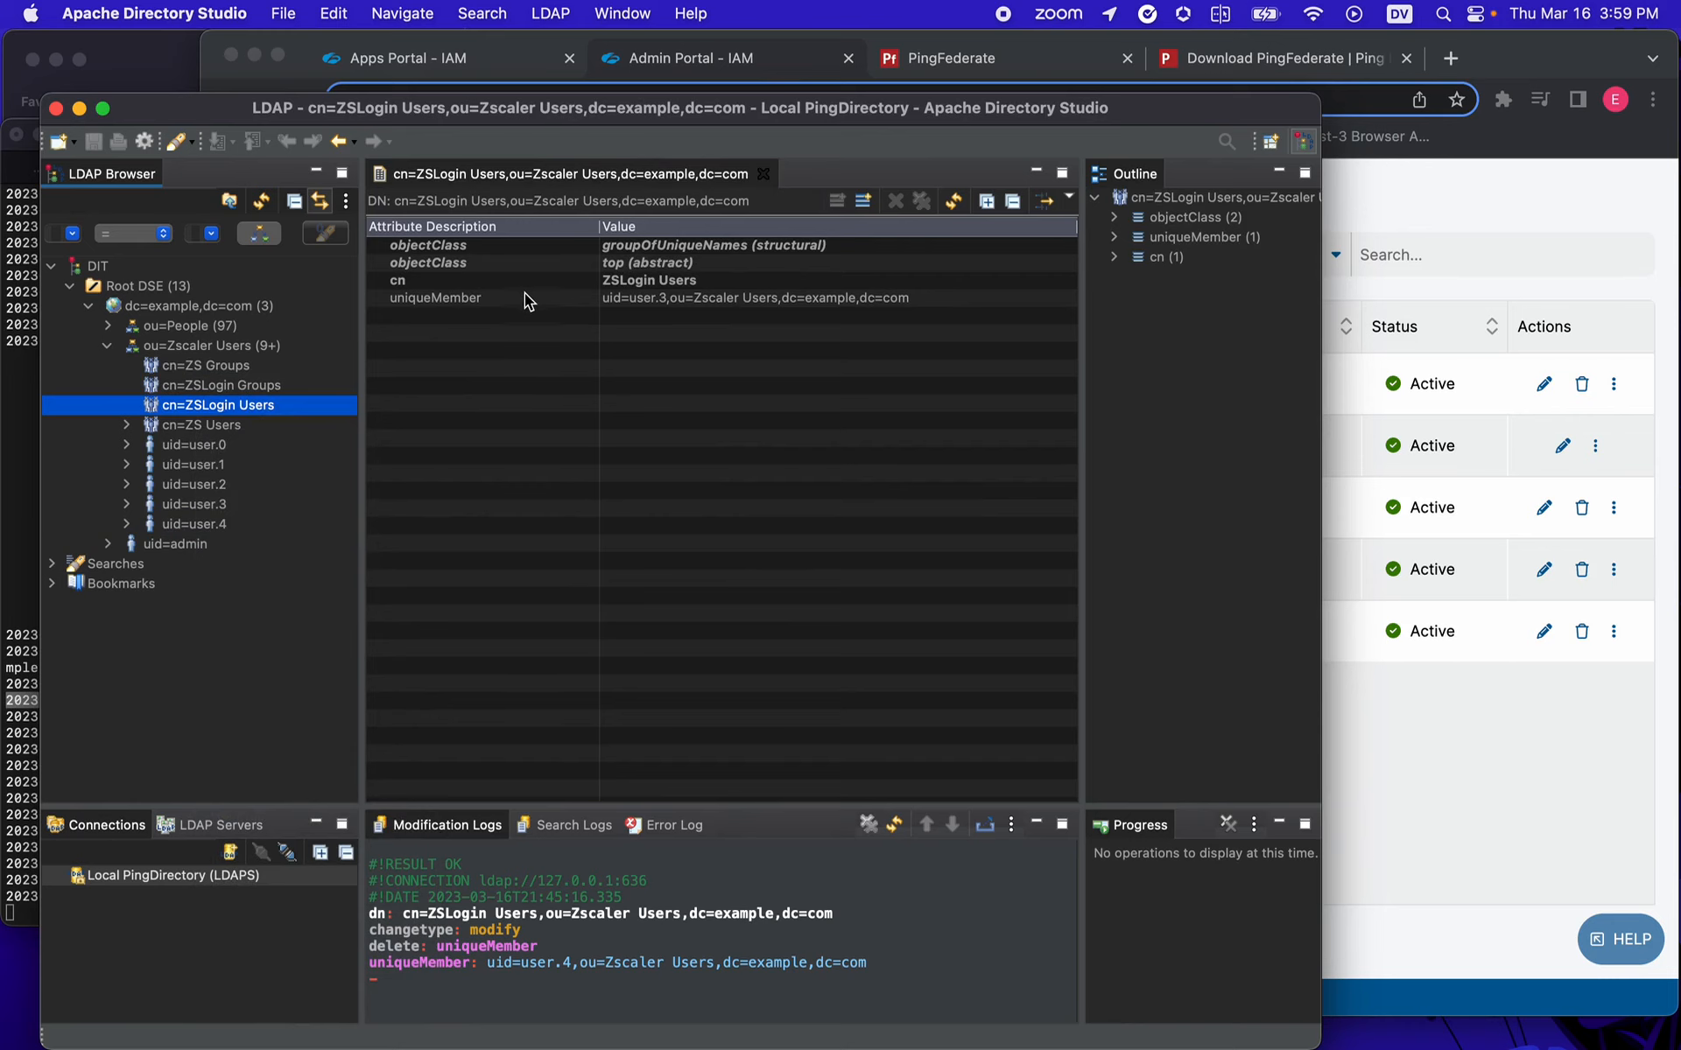
right_click(523, 295)
key("Escape")
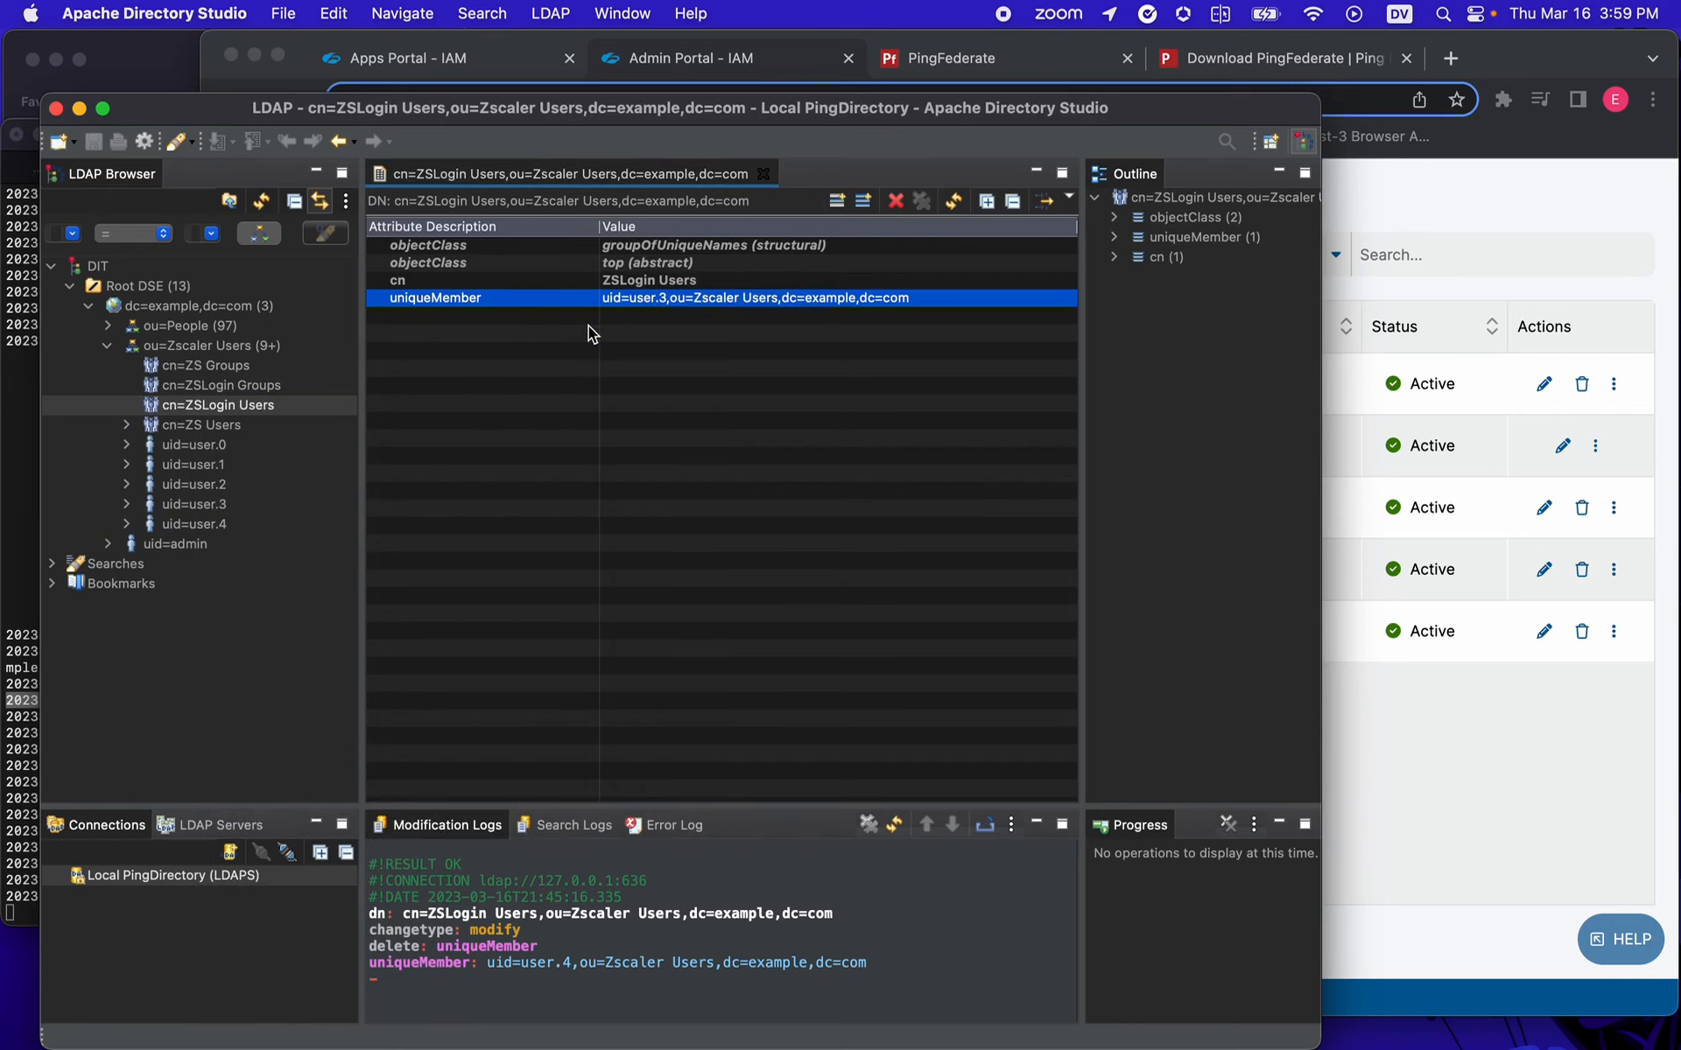
type("uid=user.4,ou=Zscaler Users,dc=example,dc=com")
key("Return")
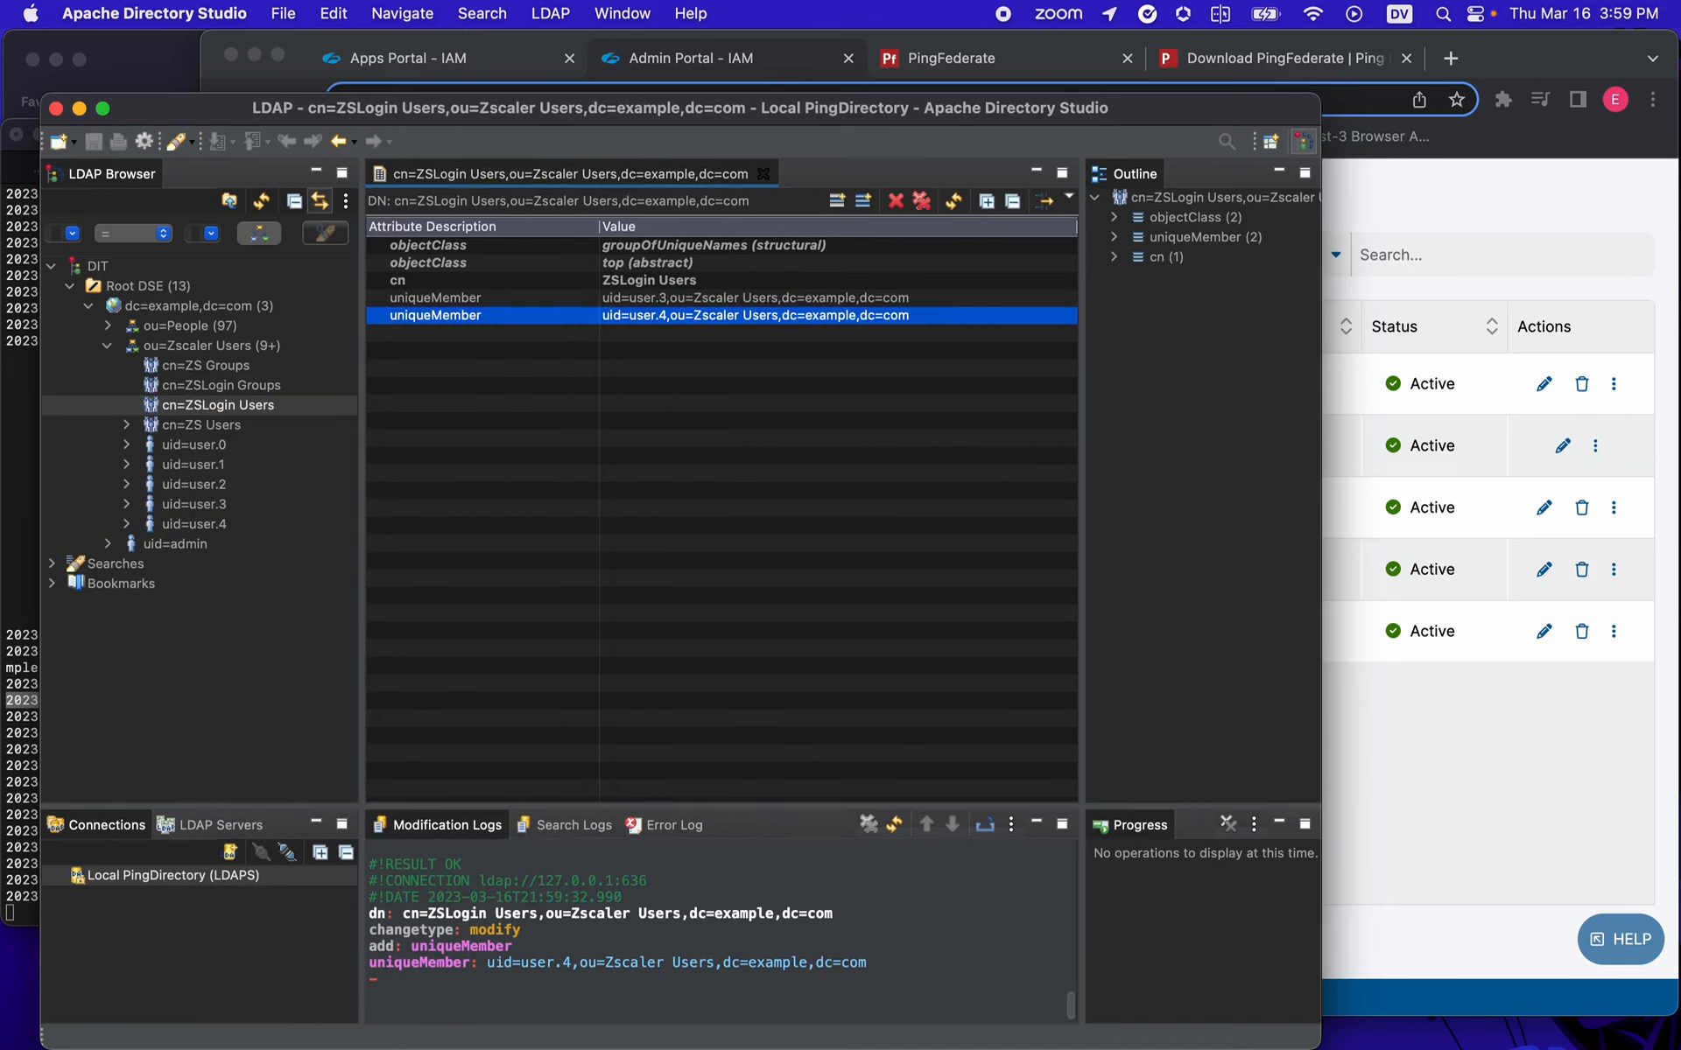
left_click(29, 576)
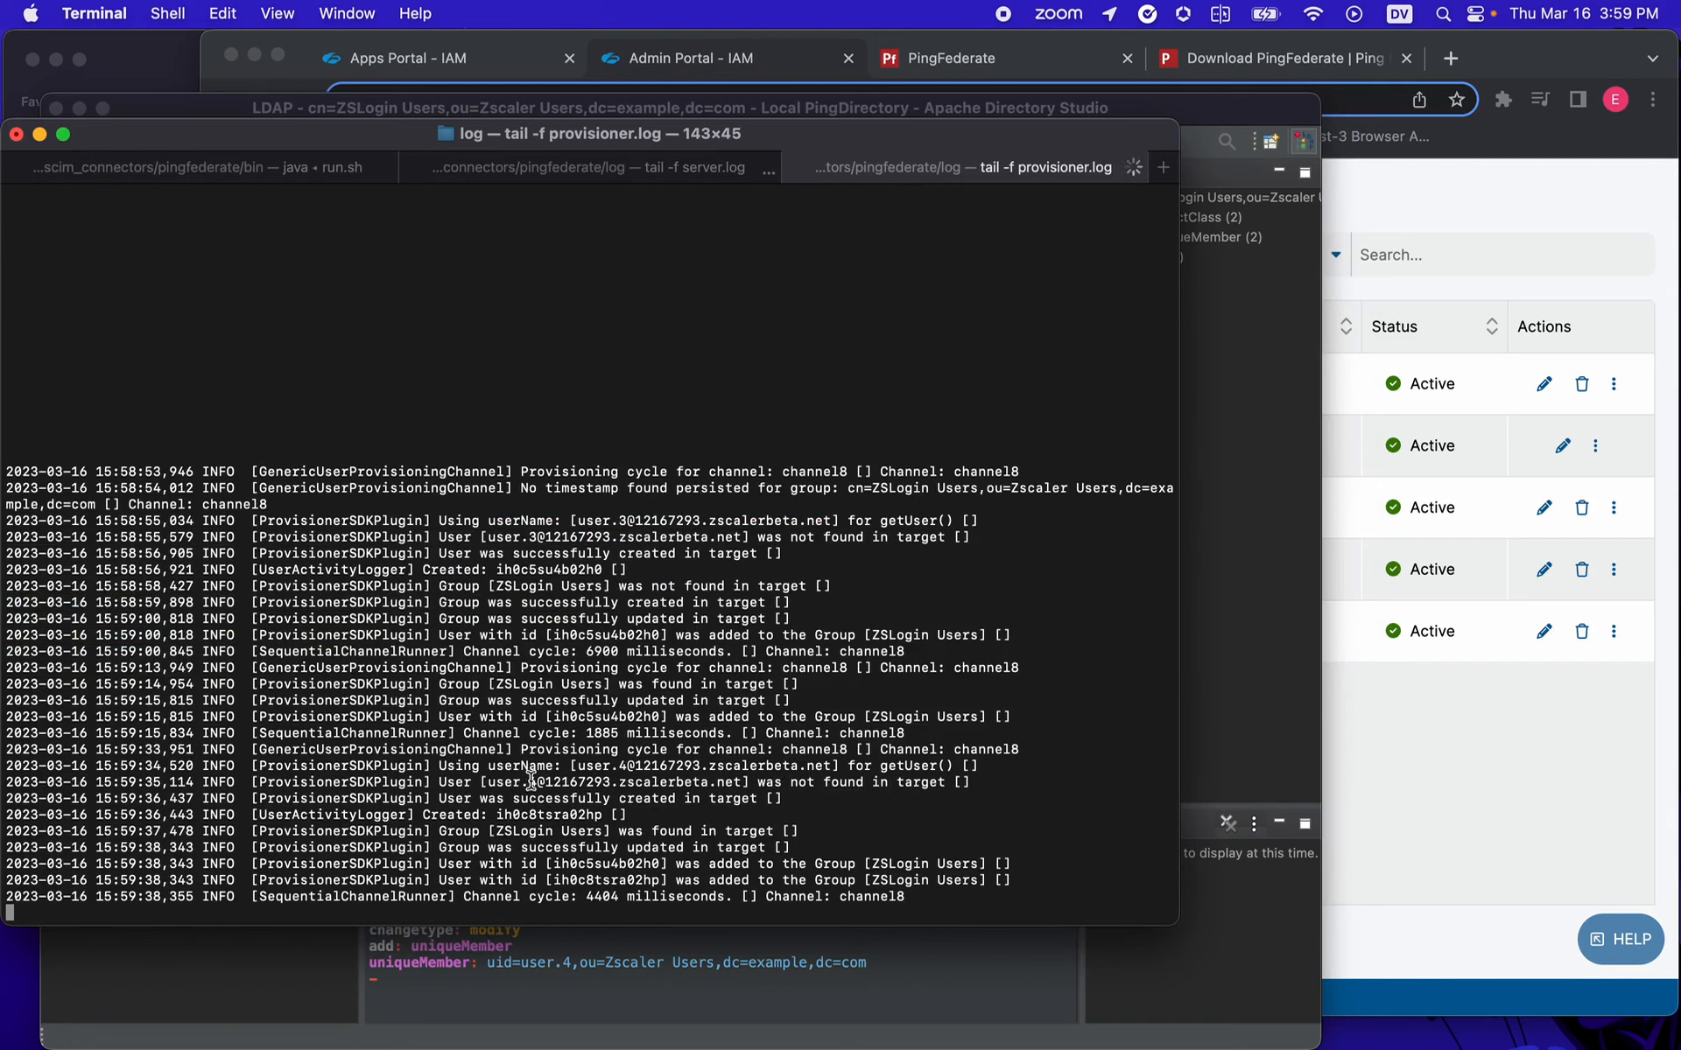
- Check the log for user.4's creation and reload Users to see six users listed
left_click_drag(544, 781, 455, 767)
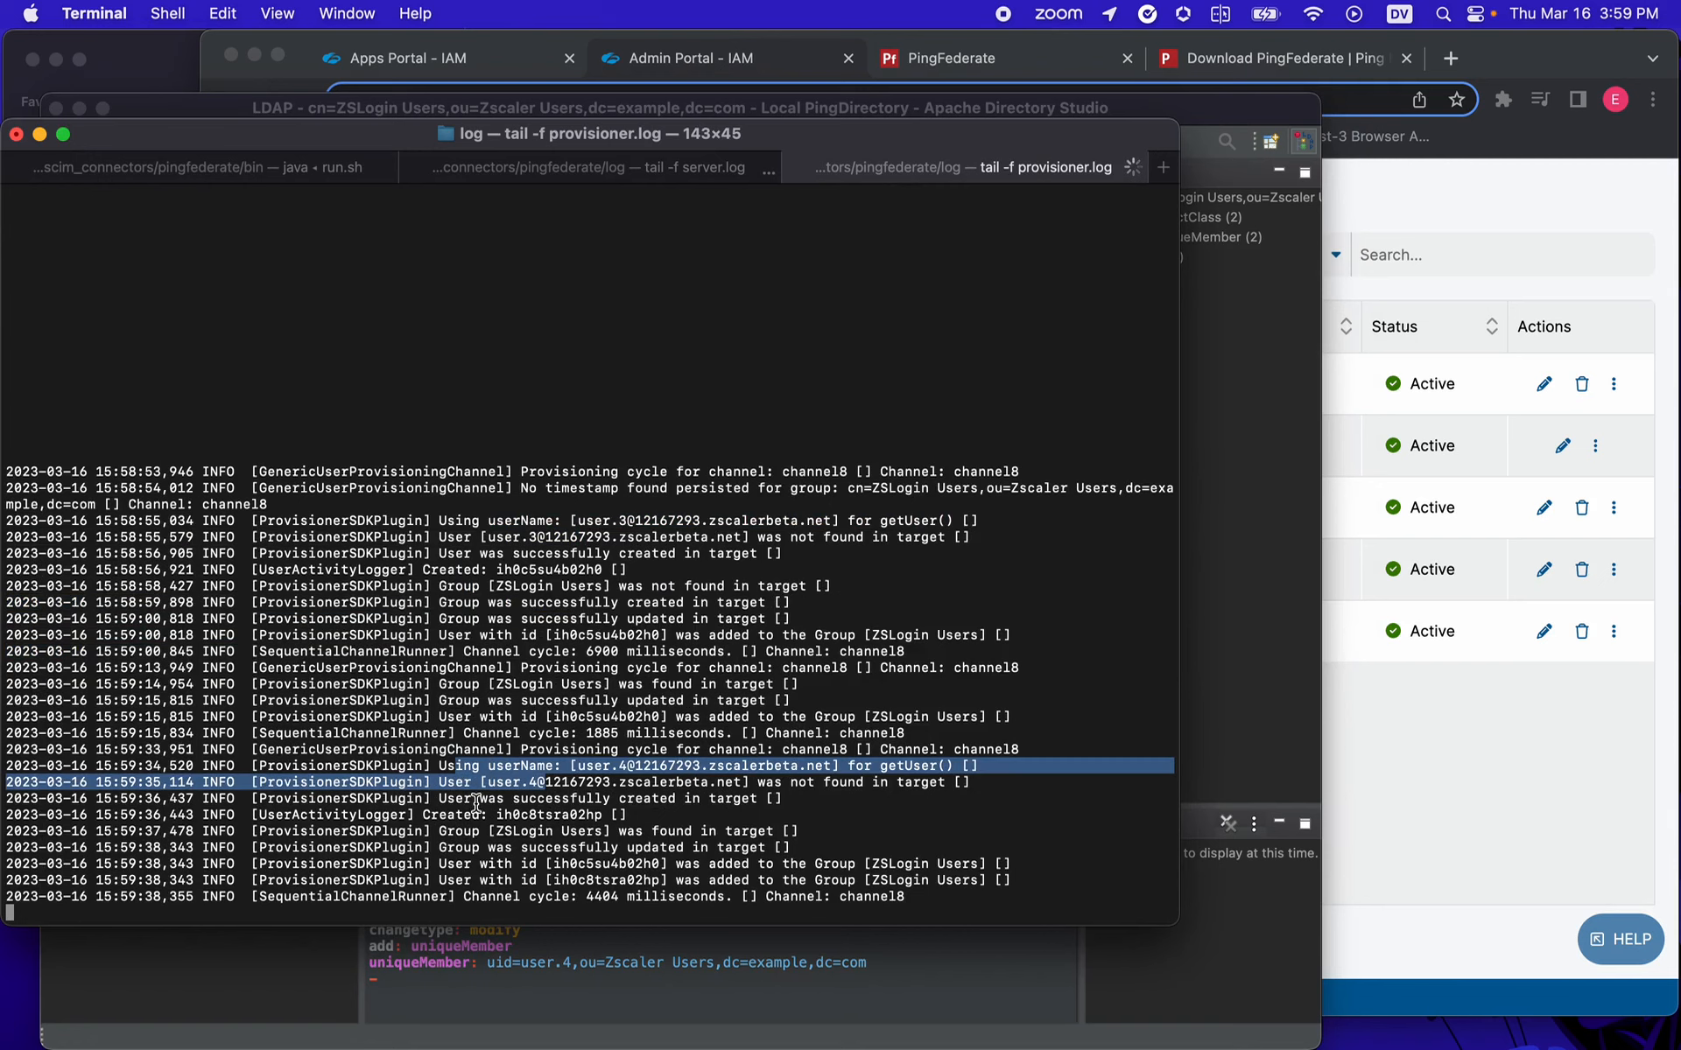
left_click(1386, 770)
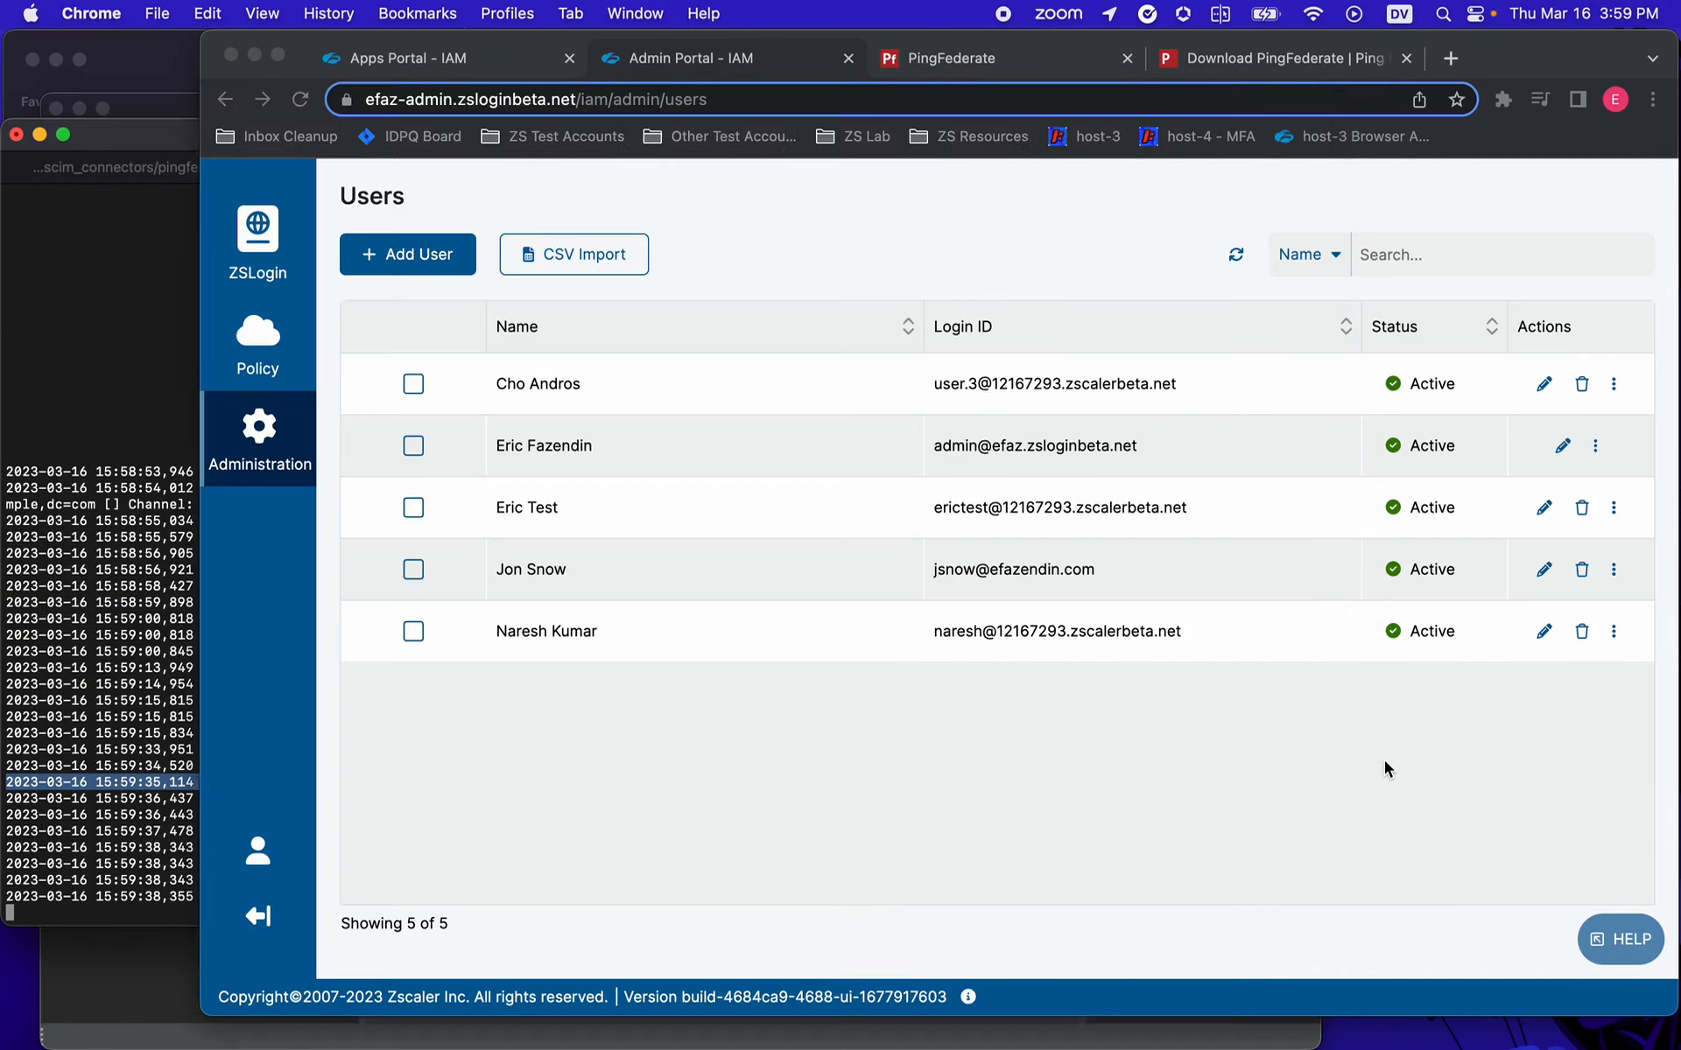
left_click(300, 99)
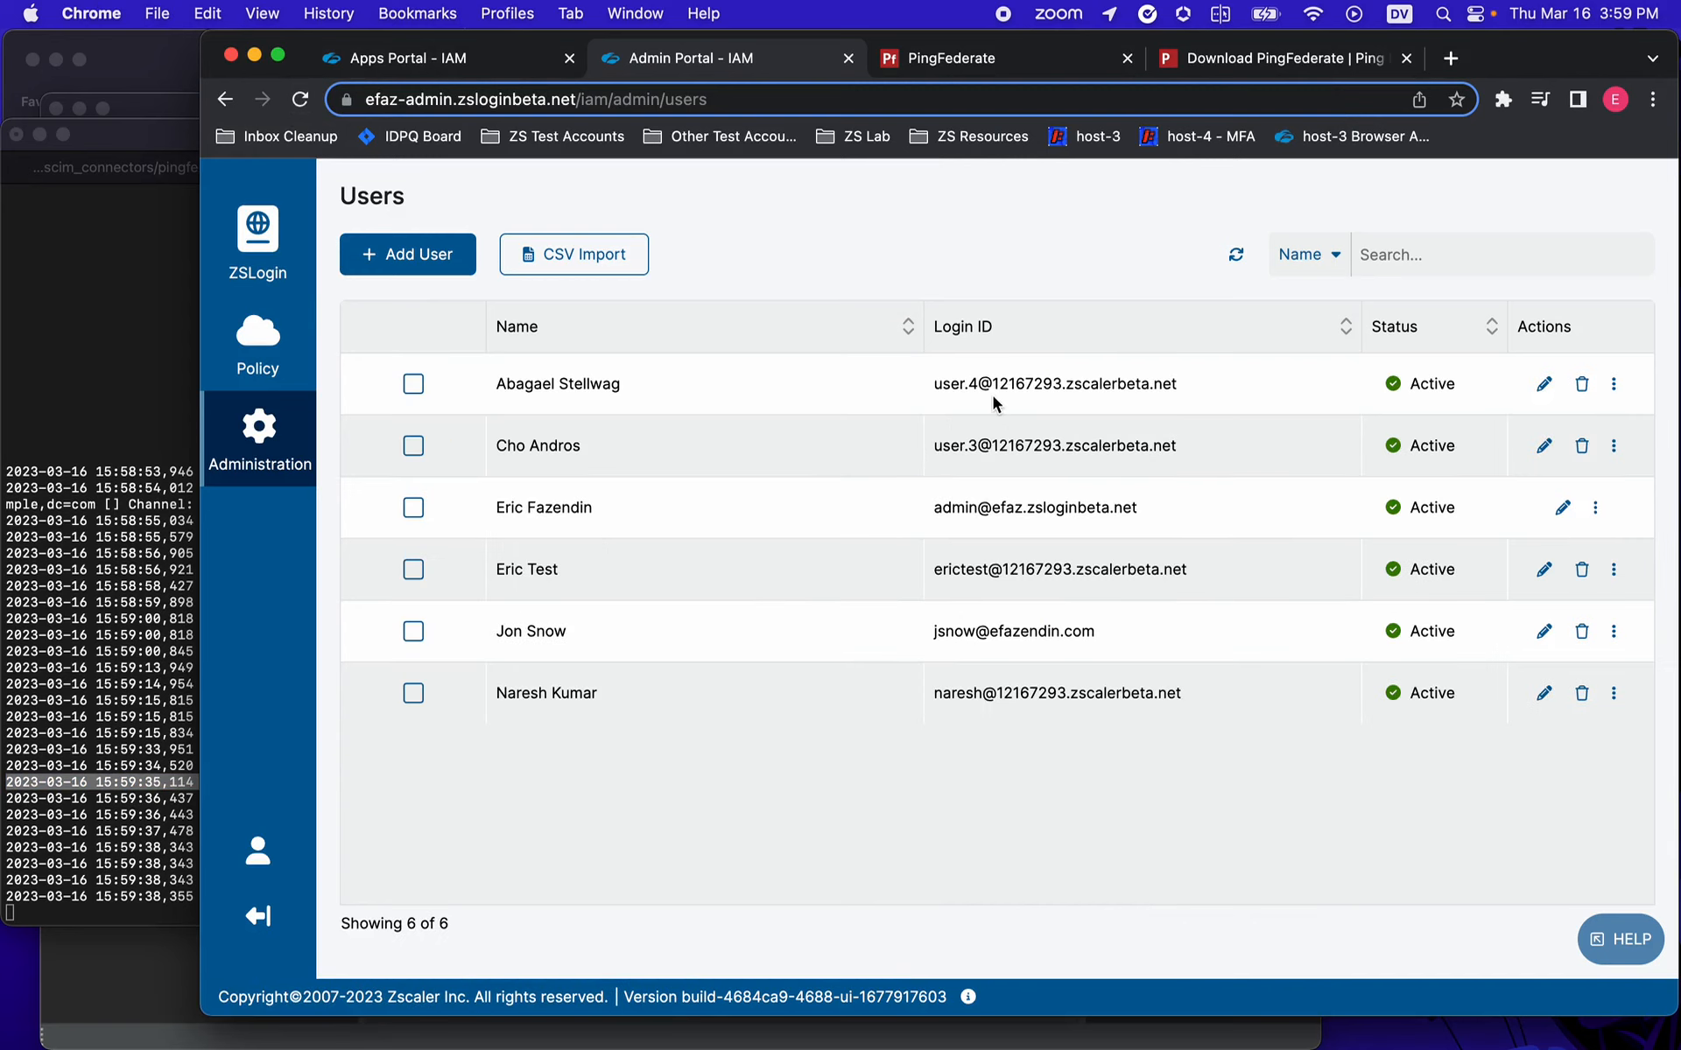
key("super+space")
- Launch Safari and load the efaz.zsloginbeta.net Zscaler portal
type("safar")
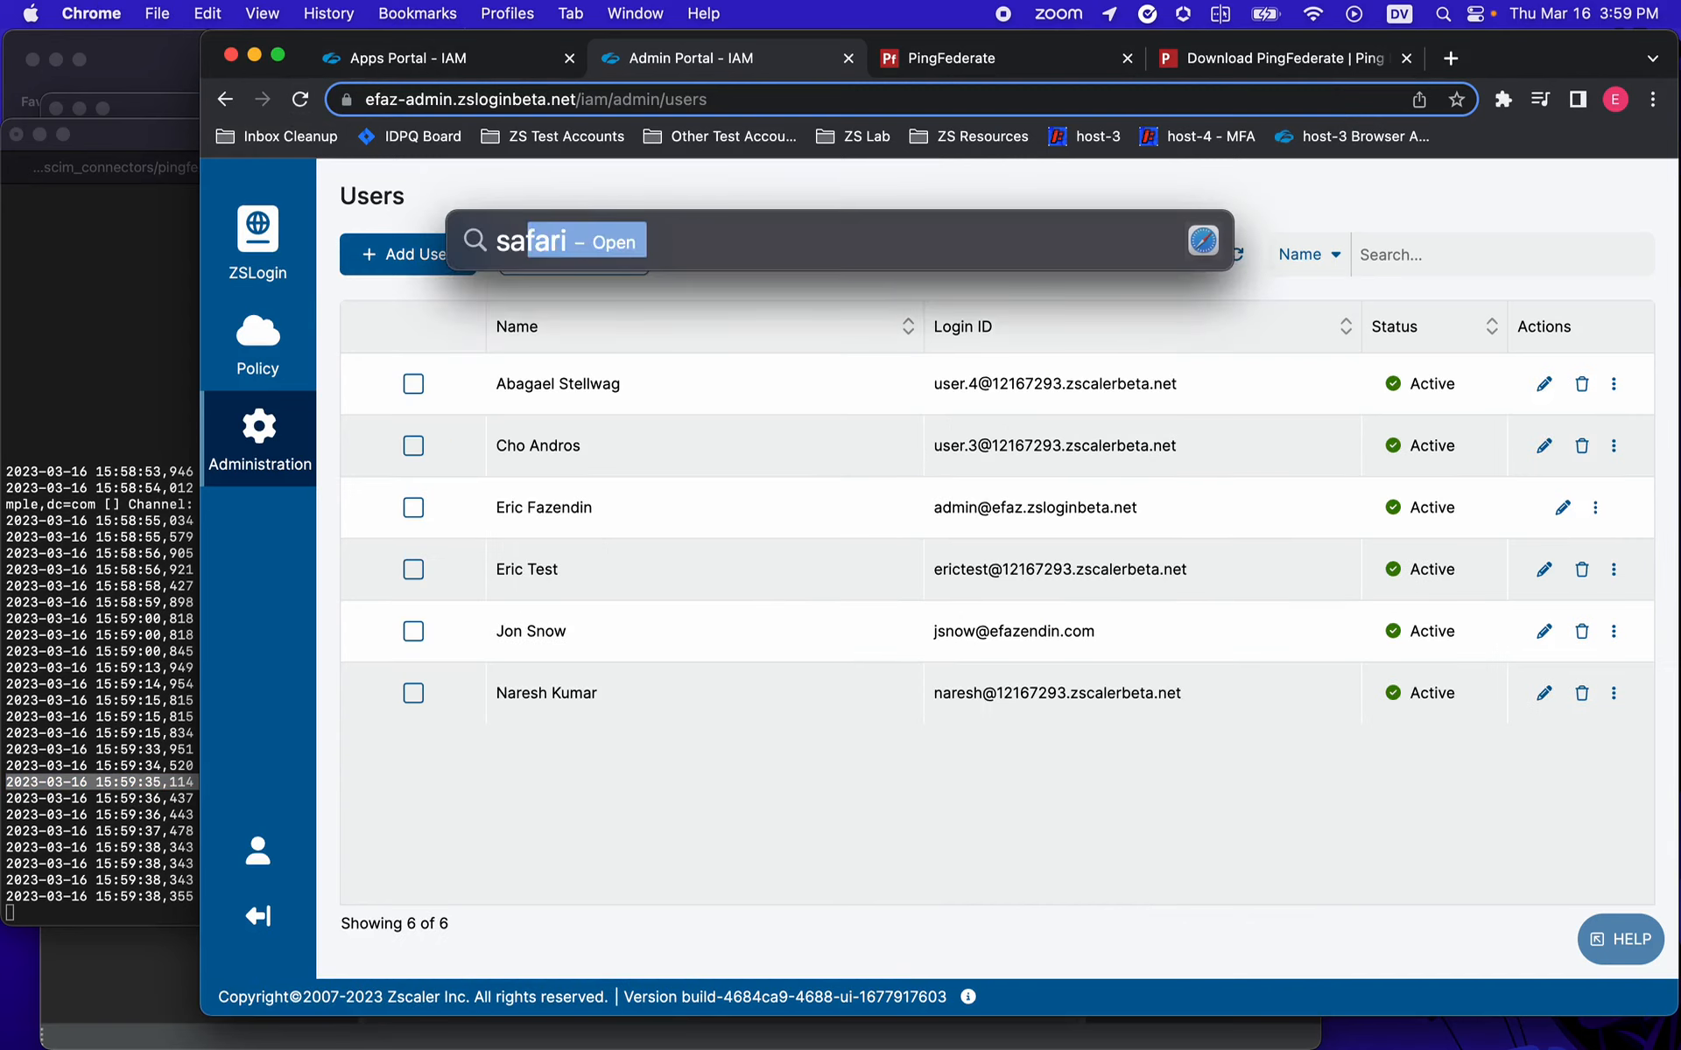
key("Return")
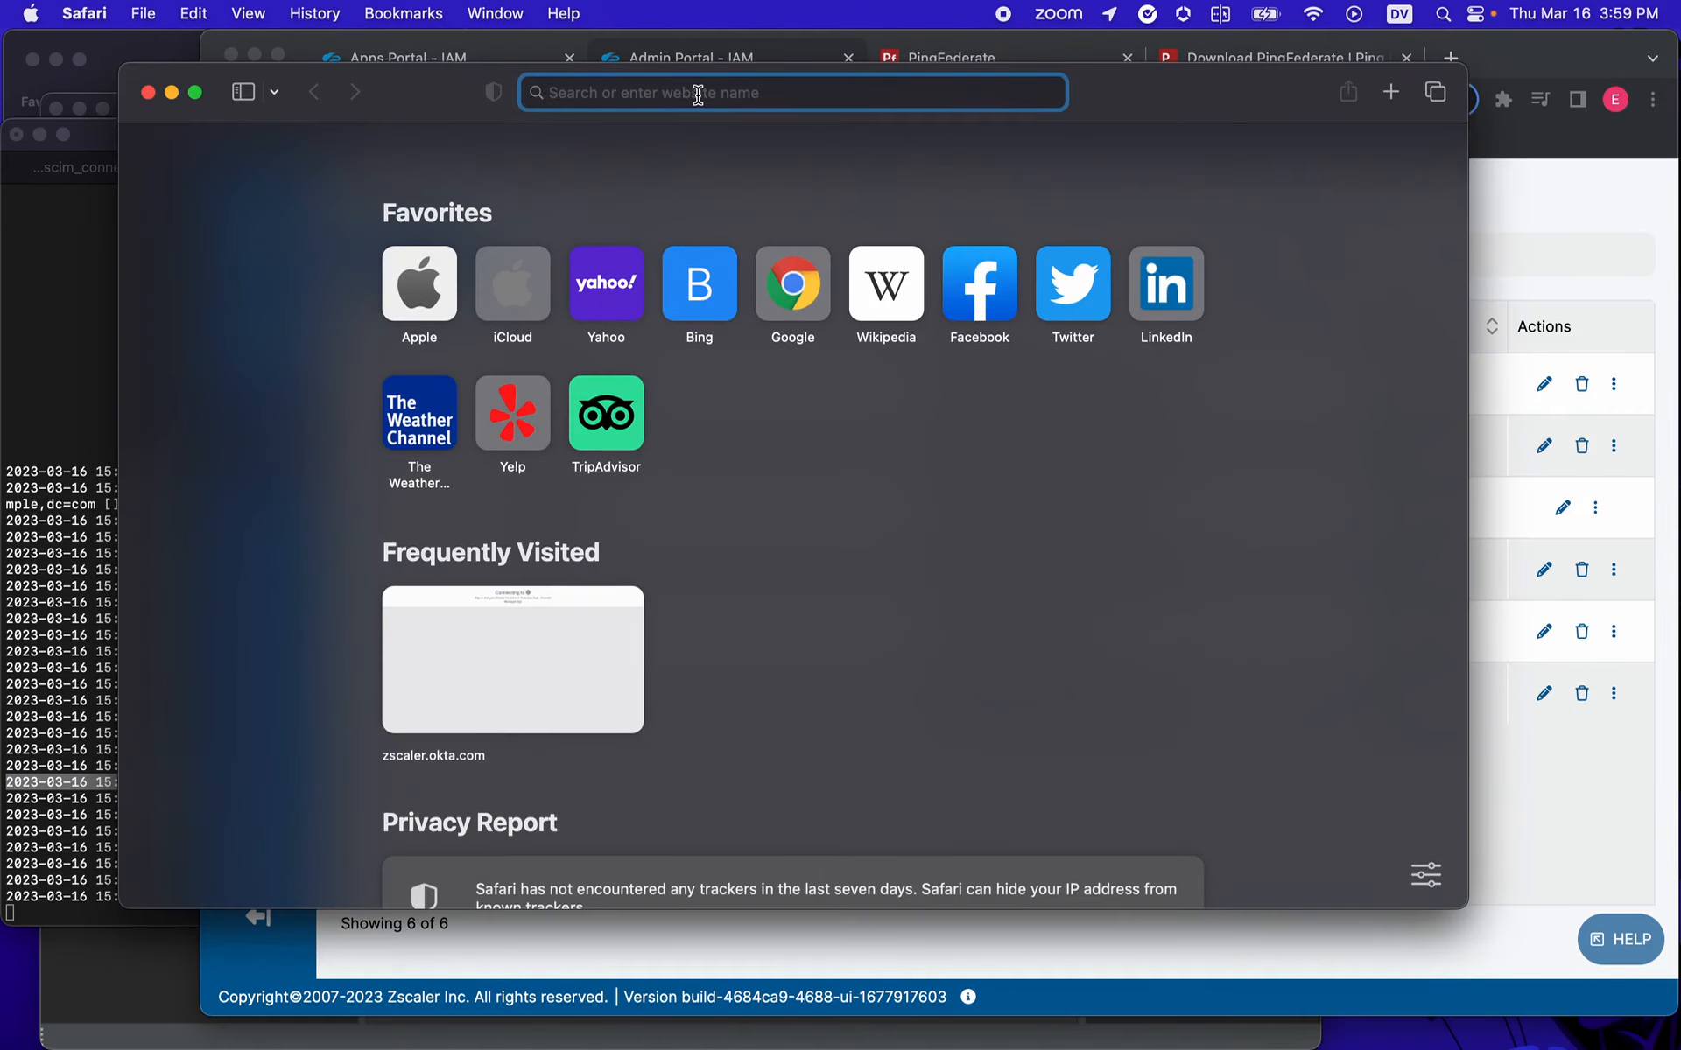
type("ef")
key("Return")
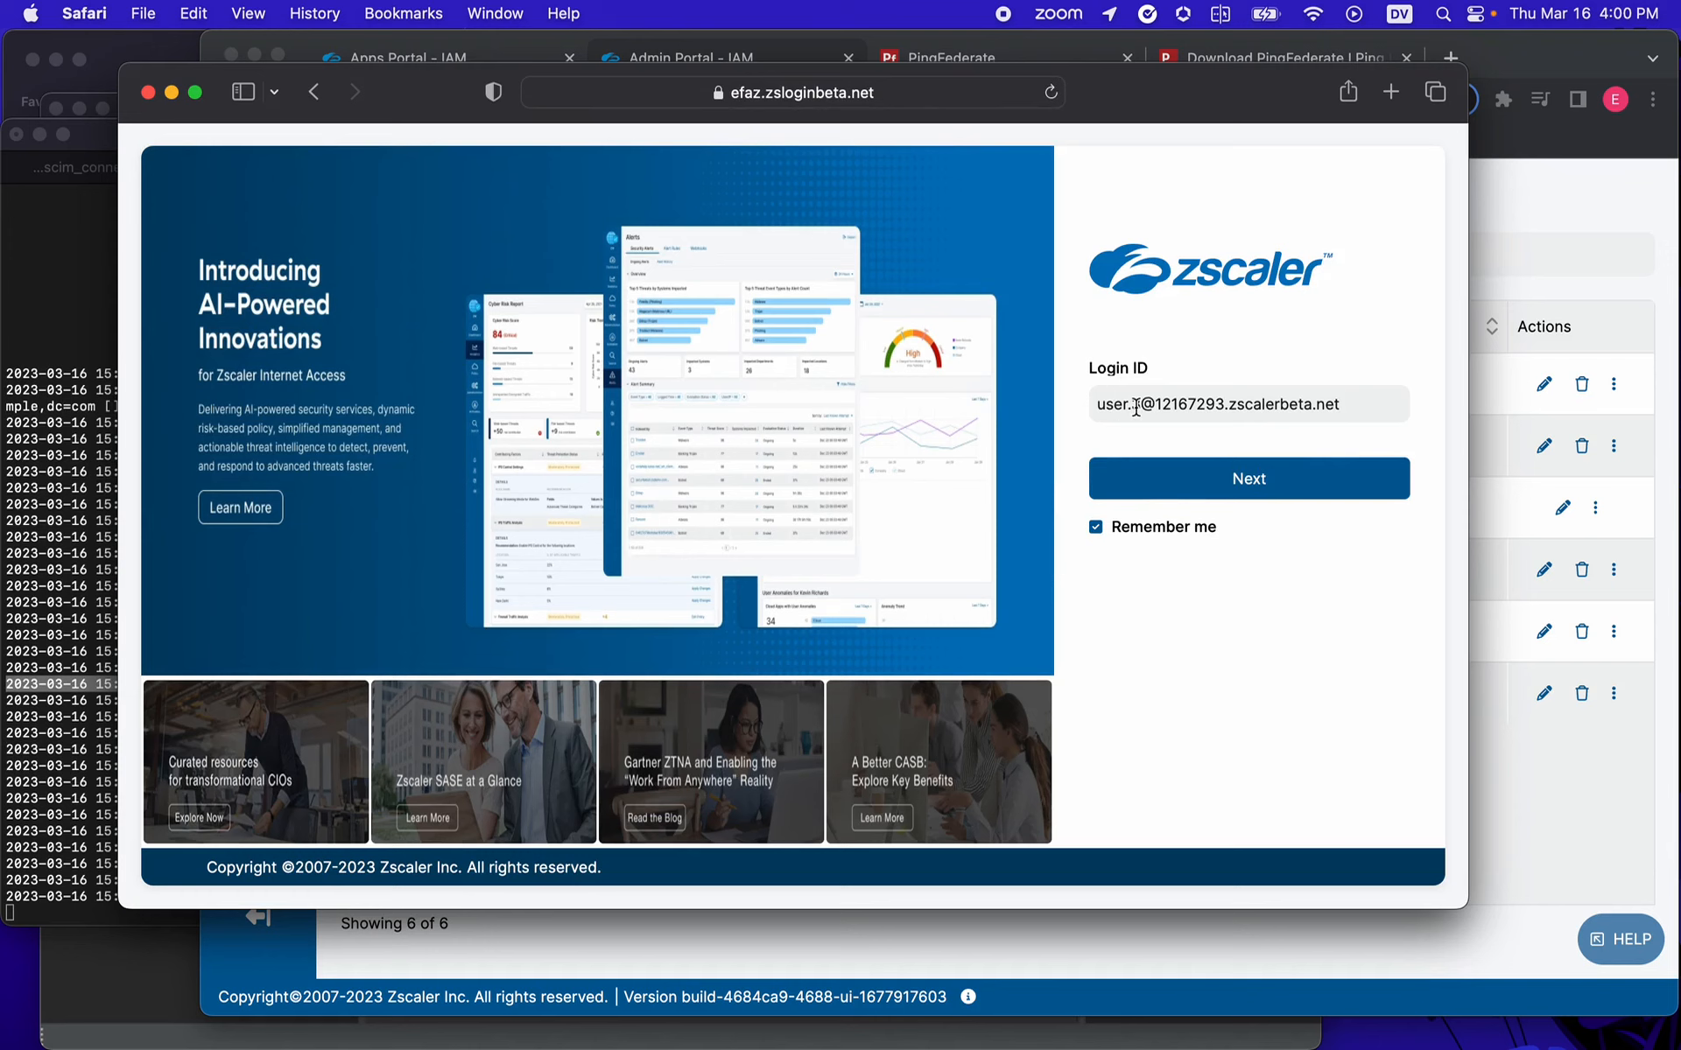
- Continue to PingFederate and sign on as user.3 with the account password
left_click(1201, 487)
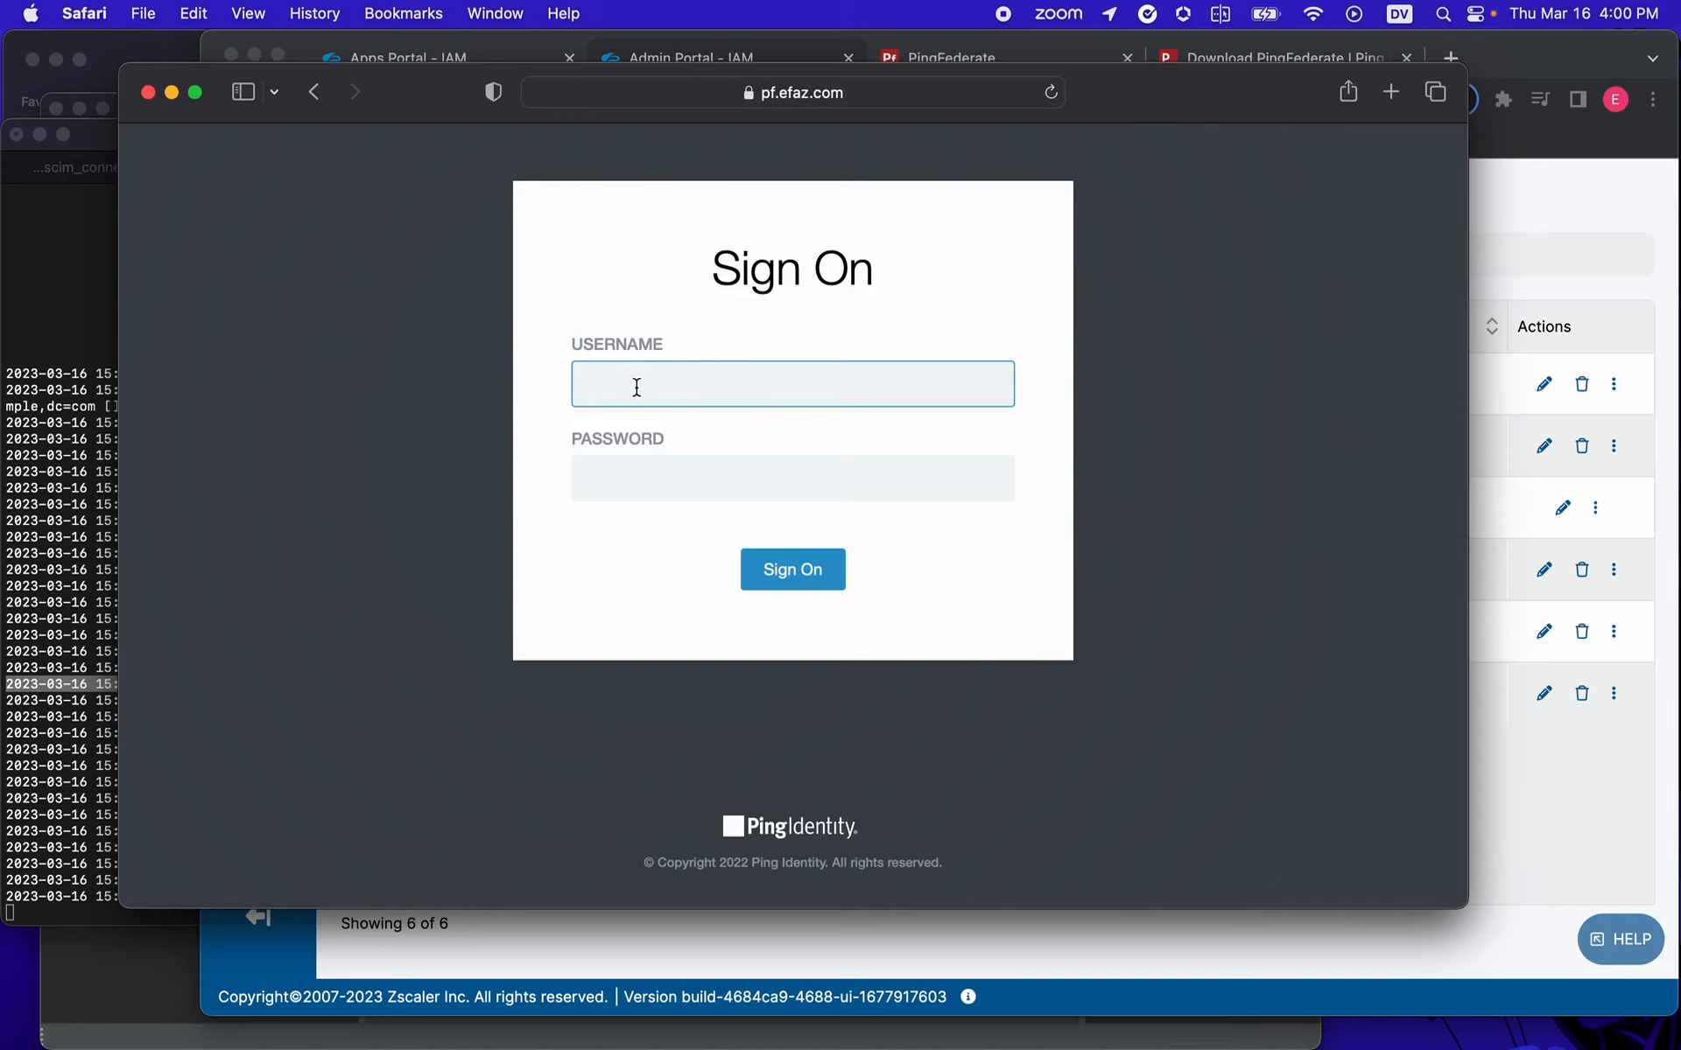
type("user.3")
key("Tab")
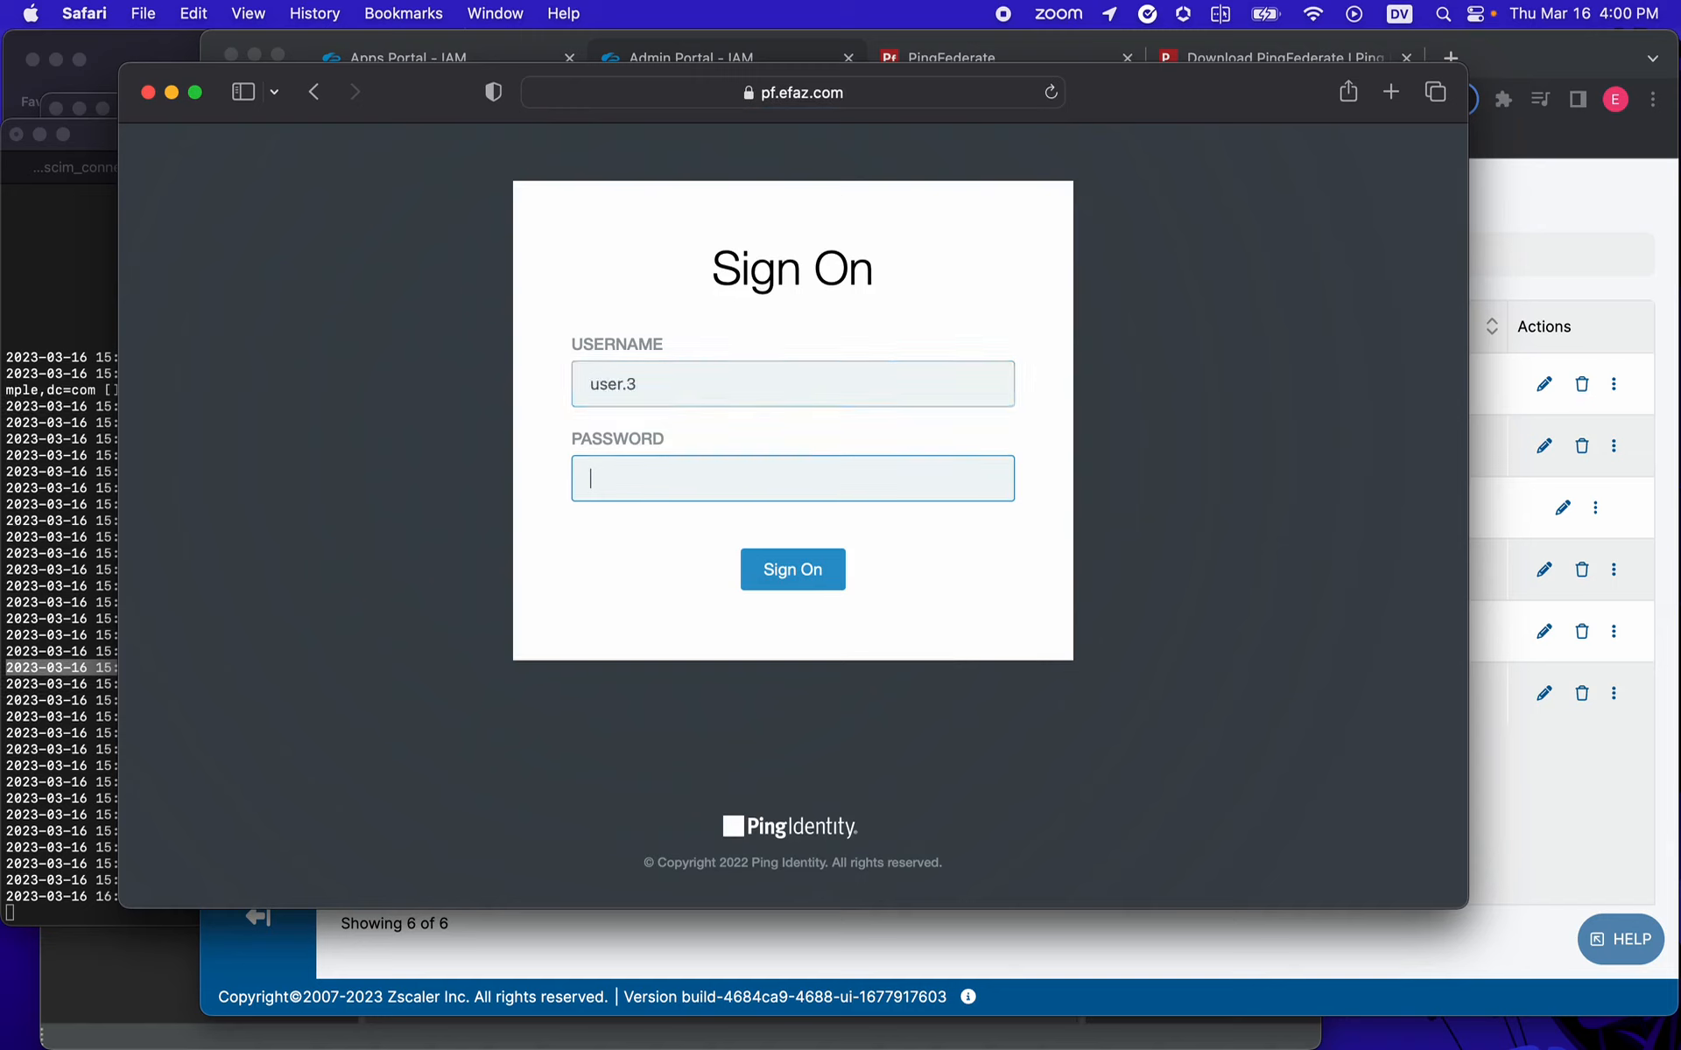
type("•••••••••")
key("Return")
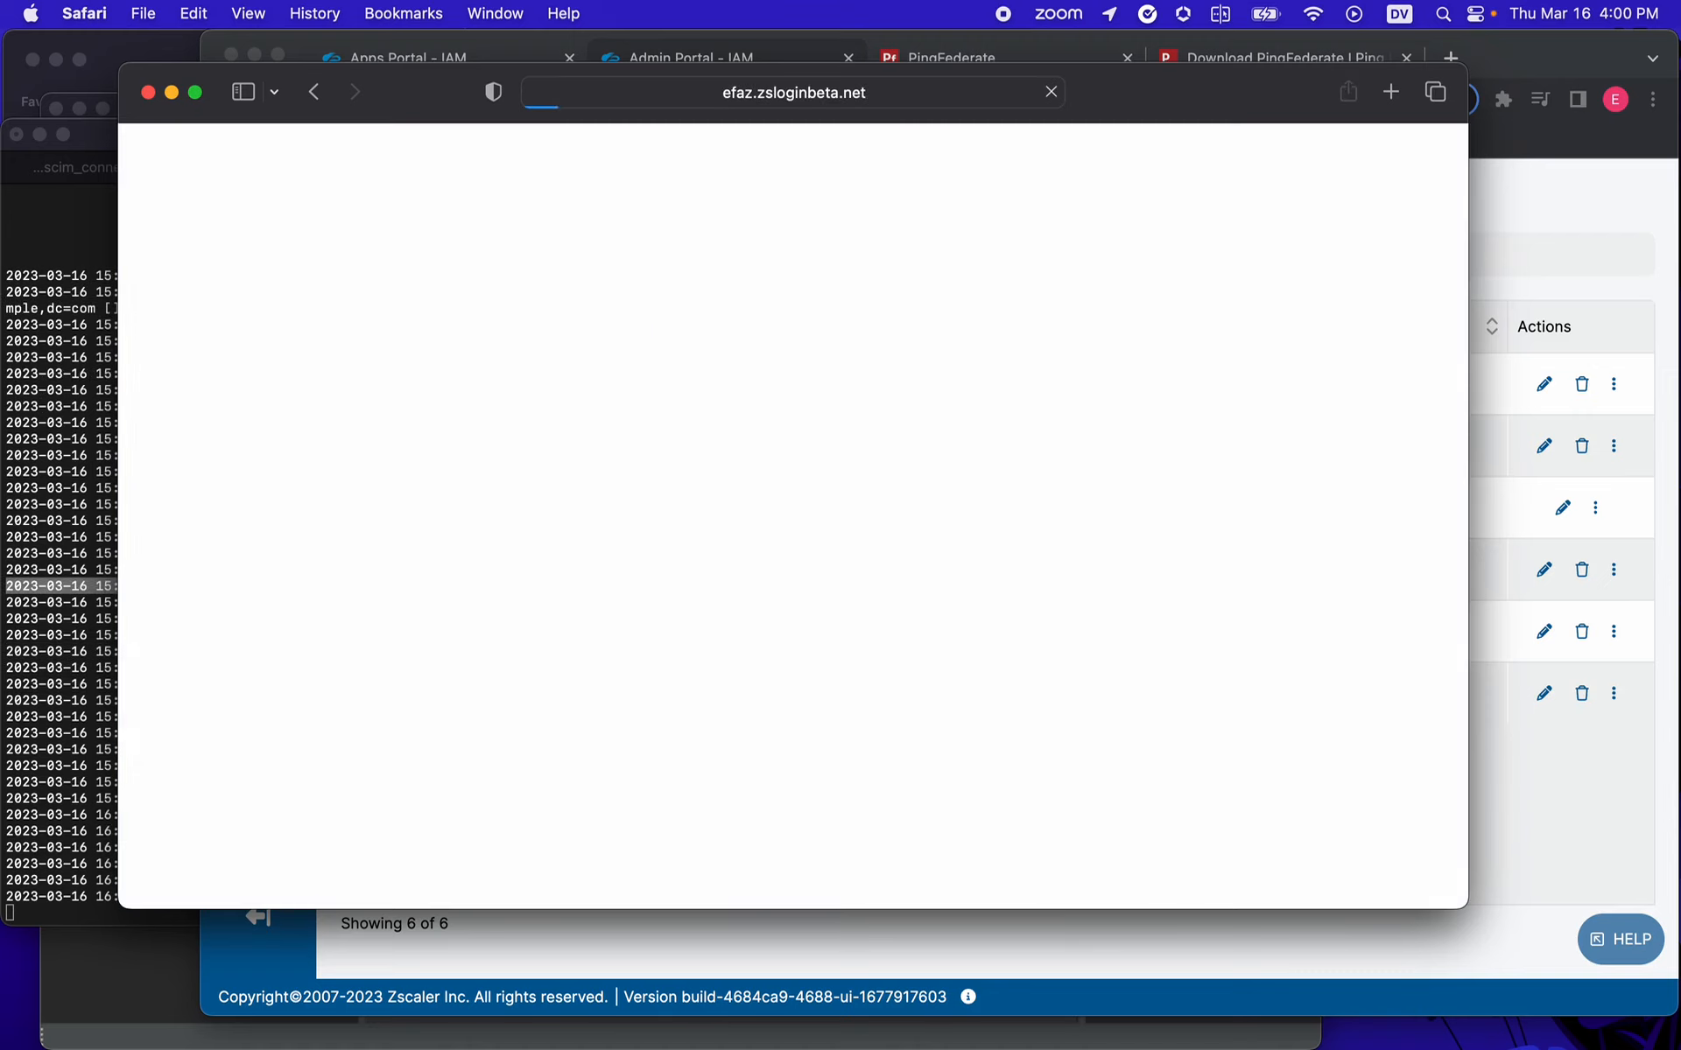